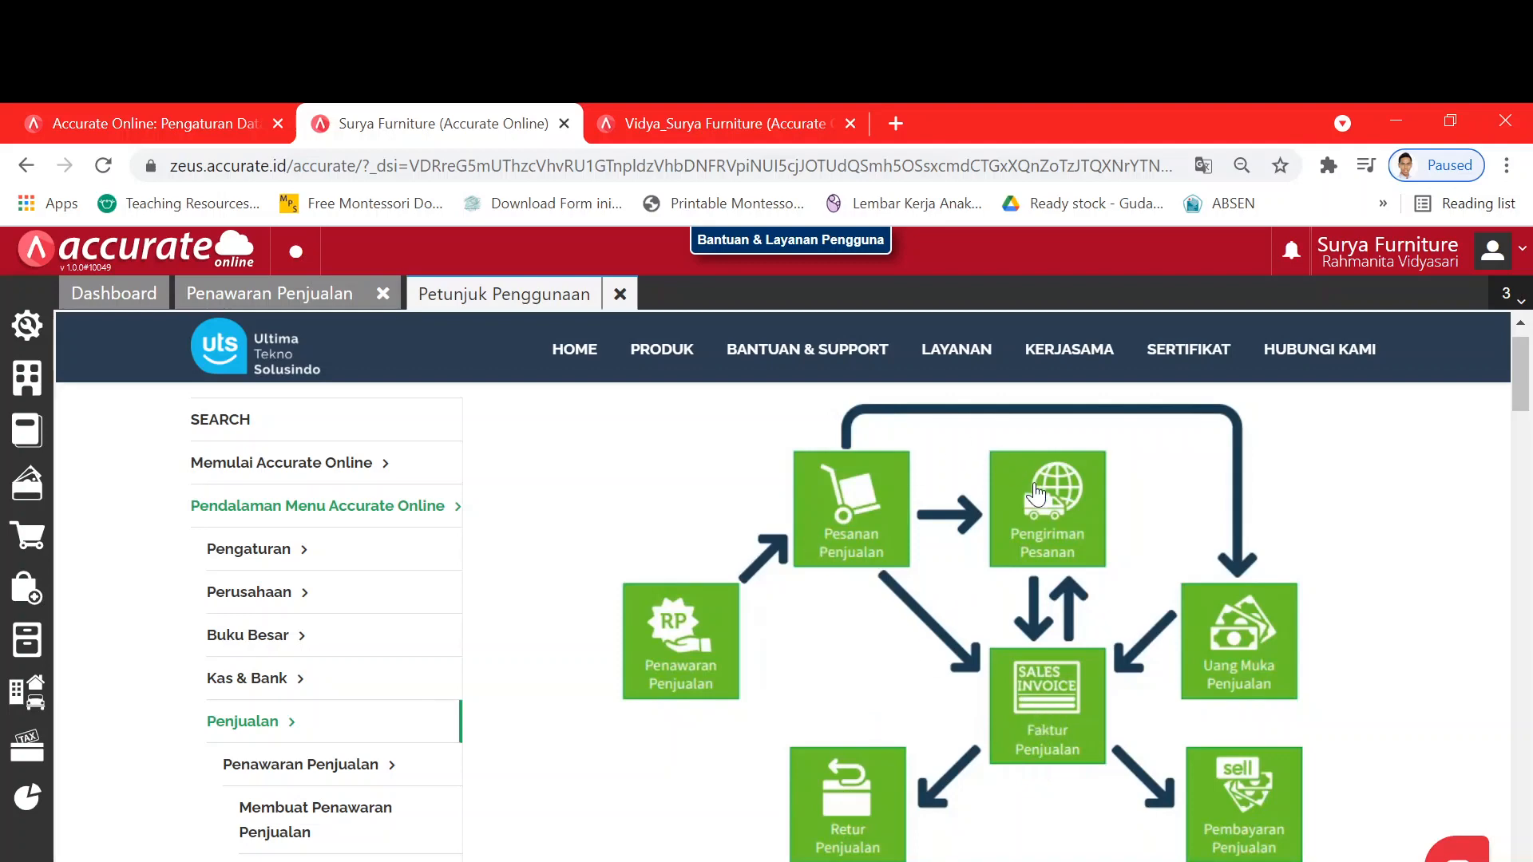
Step: Close the Petunjuk Penggunaan guide and choose CV Berkah Abadi as the customer of the new sales quotation
left_click(619, 293)
key("alt+Tab")
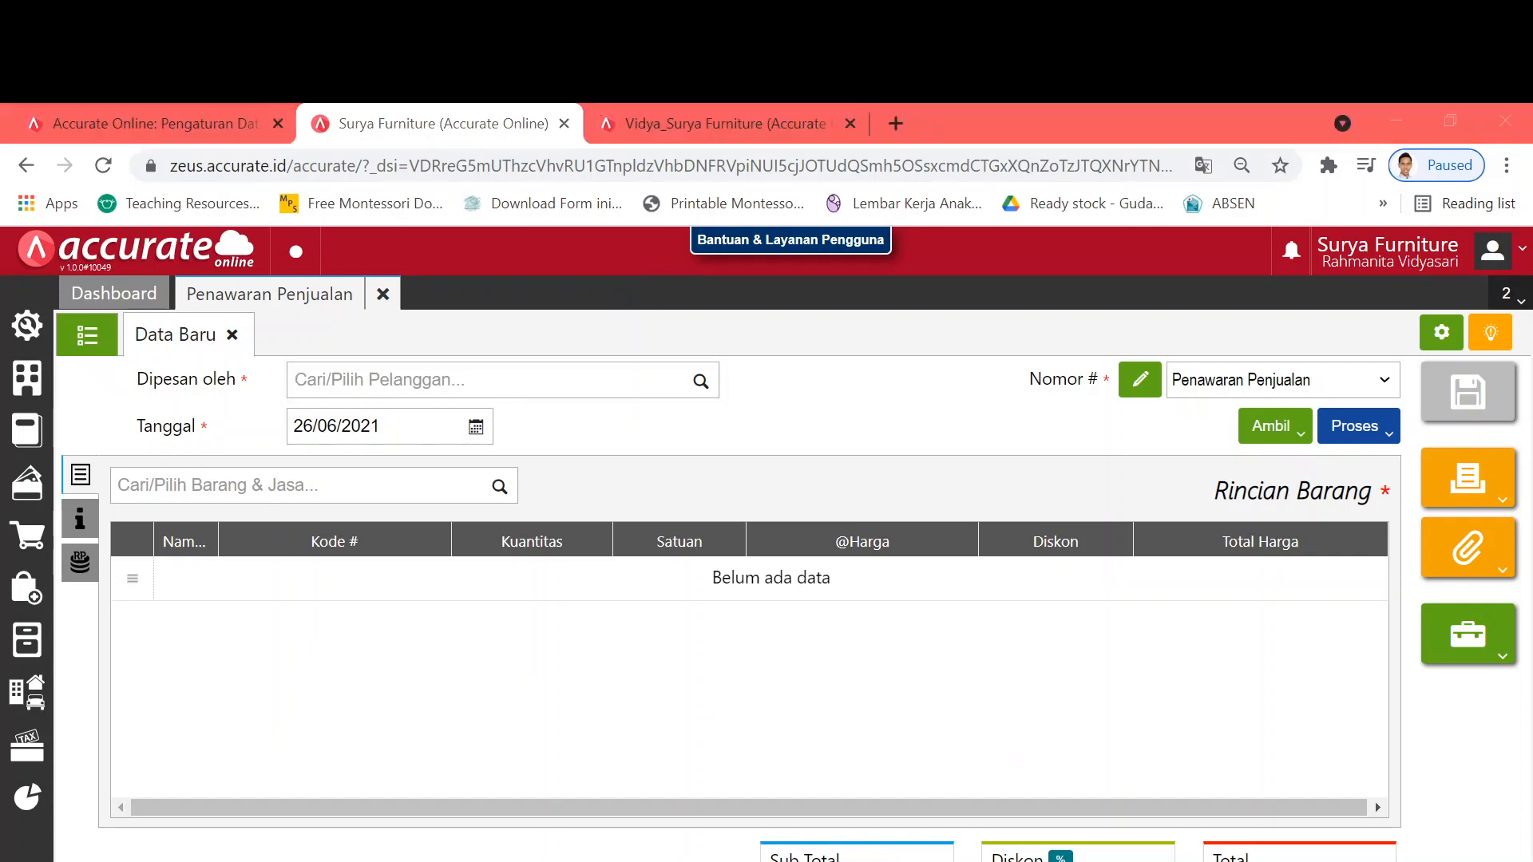
left_click(479, 380)
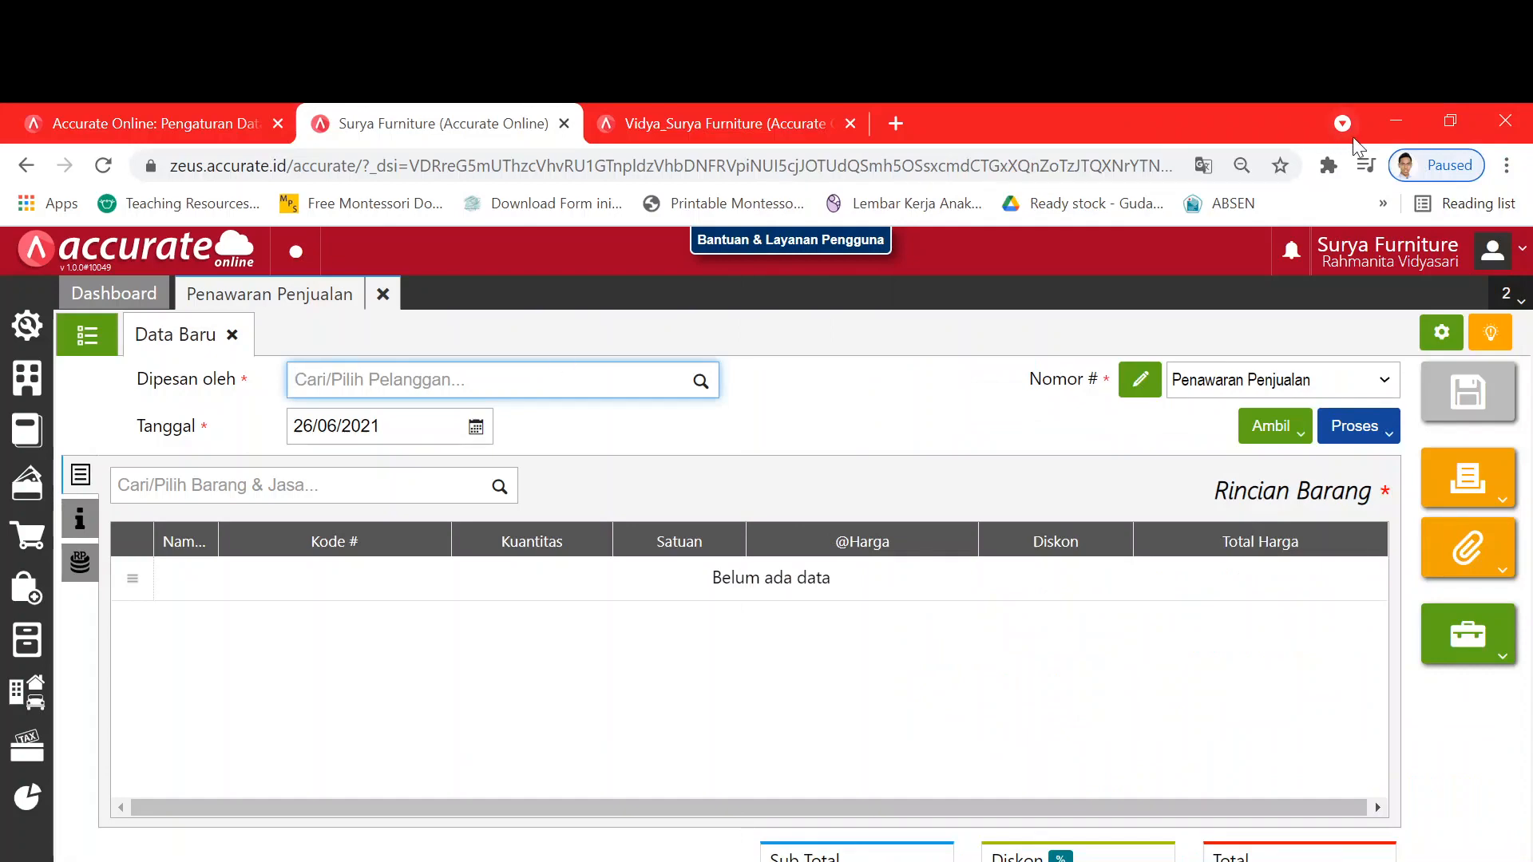
left_click(1448, 124)
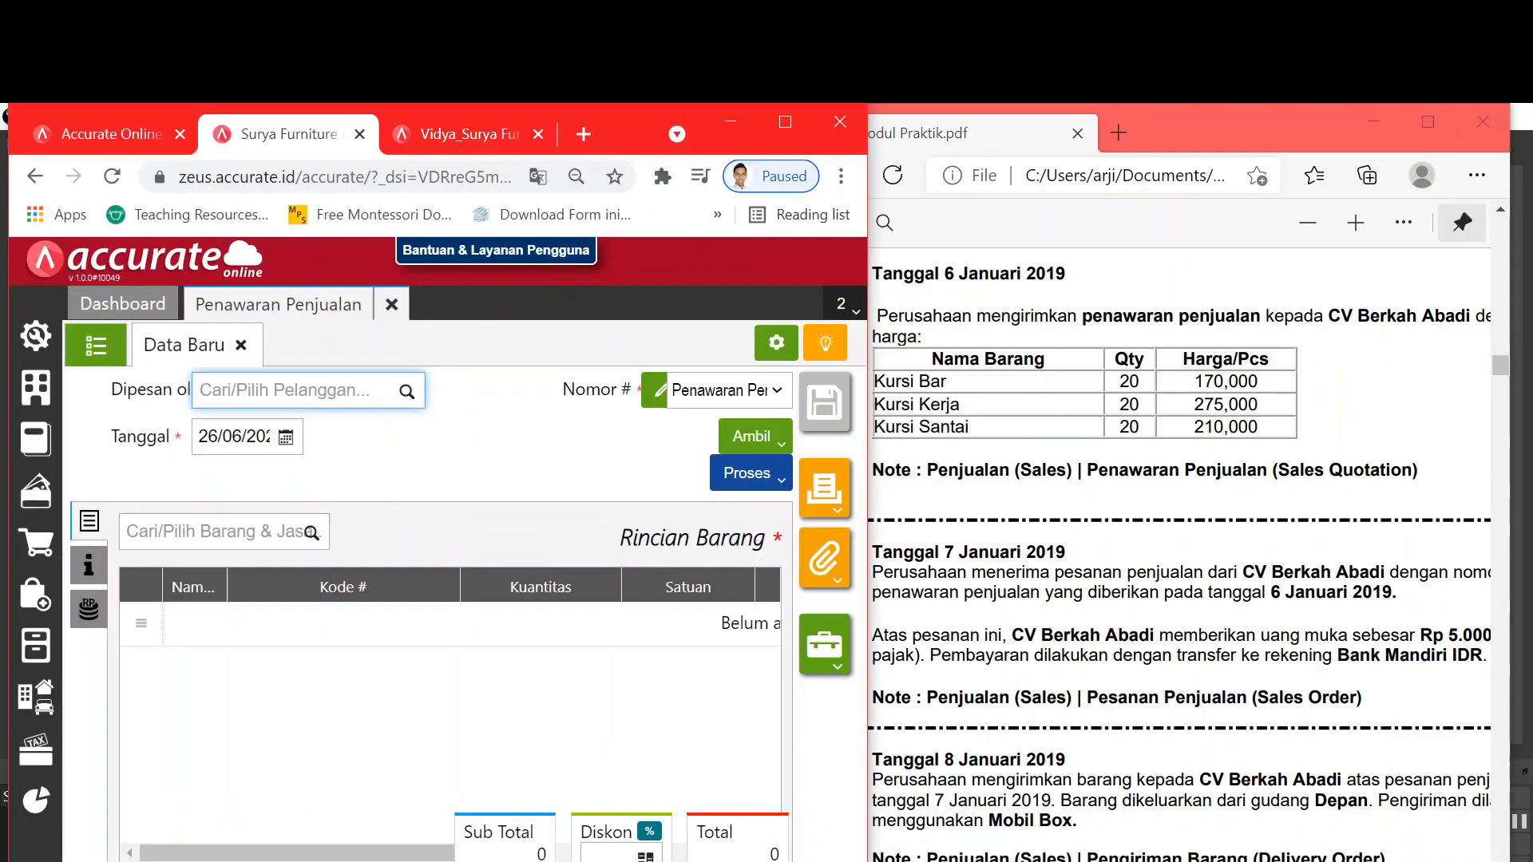
type("berka")
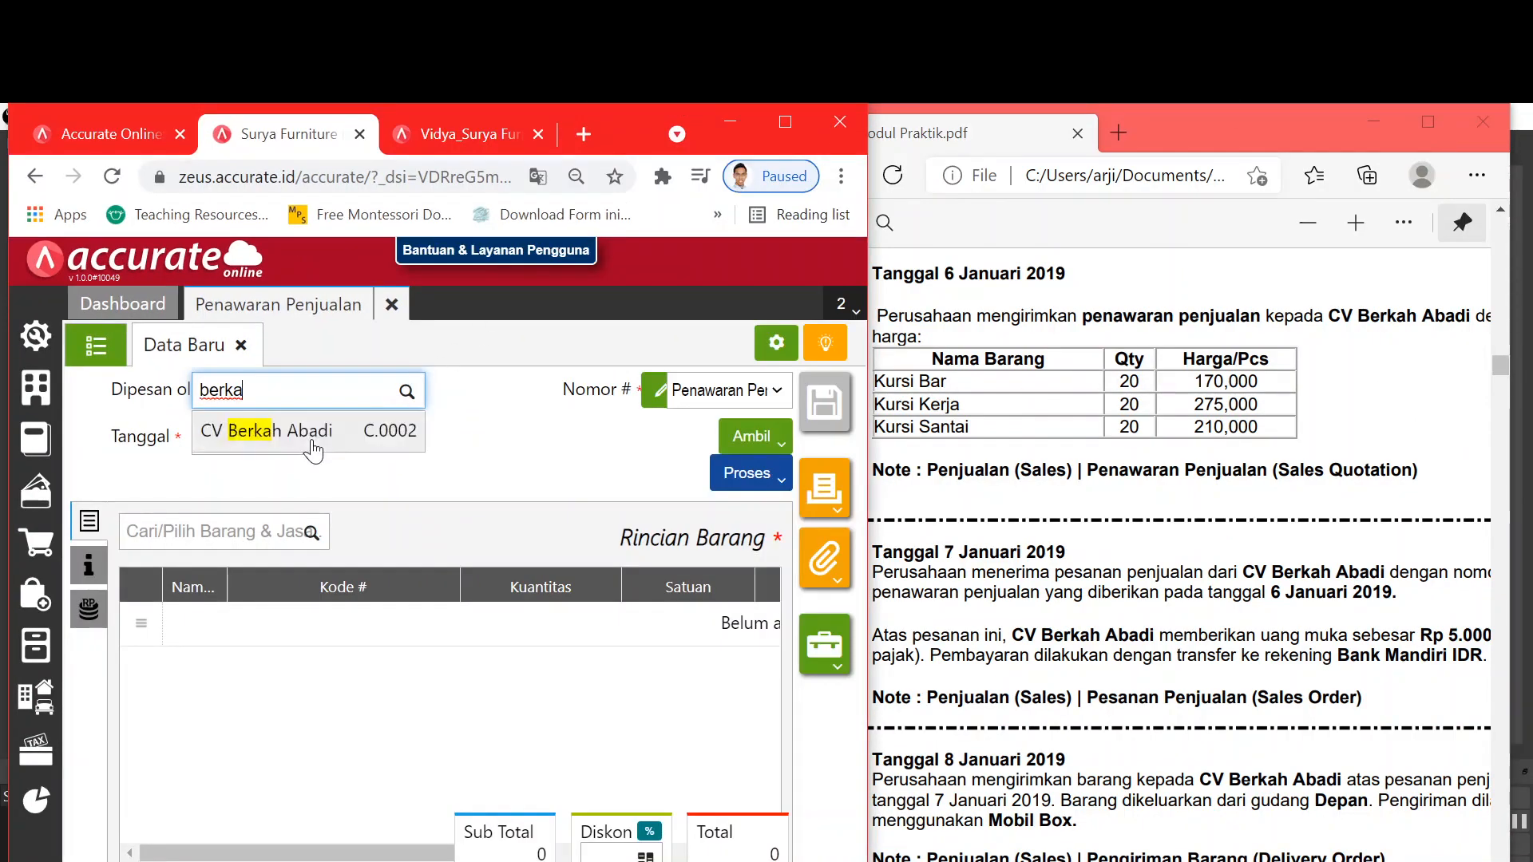
key("Return")
Step: Set the sales quotation's date to 06/01/2019
key("Tab")
type("0")
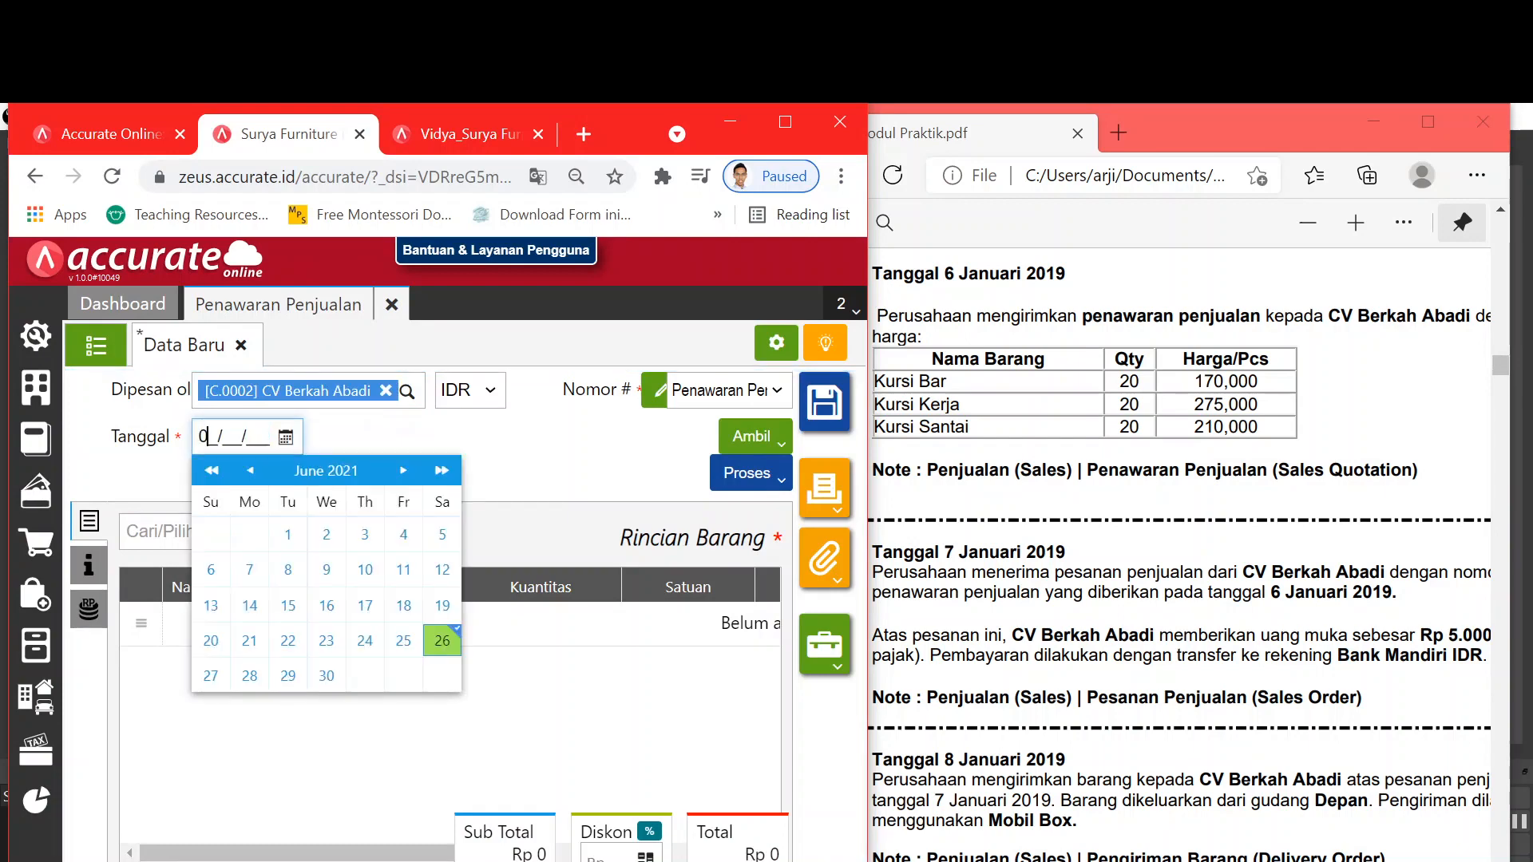
type("6/01/20")
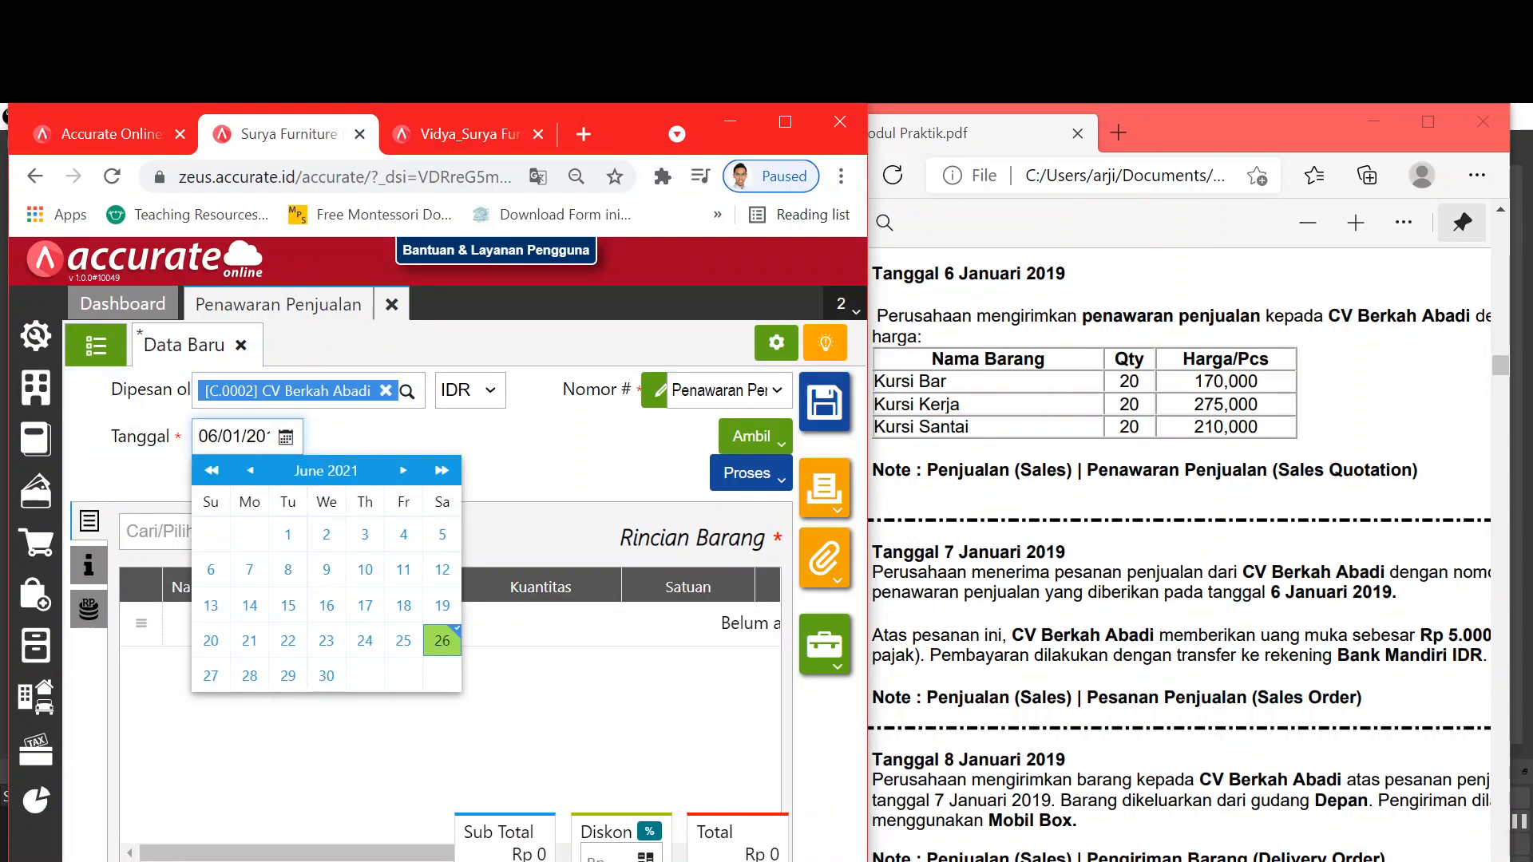
left_click(550, 426)
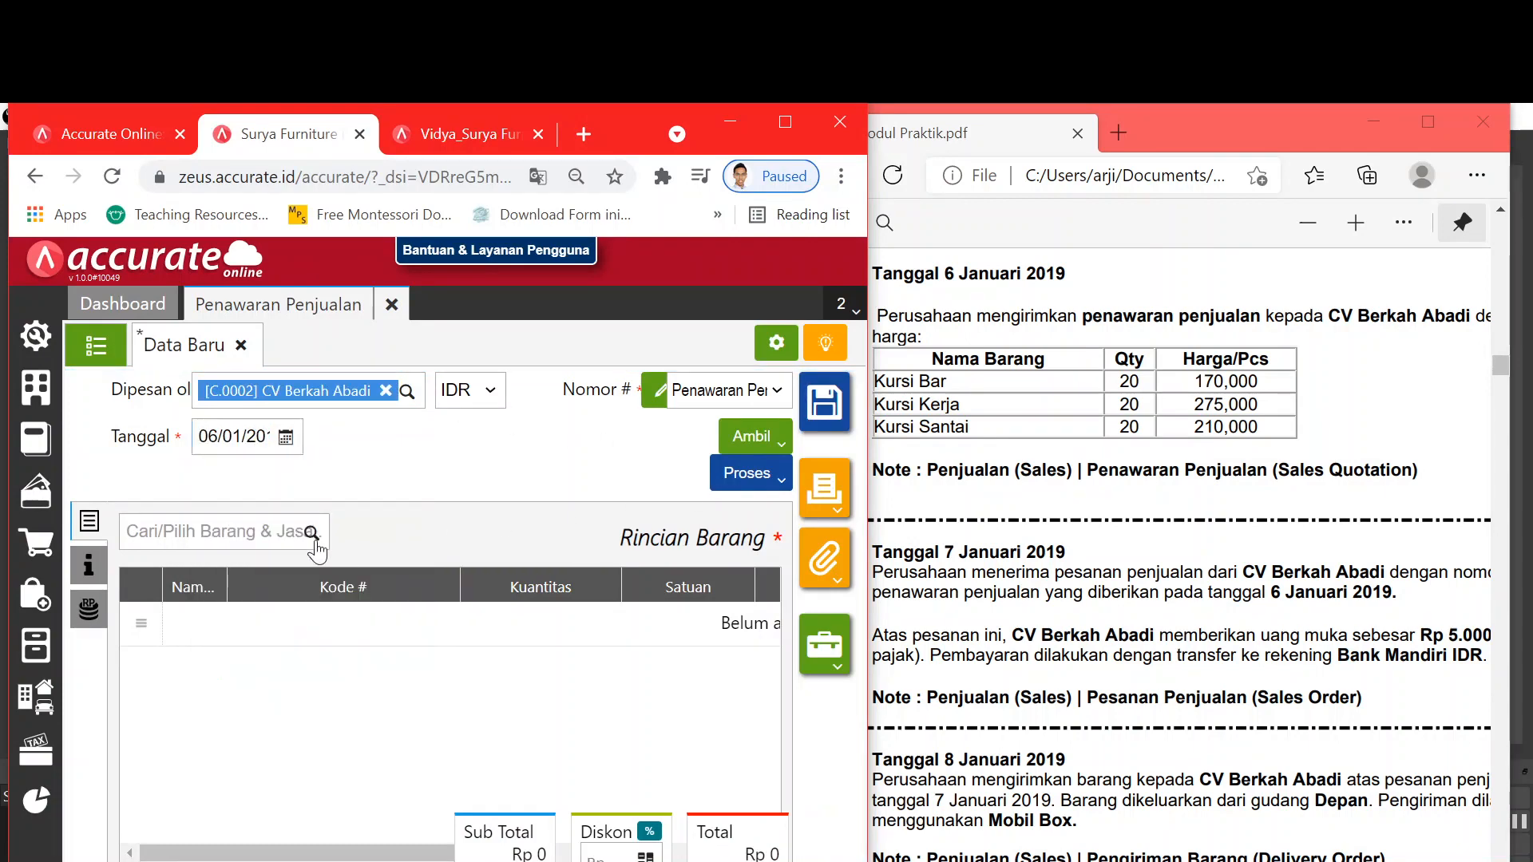
Step: Add the item Kursi Bar to the quotation with a quantity of 20 PCS
left_click(312, 539)
type("ba")
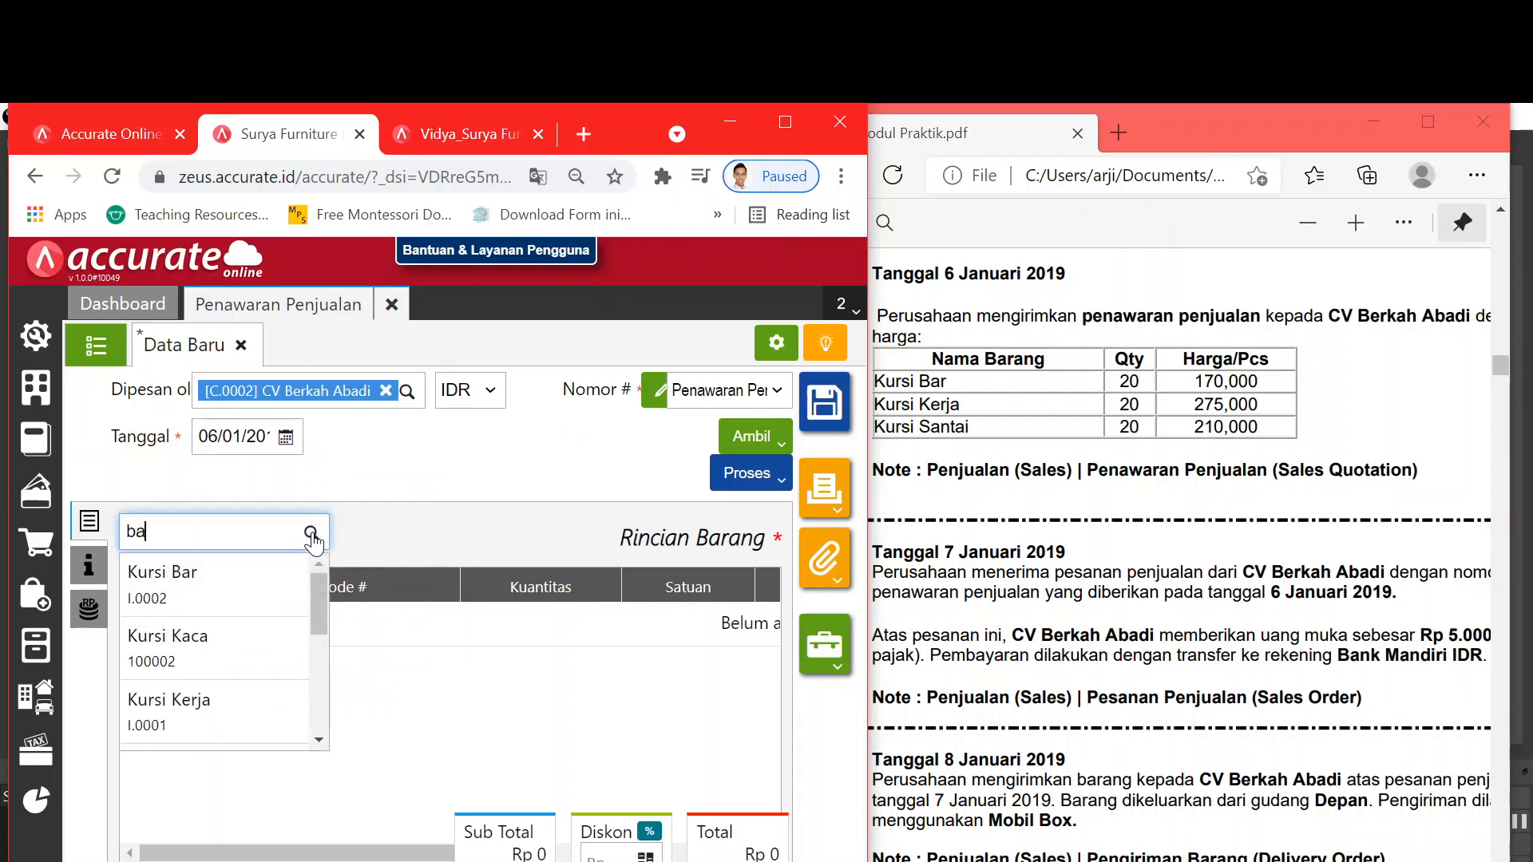
type("r")
key("Return")
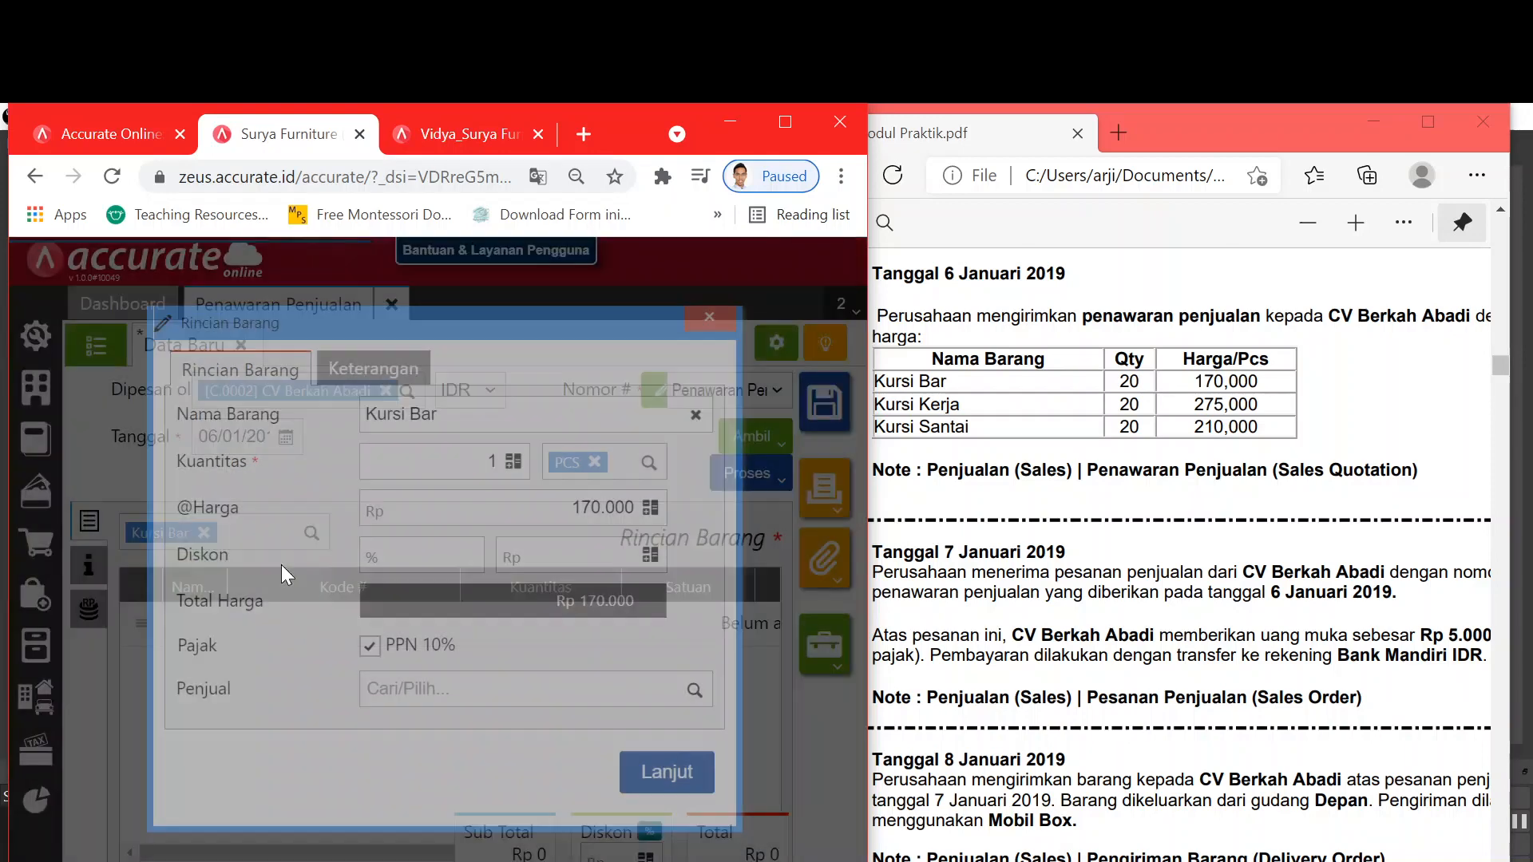
key("Tab")
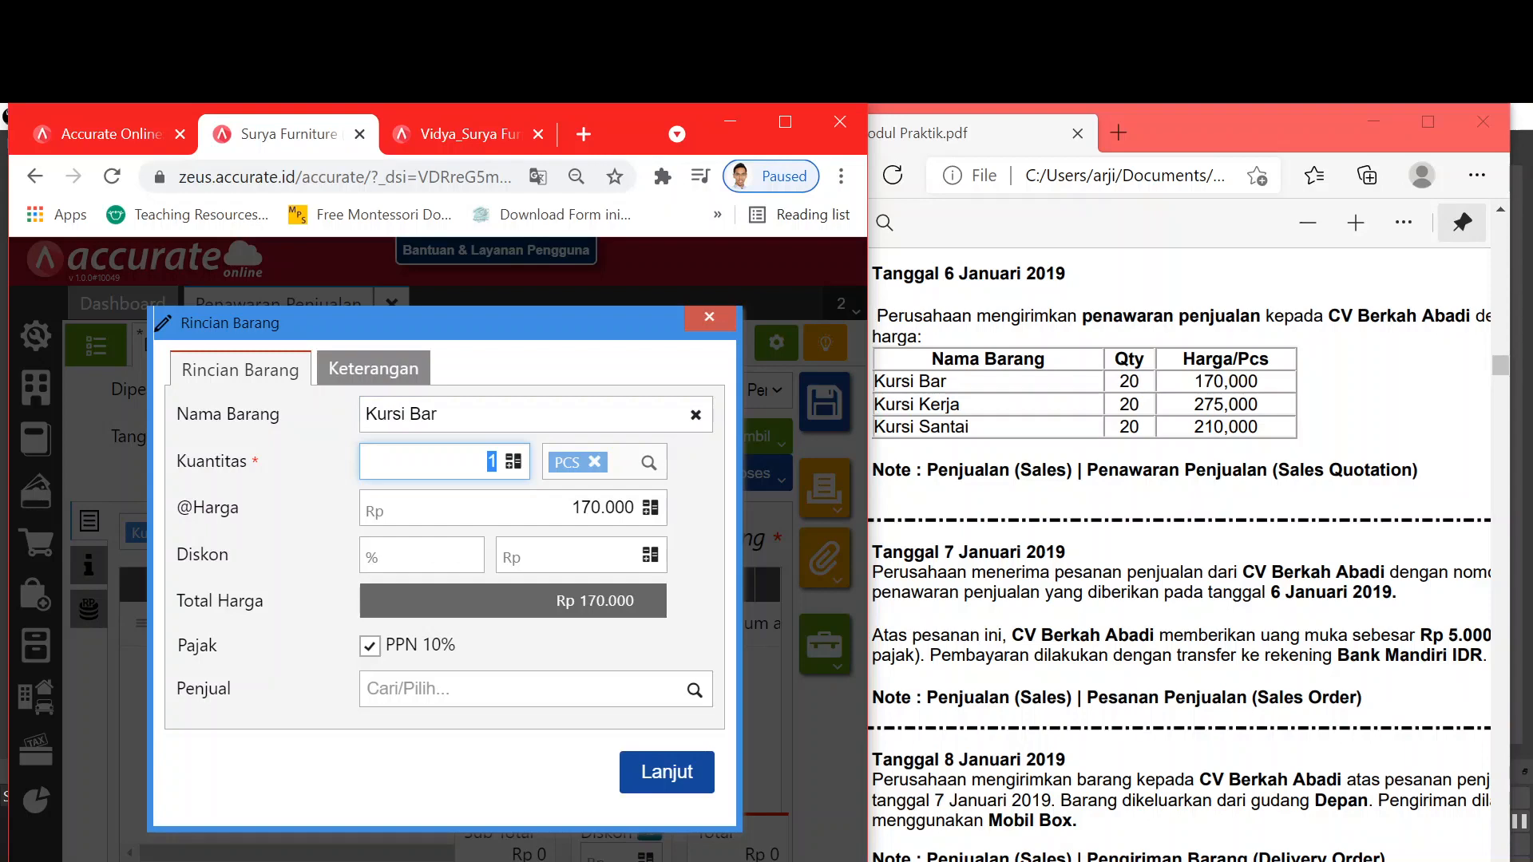
left_click(663, 773)
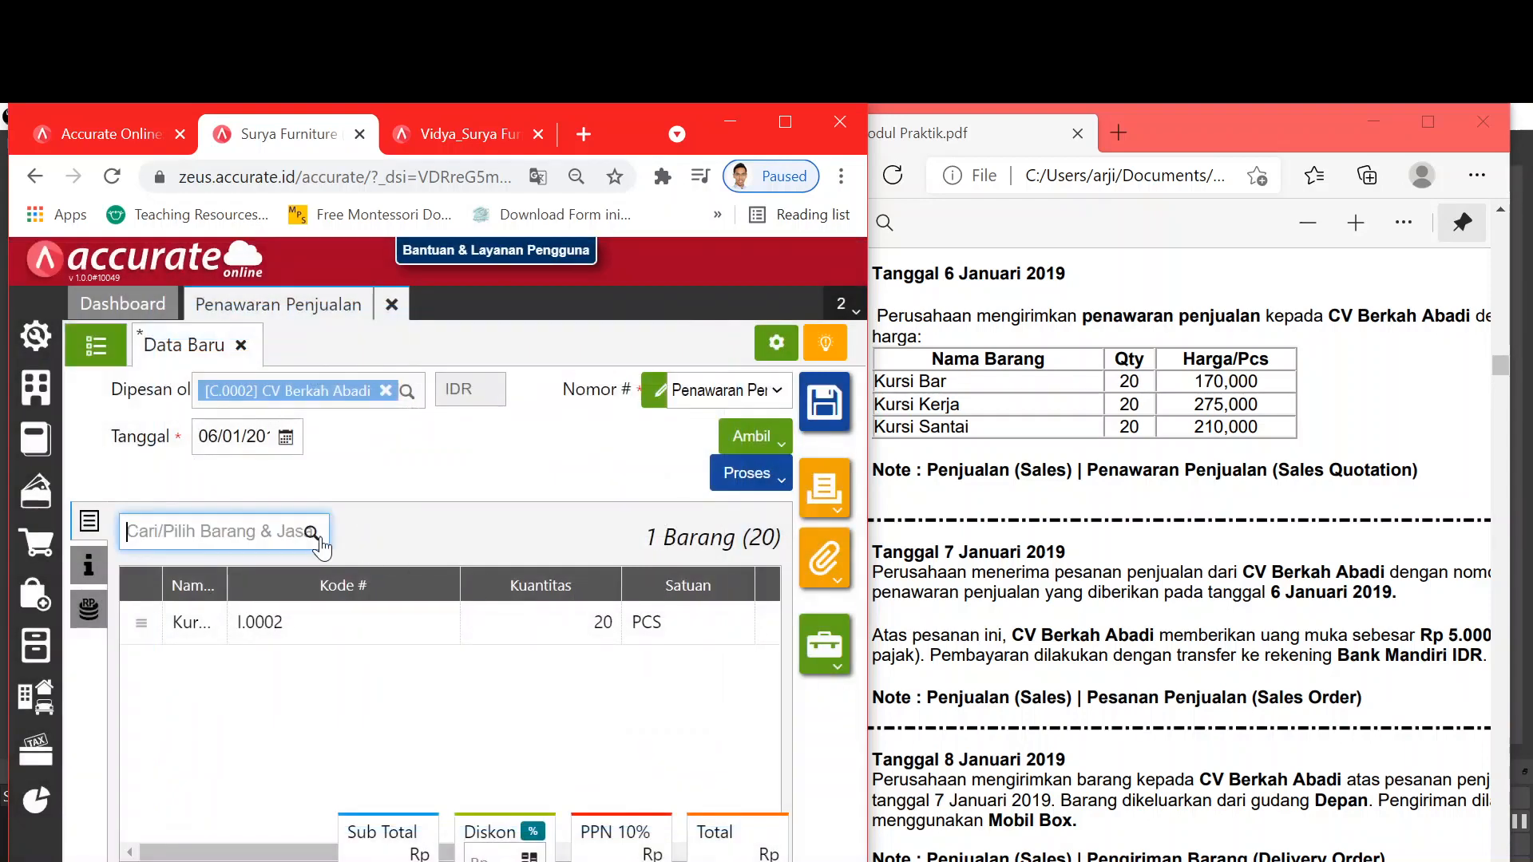
Step: Add the item Kursi Kerja to the quotation with a quantity of 20 PCS
type("kurs")
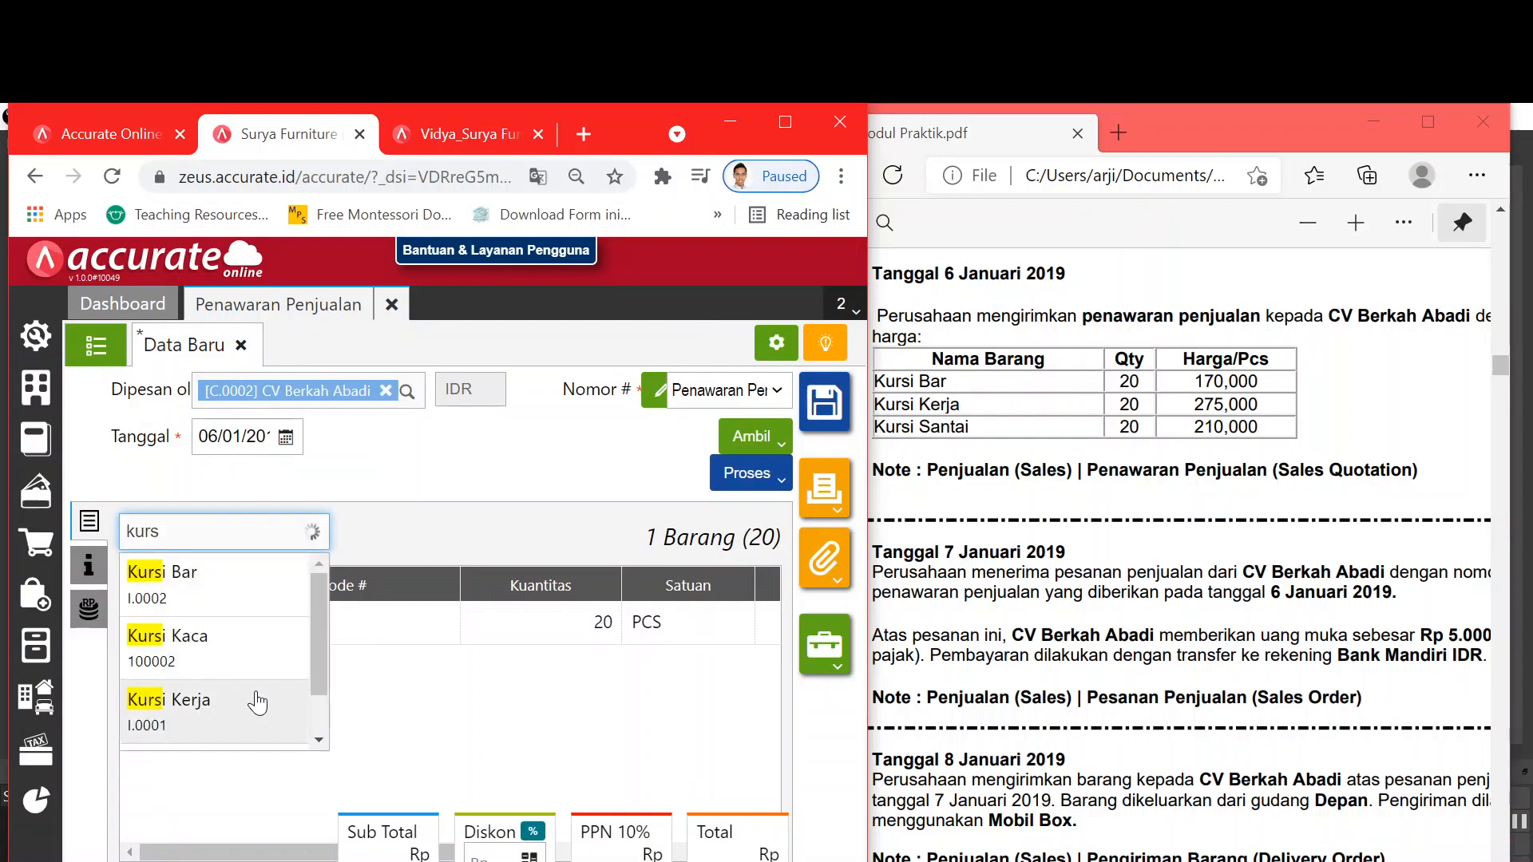
left_click(257, 702)
key("Tab")
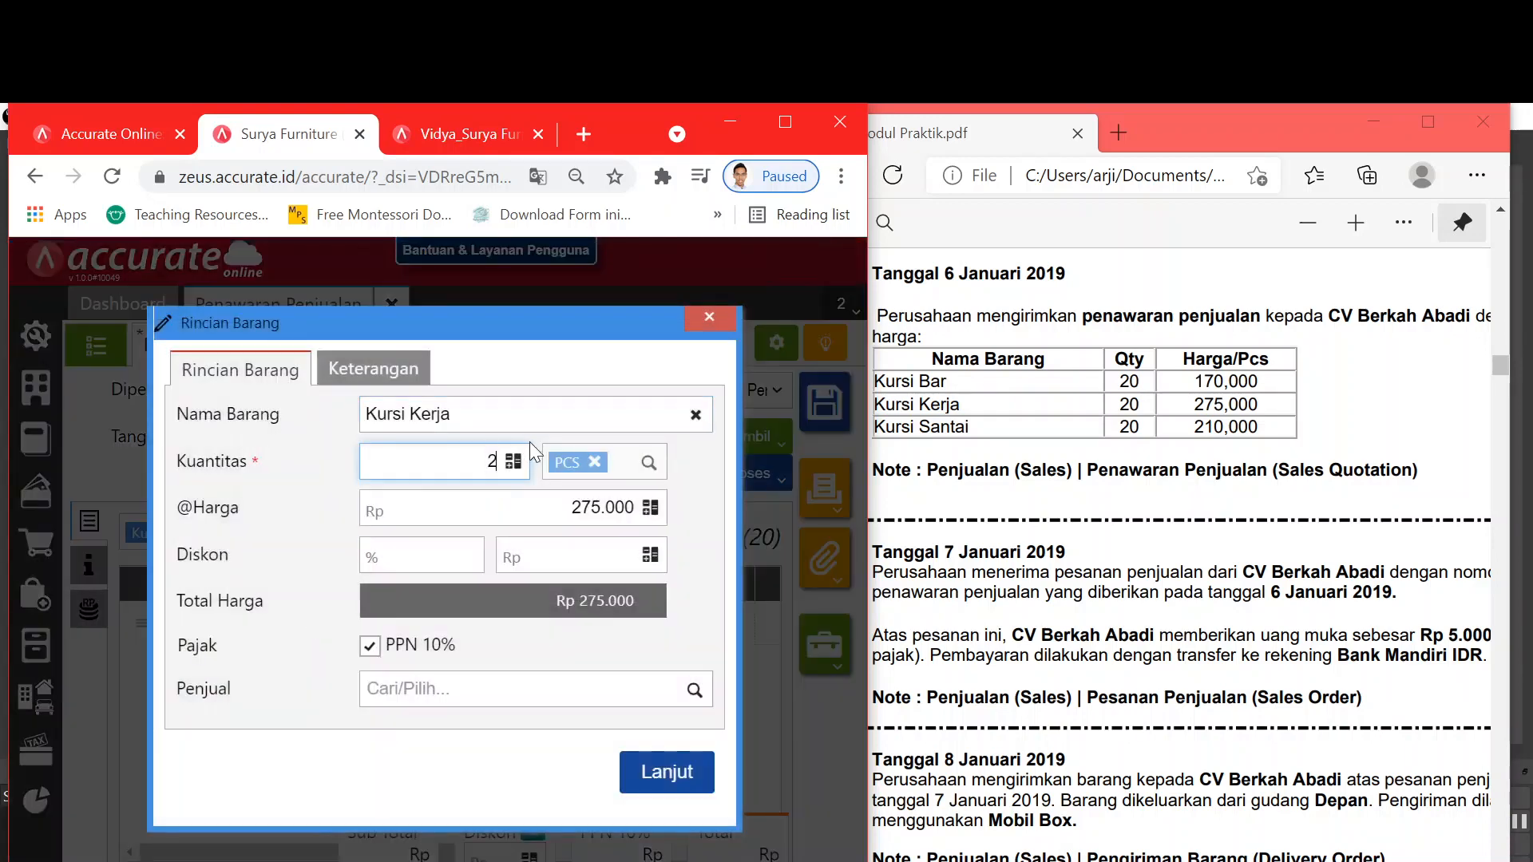
left_click(662, 774)
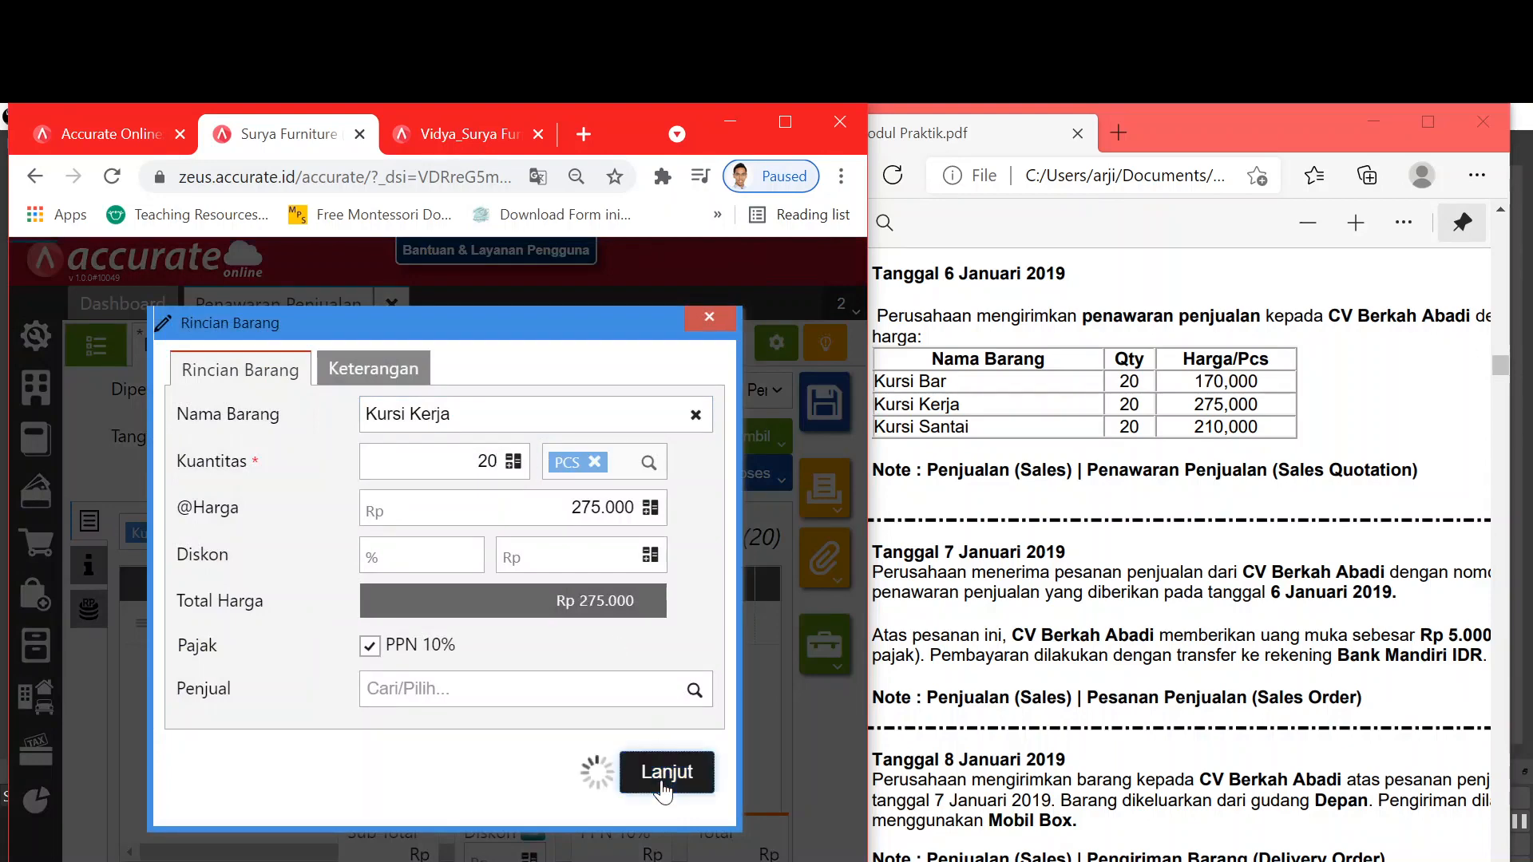
Step: Add the item Kursi Santai to the quotation with a quantity of 20 PCS
type("k")
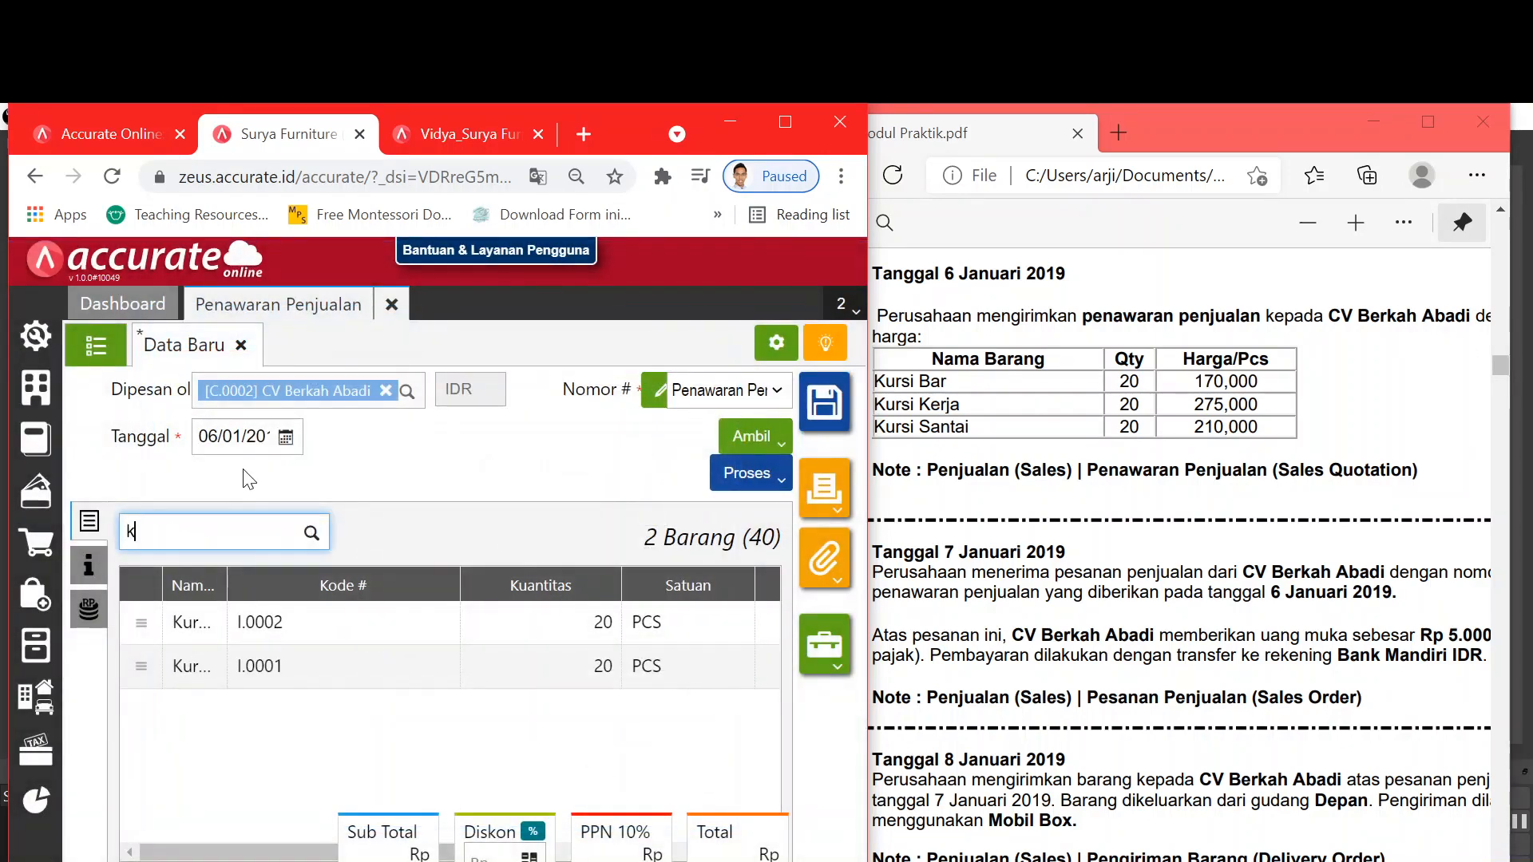
type("ur")
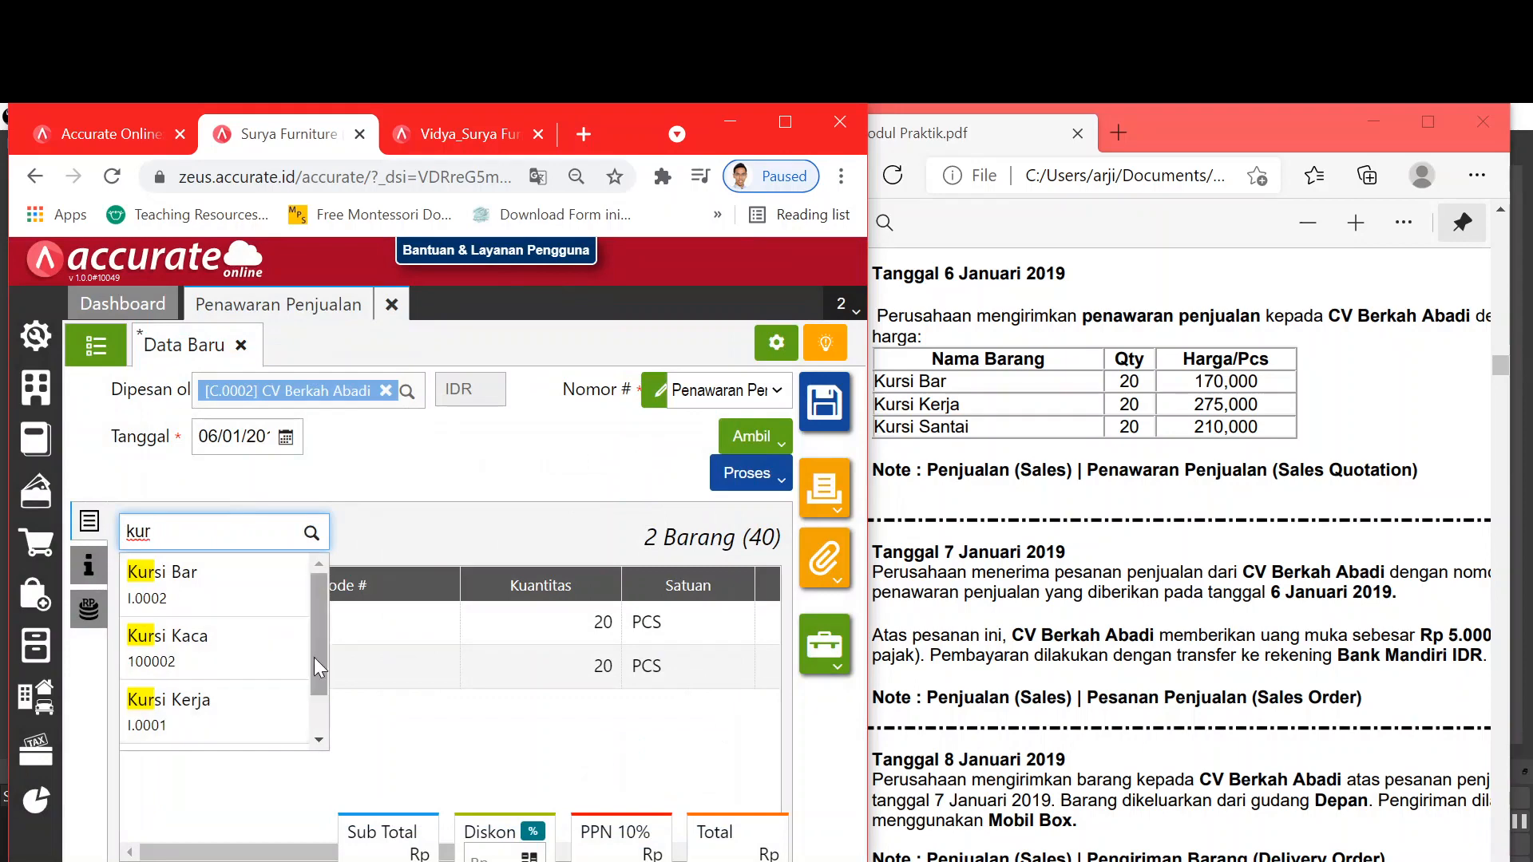
scroll(318, 732, "down", 1)
left_click(268, 733)
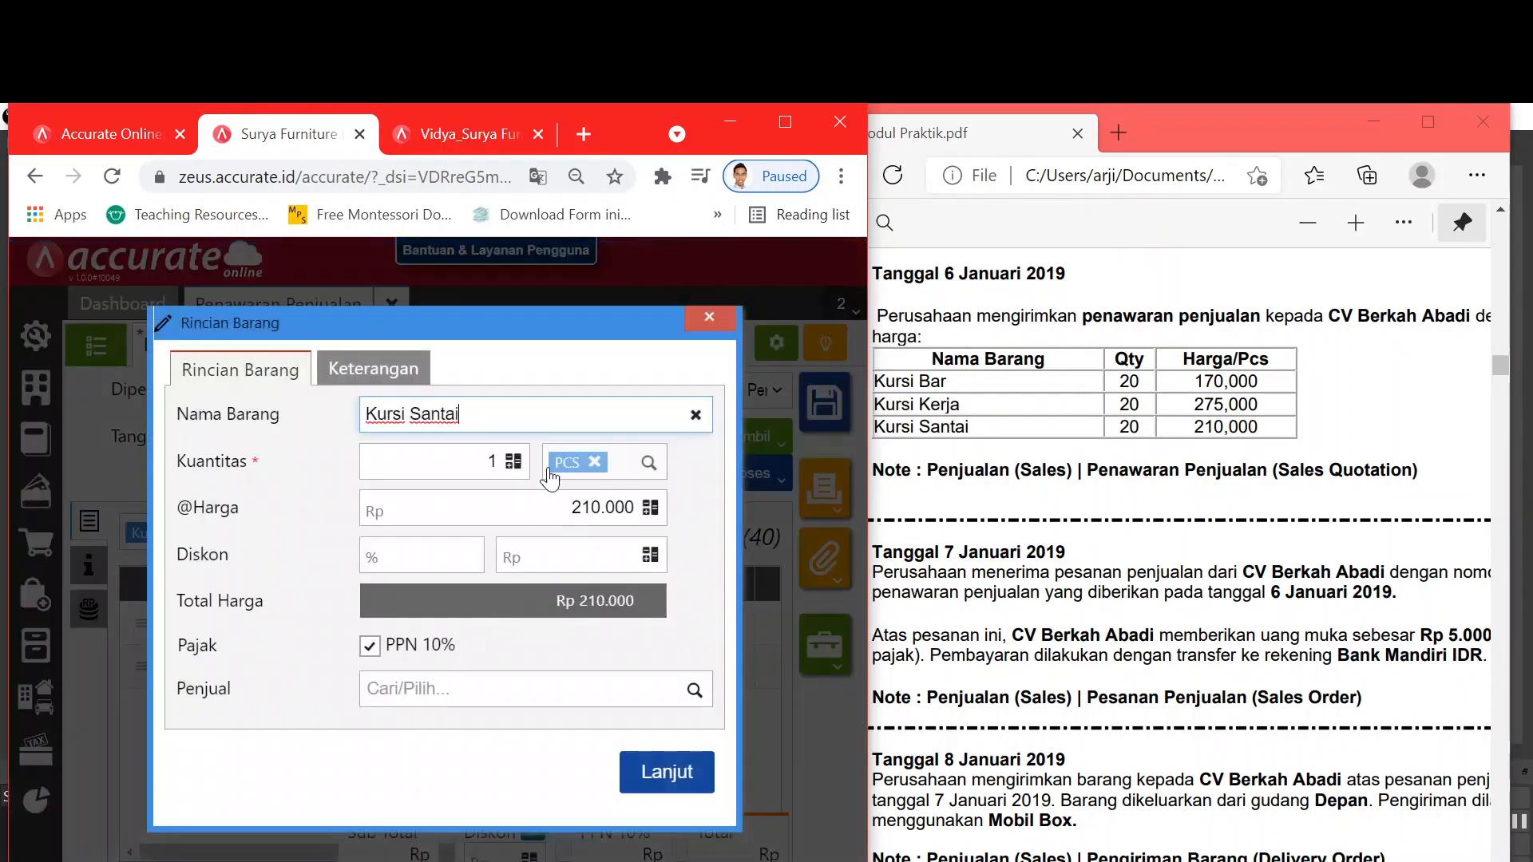
type("20")
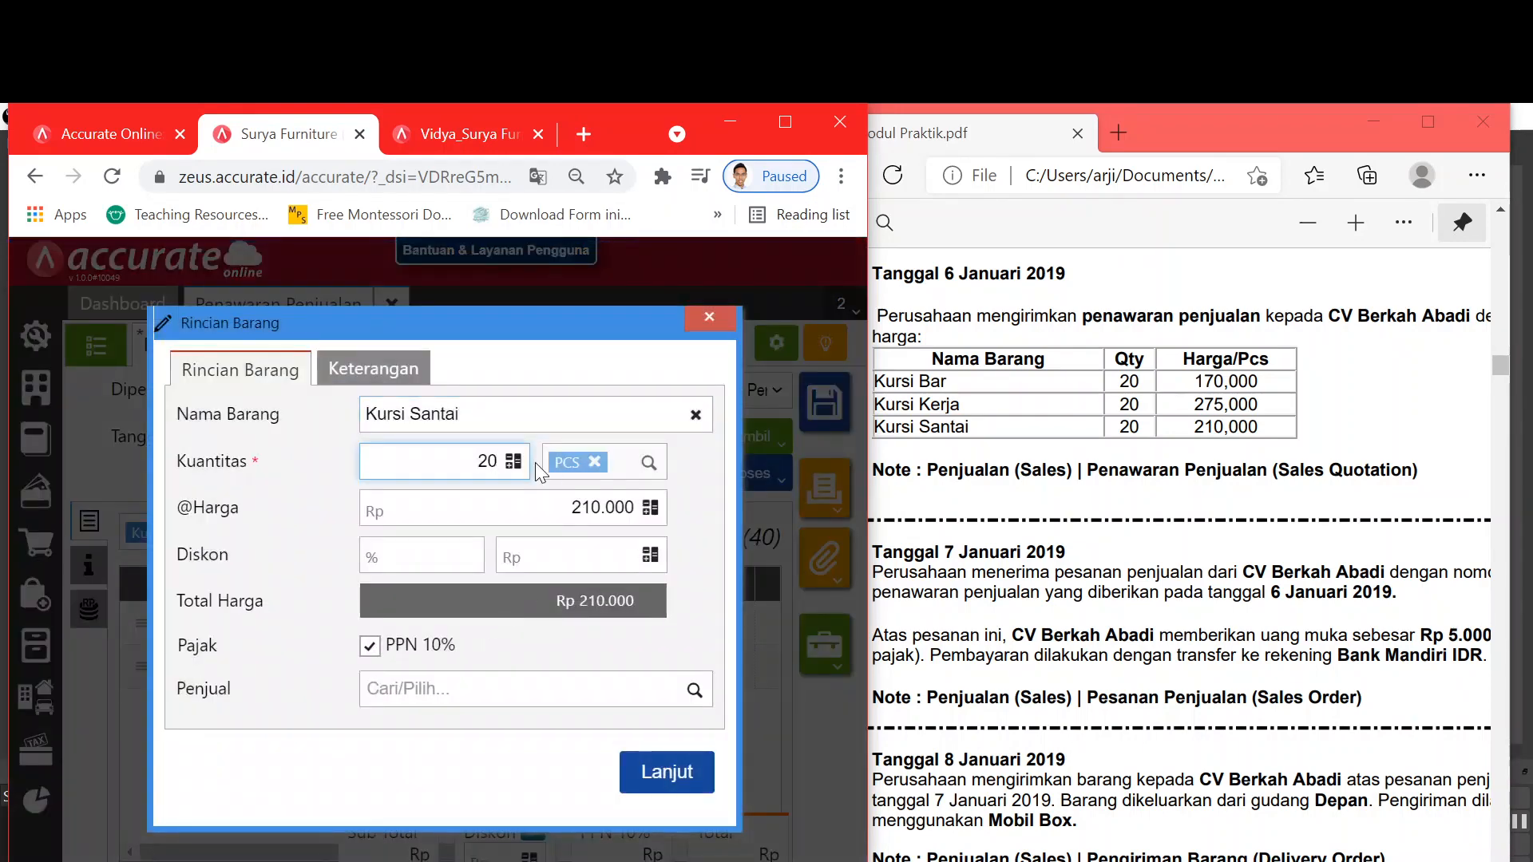
left_click(675, 773)
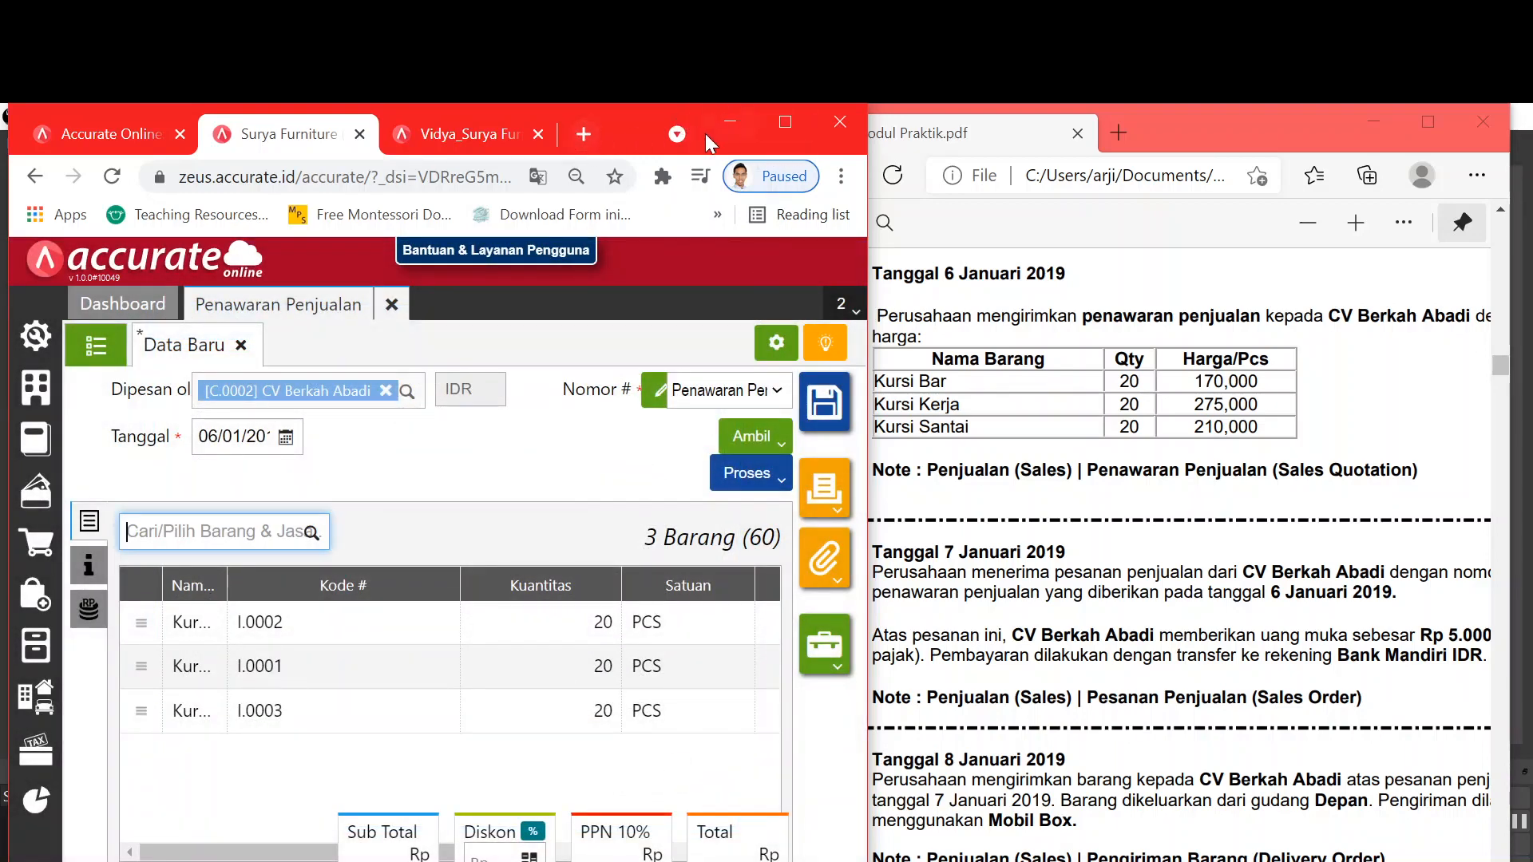
Step: Save the sales quotation after comparing it with the practice module, and close the Penawaran Penjualan form and list
left_click(785, 122)
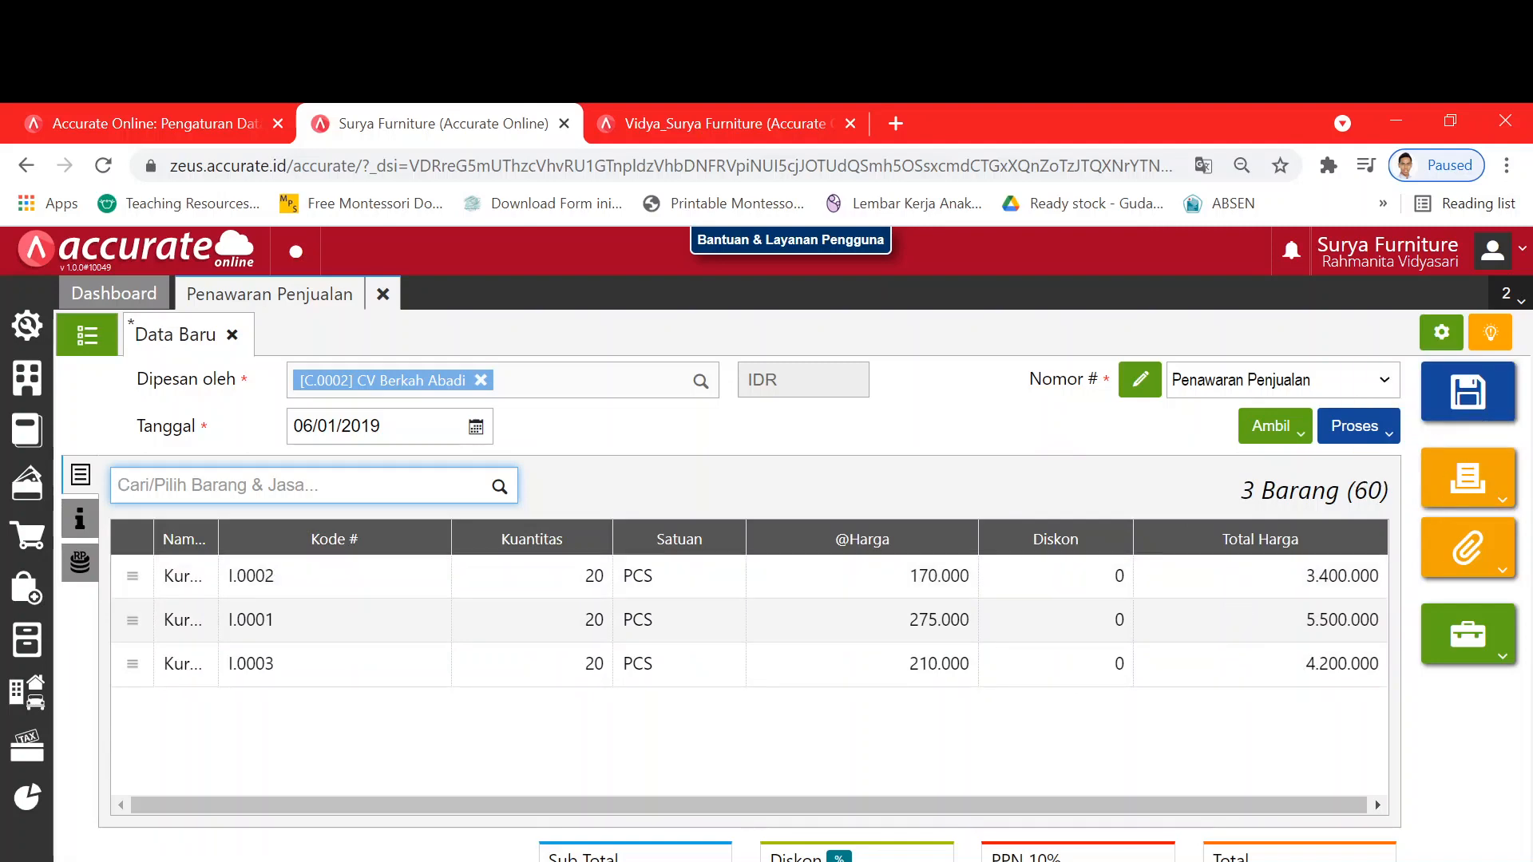
key("alt+Tab")
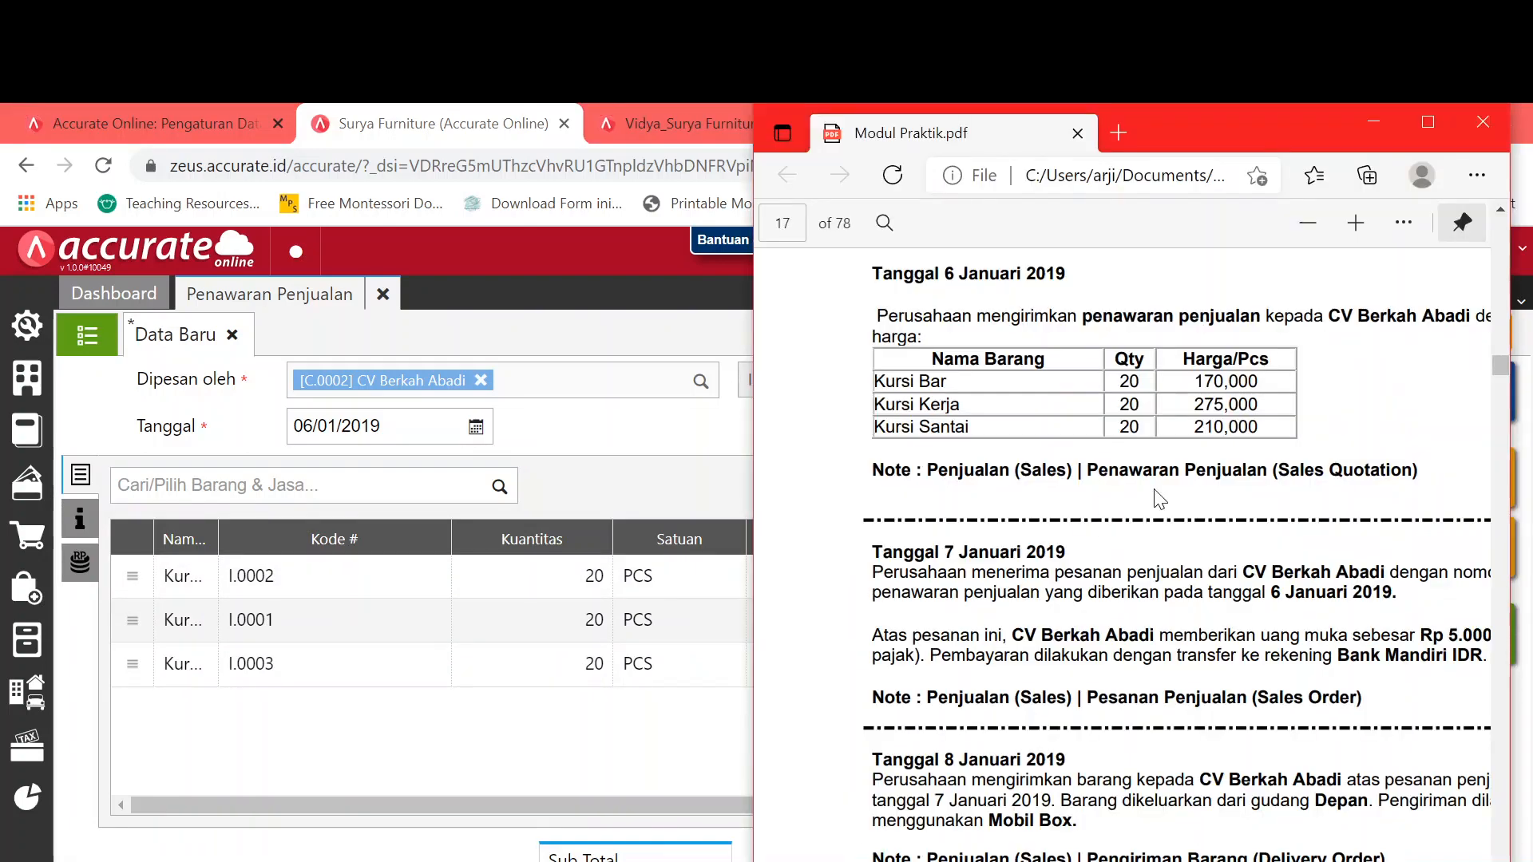
scroll(1159, 499, "up", 1)
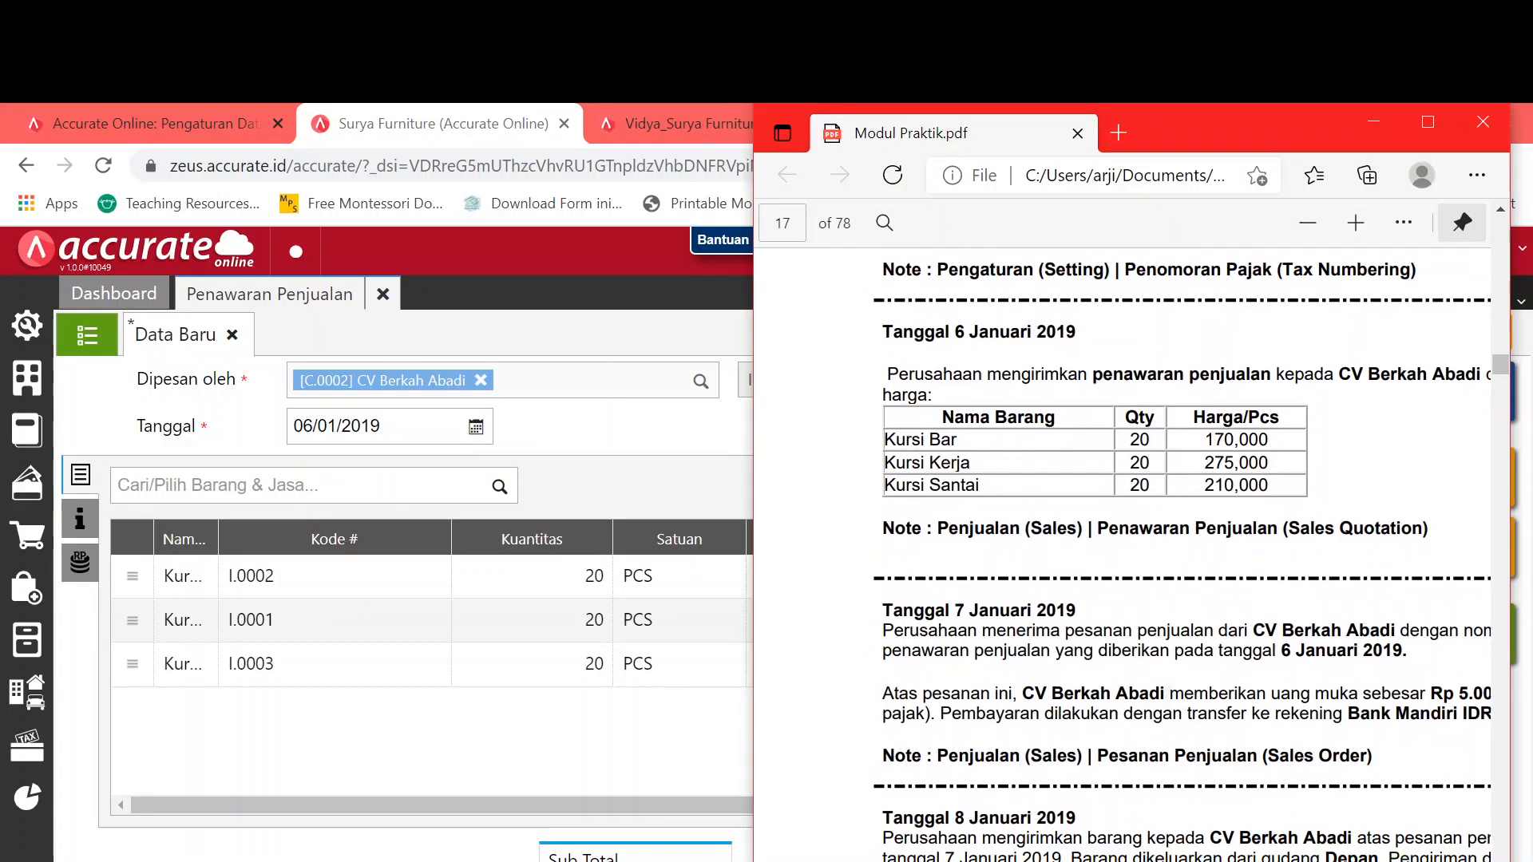
key("alt+Tab")
key("ctrl+s")
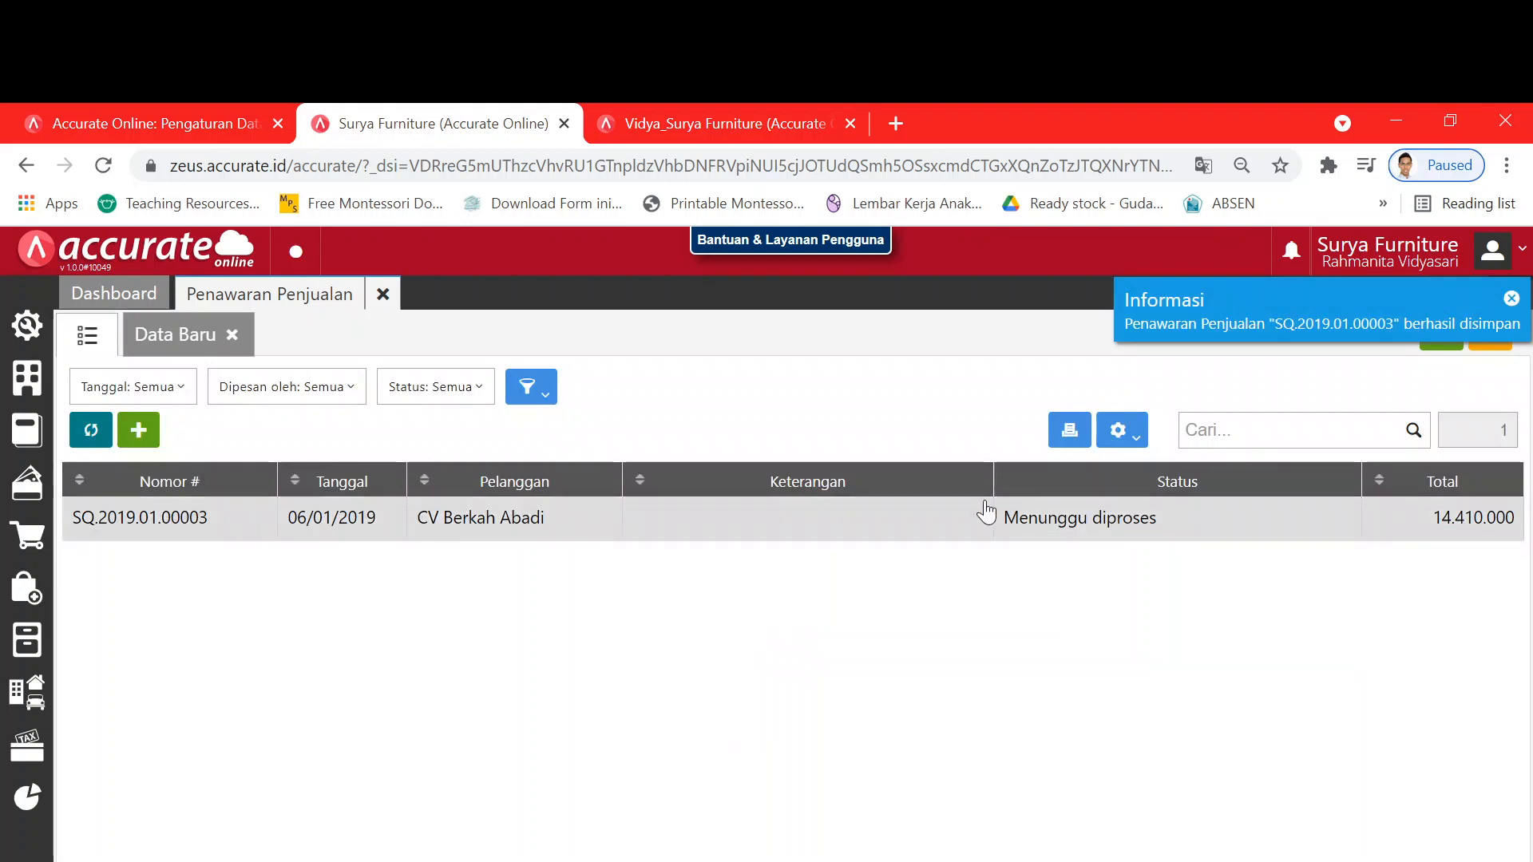
left_click(233, 335)
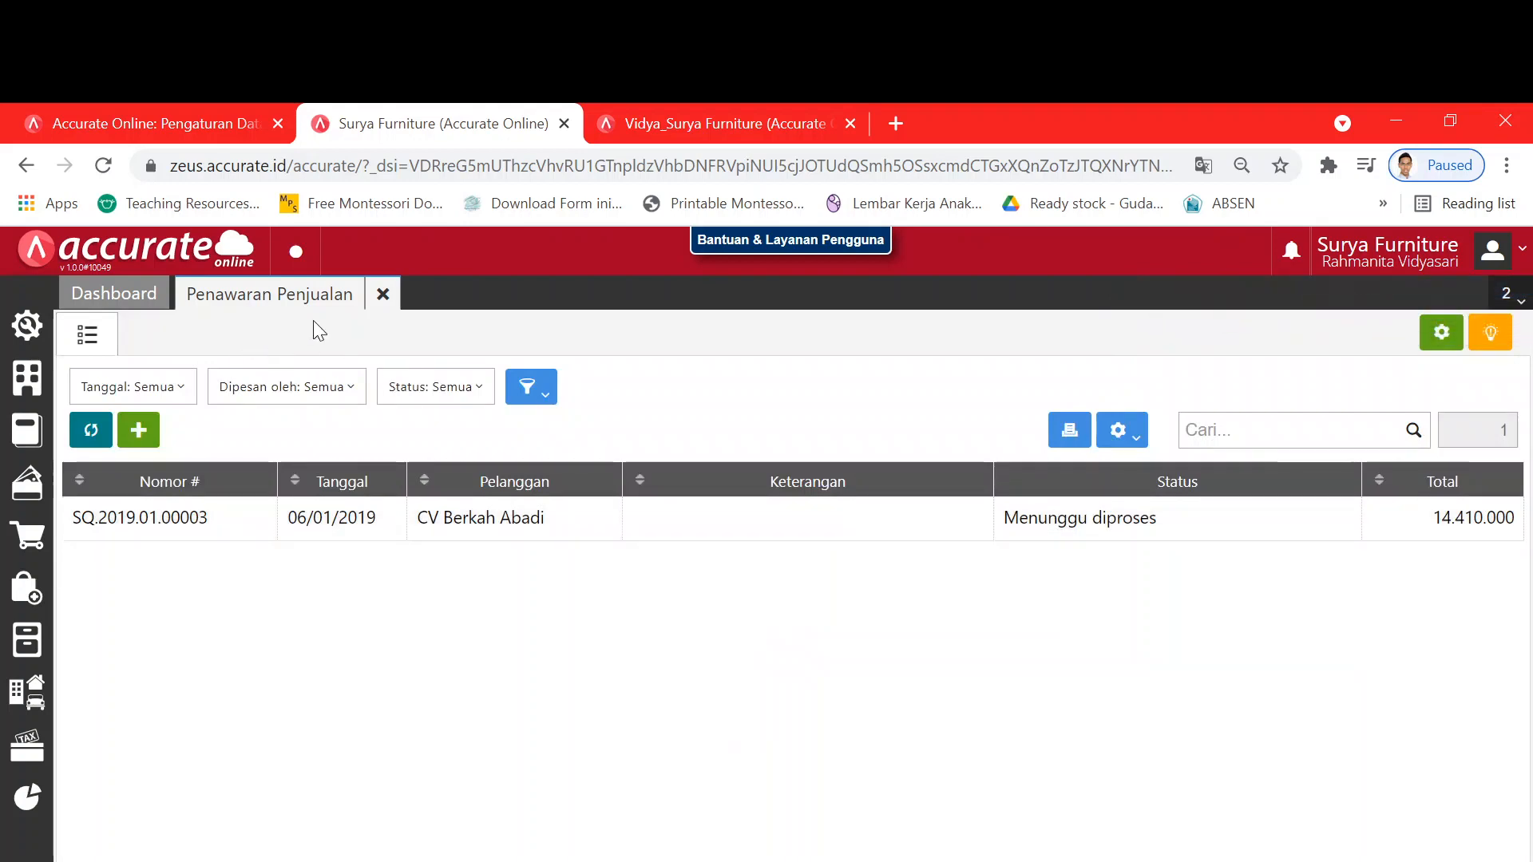
left_click(383, 294)
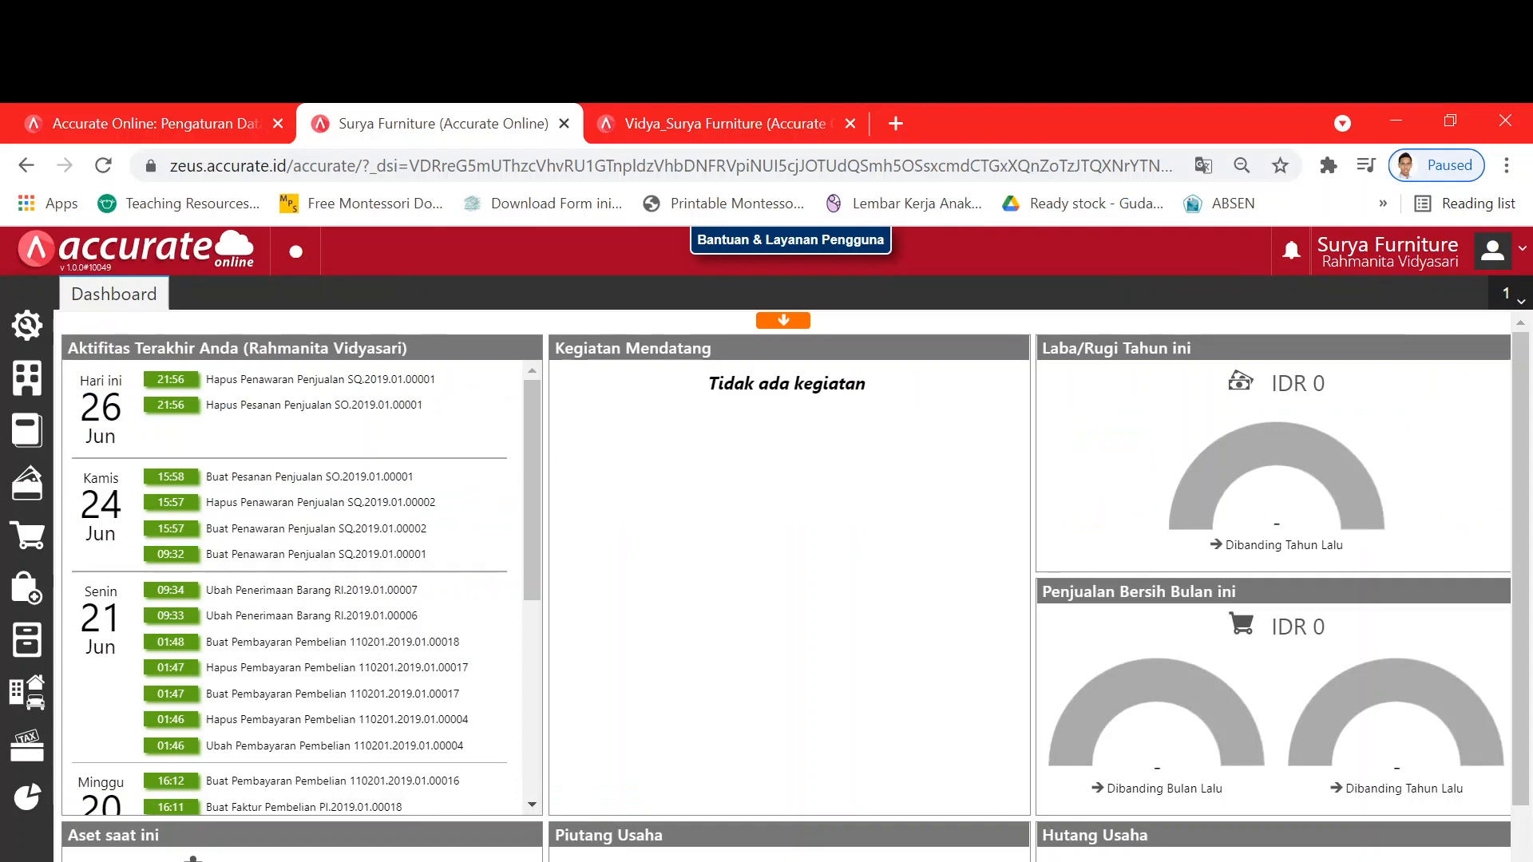
Step: Start a new sales order (Pesanan Penjualan) beside the module's 7 January task and choose CV Berkah Abadi as its customer
left_click(1450, 121)
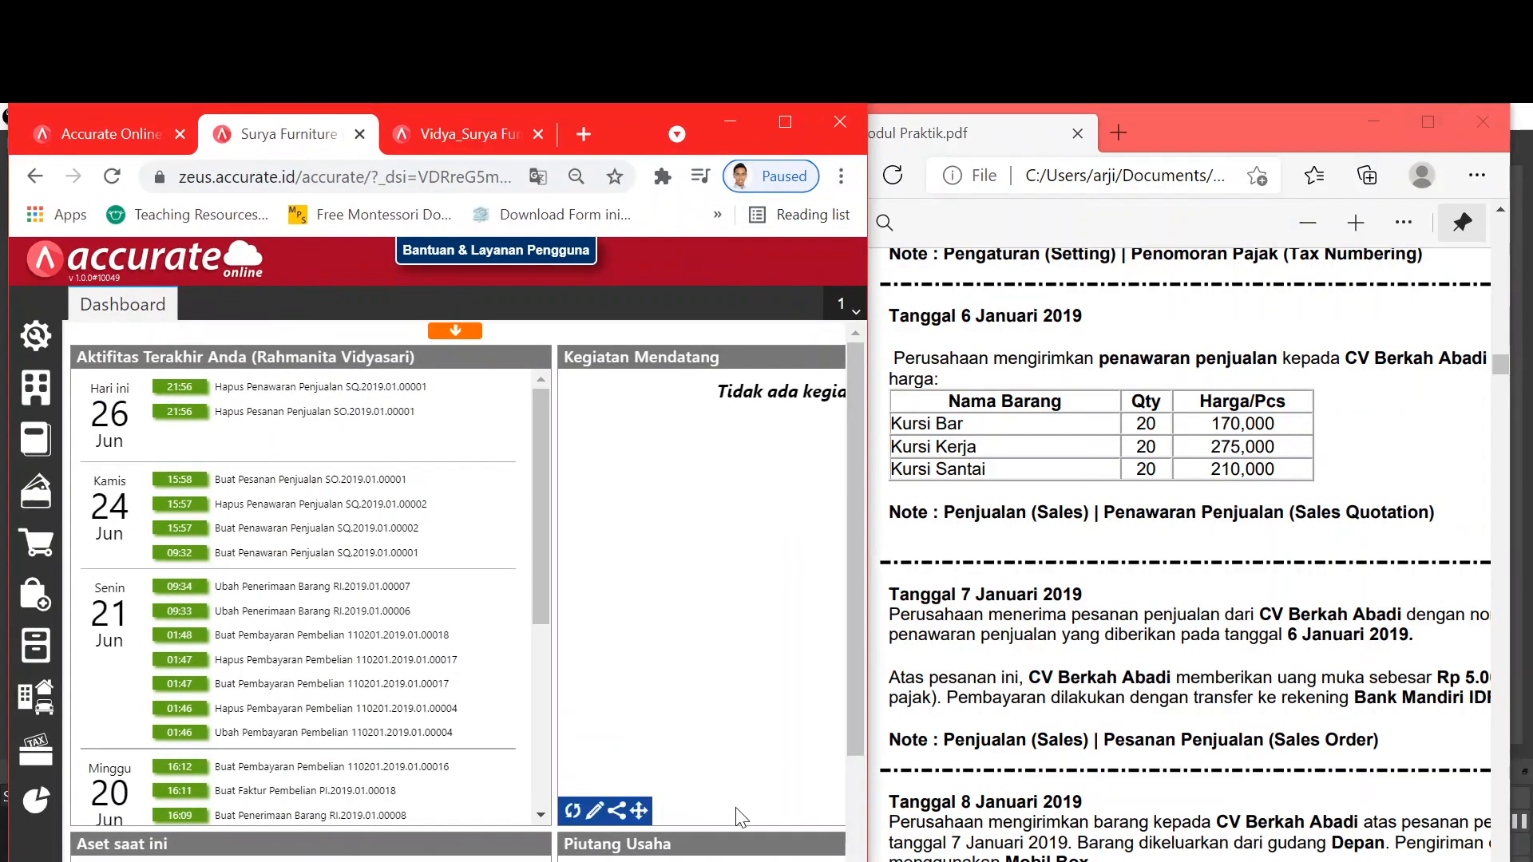
left_click(1181, 535)
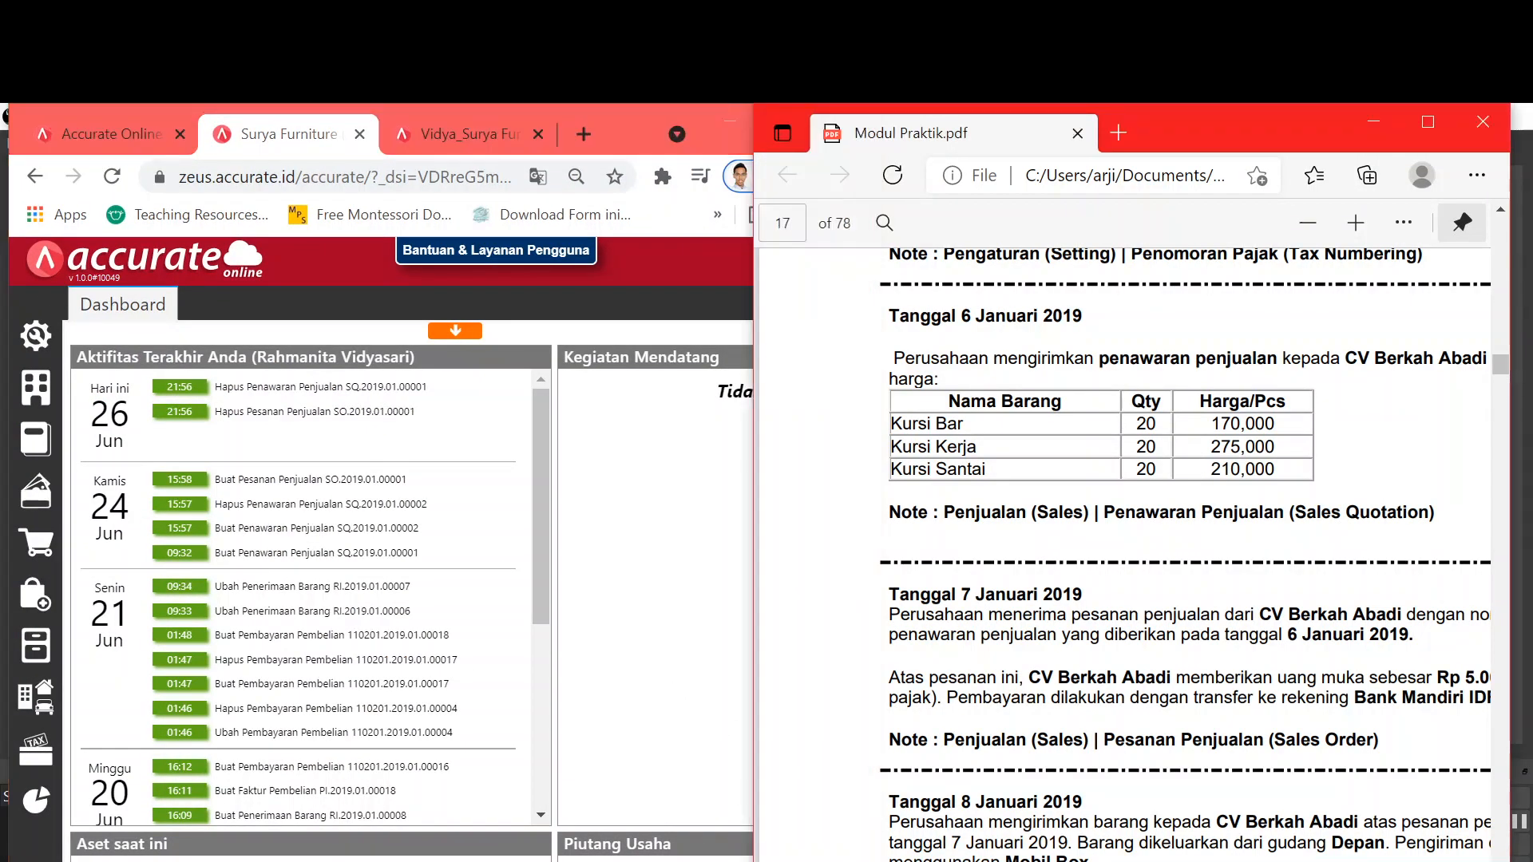
scroll(1185, 551, "down", 4)
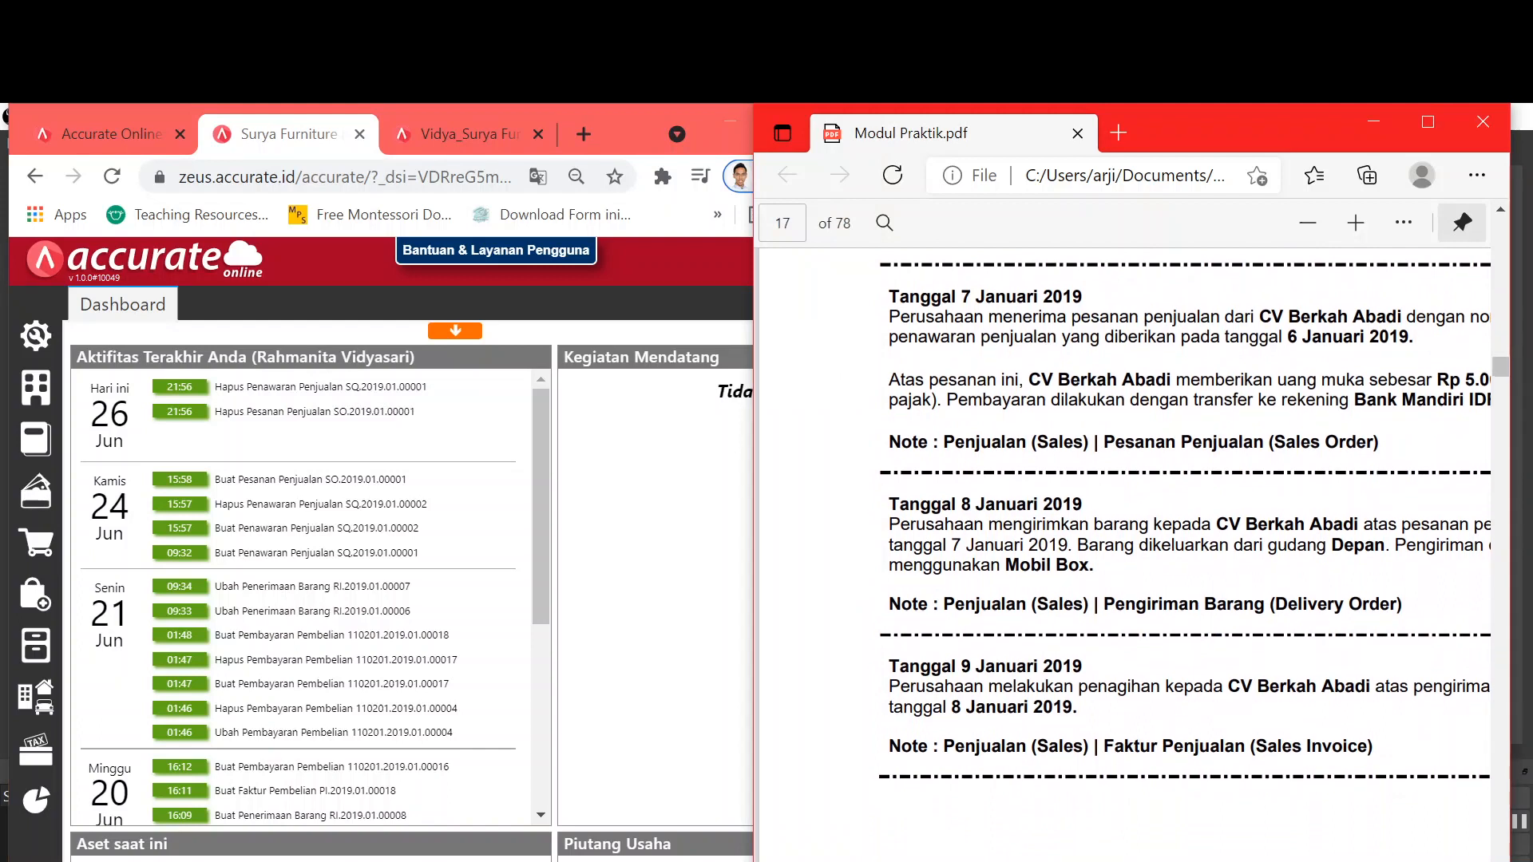
left_click(37, 556)
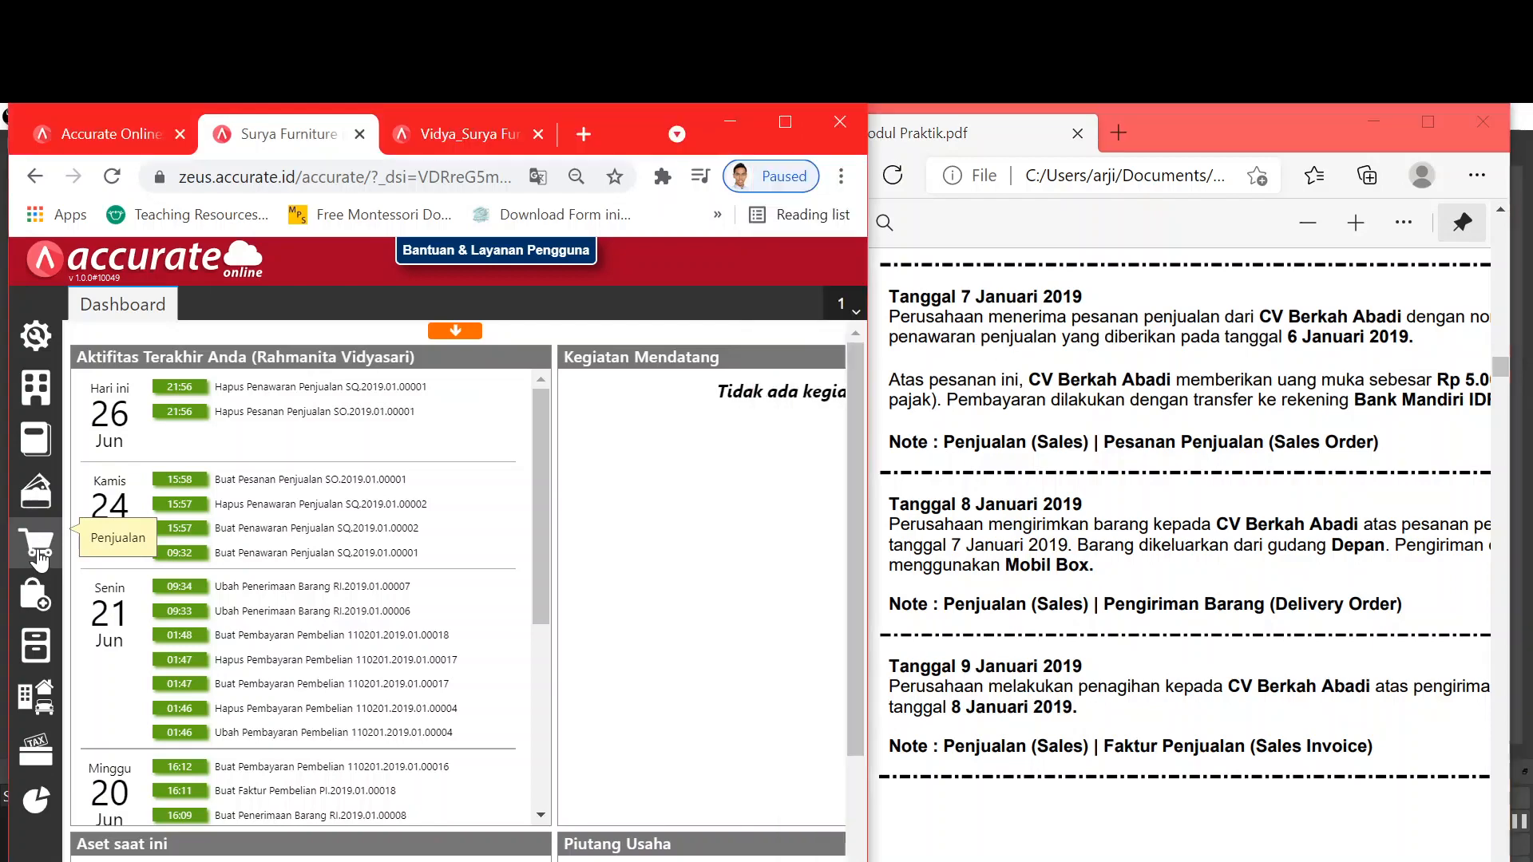
left_click(38, 556)
left_click(295, 530)
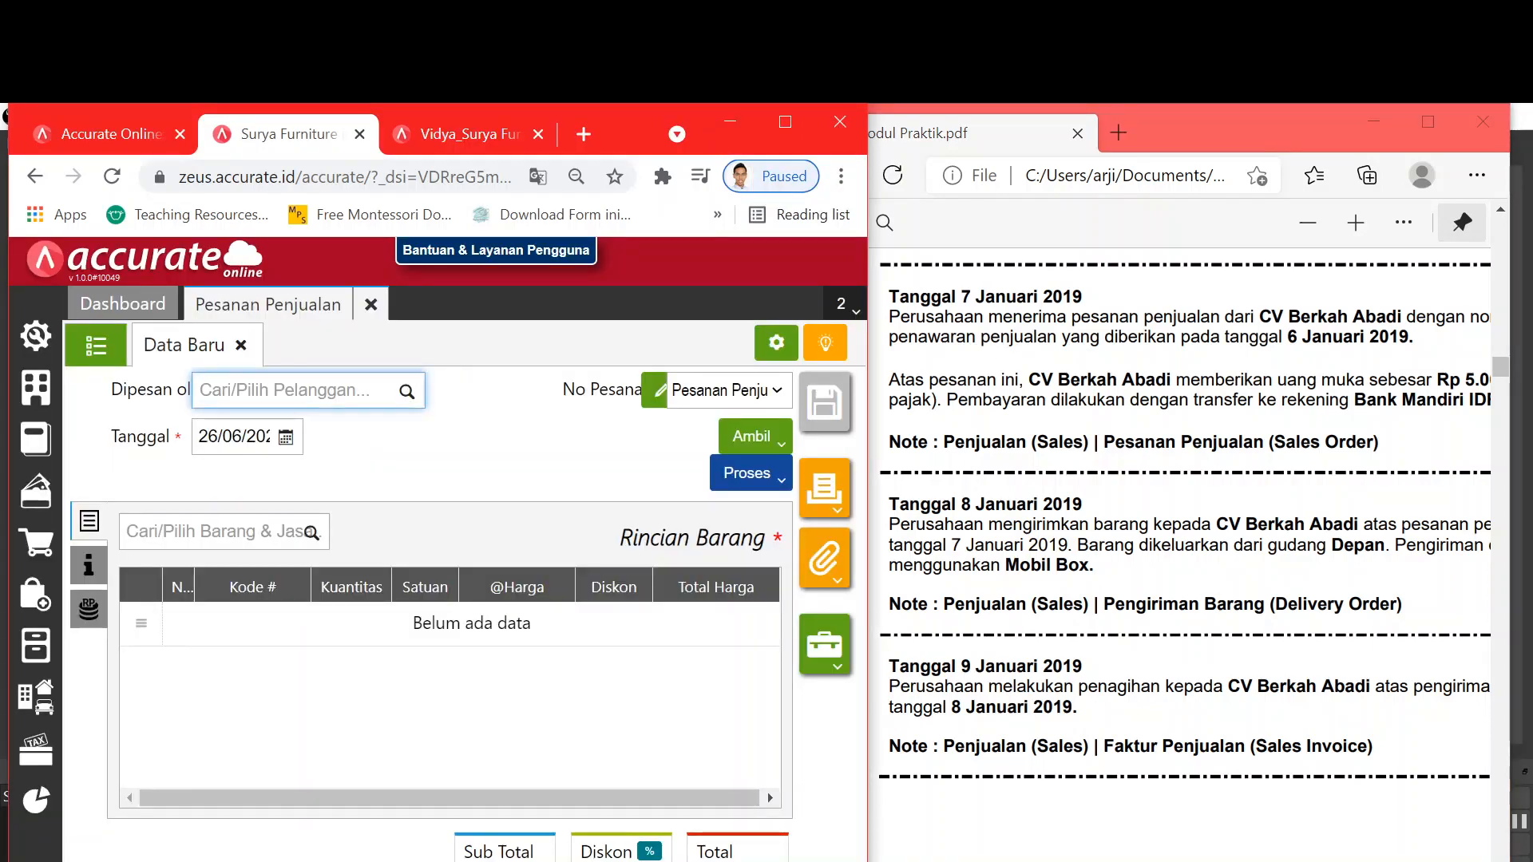
type("berk")
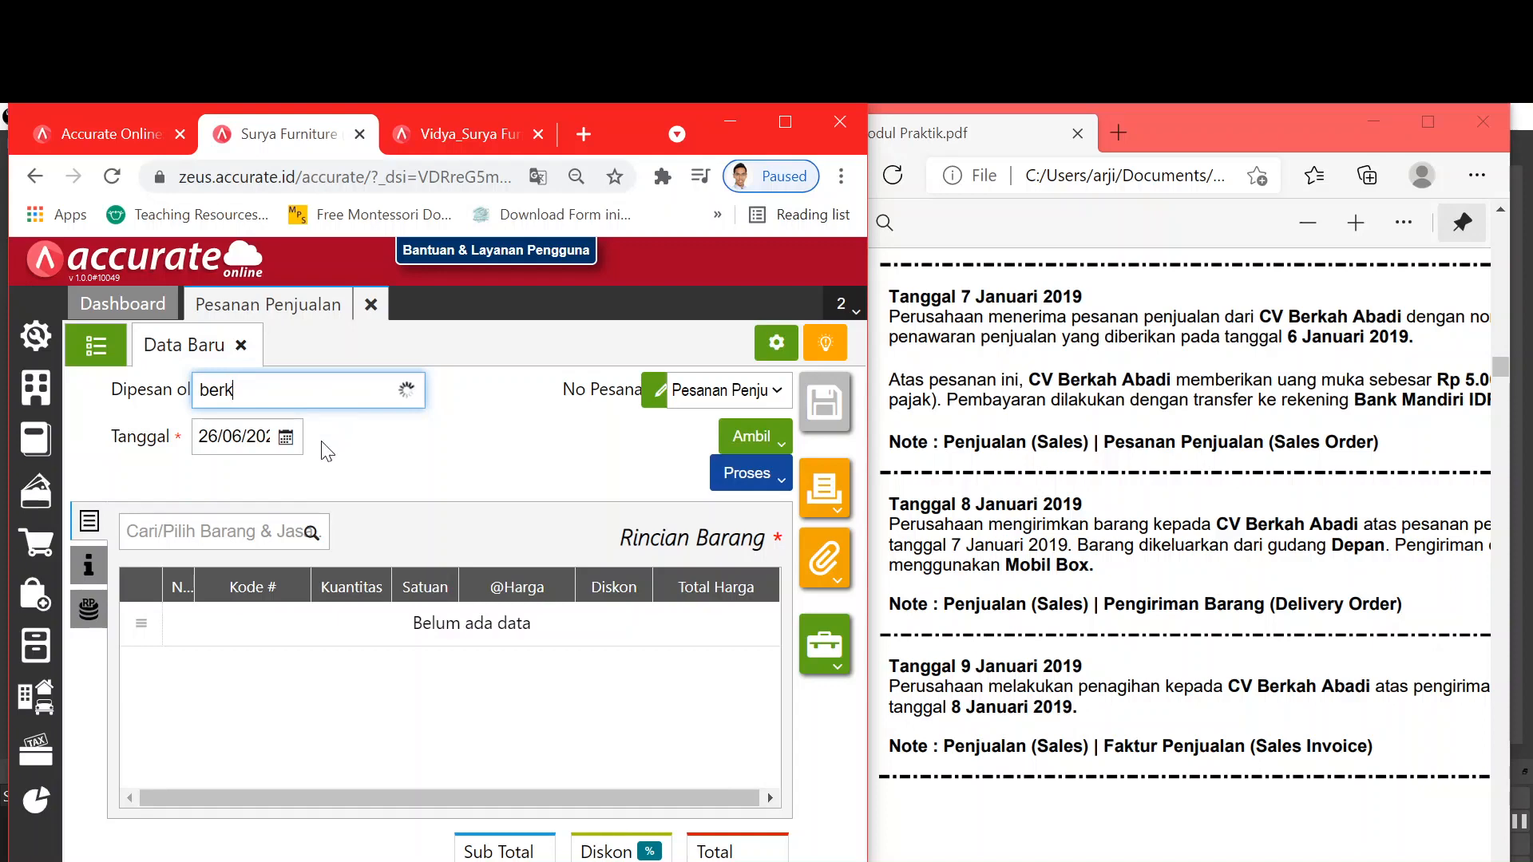
left_click(308, 435)
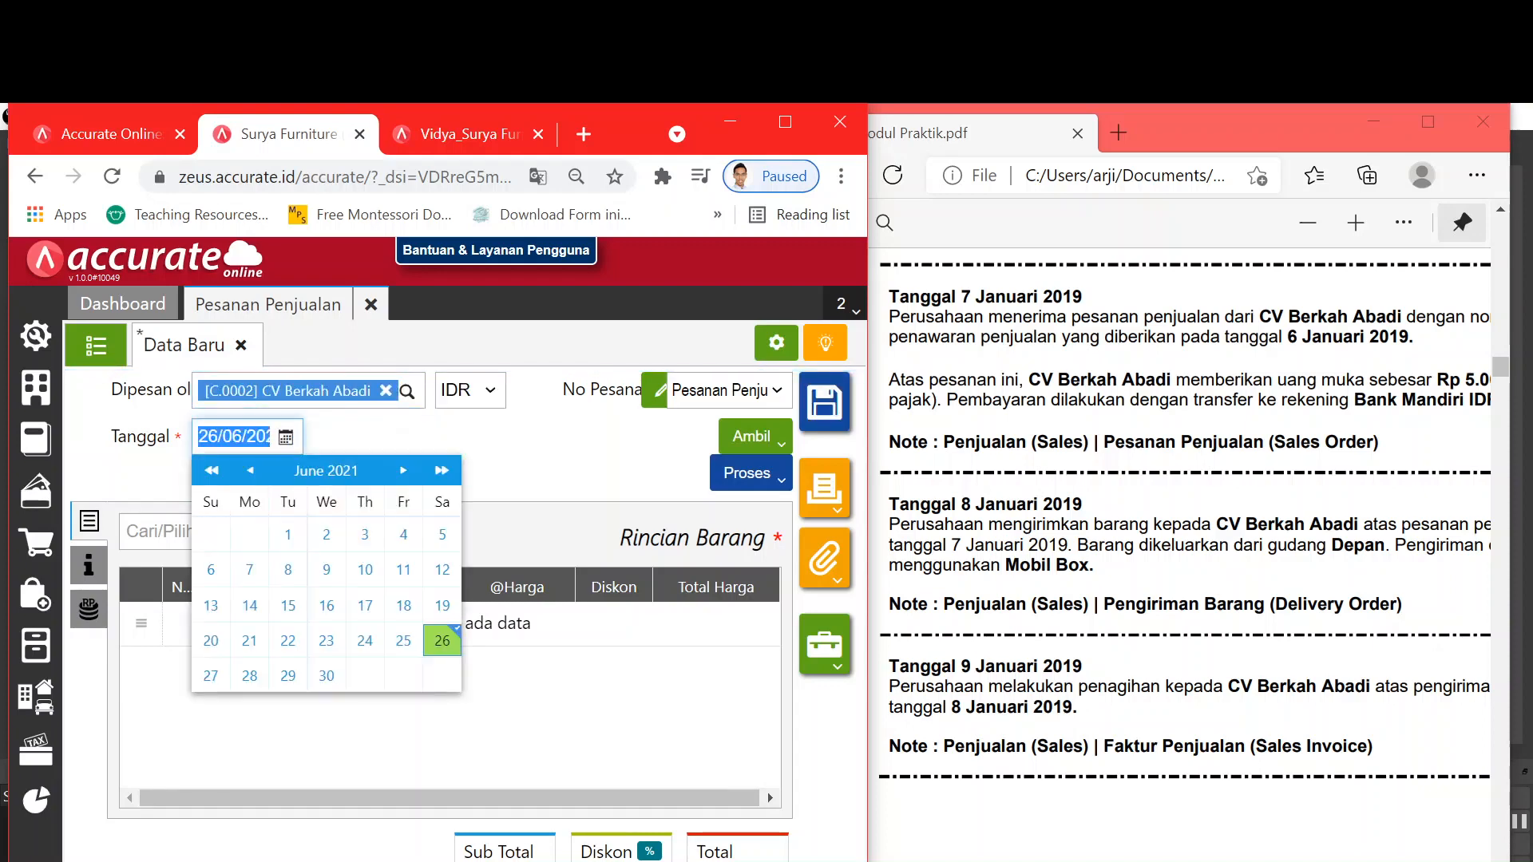
Step: Set the sales order's date to 07/01/2019
type("07")
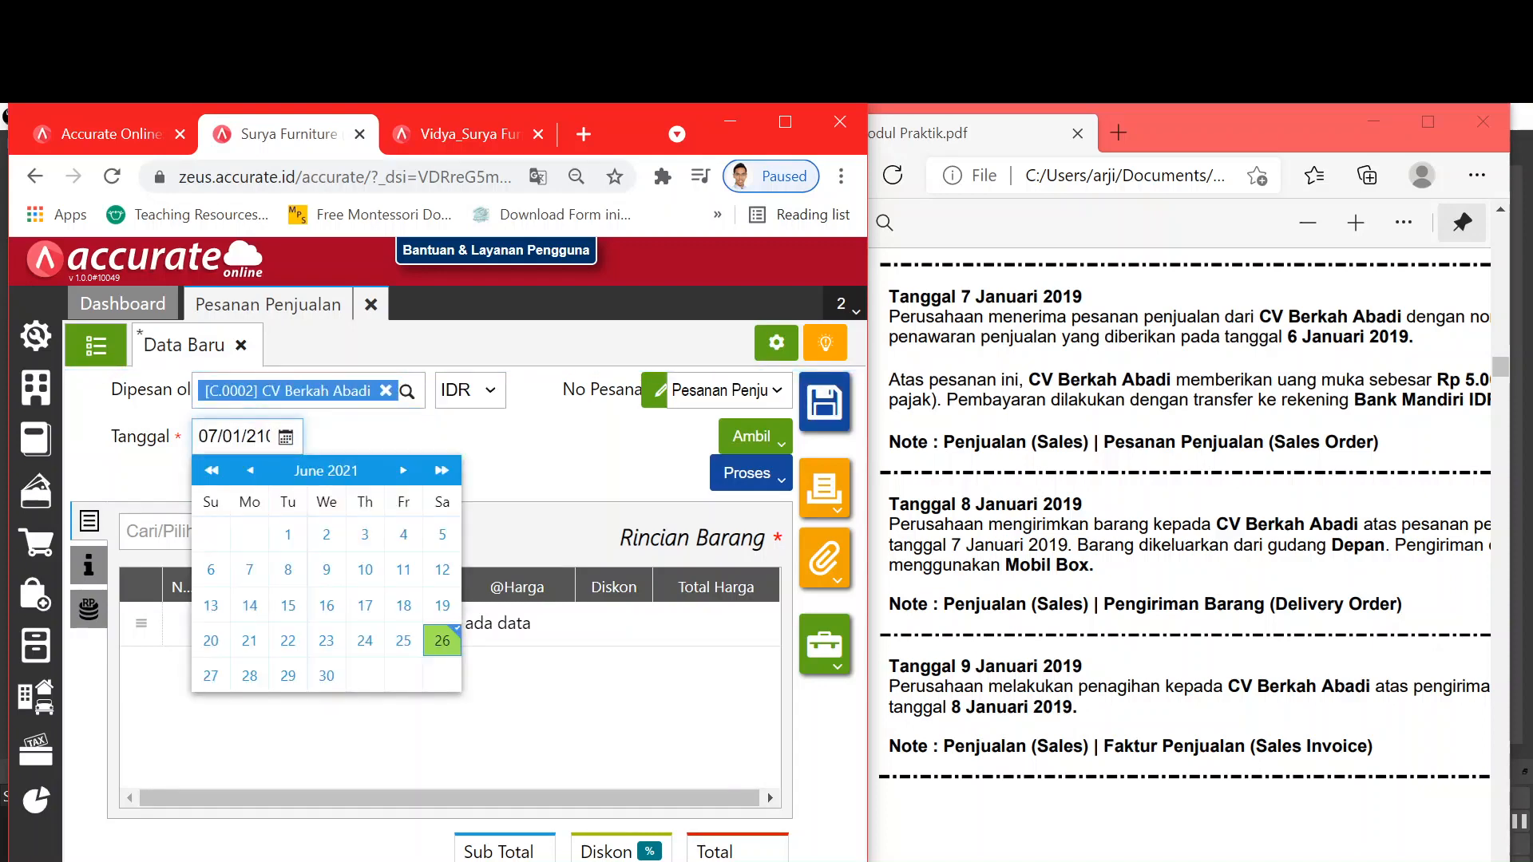
type("01210")
key("BackSpace")
key("BackSpace")
type("01")
left_click(573, 446)
Step: Copy all items from CV Berkah Abadi's sales quotation (Penawaran) into the sales order
left_click(736, 441)
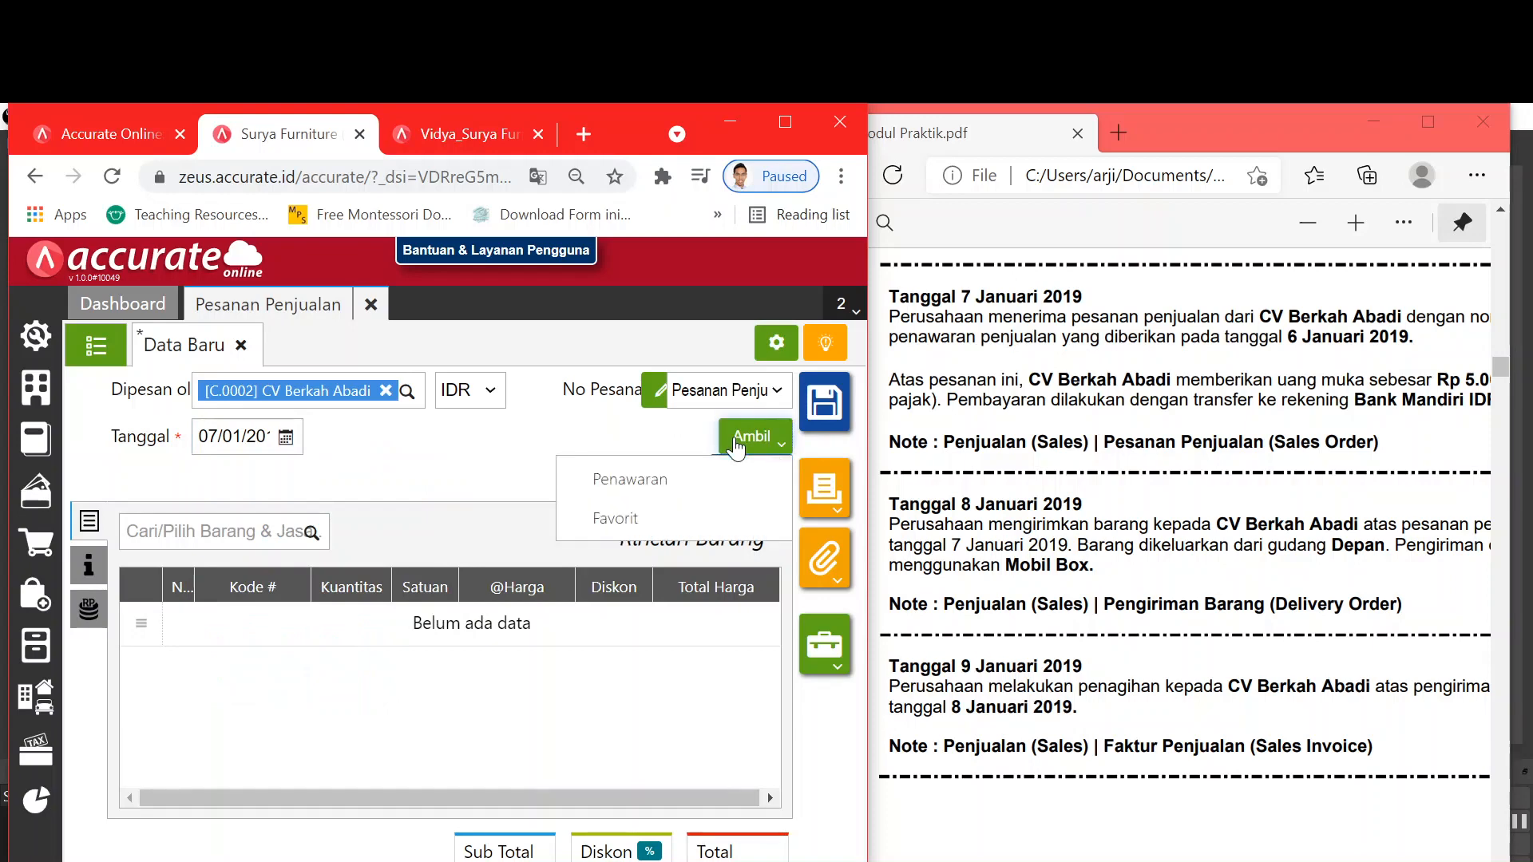
left_click(687, 485)
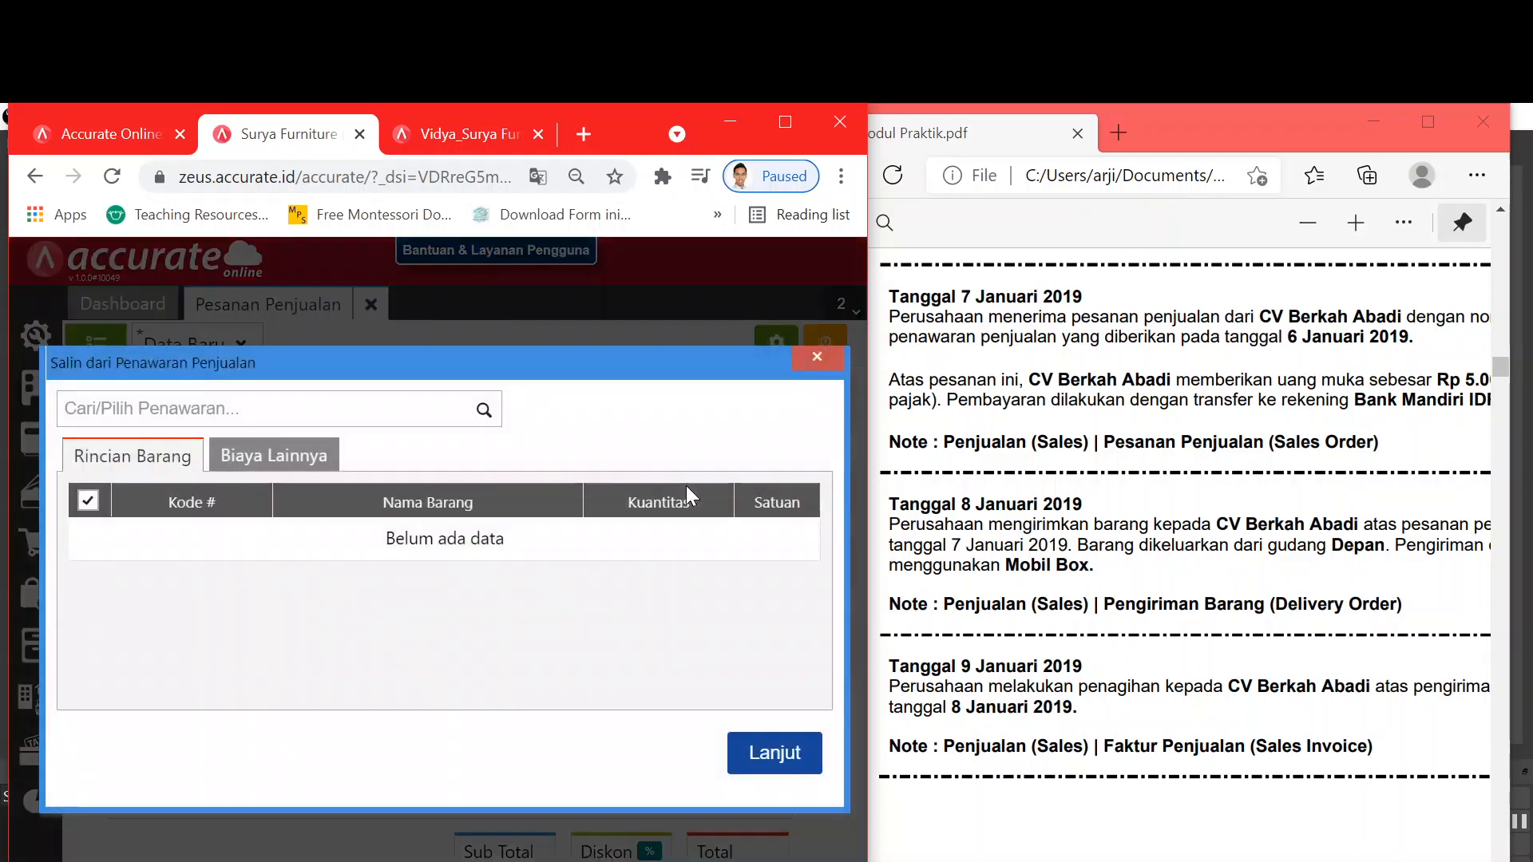
left_click(484, 410)
left_click(467, 477)
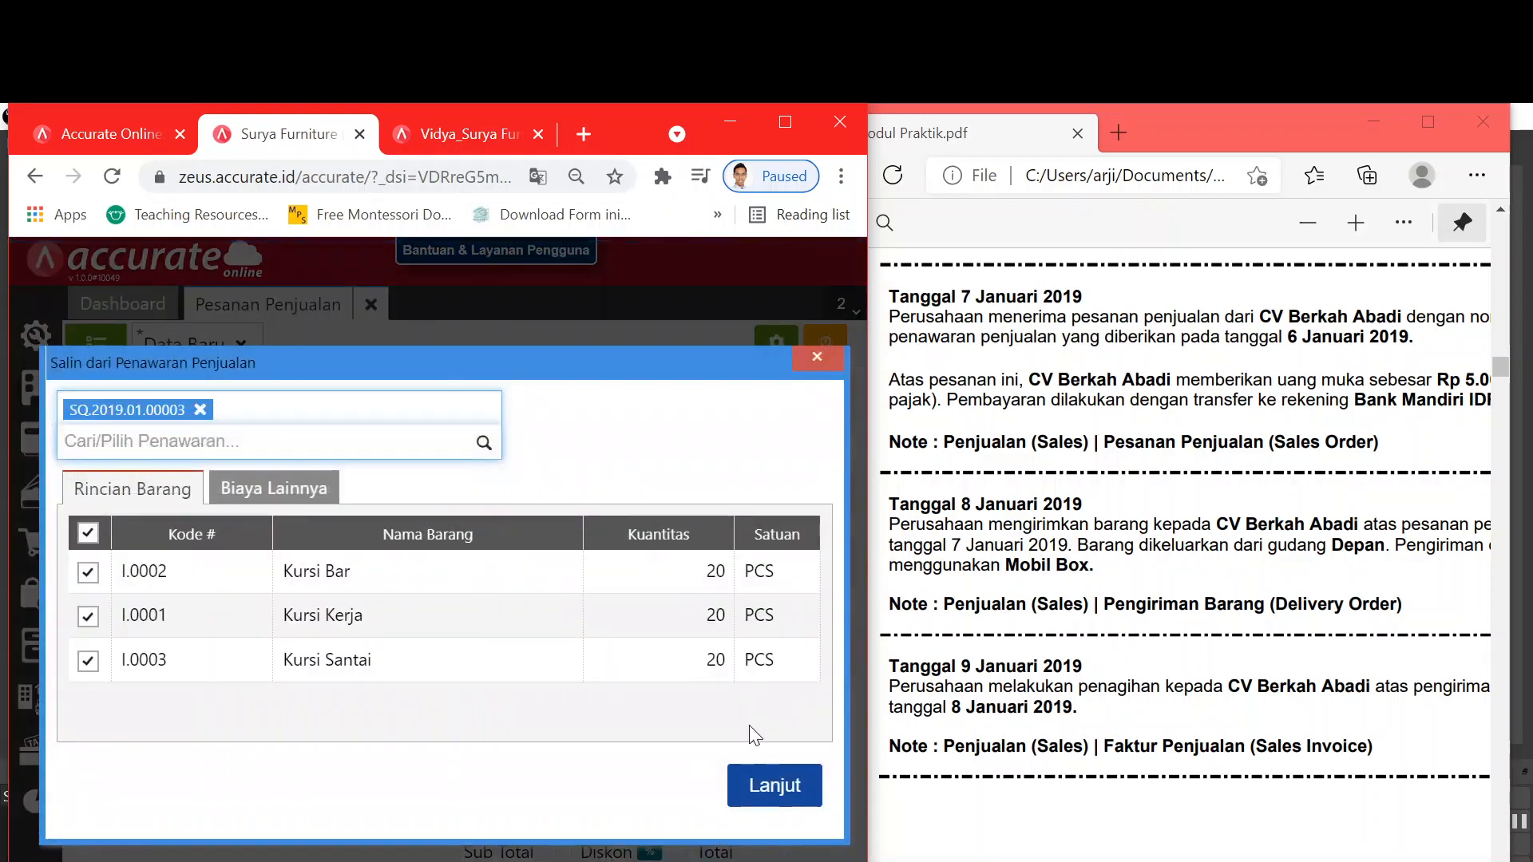
left_click(753, 787)
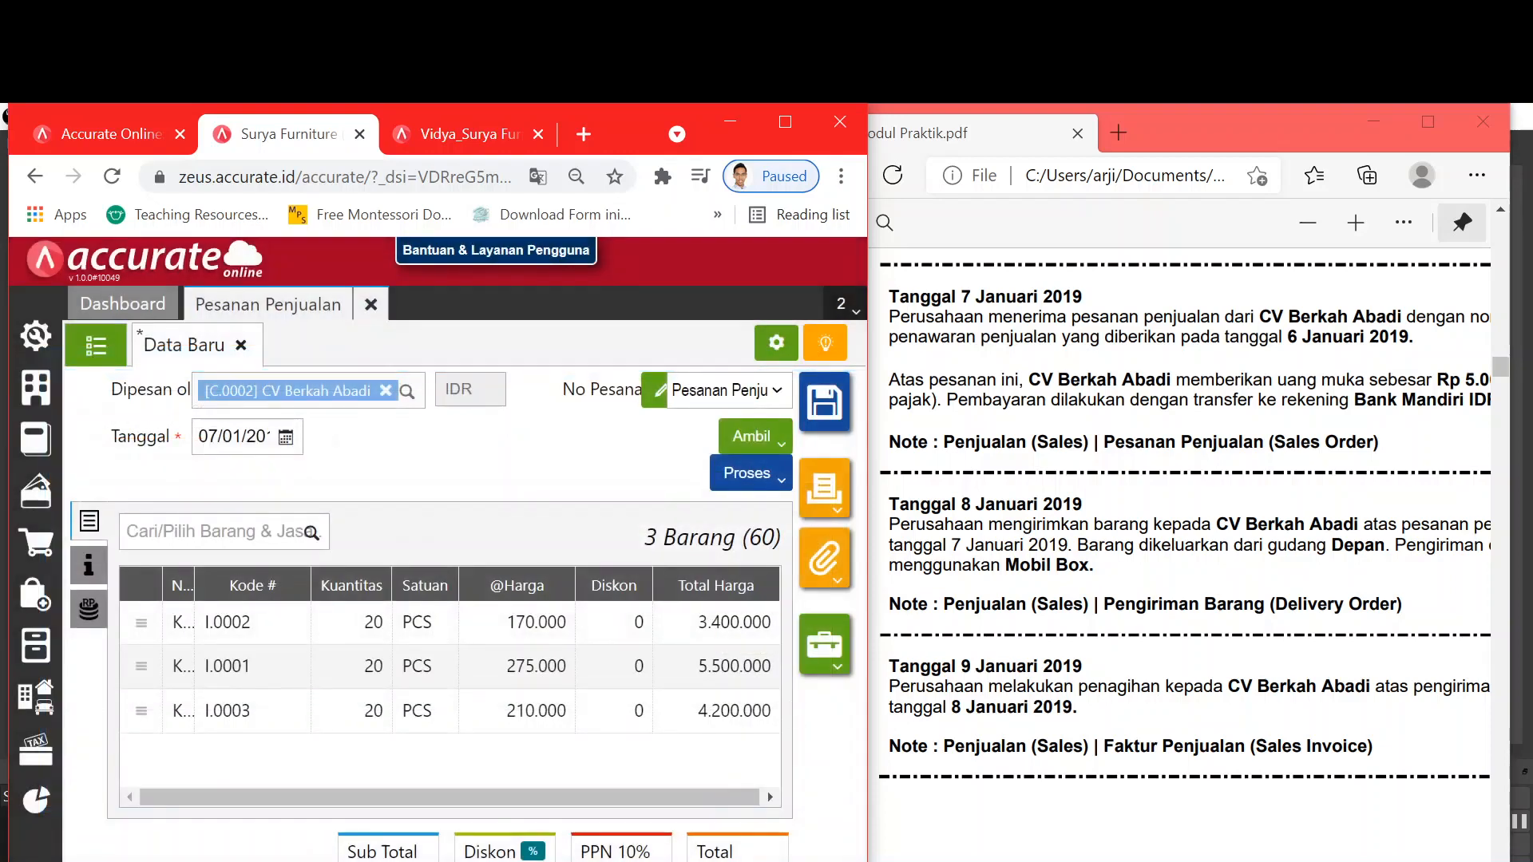
Step: Read the module's 7 January task for the PO number, down payment amount and receiving bank
key("alt+Tab")
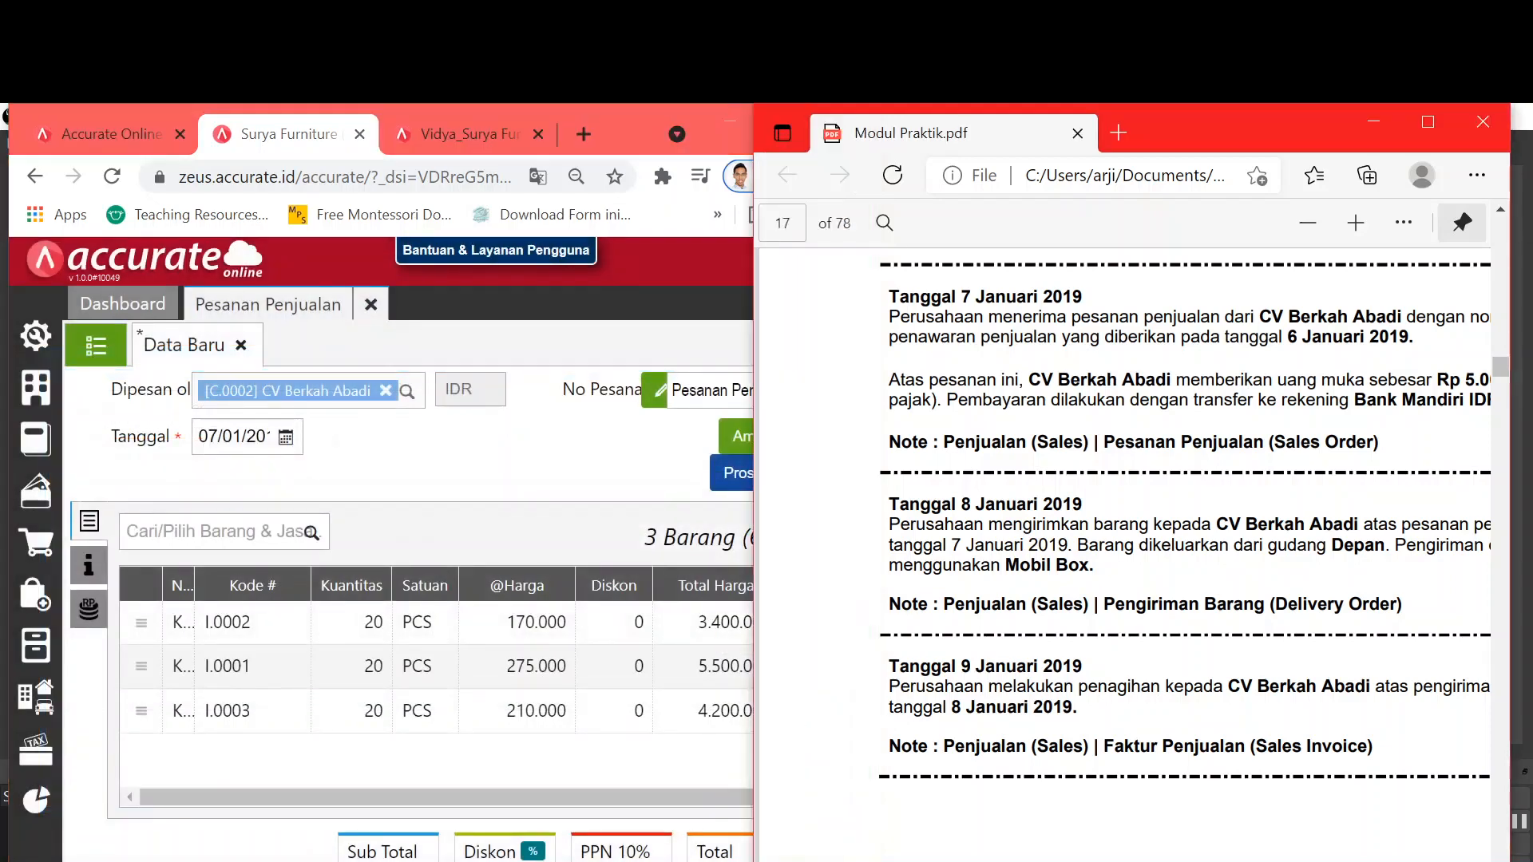
scroll(1122, 519, "right", 3)
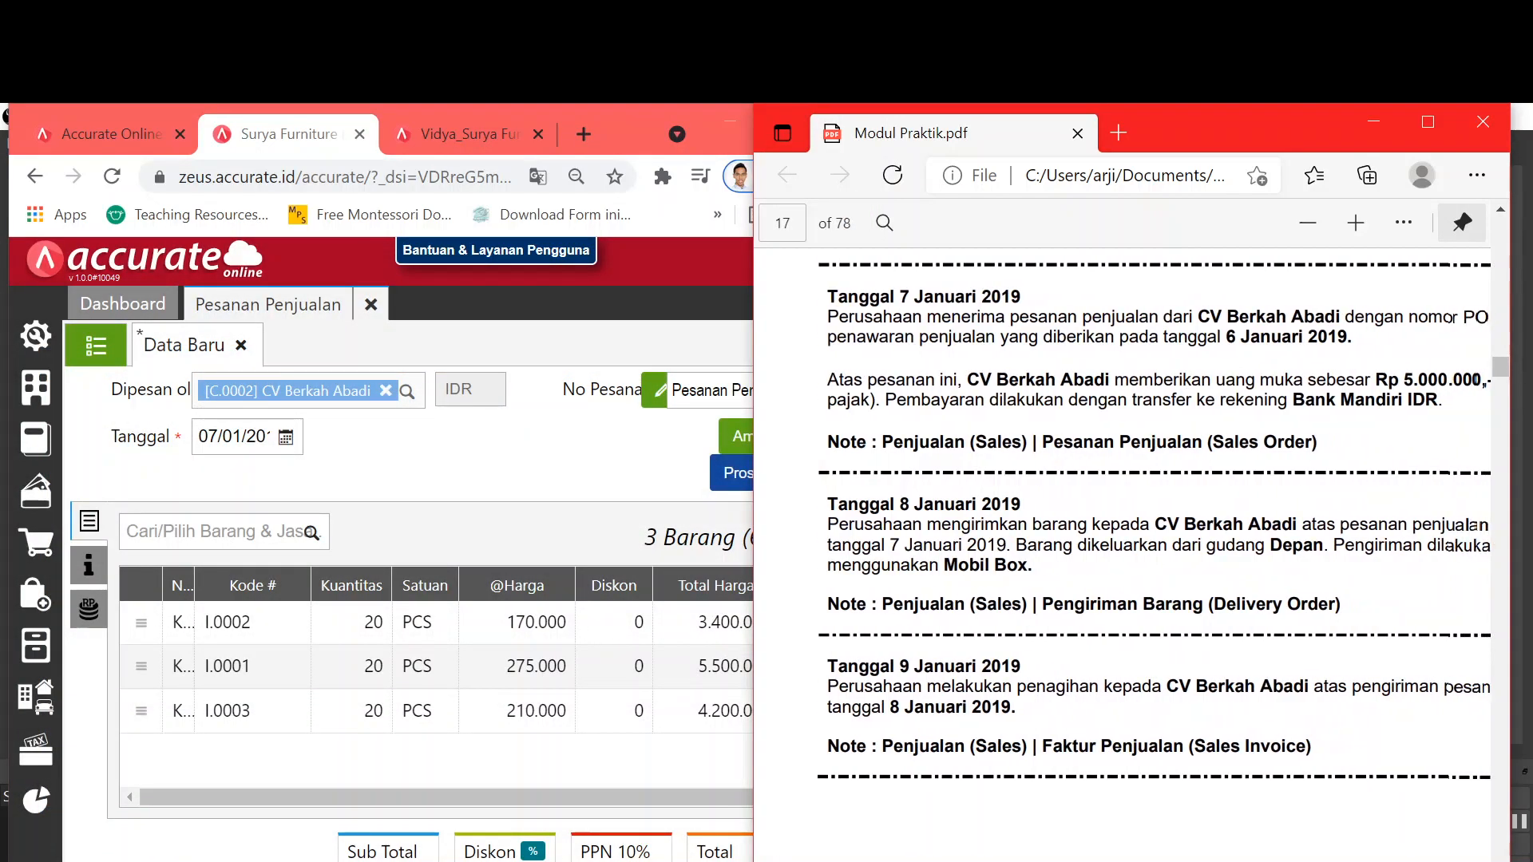
scroll(1122, 518, "right", 1)
scroll(1121, 519, "left", 2)
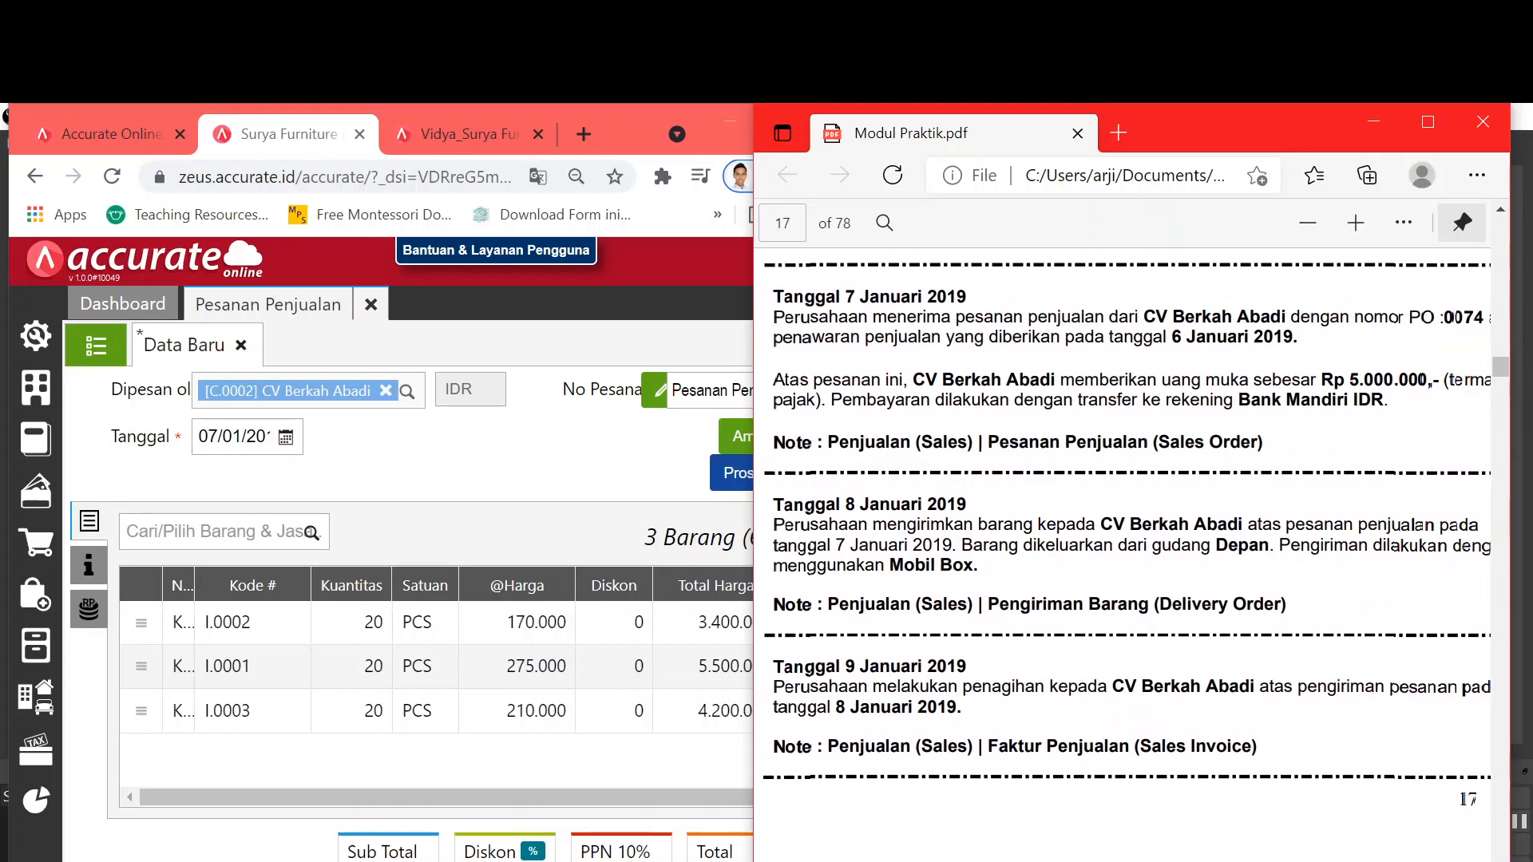
scroll(1141, 519, "left", 2)
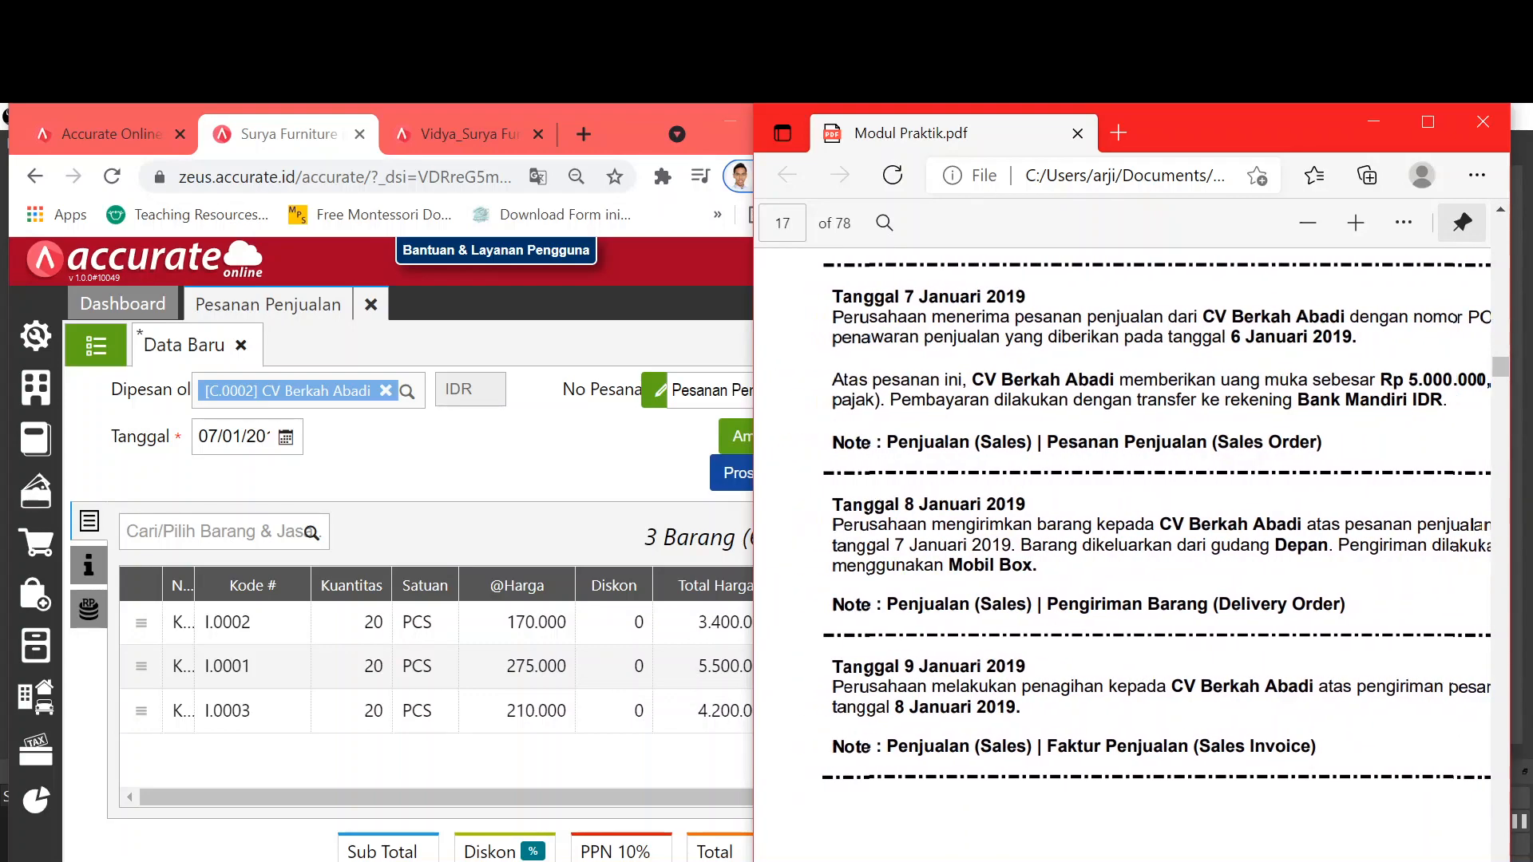
left_click(437, 467)
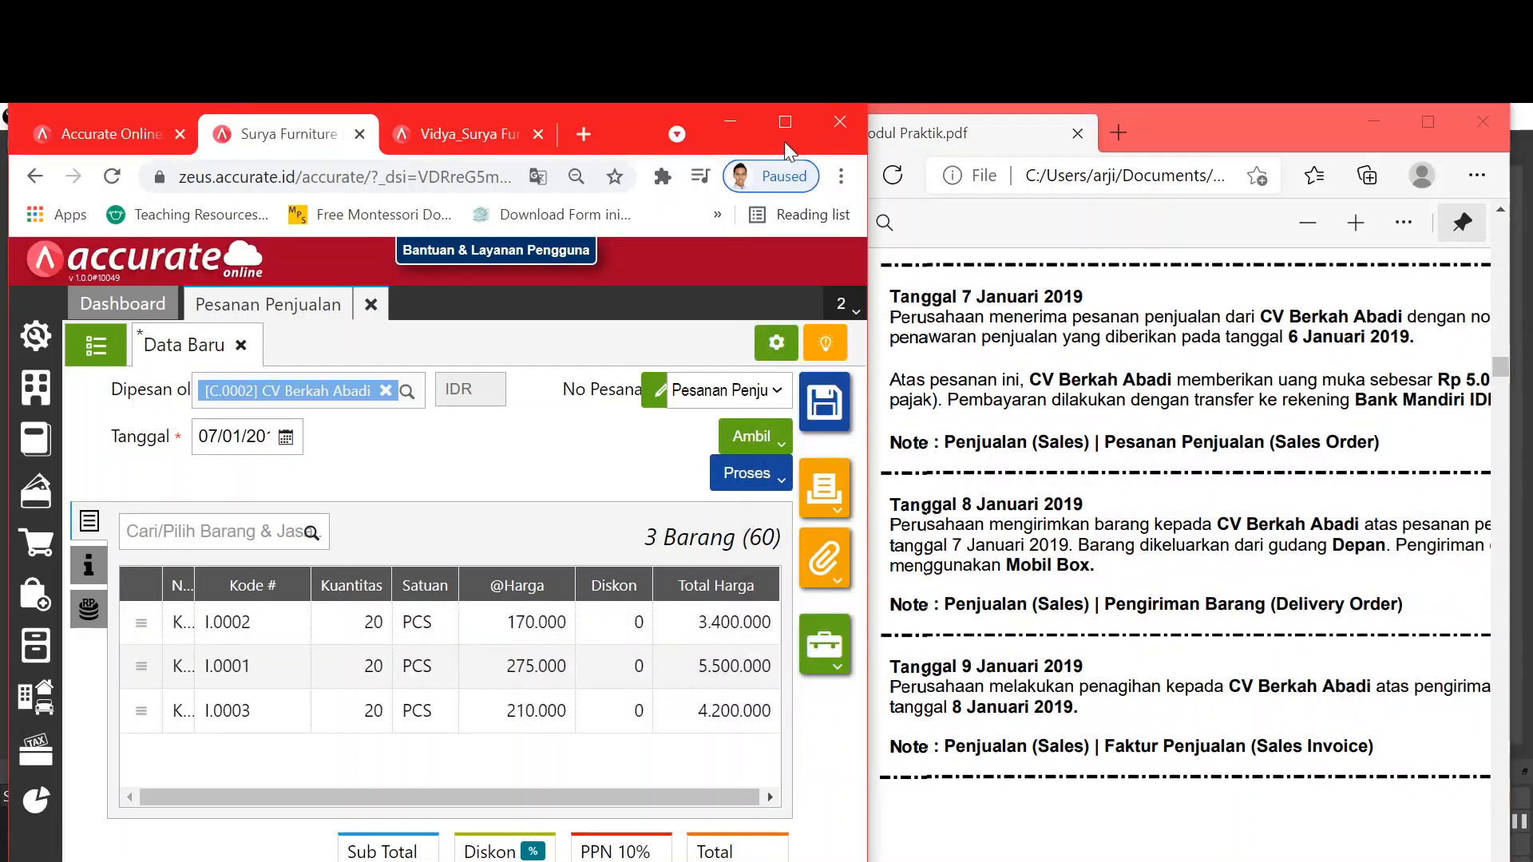
Step: Maximize the Accurate Online window and process the sales order into a sales down payment (Uang Muka)
left_click(785, 122)
left_click(416, 427)
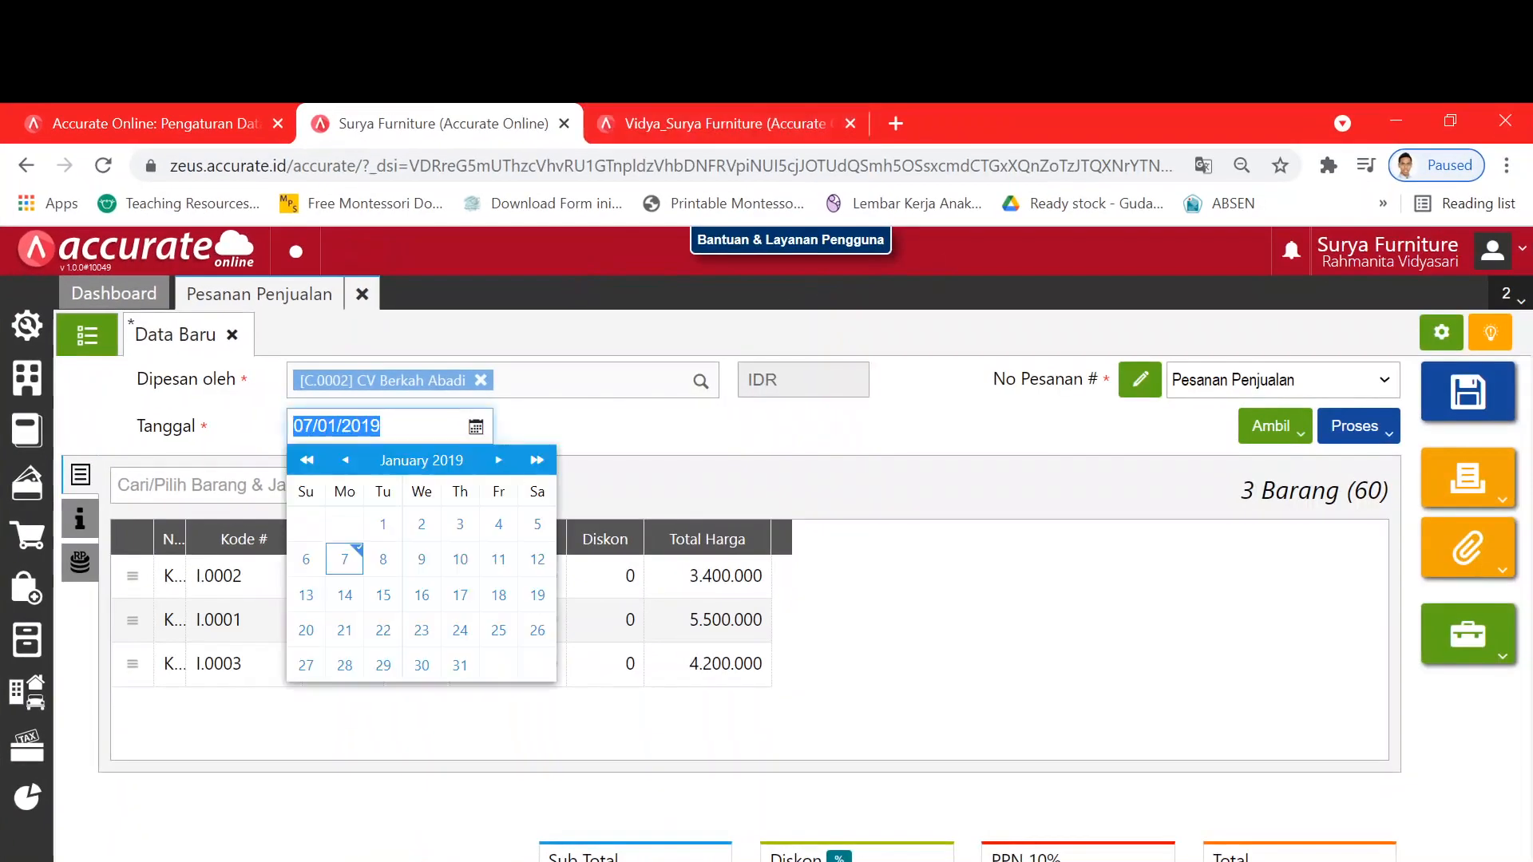
left_click(913, 505)
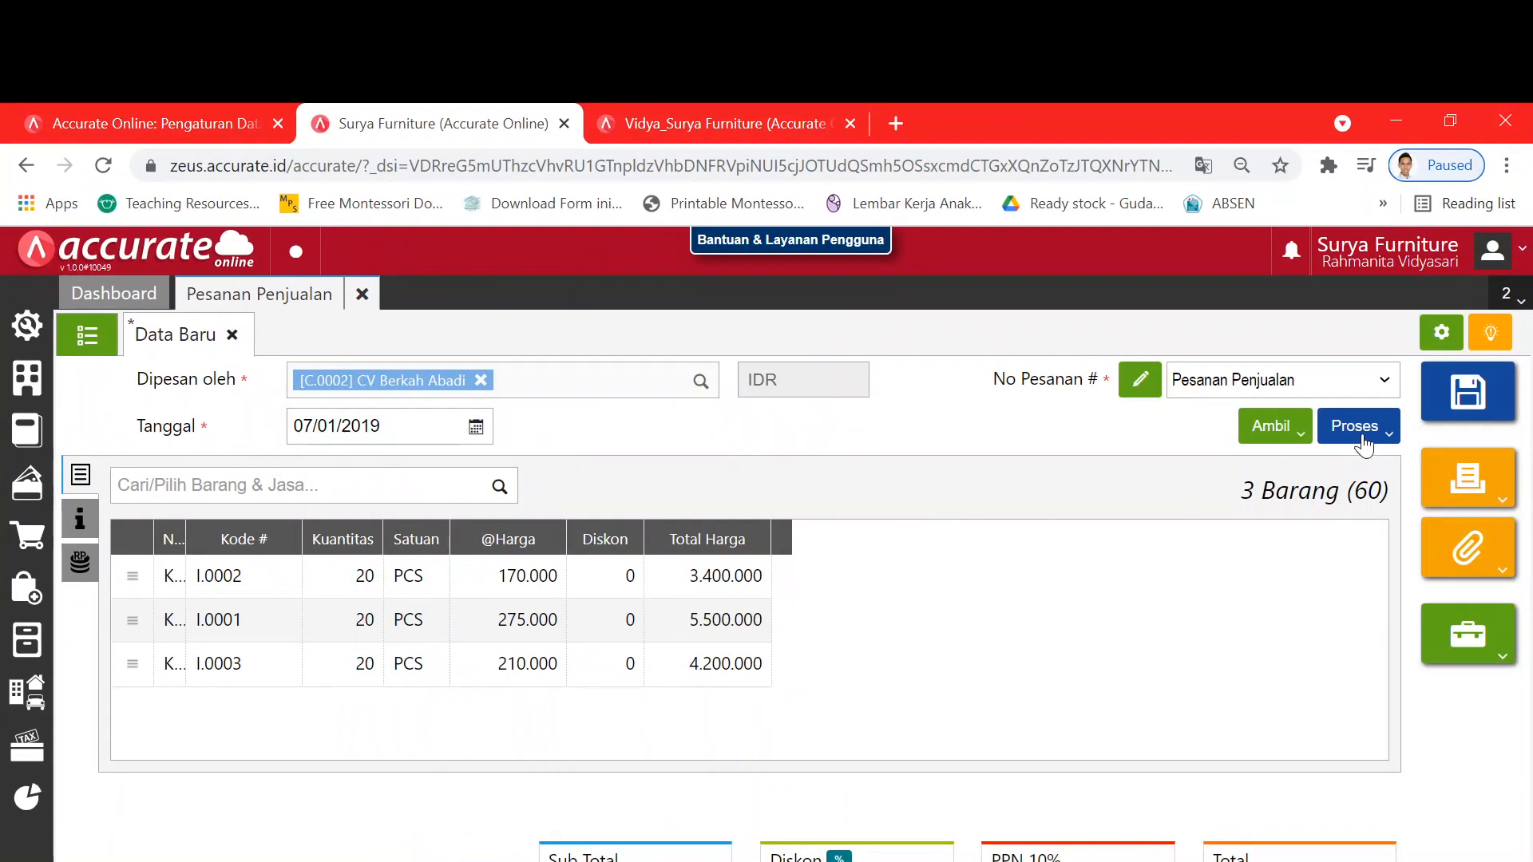
left_click(83, 562)
left_click(80, 477)
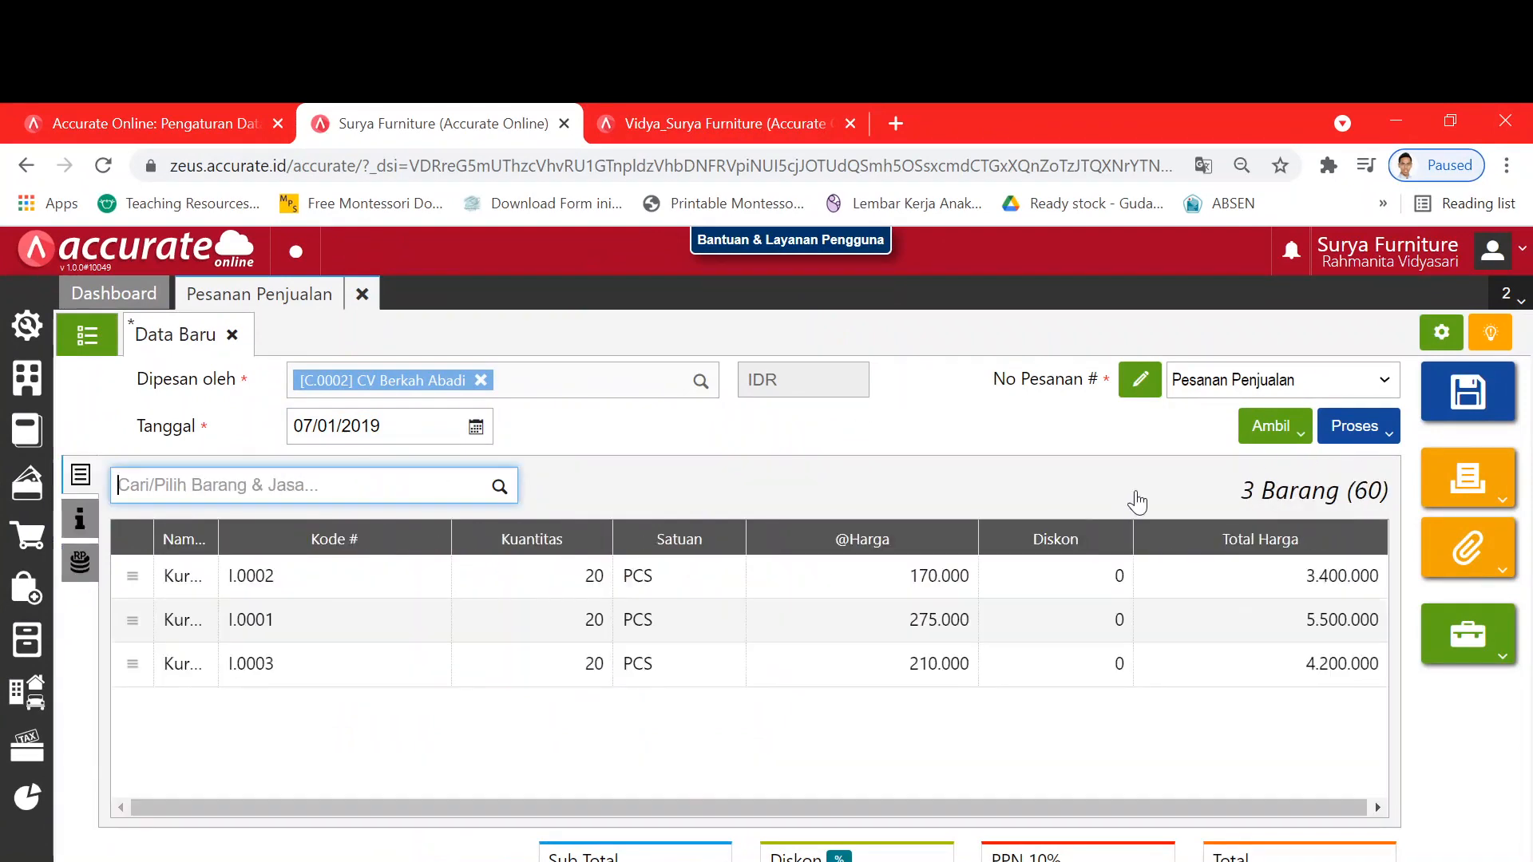
left_click(1349, 429)
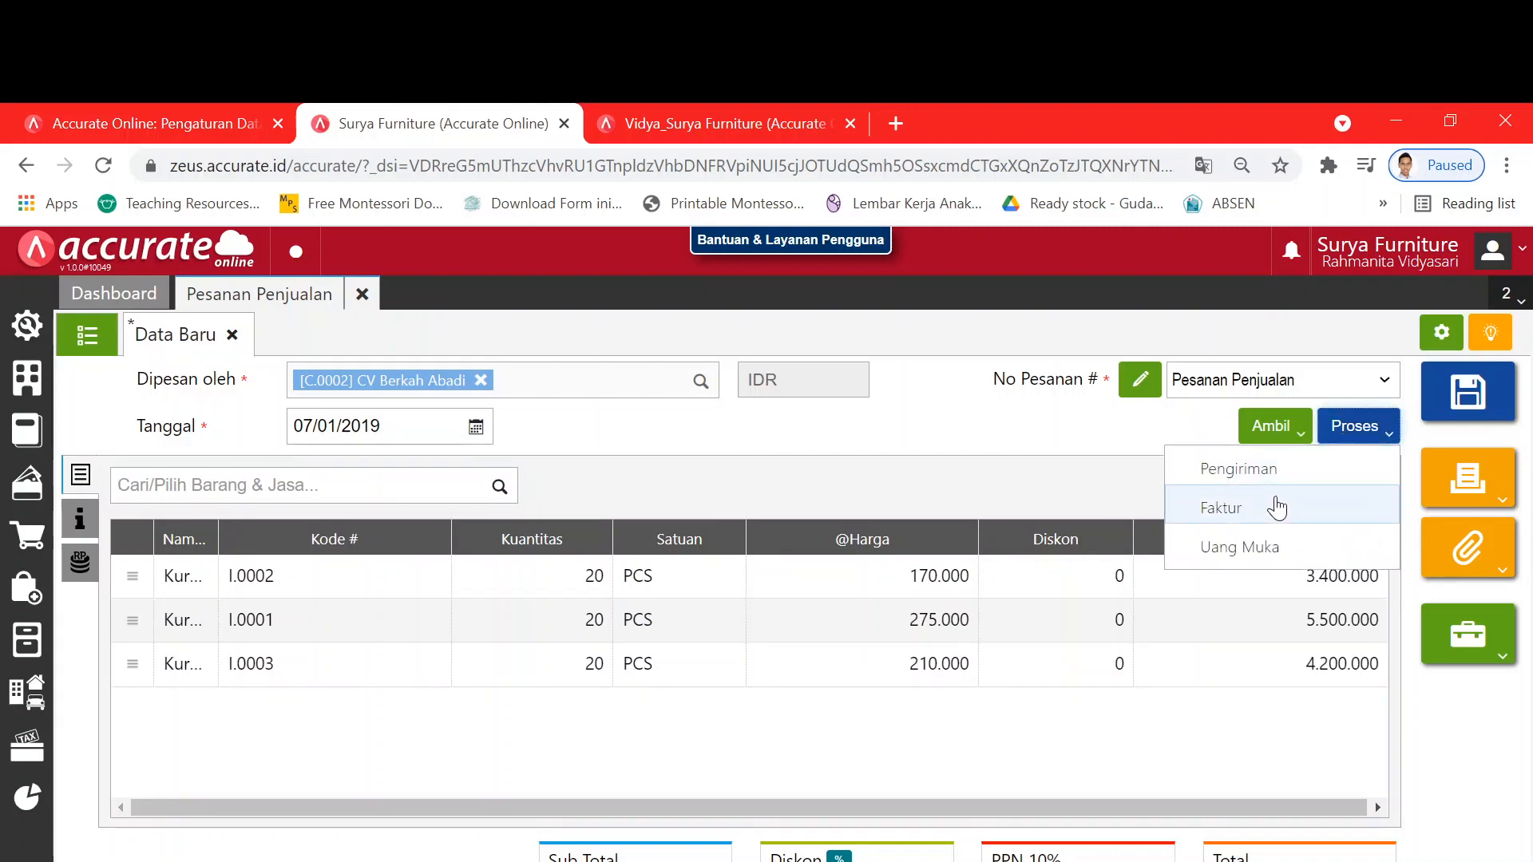
left_click(1254, 544)
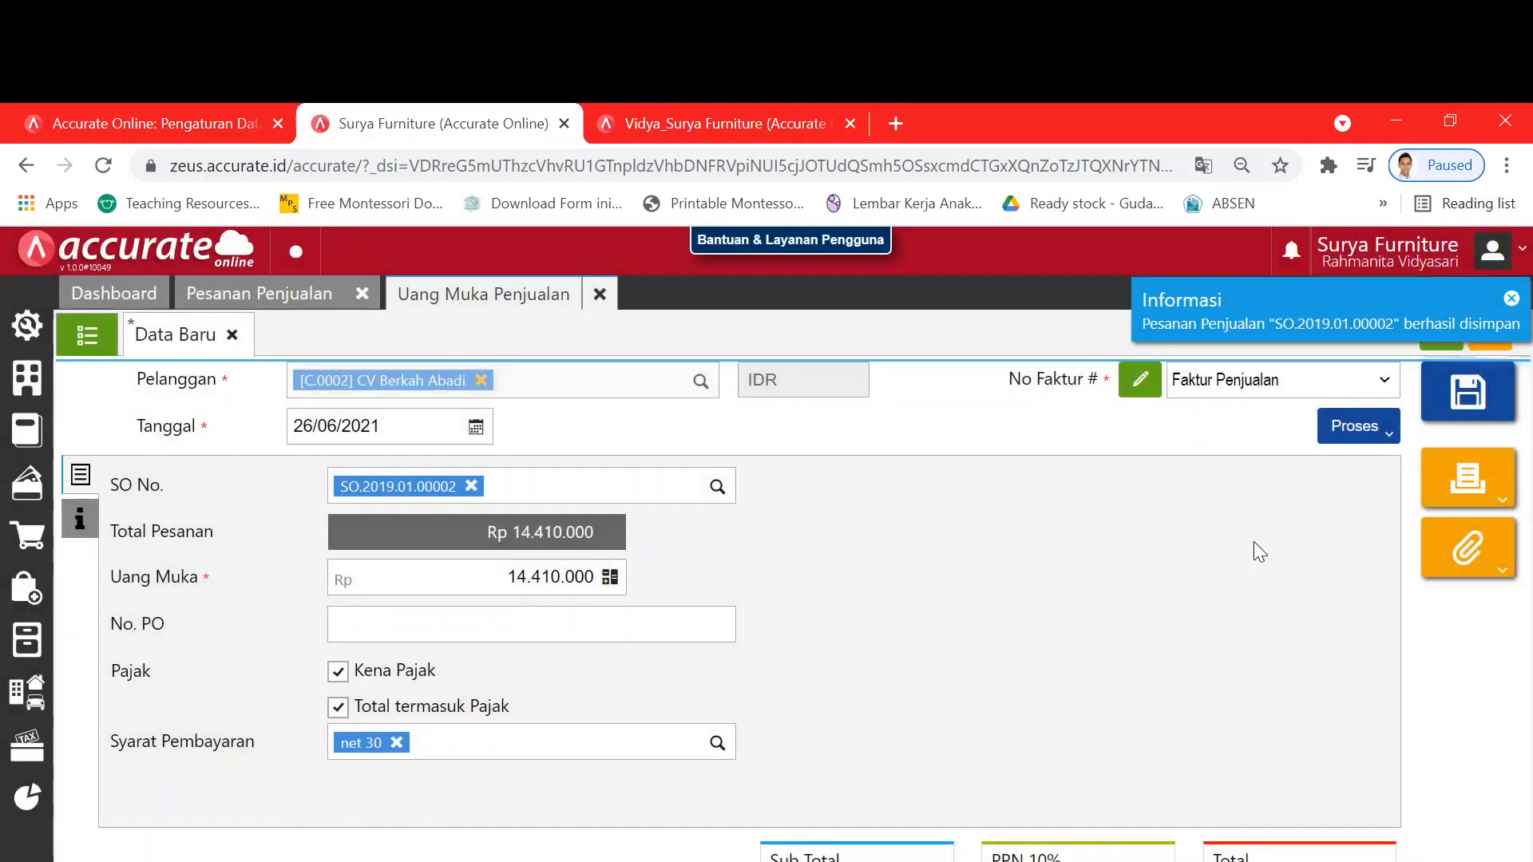
Step: Set the down payment's date to 07/01/2019 and its Uang Muka amount to Rp 5.000.000
left_click(408, 426)
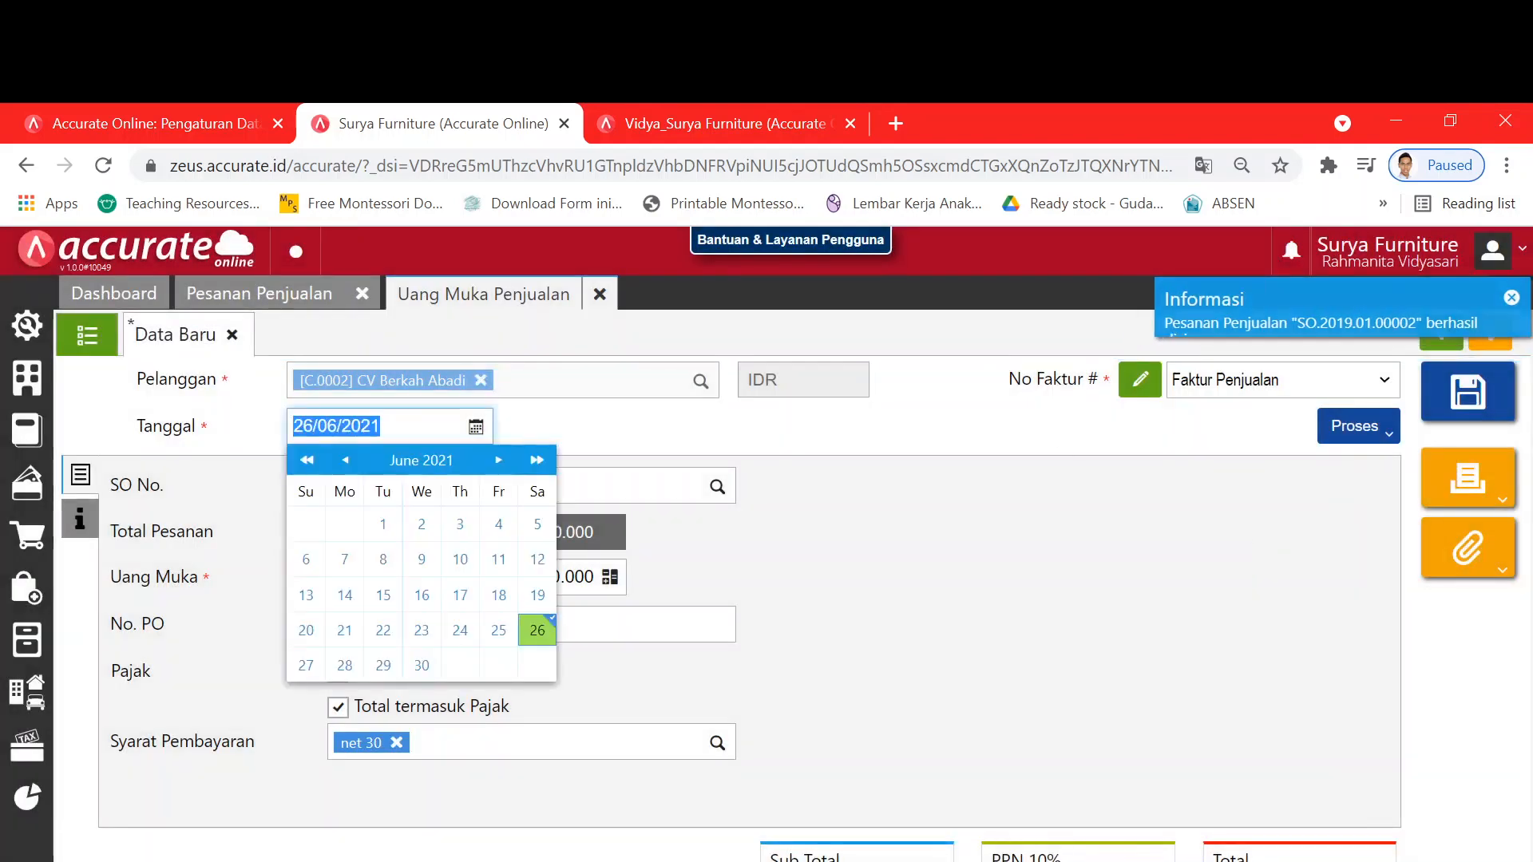
type("07/01/")
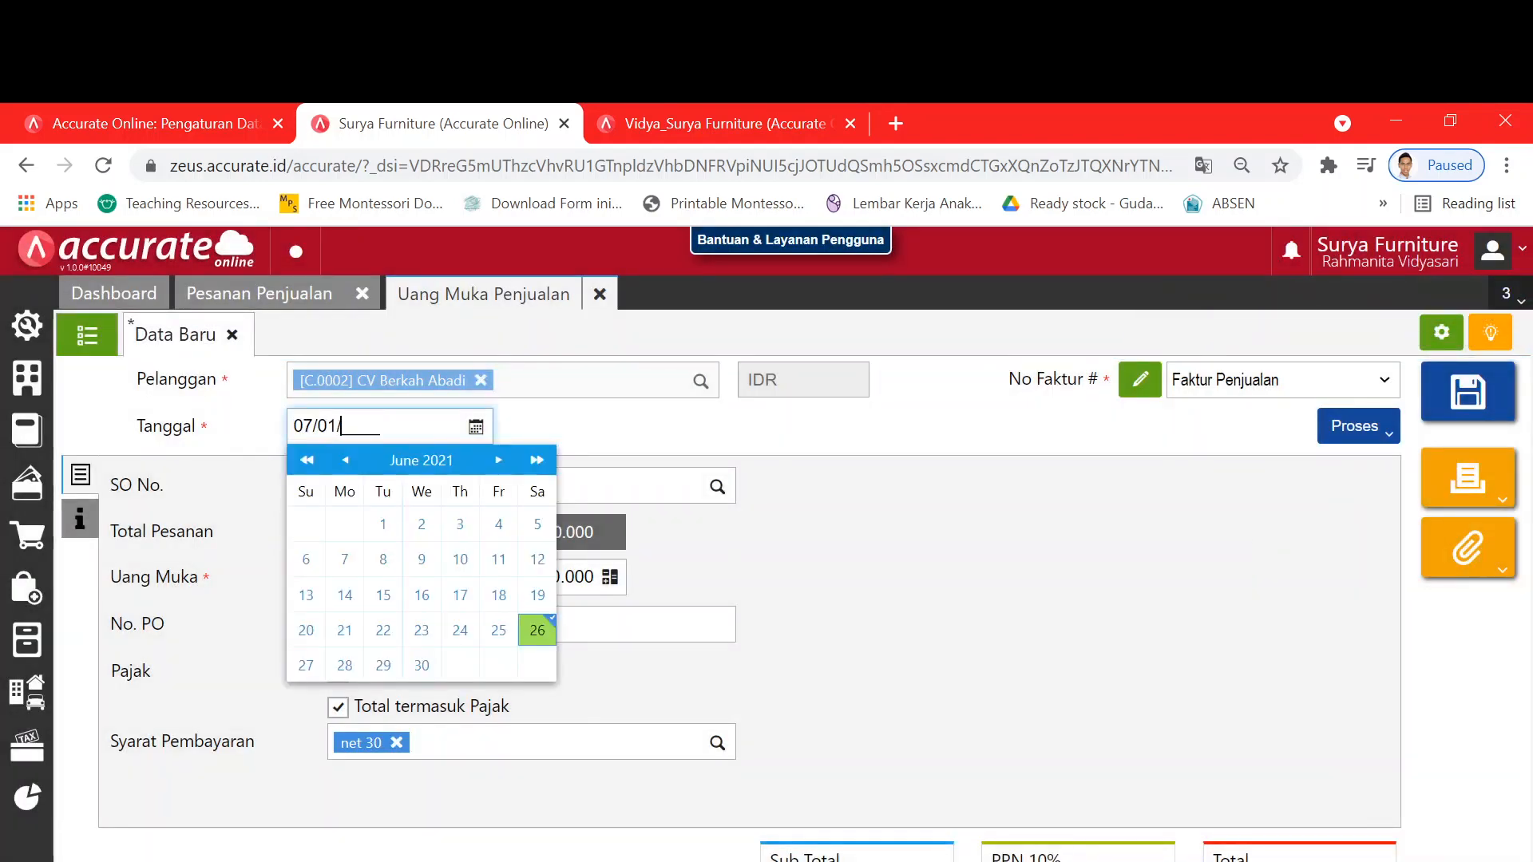
type("2019")
left_click(685, 424)
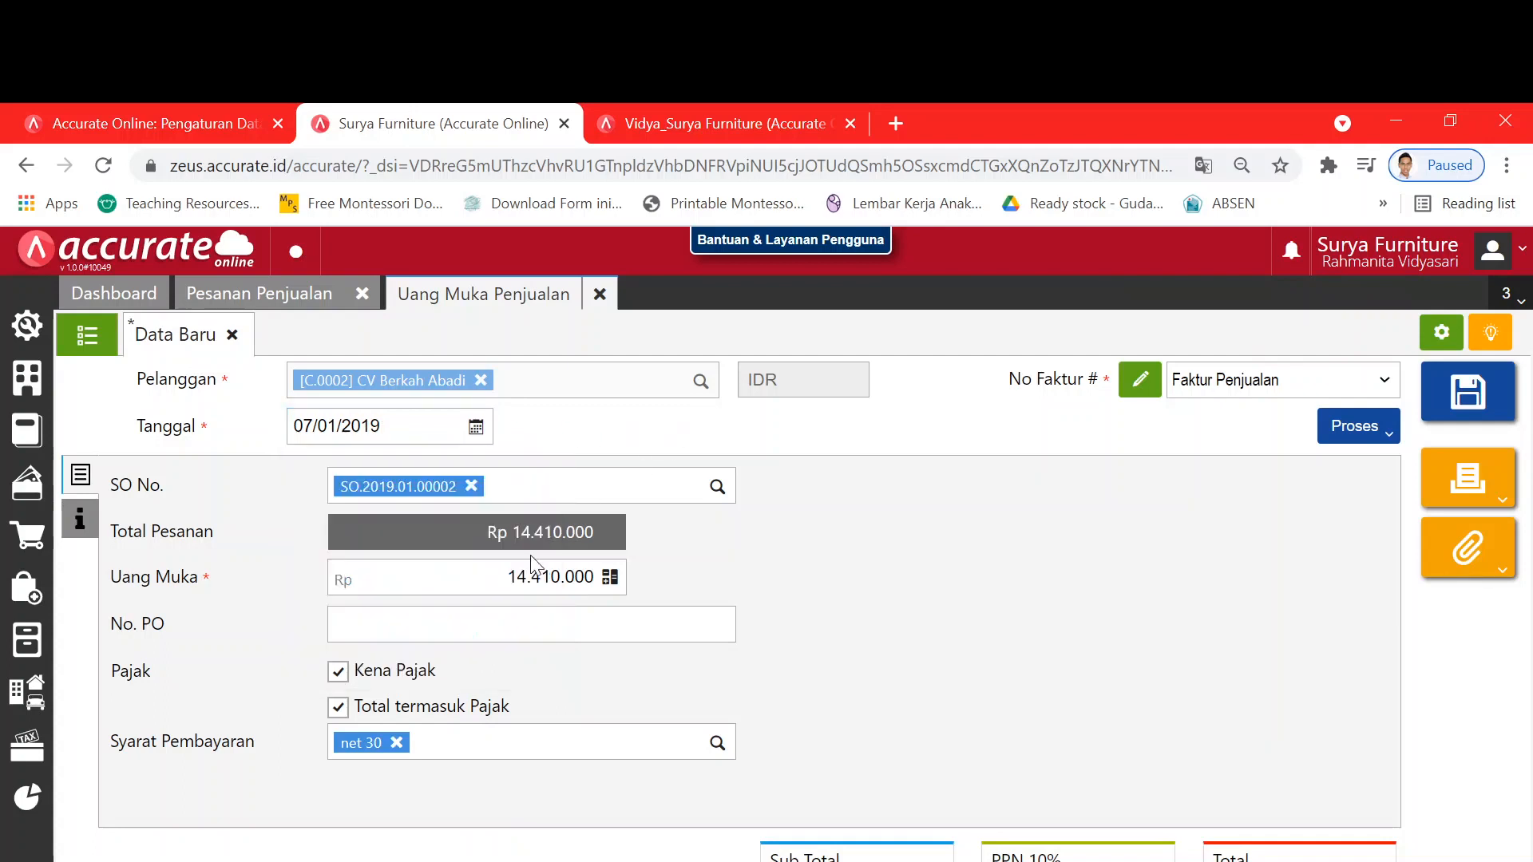
left_click(519, 578)
key("BackSpace")
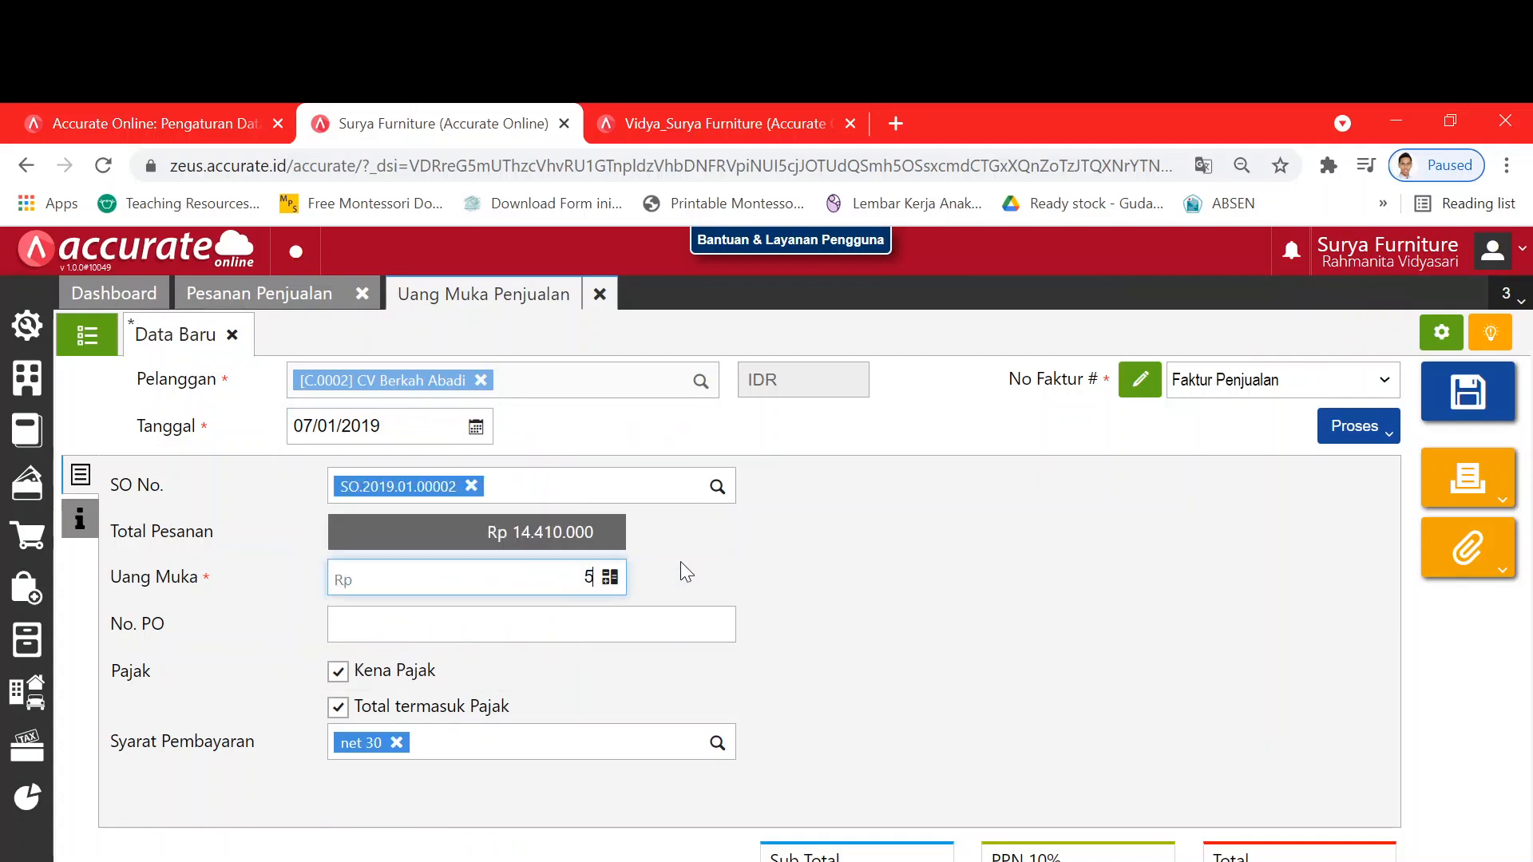
type("5.000.000")
Step: Look up the PO number in the module's 7 January task and enter it as the down payment's No. PO
key("alt+Tab")
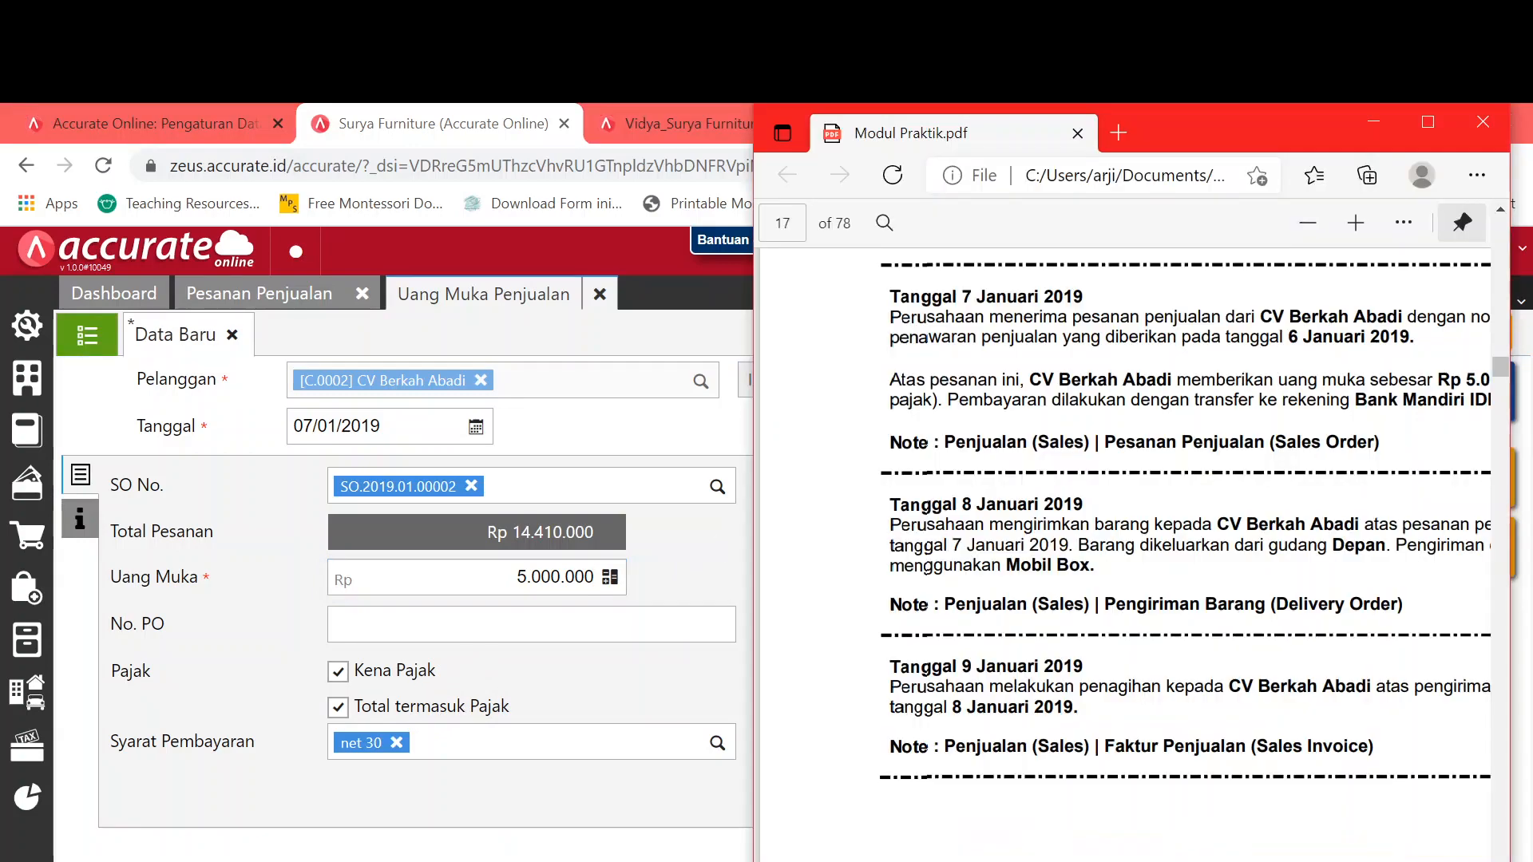
scroll(1118, 535, "right", 4)
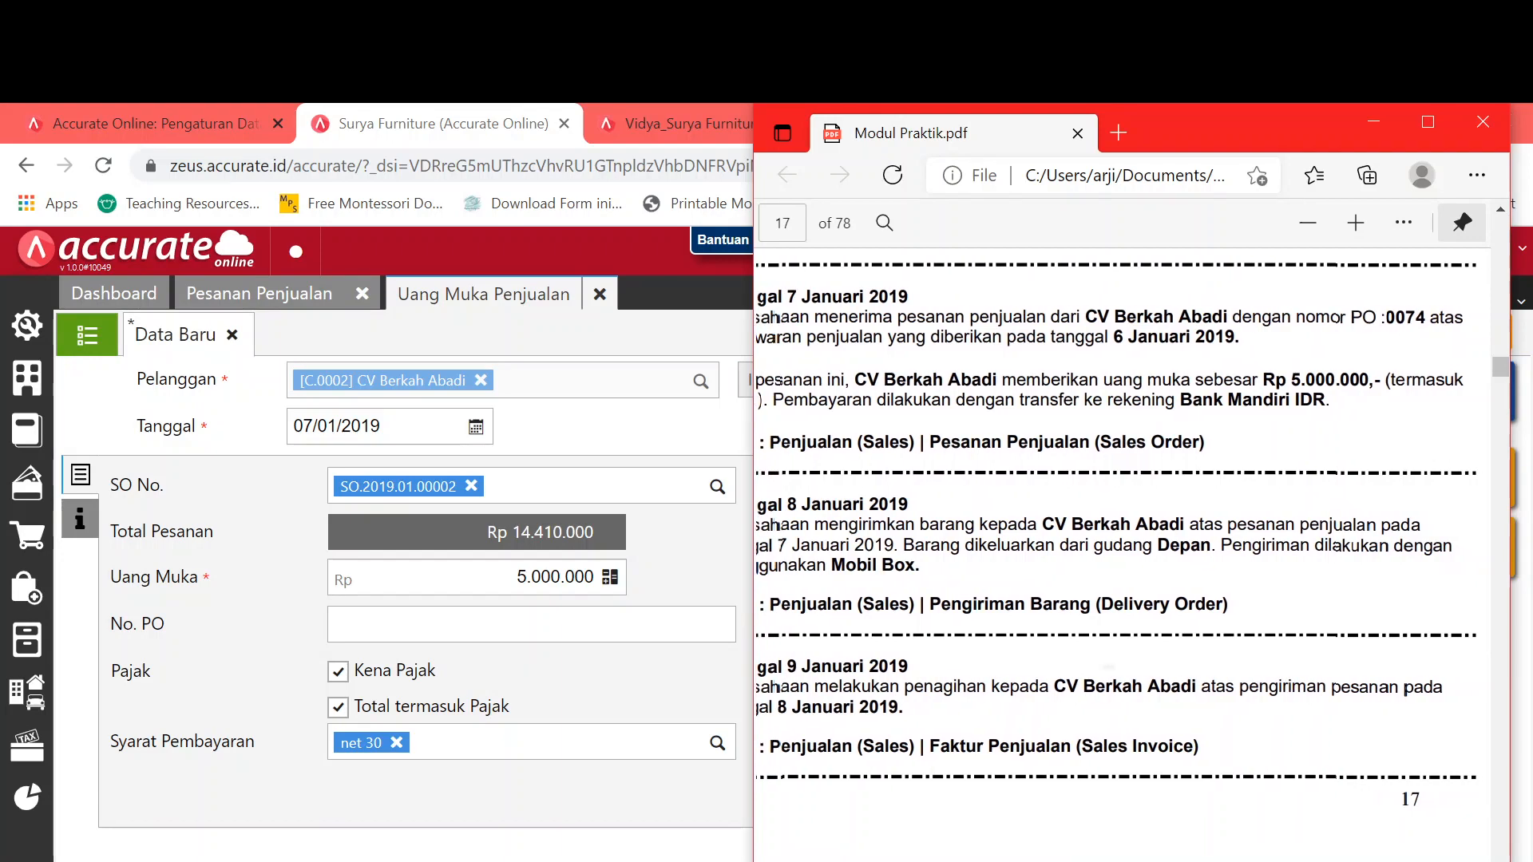
scroll(1118, 535, "left", 4)
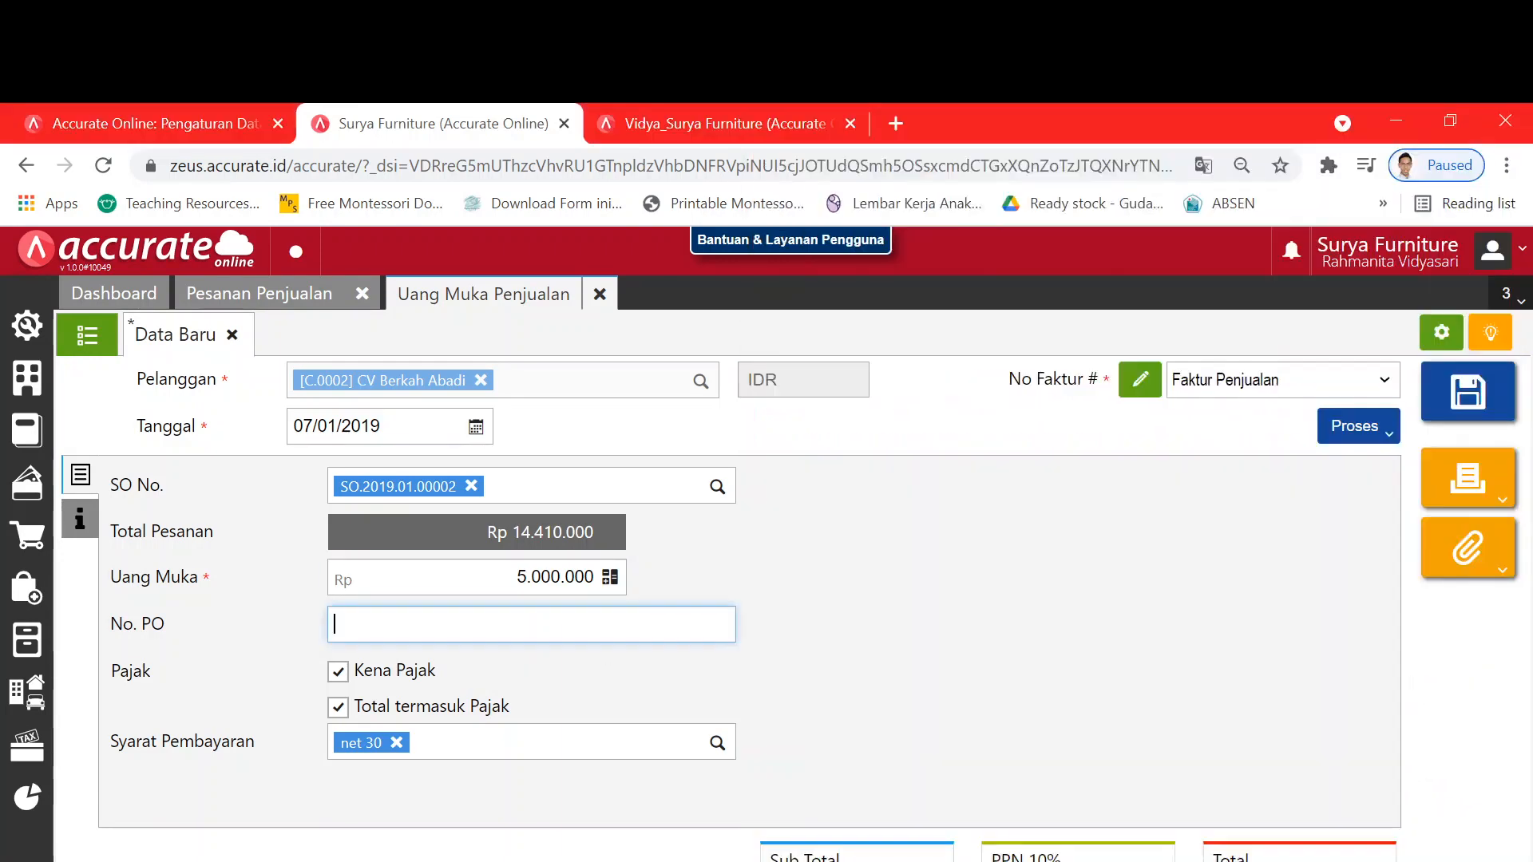
left_click(619, 624)
left_click(924, 557)
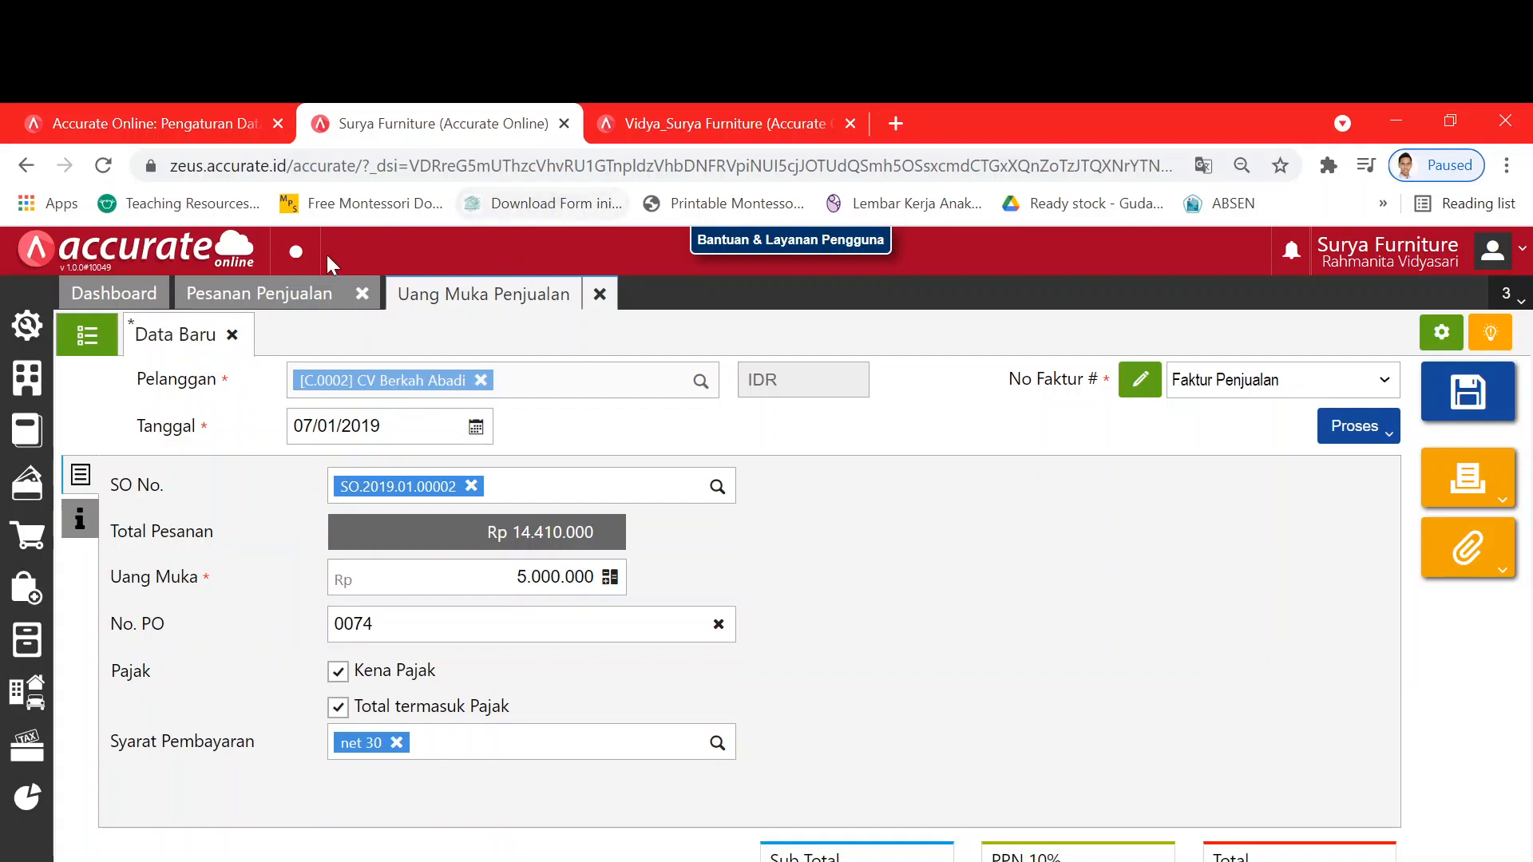
Step: Reopen CV Berkah Abadi's saved sales order from the Pesanan Penjualan list and enter the module's PO number in its Info lainnya section
left_click(295, 297)
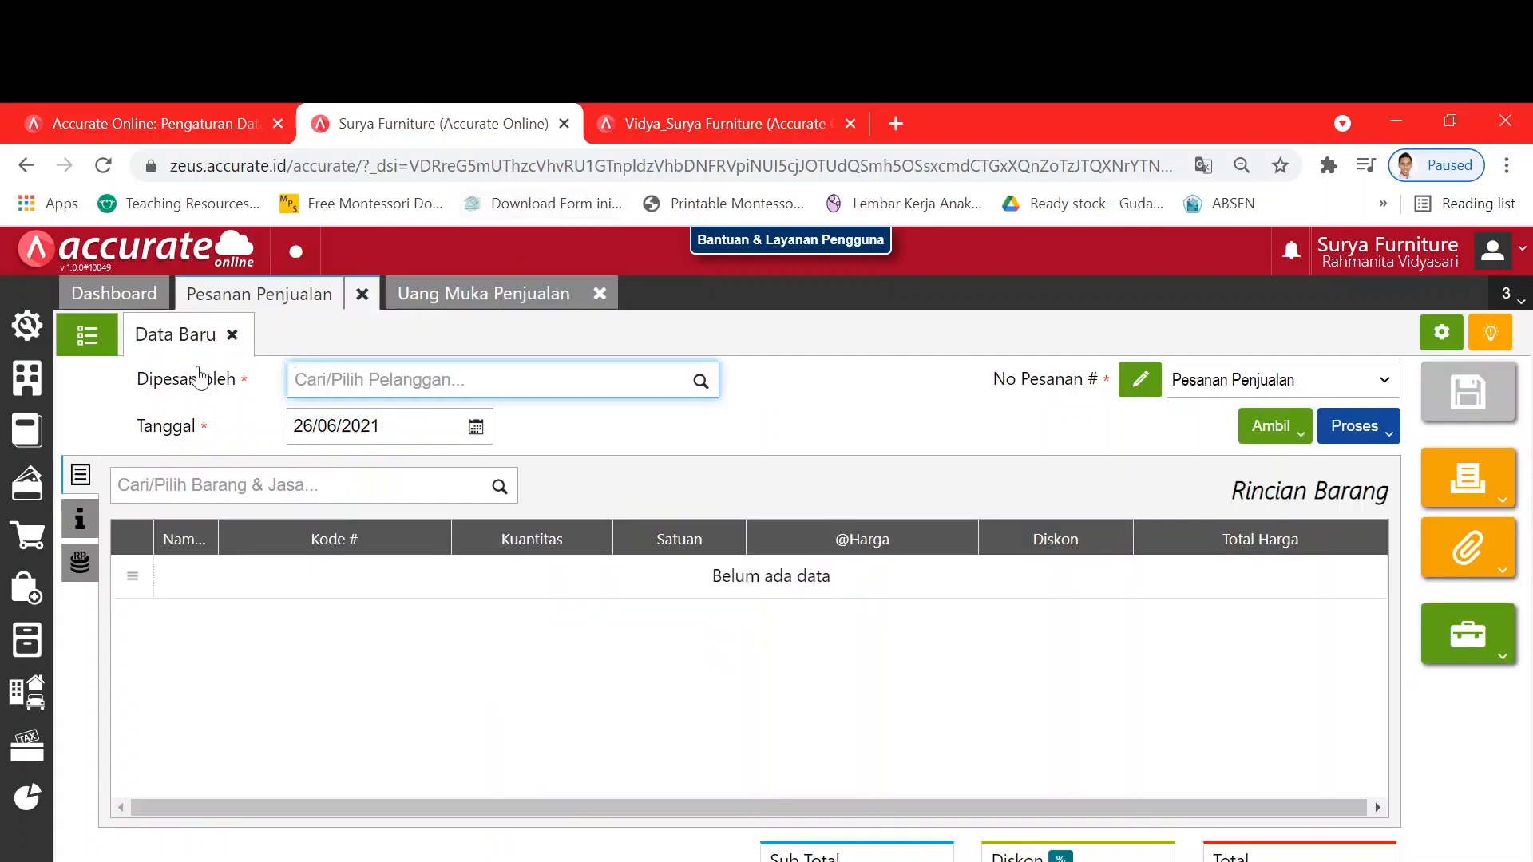
left_click(88, 347)
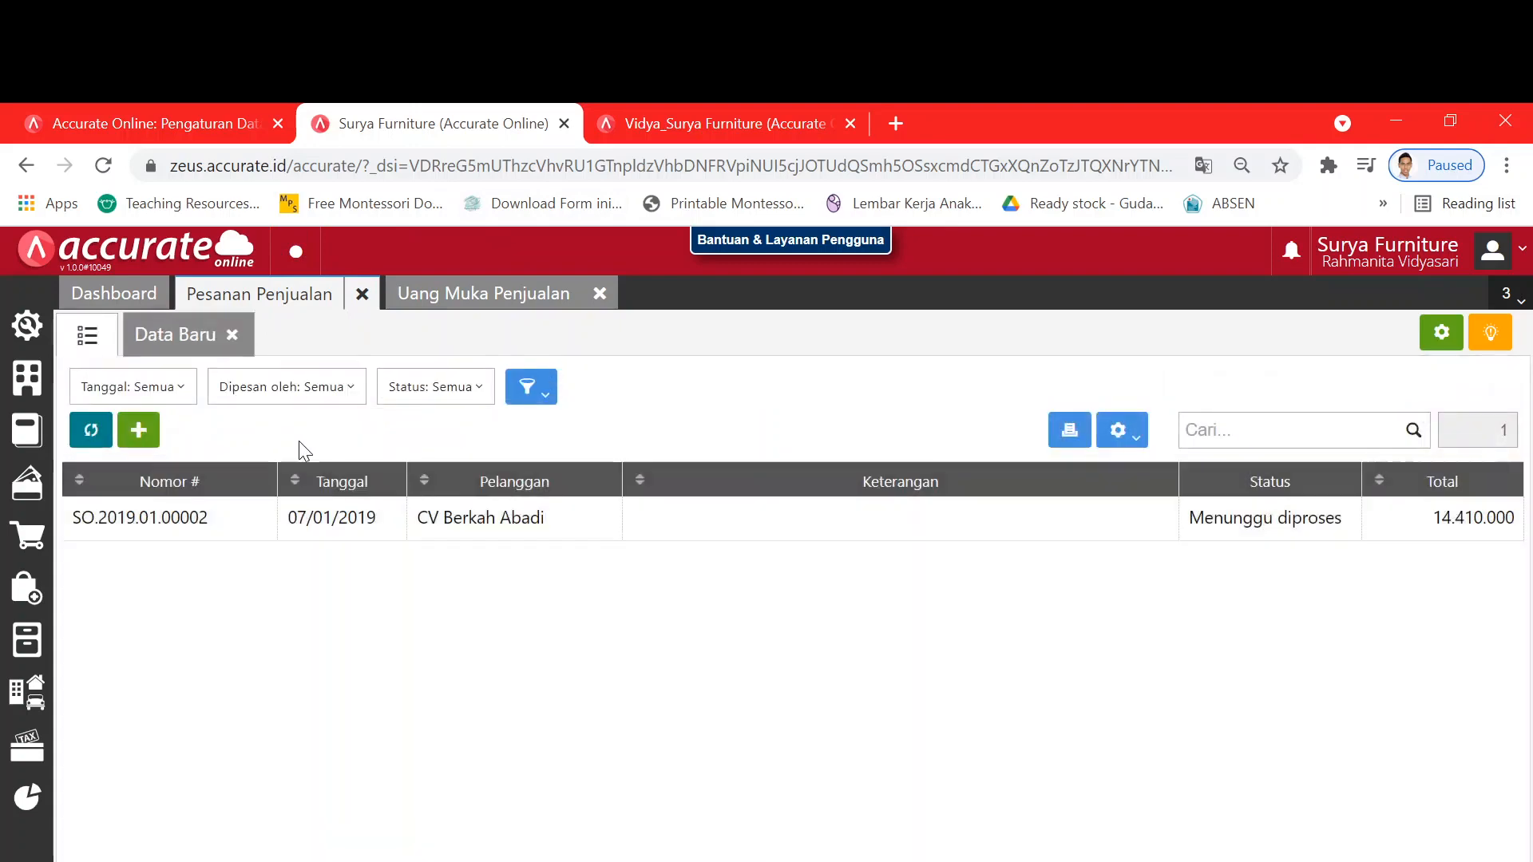
left_click(233, 519)
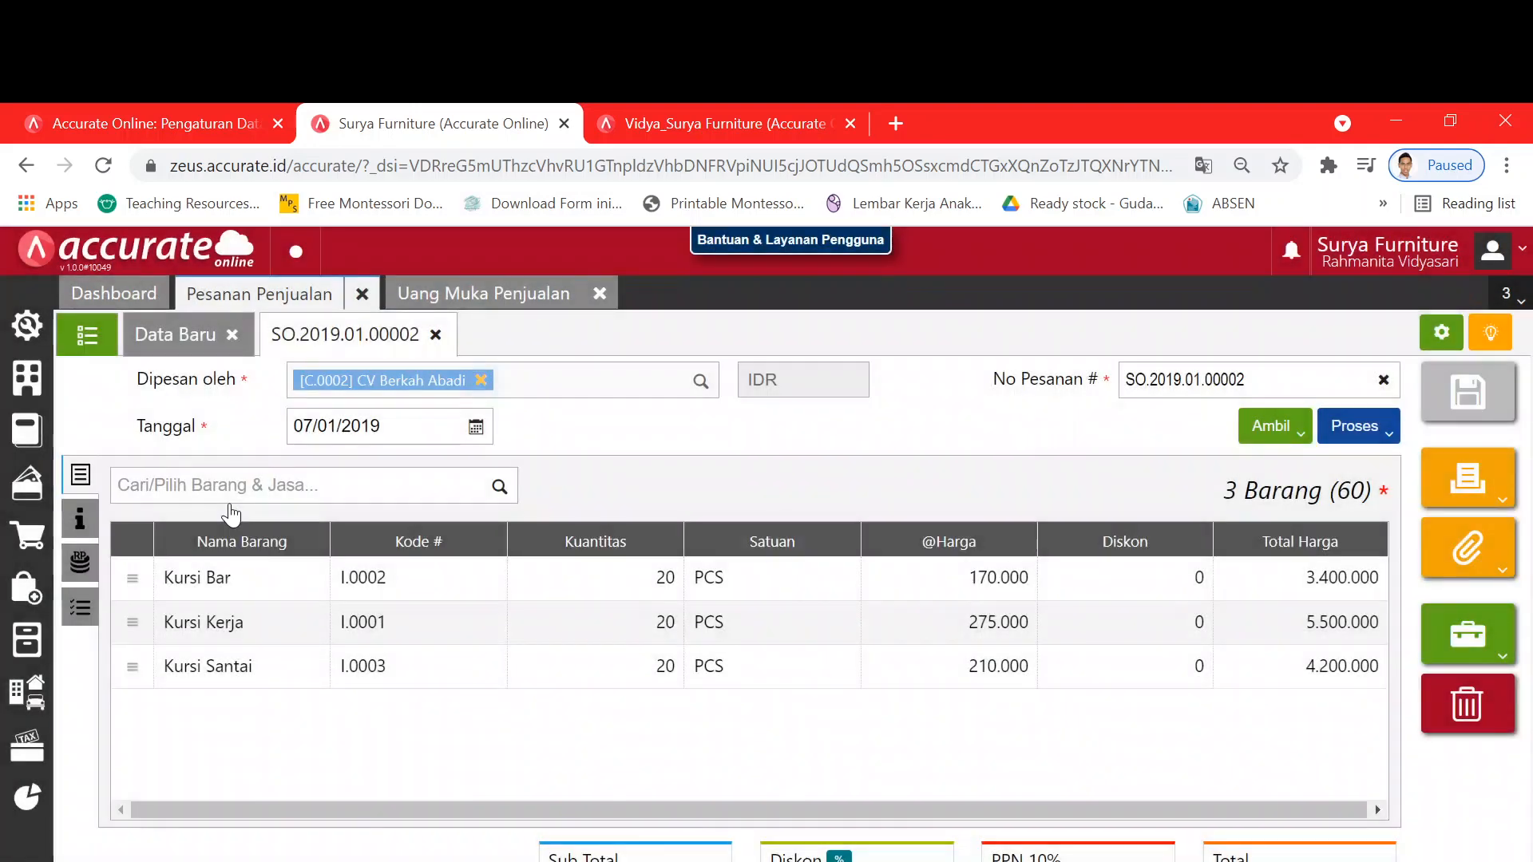
left_click(91, 534)
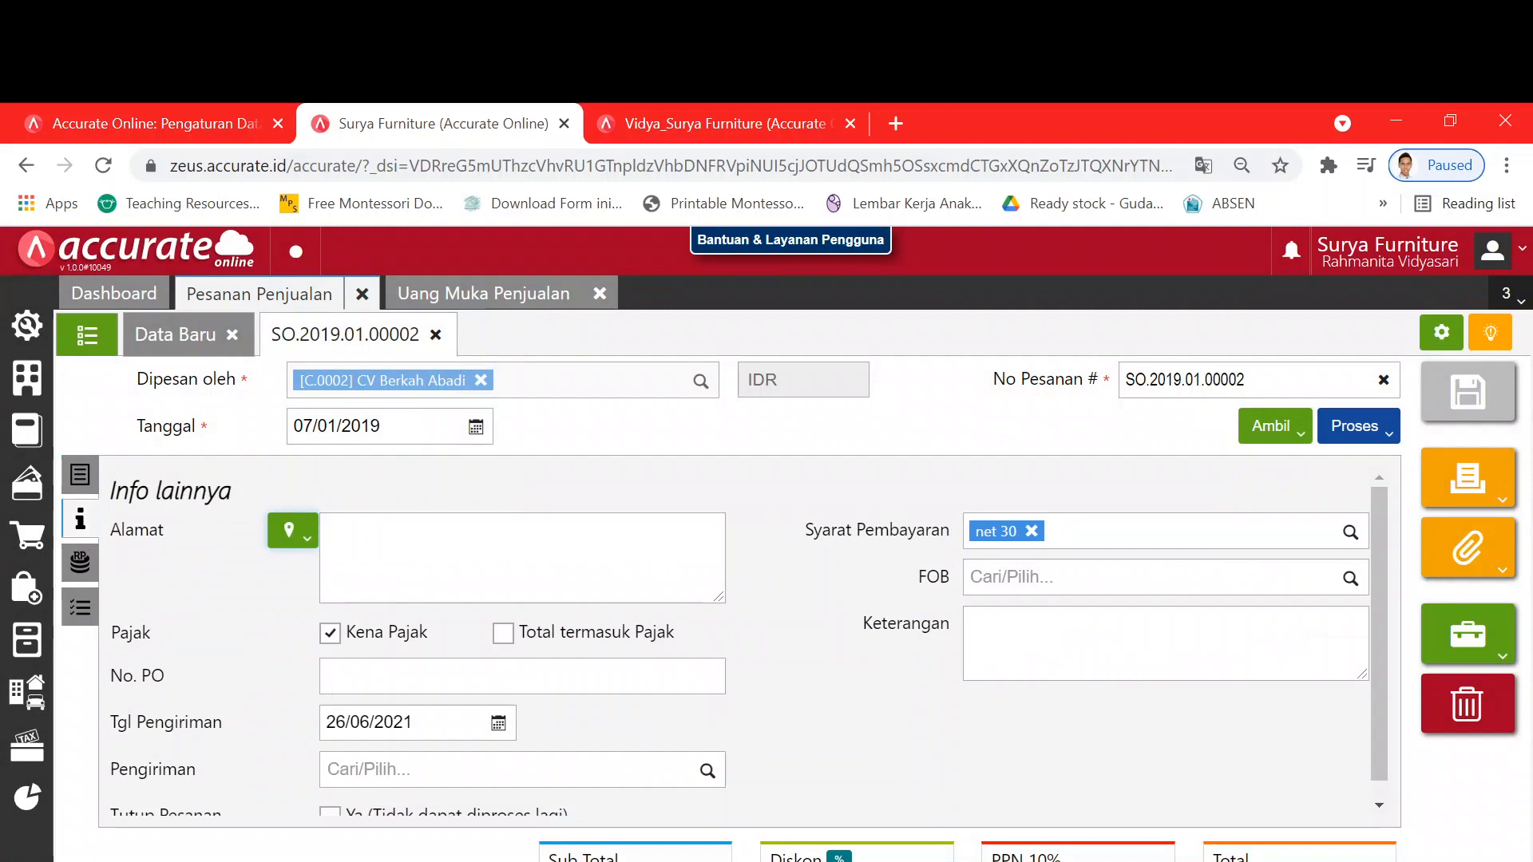
left_click(522, 677)
type("007")
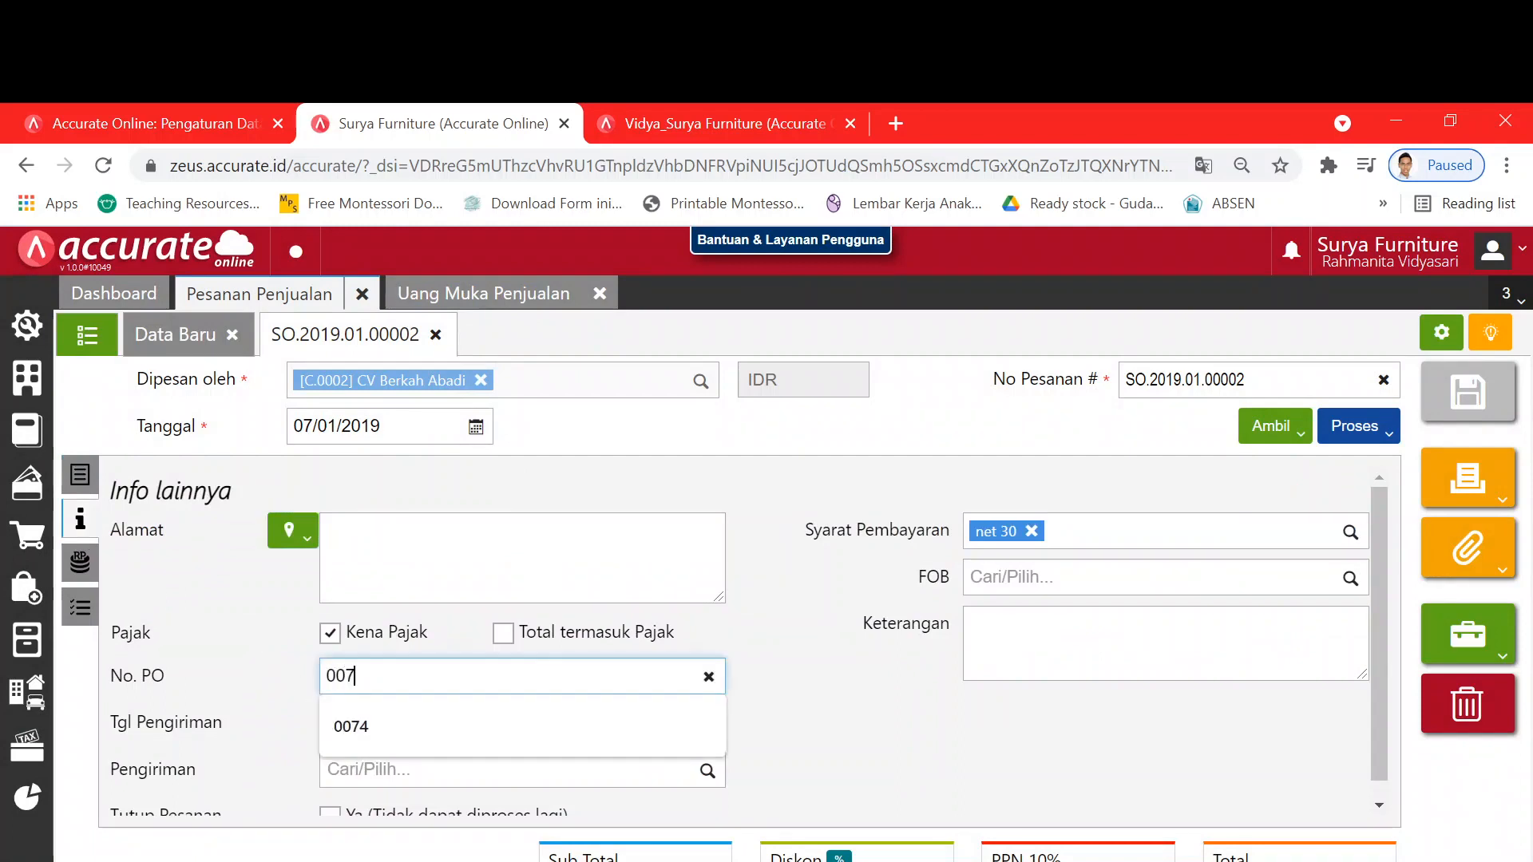
type("4")
left_click(810, 714)
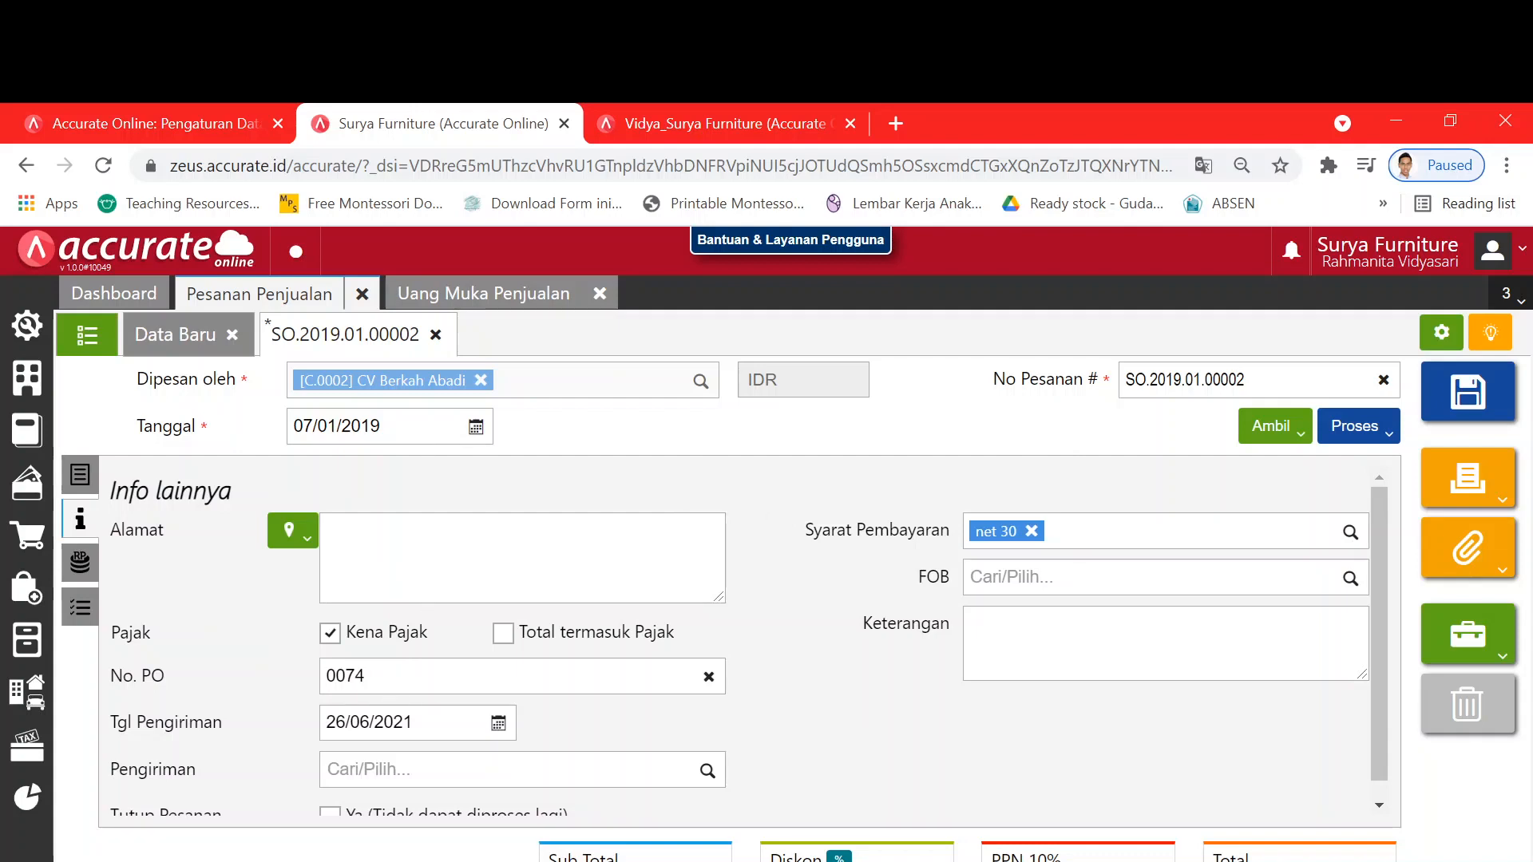
Step: Set the sales order's delivery date (Tgl Pengiriman) to 08/01/2019 and save the order
left_click(375, 723)
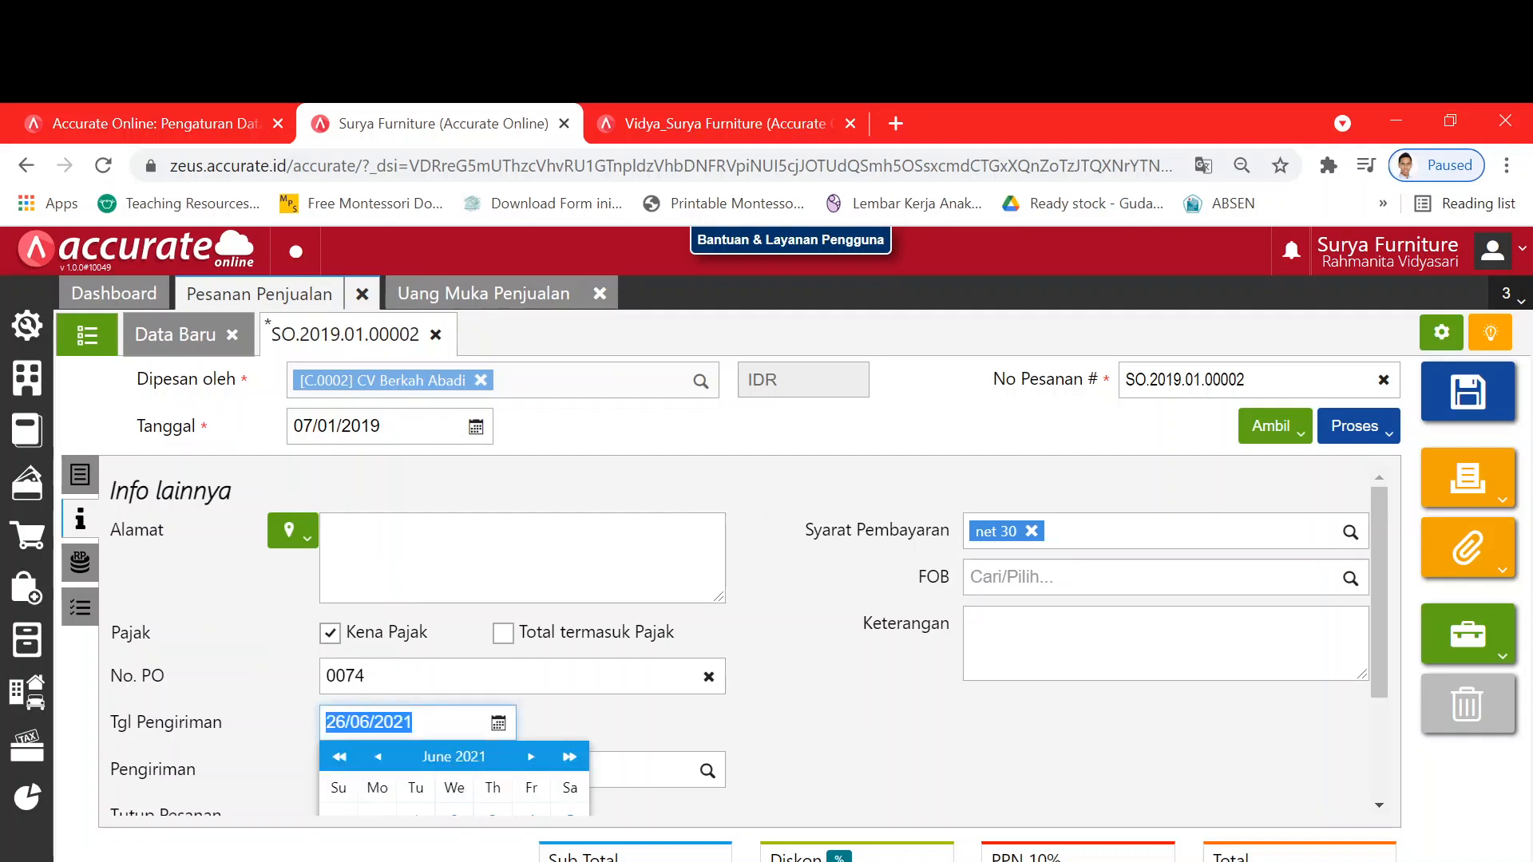
type("08/0")
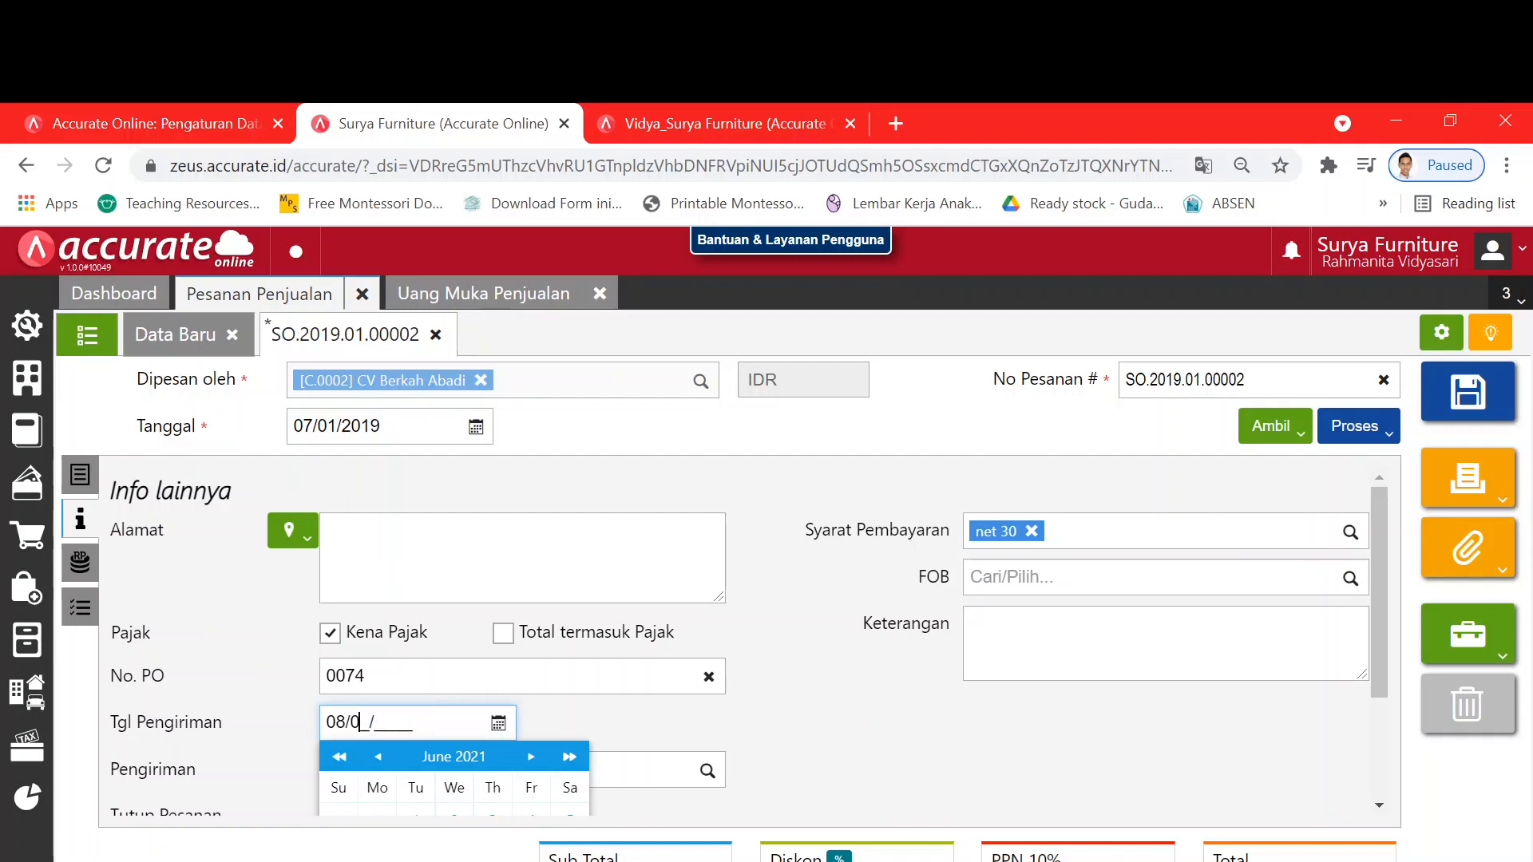
type("1/2019")
left_click(577, 717)
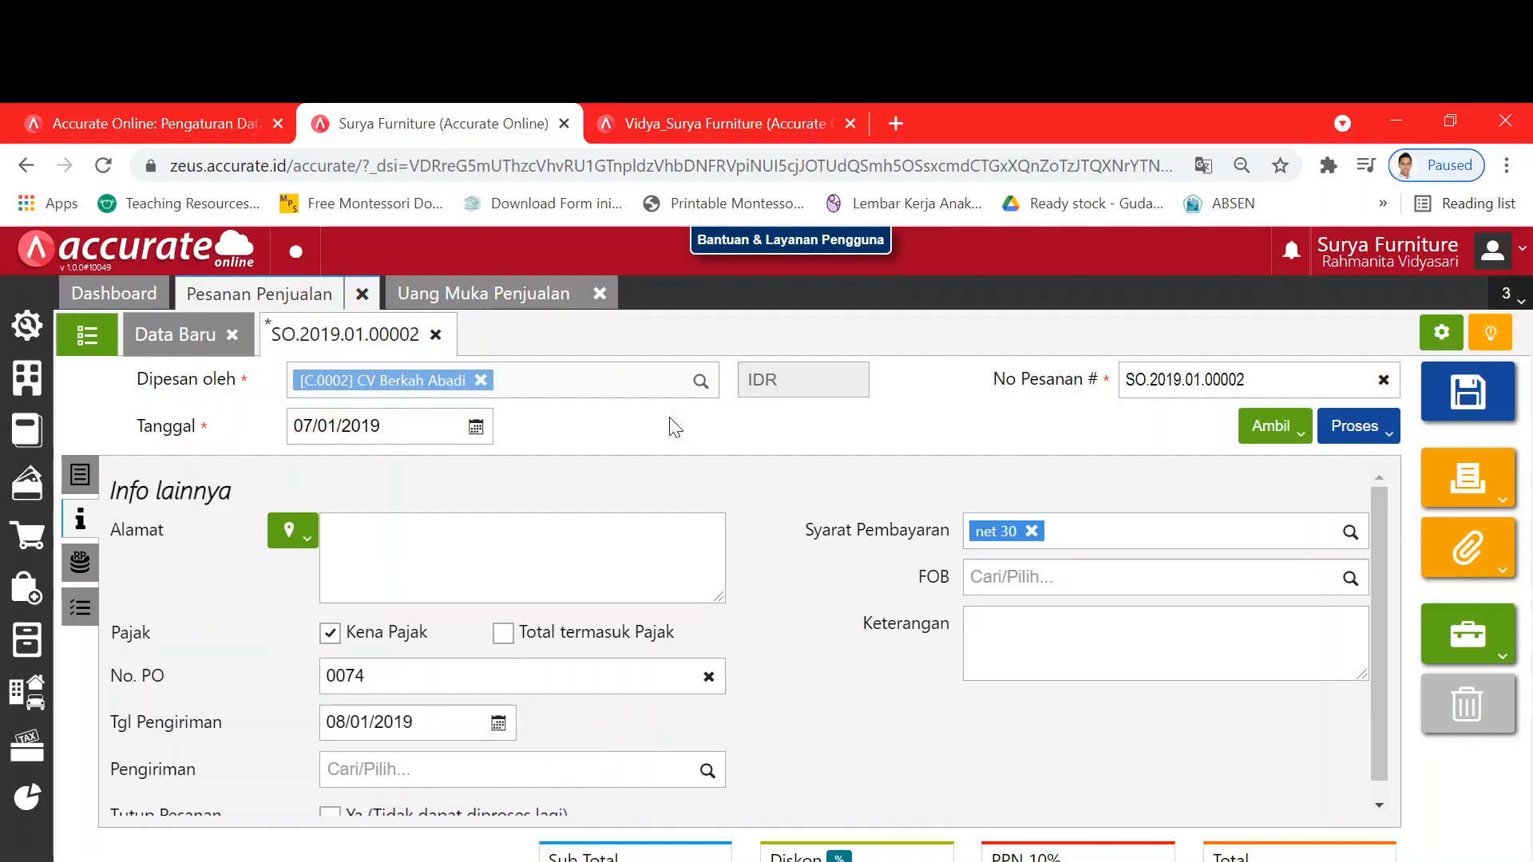
left_click(1437, 399)
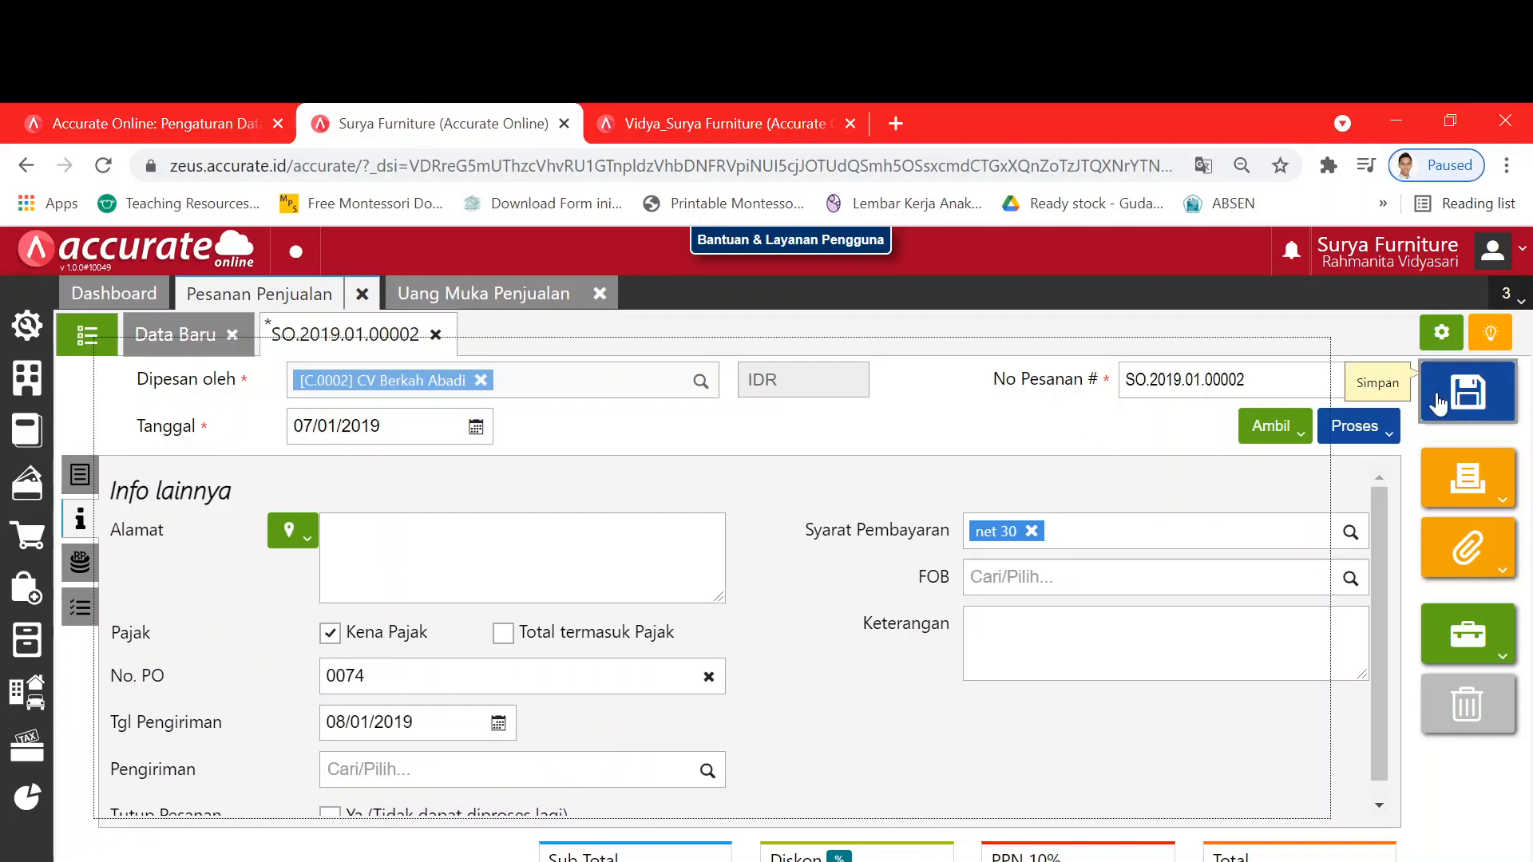
Step: Return to the Uang Muka Penjualan form and process the down payment into a payment receipt (Pembayaran)
left_click(513, 300)
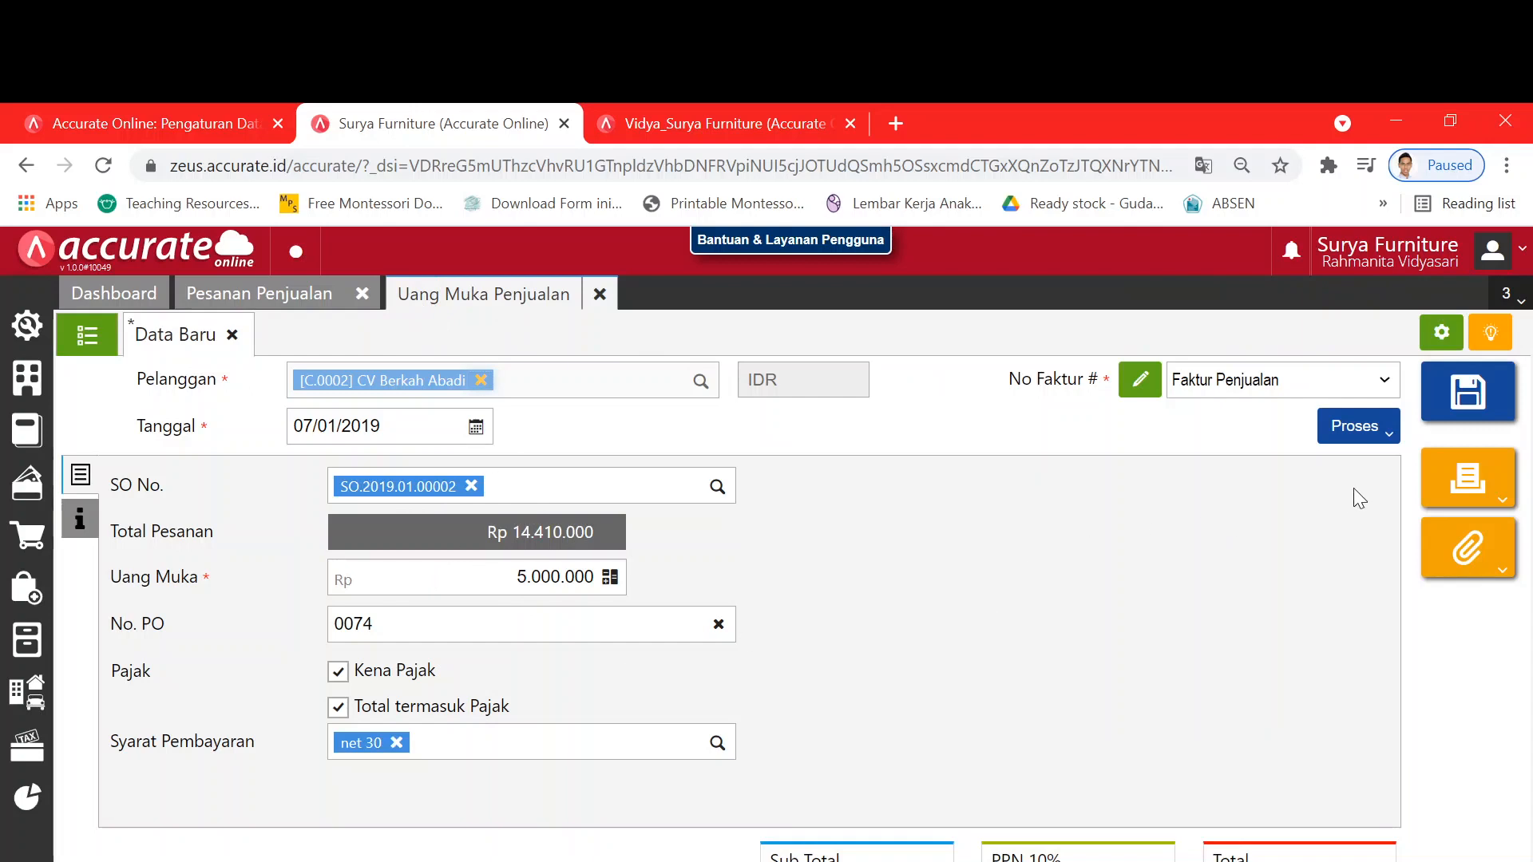
left_click(1381, 439)
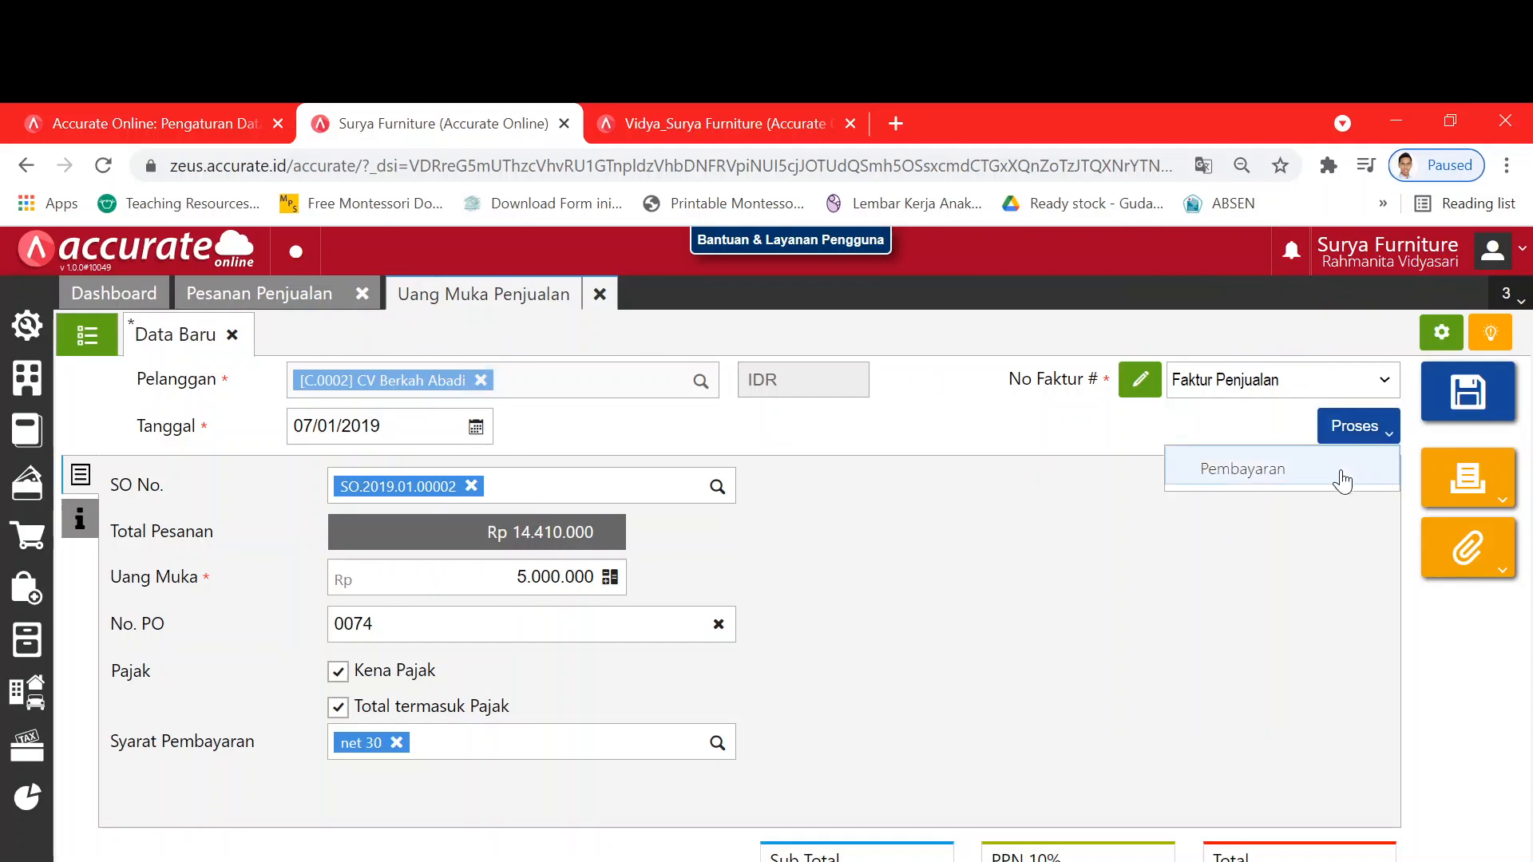
left_click(1341, 470)
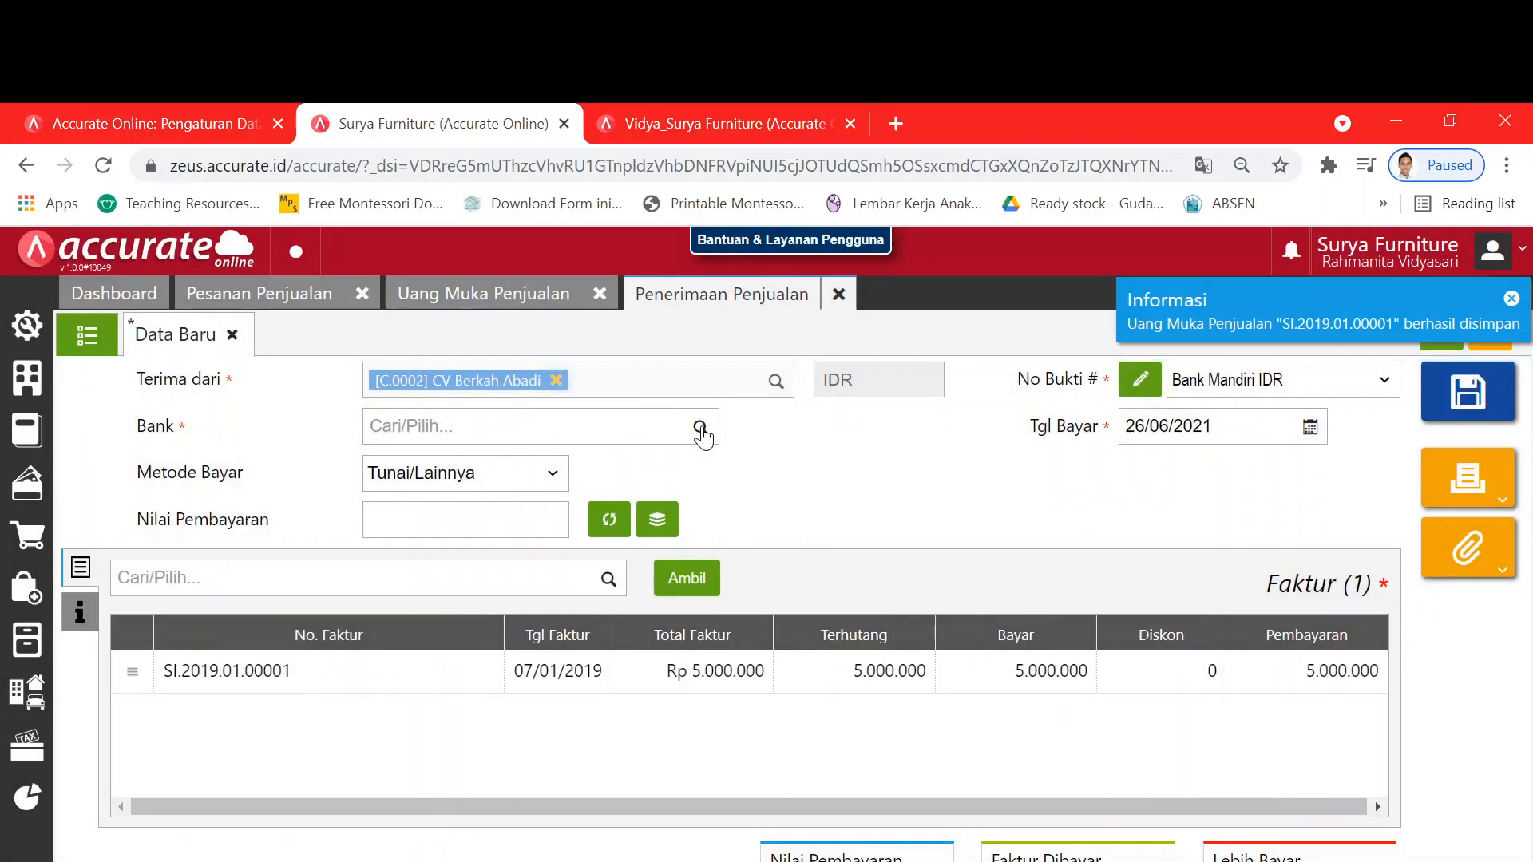
Step: Set the receipt's bank to Bank Mandiri IDR and its payment method (Metode Bayar) to Transfer Bank
left_click(702, 435)
left_click(660, 602)
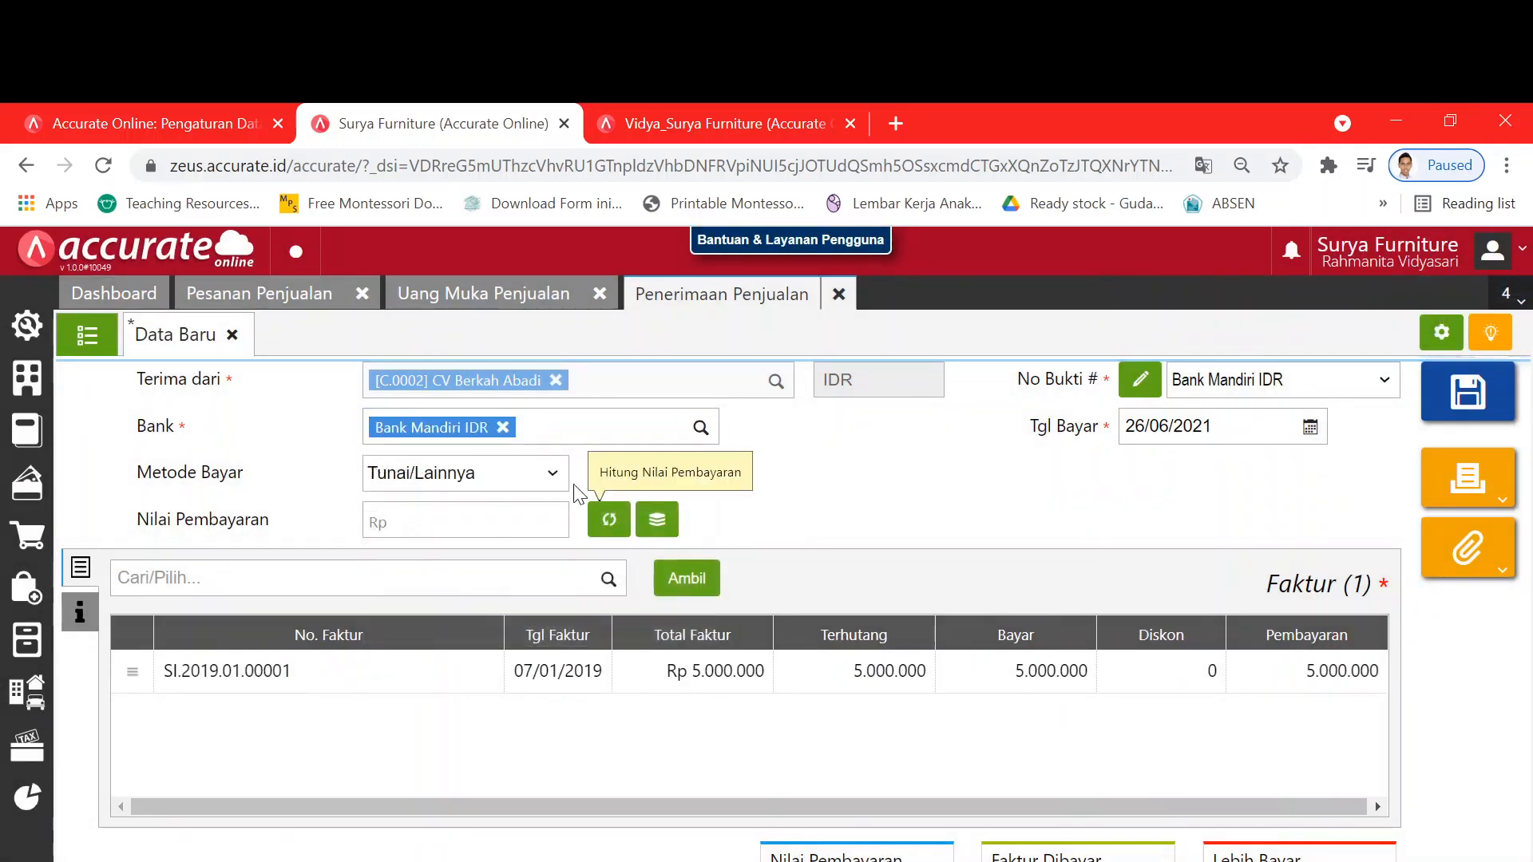
left_click(549, 475)
left_click(519, 579)
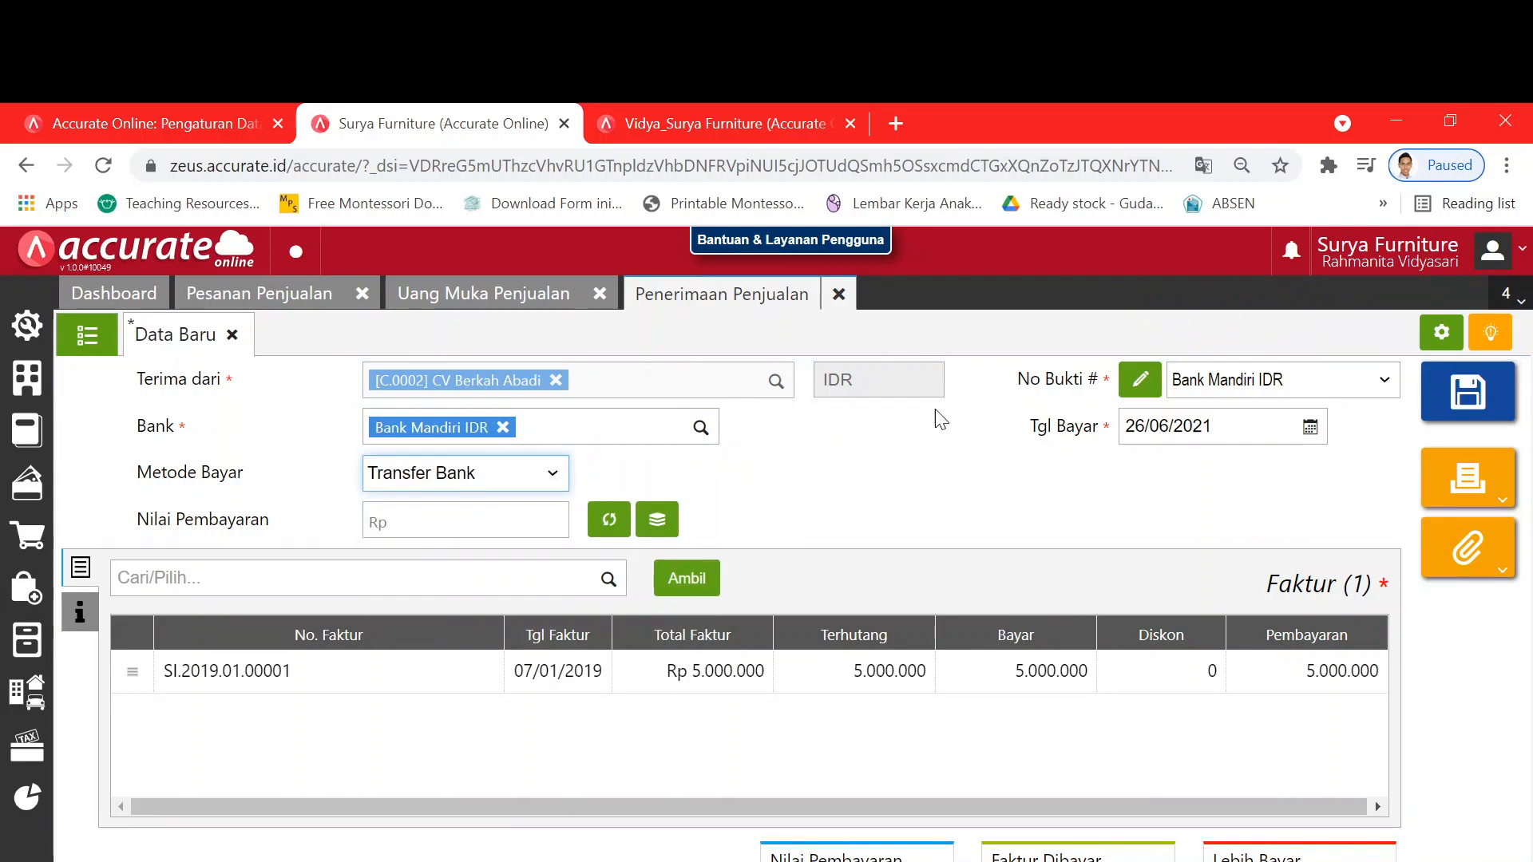
Step: Date the receipt (Tgl Bayar) 07/01/2019, calculate its Nilai Pembayaran from the down payment invoice, and save it
left_click(1130, 426)
type("07")
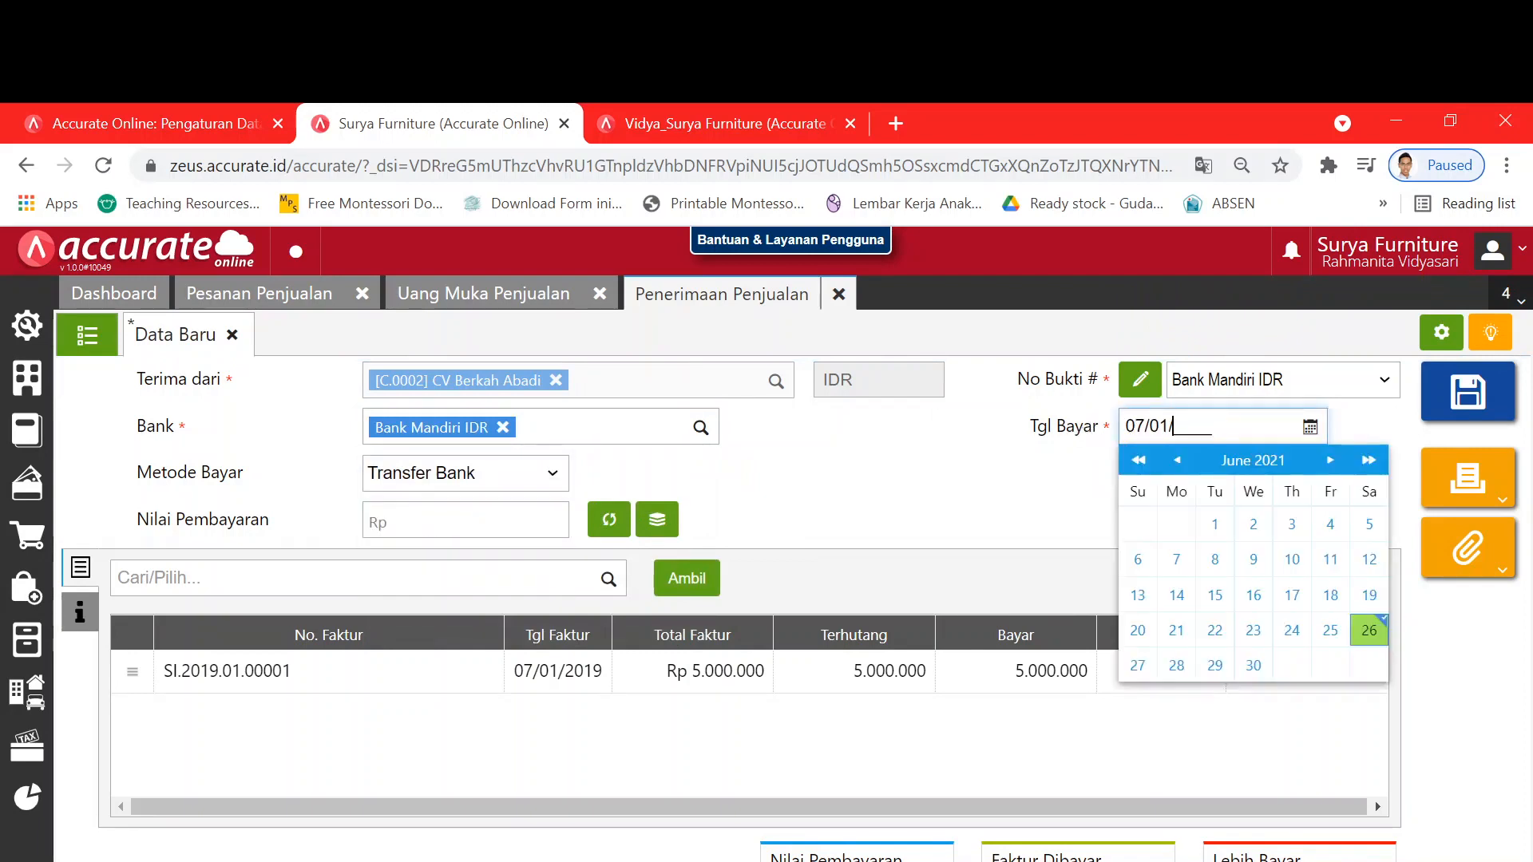
left_click(1043, 503)
left_click(608, 520)
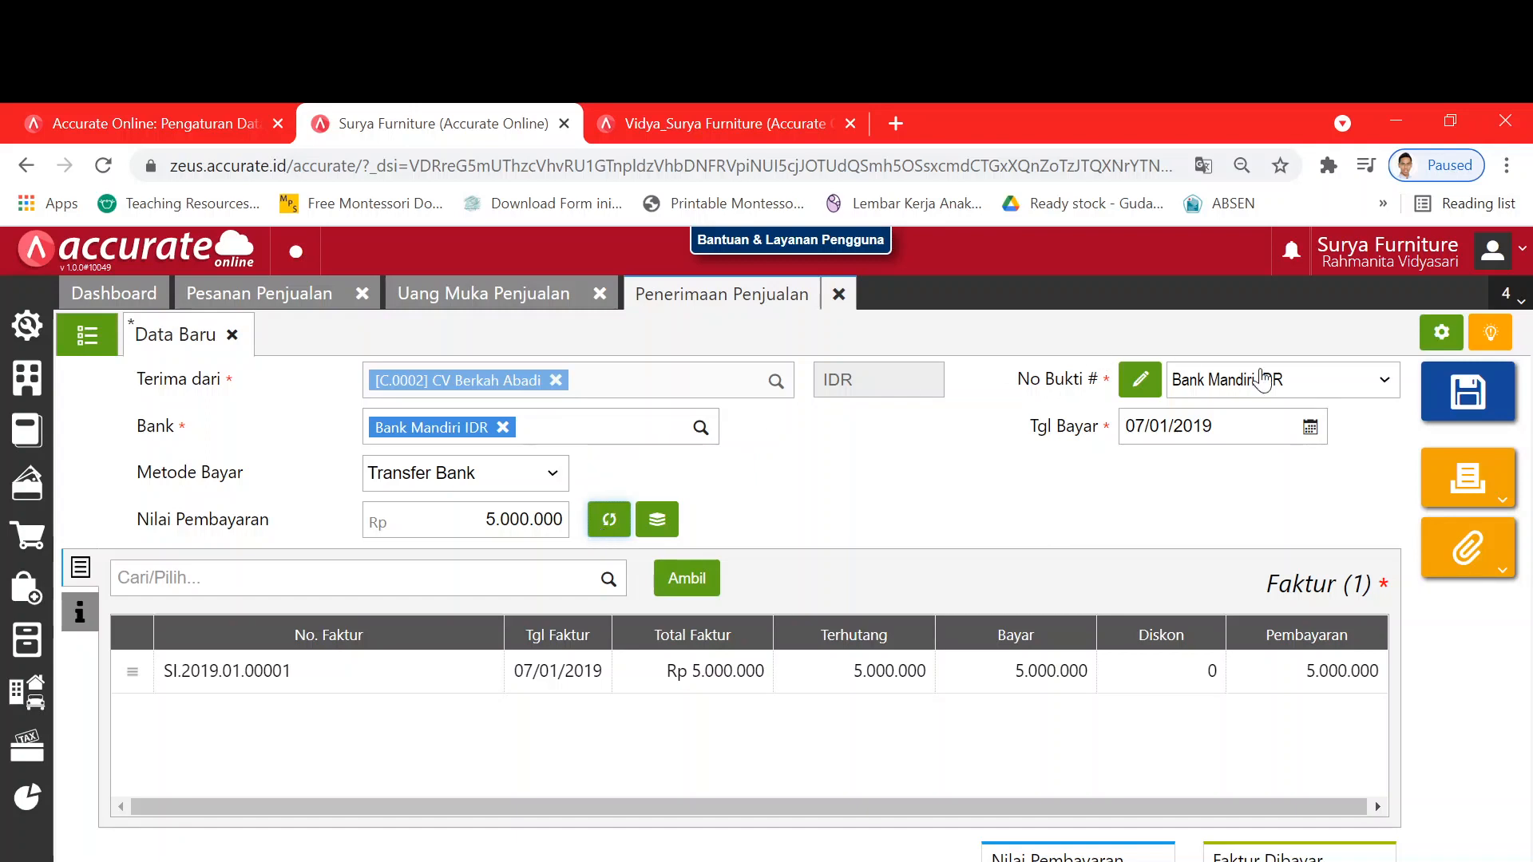
left_click(1445, 391)
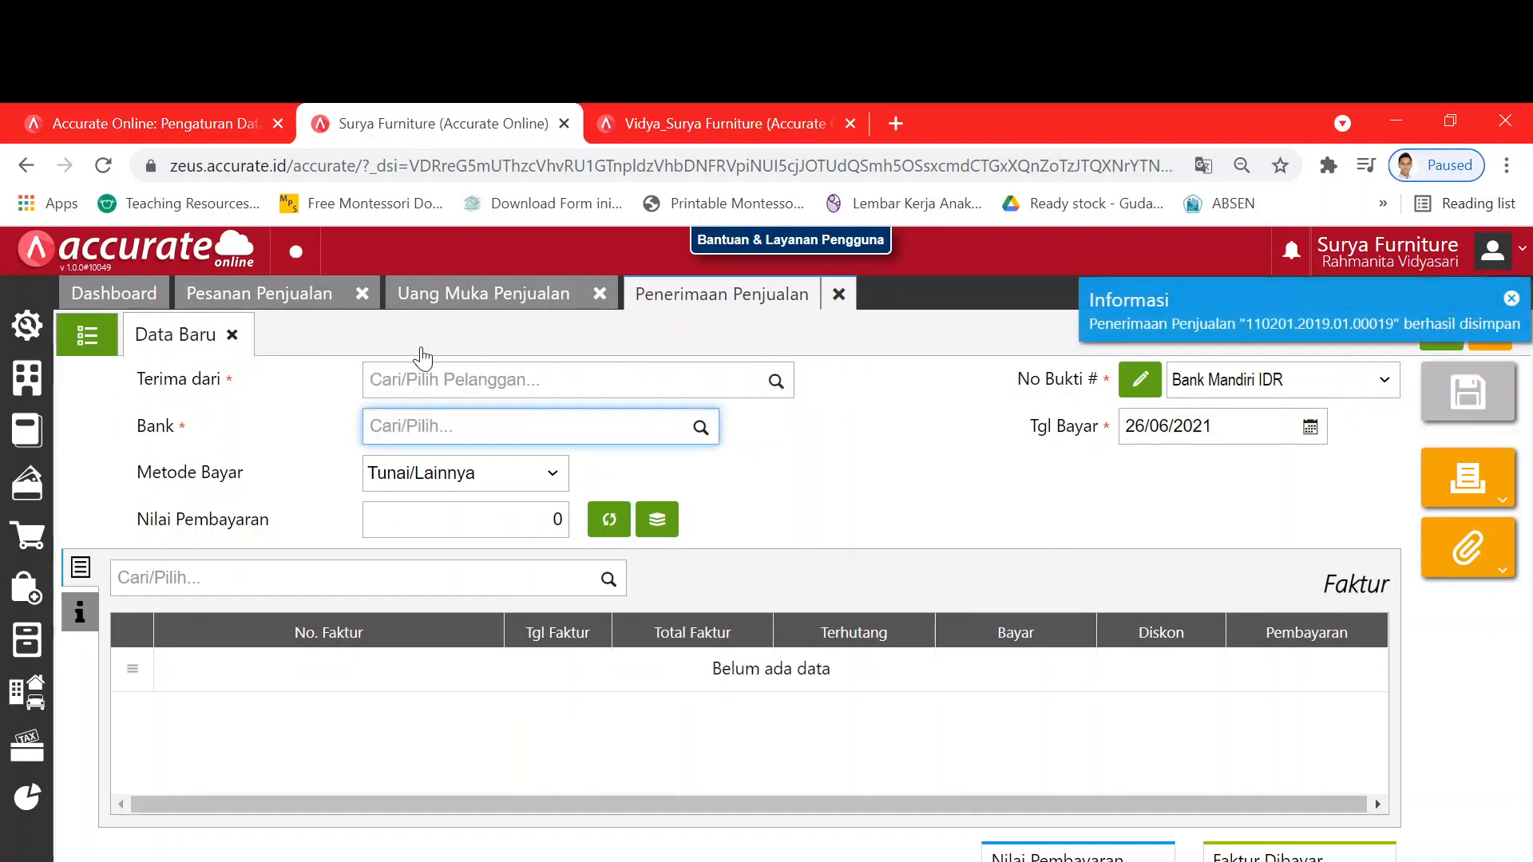
Step: Check the saved receipt in the Penerimaan Penjualan list and close the open receipt, down payment and sales order modules
left_click(268, 306)
left_click(470, 302)
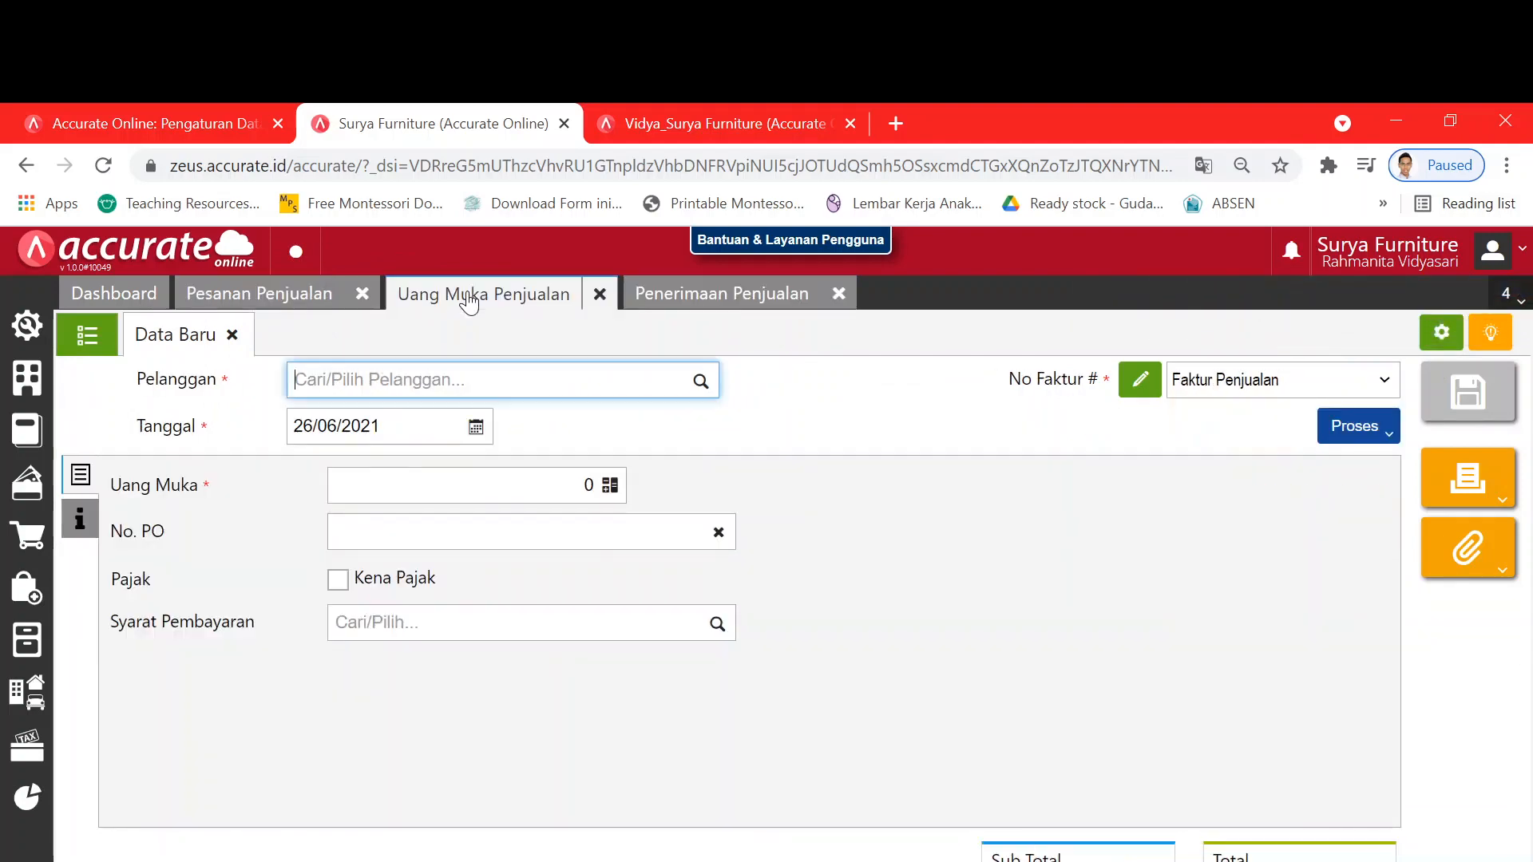
left_click(747, 300)
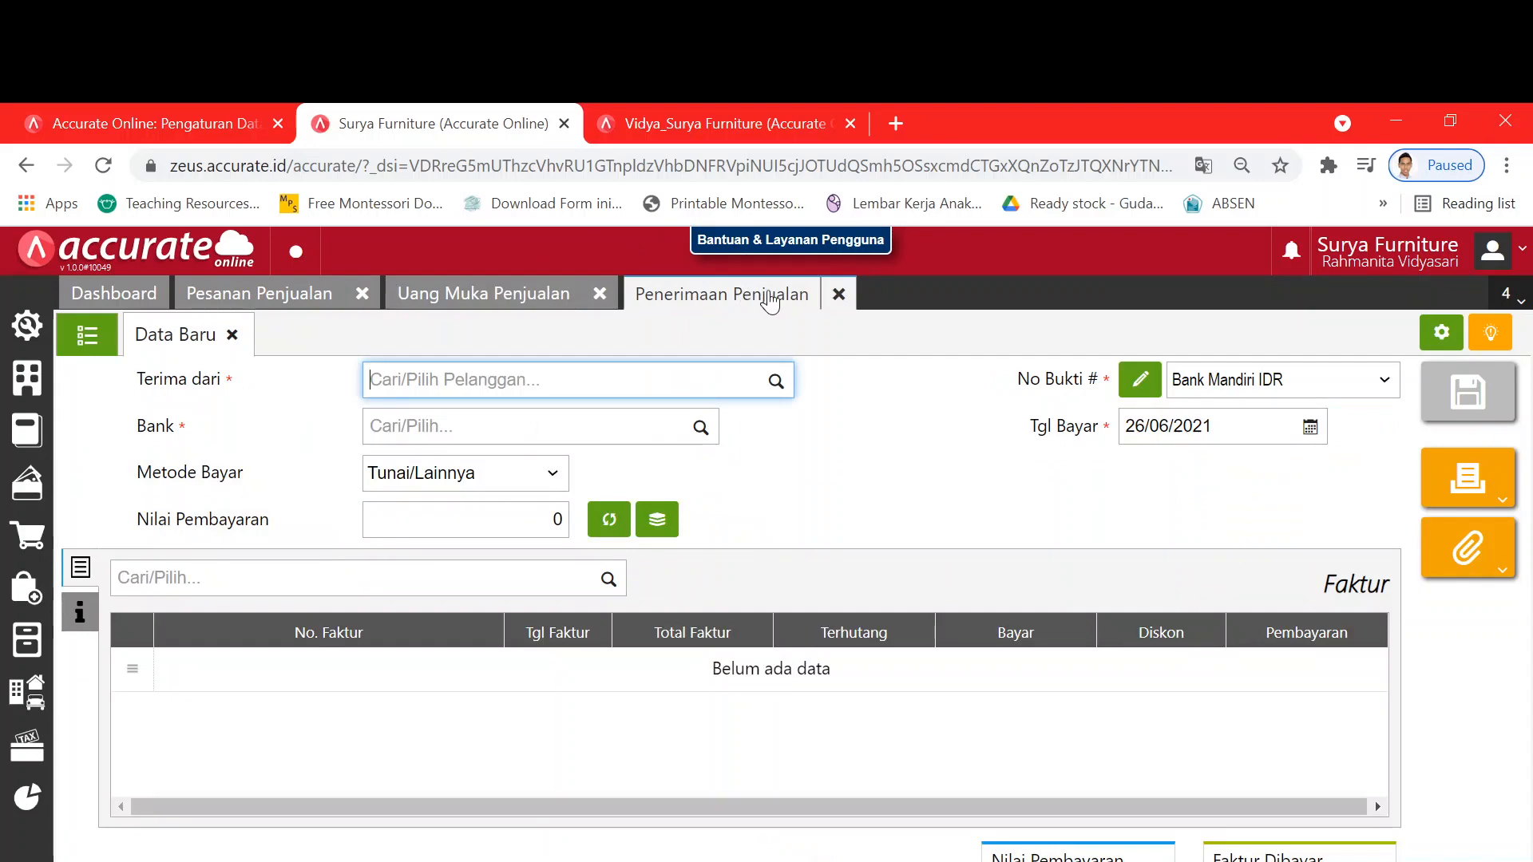
left_click(87, 335)
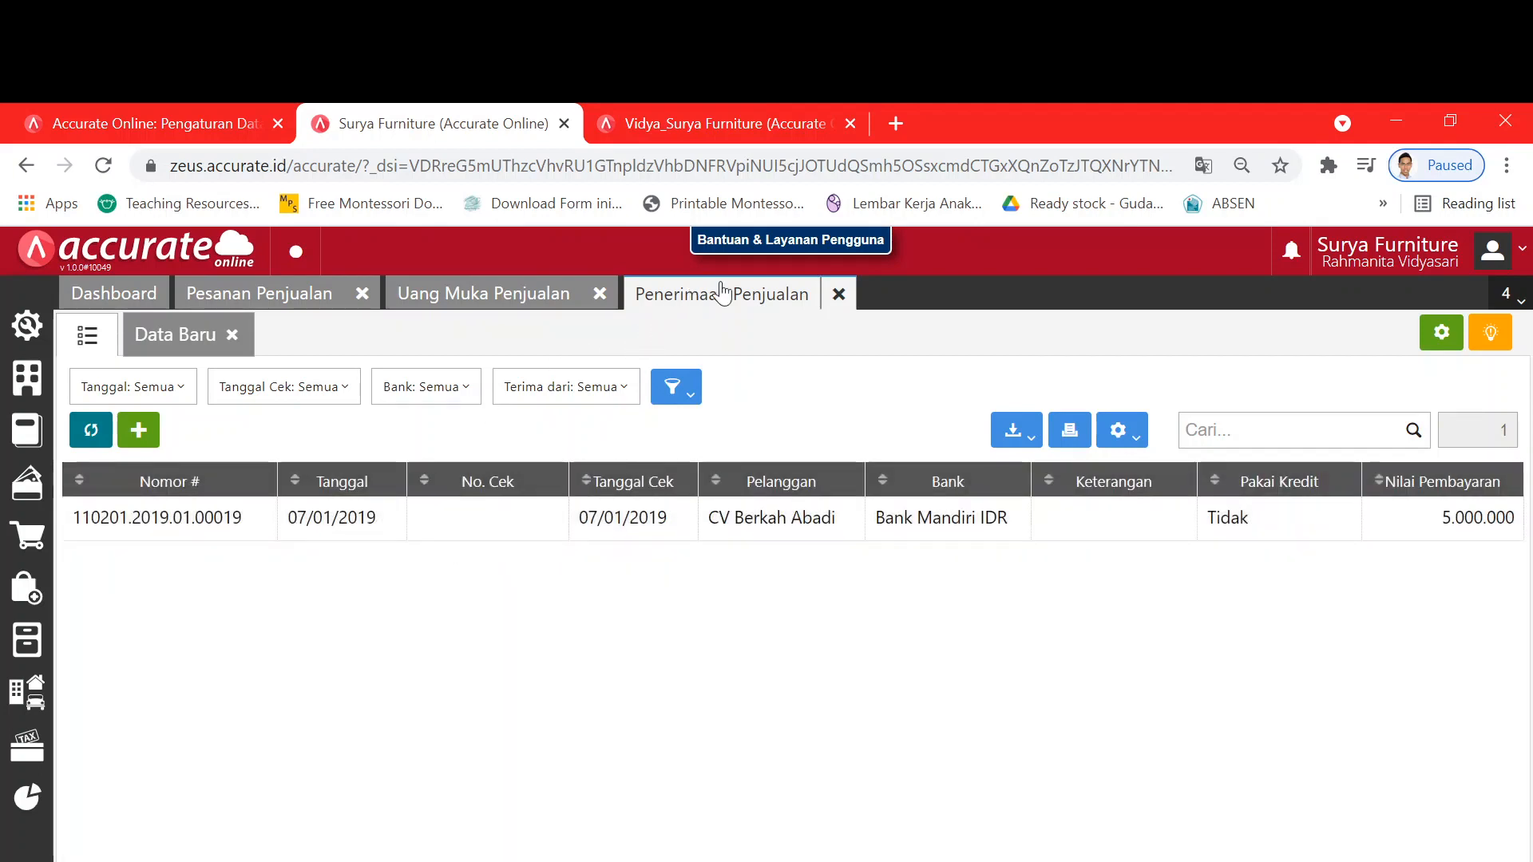
left_click(838, 294)
left_click(600, 294)
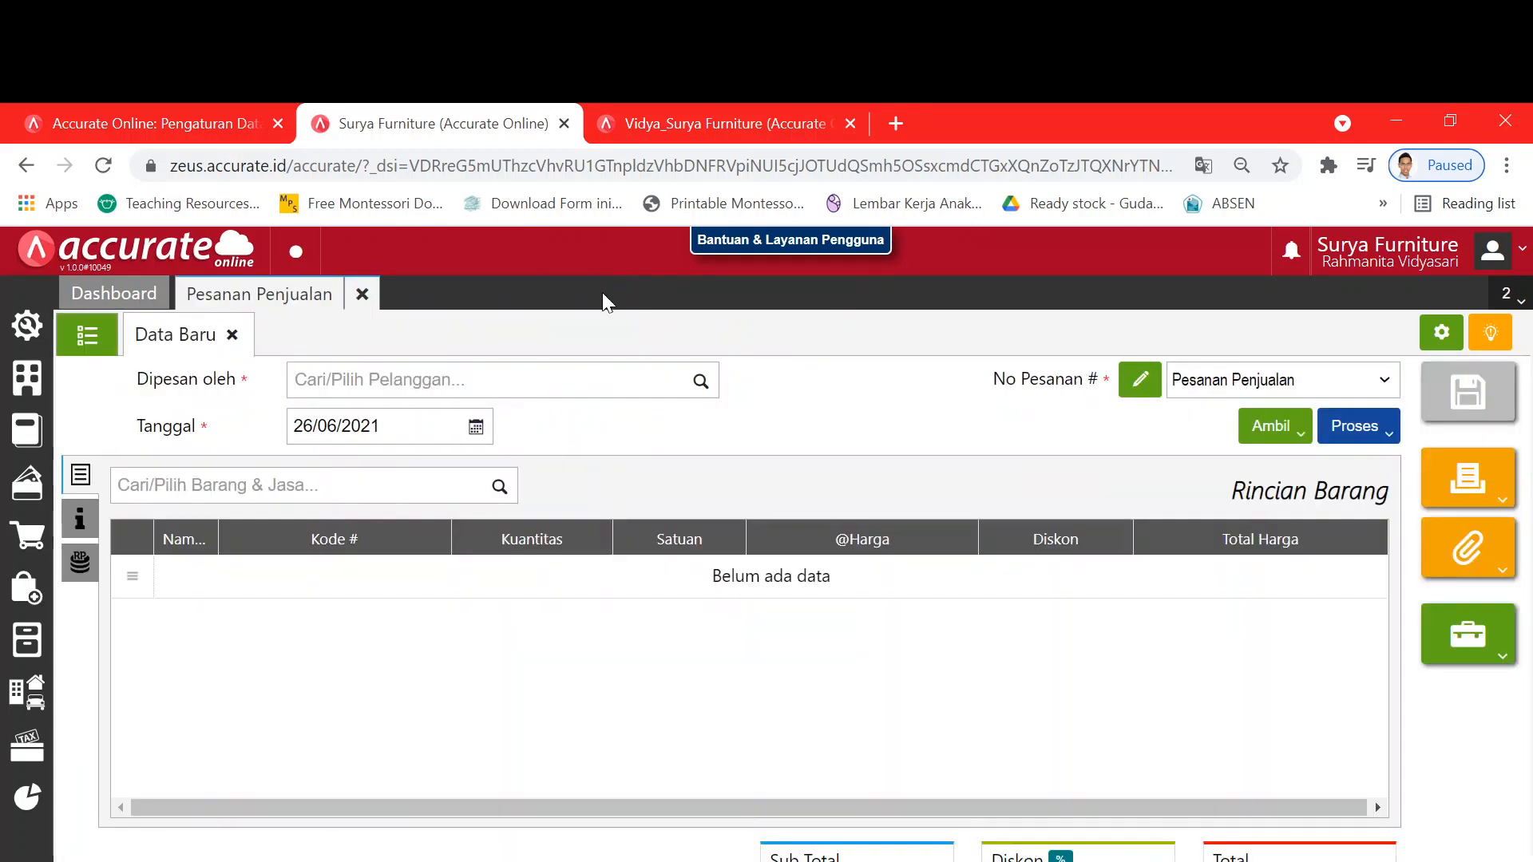
left_click(363, 295)
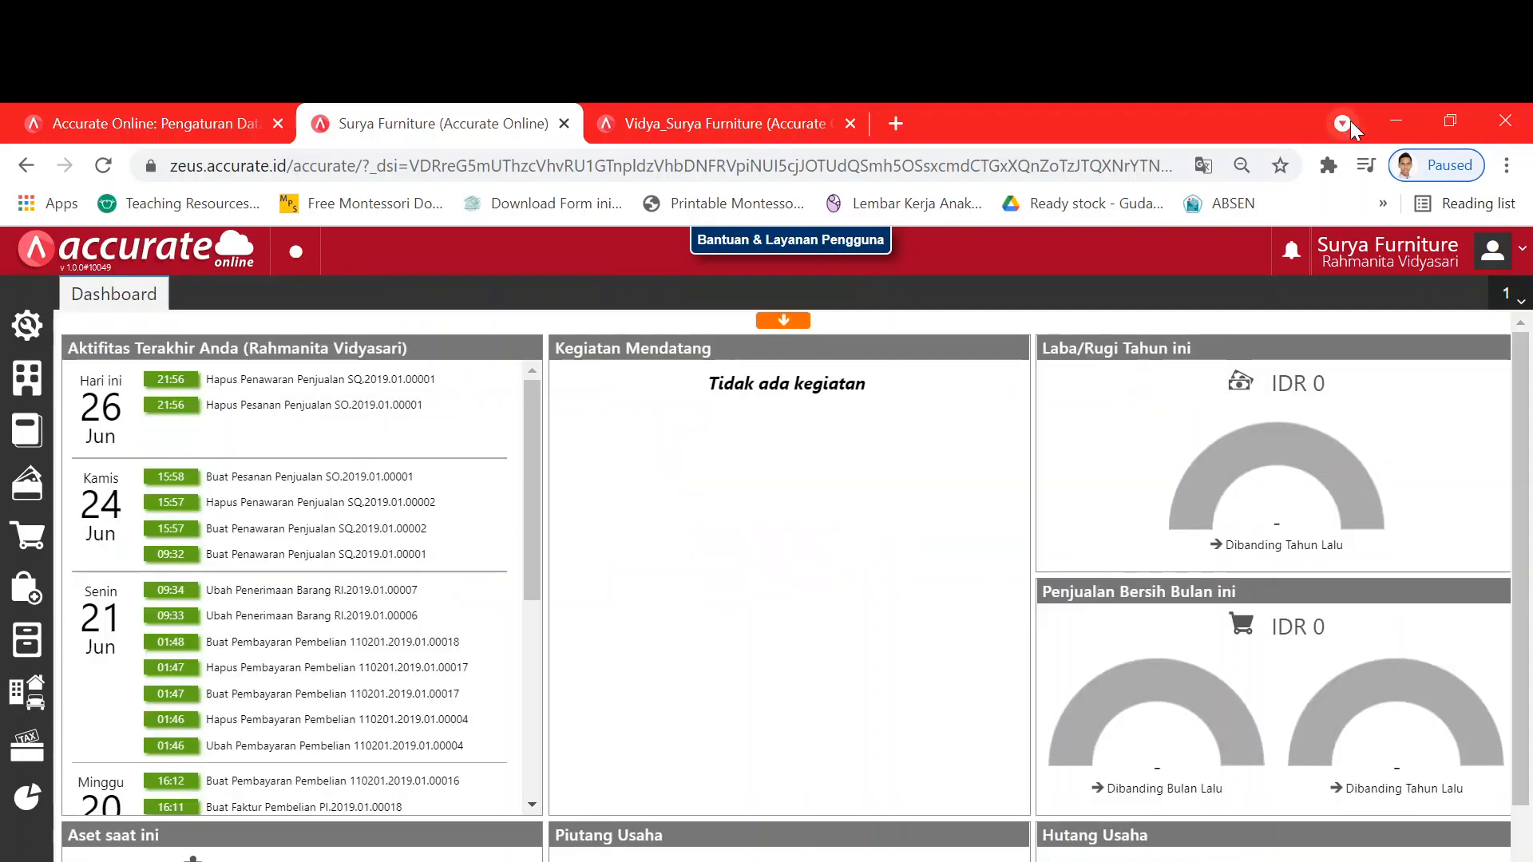
Step: Show Modul Praktik.pdf beside the accounting window and read the 8 January 2019 delivery task
left_click(1451, 121)
left_click(1184, 585)
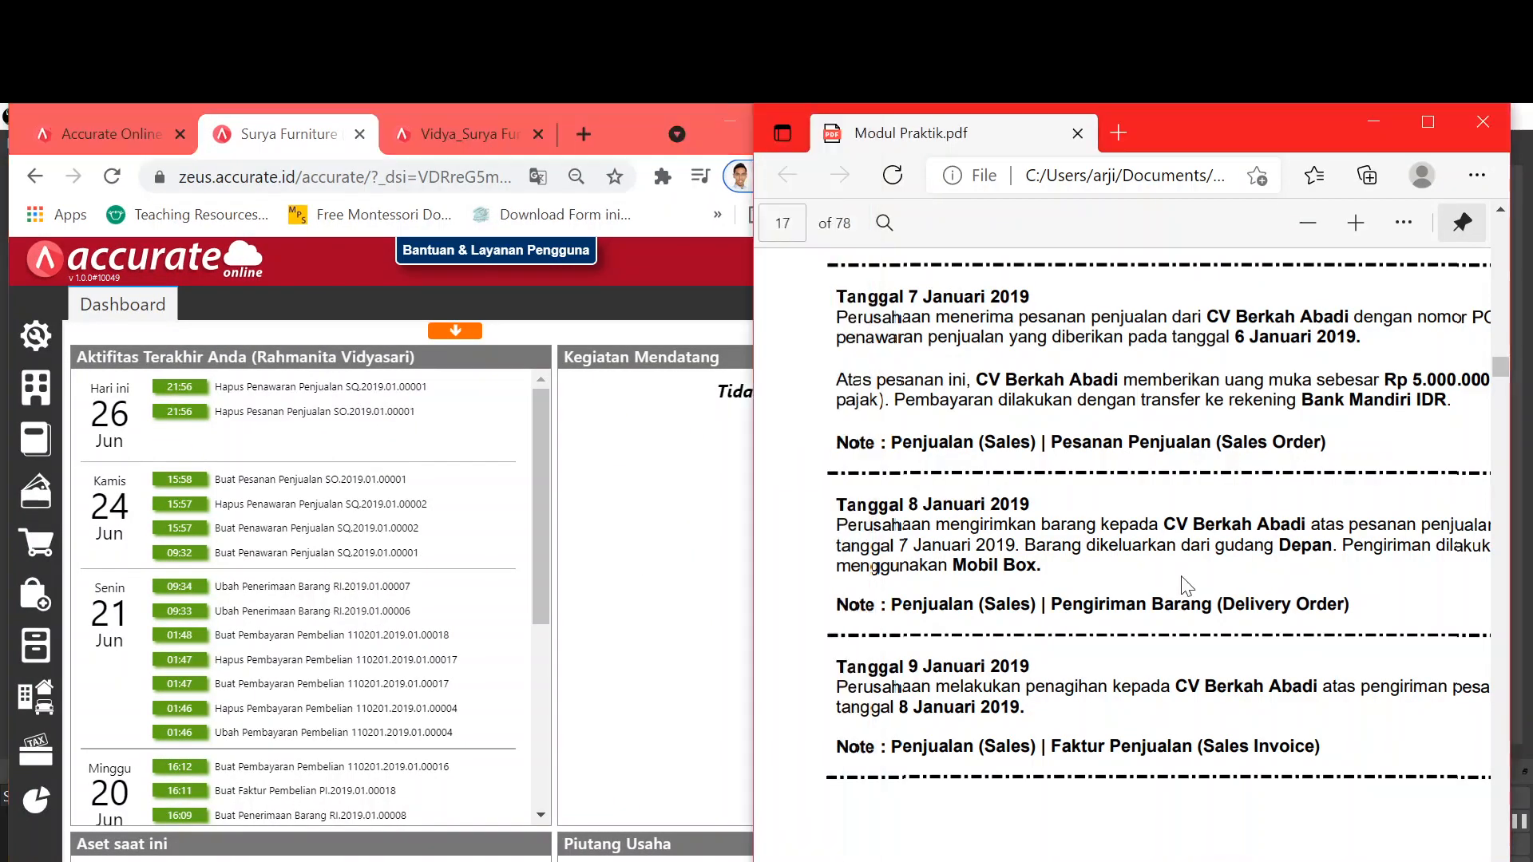
scroll(1186, 587, "down", 3)
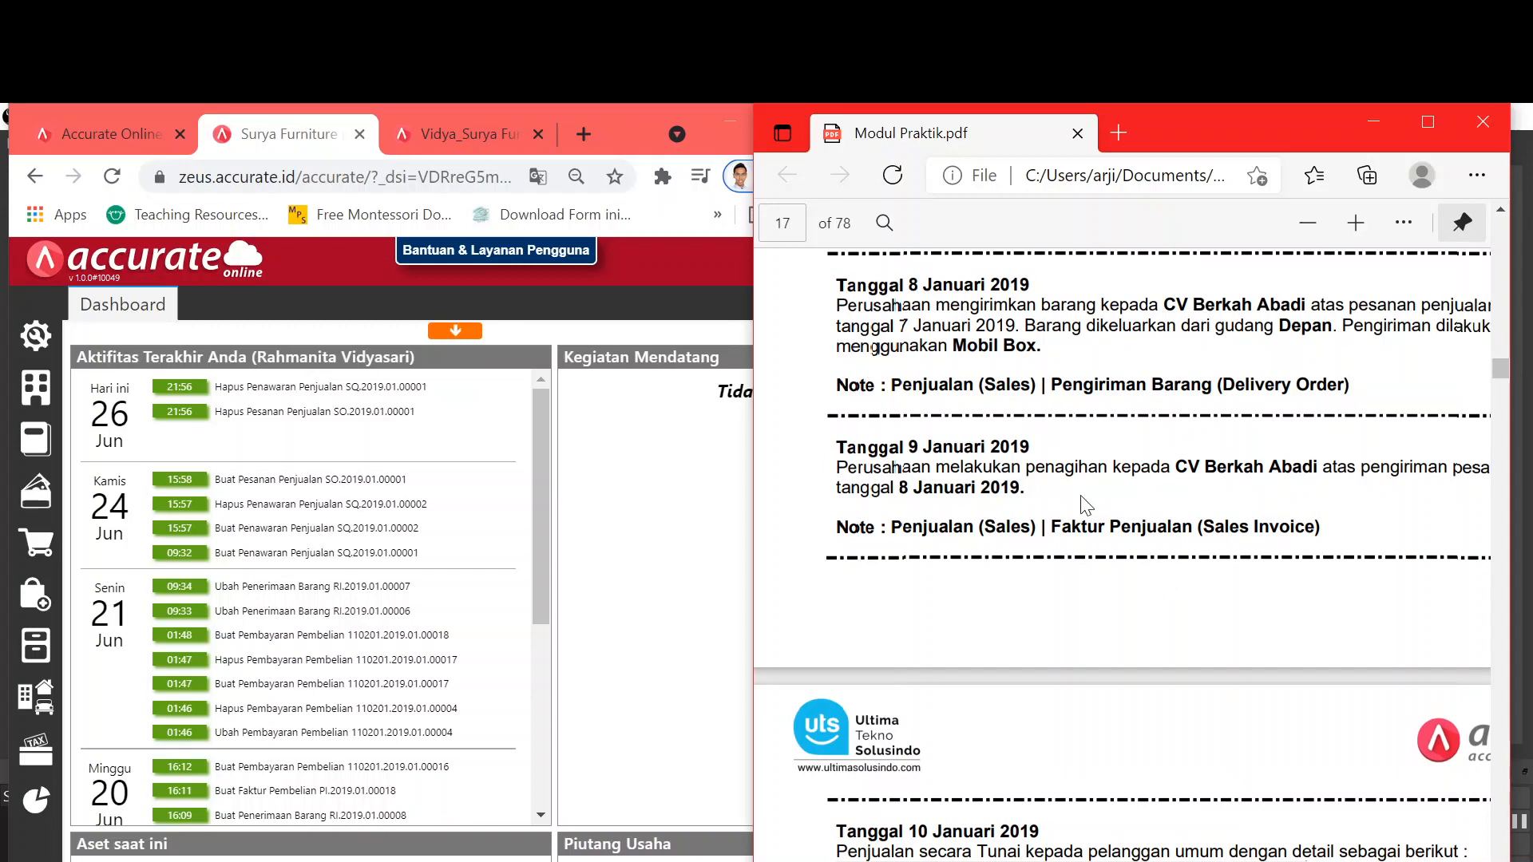
Step: Start a new delivery order (Pengiriman Pesanan) for CV Berkah Abadi dated 08/01/2019
left_click(38, 545)
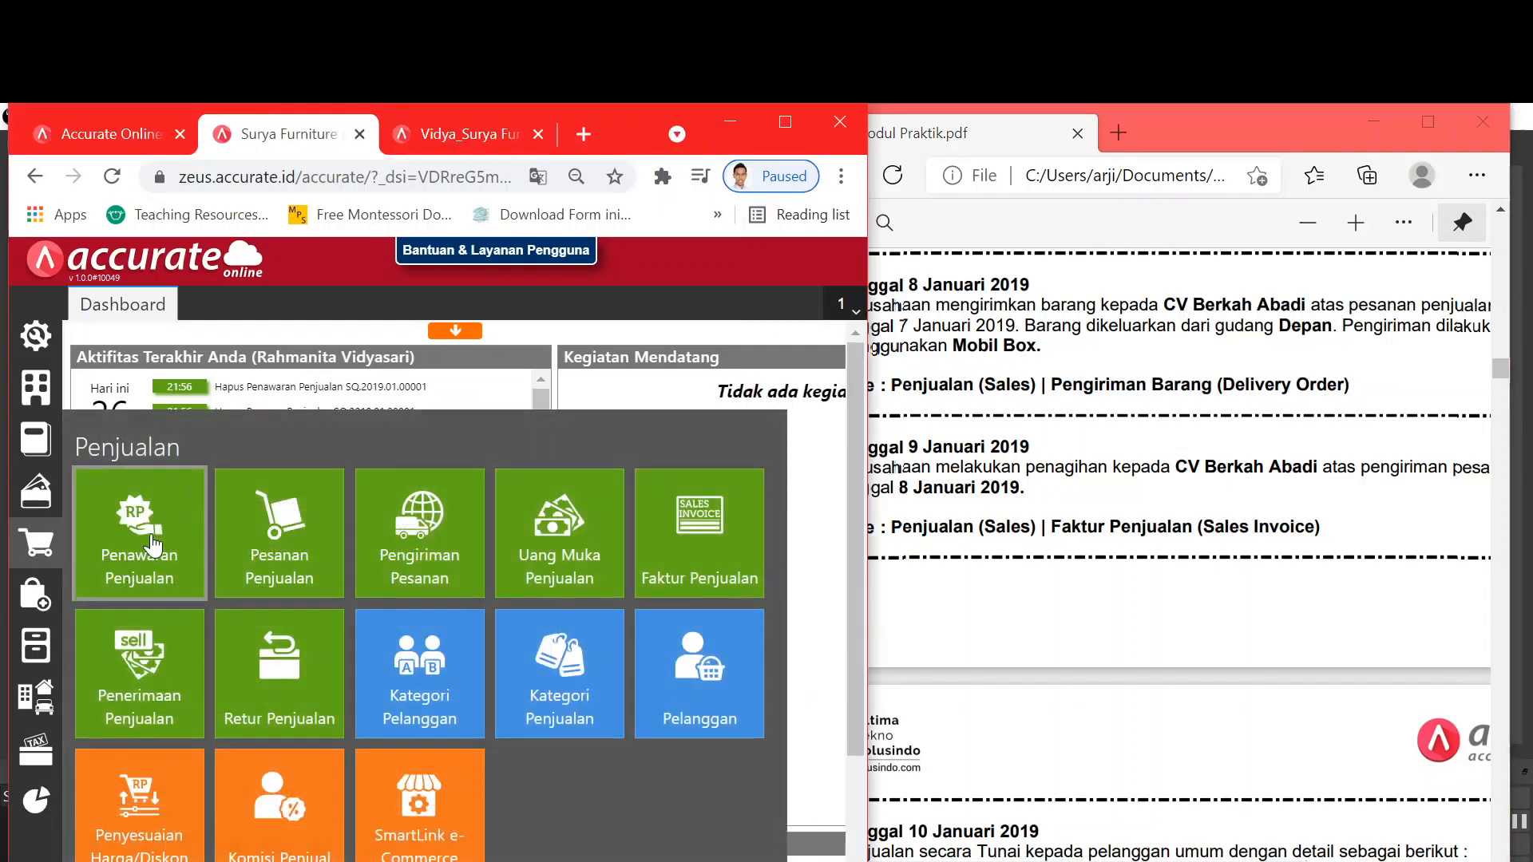
left_click(468, 515)
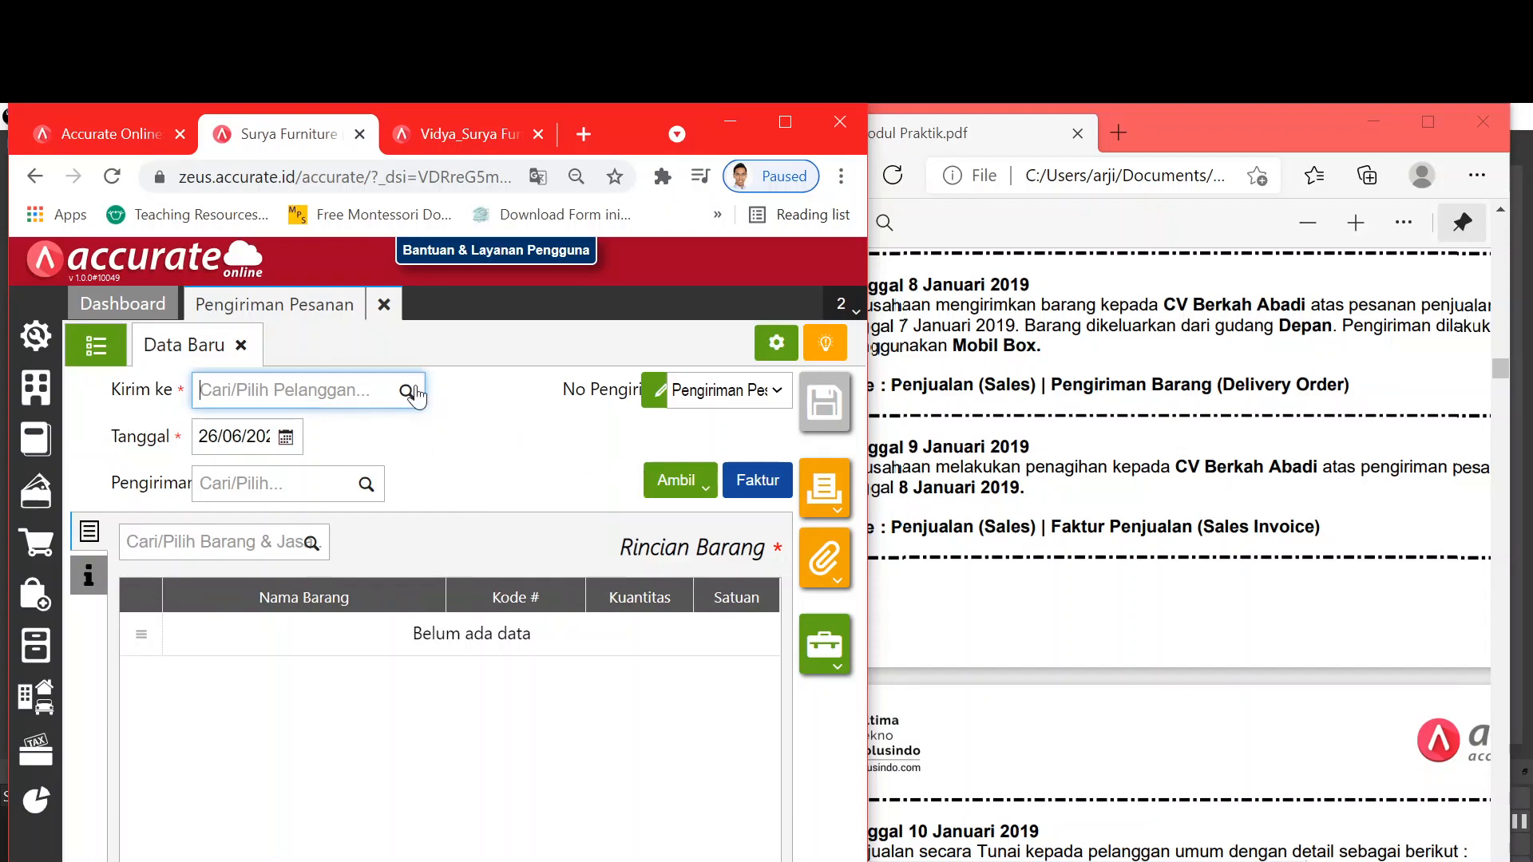
type("ber")
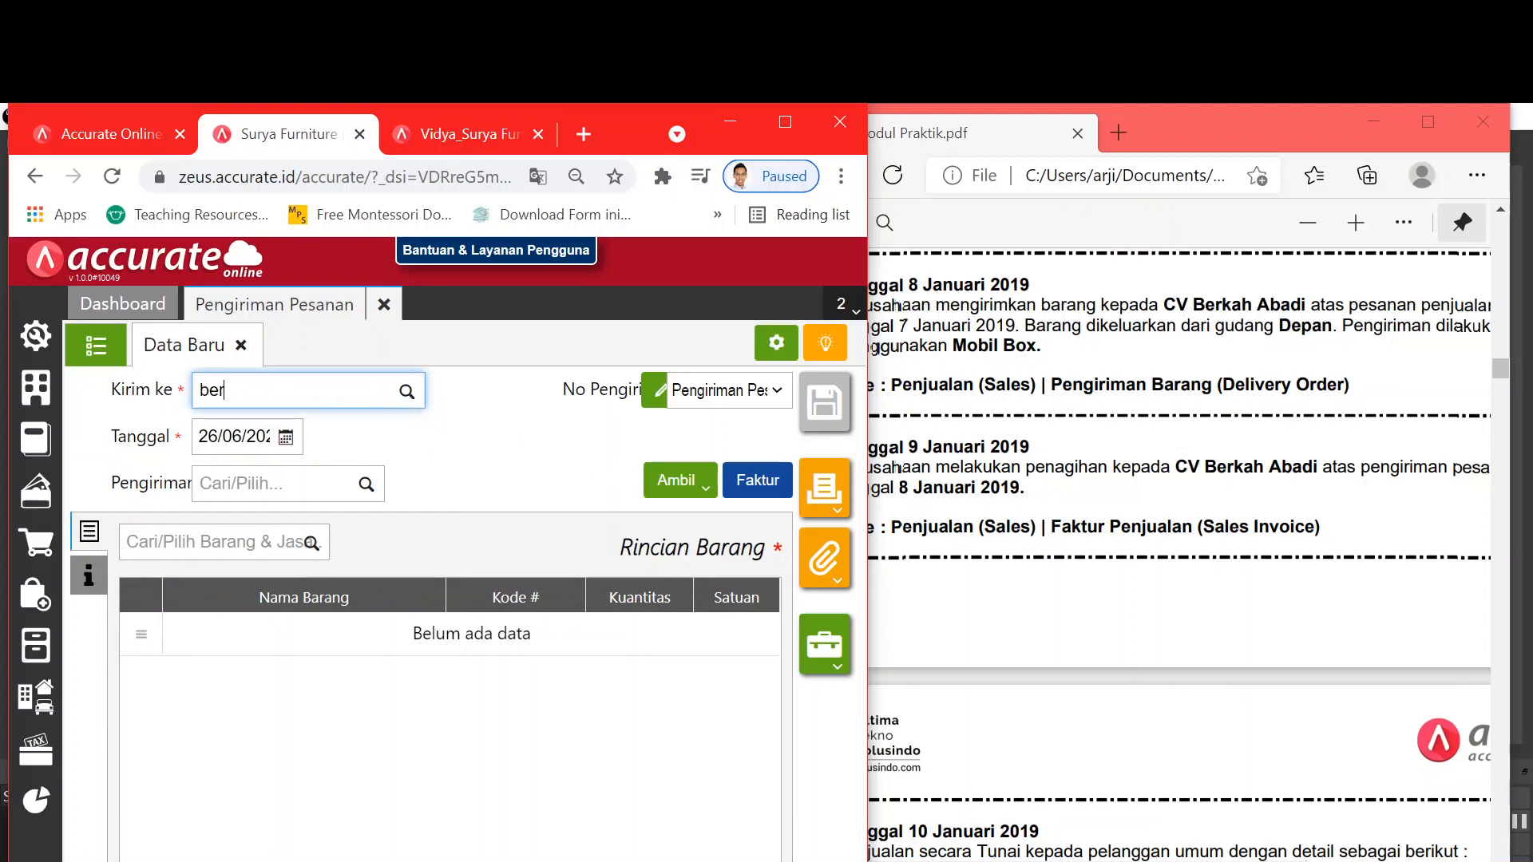
key("Return")
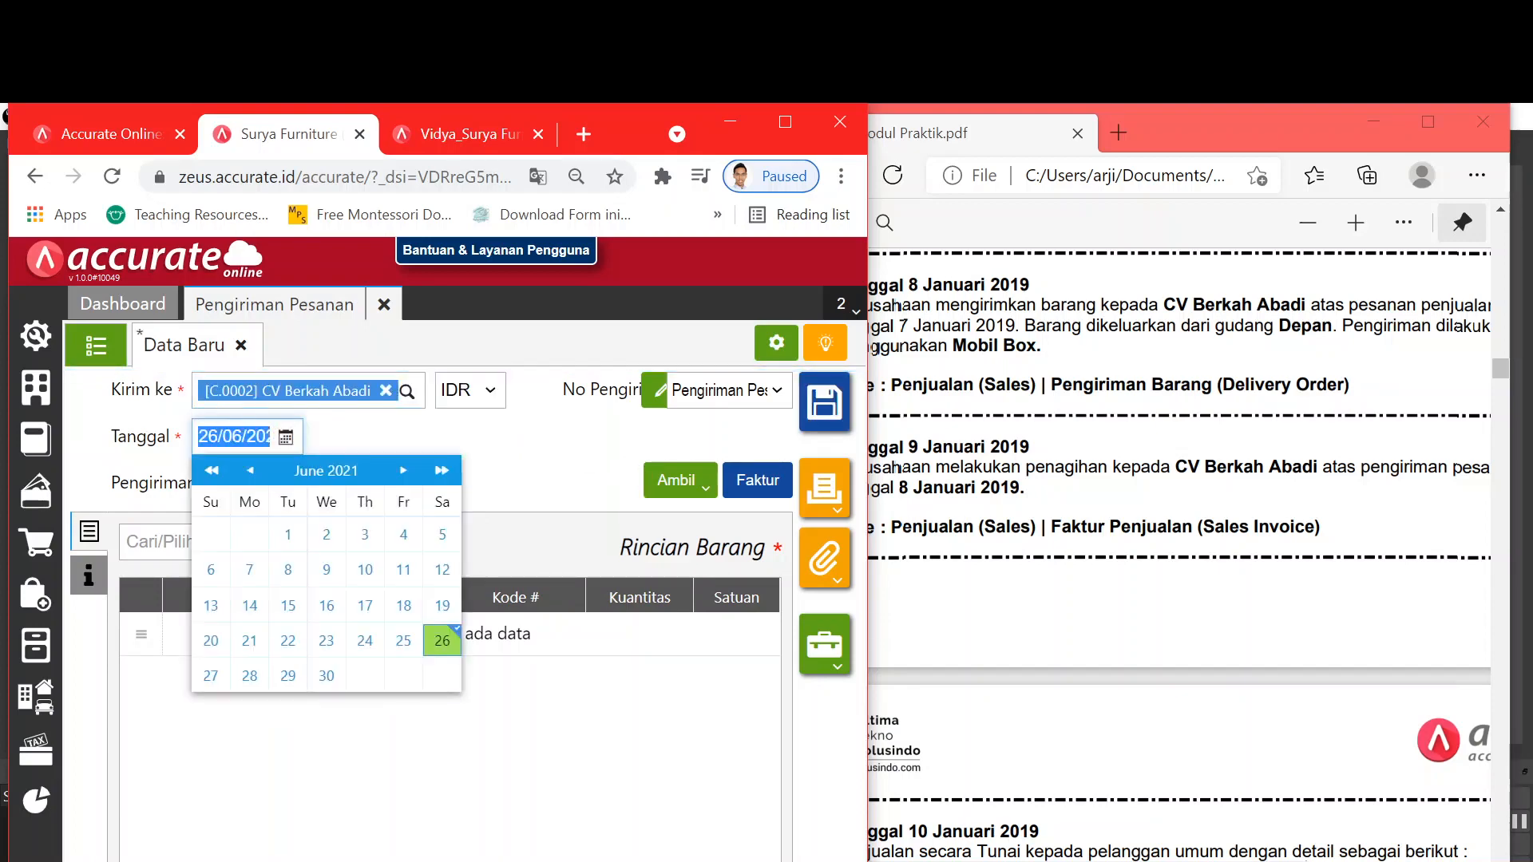
type("08")
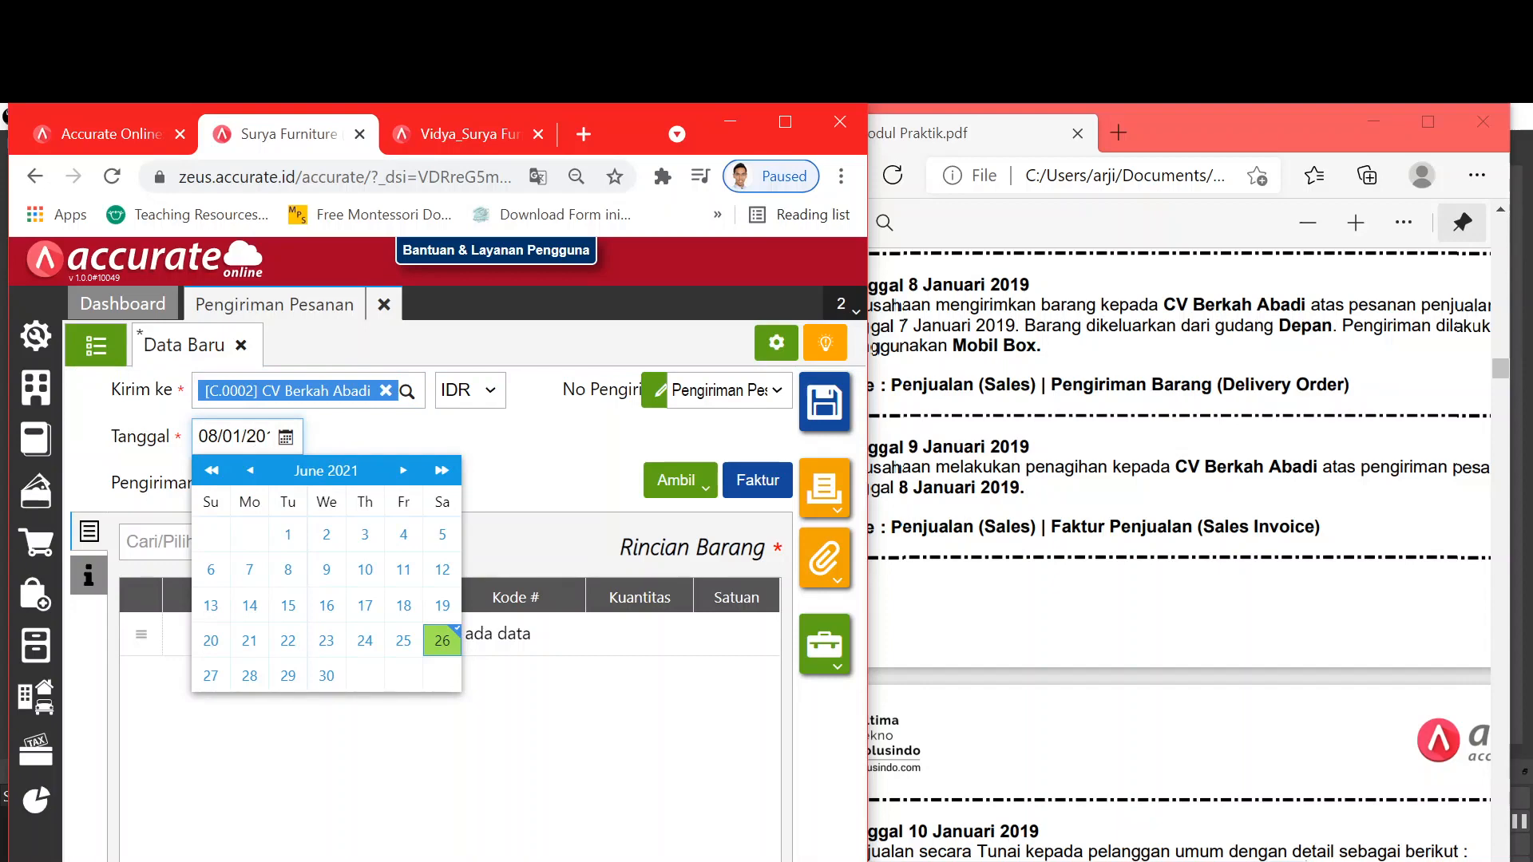
left_click(518, 465)
Step: Copy all items from CV Berkah Abadi's sales order of 07/01/2019 into the delivery order
left_click(707, 484)
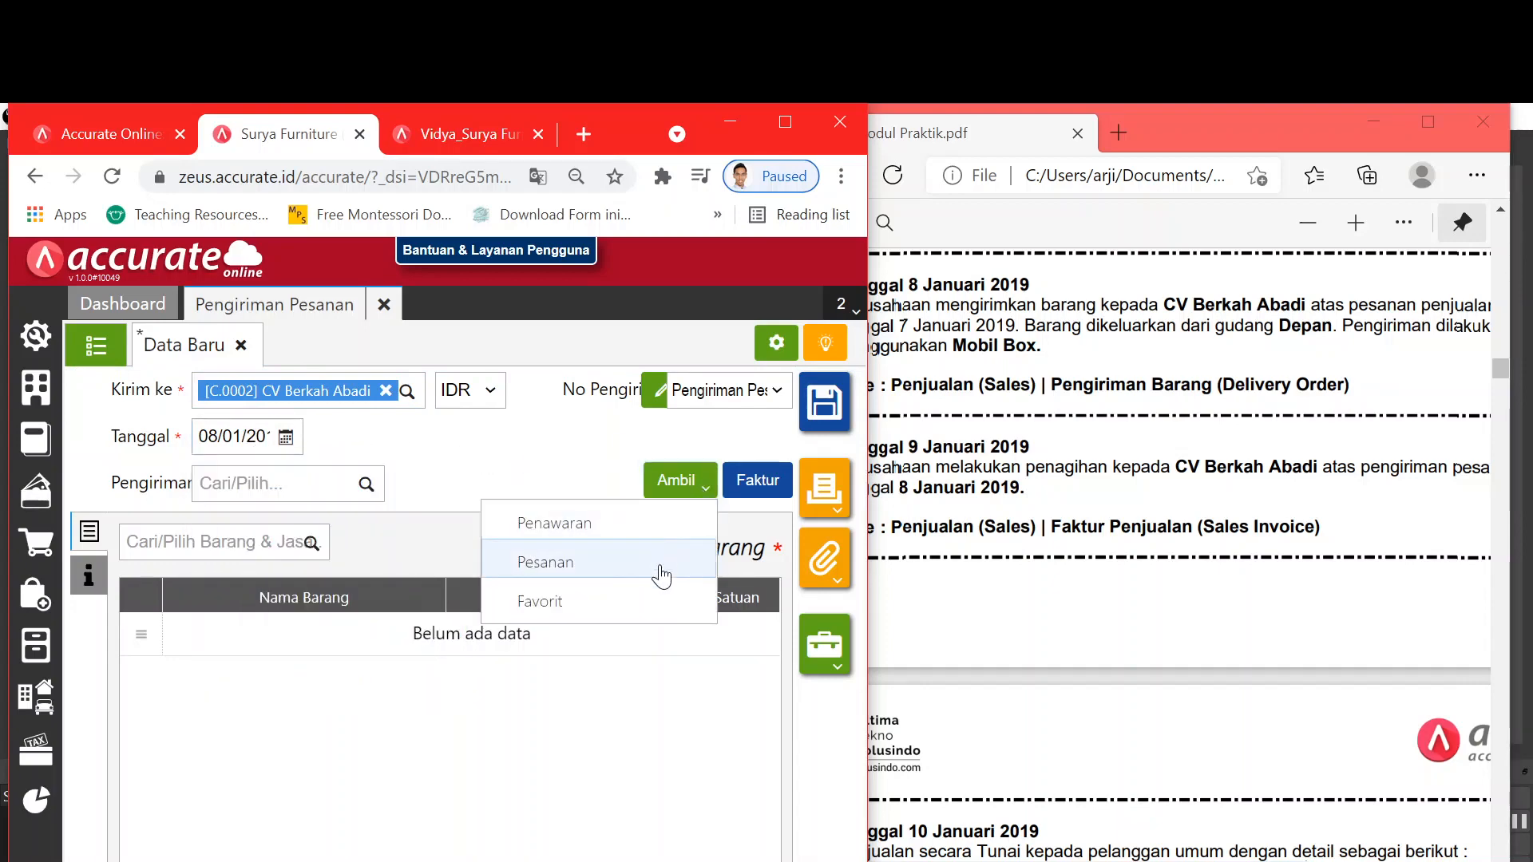
left_click(661, 571)
left_click(480, 412)
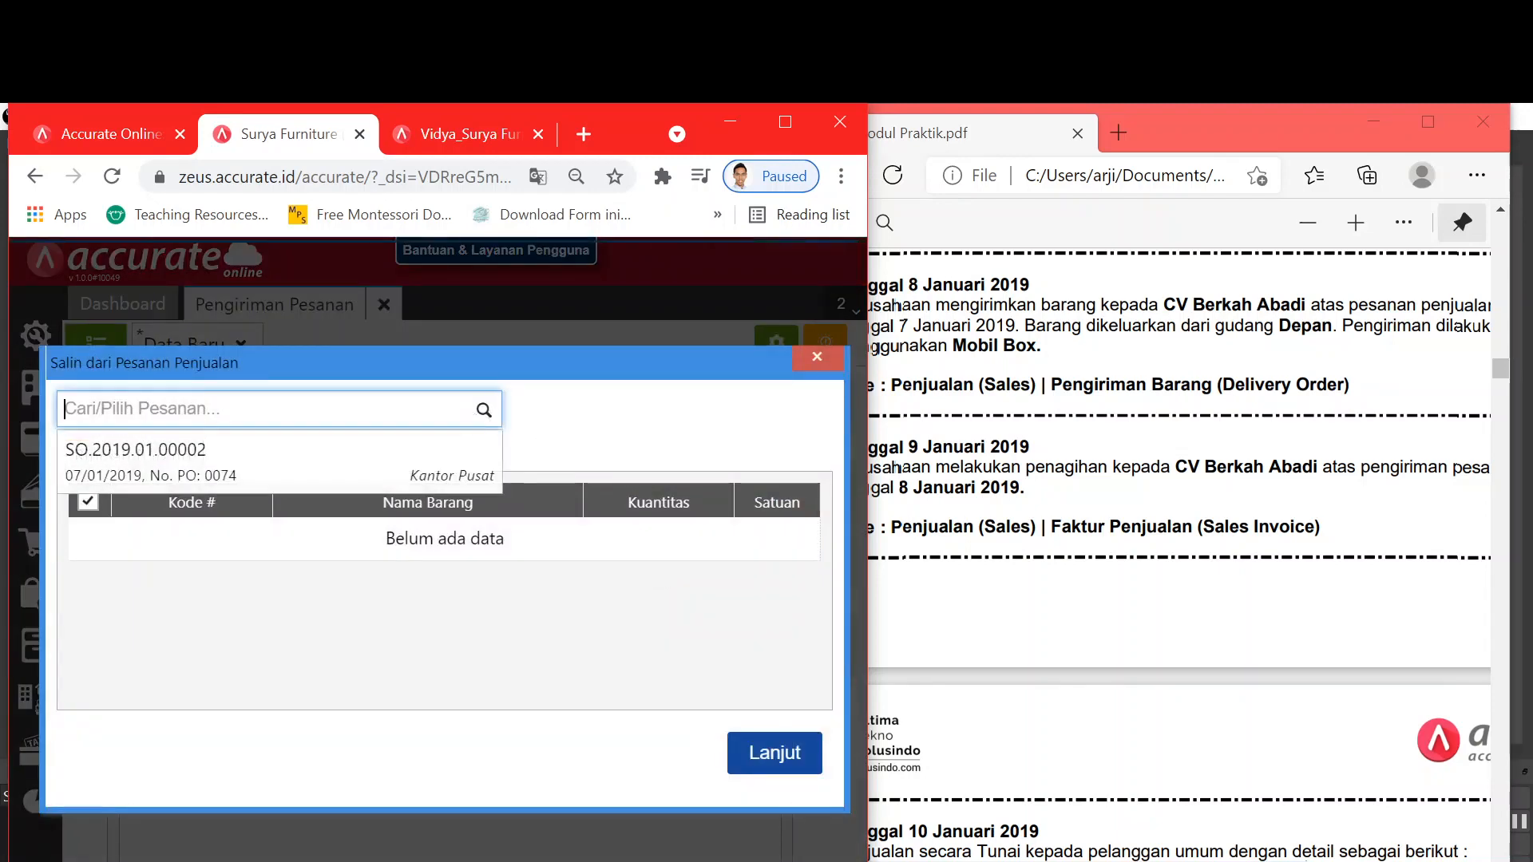
left_click(445, 467)
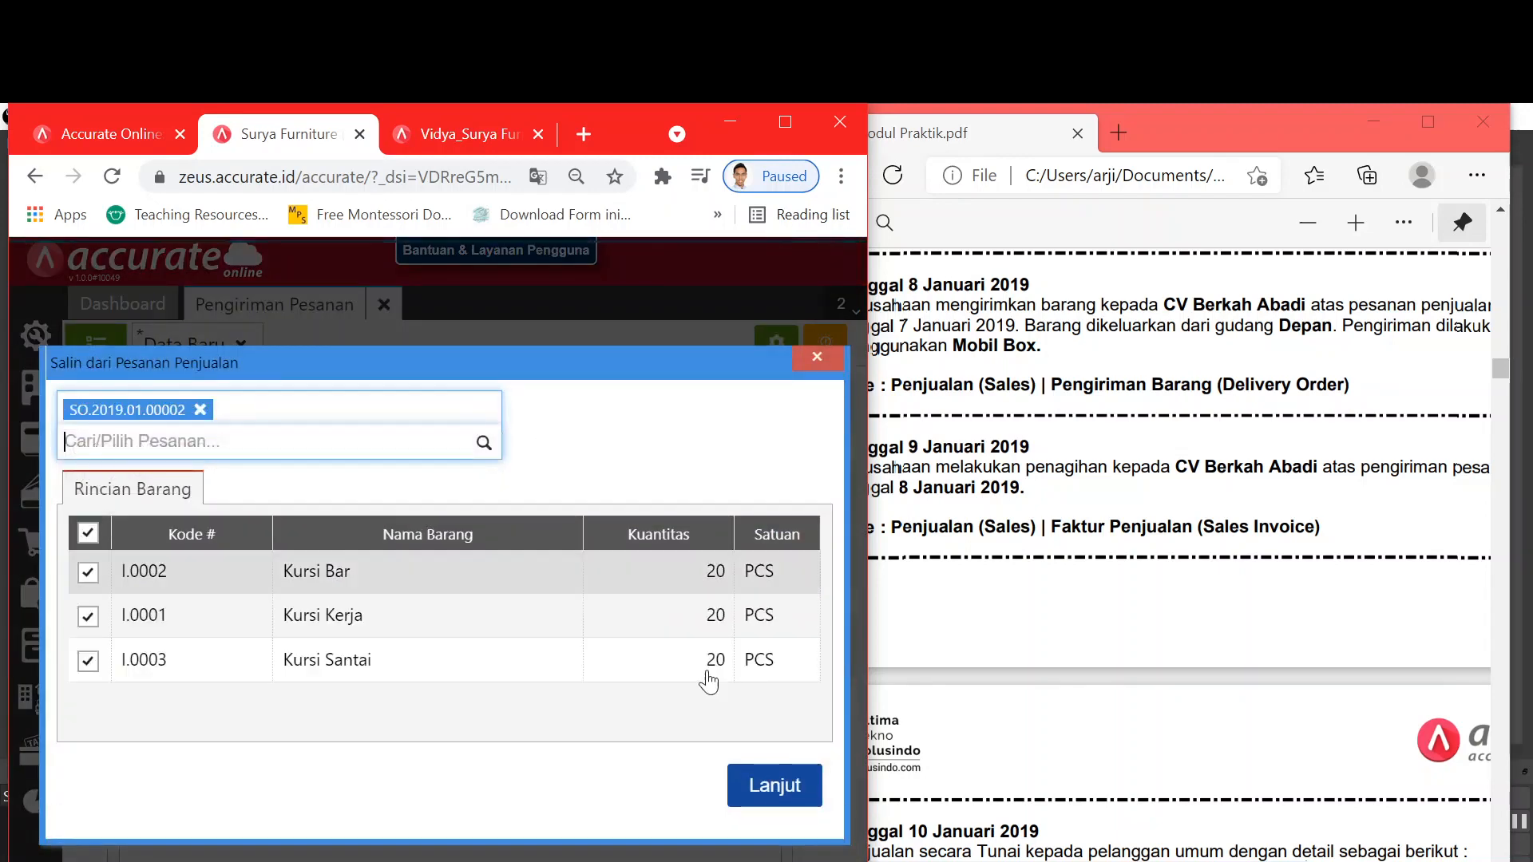
left_click(748, 788)
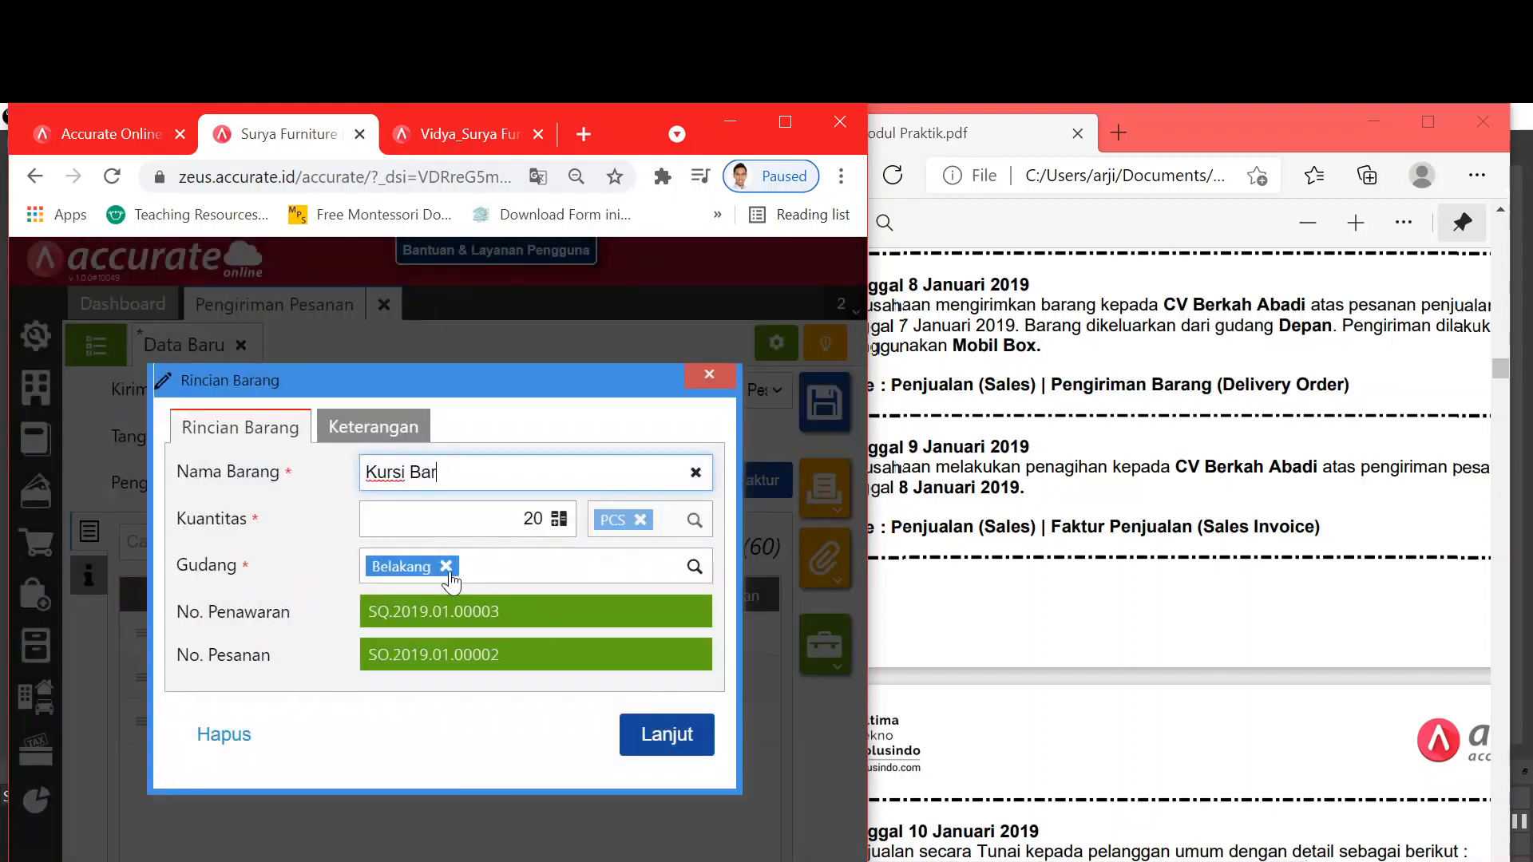
Step: Change the warehouse (Gudang) of the Kursi Bar item to Depan
left_click(447, 568)
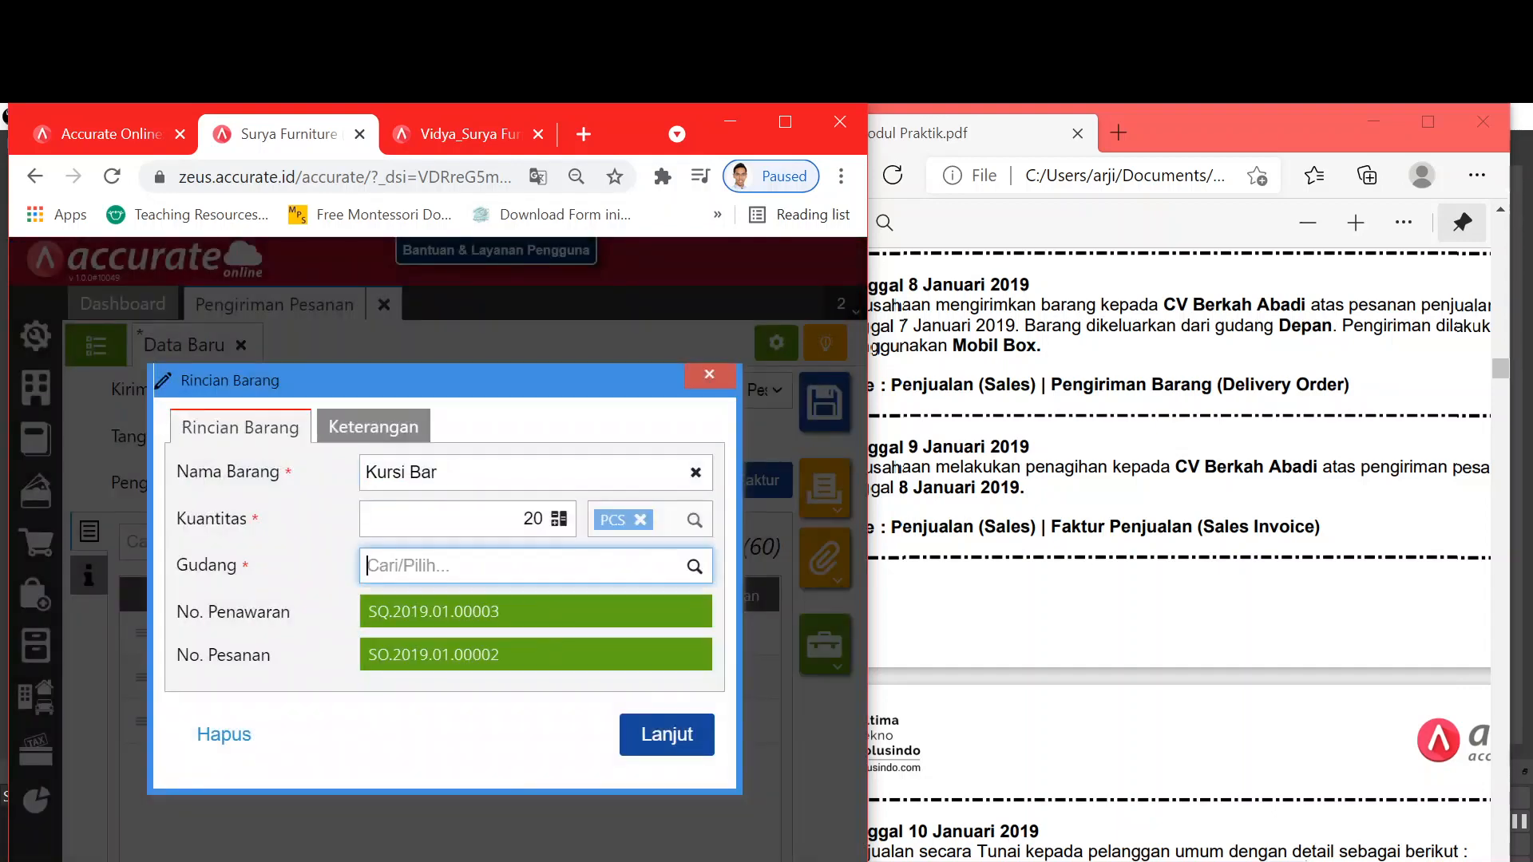
type("de")
key("Return")
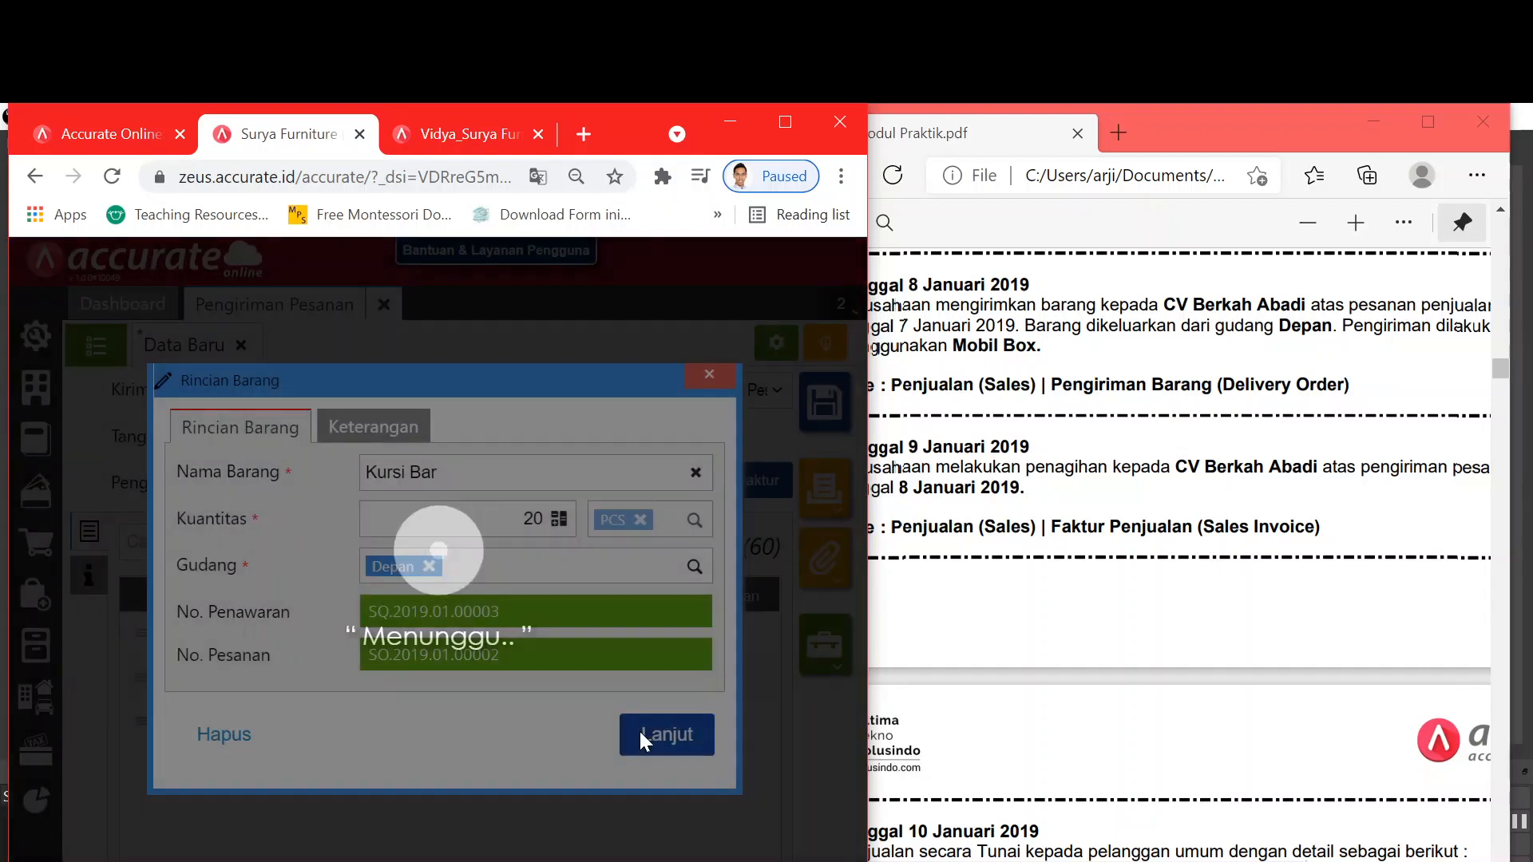
left_click(647, 735)
Step: Change the warehouse (Gudang) of the Kursi Kerja item to Depan
left_click(539, 683)
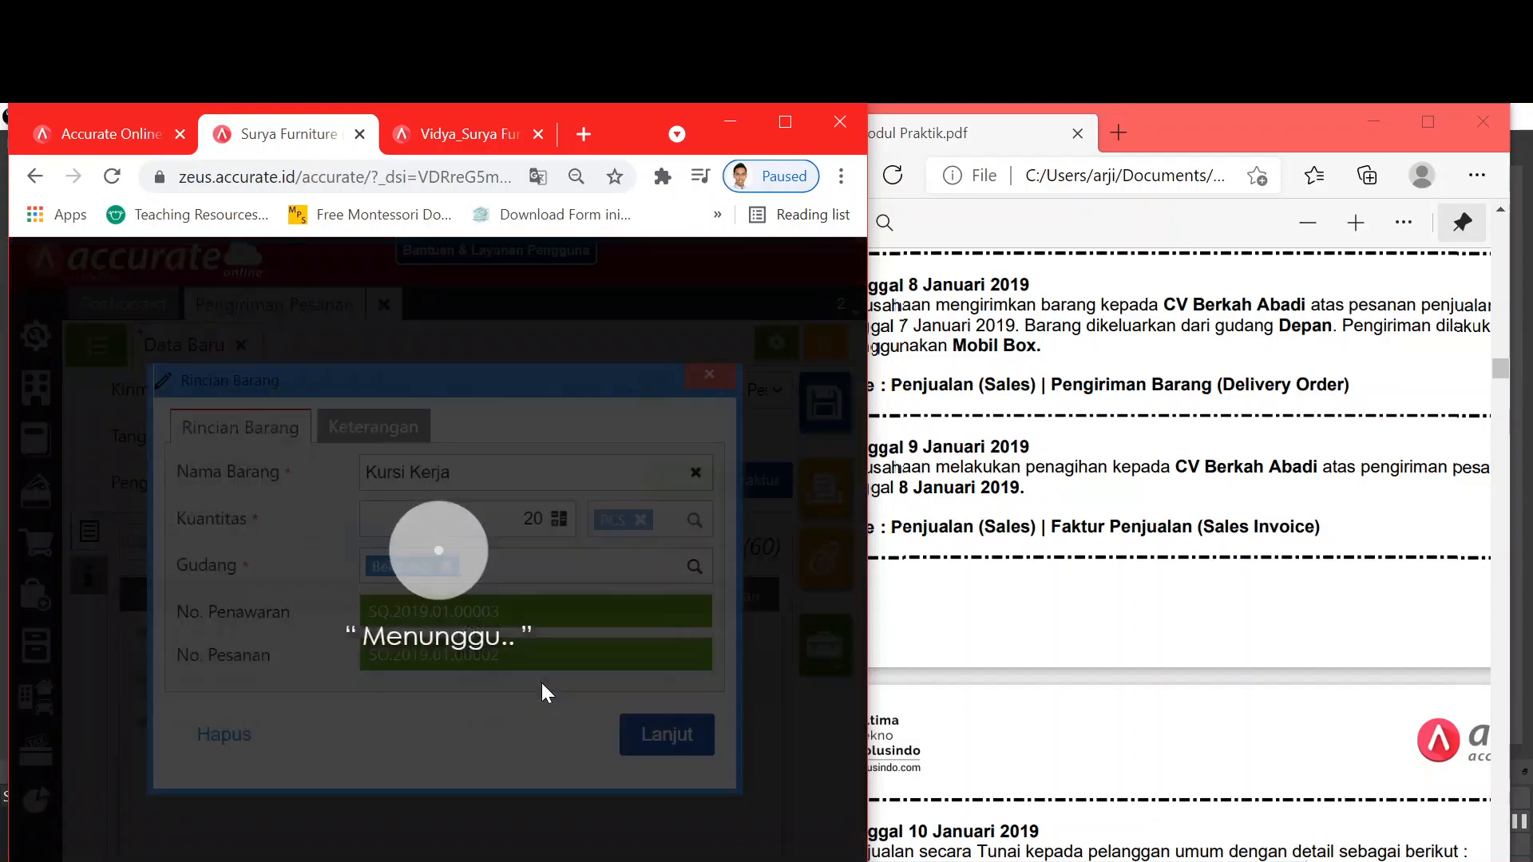
type("d")
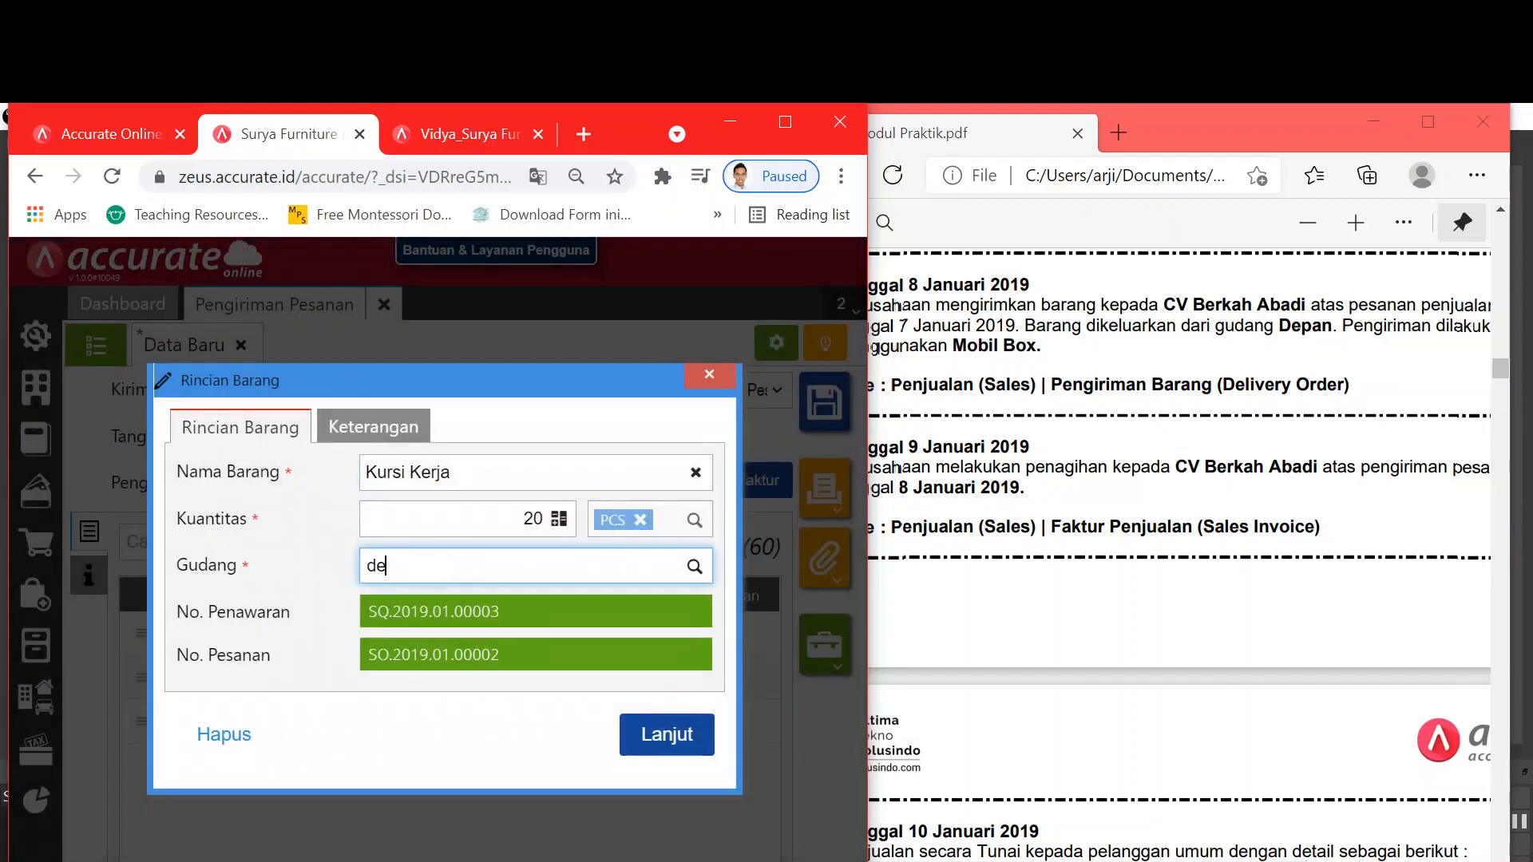
type("e")
left_click(442, 613)
left_click(654, 733)
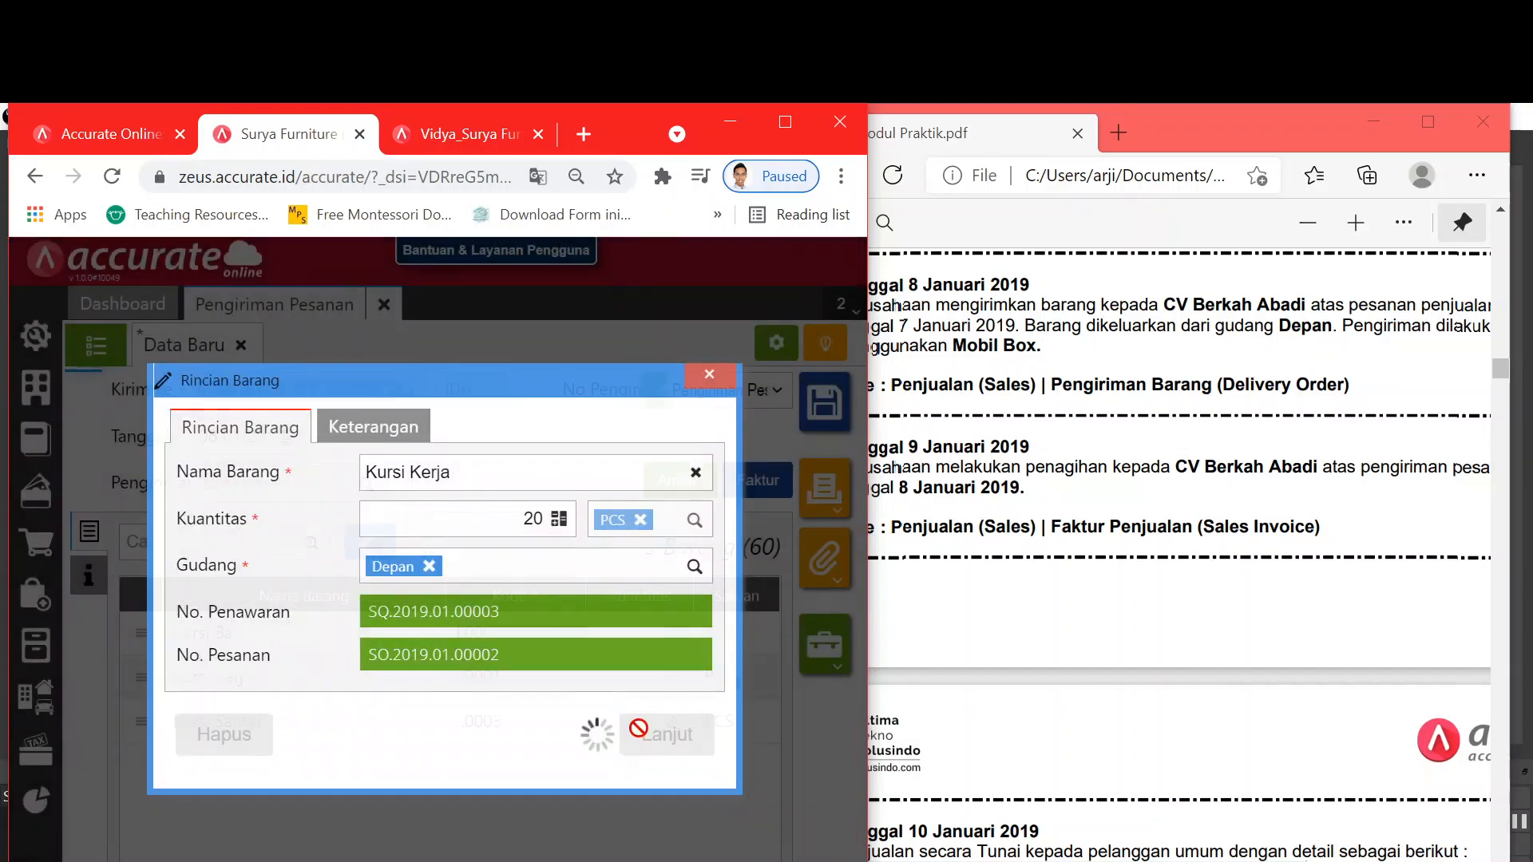
Step: Change the warehouse (Gudang) of the Kursi Santai item to Depan
left_click(525, 713)
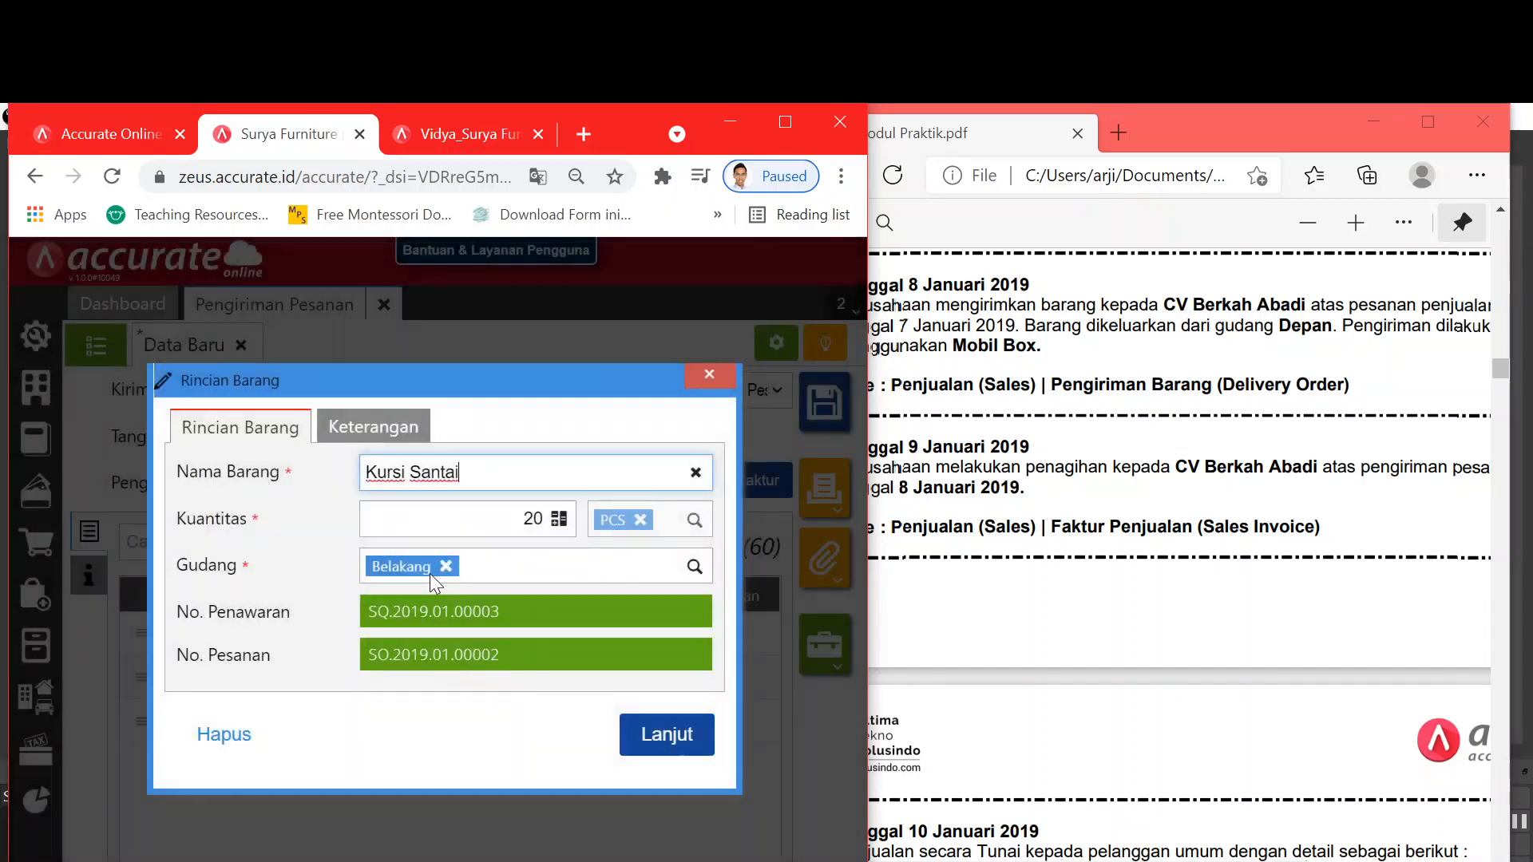
left_click(445, 566)
type("de")
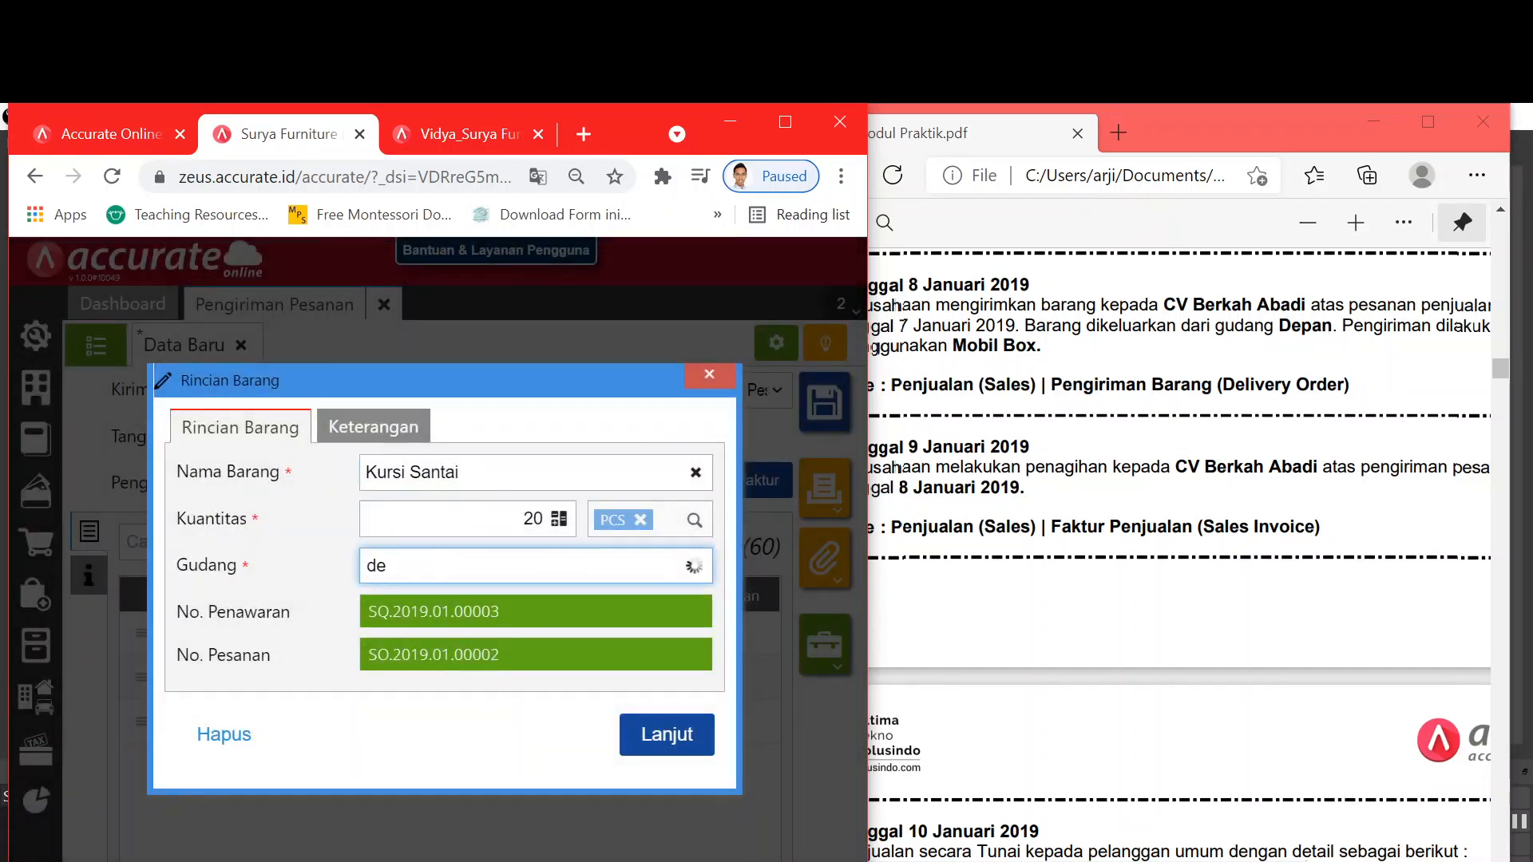
left_click(442, 610)
left_click(654, 732)
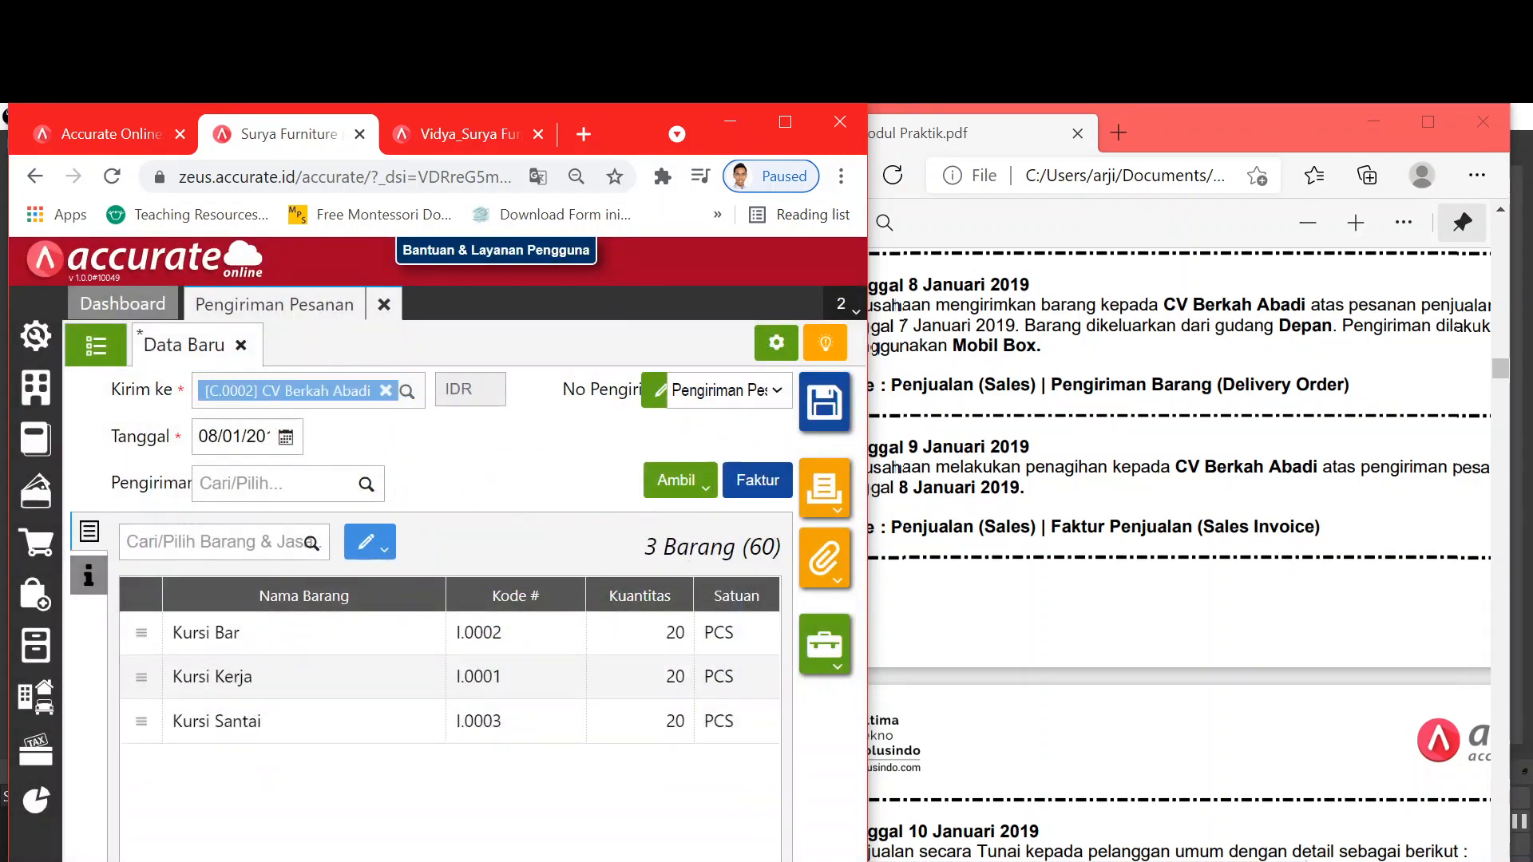
Step: Set the delivery's shipping method (Pengiriman) to Mobil Box and save the delivery order
left_click(257, 484)
type("bo")
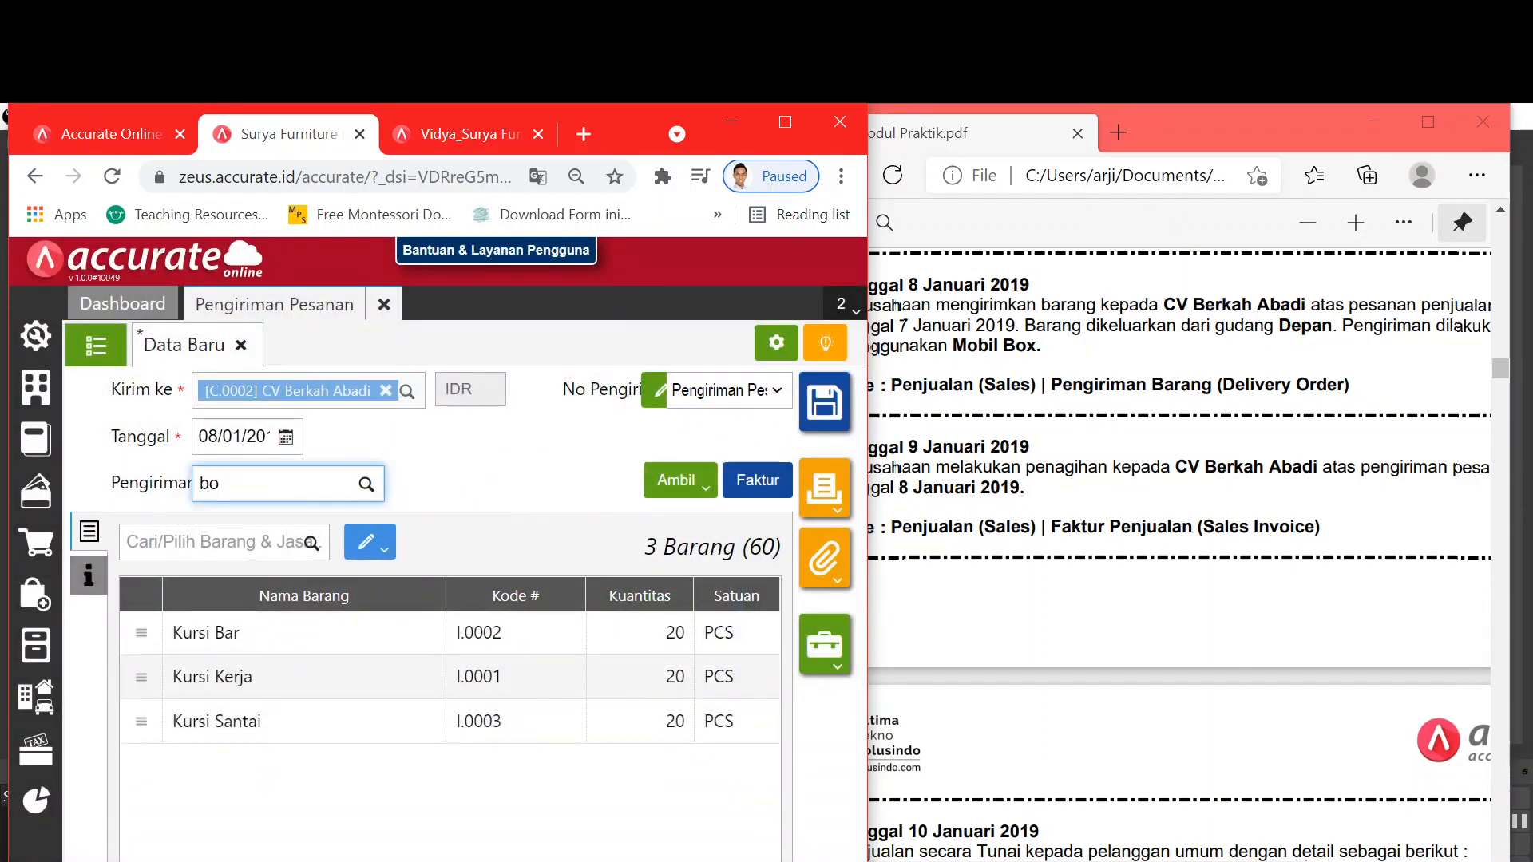
left_click(311, 525)
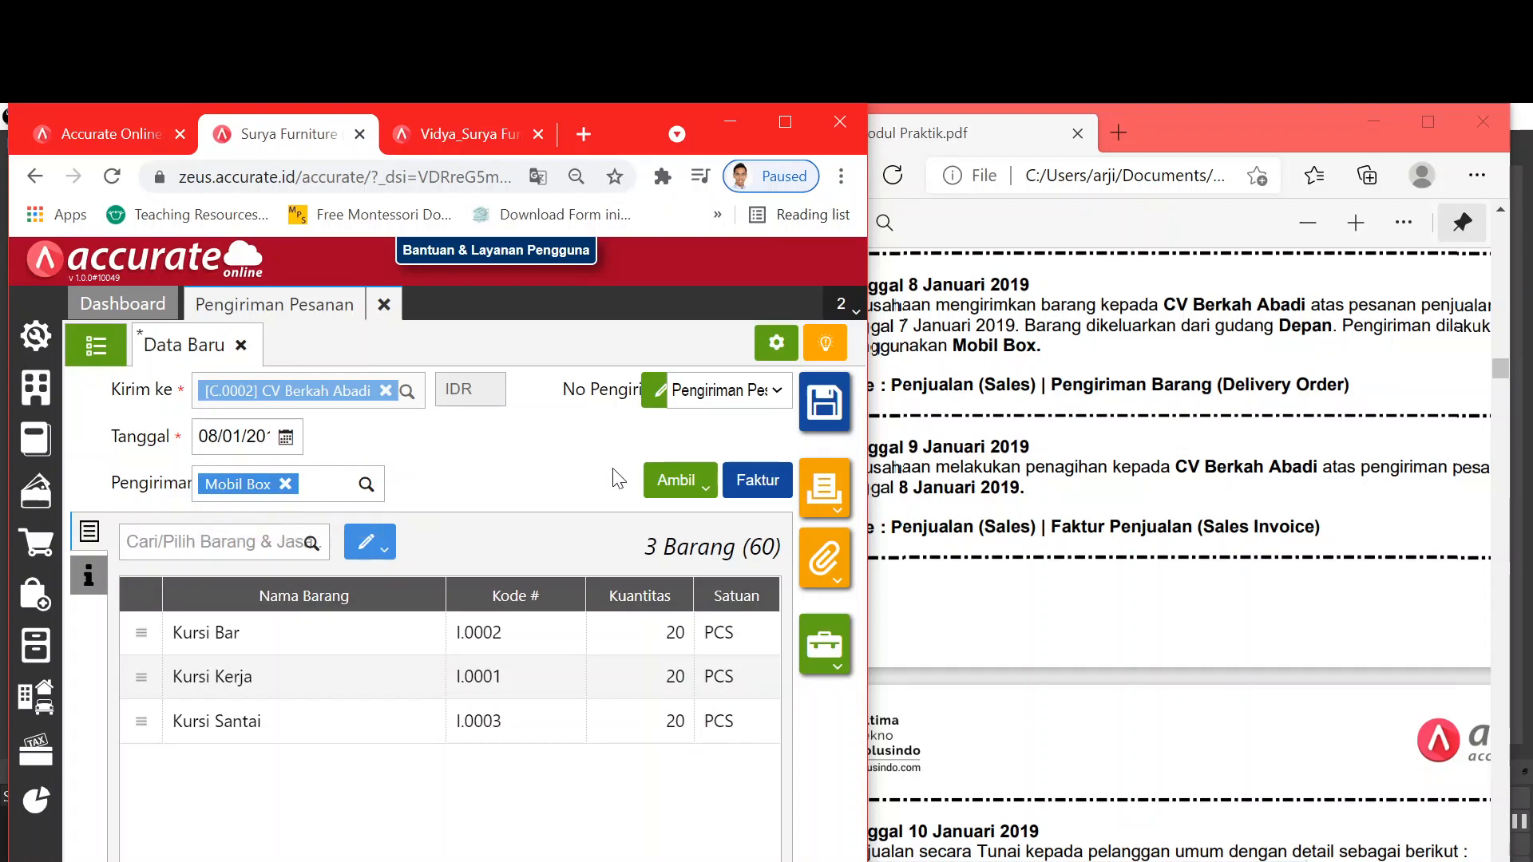
left_click(793, 118)
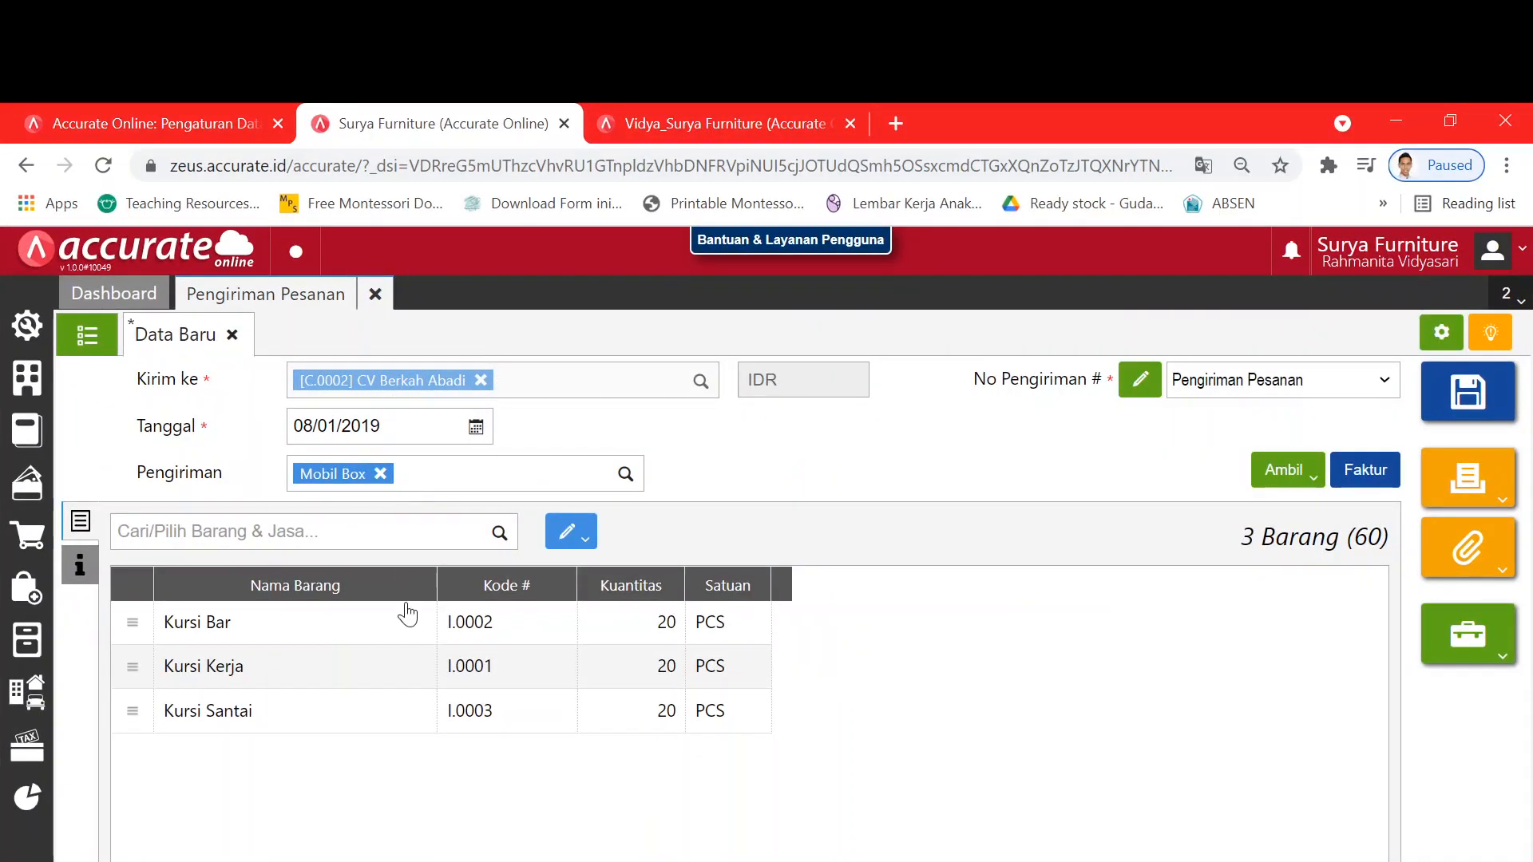
left_click(1476, 388)
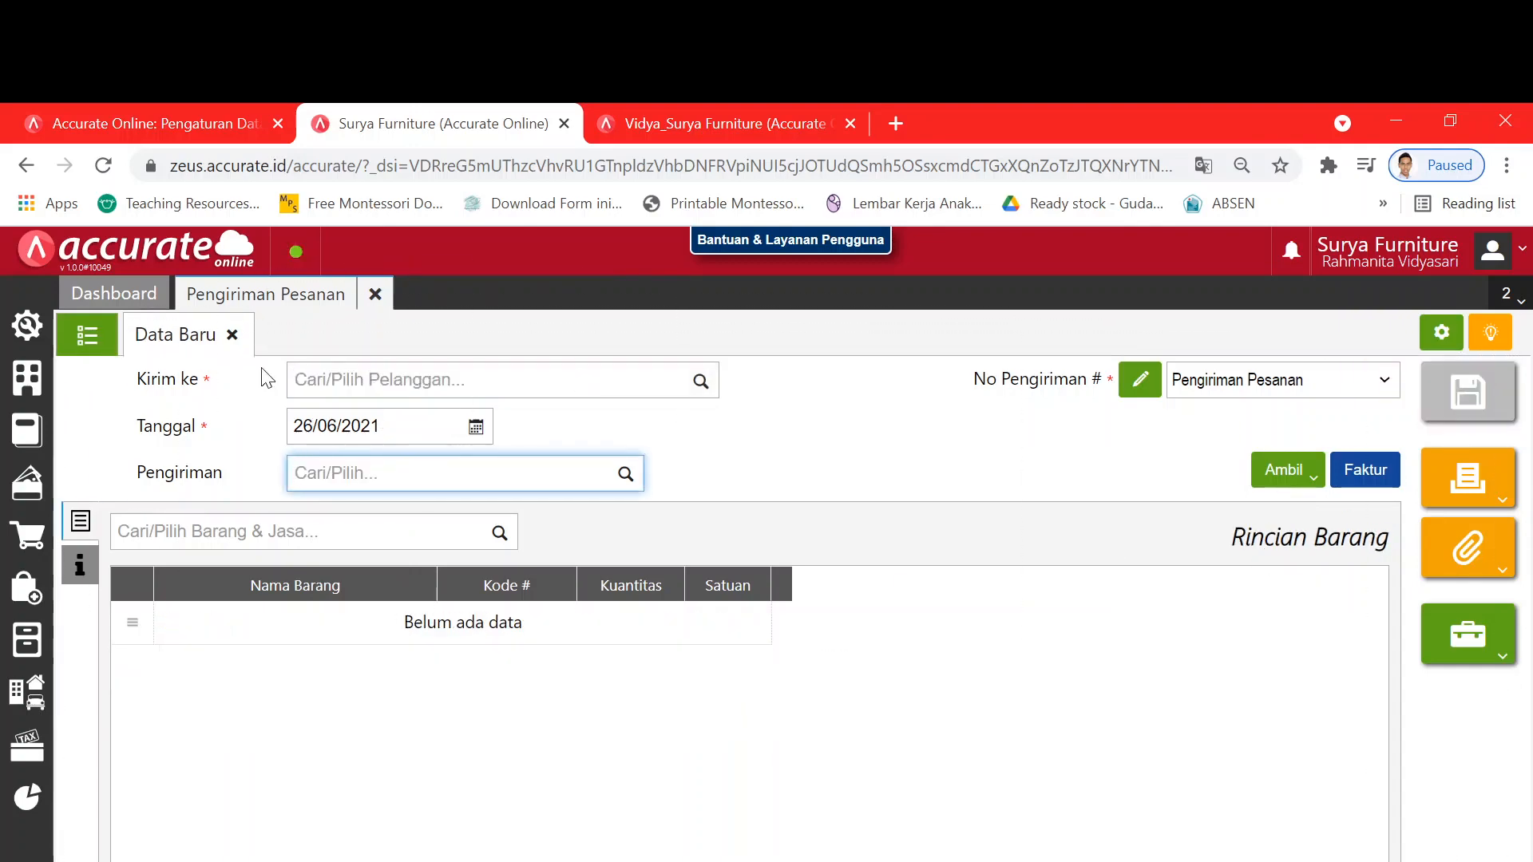
Step: Check the saved delivery in the Pengiriman Pesanan list and close the blank new entry
left_click(89, 339)
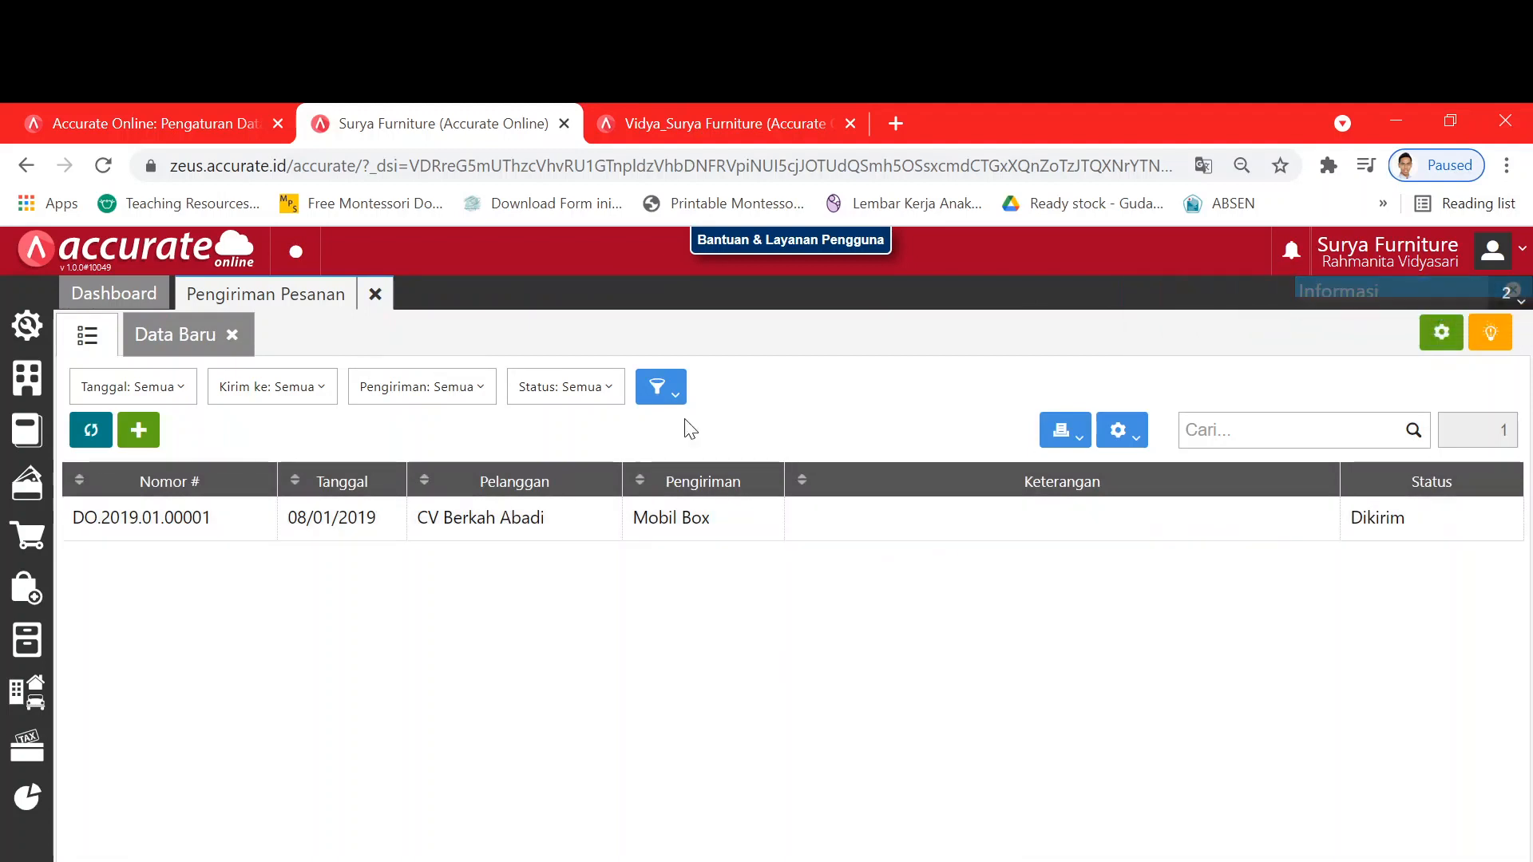
left_click(231, 334)
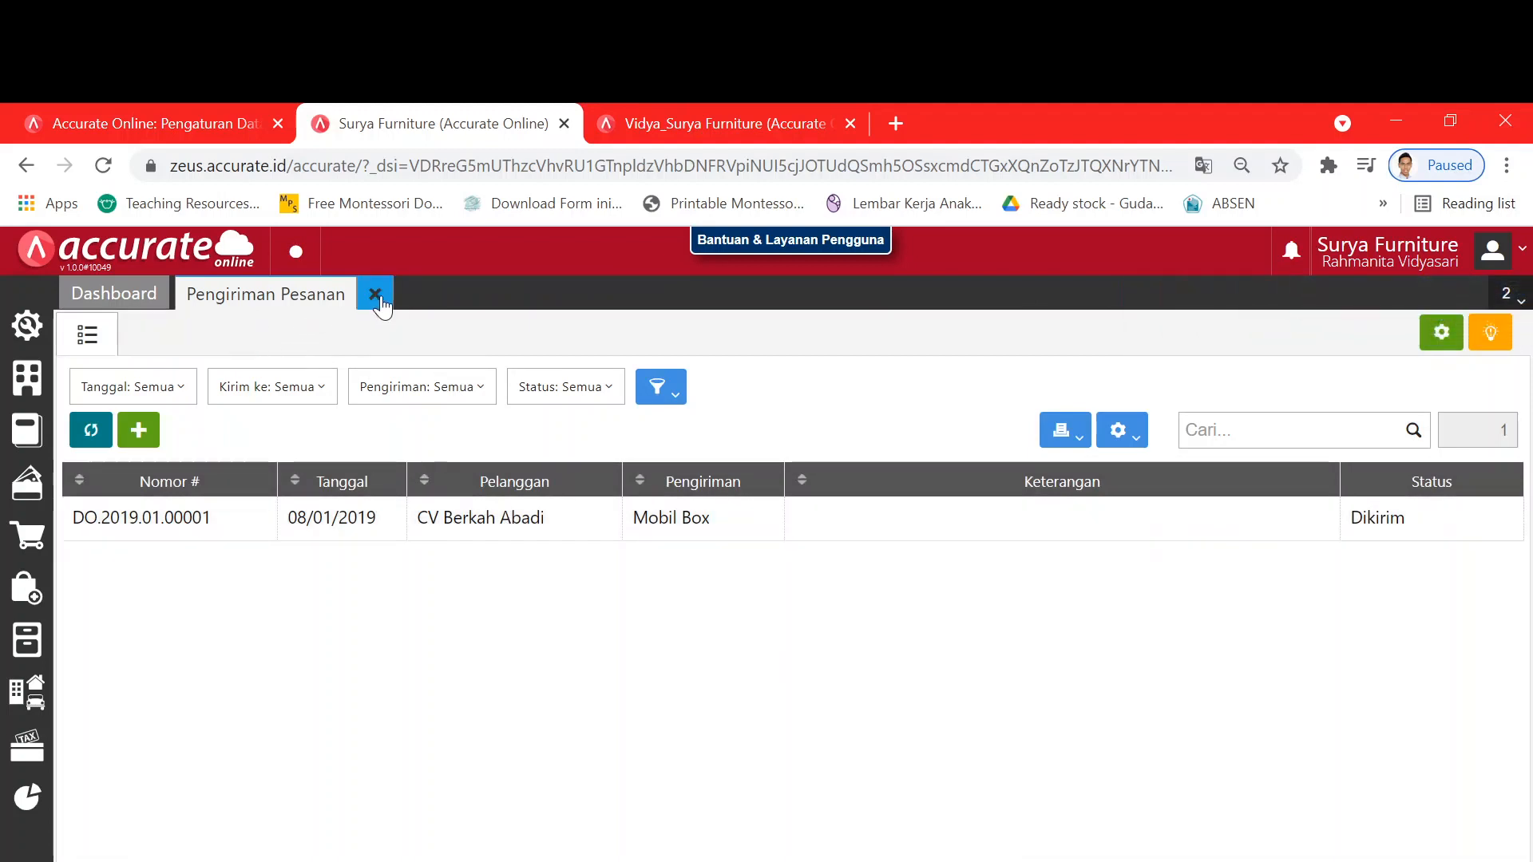
Step: Close the Pengiriman Pesanan form and read the 9 January 2019 transaction in Modul Praktik.pdf
left_click(376, 295)
left_click(1450, 121)
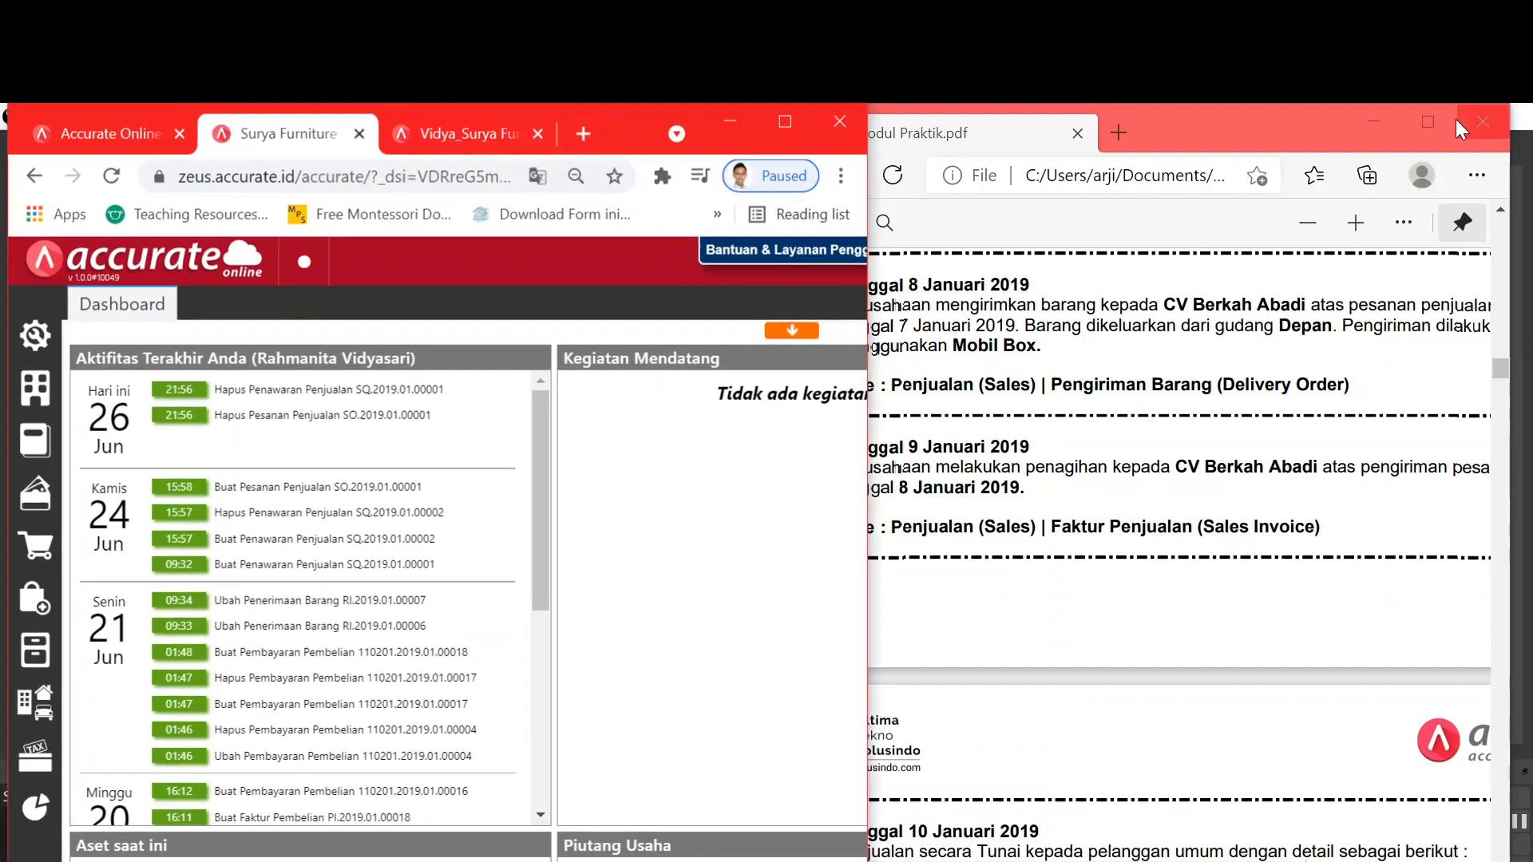
left_click(1040, 743)
scroll(1065, 725, "down", 3)
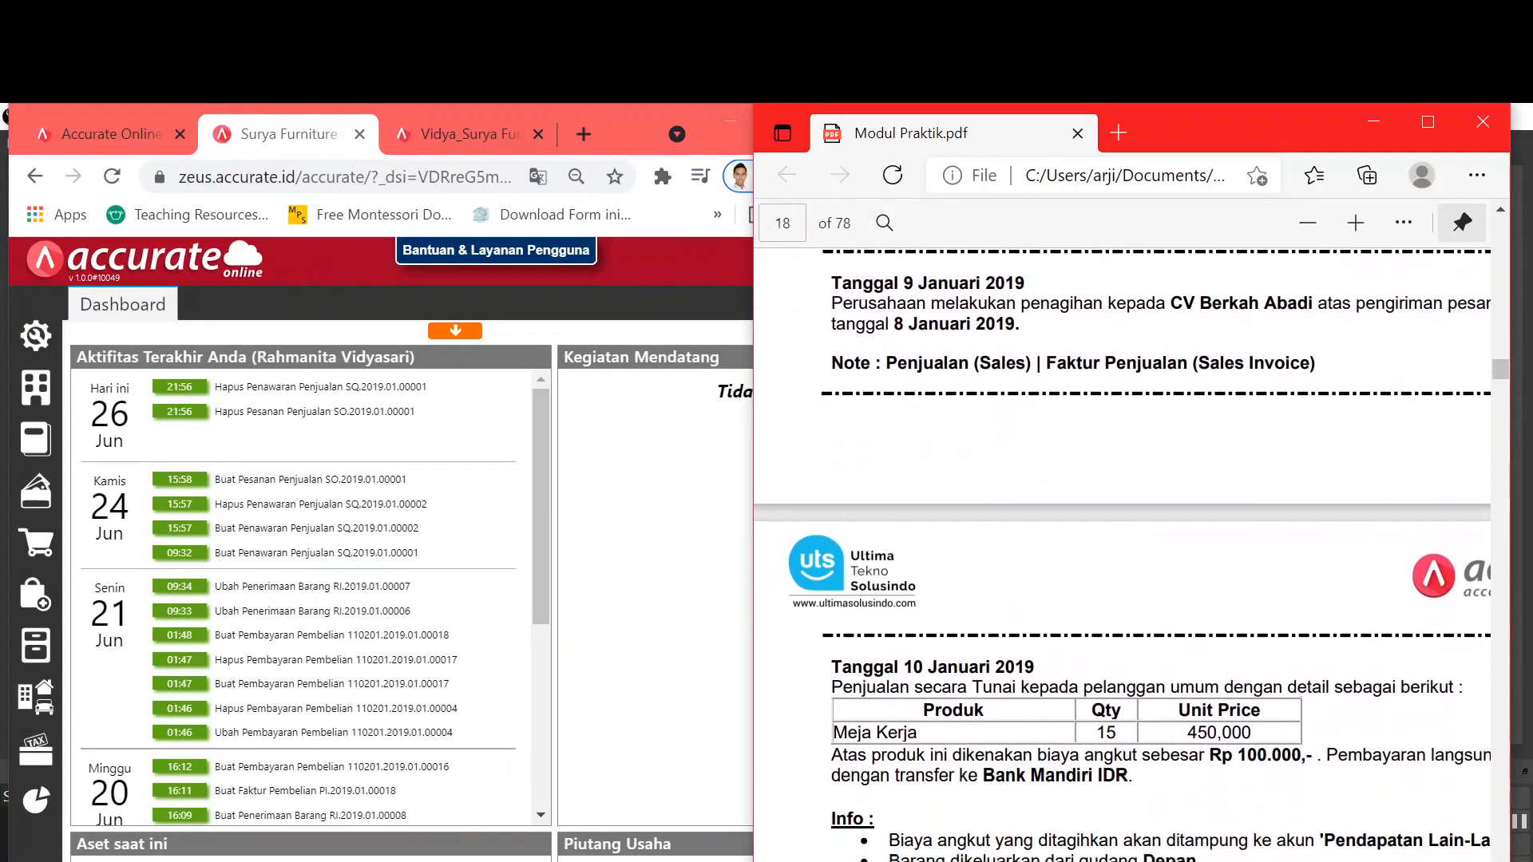
scroll(1128, 555, "right", 3)
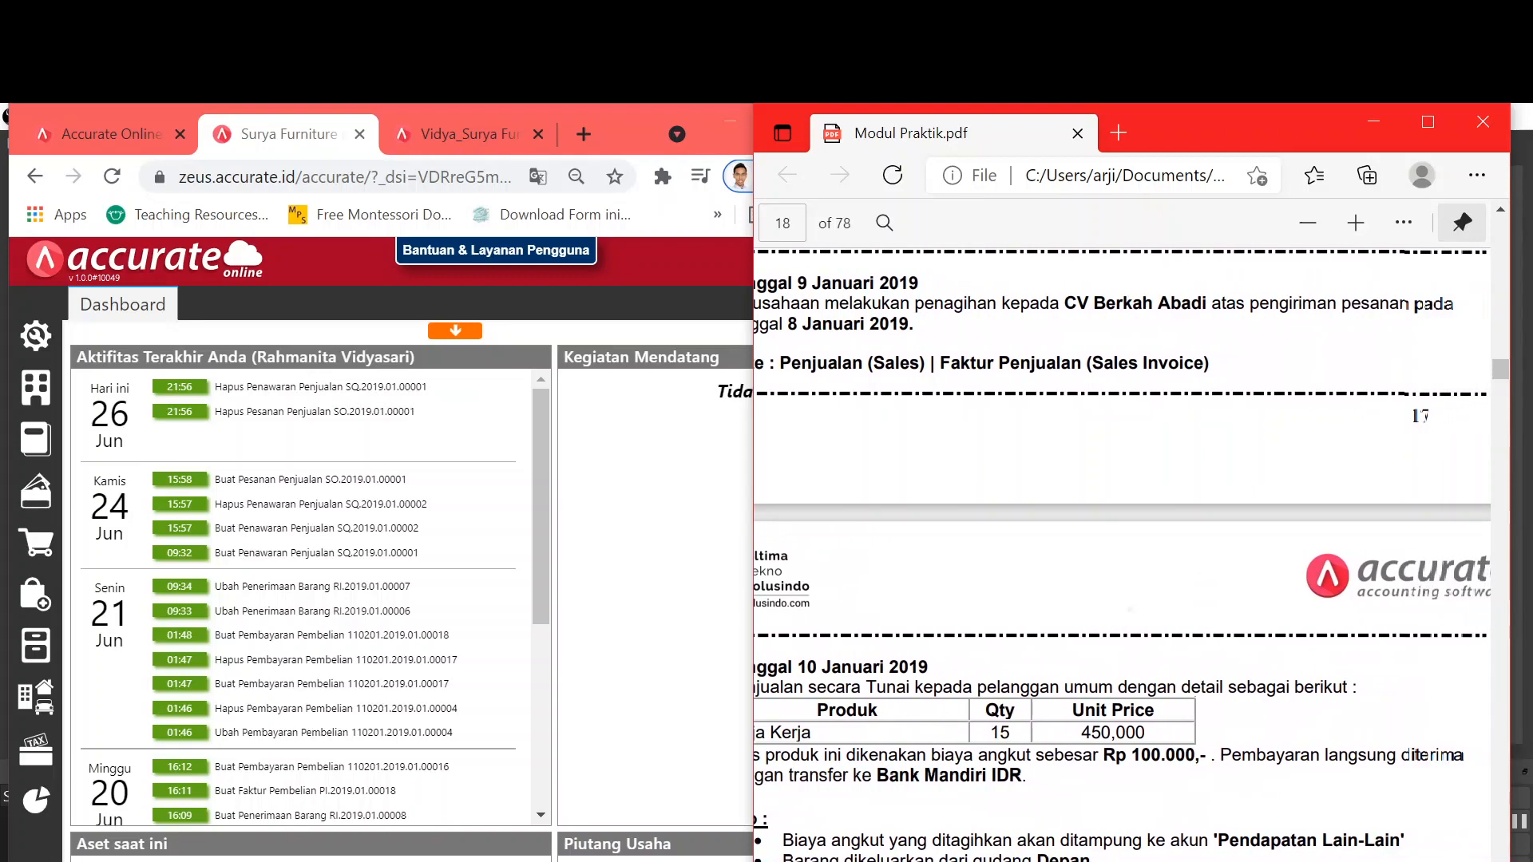
scroll(1128, 555, "left", 3)
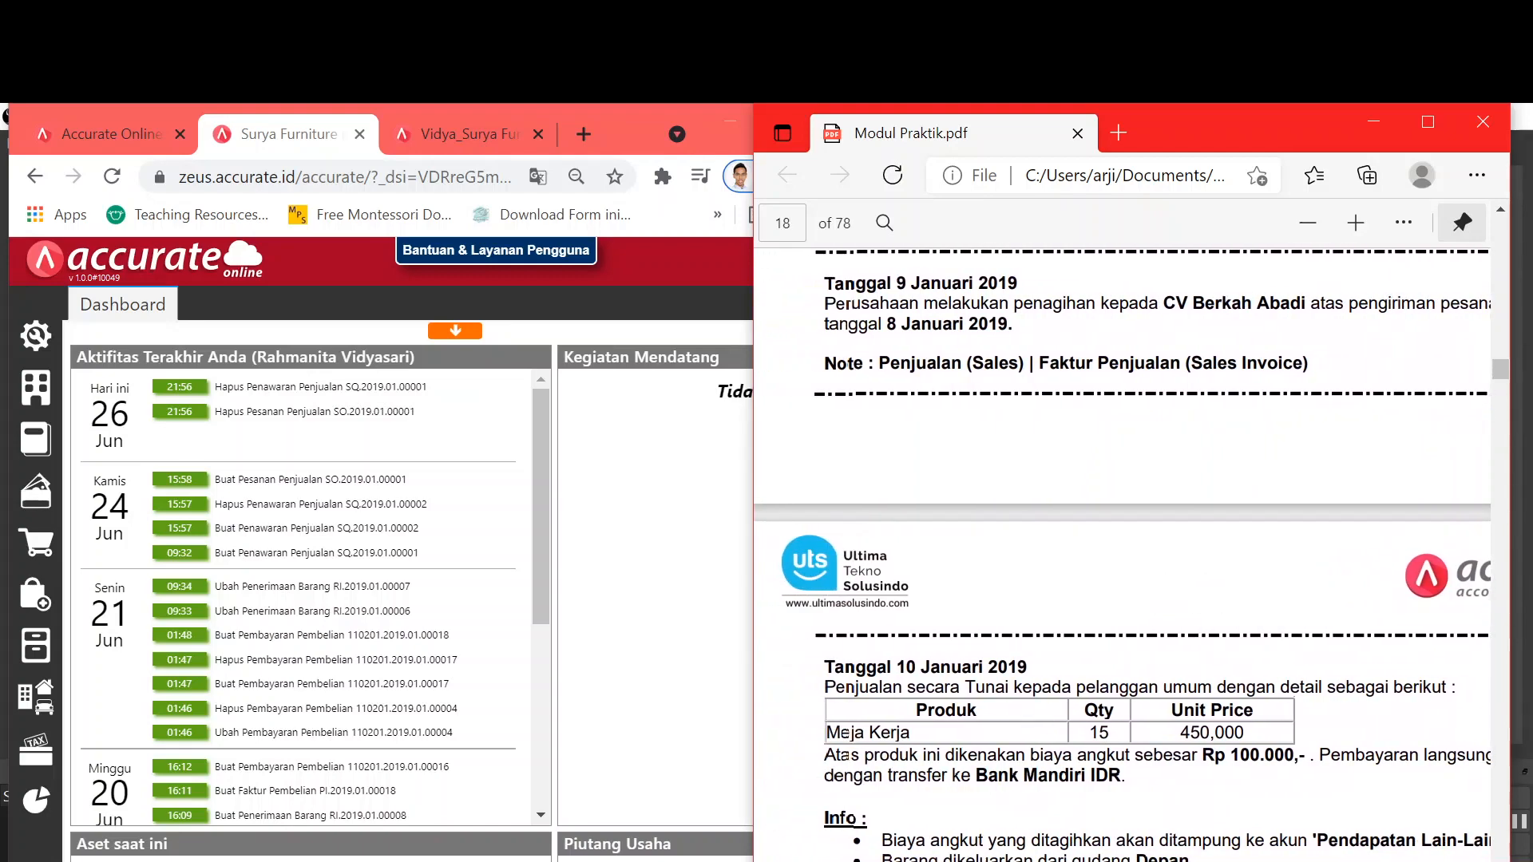
Step: Start a new sales invoice (Faktur Penjualan) for the customer CV Berkah Abadi
left_click(36, 545)
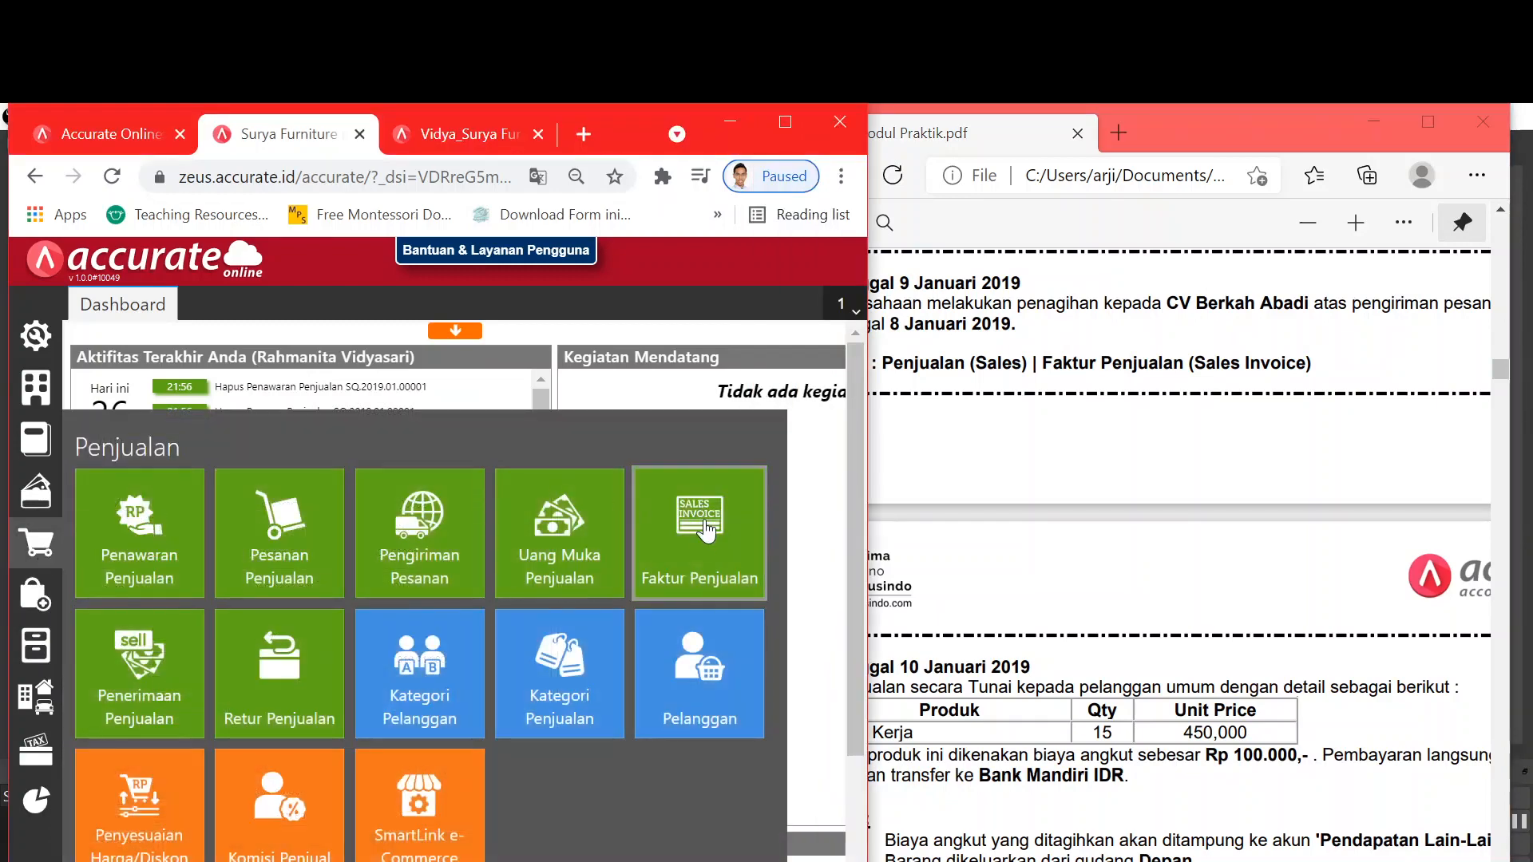
left_click(705, 537)
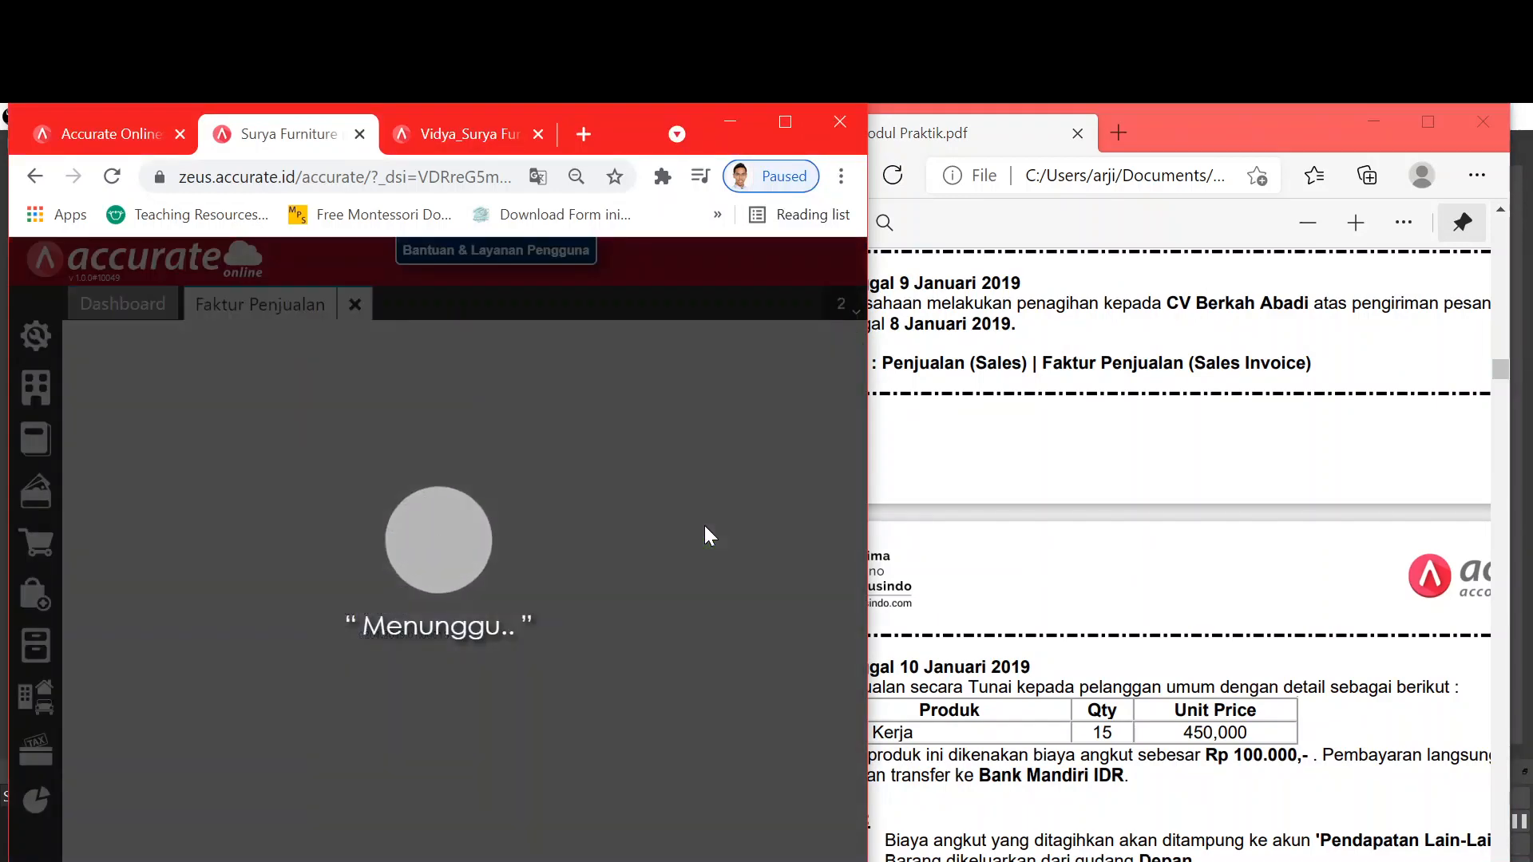
left_click(371, 391)
type("v")
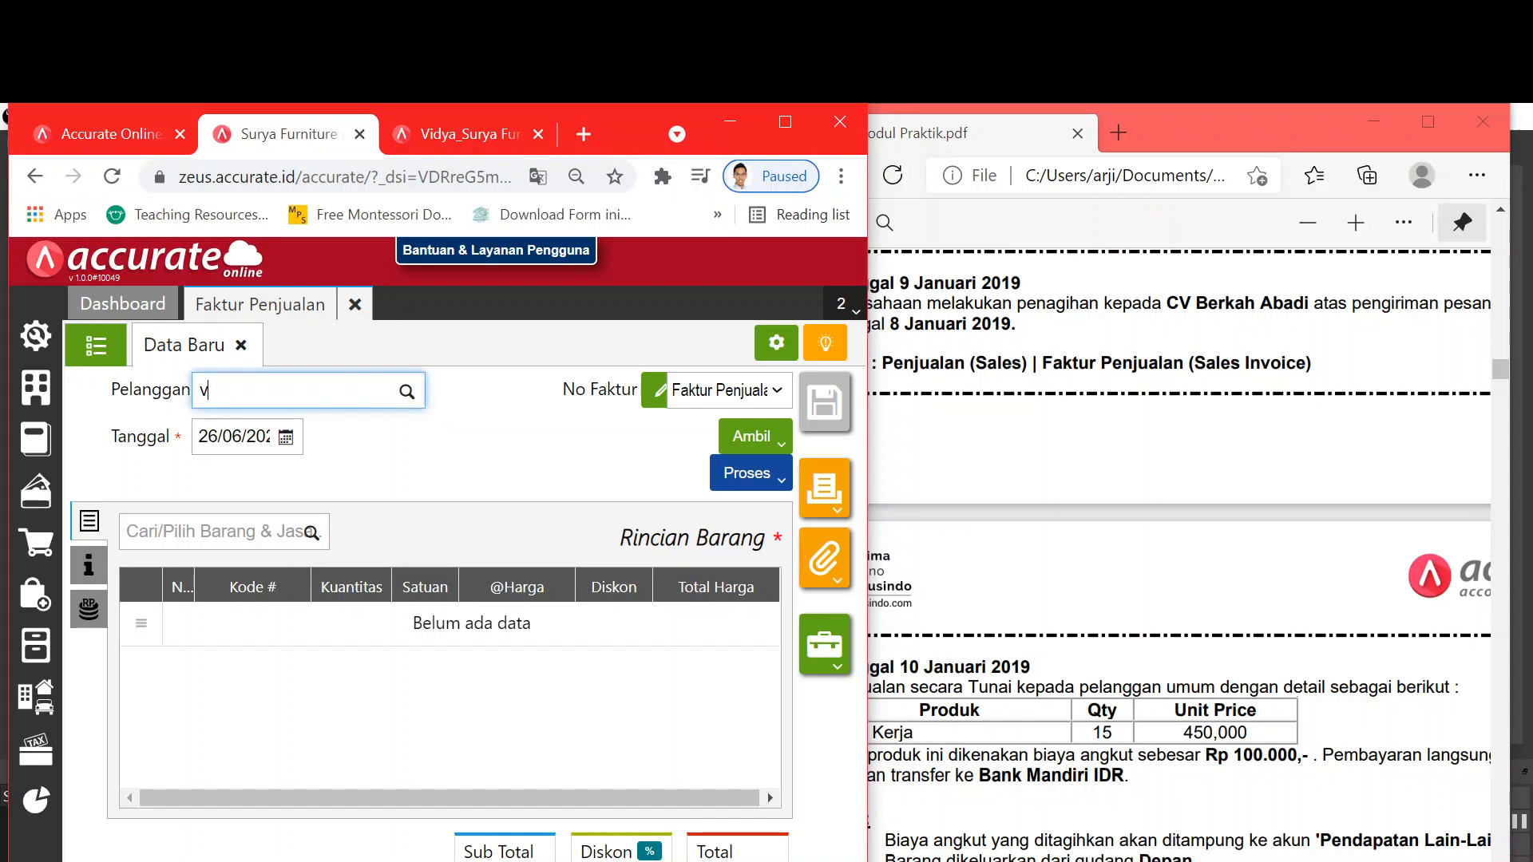
key("BackSpace")
type("ber")
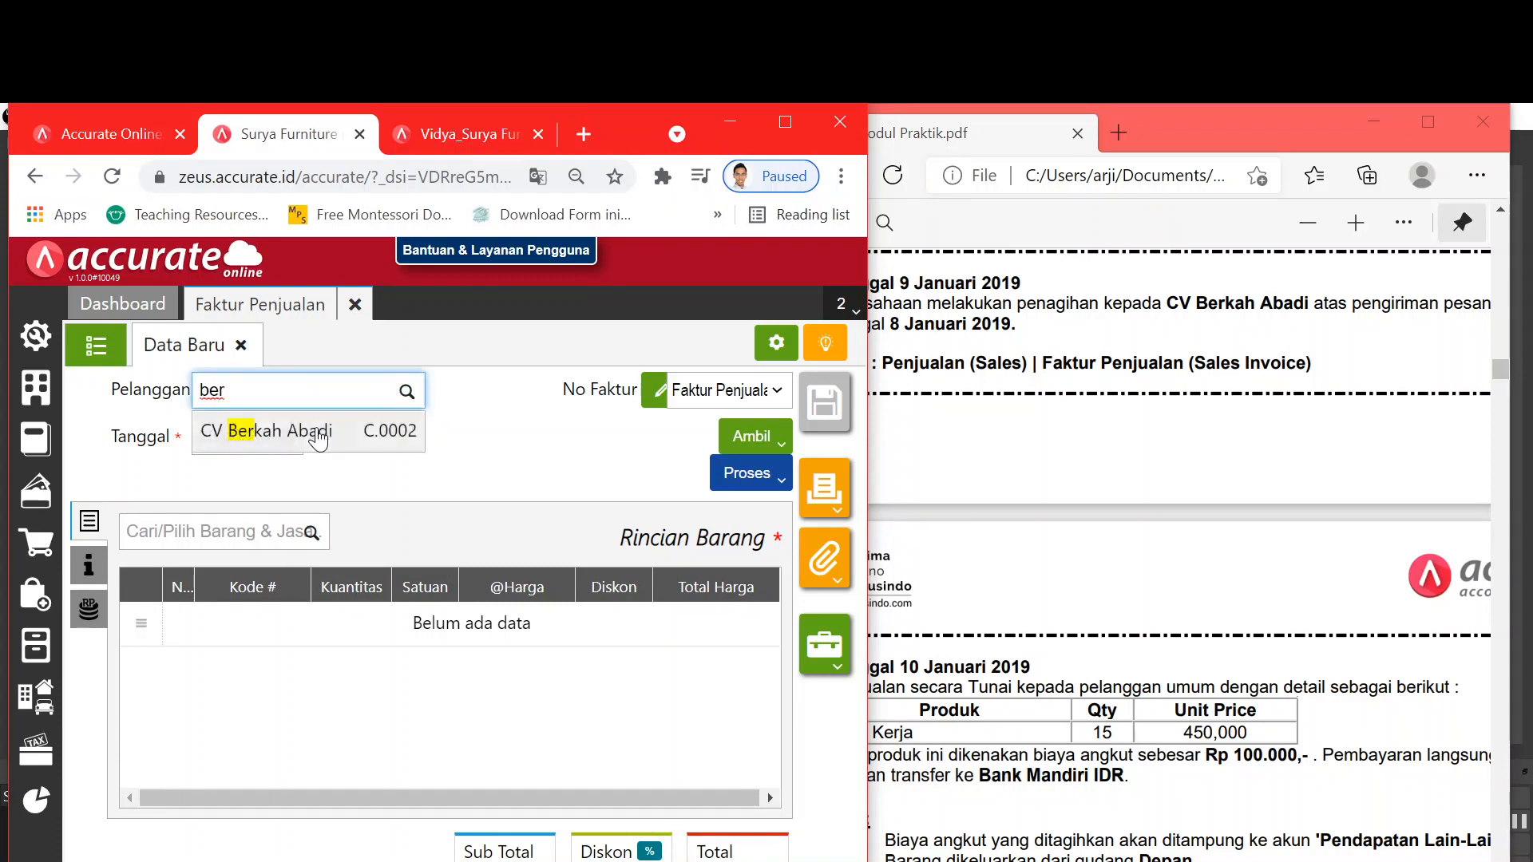
left_click(316, 436)
Step: Set the CV Berkah Abadi invoice's date (Tanggal) to 09/01/2019
left_click(285, 437)
type("0")
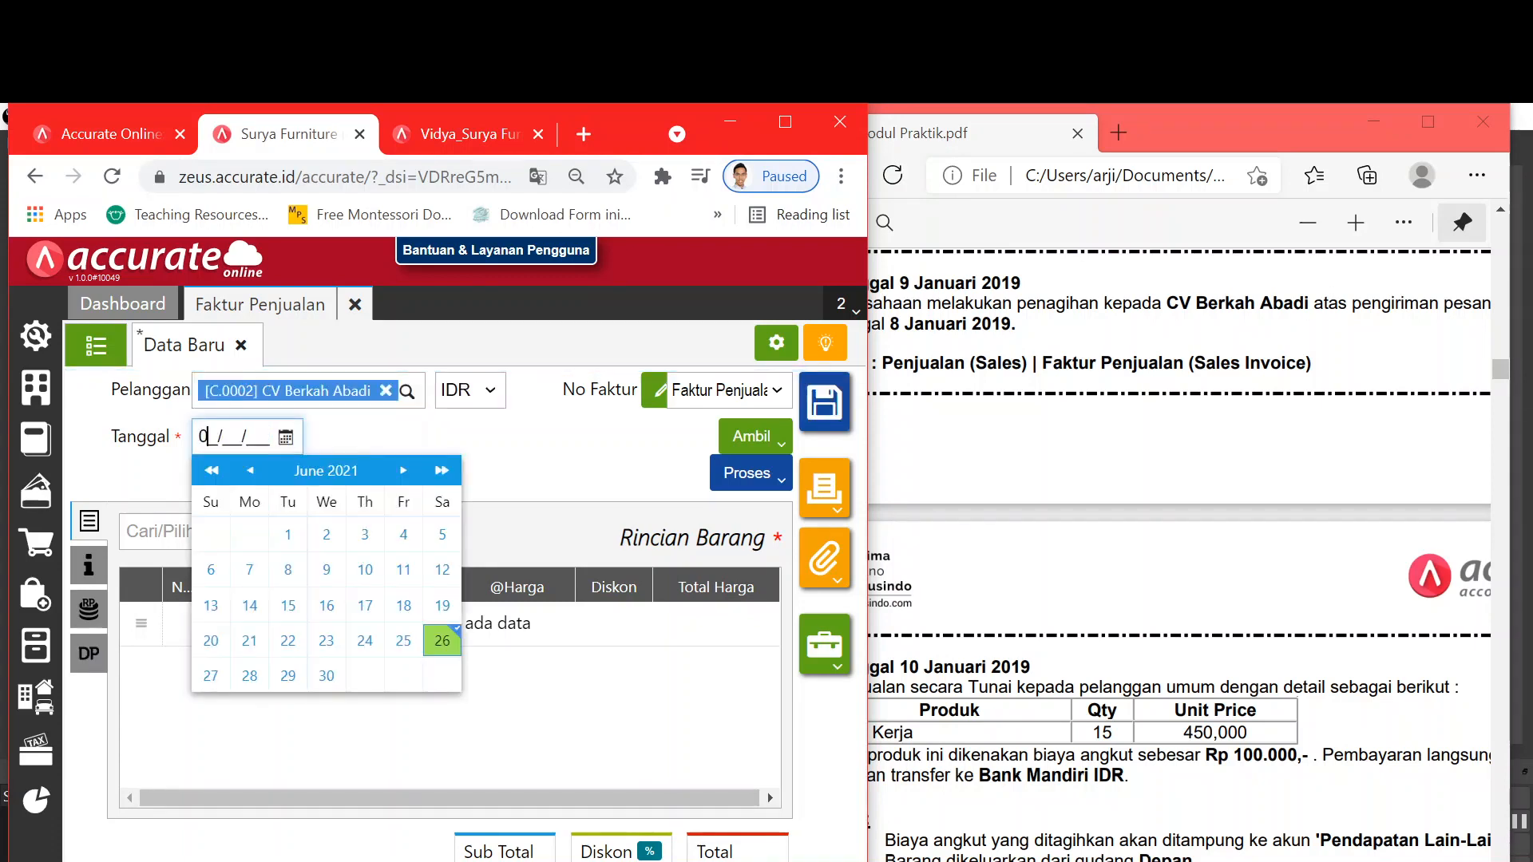
type("901201")
type("9/01/20")
key("Tab")
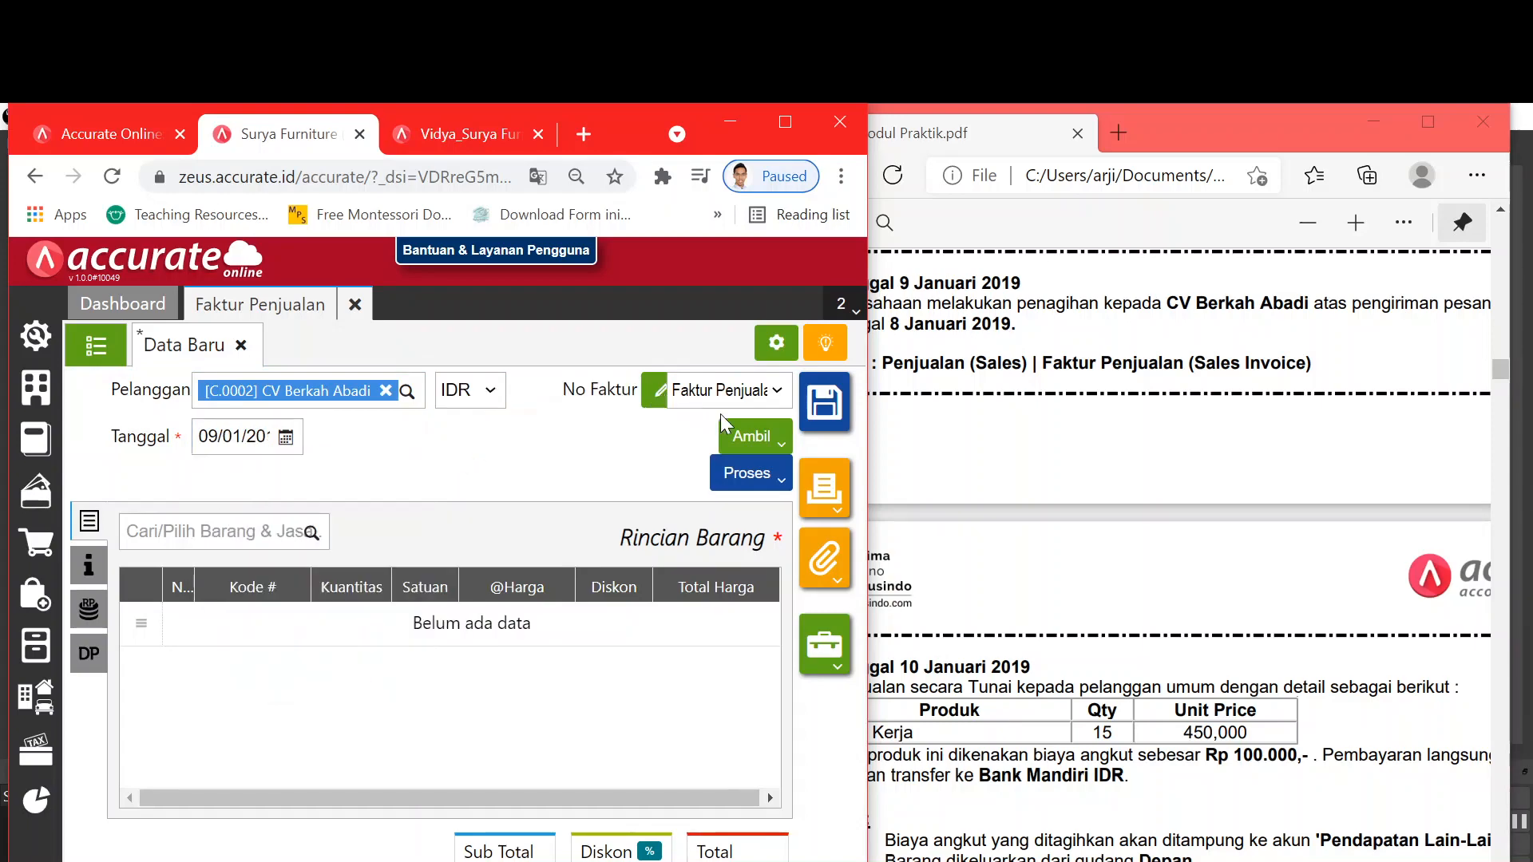
Step: Copy all items from CV Berkah Abadi's 08/01/2019 delivery (Pengiriman) into the sales invoice
left_click(785, 132)
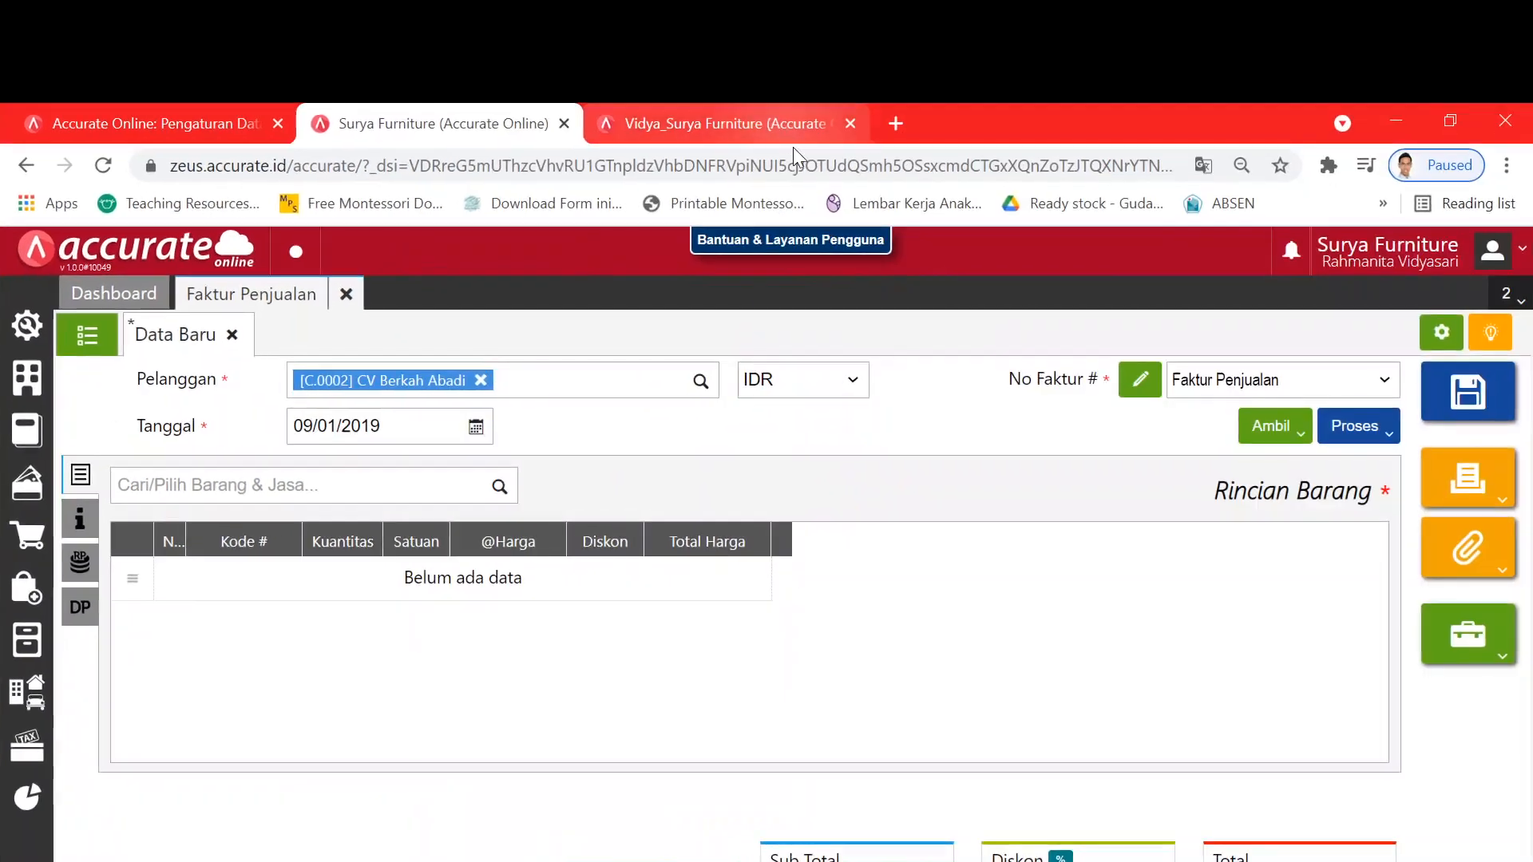
left_click(1287, 431)
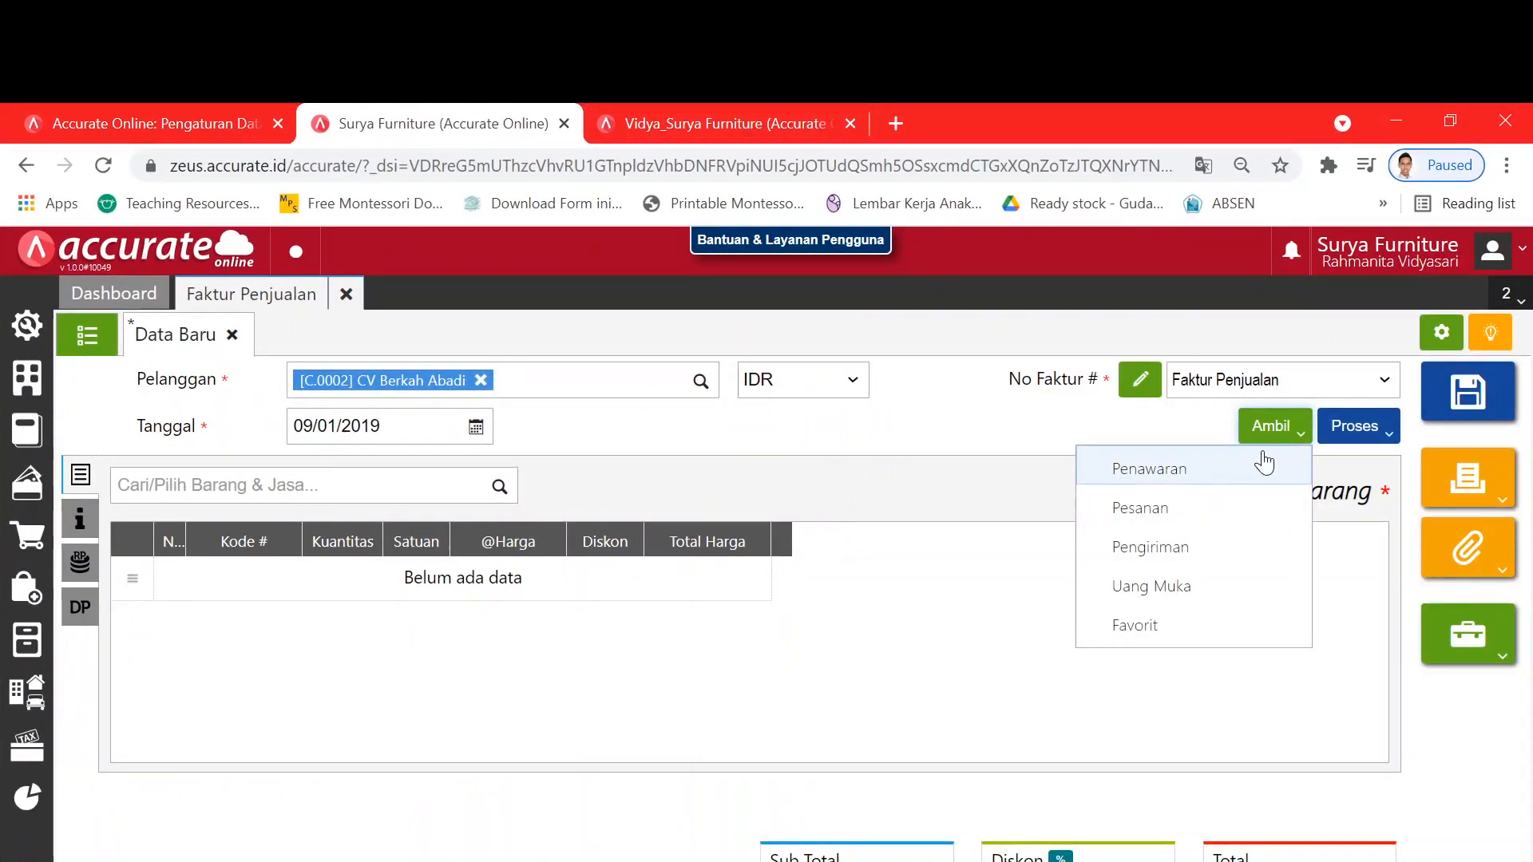
left_click(1228, 548)
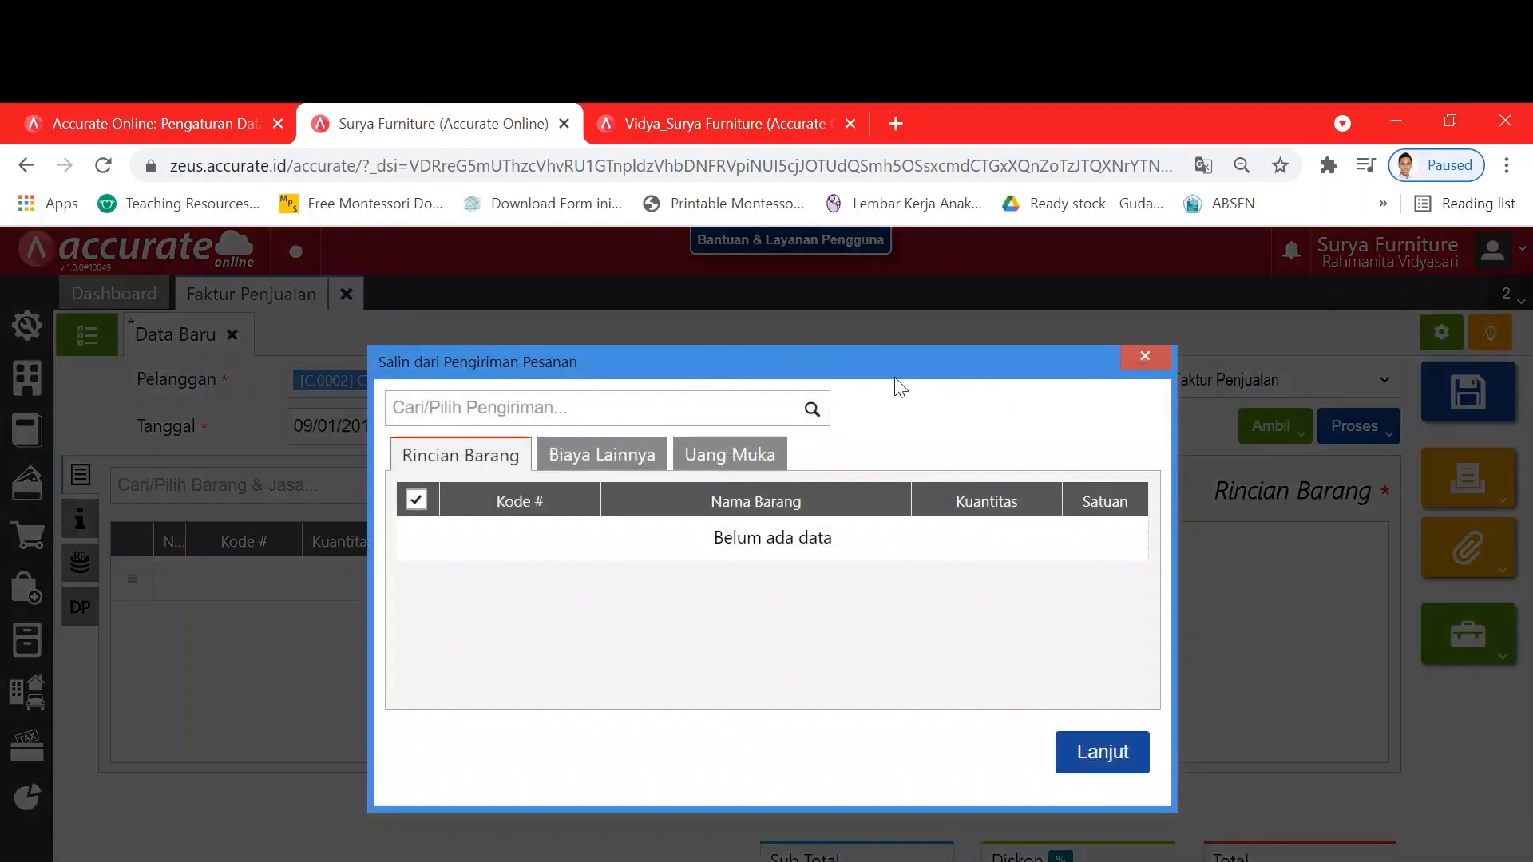
left_click(808, 425)
left_click(794, 478)
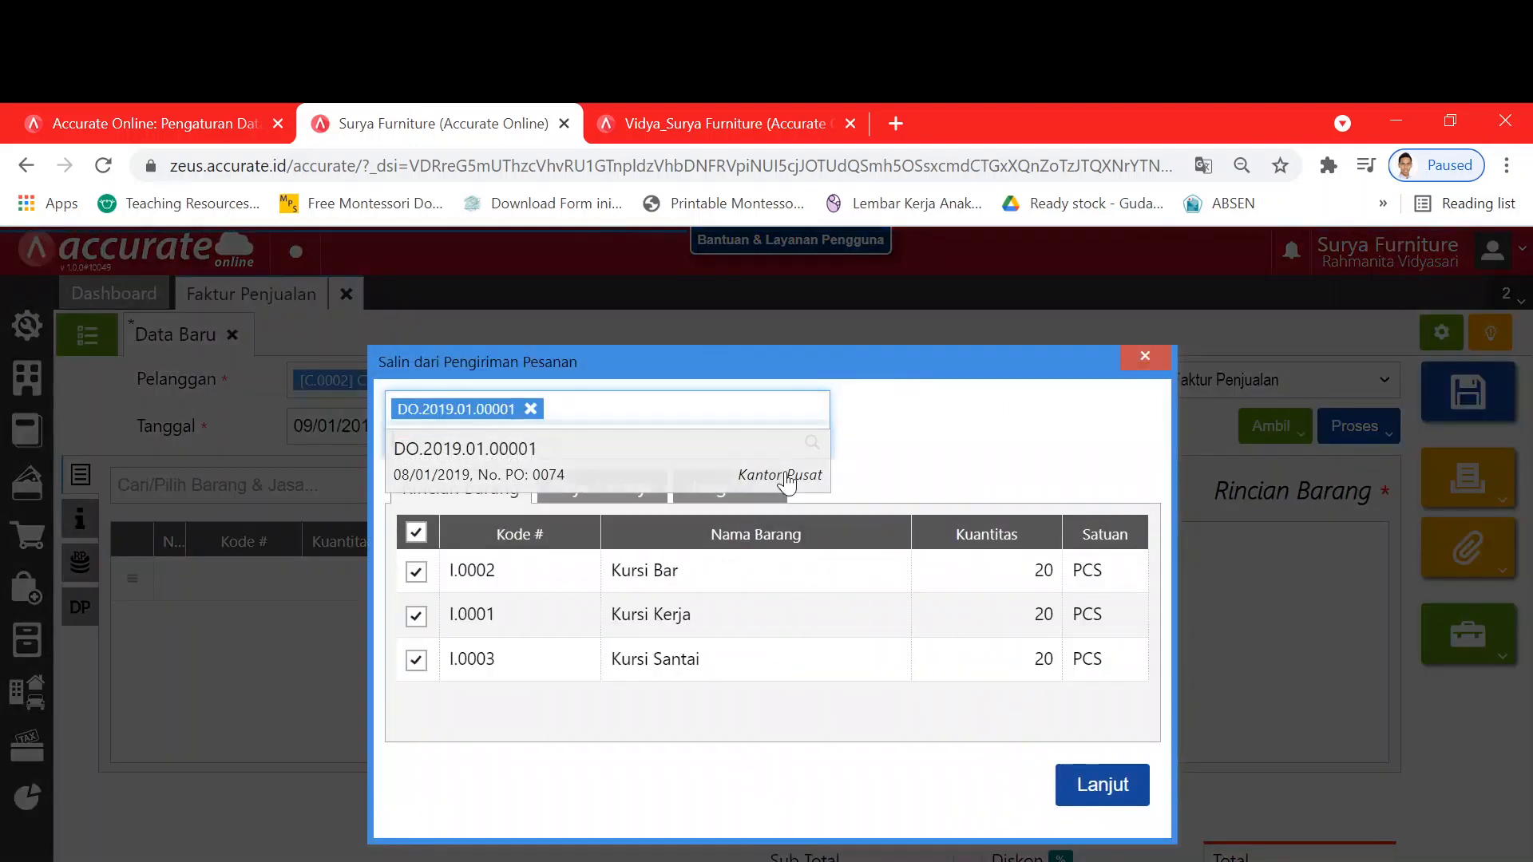
left_click(1081, 782)
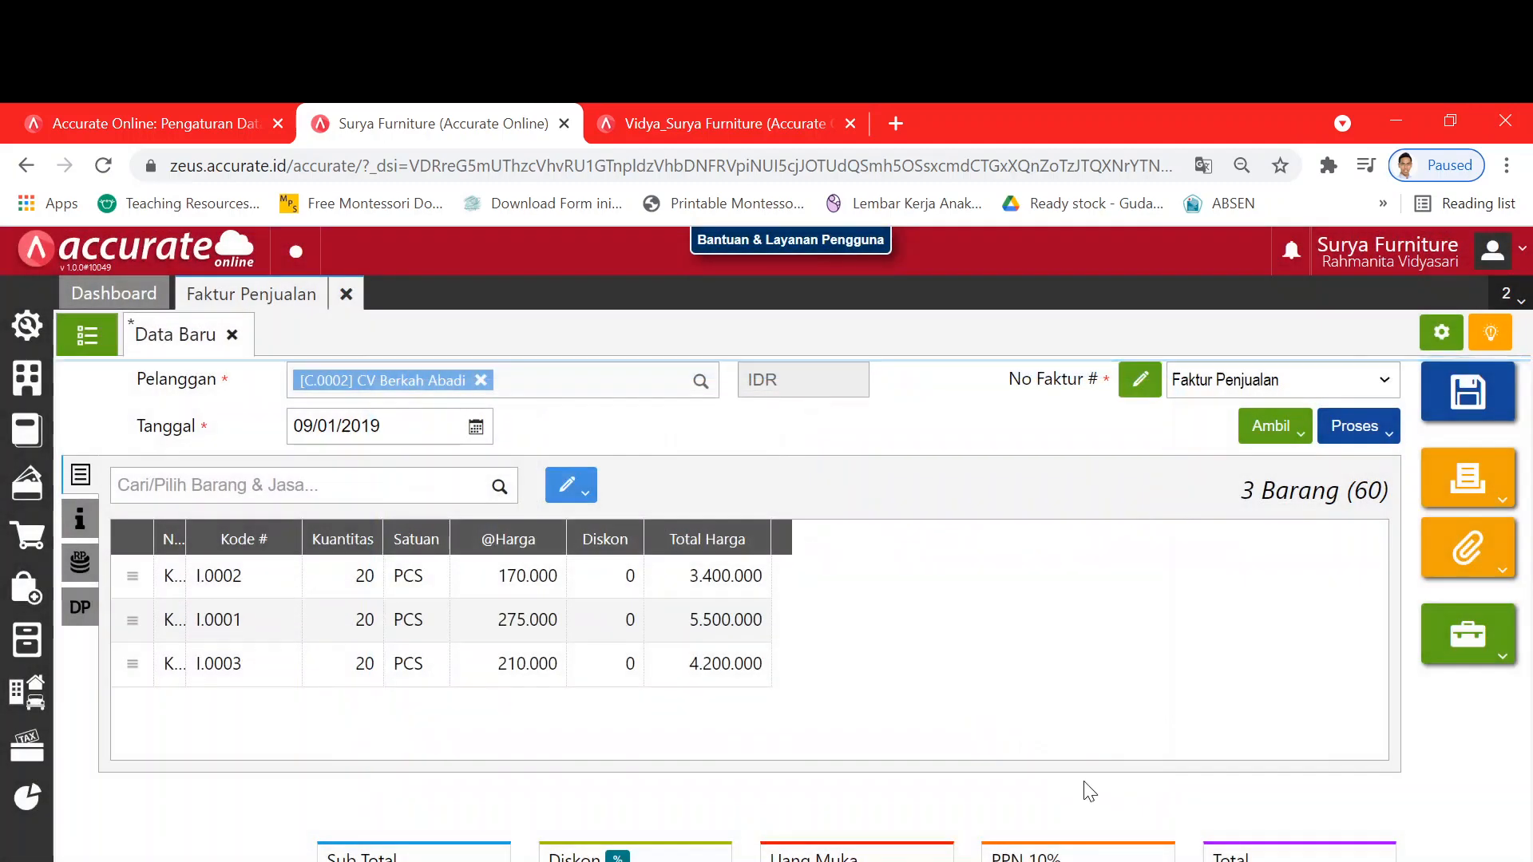
Step: Review the invoice's additional information (Info lainnya), other costs (Biaya Lainnya) and down payment (Uang Muka)
left_click(80, 520)
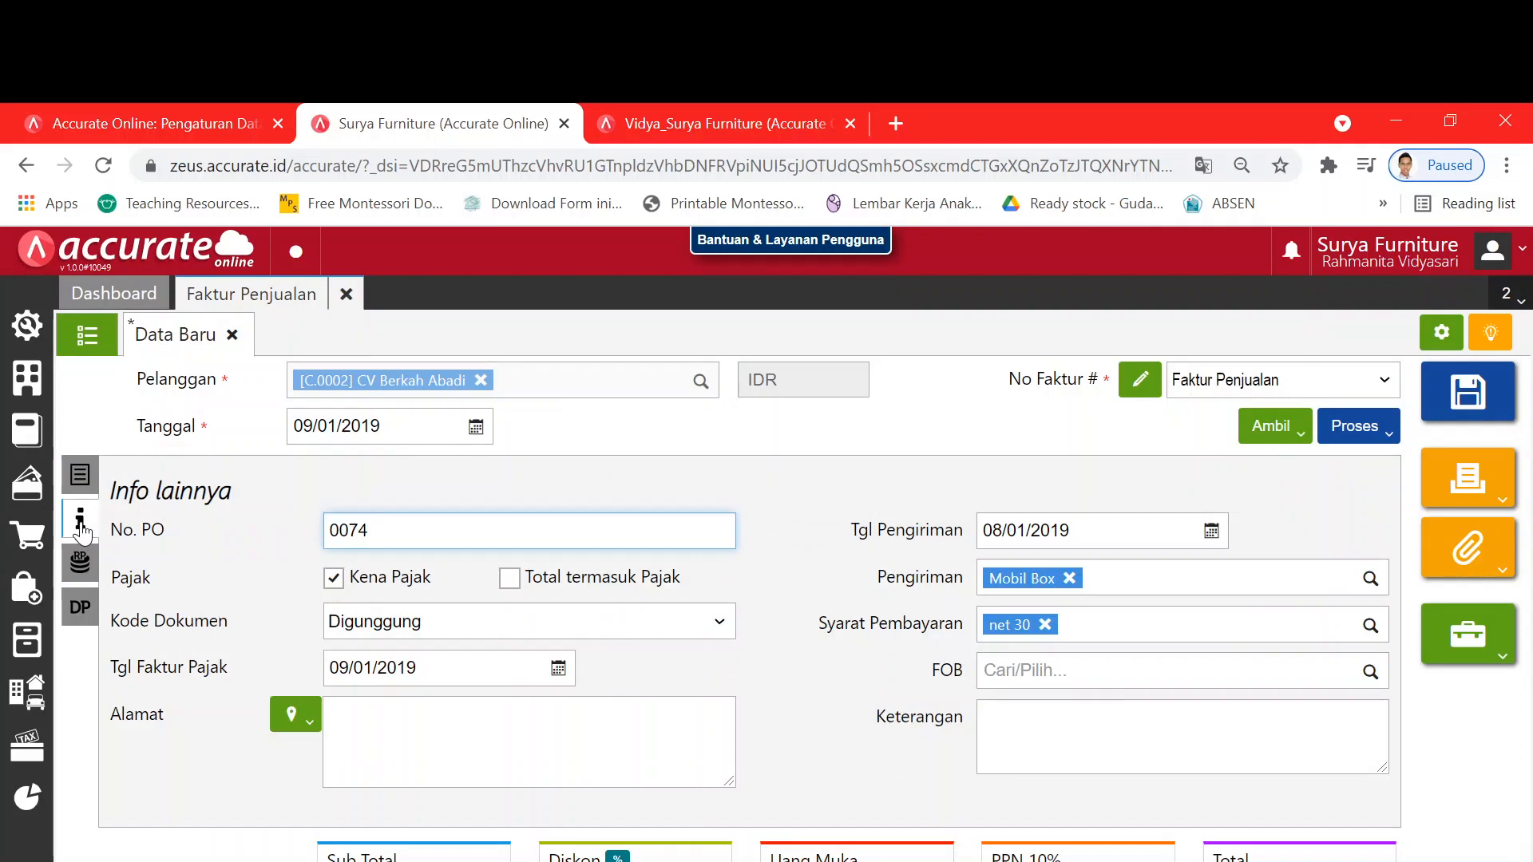
left_click(79, 564)
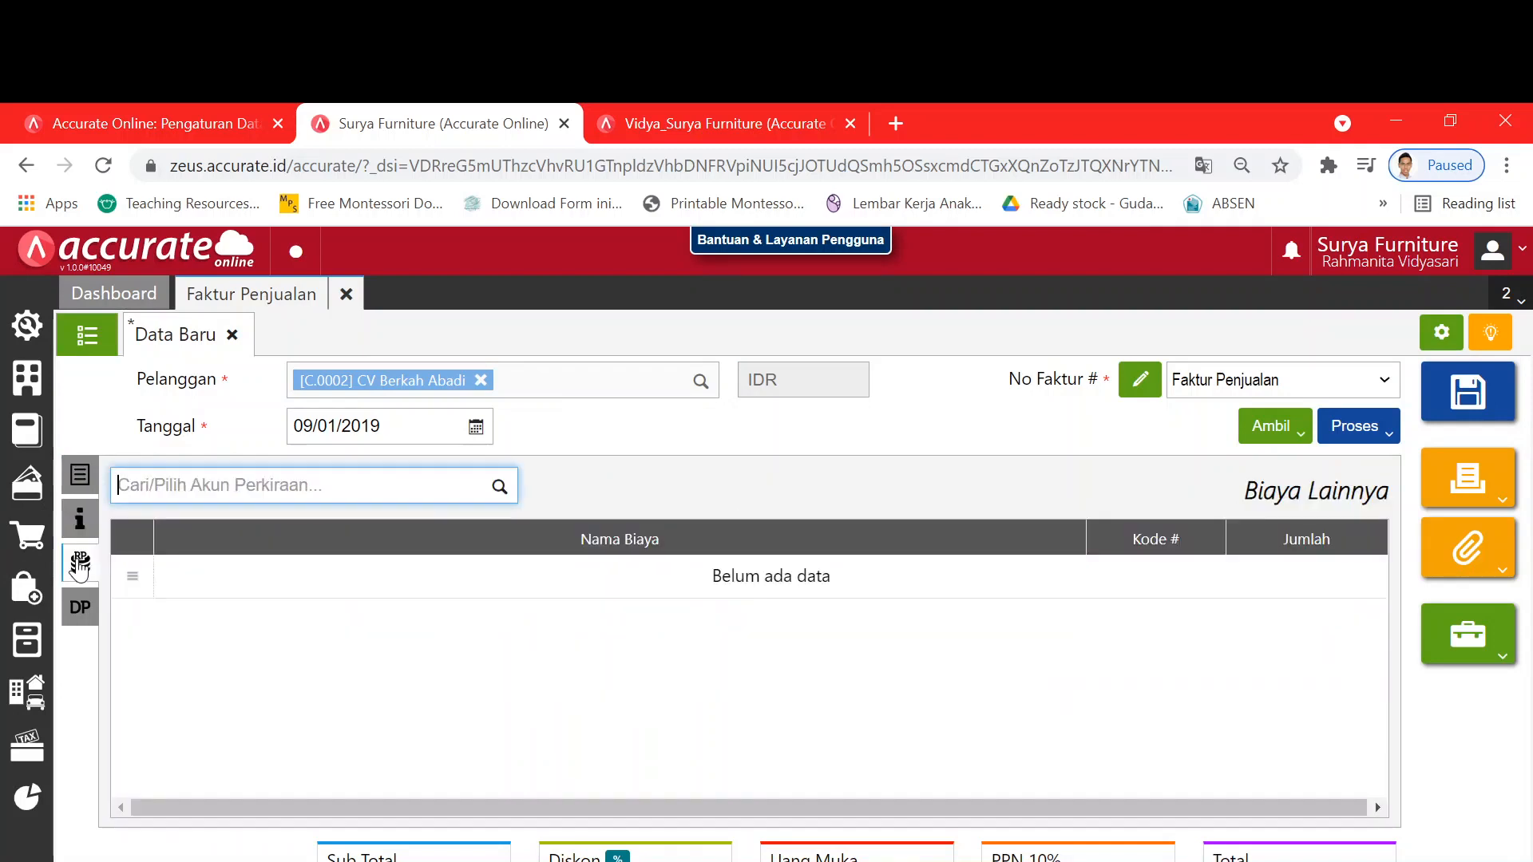
left_click(80, 606)
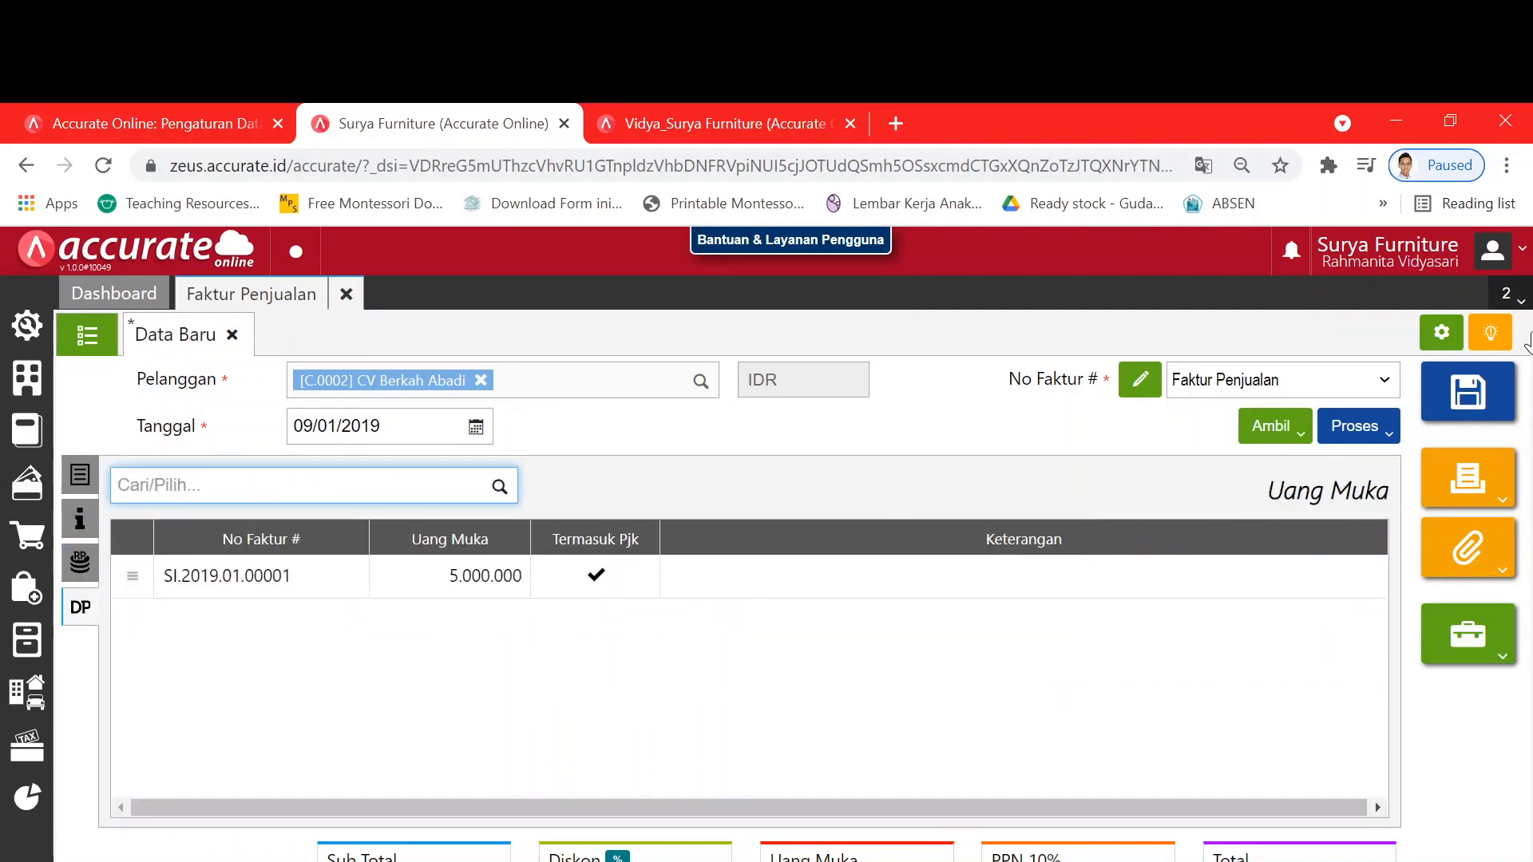
Step: Save the CV Berkah Abadi sales invoice and close the Faktur Penjualan form
left_click(1461, 395)
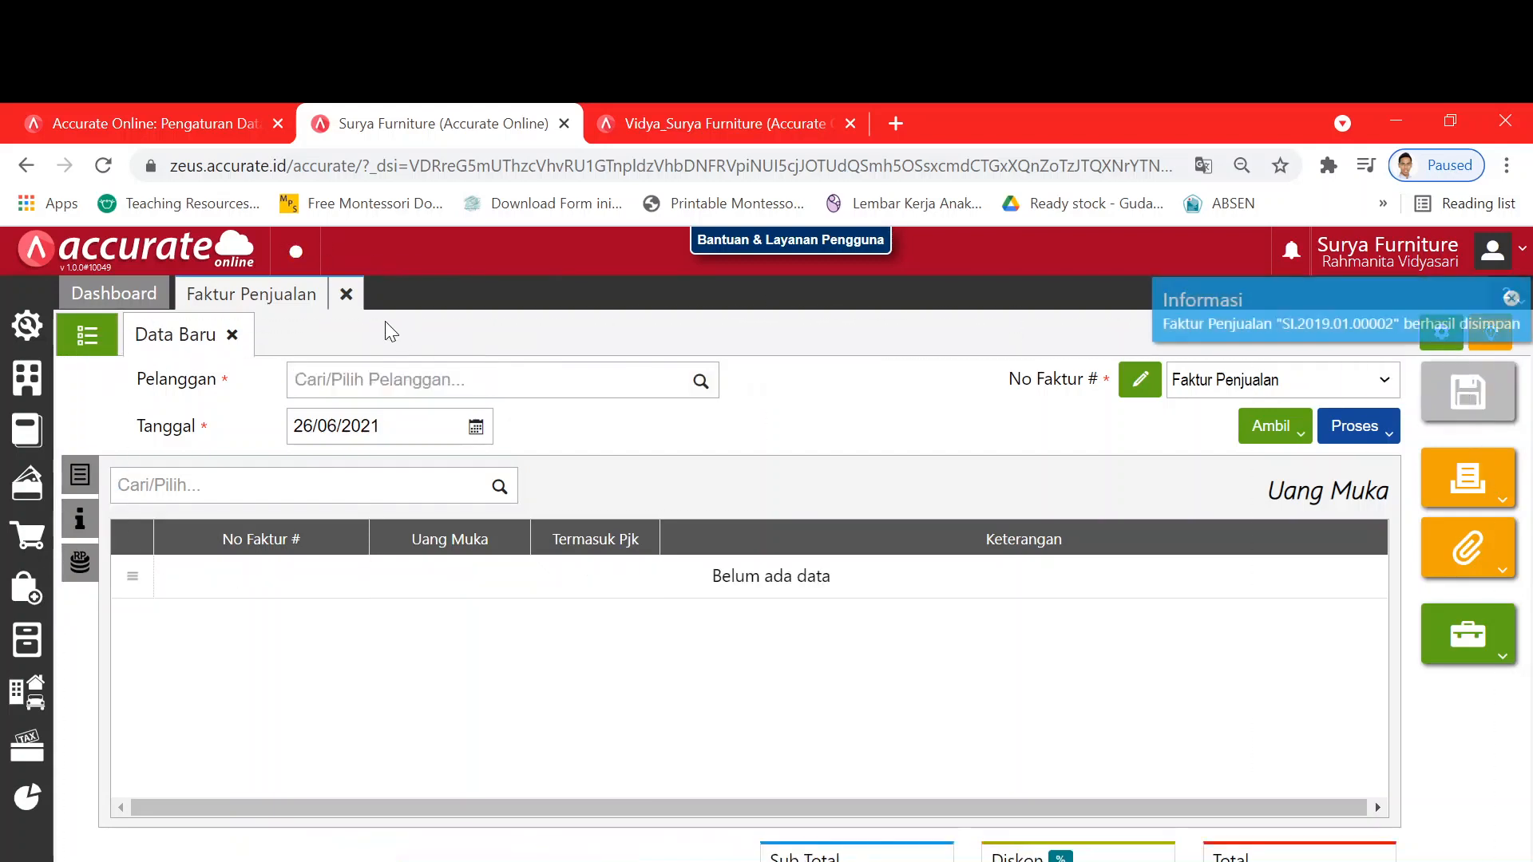
left_click(1511, 301)
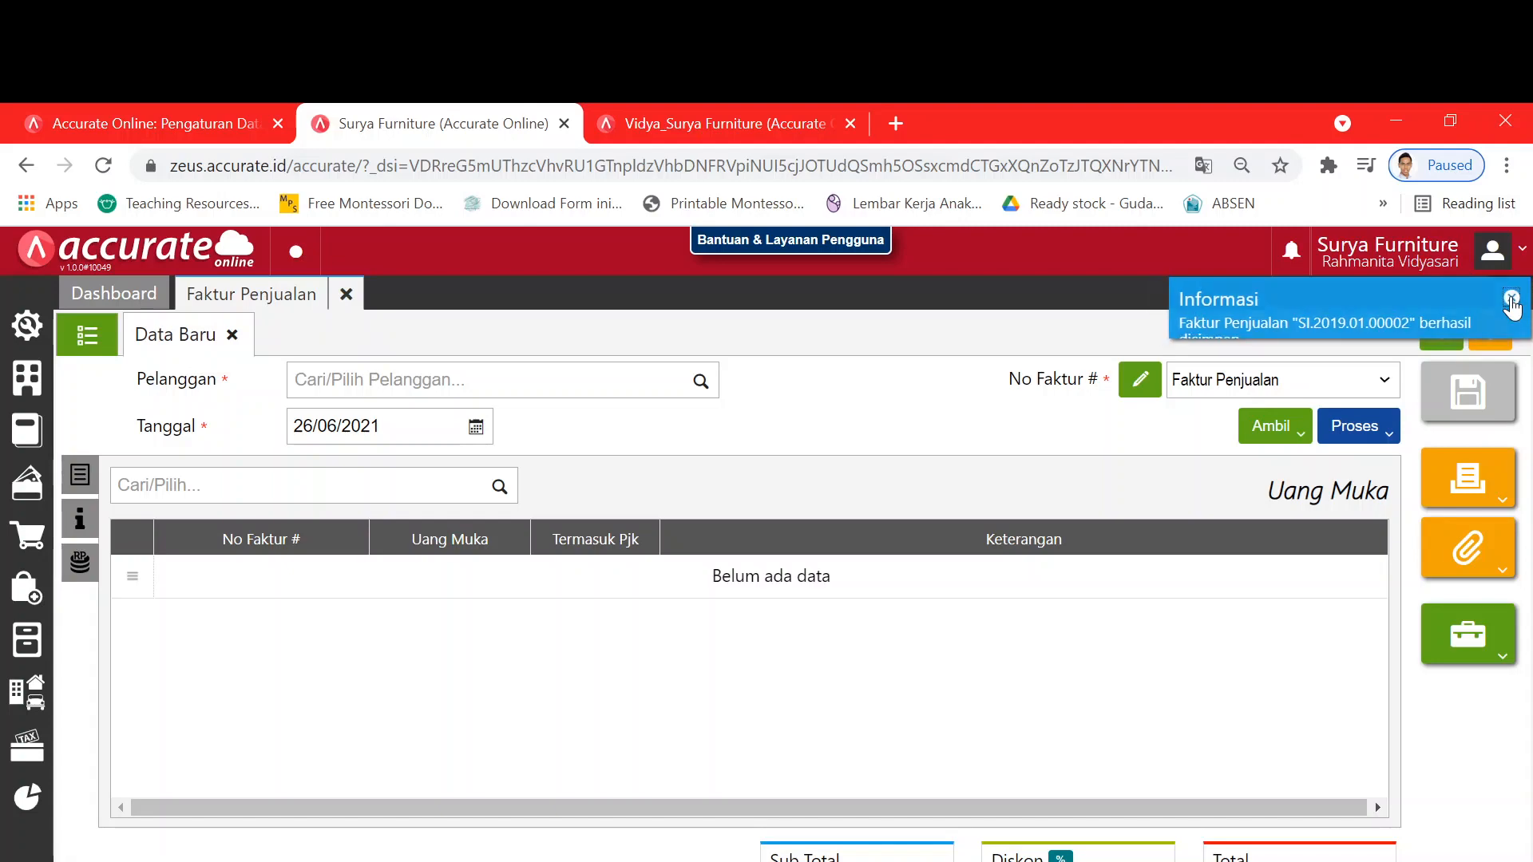
left_click(346, 295)
Step: Read the 10 January 2019 cash sale details in Modul Praktik.pdf, including product, freight cost, payment bank and warehouse
left_click(621, 860)
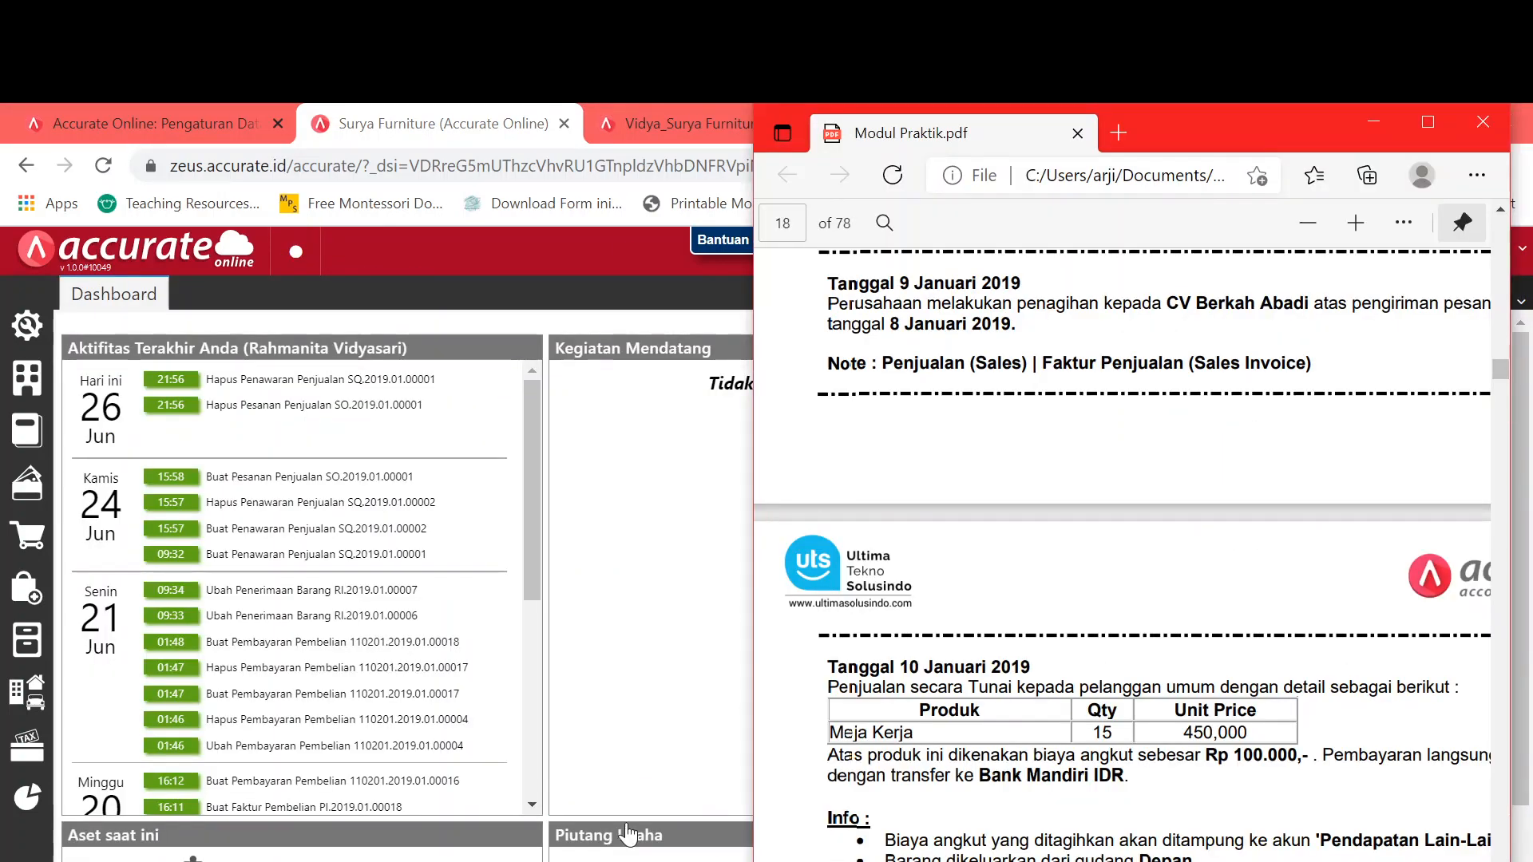
left_click(625, 666)
left_click(1450, 120)
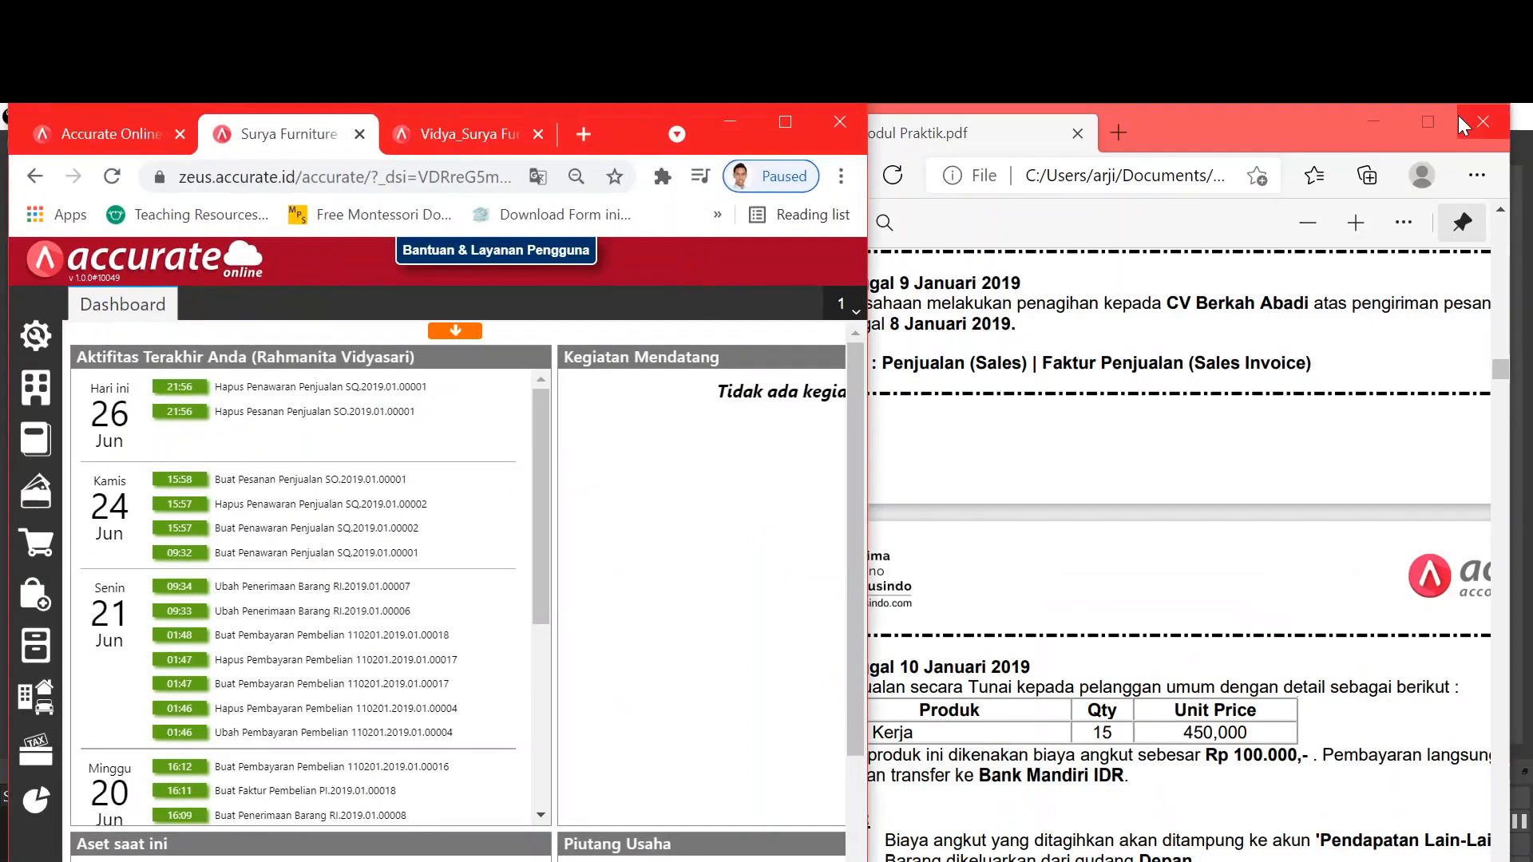
scroll(1045, 557, "down", 5)
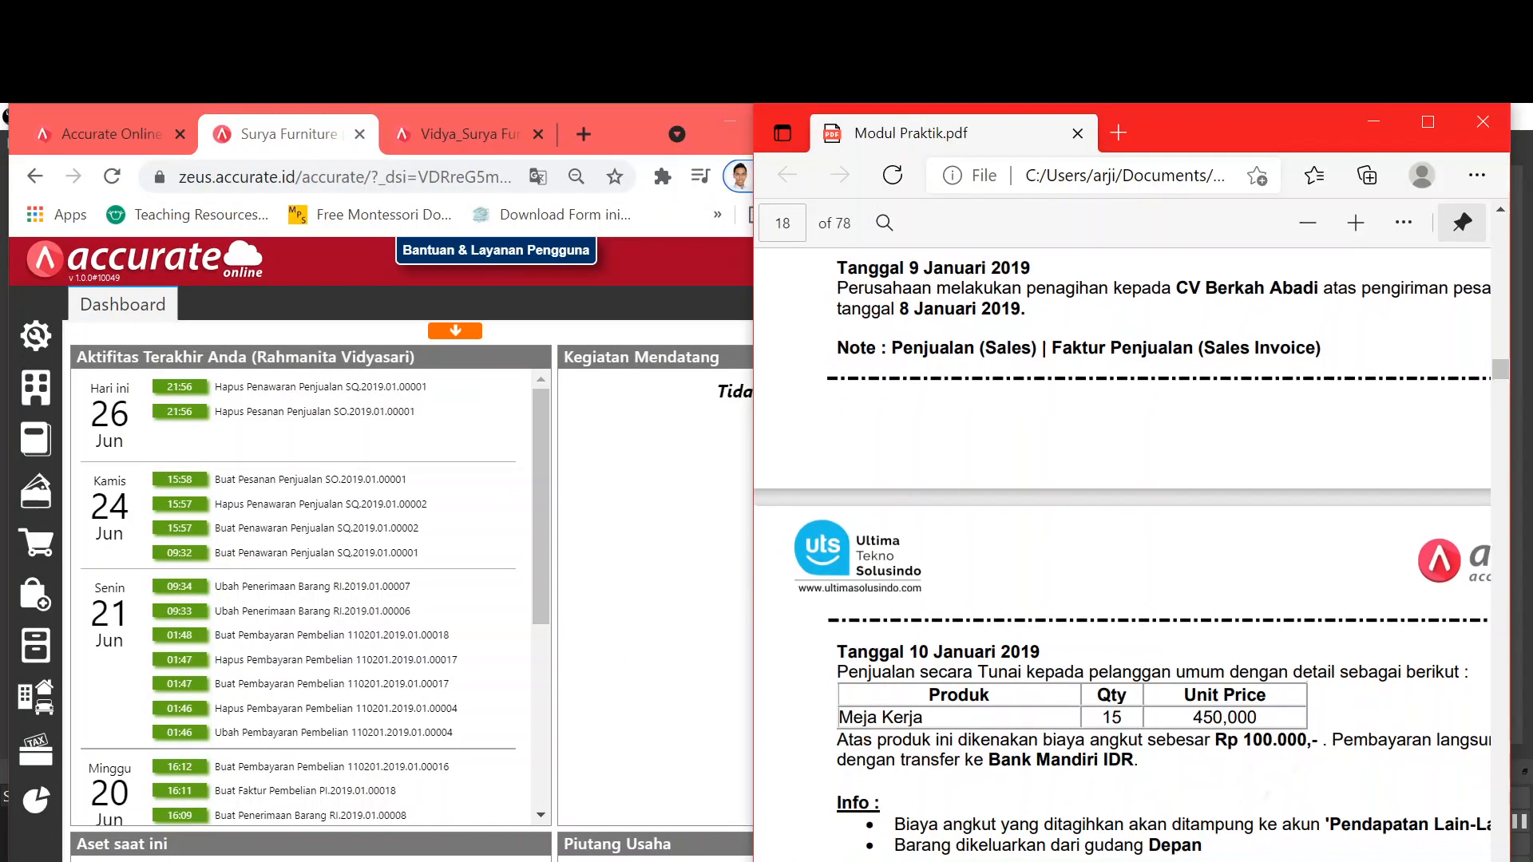
scroll(1159, 556, "up", 1)
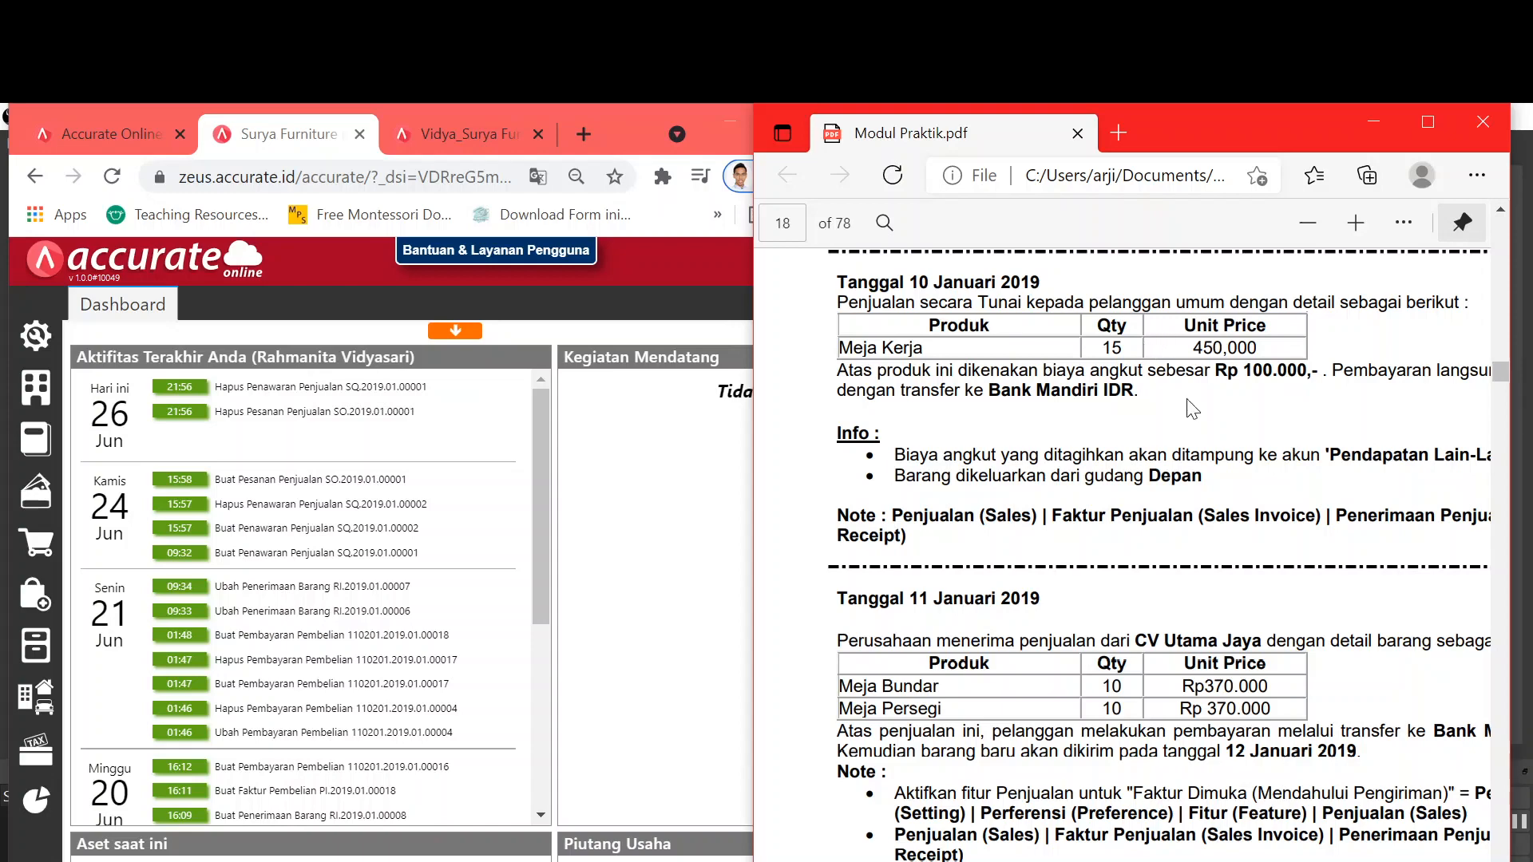
scroll(1142, 556, "right", 1)
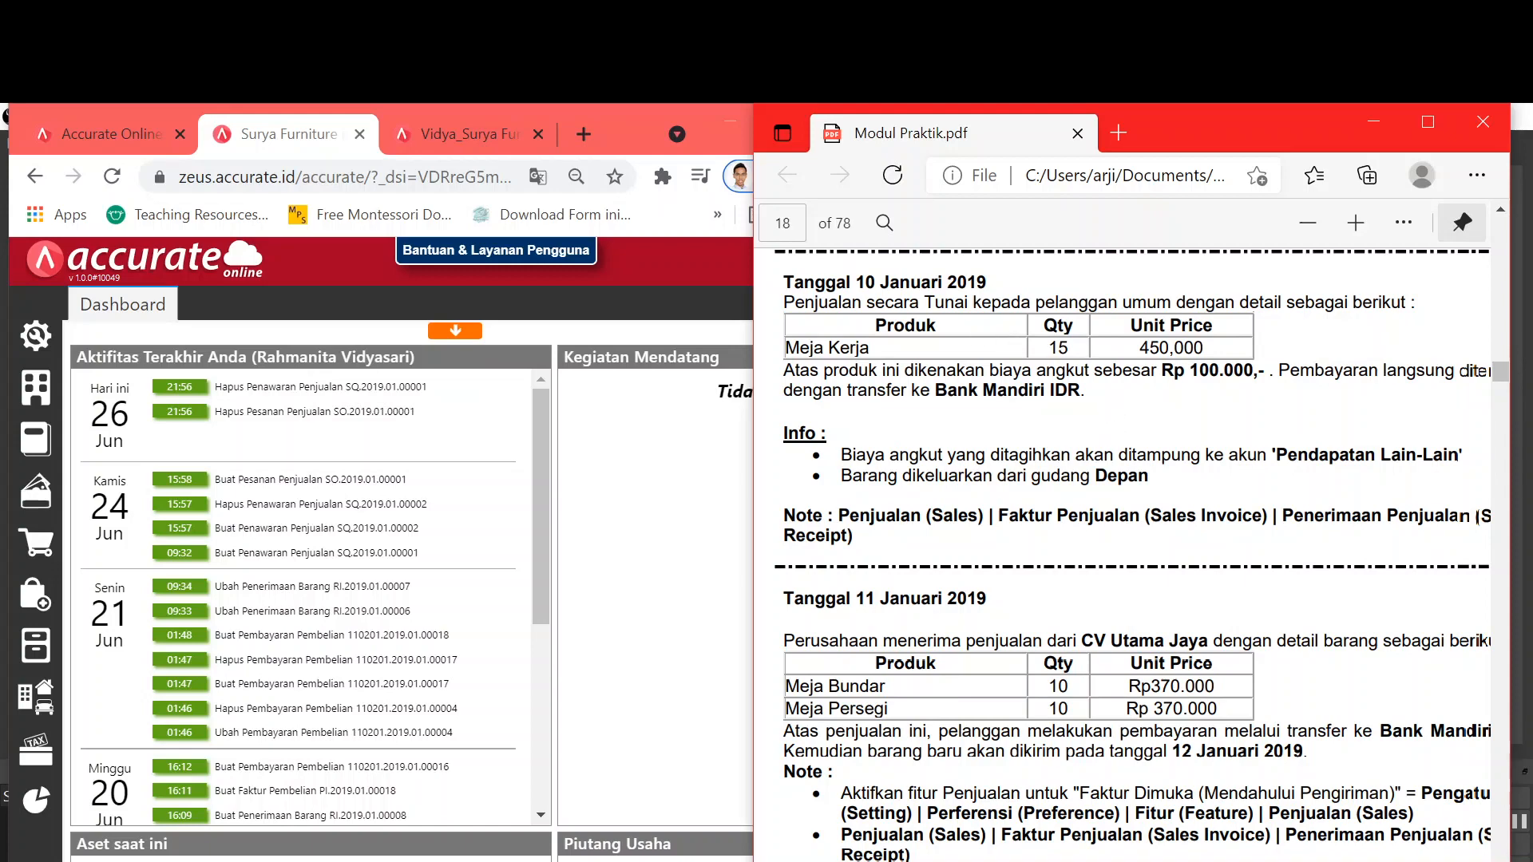
Step: Start a new sales invoice (Faktur Penjualan) for the customer Pelanggan Umum
left_click(55, 547)
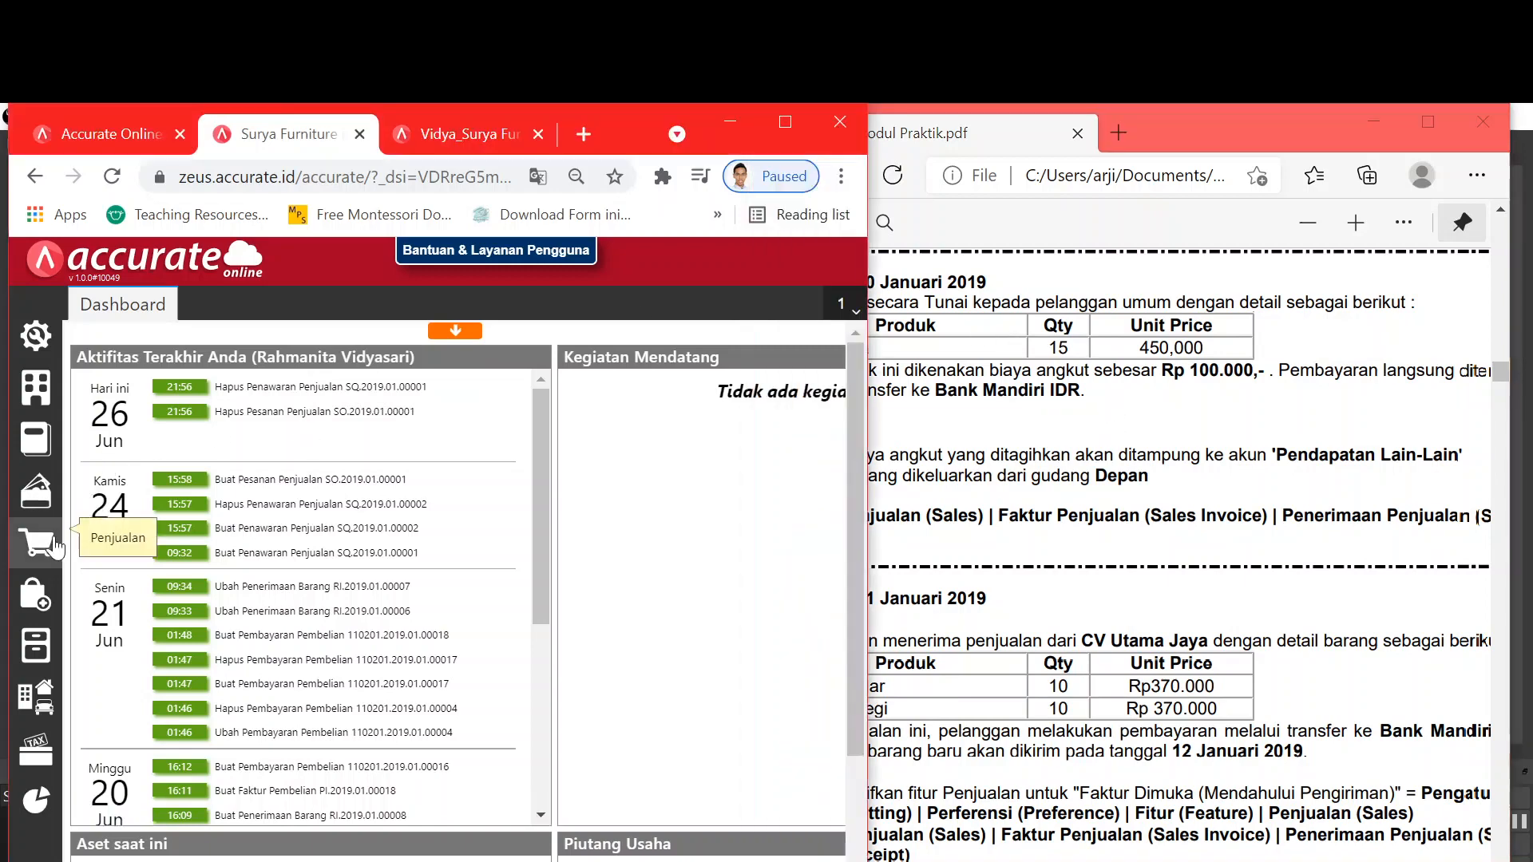
left_click(54, 547)
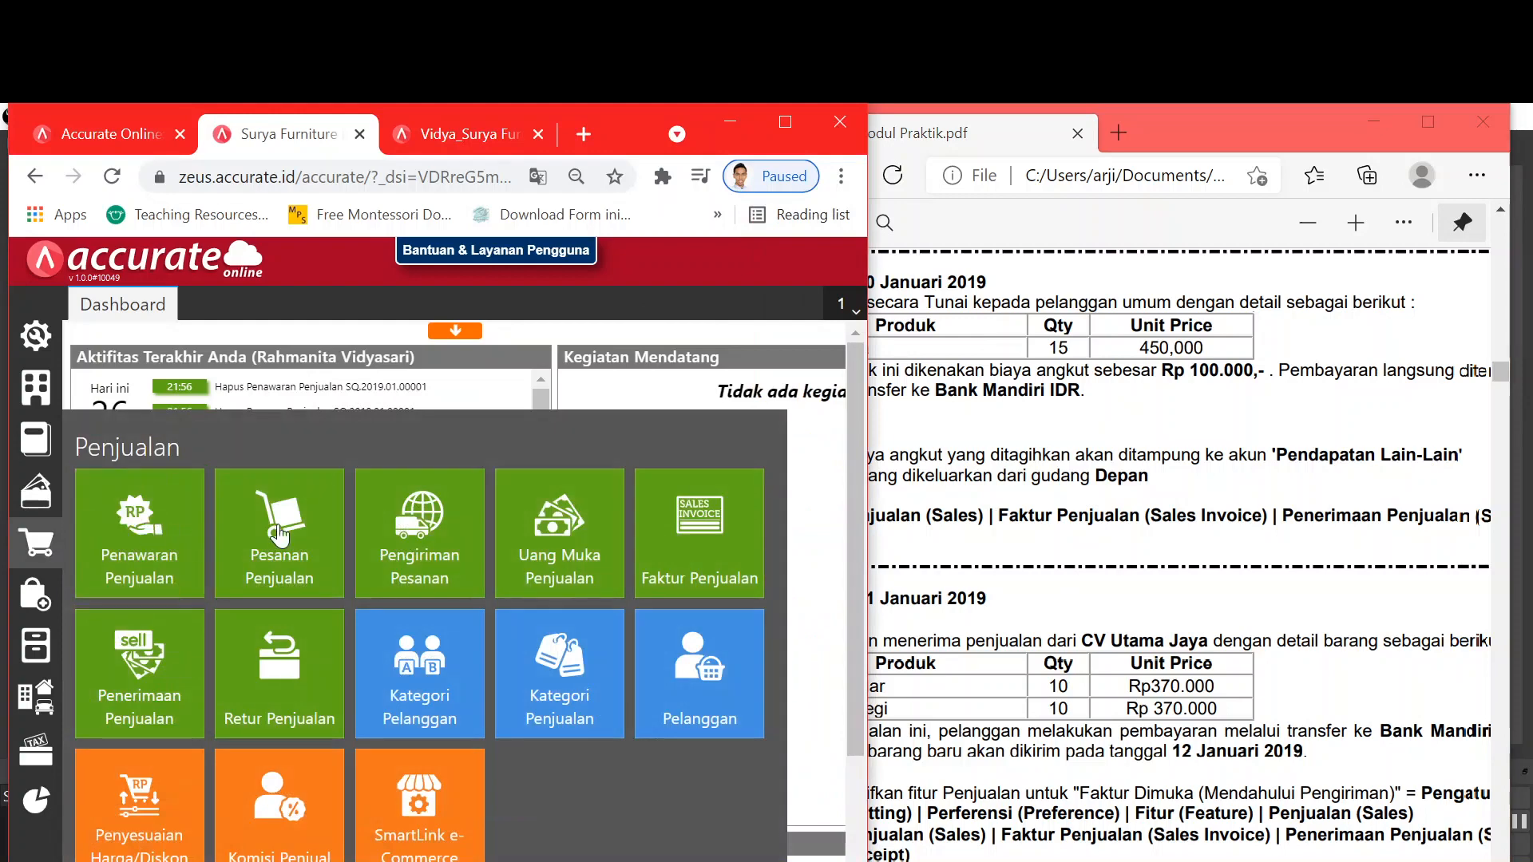
left_click(750, 523)
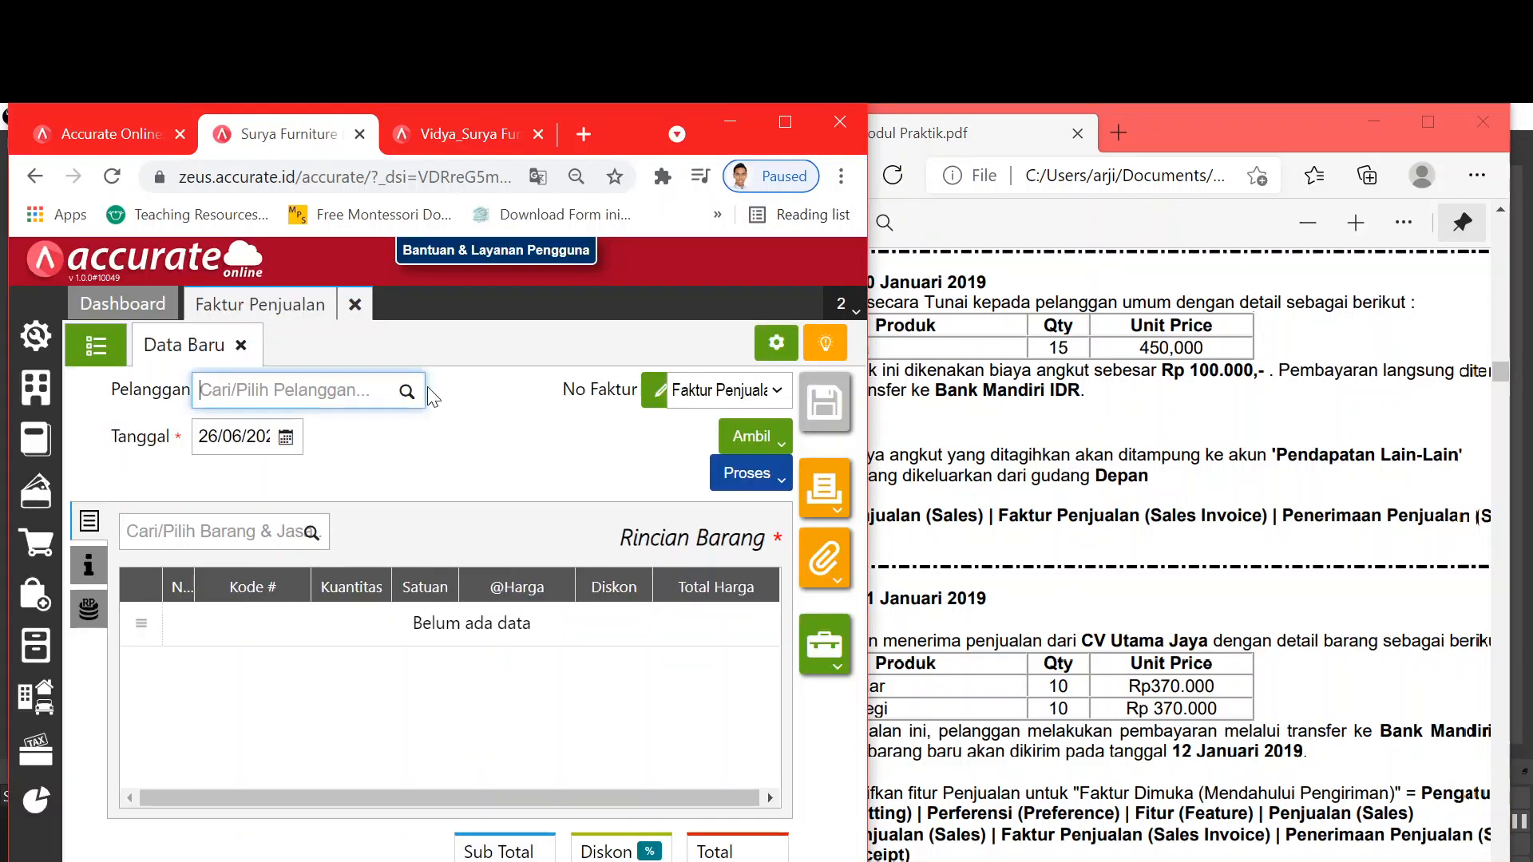
type("um")
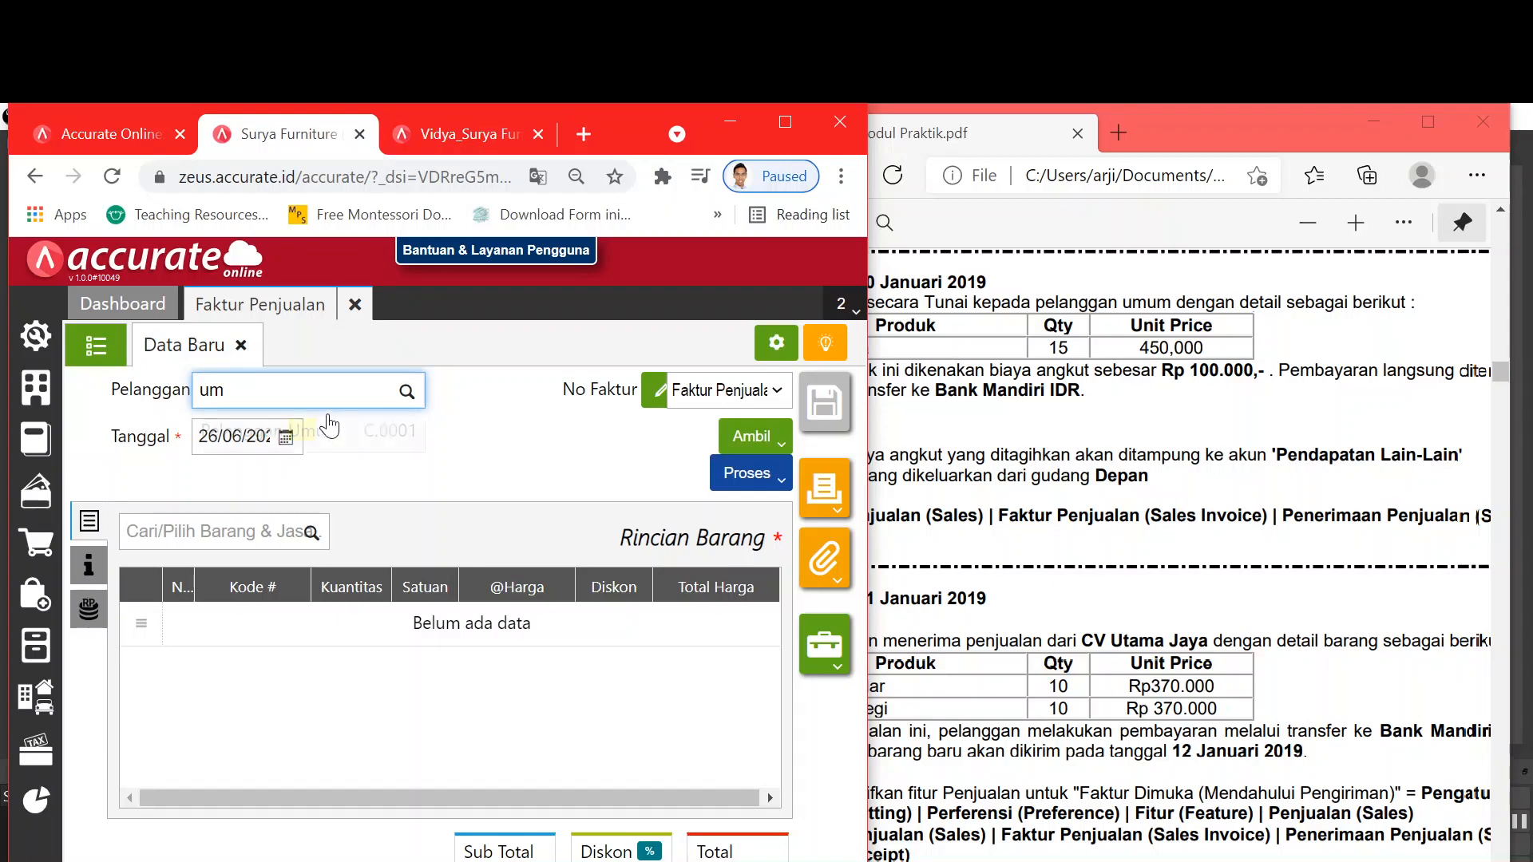
left_click(330, 427)
Step: Set the Pelanggan Umum invoice's date (Tanggal) to 10/01/2019
key("Tab")
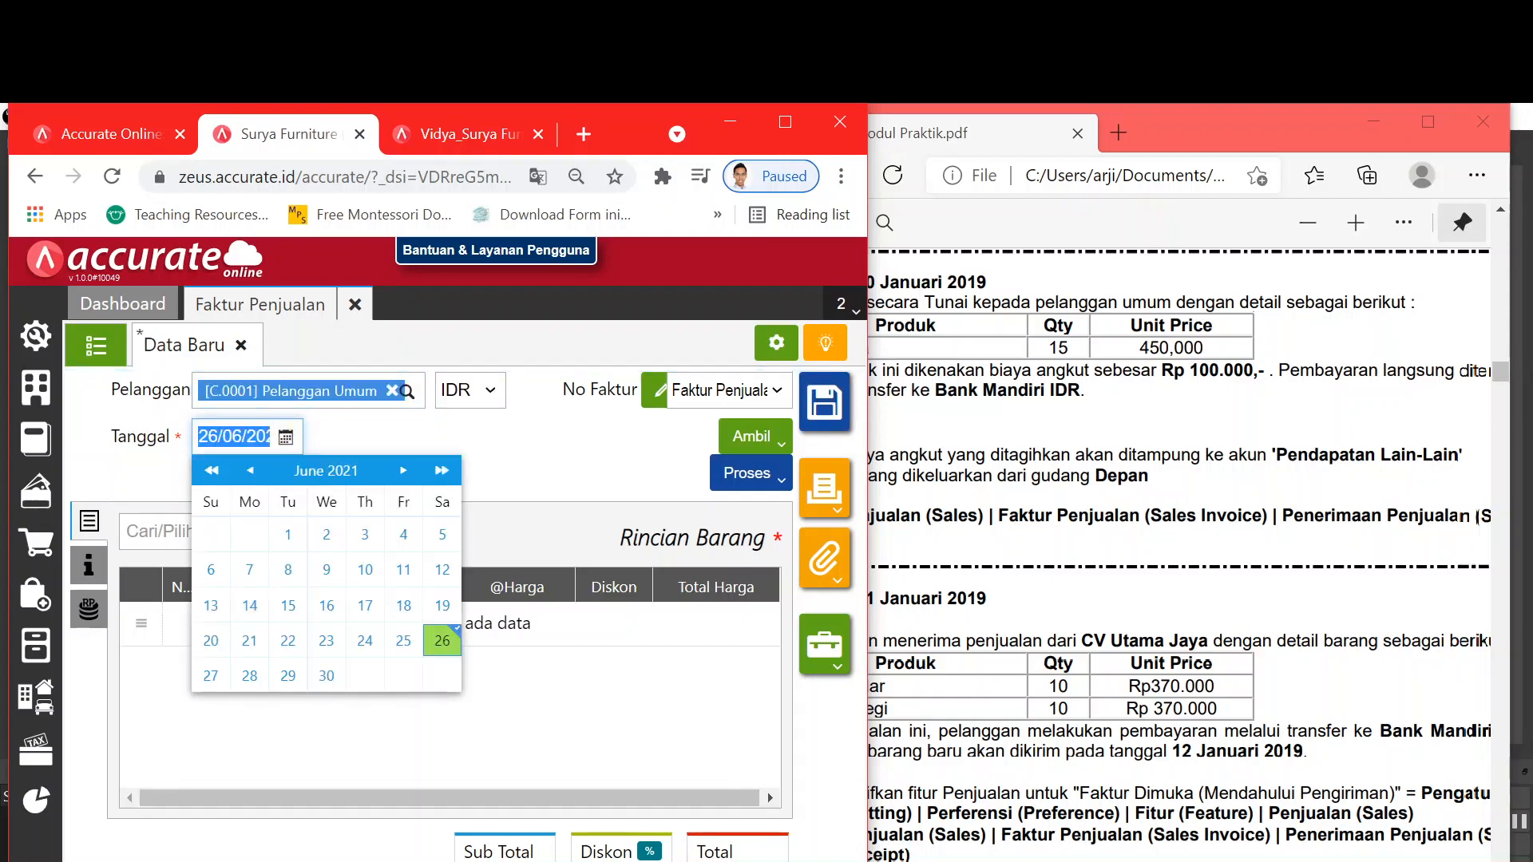
type("10/01/20")
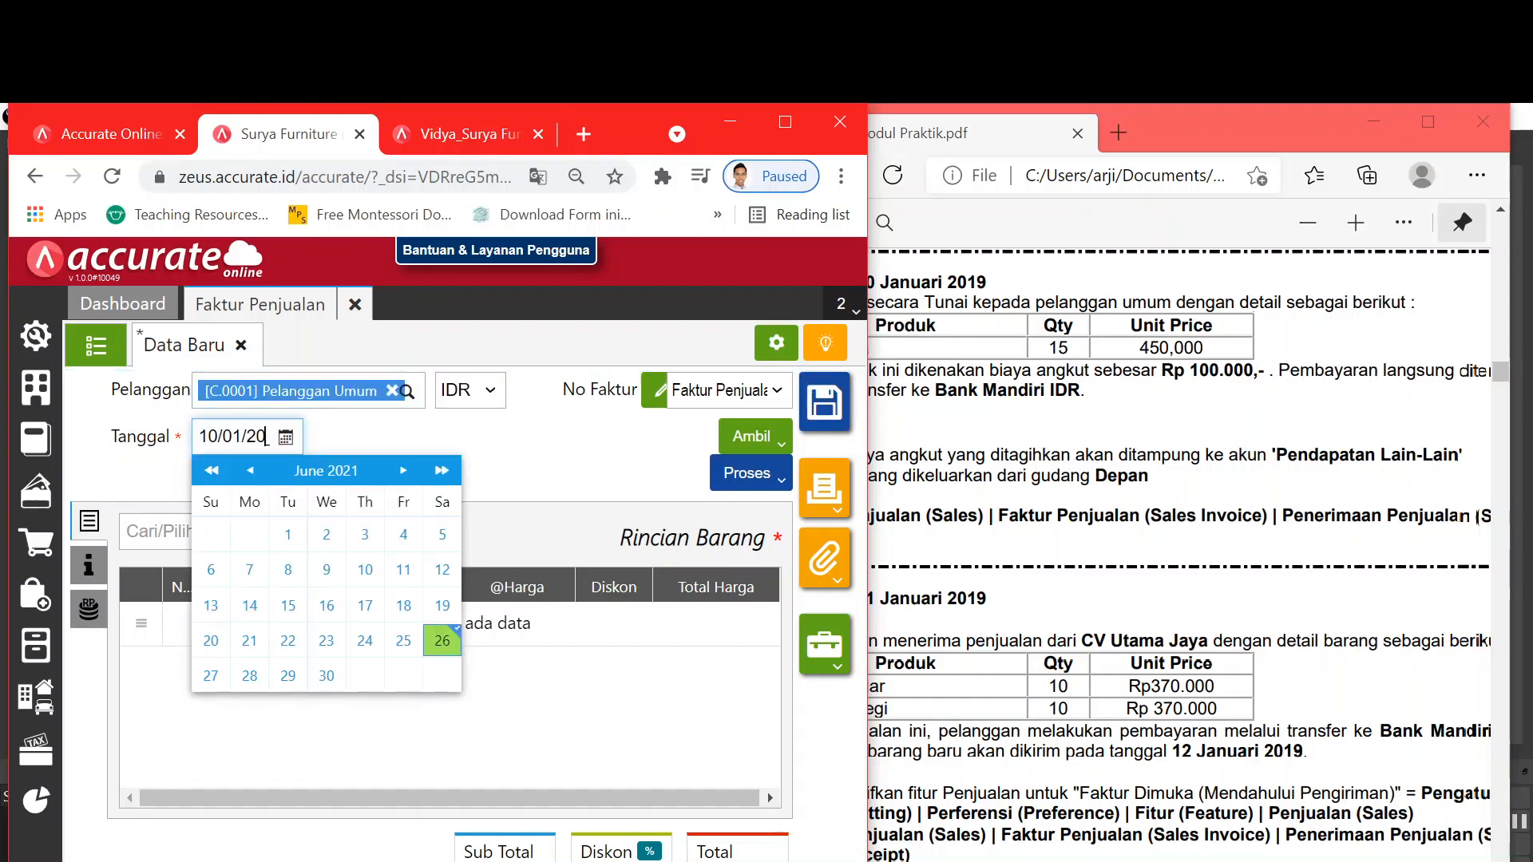
left_click(546, 453)
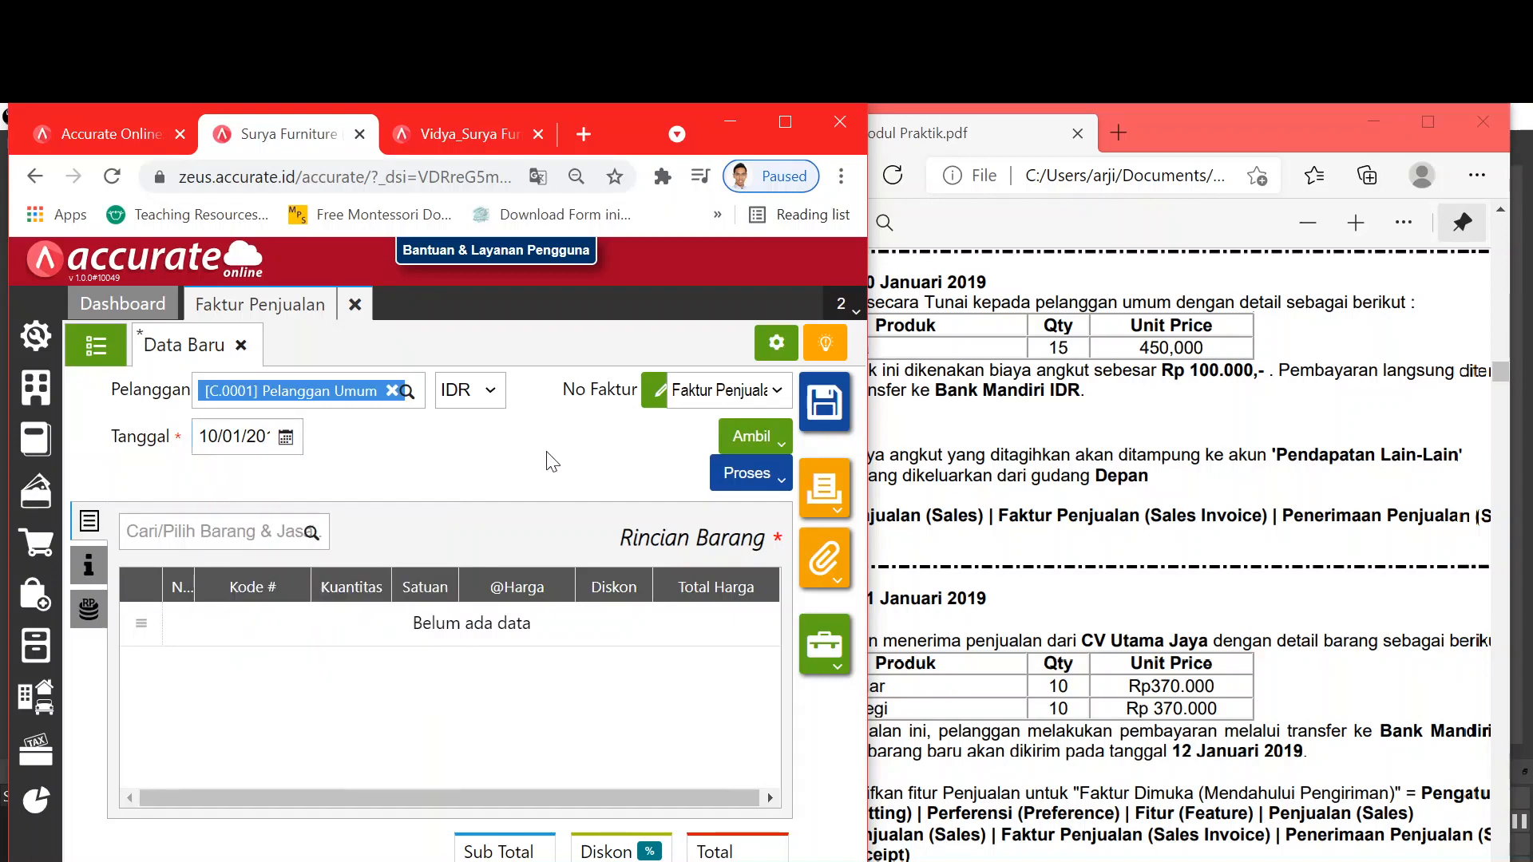
Step: Add 15 PCS of Meja Kerja from the Depan warehouse to the Pelanggan Umum invoice
left_click(309, 532)
left_click(979, 419)
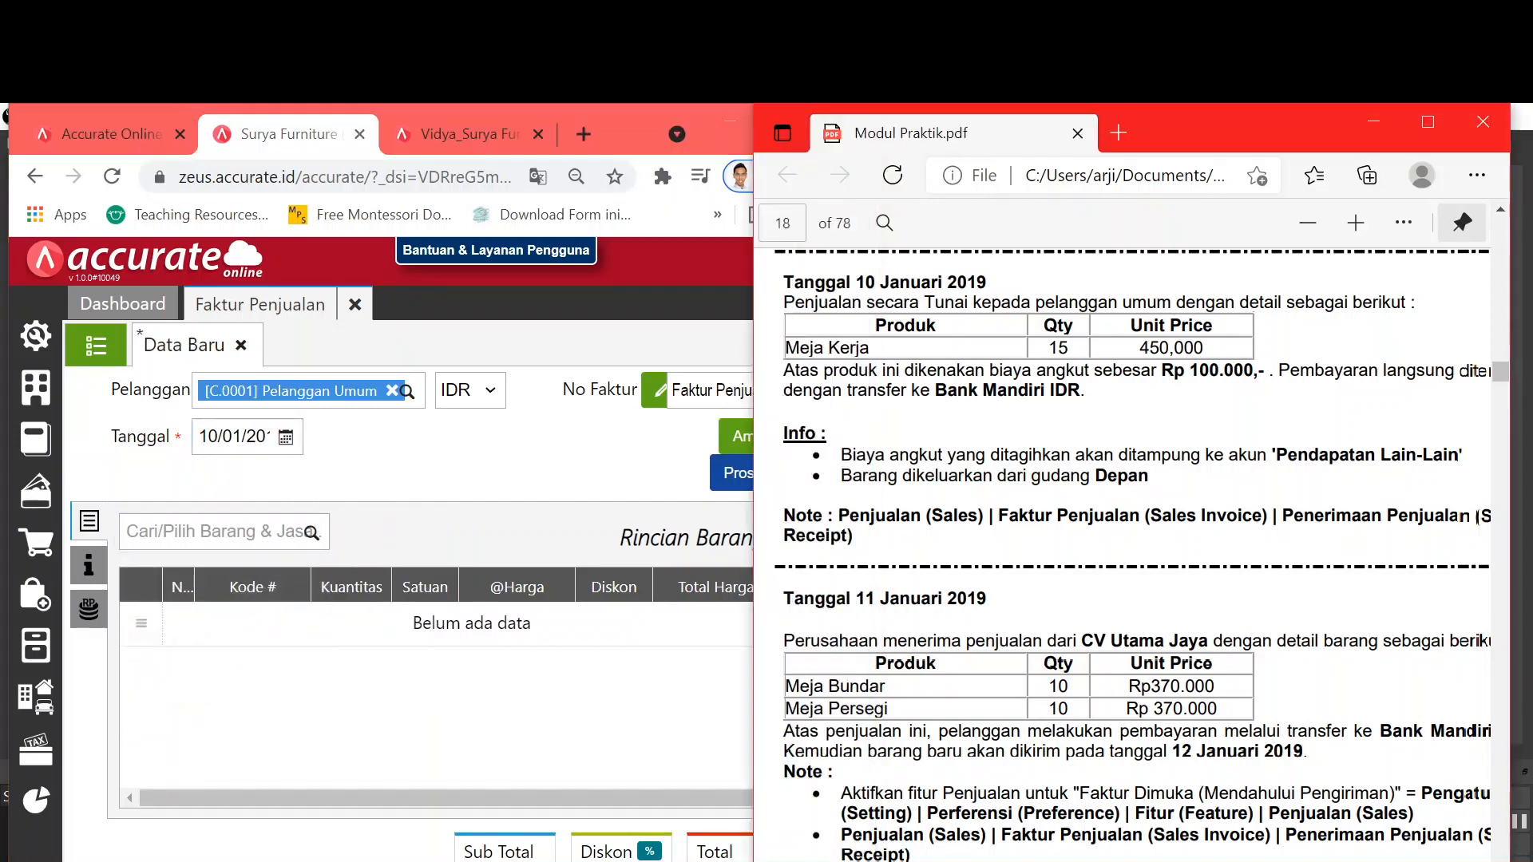
left_click(310, 534)
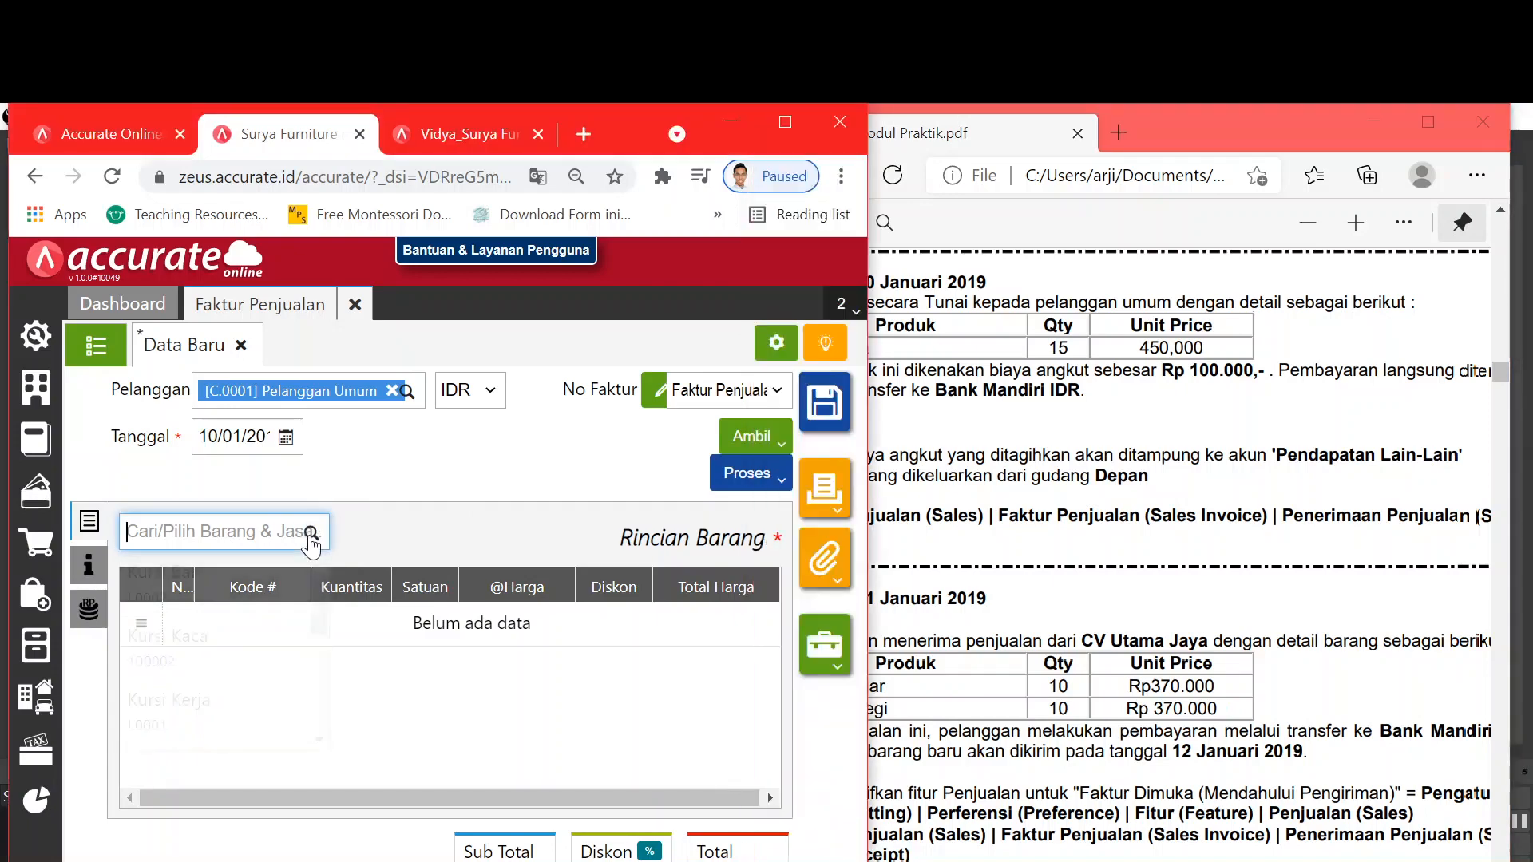
type("ker")
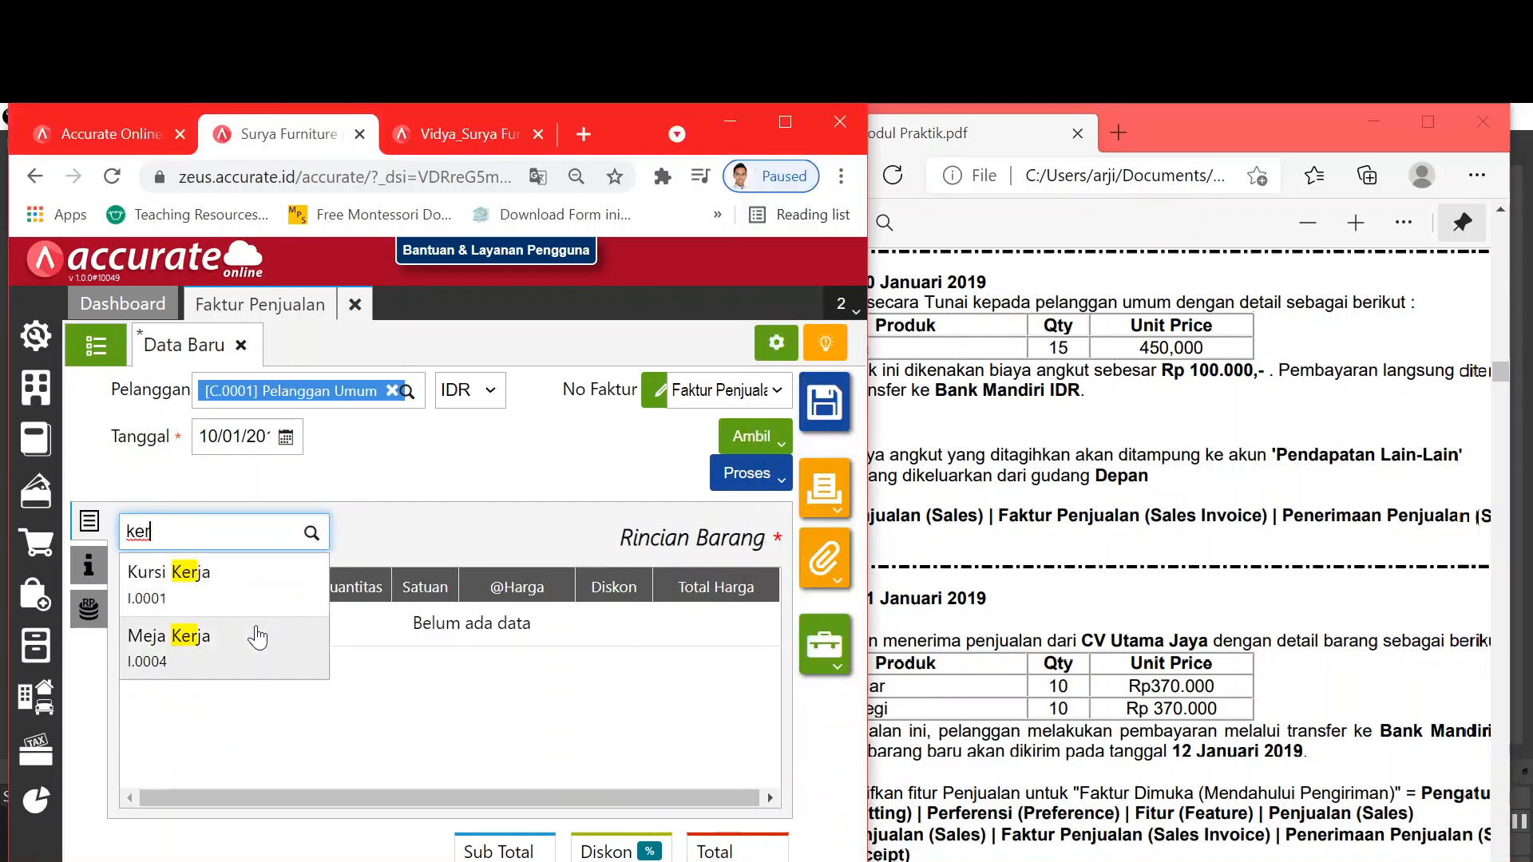
left_click(256, 643)
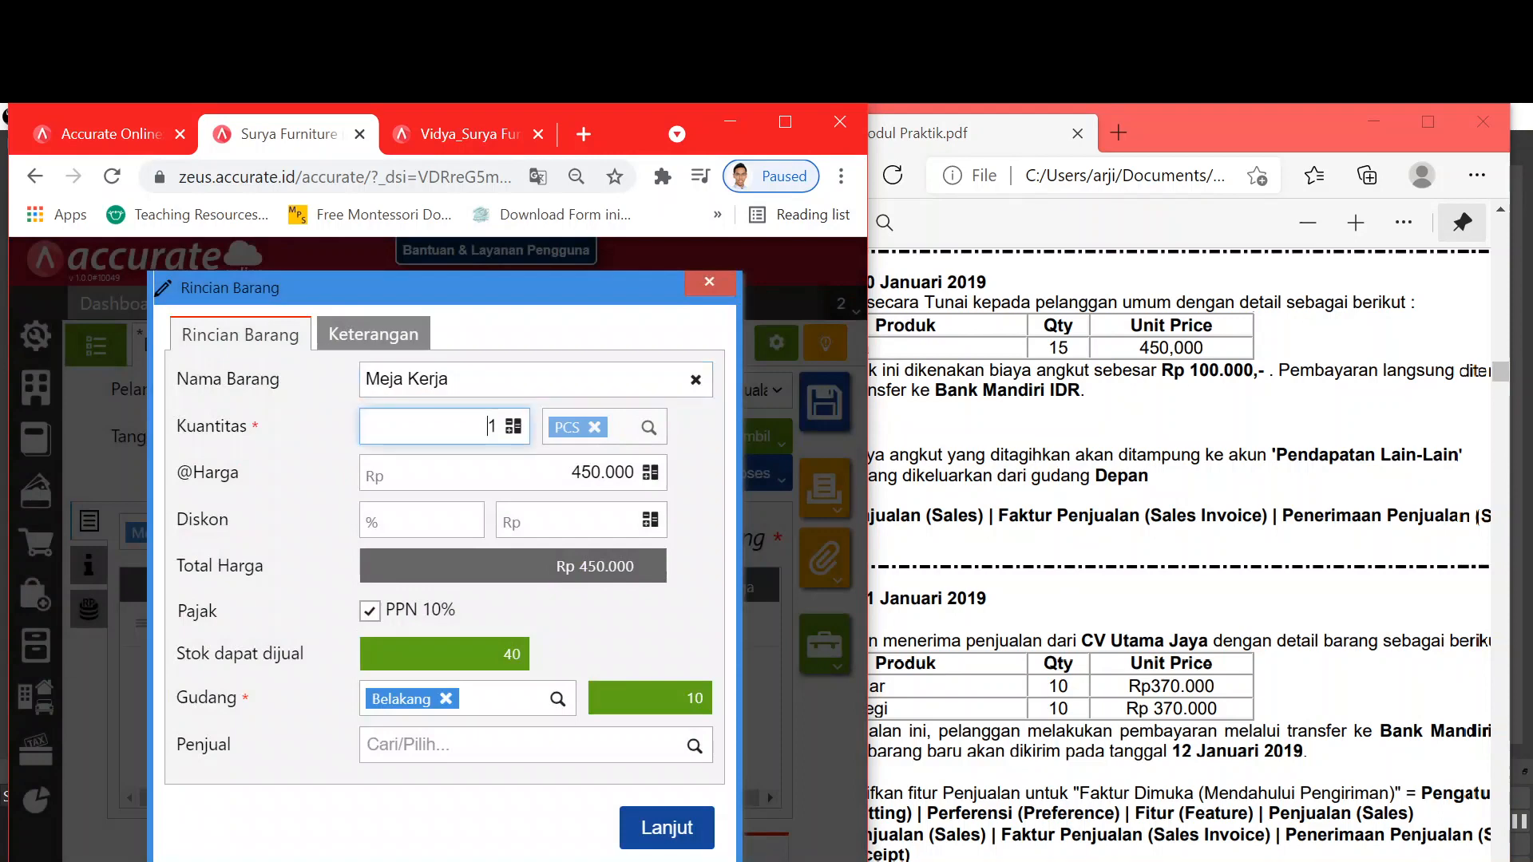
type("15")
left_click(445, 699)
type("dep")
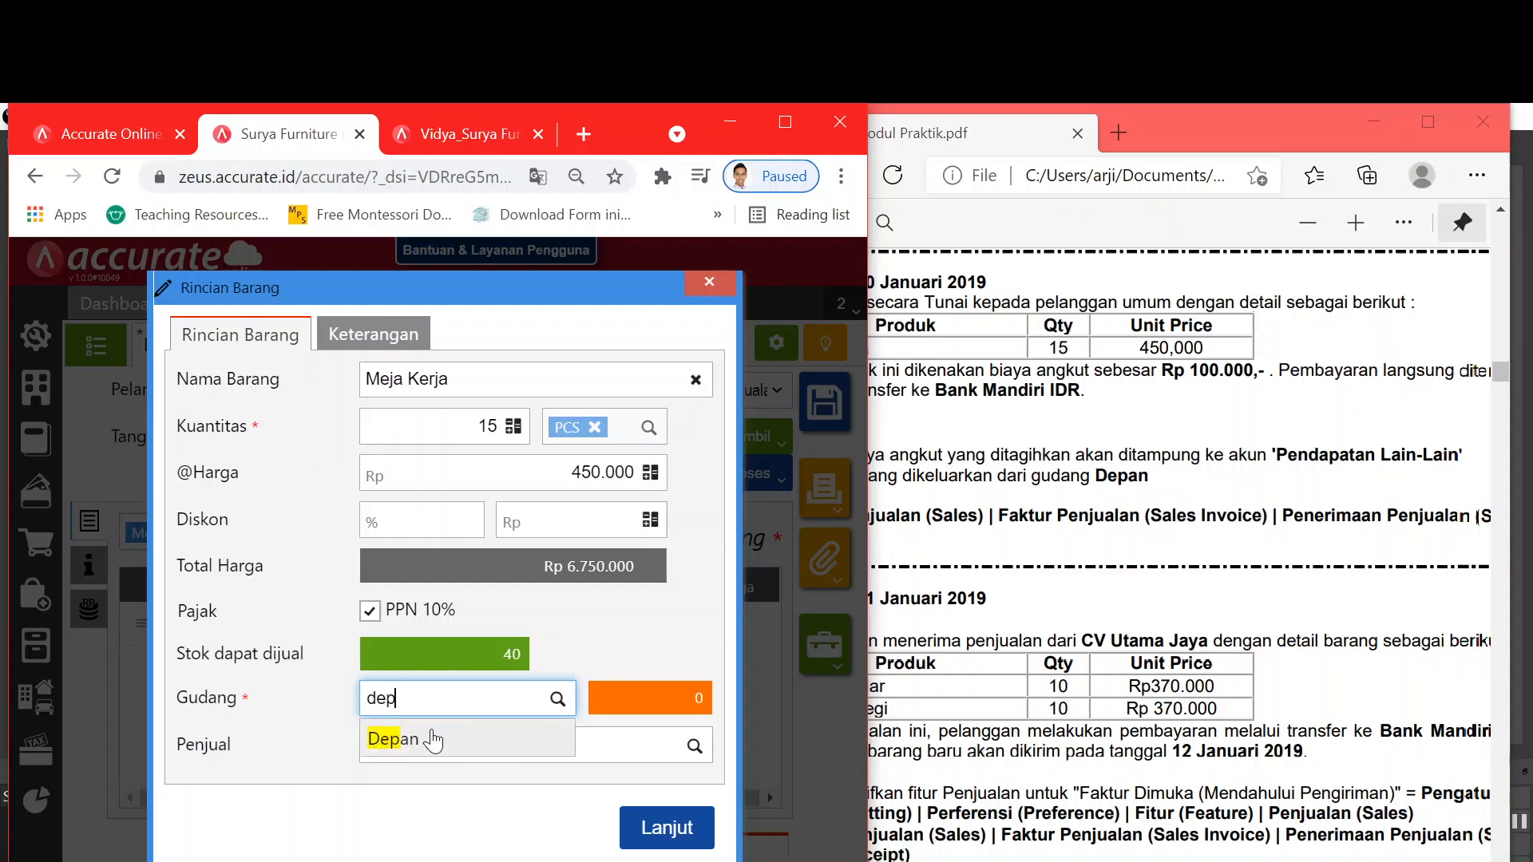
left_click(431, 733)
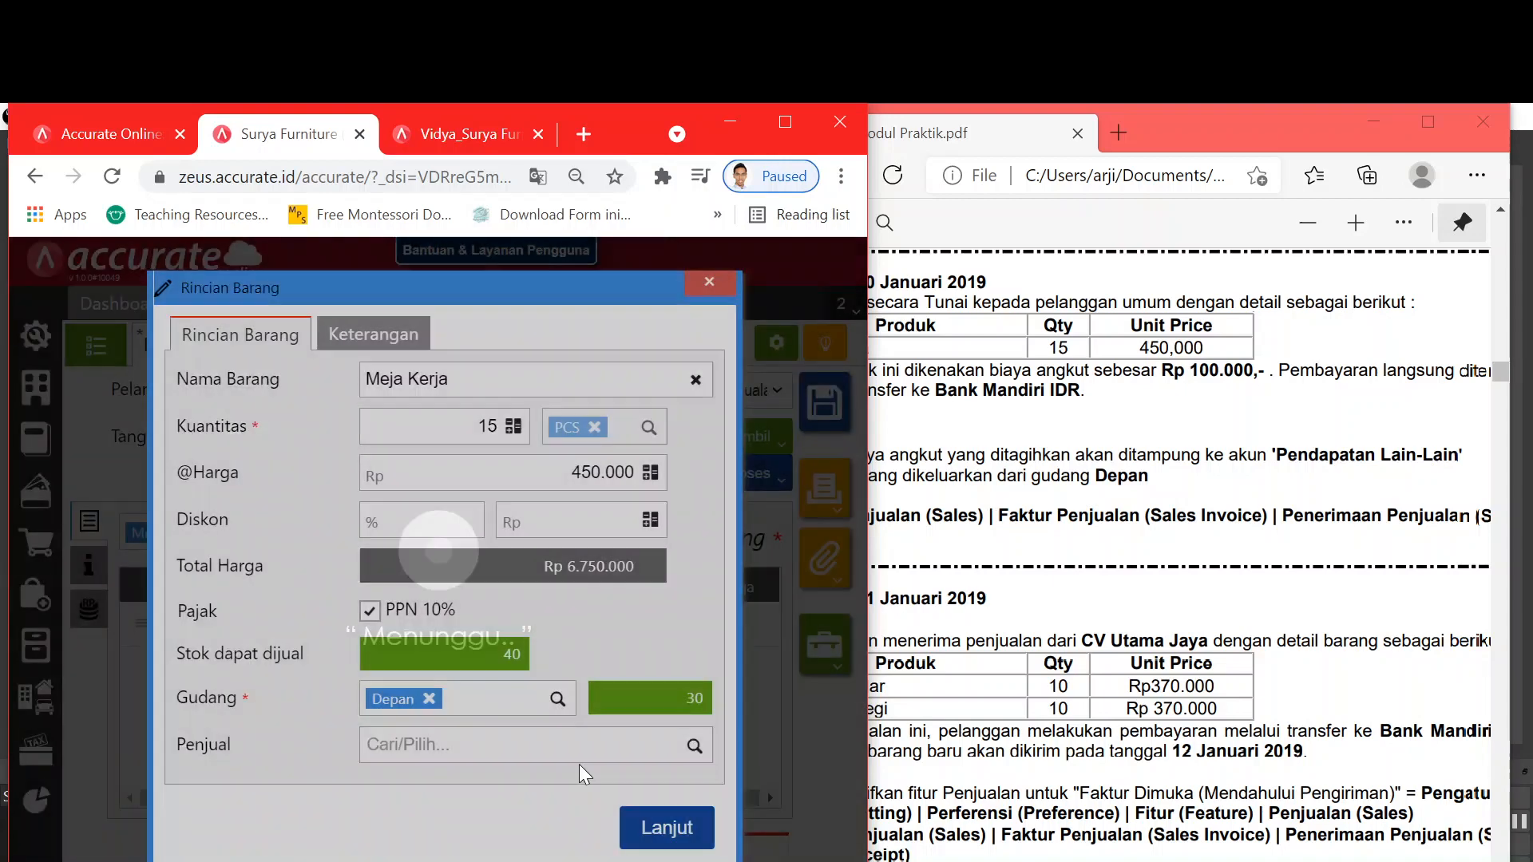
left_click(661, 822)
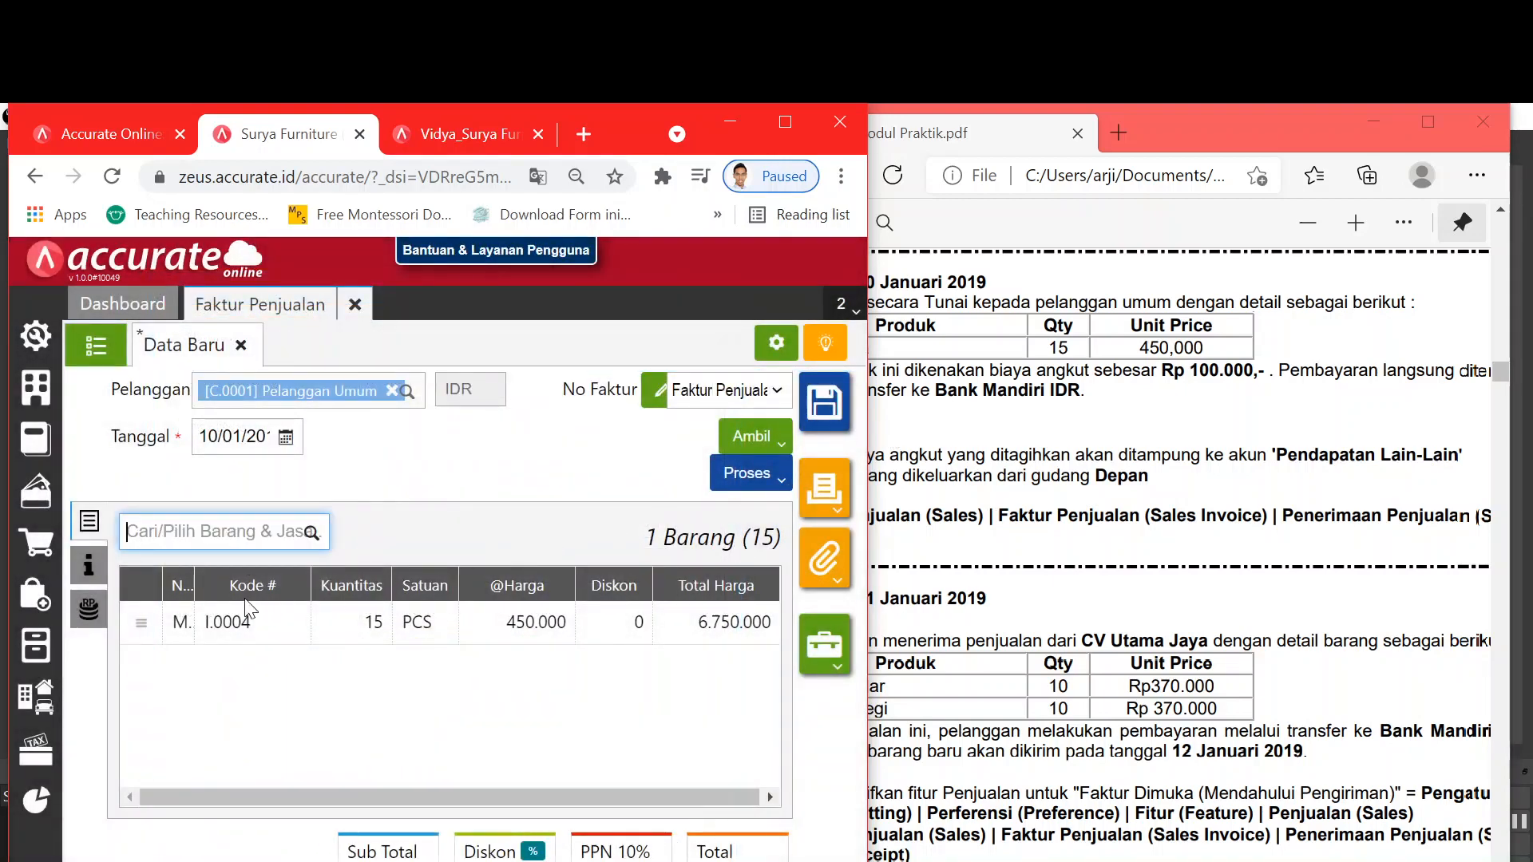
Step: Open the Pelanggan Umum invoice's other costs (Biaya Lainnya) section and its account search
left_click(88, 567)
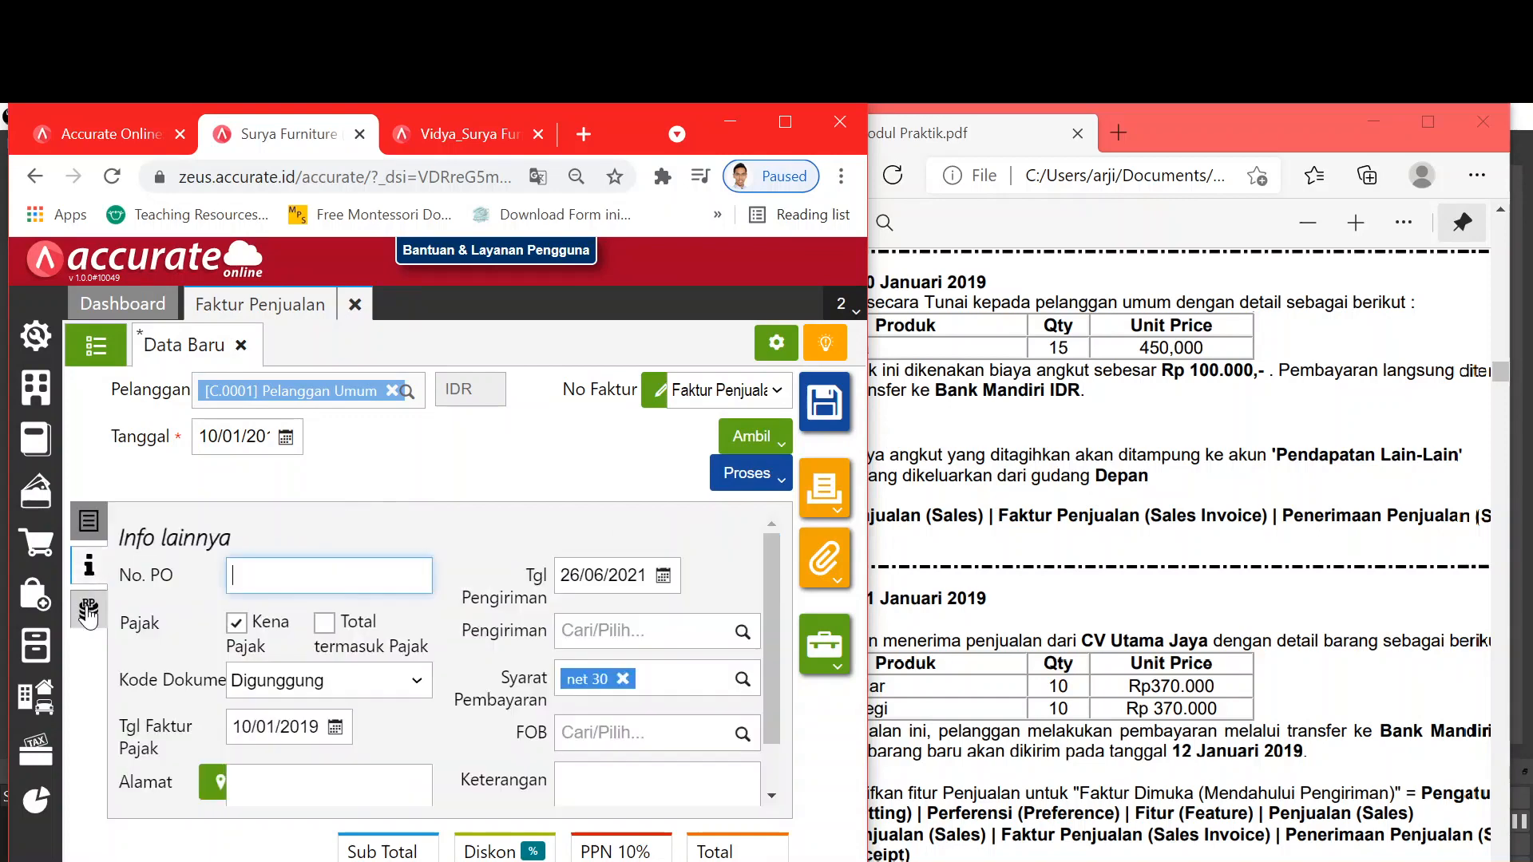
left_click(88, 612)
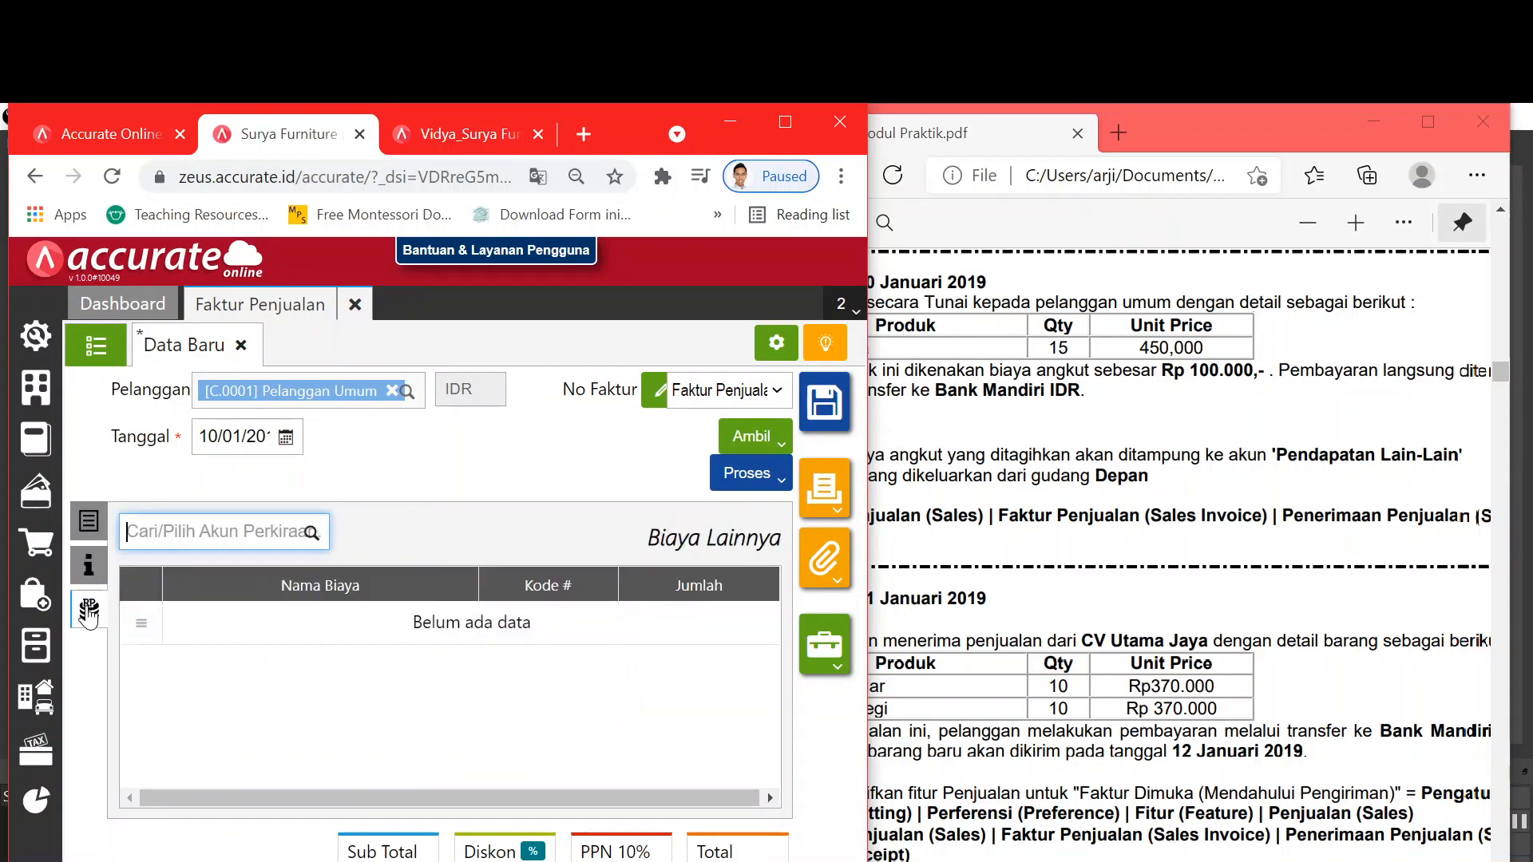
left_click(309, 535)
type("b")
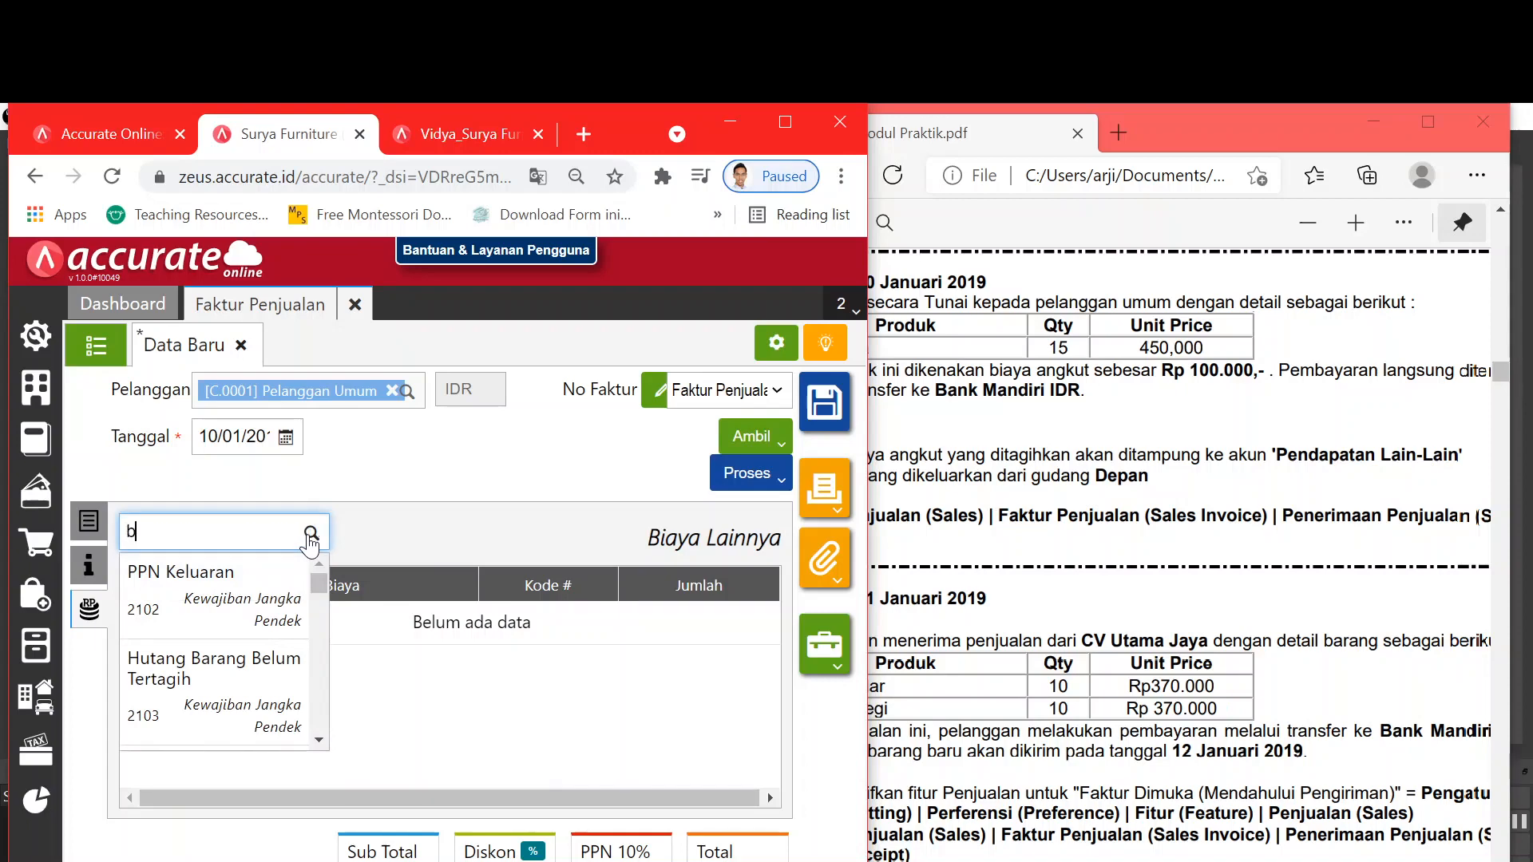
type("iaya an")
key("BackSpace")
key("BackSpace")
key("BackSpace")
key("BackSpace")
key("BackSpace")
key("BackSpace")
key("BackSpace")
key("BackSpace")
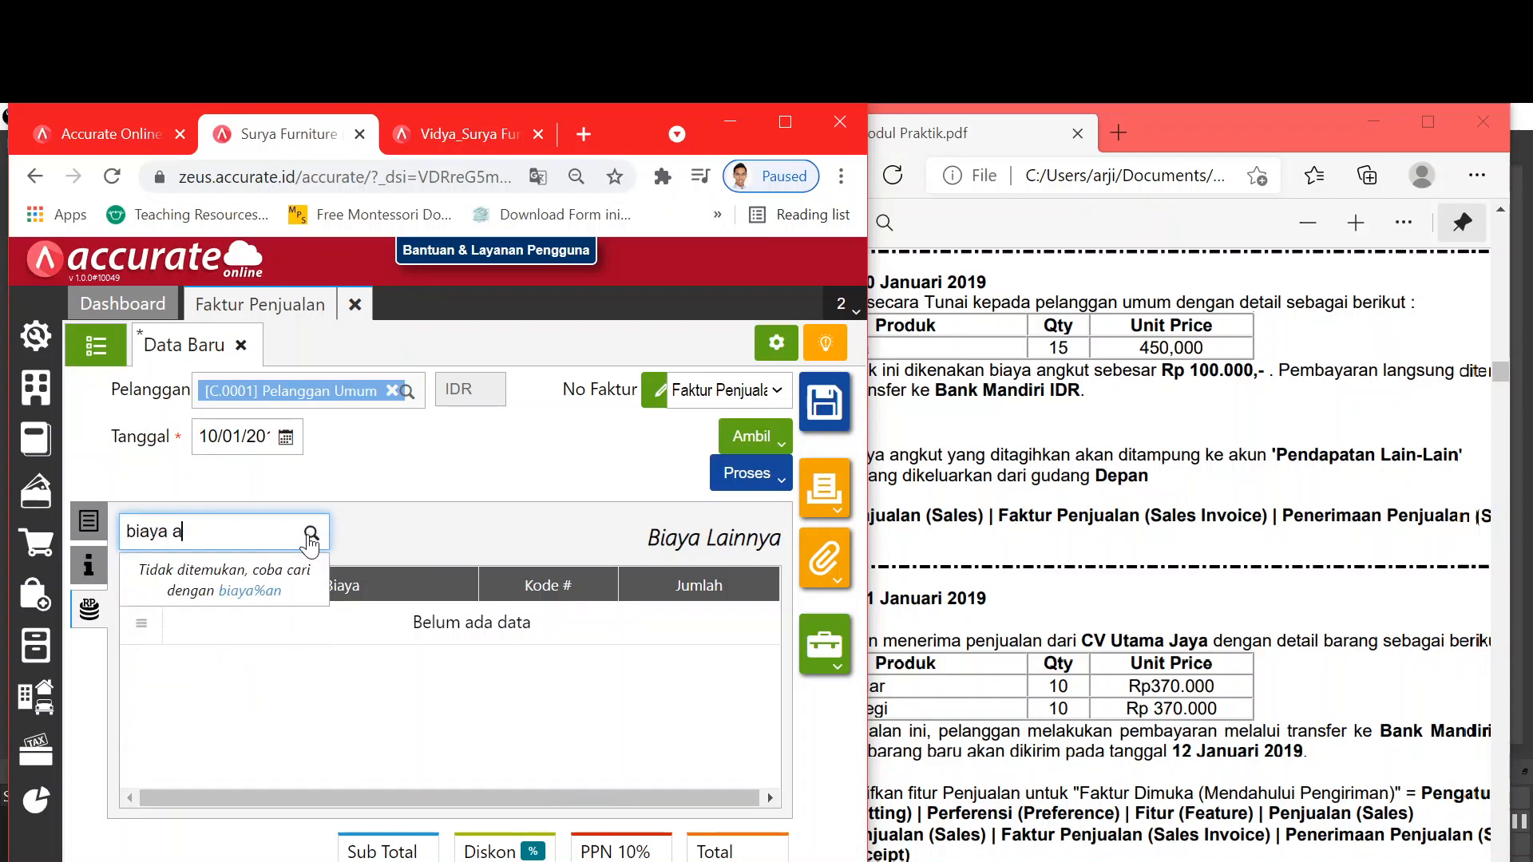
Step: Add the Pendapatan Lain-lain account as an other cost named Biaya Angkut with an amount of Rp 100.000
type("pendap")
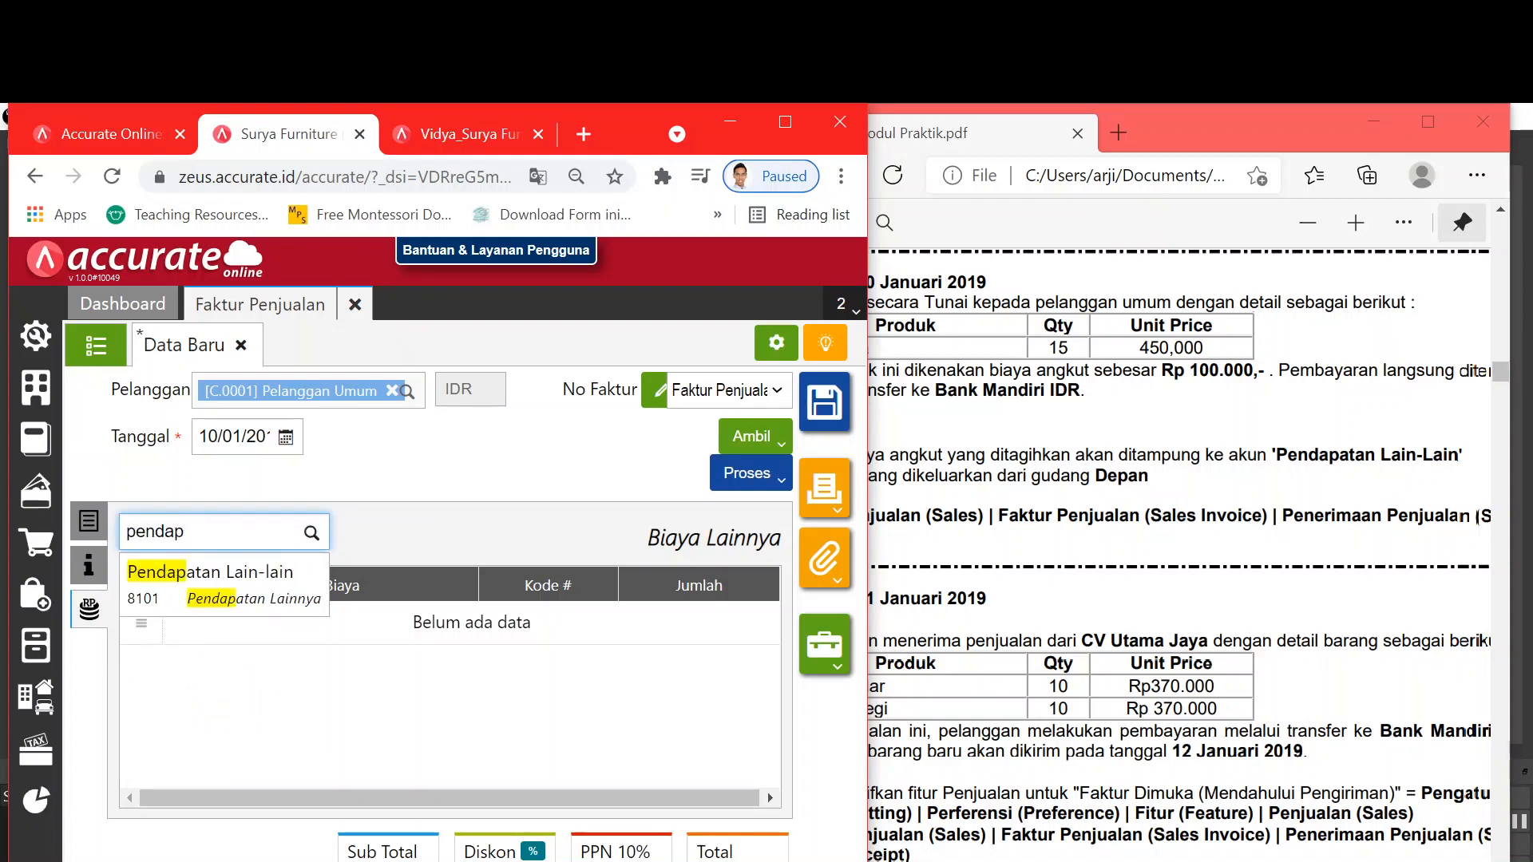
left_click(250, 594)
key("ctrl+a")
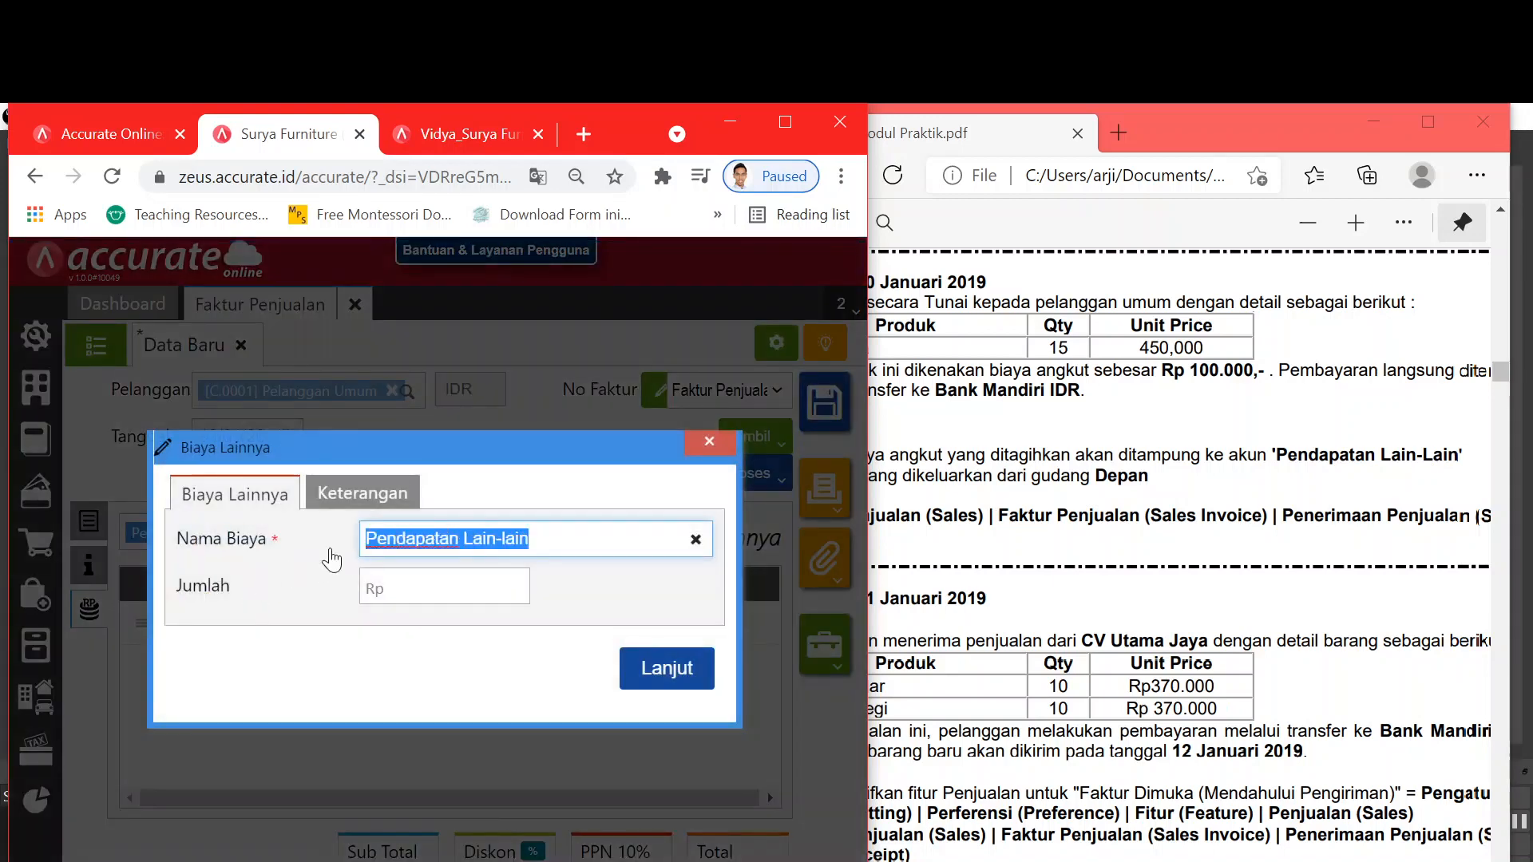
type("Bl")
key("BackSpace")
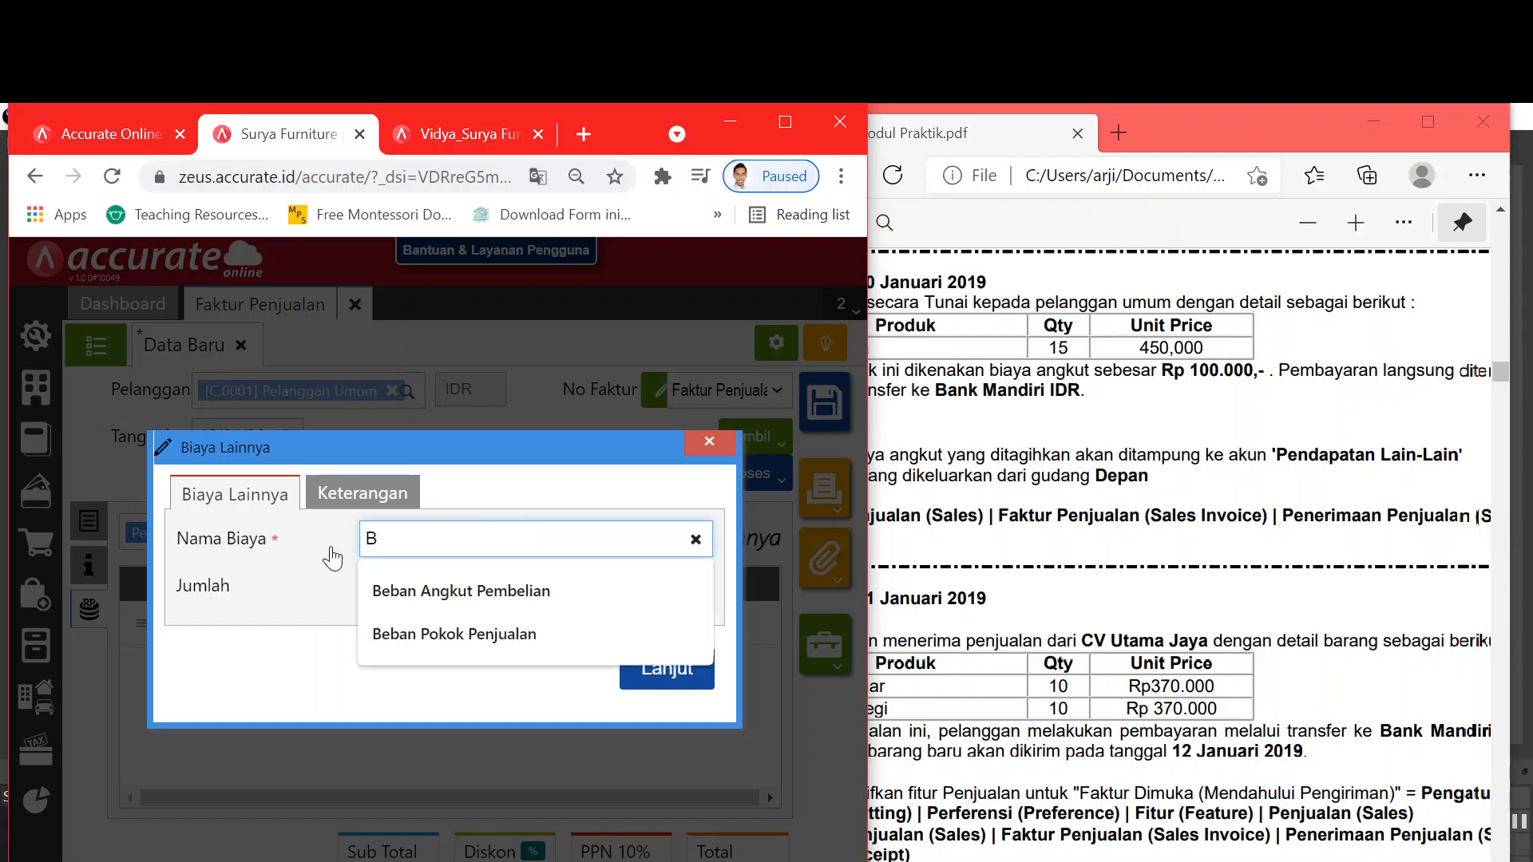
type("iaya Angkut")
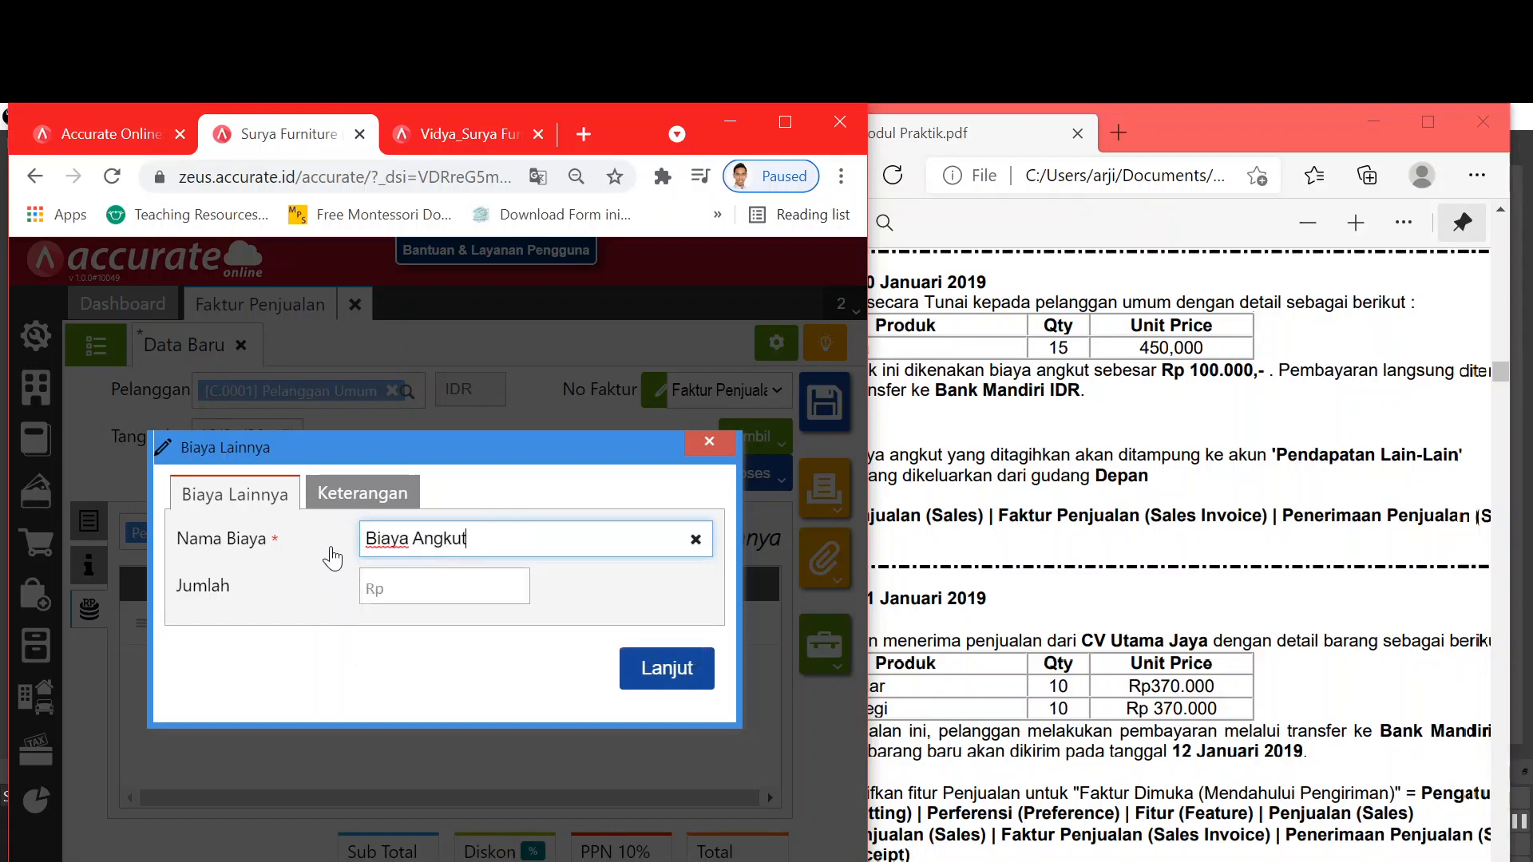
left_click(394, 594)
type("1")
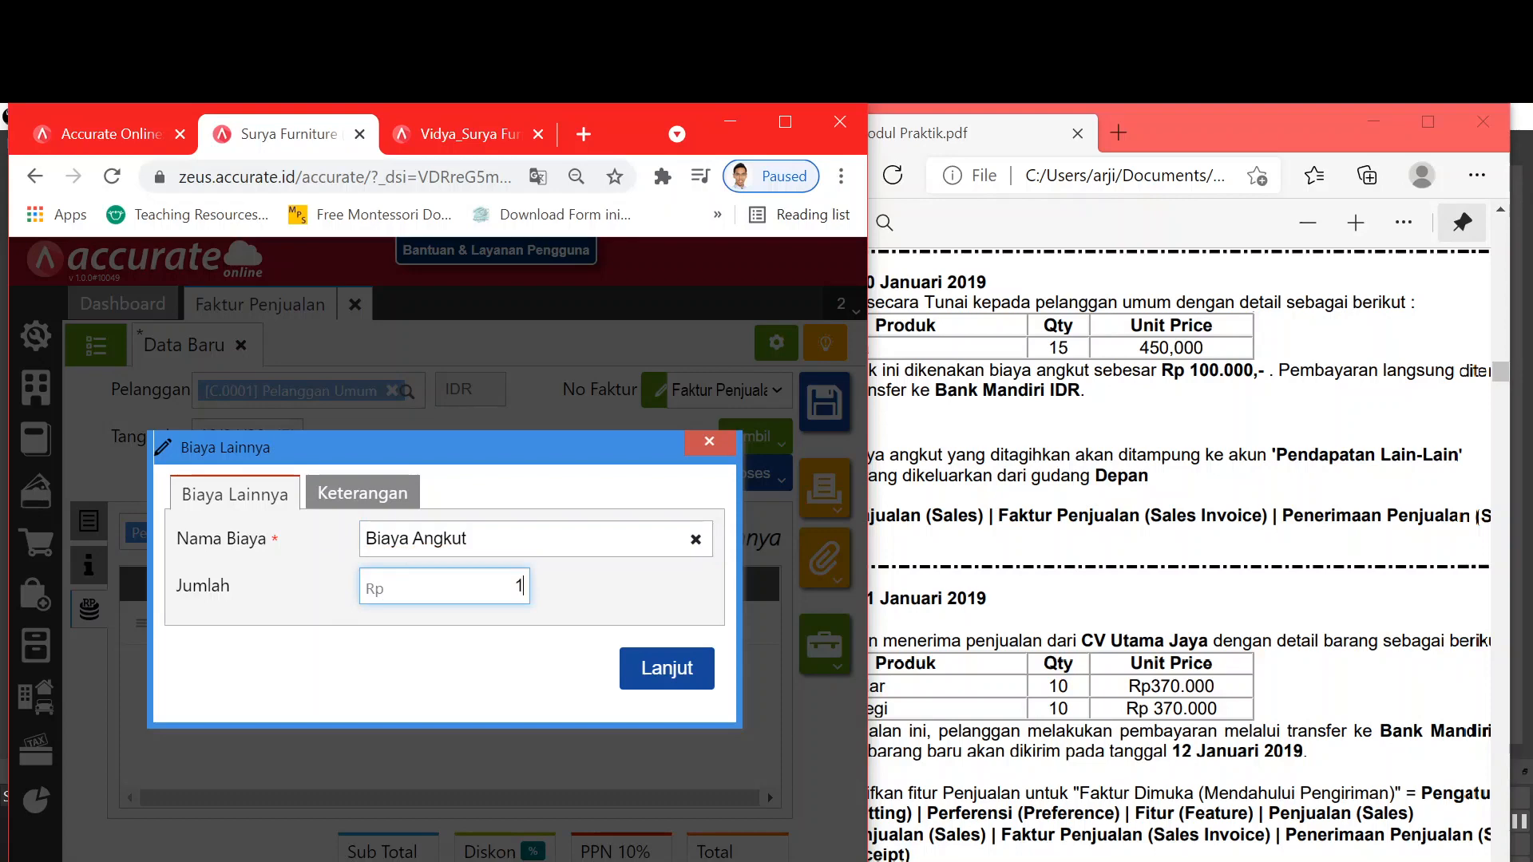
type("00.000")
left_click(641, 669)
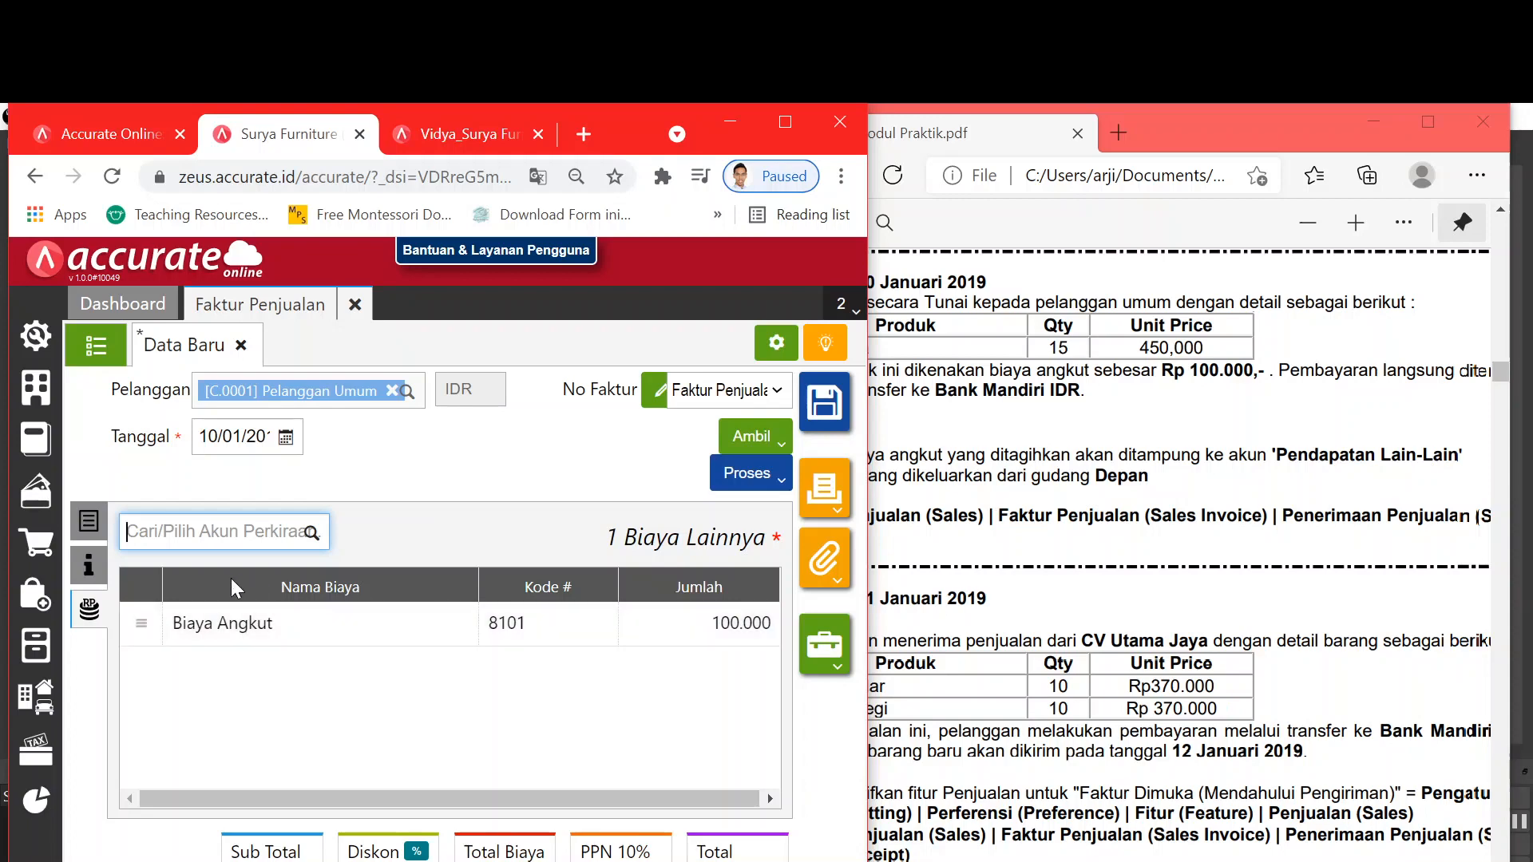
Step: Return to the invoice's item details and process the invoice into a sales receipt (Penerimaan Penjualan)
left_click(105, 535)
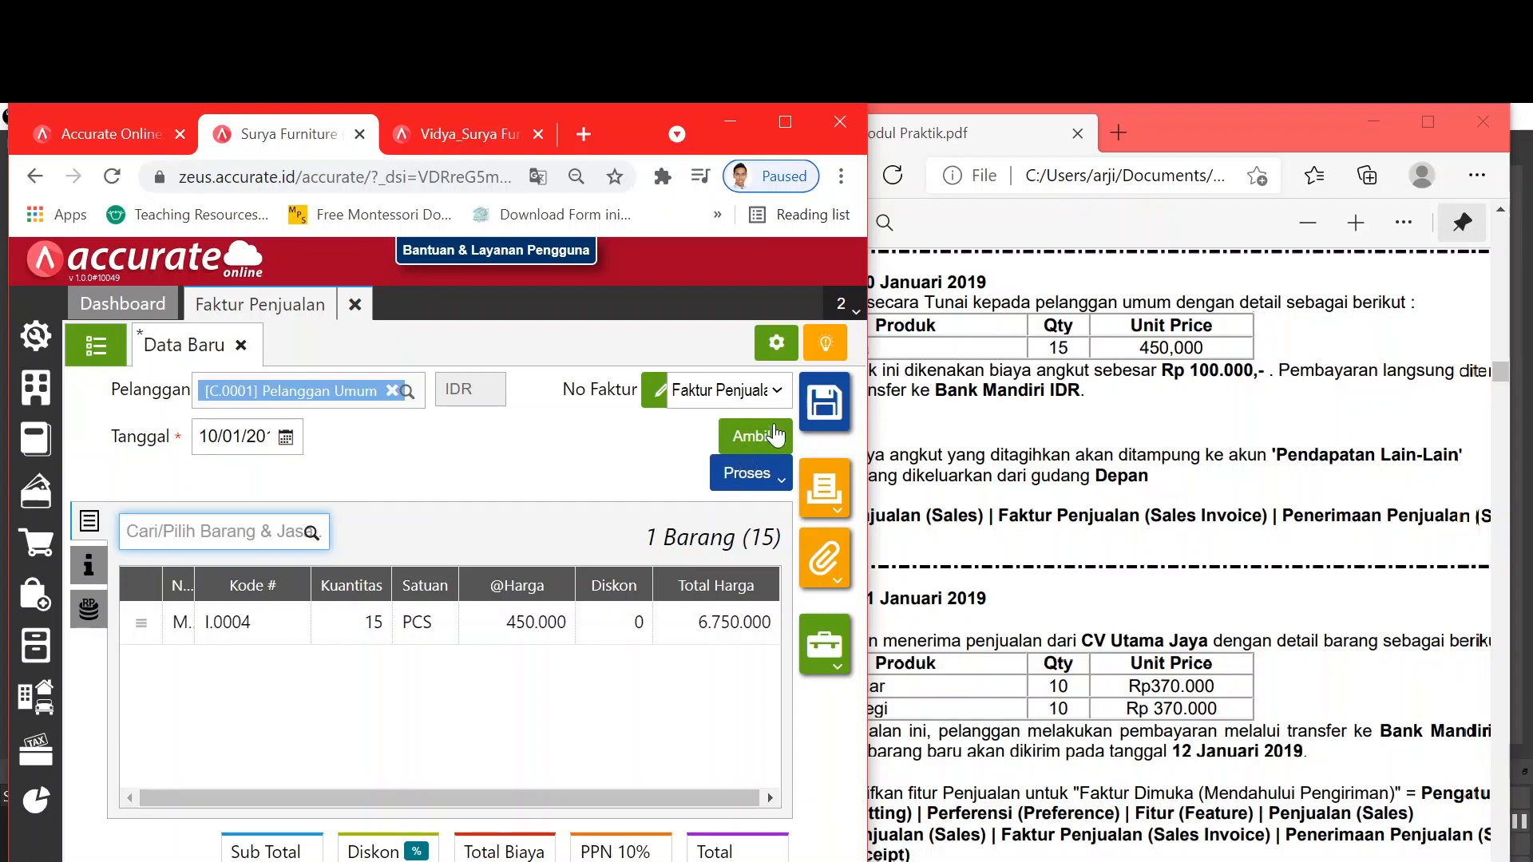
left_click(743, 475)
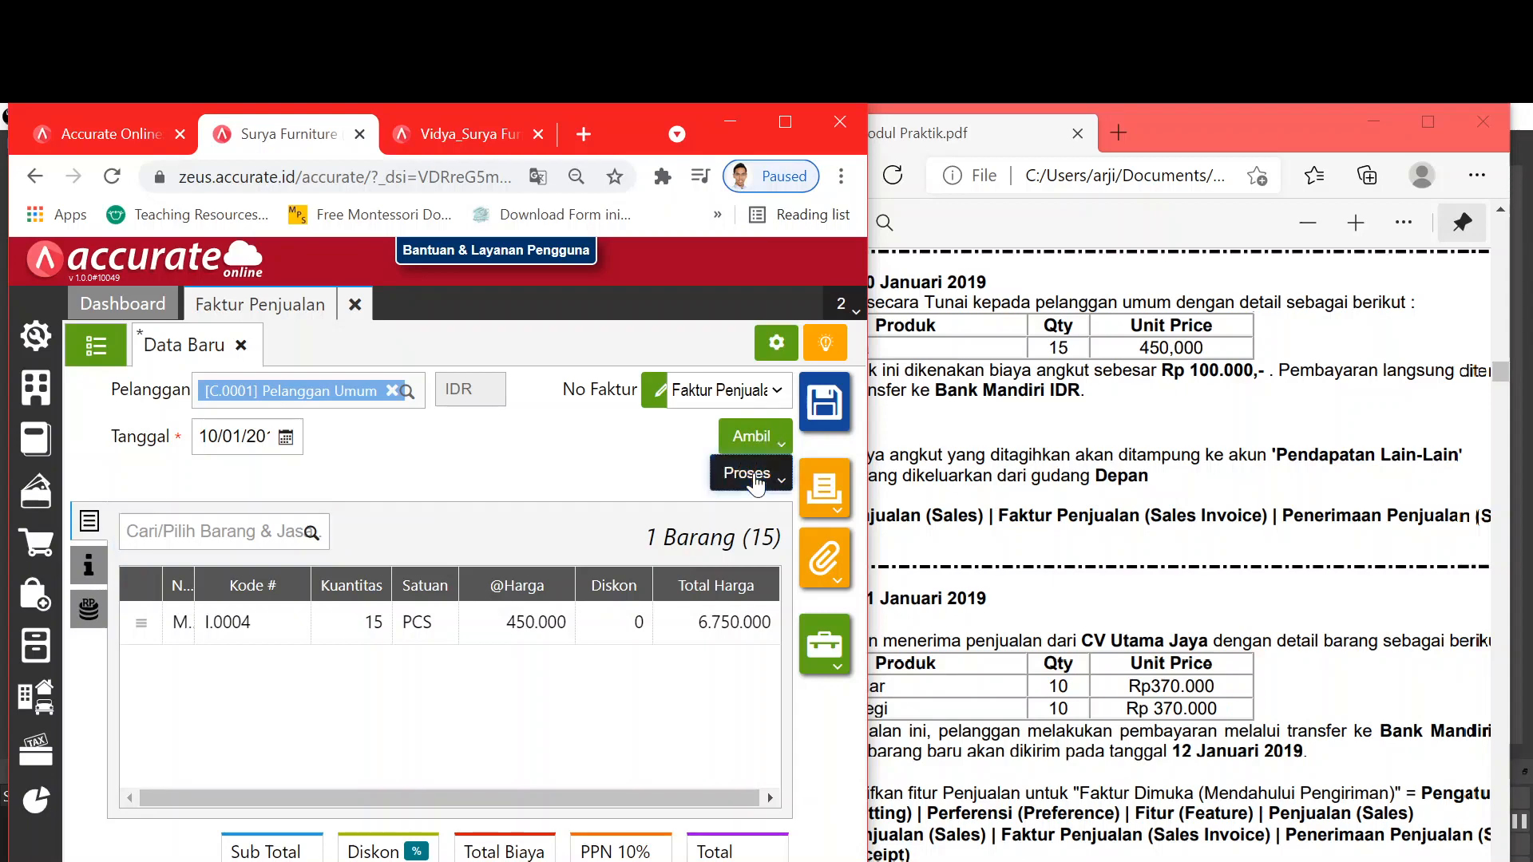
left_click(736, 518)
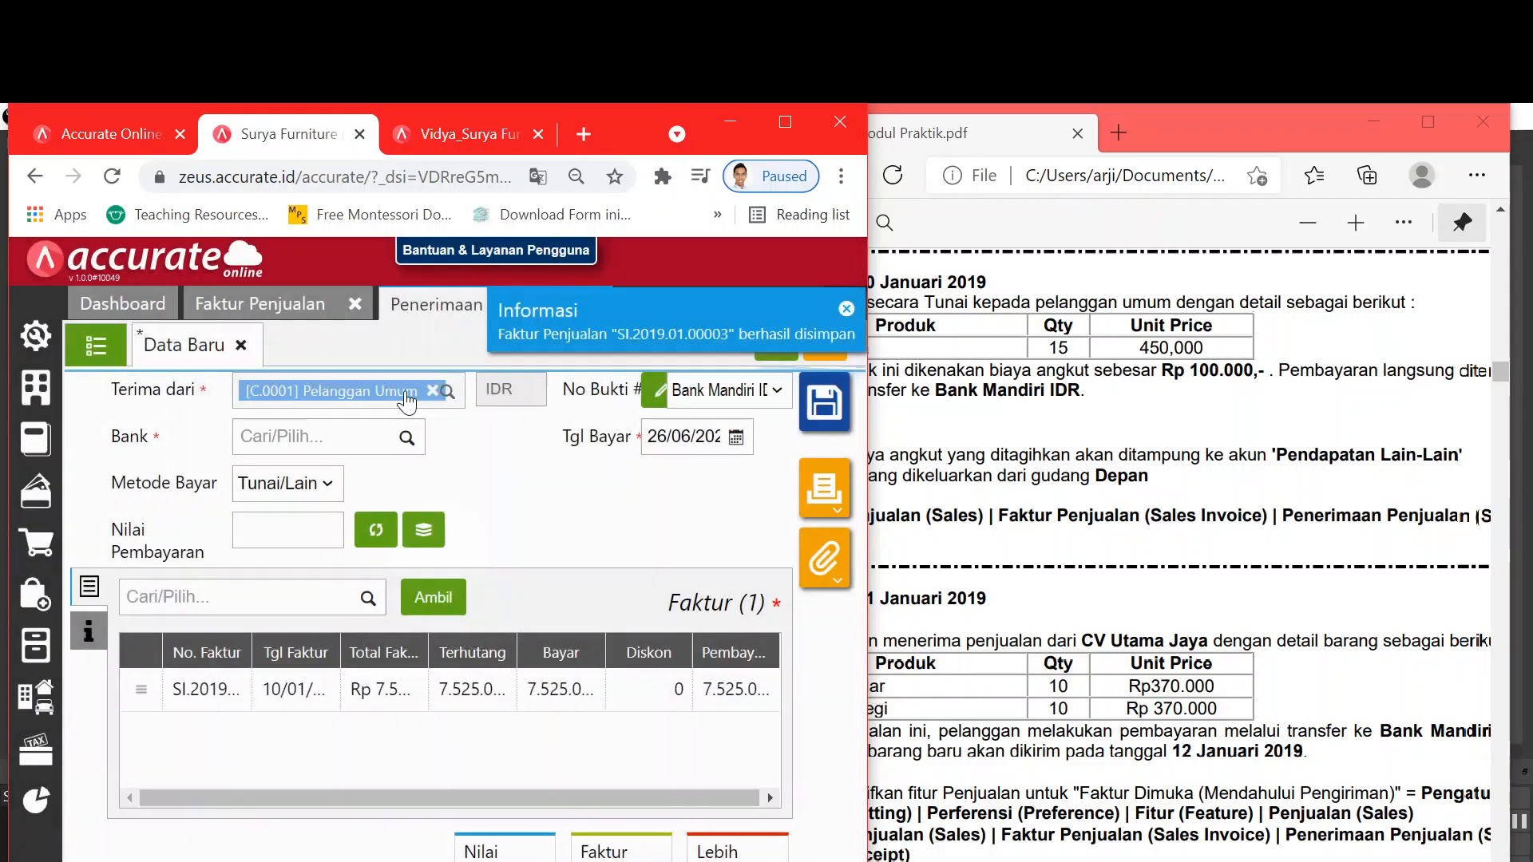
Step: Set the sales receipt's bank to Bank Mandiri IDR and its payment method (Metode Bayar) to Transfer Bank
left_click(403, 438)
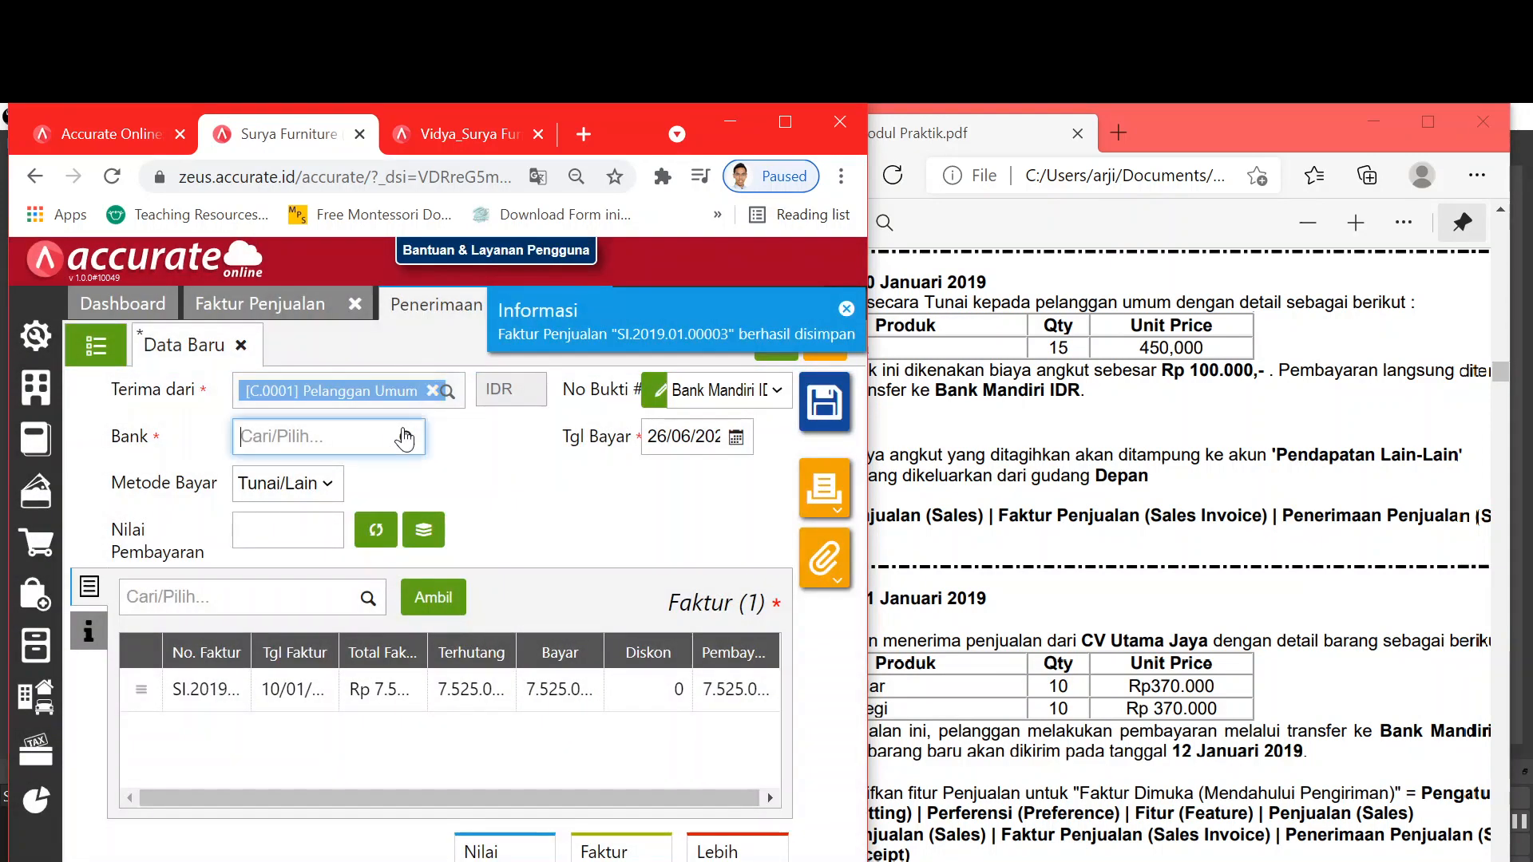
left_click(385, 605)
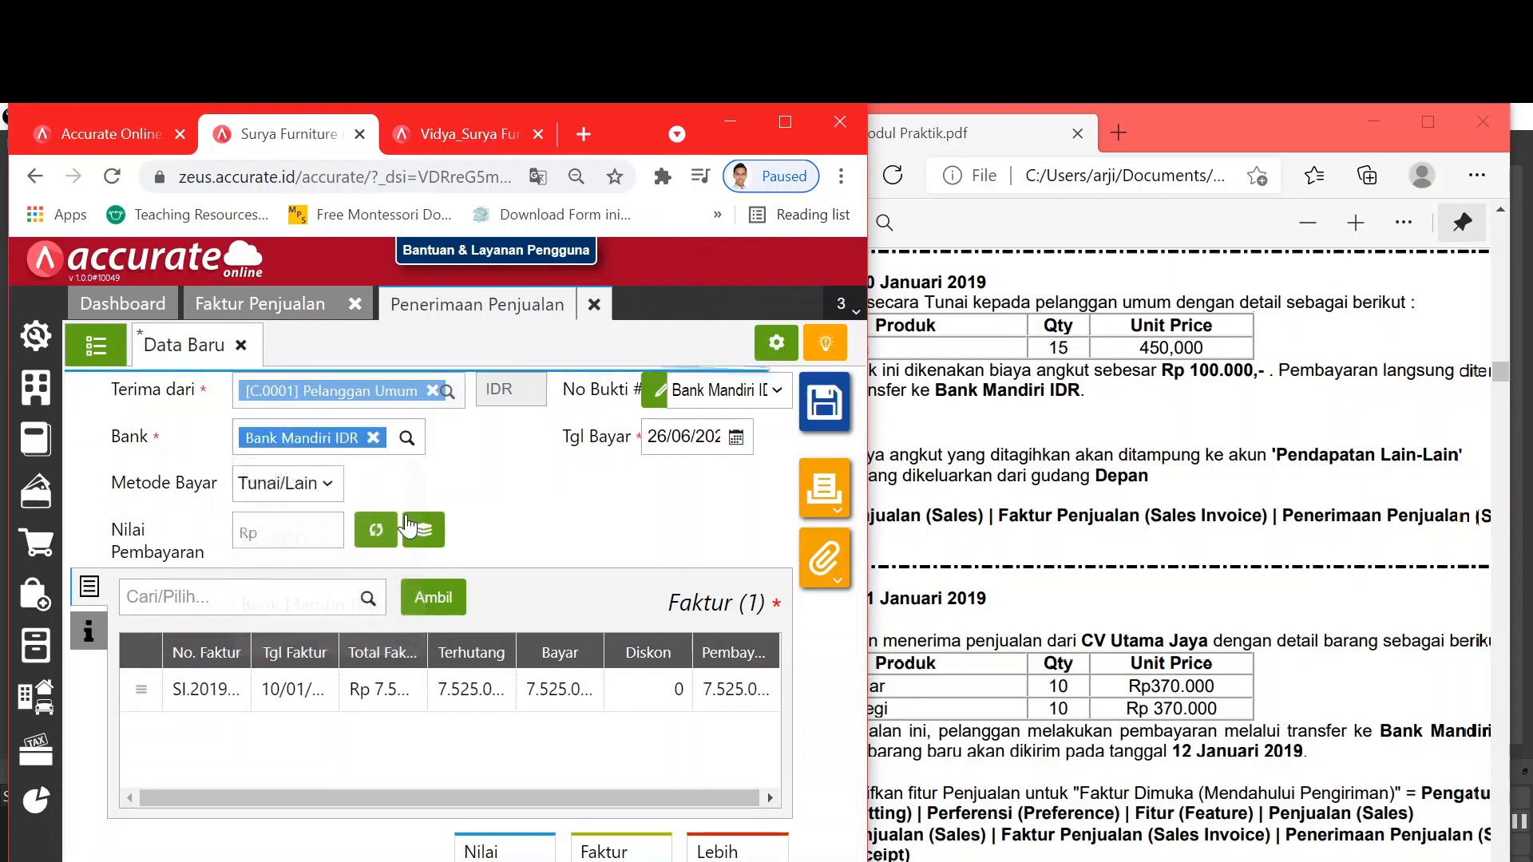
left_click(338, 500)
left_click(318, 593)
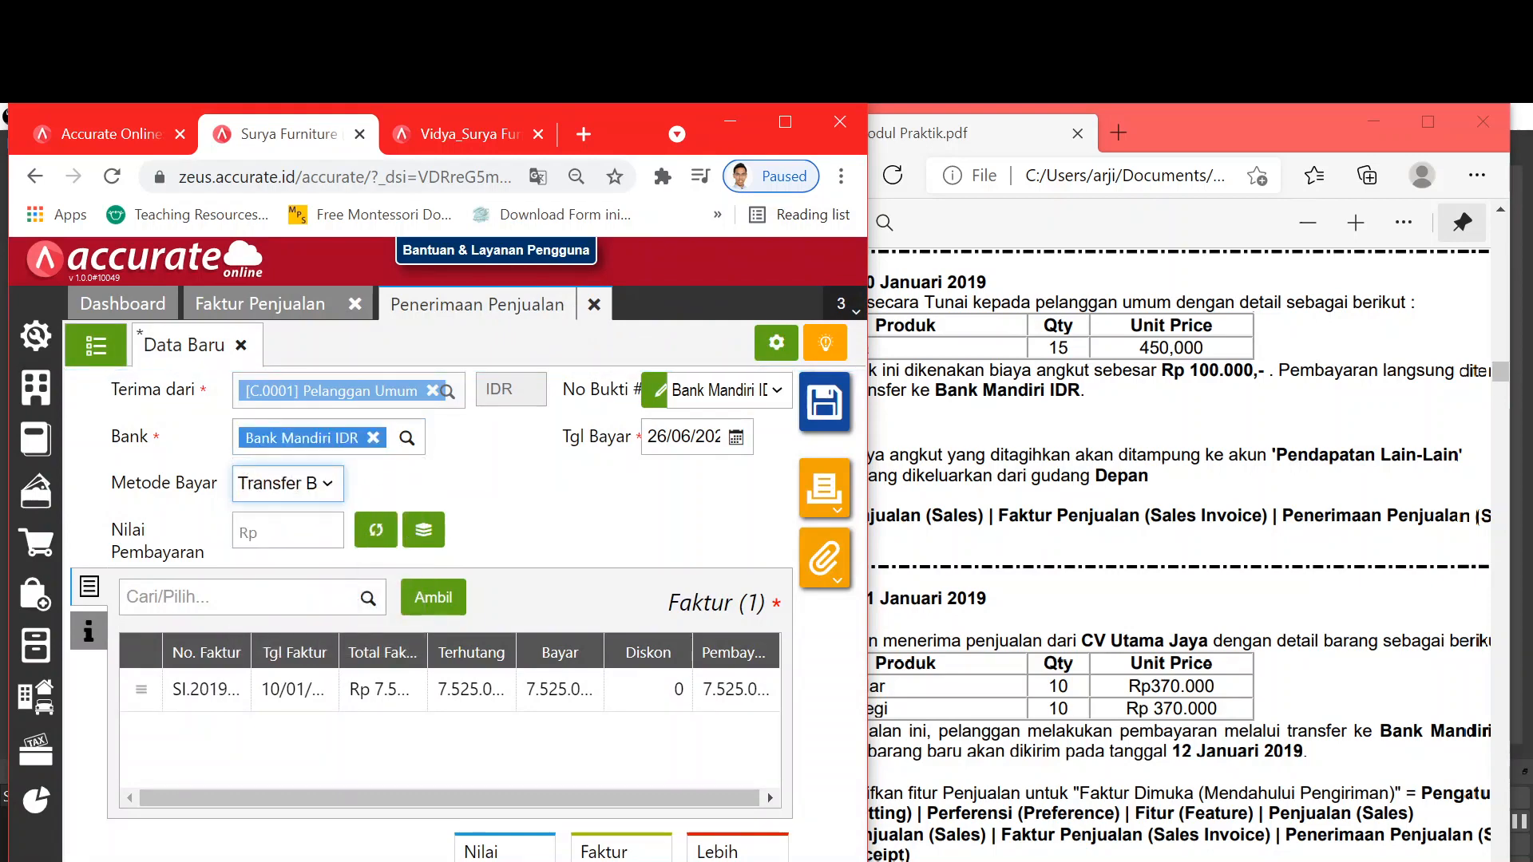
Step: Set the receipt's payment date (Tgl Bayar) to 10/01/2019 and calculate the payment amount (Nilai Pembayaran) from the invoice
left_click(684, 437)
type("100129")
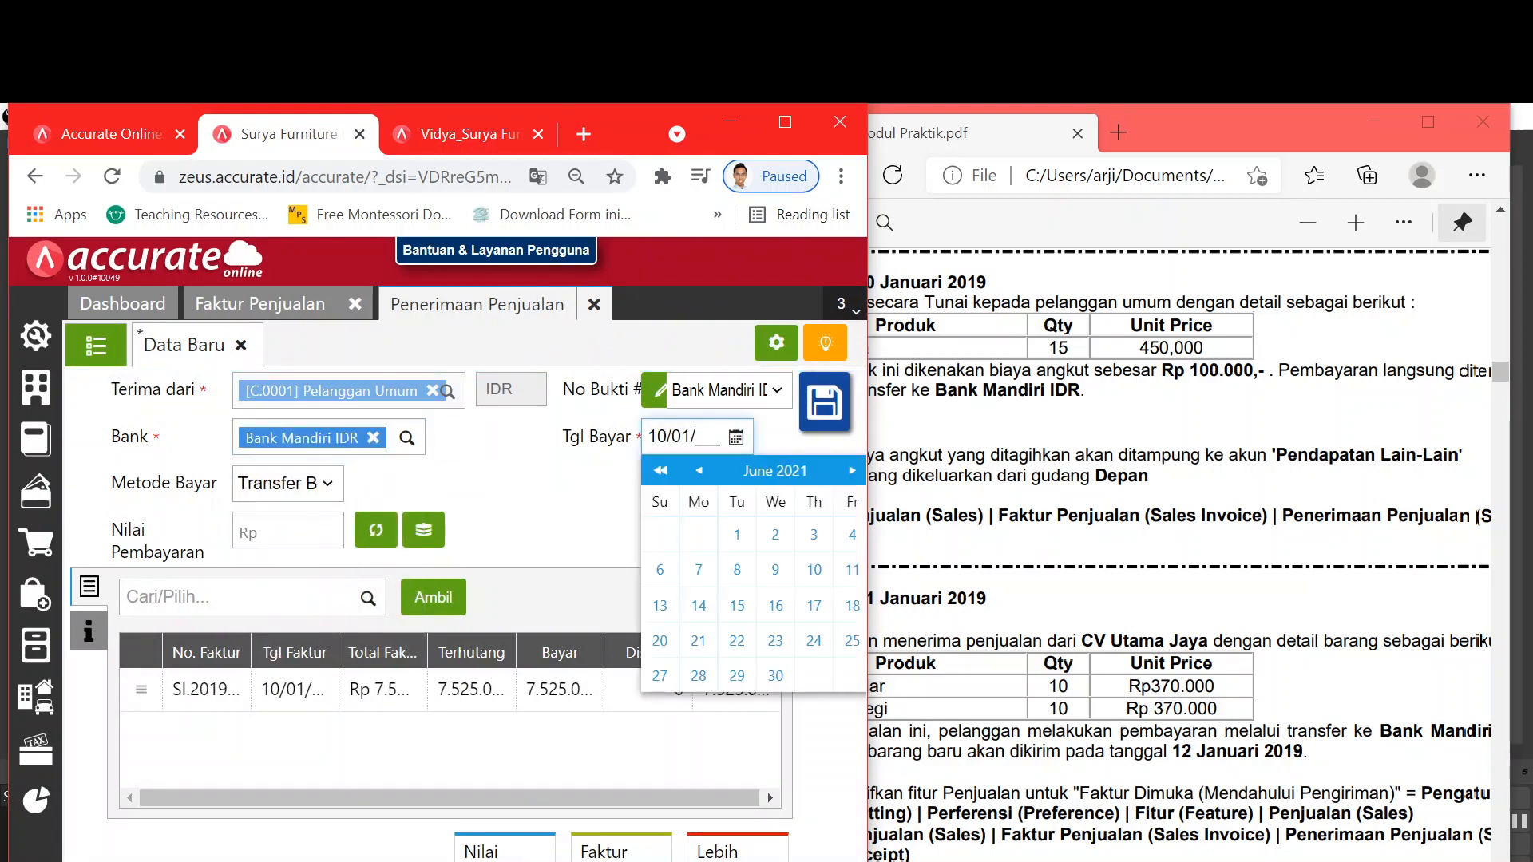
key("BackSpace")
type("019")
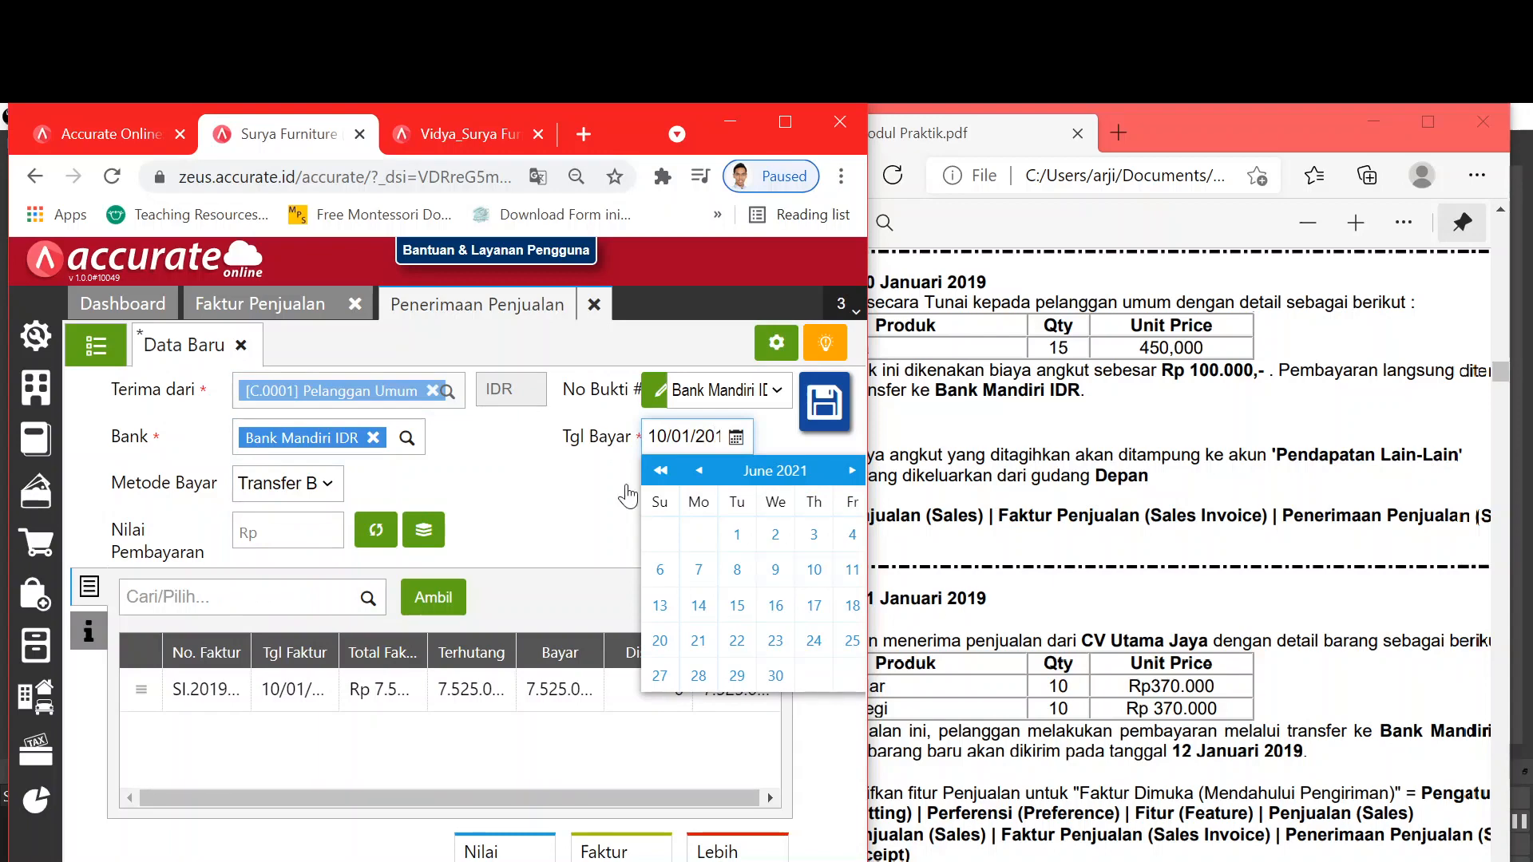
left_click(594, 510)
left_click(376, 531)
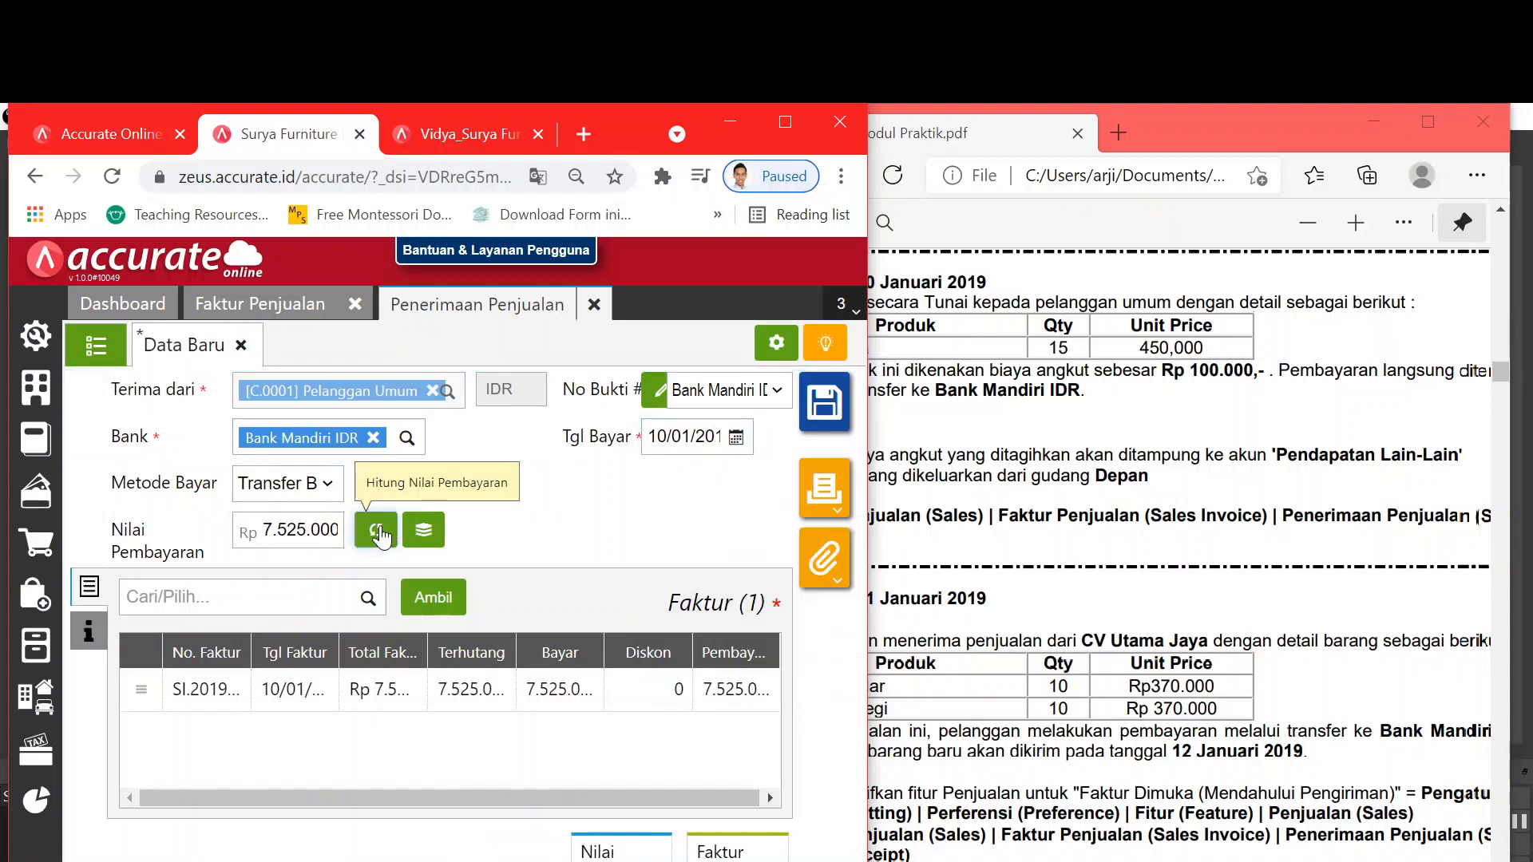
Step: Review the saved Pelanggan Umum invoice of 10/01/2019 from the Faktur Penjualan list and return to the sales receipt
left_click(787, 127)
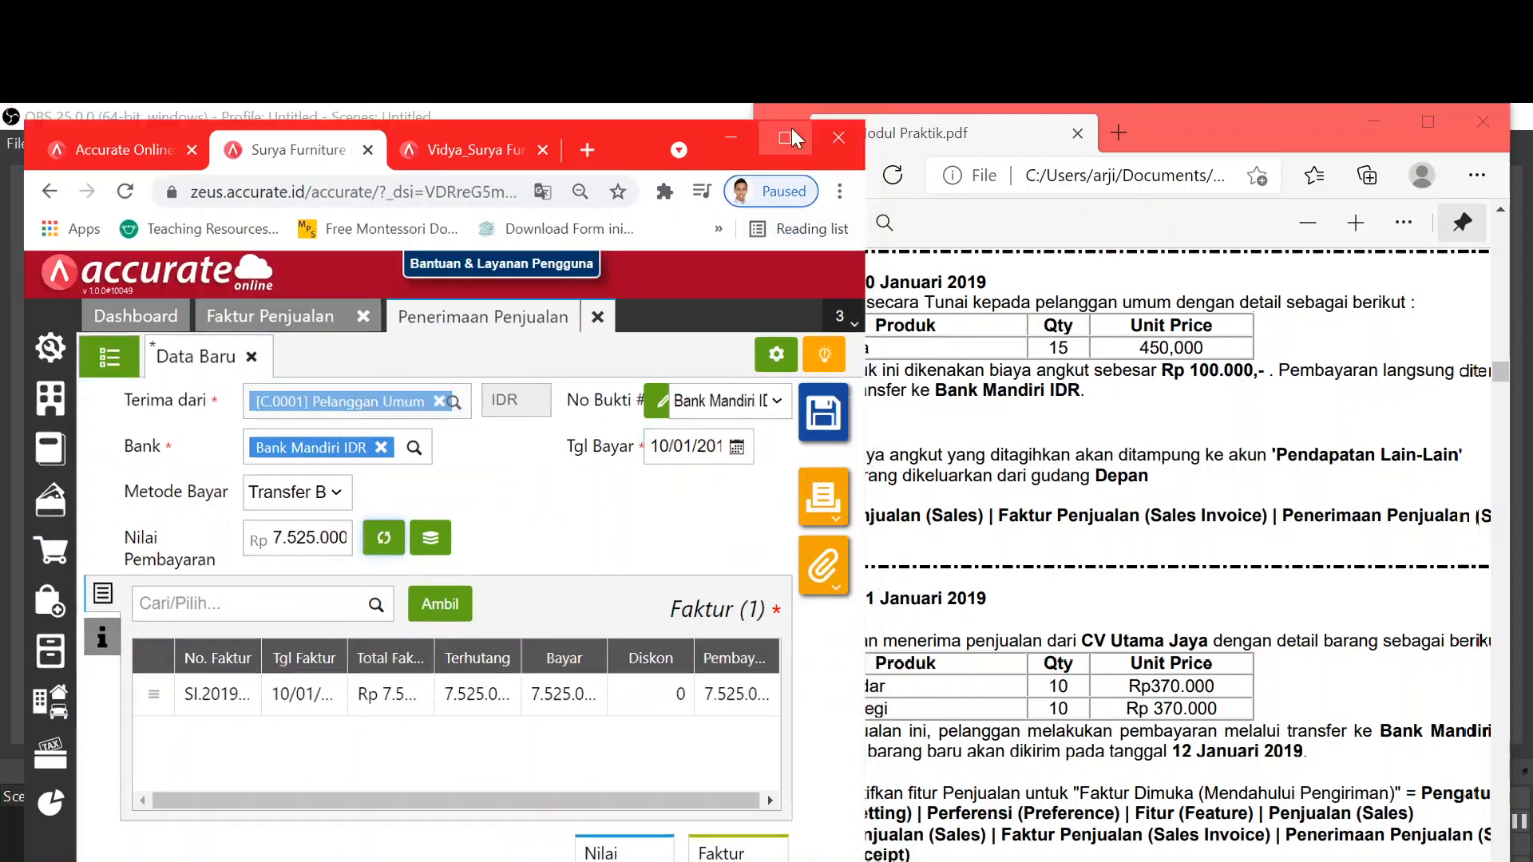
left_click(307, 301)
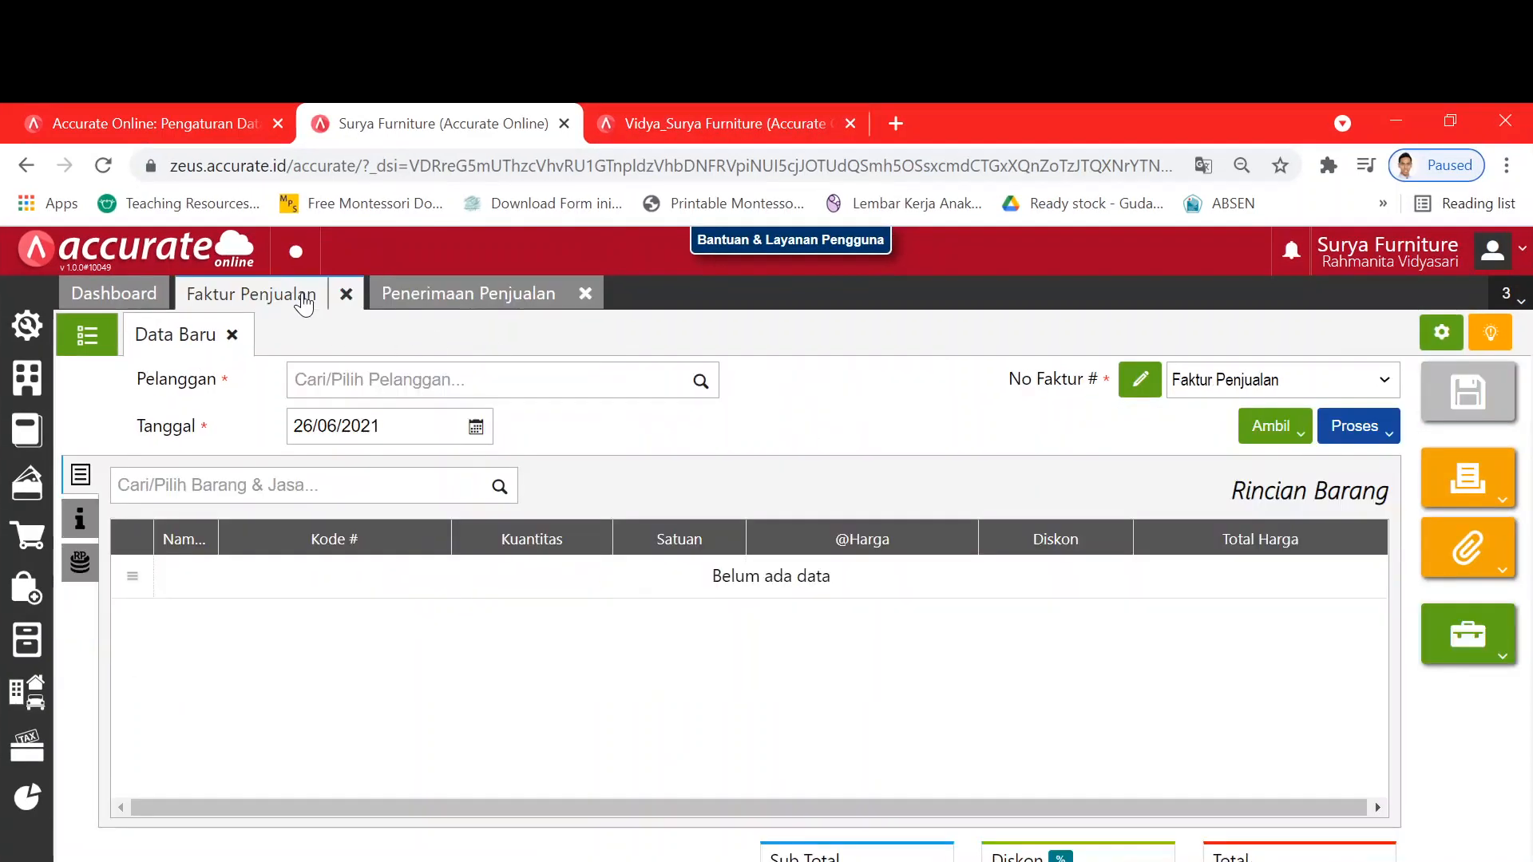
left_click(94, 333)
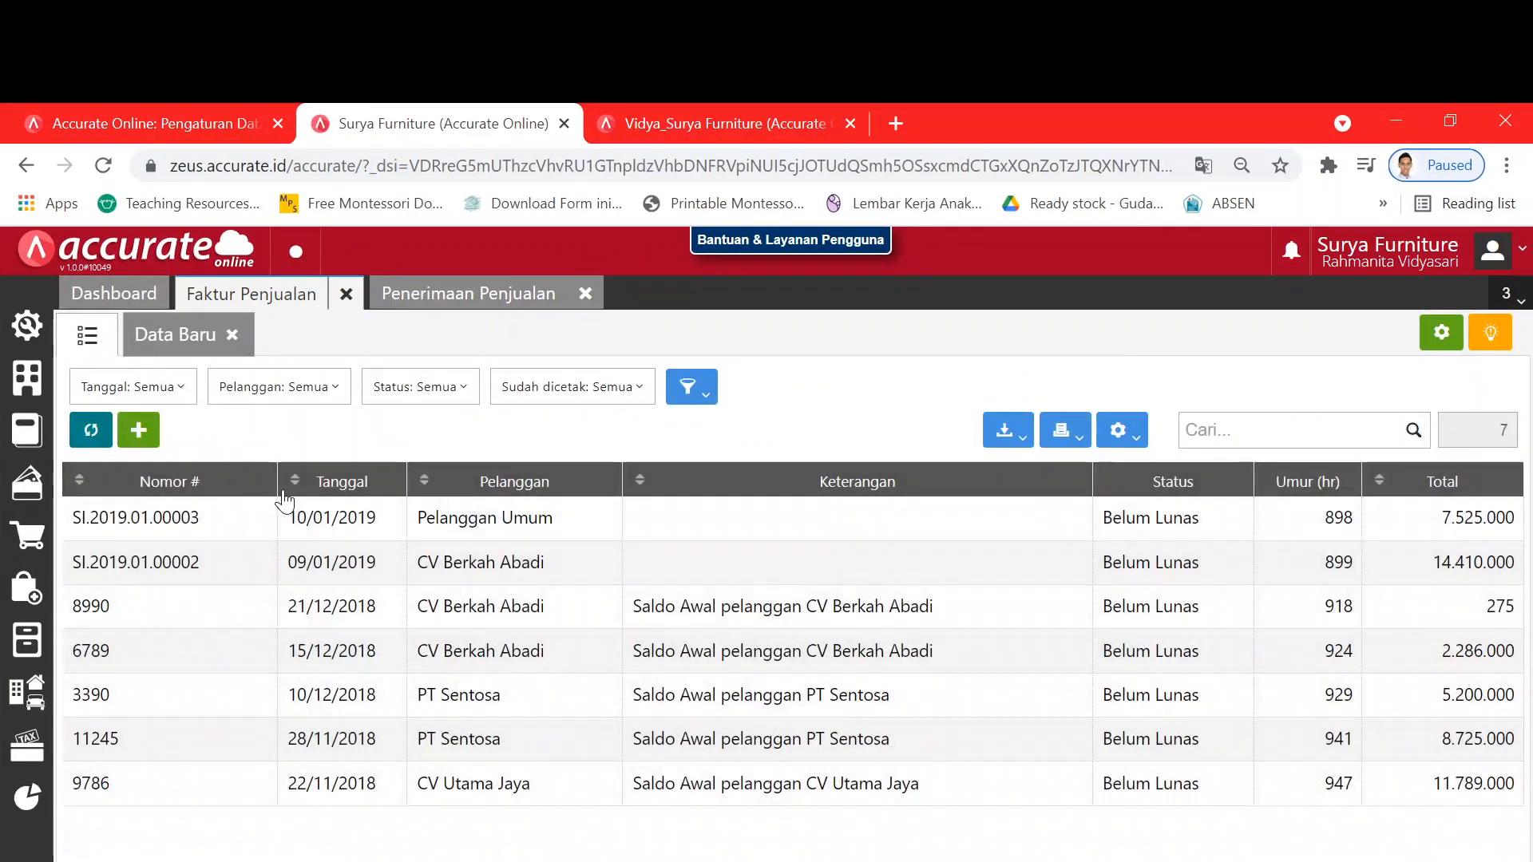
left_click(305, 505)
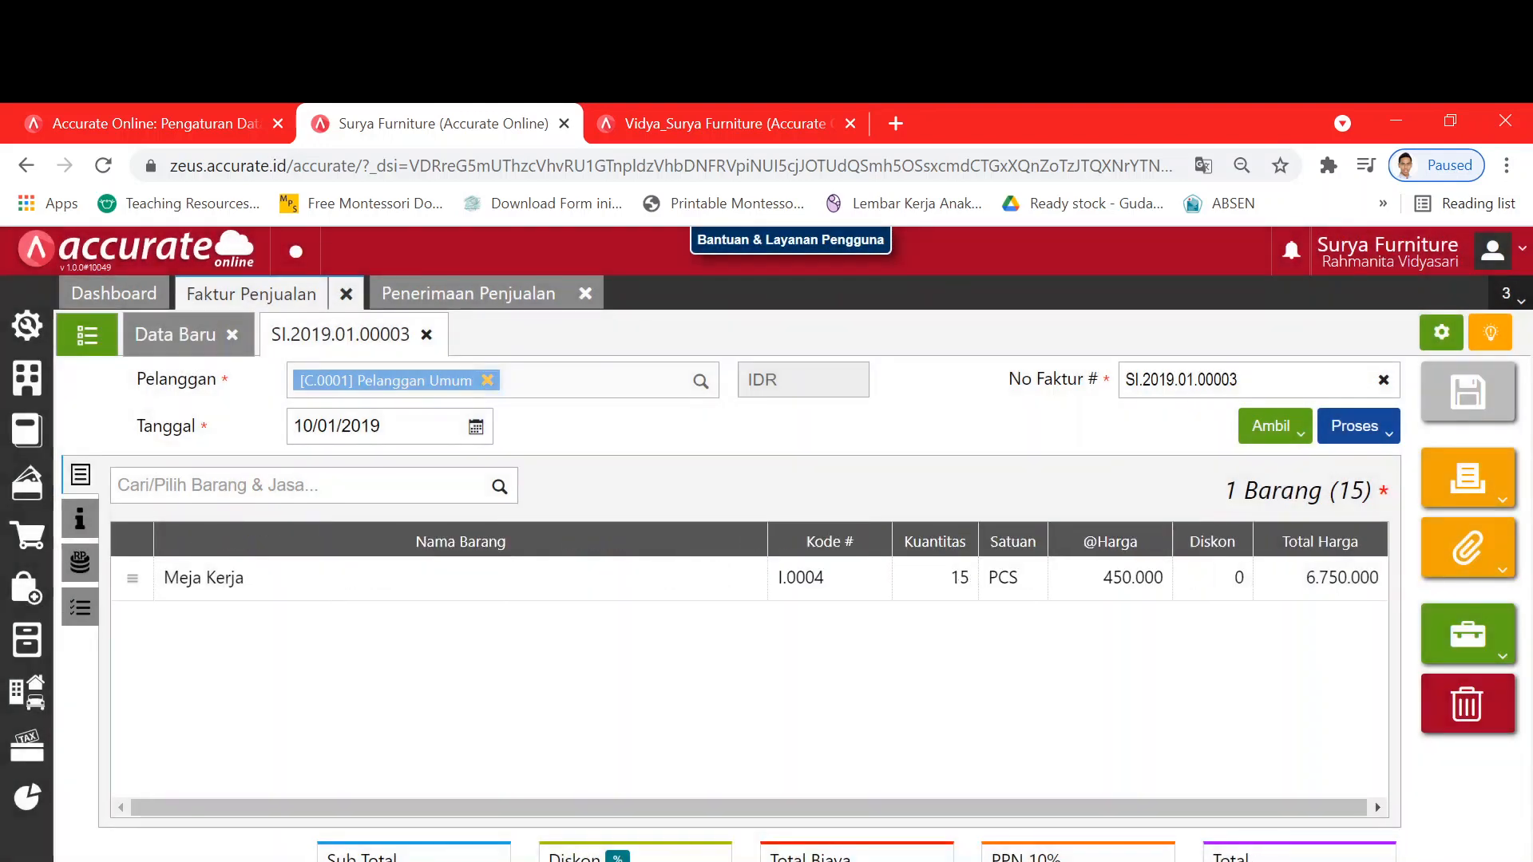
left_click(488, 302)
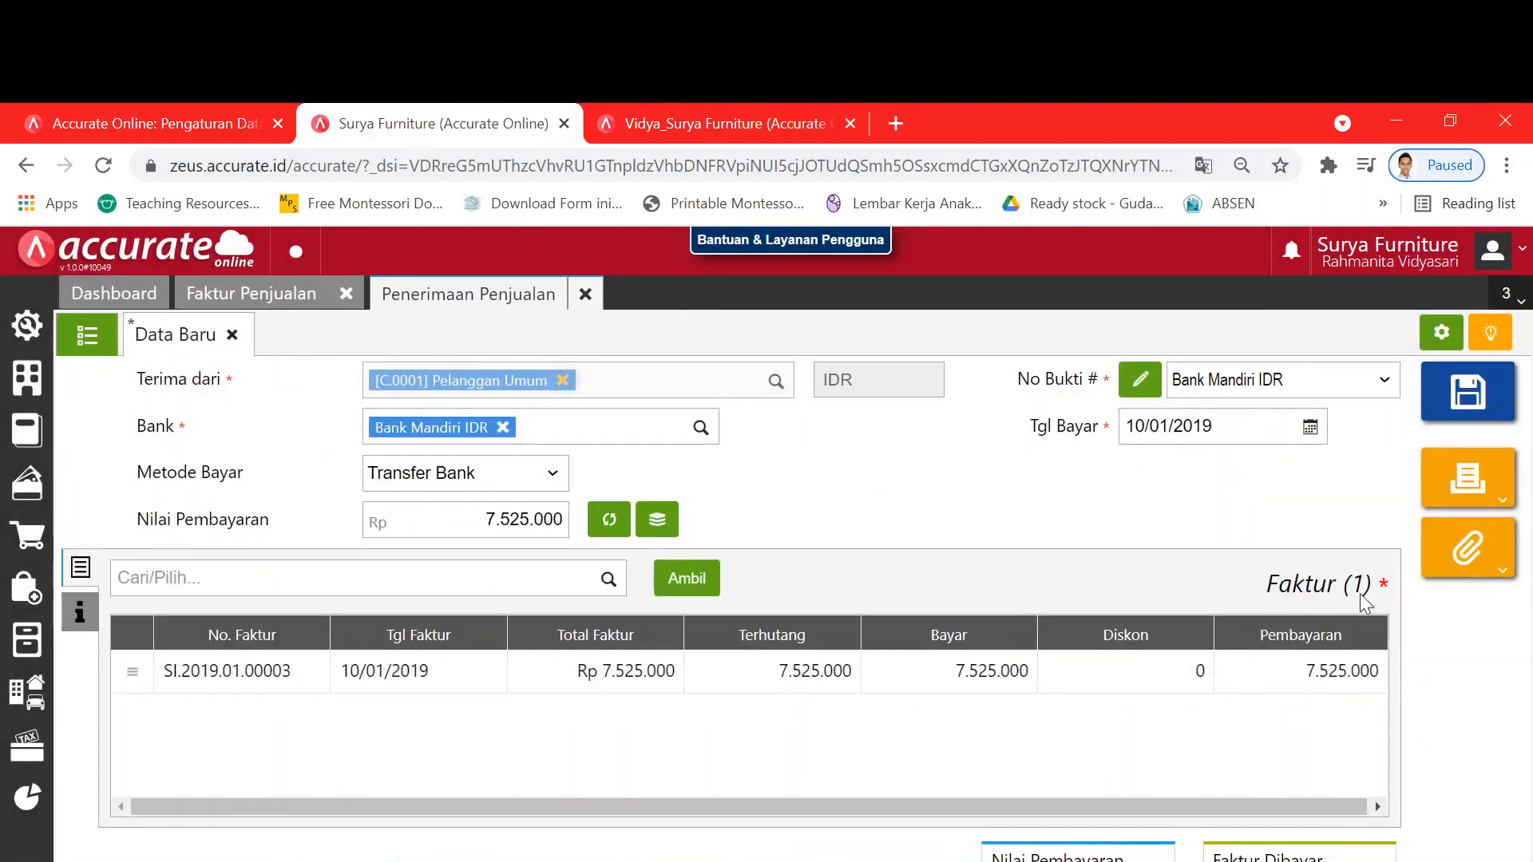
Step: Save the Pelanggan Umum sales receipt and close the Penerimaan Penjualan and Faktur Penjualan forms
left_click(1481, 396)
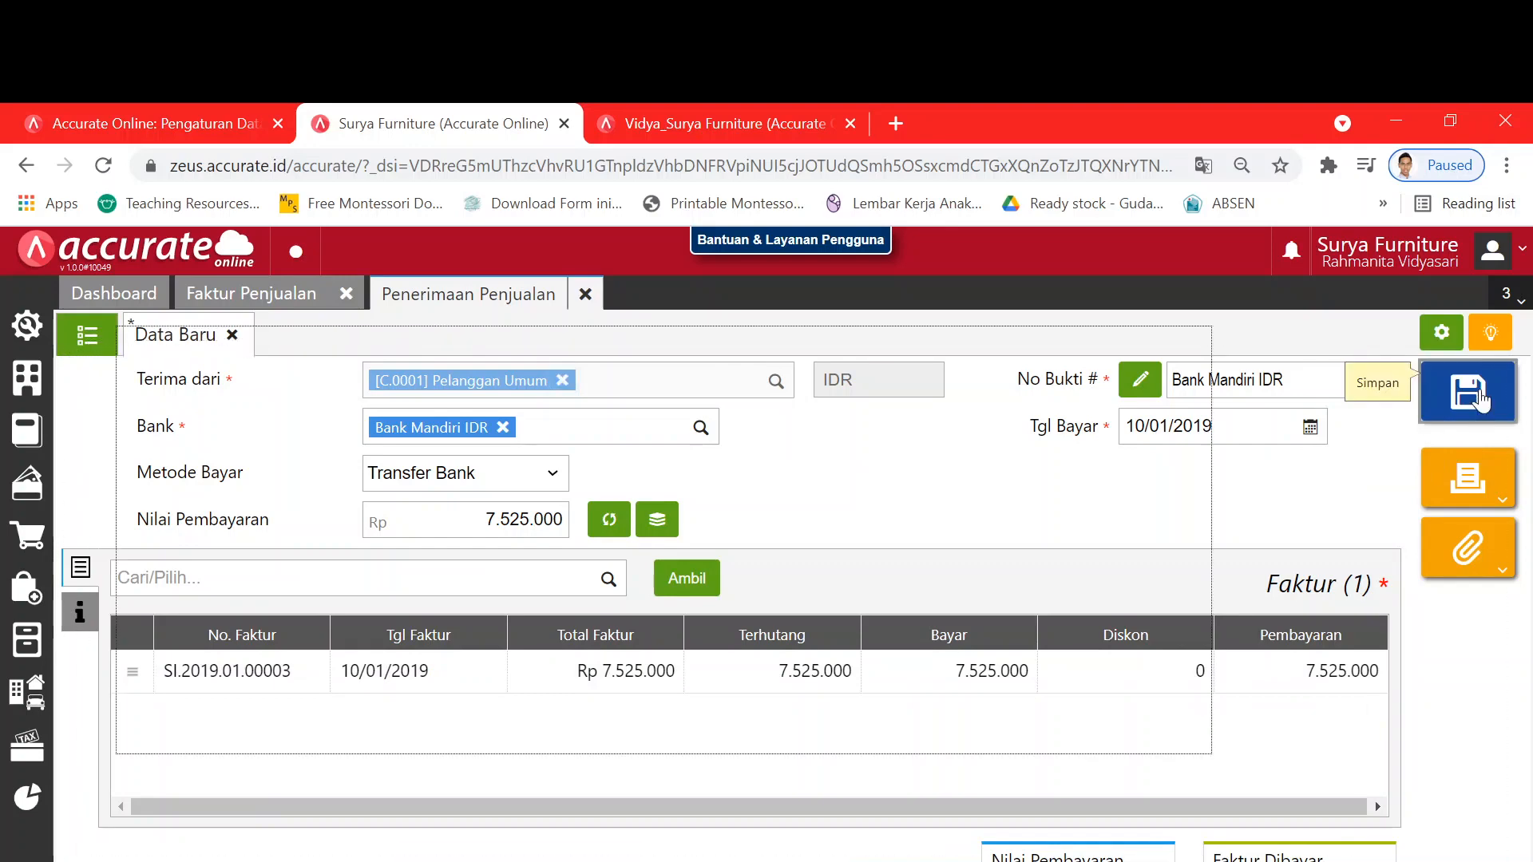
left_click(91, 345)
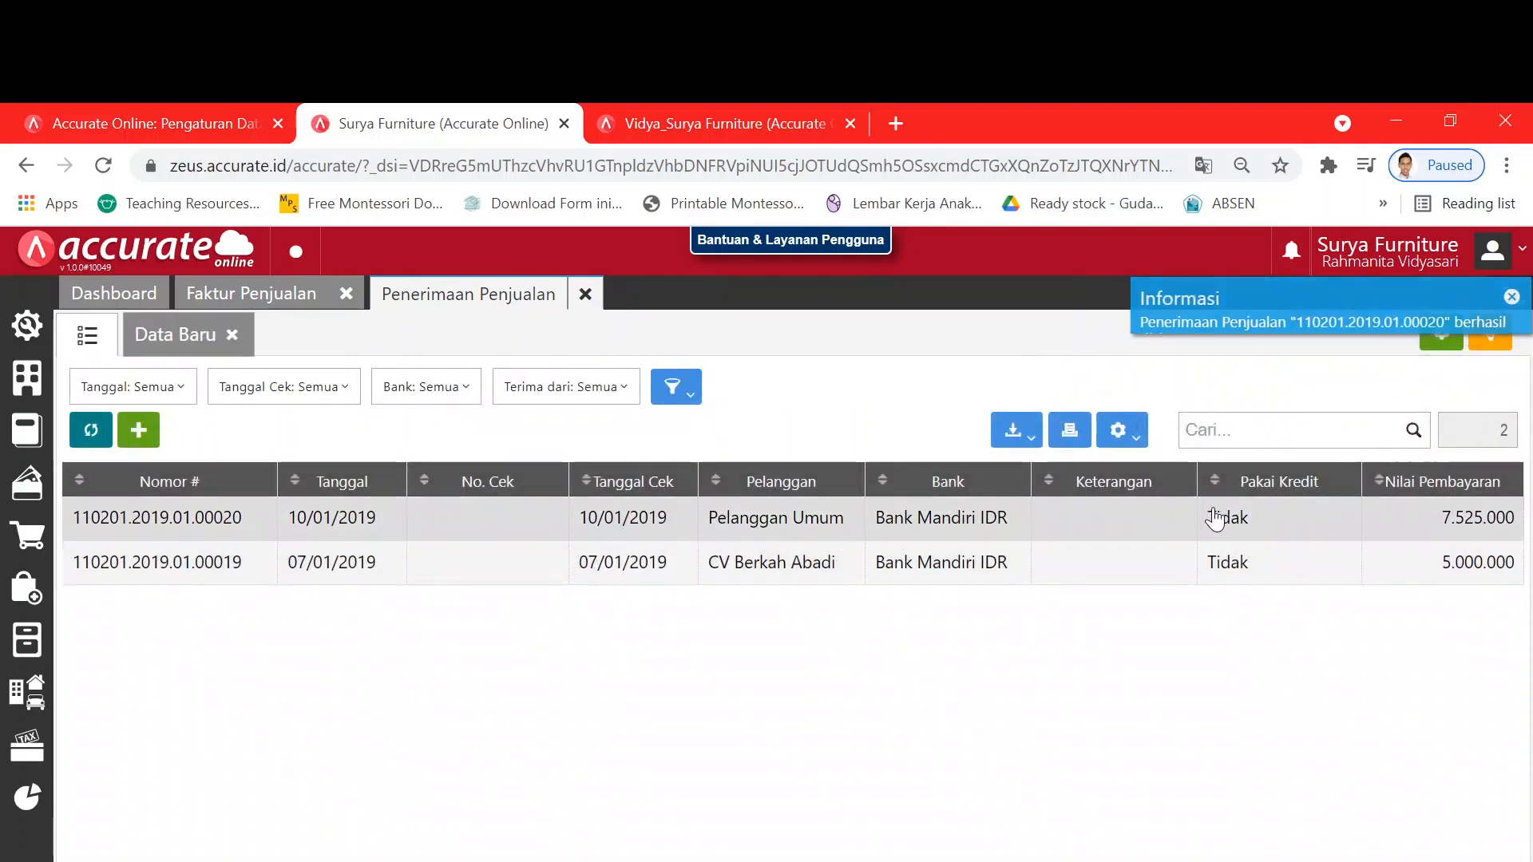
left_click(585, 299)
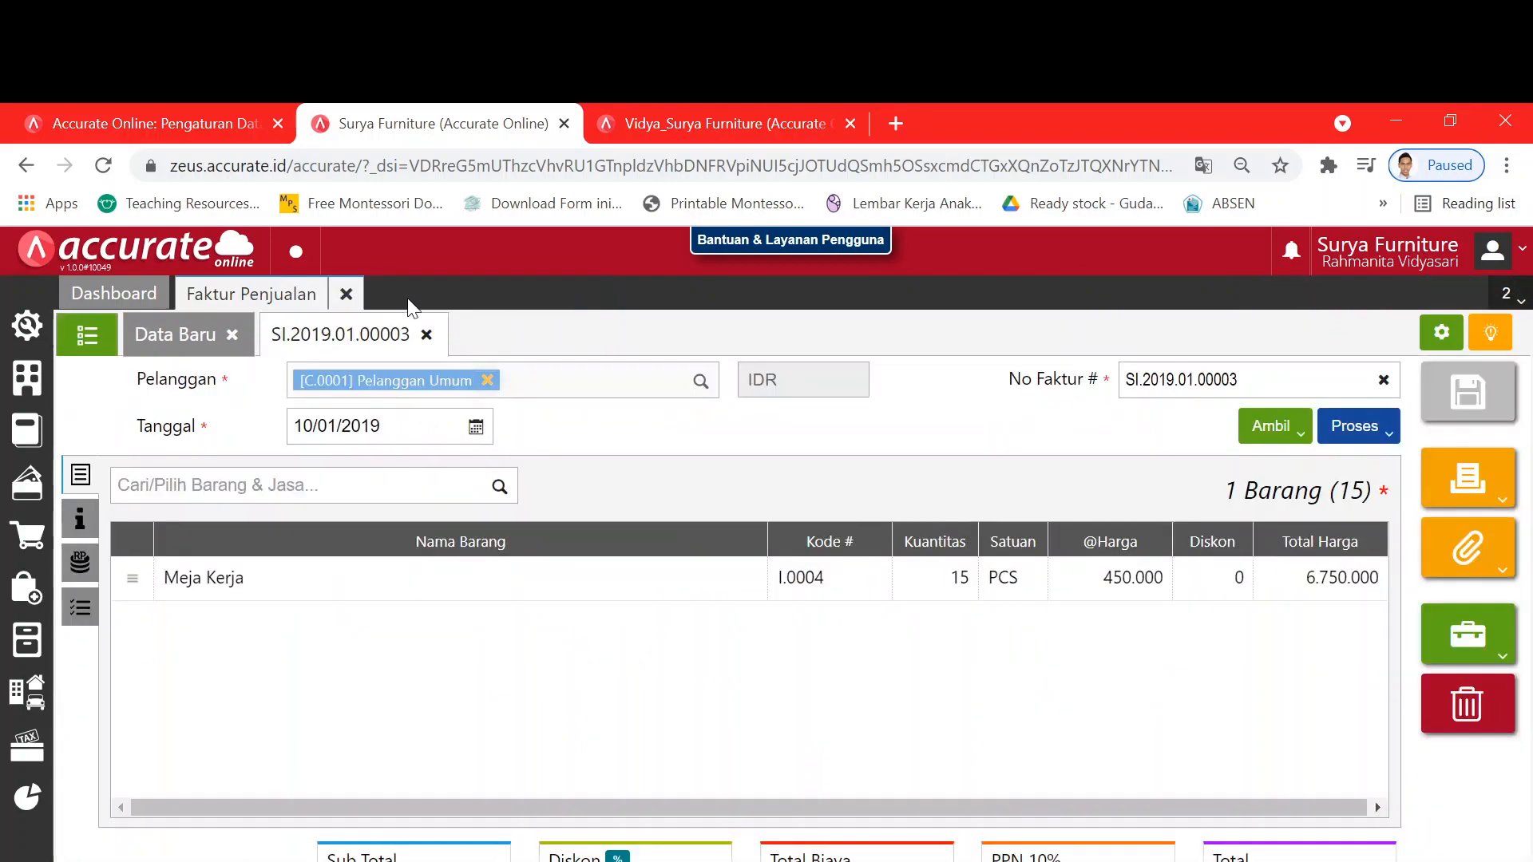
left_click(345, 294)
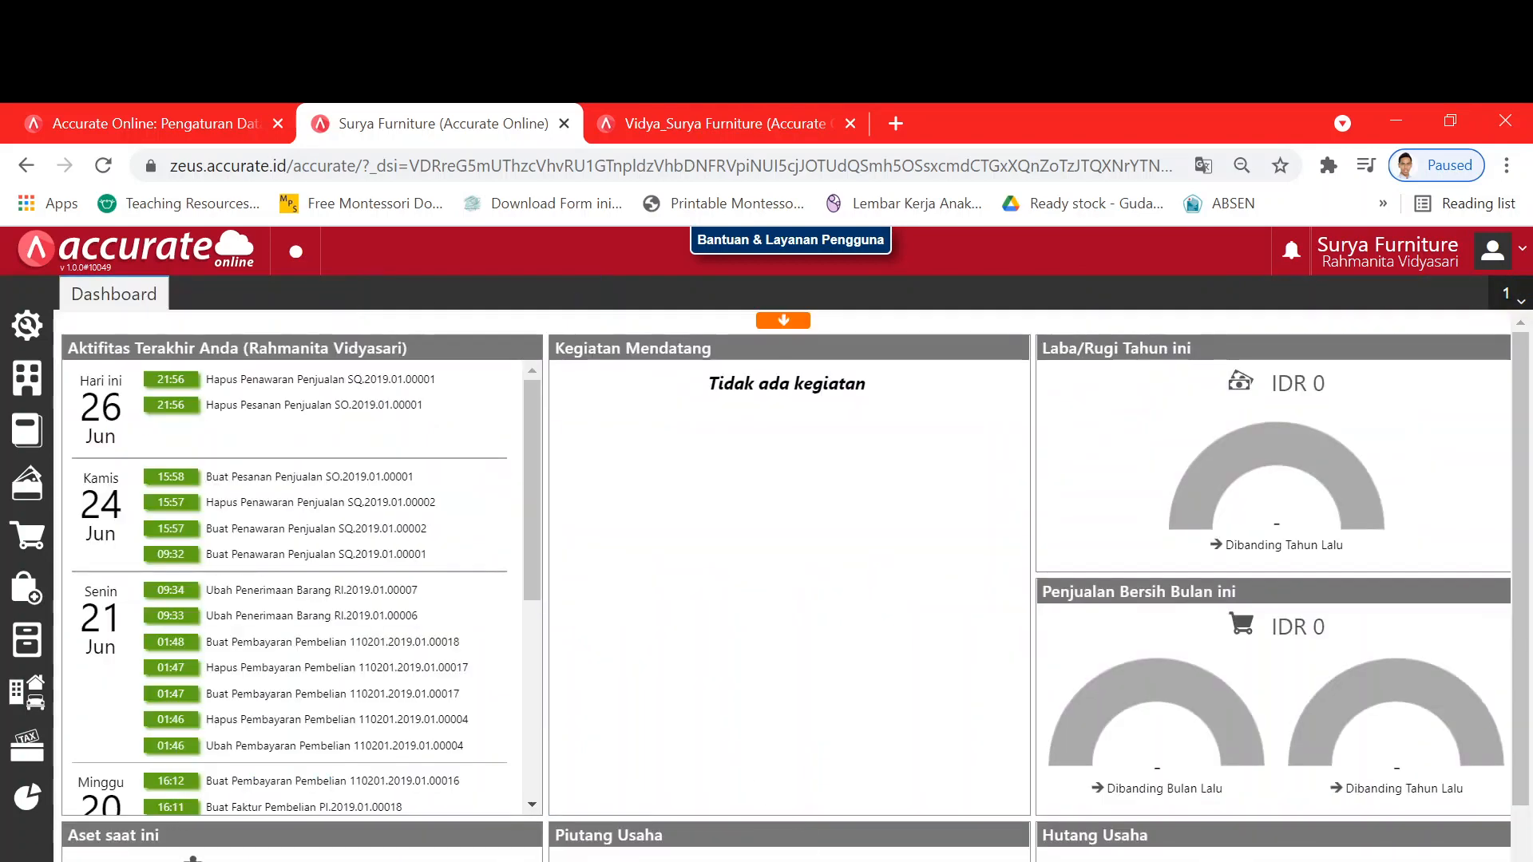
Step: Read the 11 and 12 January 2019 transactions in the Modul Praktik PDF, including the notes on enabling Faktur Dimuka
key("alt+Tab")
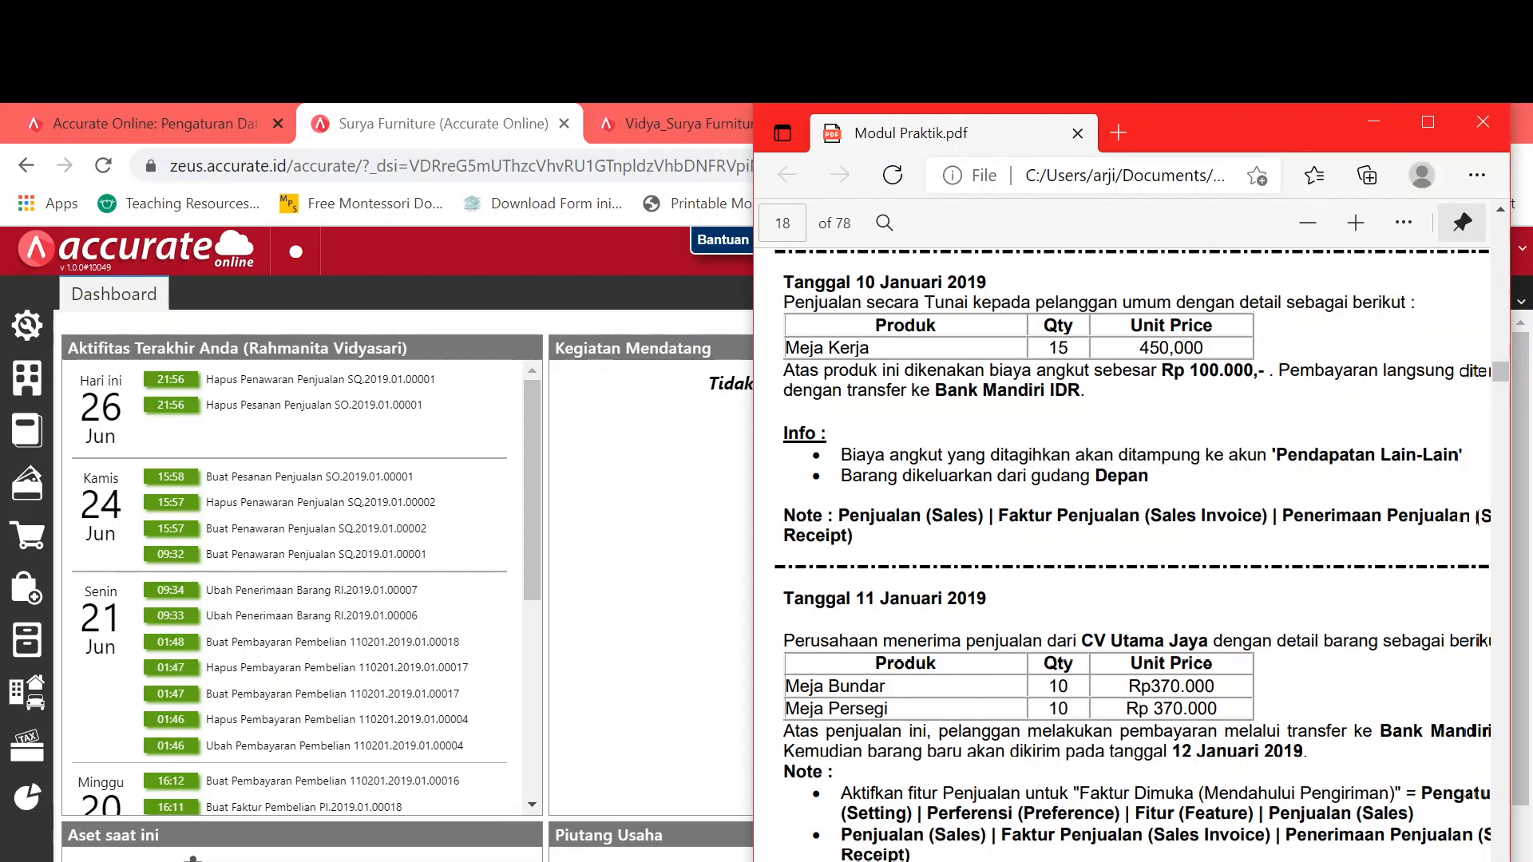
scroll(1131, 553, "down", 4)
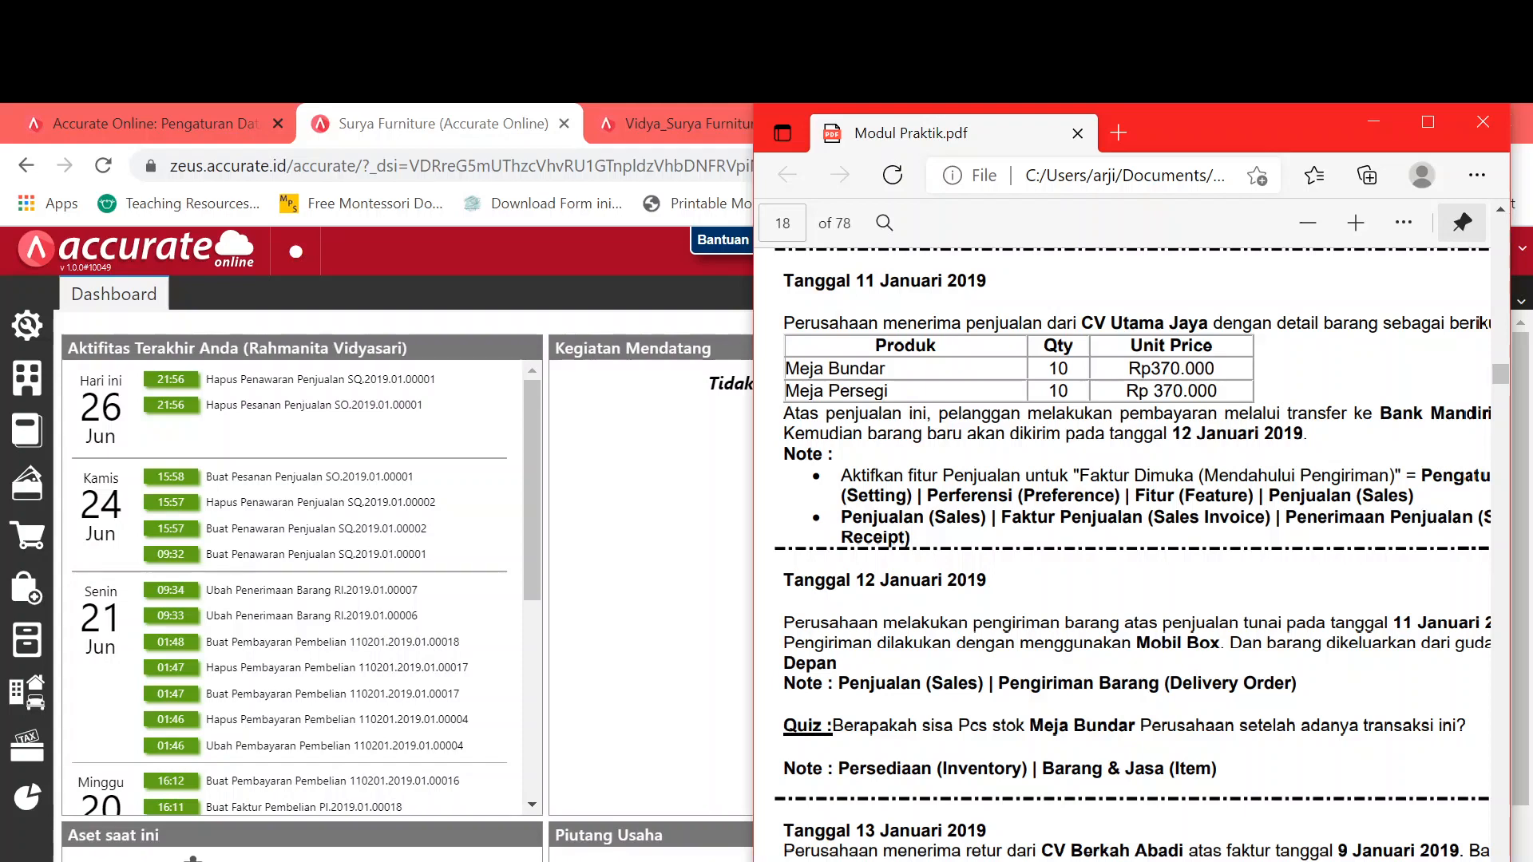
scroll(1131, 559, "up", 4)
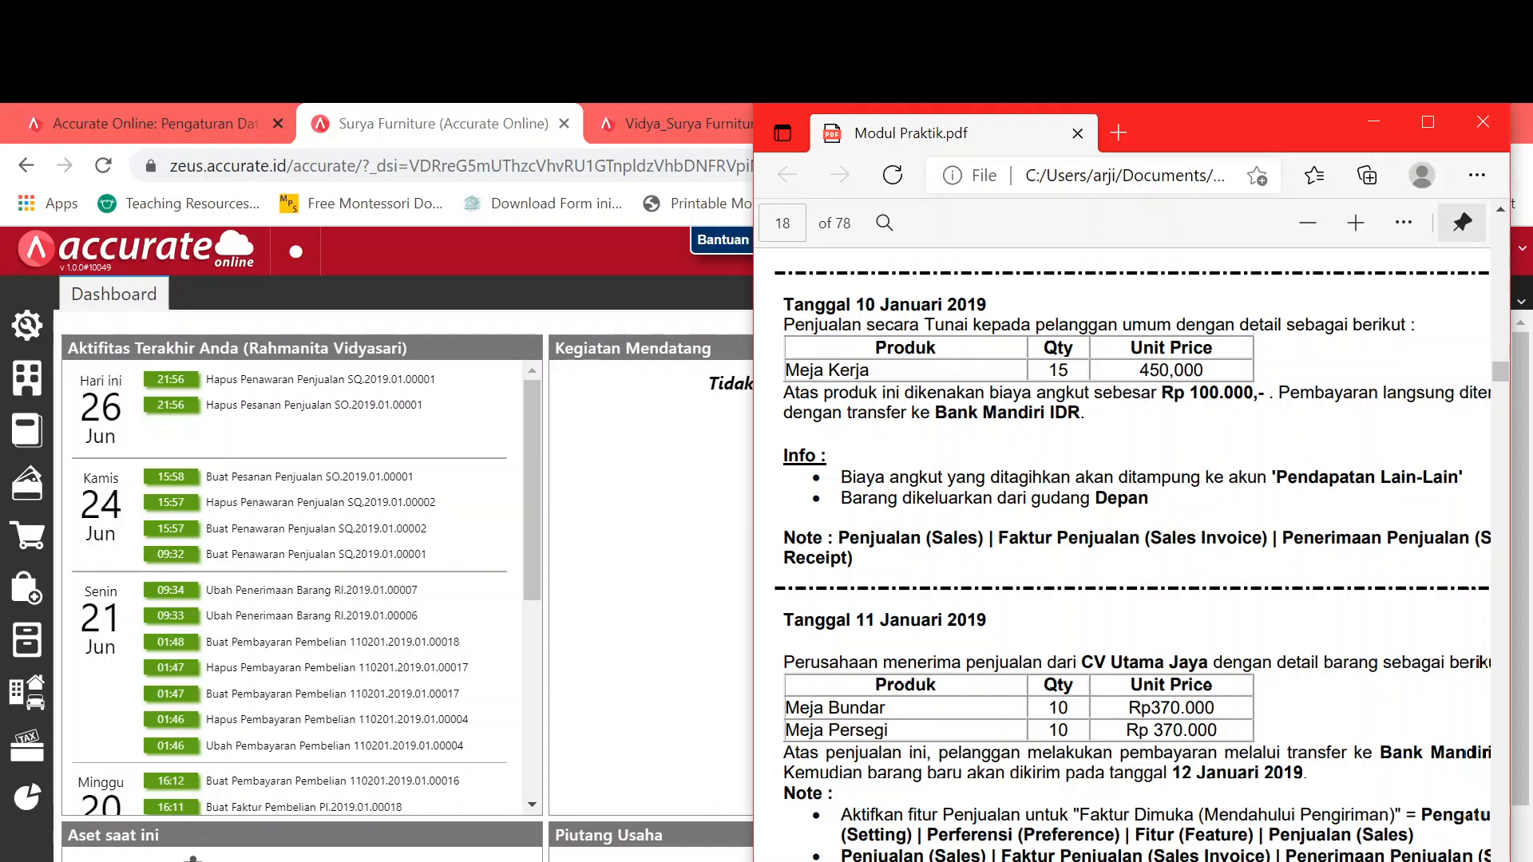
double_click(1249, 814)
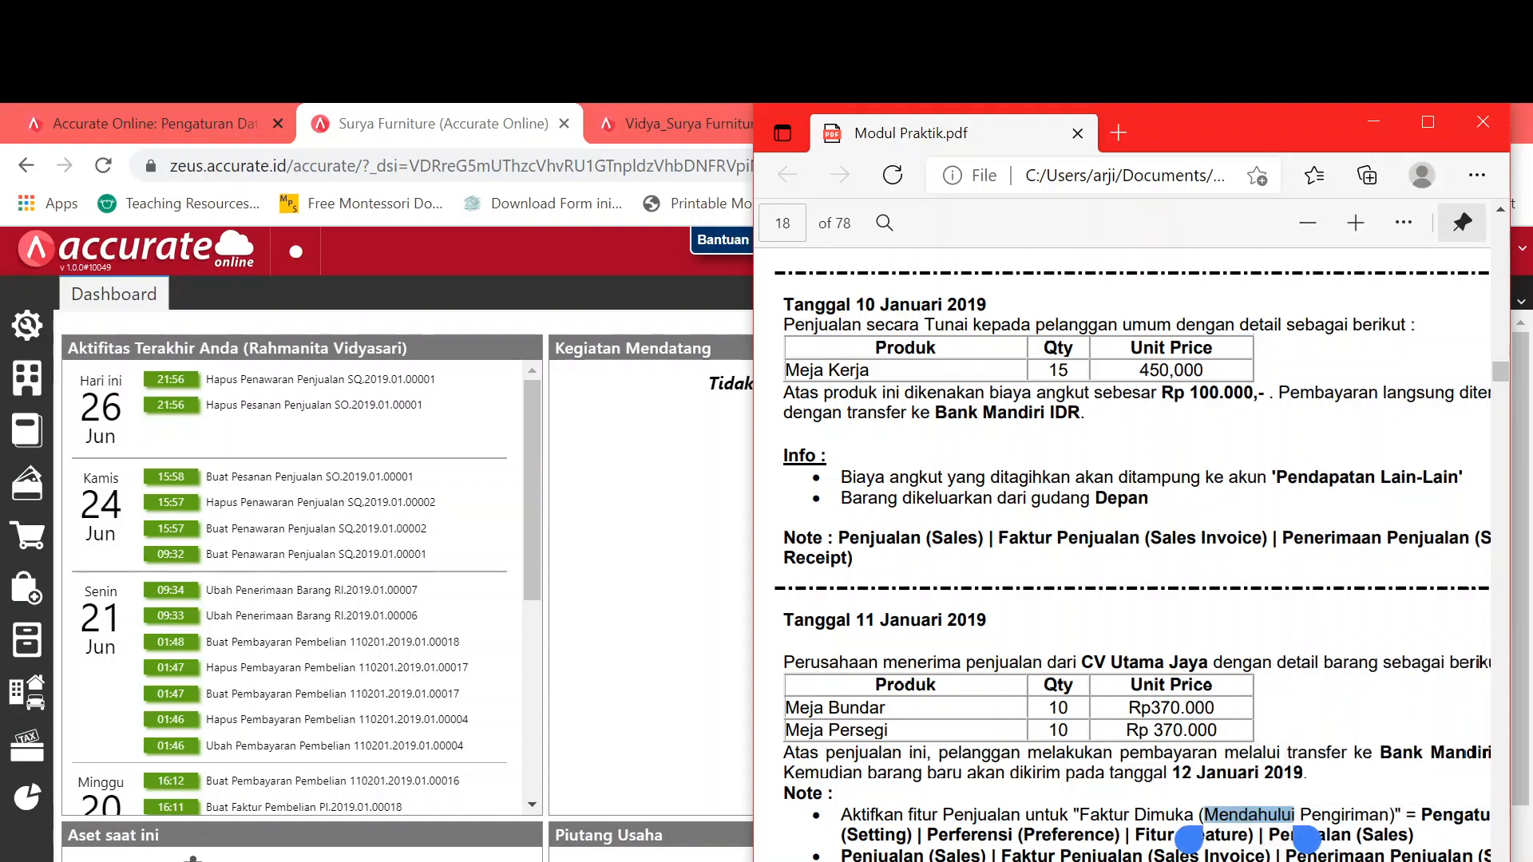
scroll(1121, 551, "down", 2)
scroll(1122, 551, "down", 2)
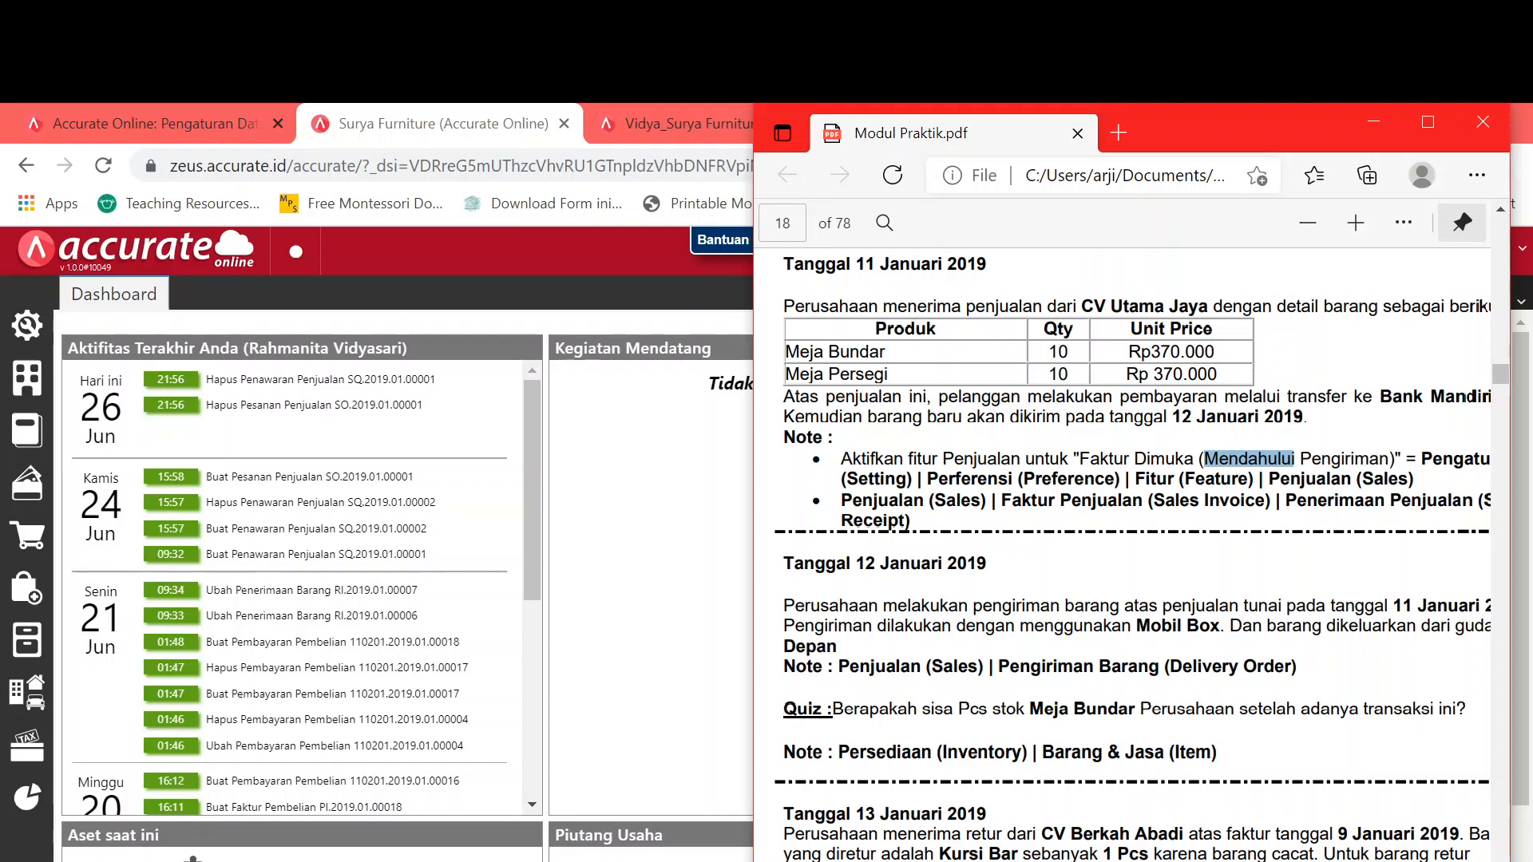
scroll(1130, 559, "up", 5)
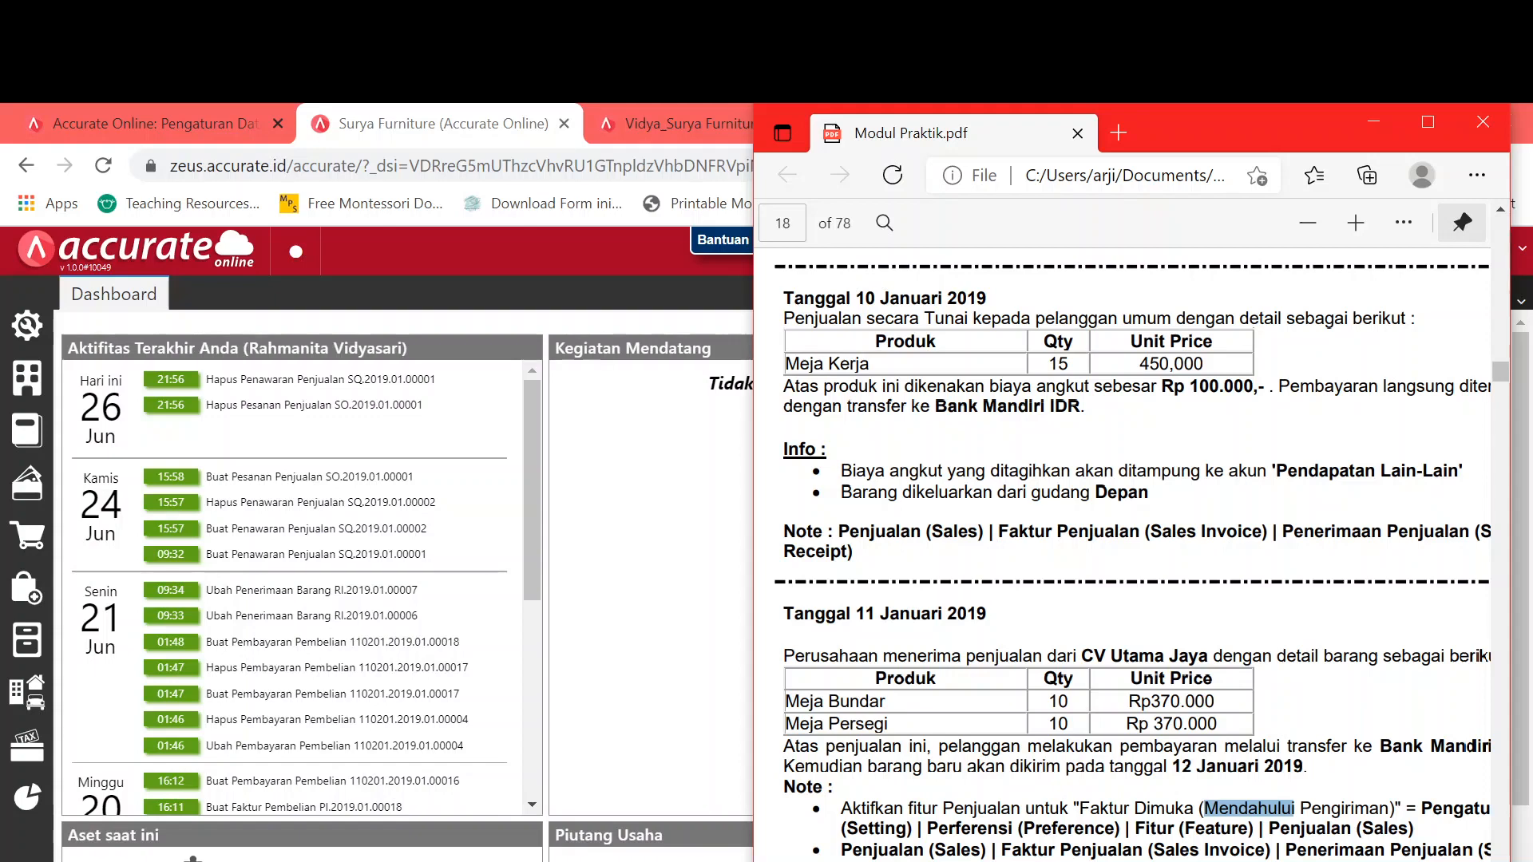
scroll(1132, 555, "down", 4)
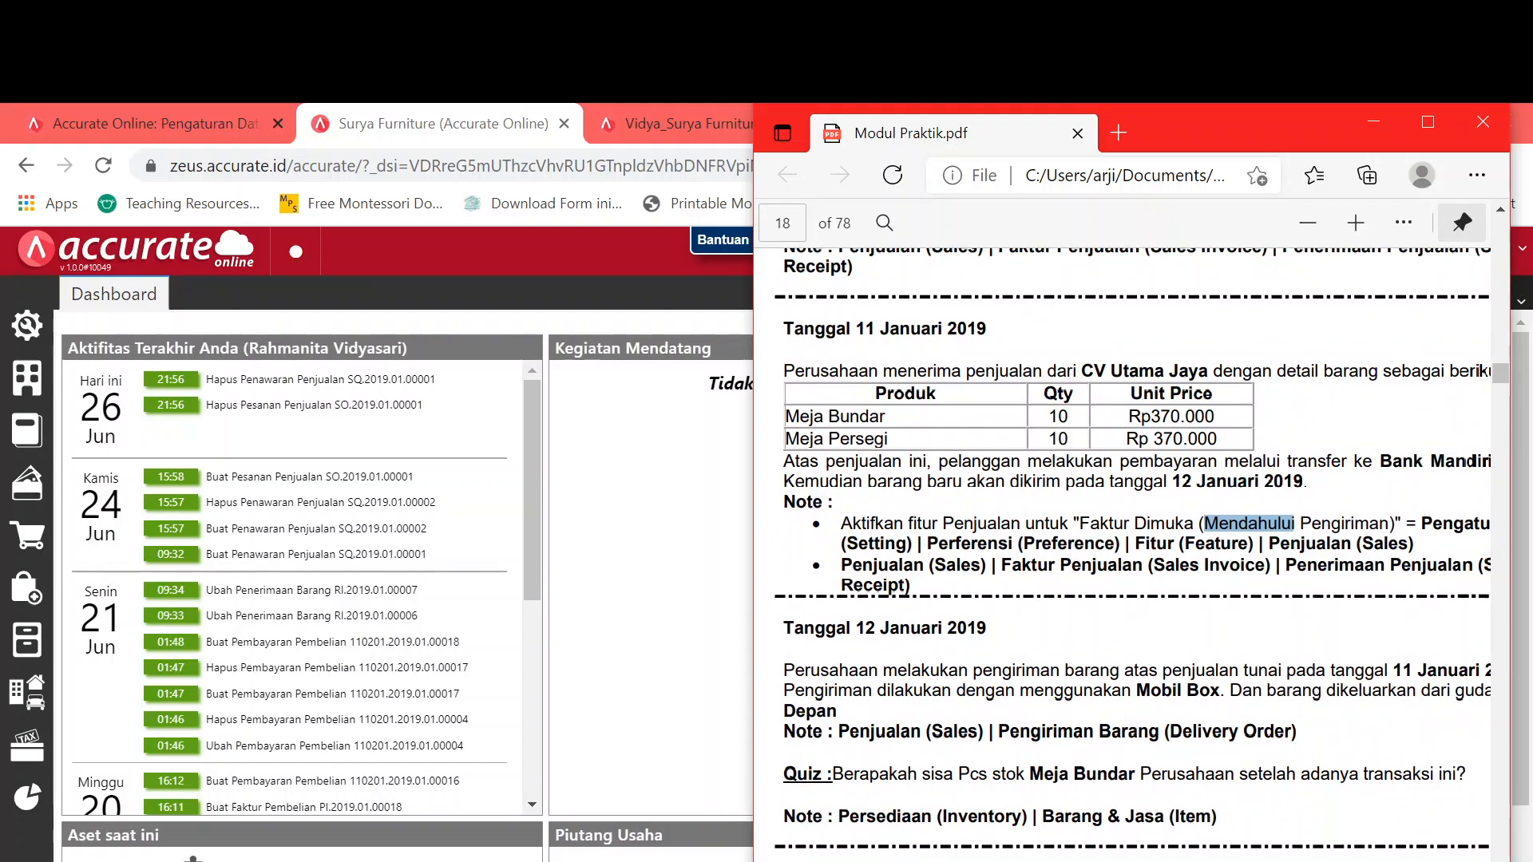
scroll(1122, 551, "right", 1)
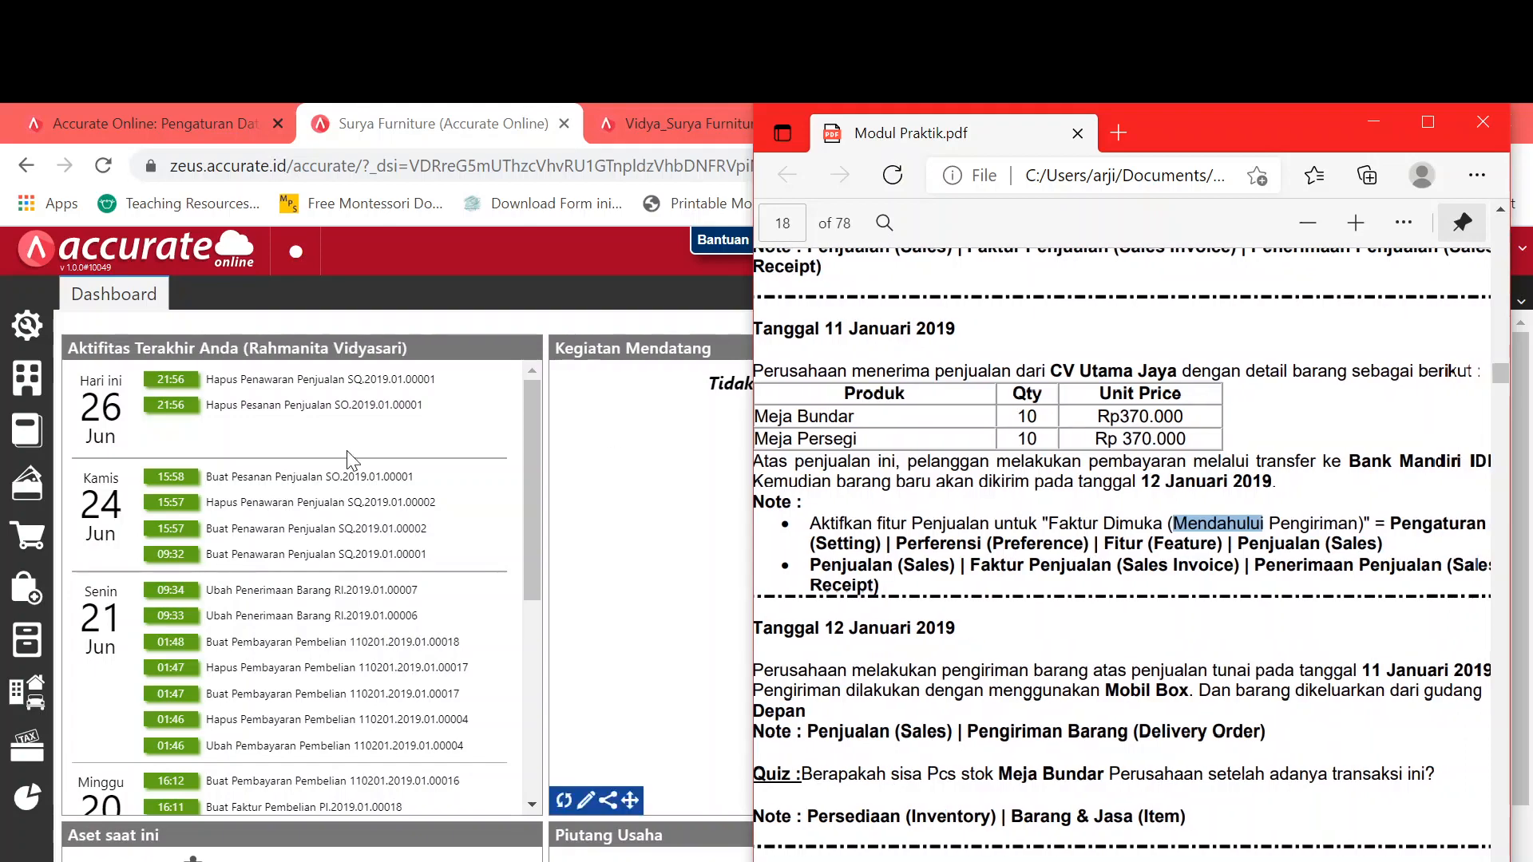
Step: Enable the sales feature Faktur Dimuka (Mendahului Pengiriman) in the company preferences and save them
left_click(30, 328)
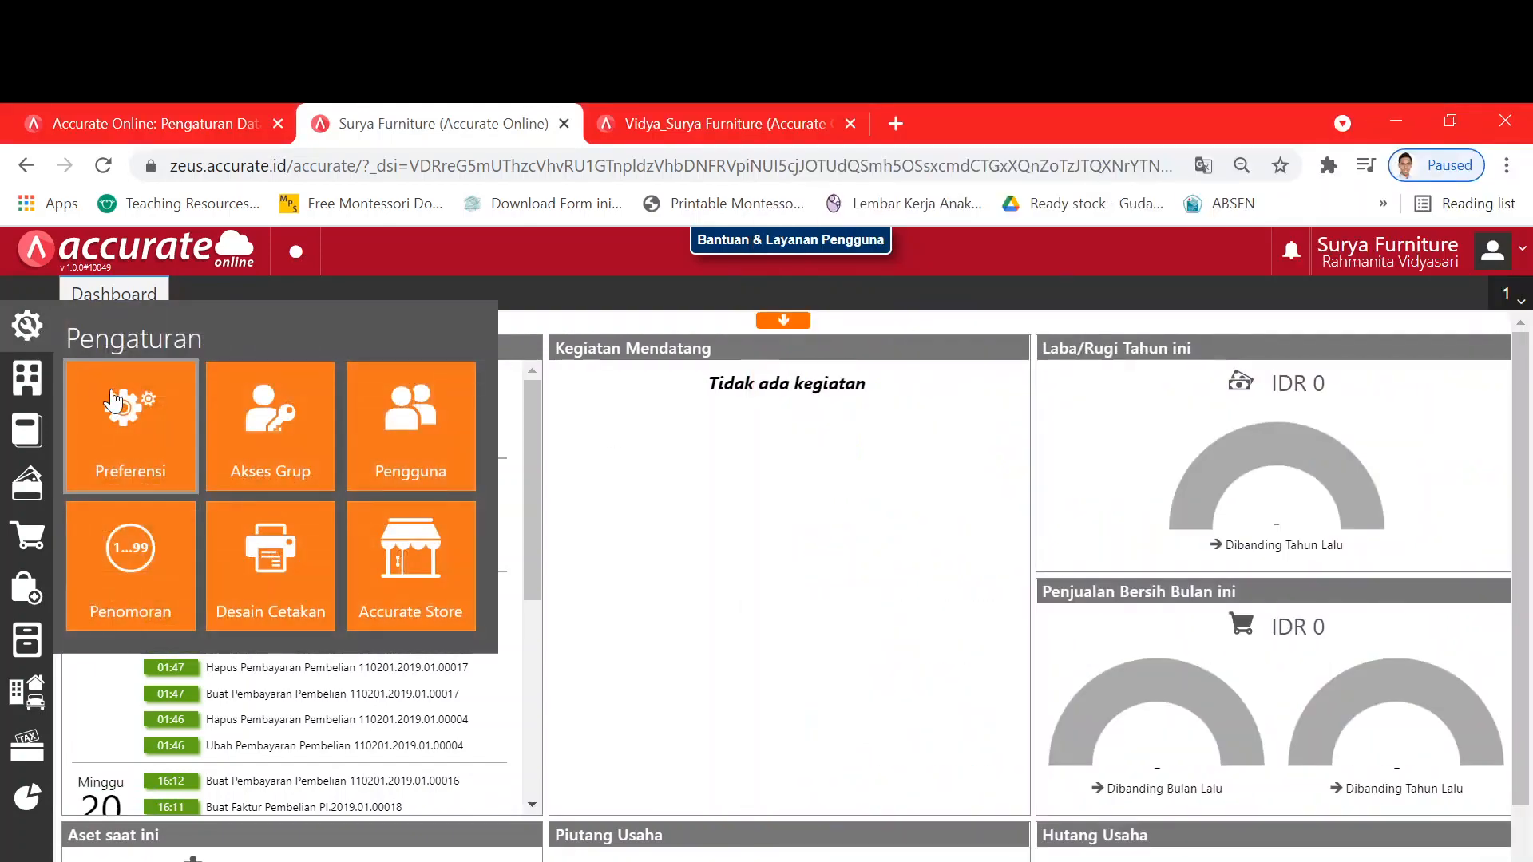
left_click(161, 396)
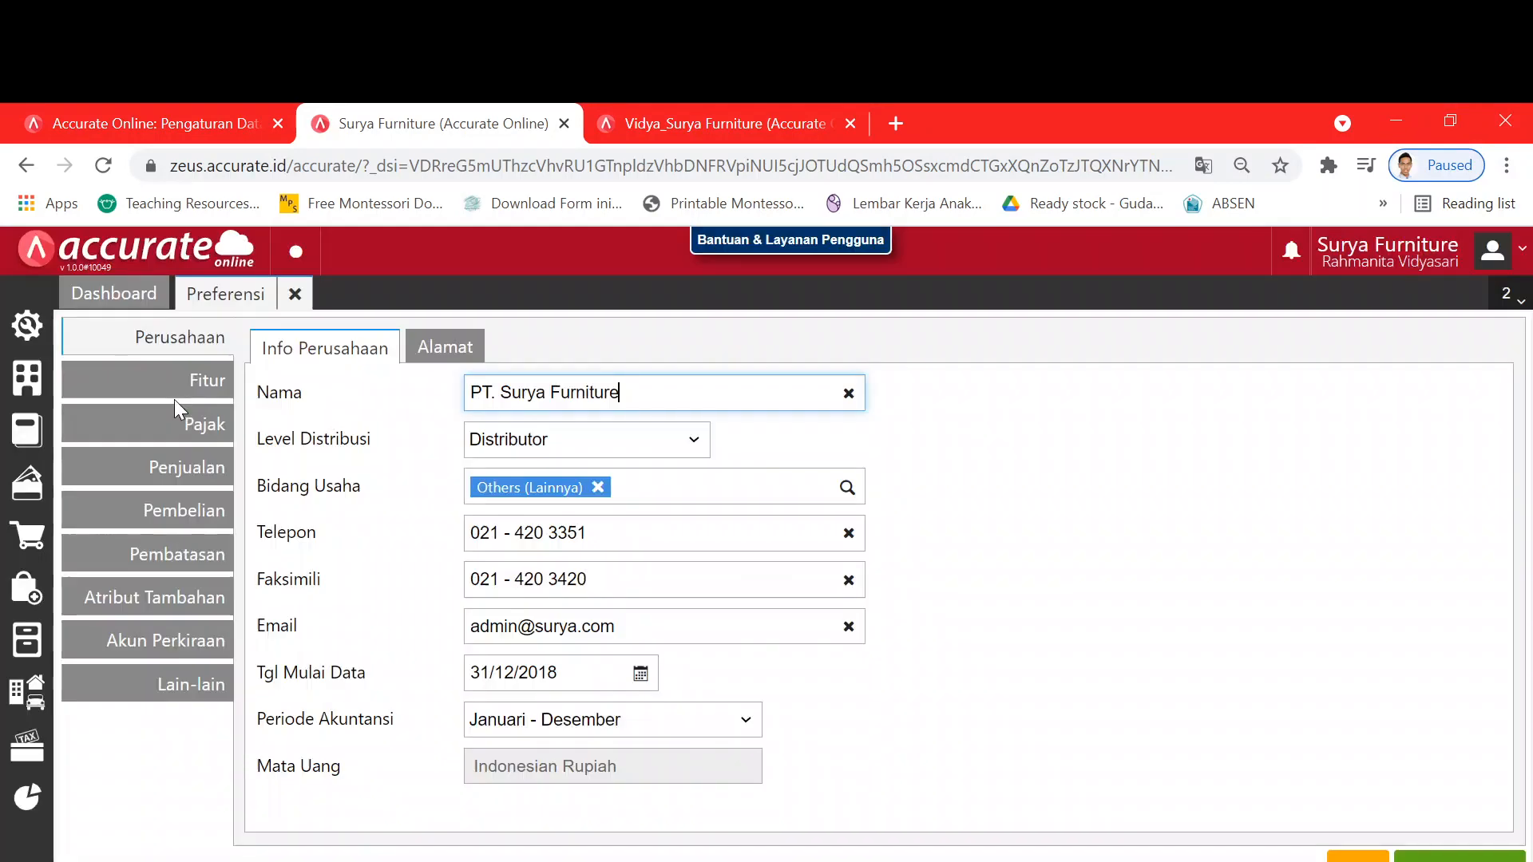
left_click(177, 383)
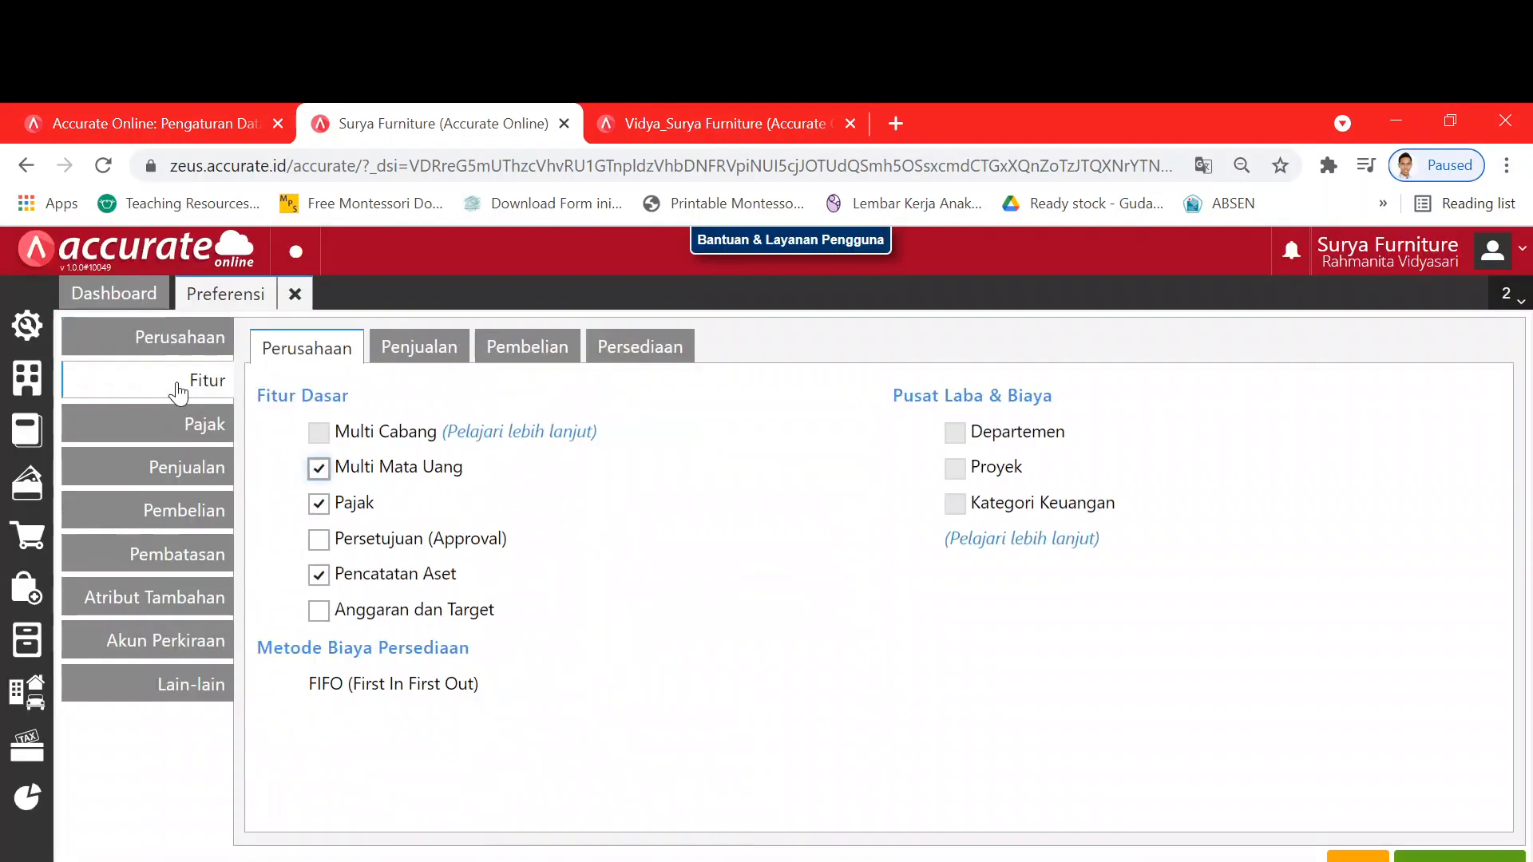
left_click(436, 347)
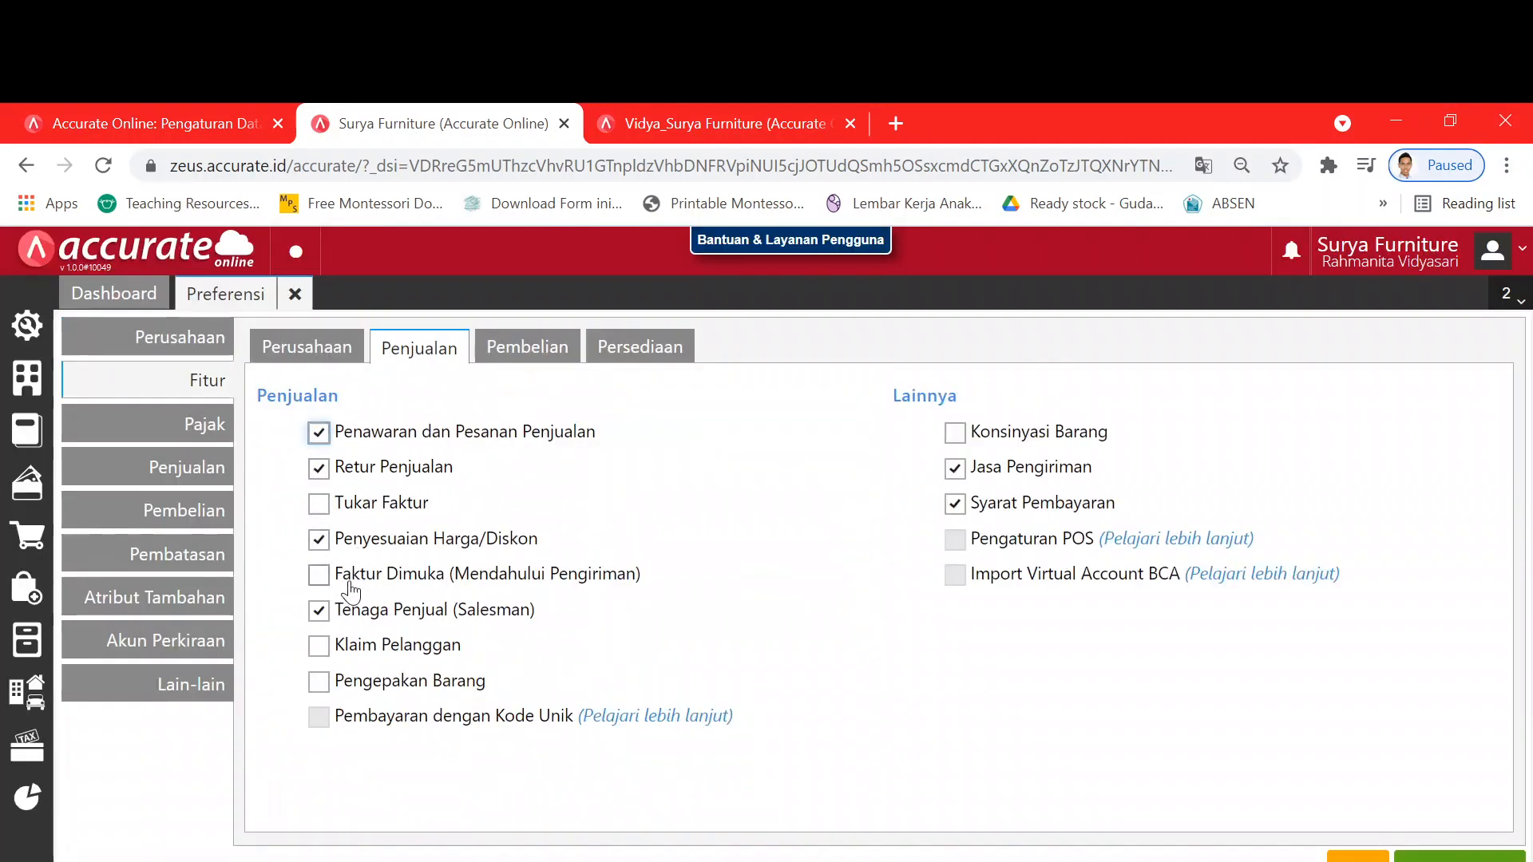
left_click(319, 578)
left_click(1460, 856)
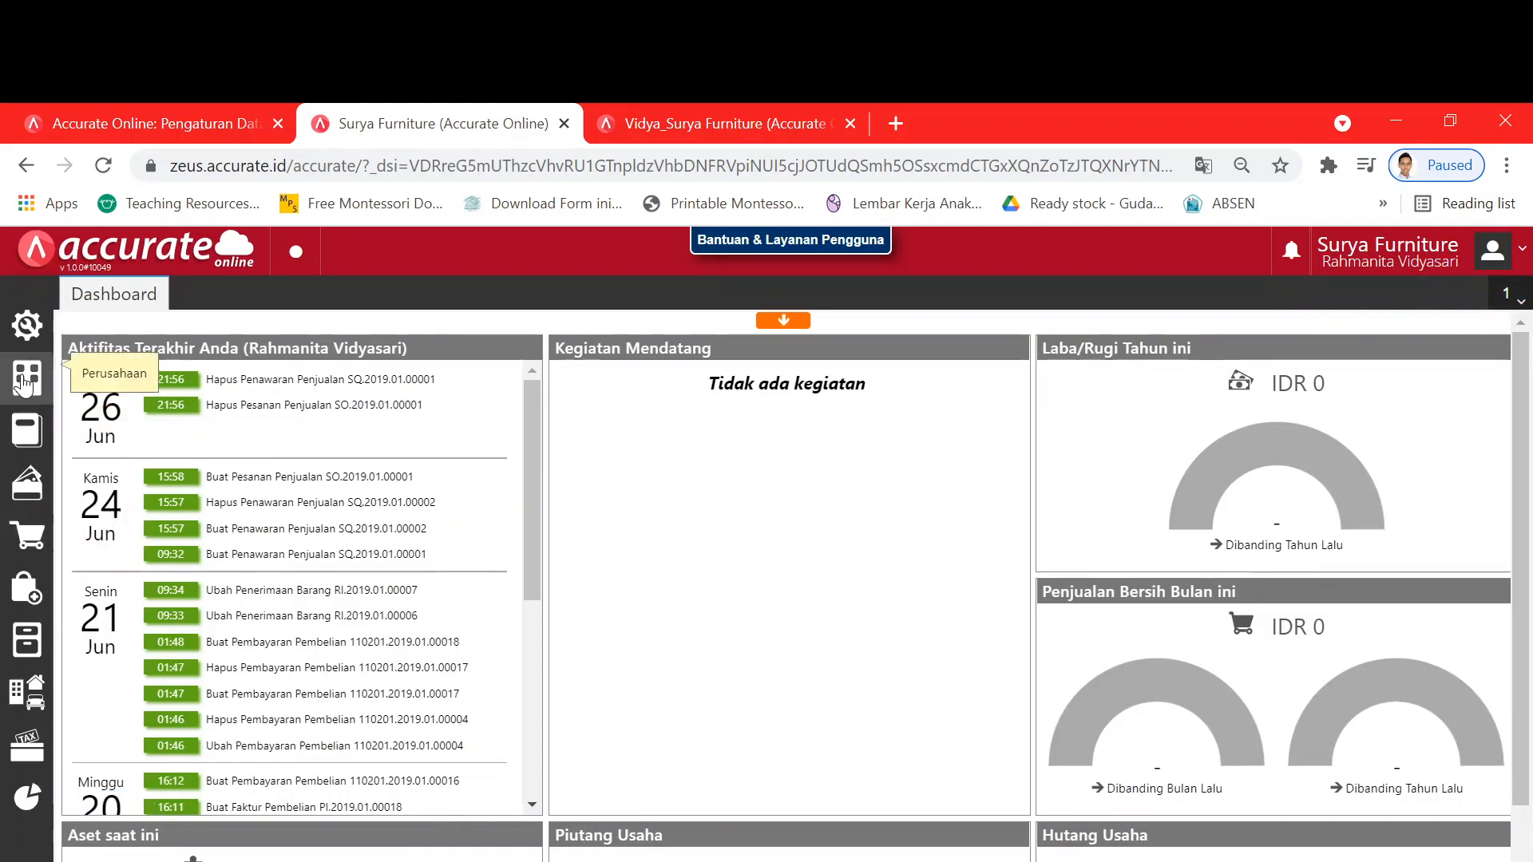
Step: Review the enabled purchasing (Pembelian) features in the company preferences and close the preferences
left_click(24, 327)
left_click(135, 399)
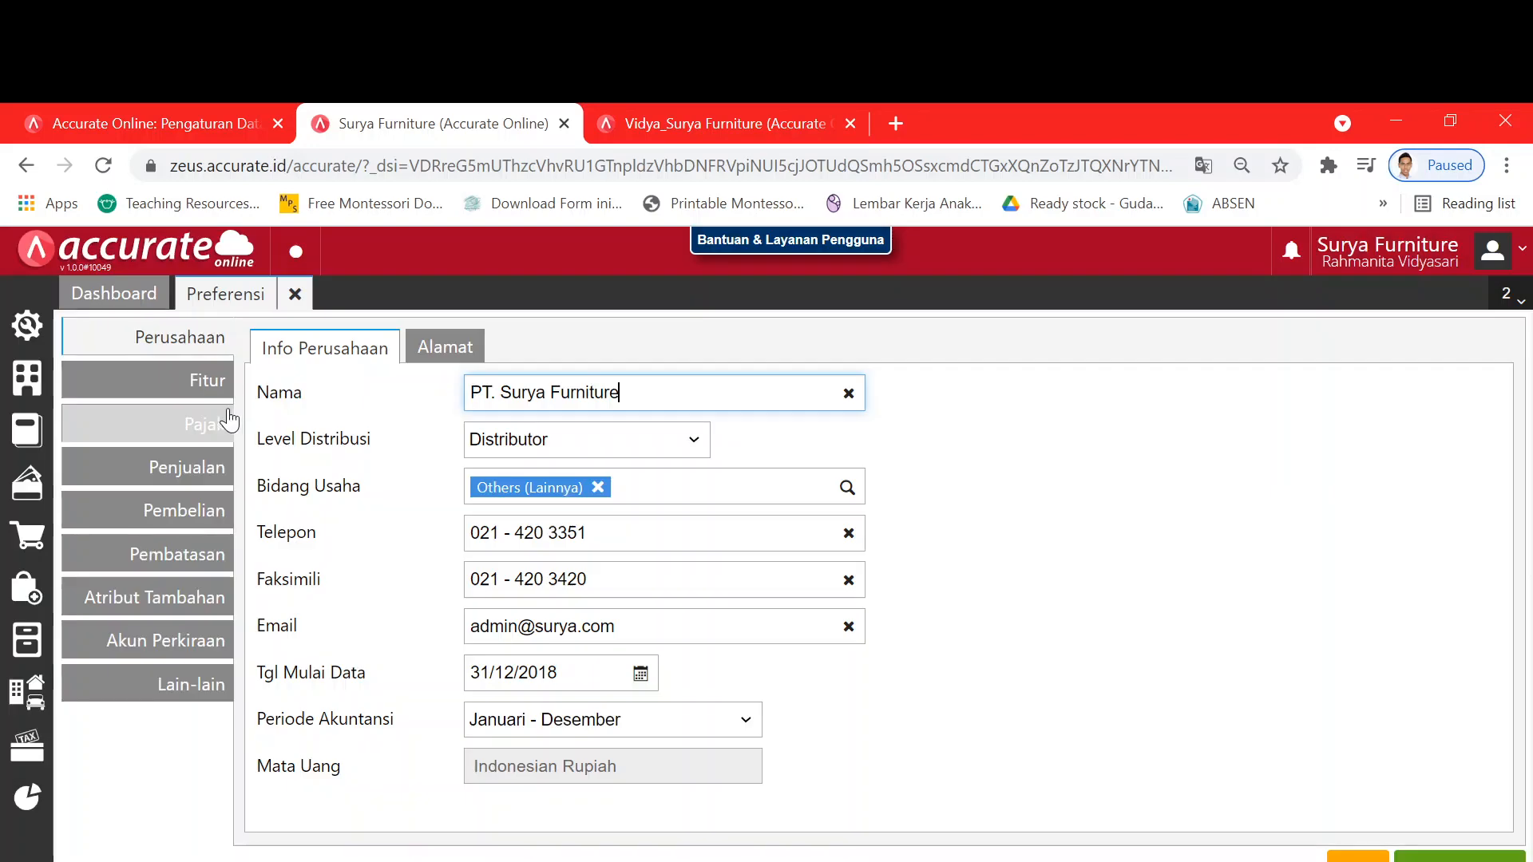
left_click(206, 365)
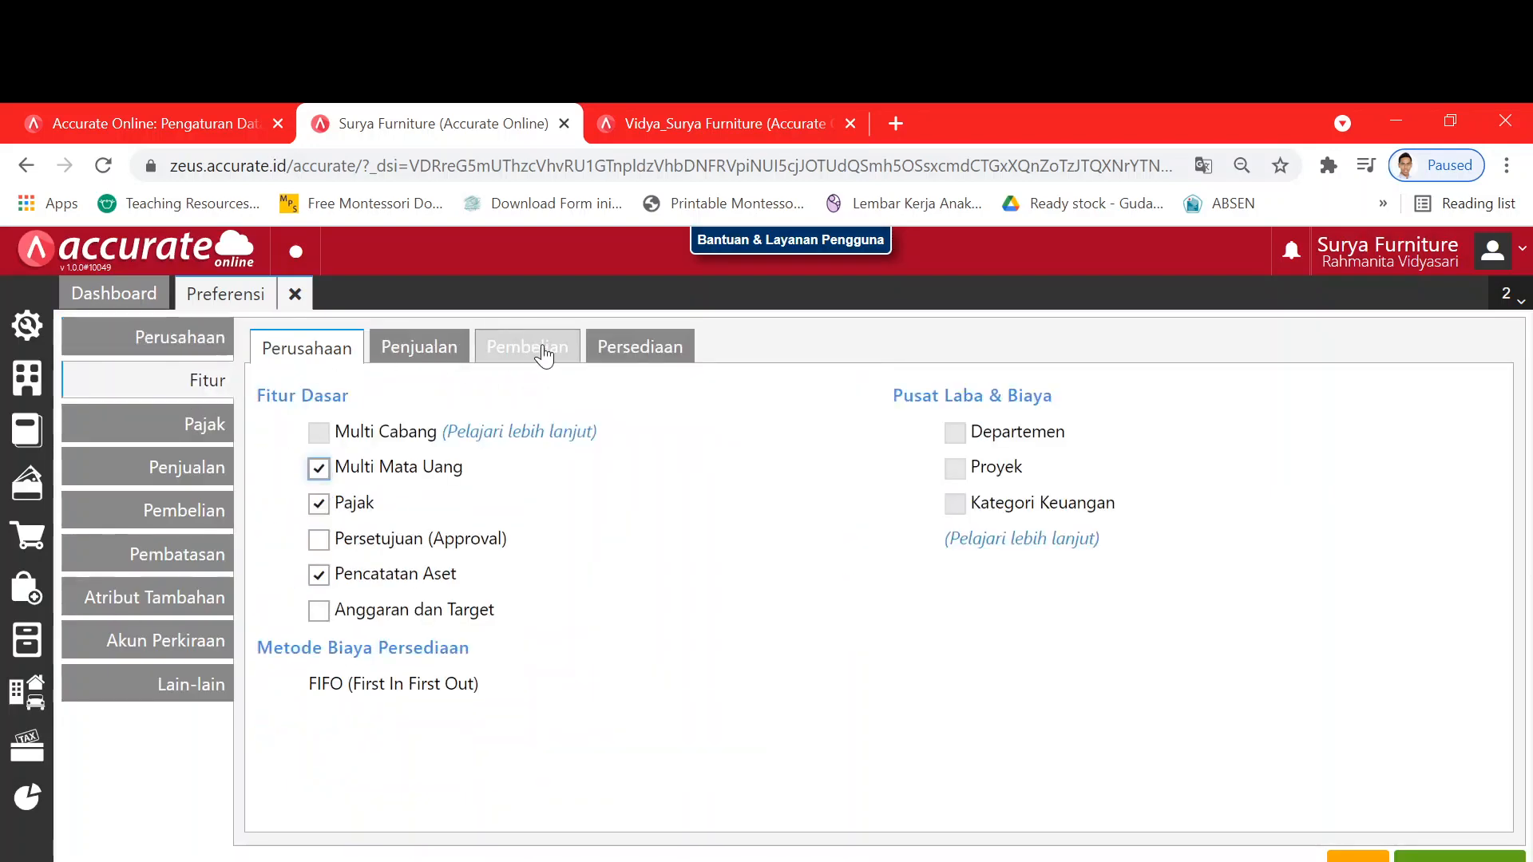
left_click(543, 351)
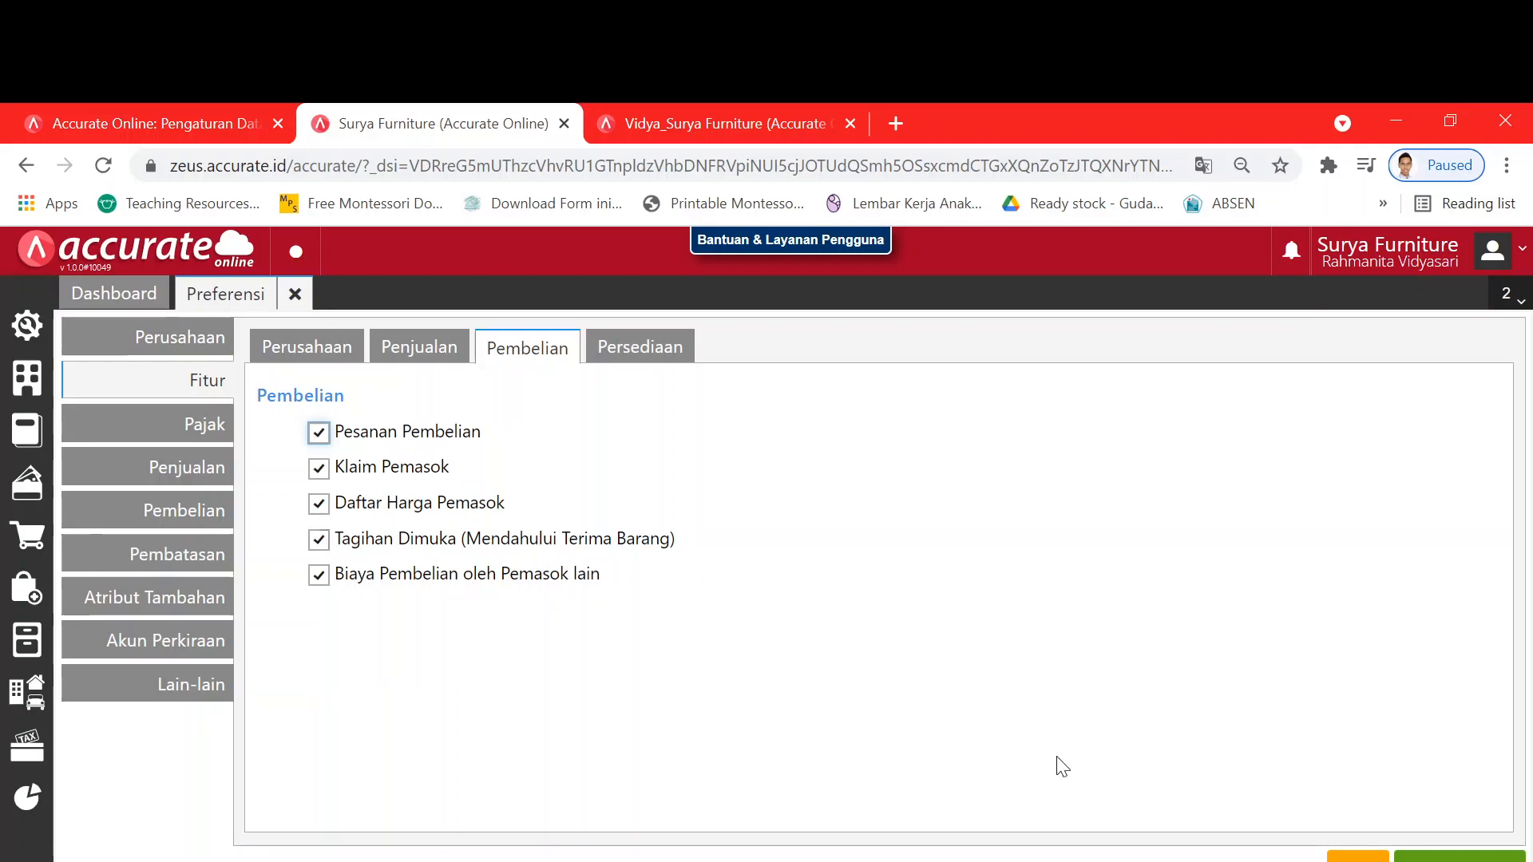
left_click(294, 294)
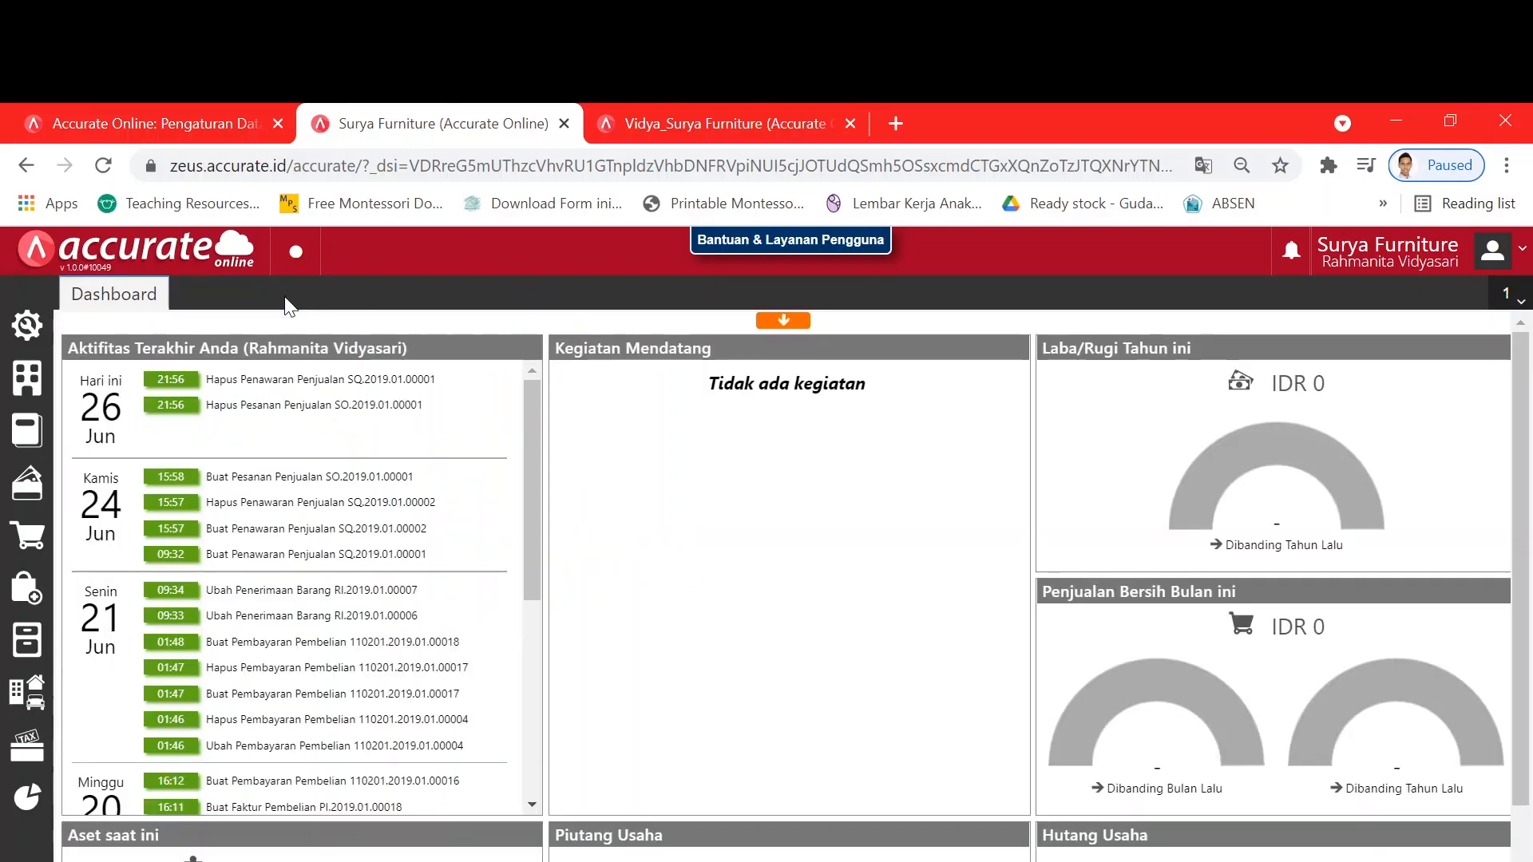
Step: Start a new sales invoice (Faktur Penjualan) beside the practice module and select CV Utama Jaya as its customer
left_click(32, 542)
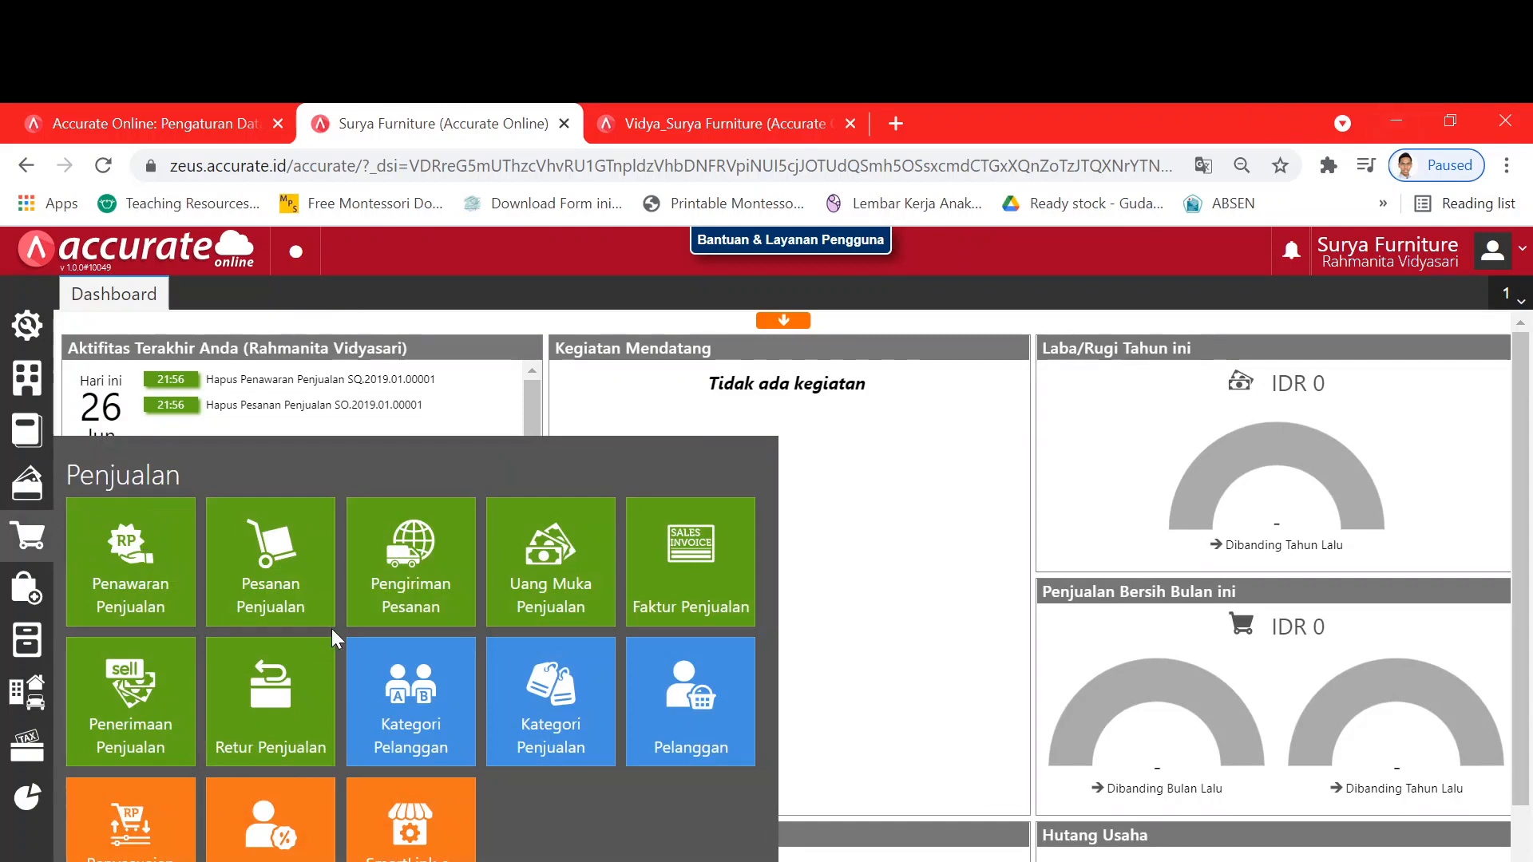
left_click(655, 565)
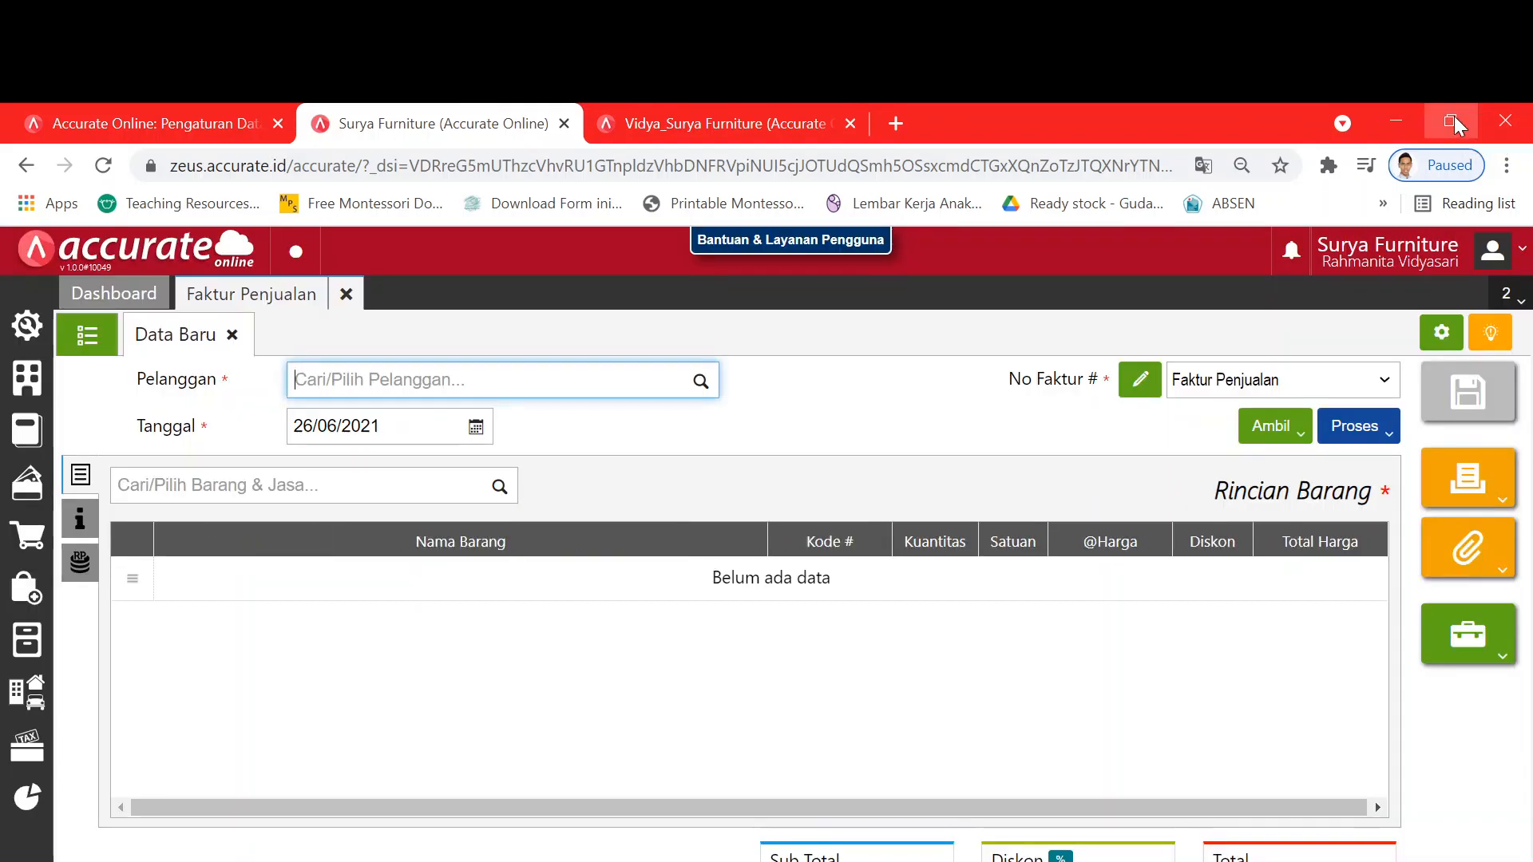
left_click(1453, 116)
left_click(1453, 117)
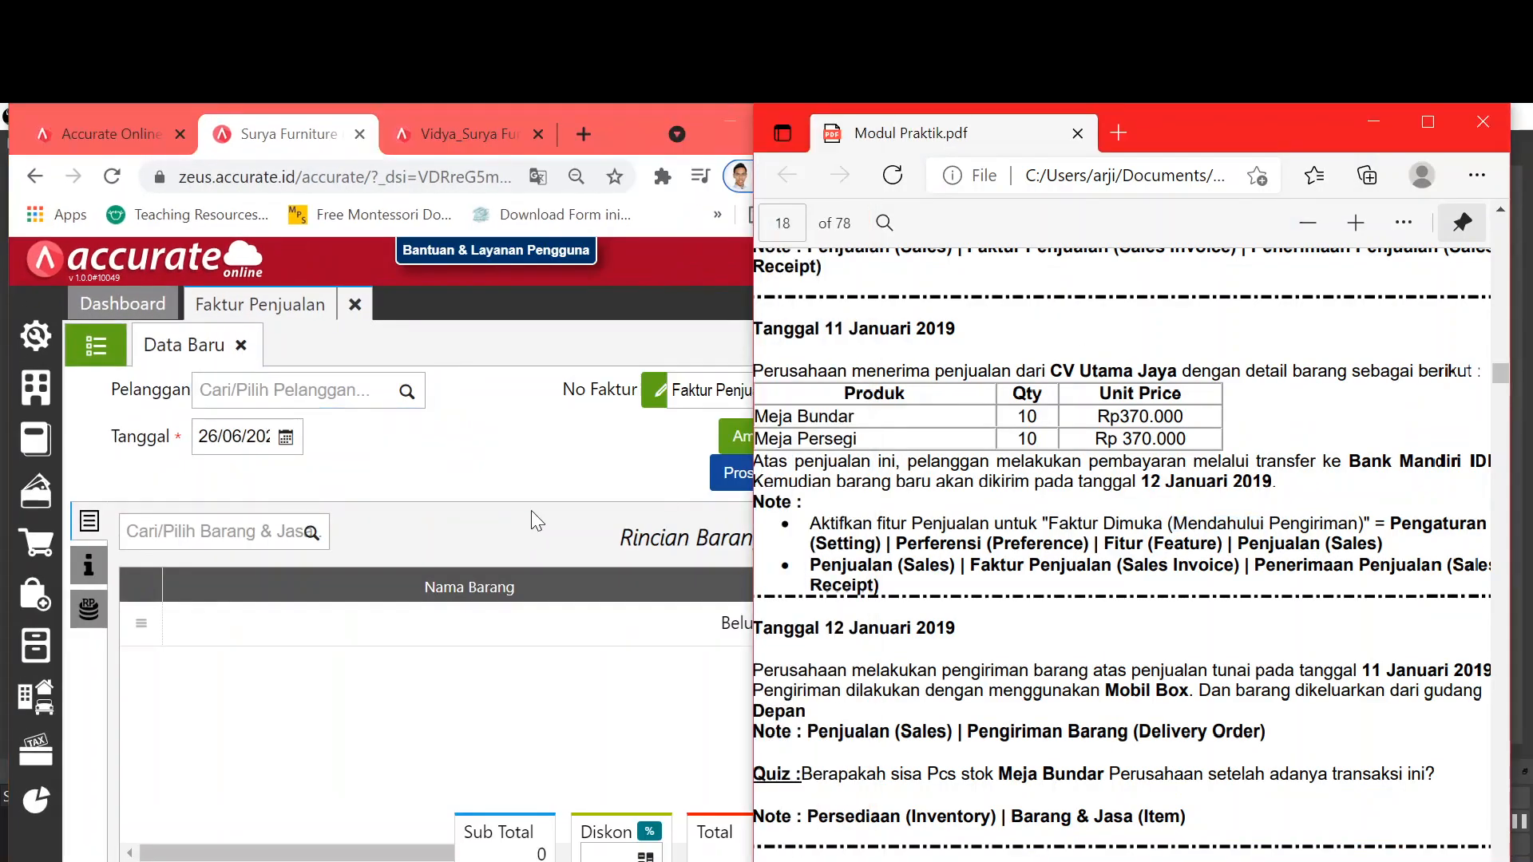
left_click(268, 398)
type("utama")
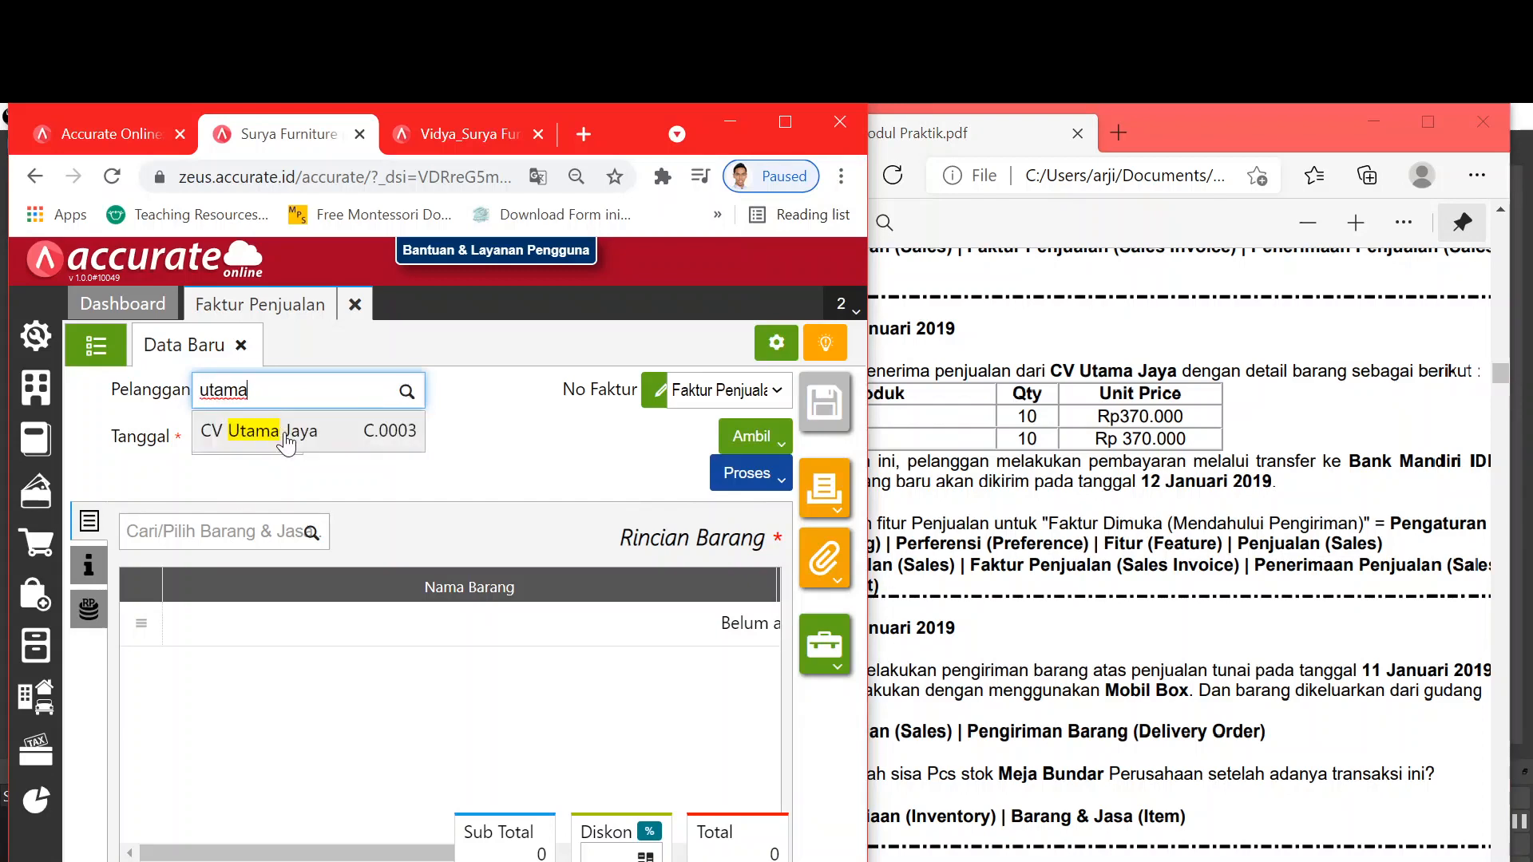
key("Return")
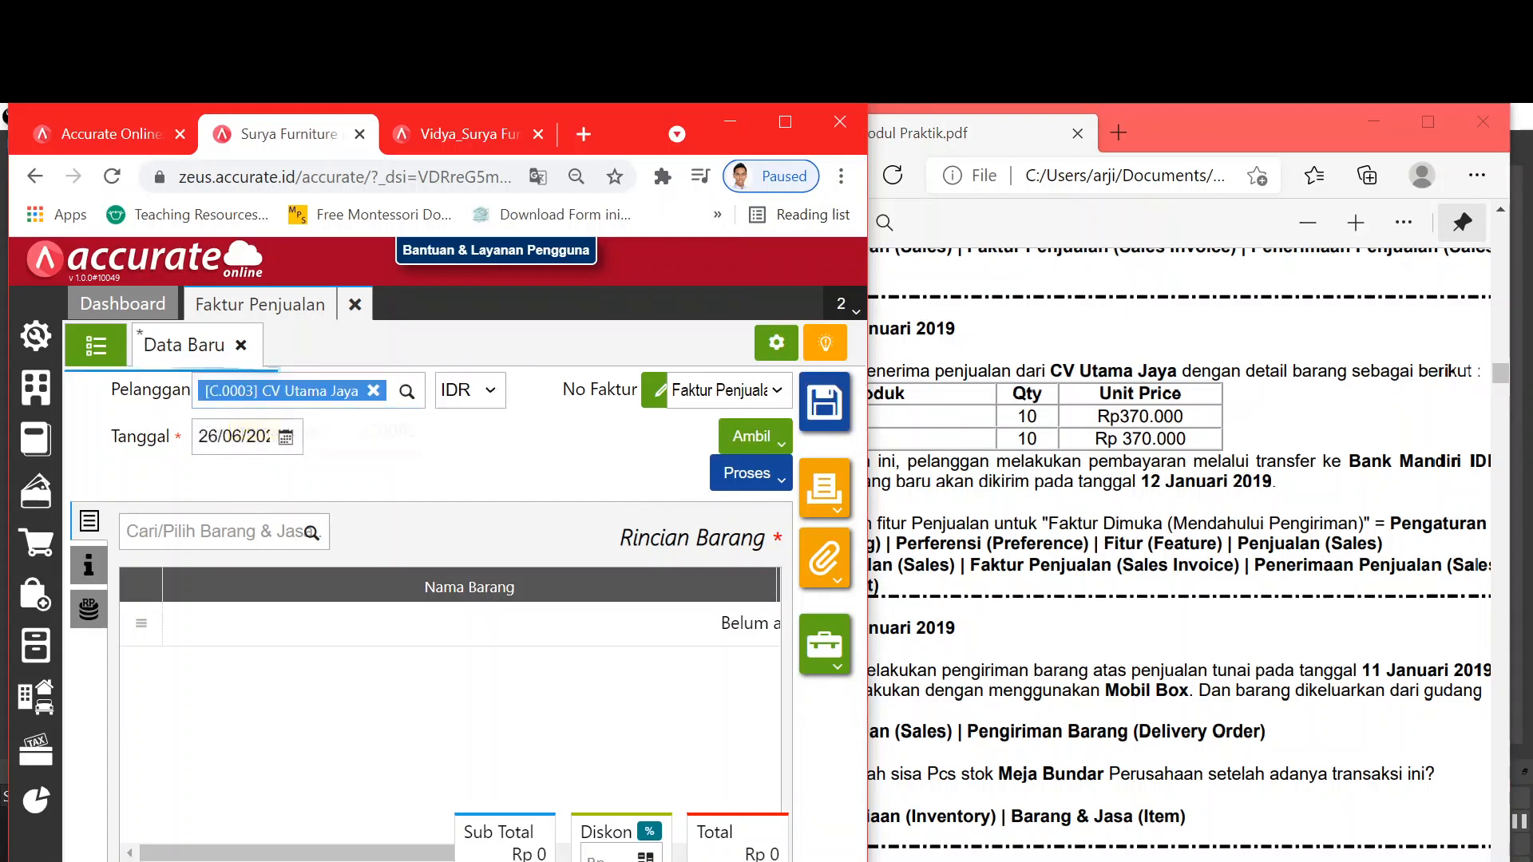
Step: Set the CV Utama Jaya invoice date (Tanggal) to 11/01/2019, following the practice module
left_click(872, 342)
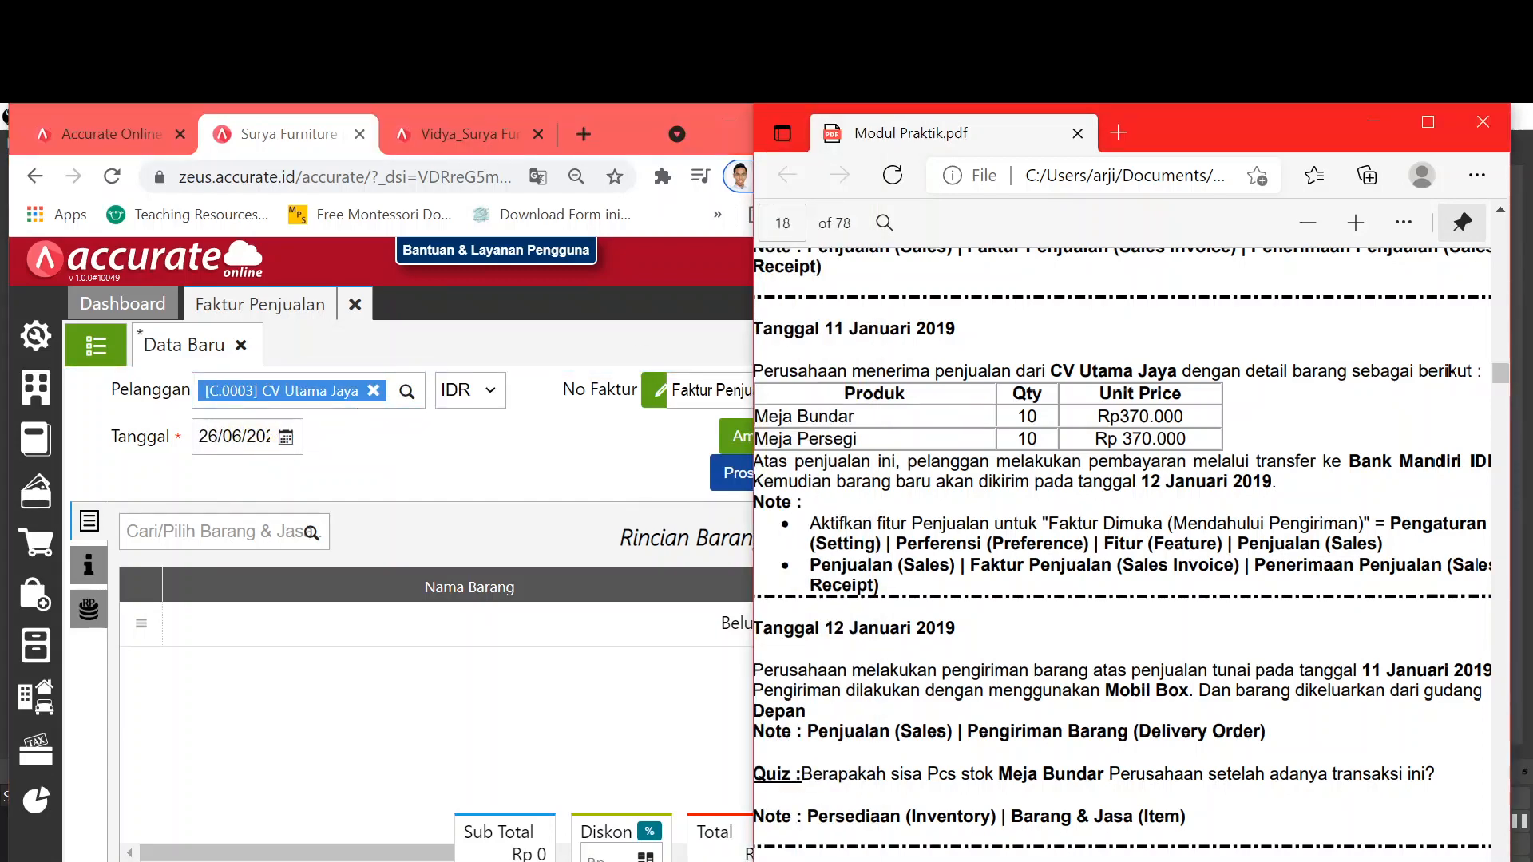
scroll(1122, 554, "left", 2)
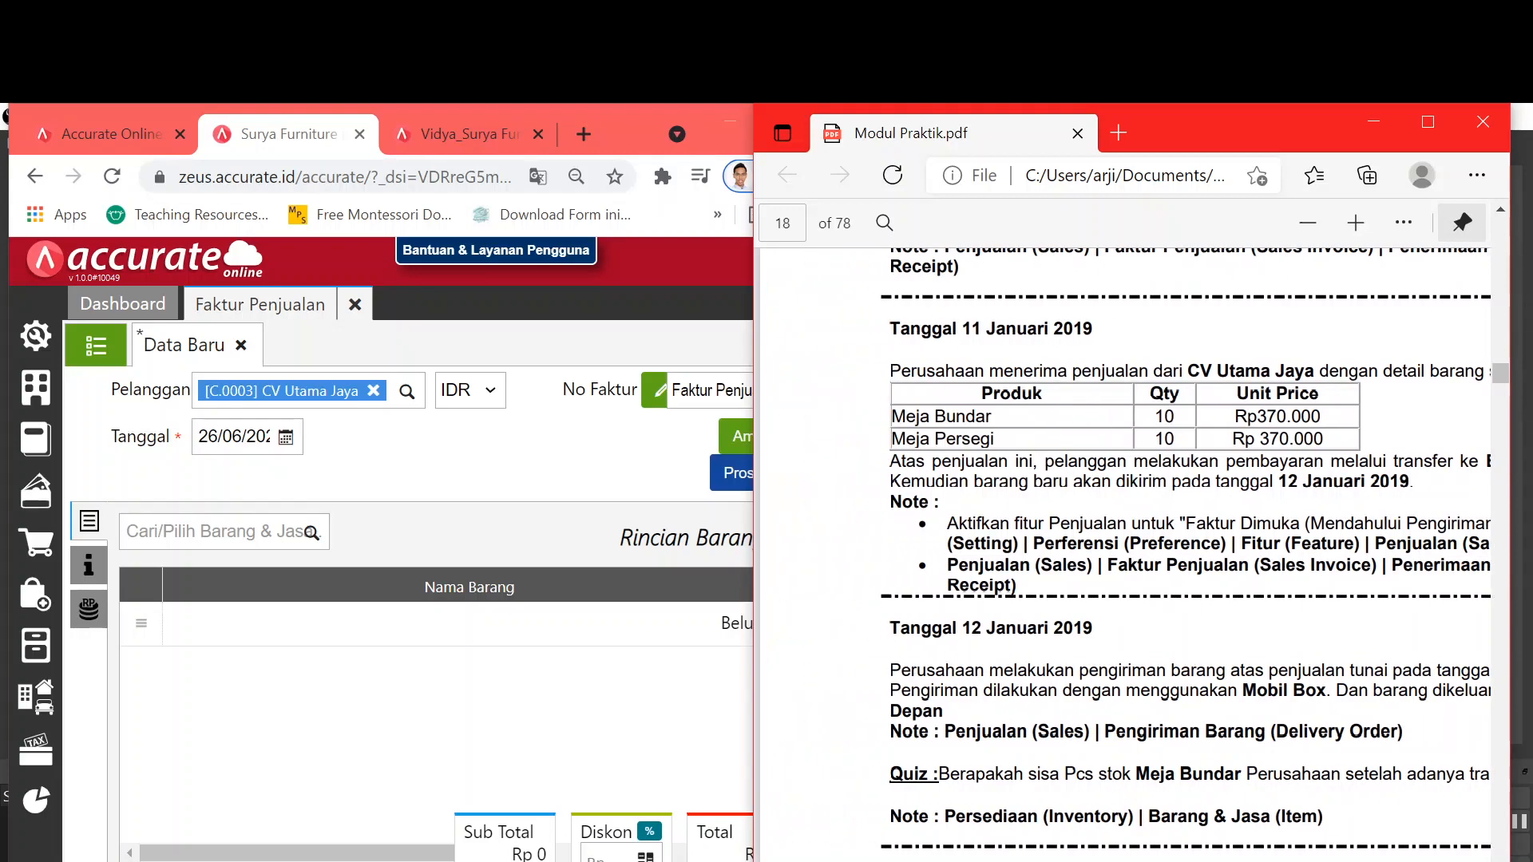
left_click(235, 437)
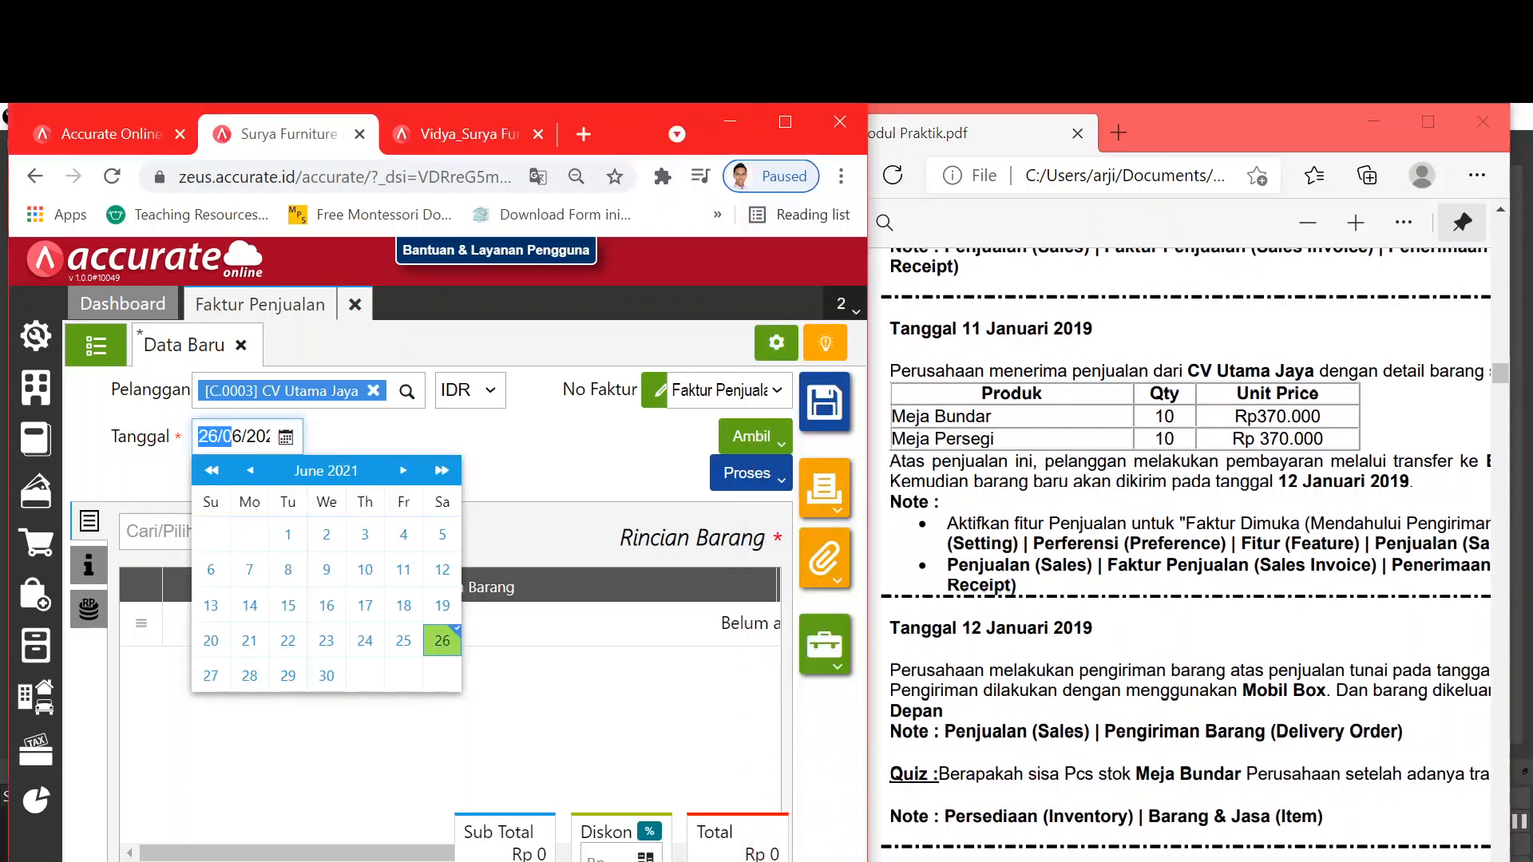
type("11/01")
left_click(537, 479)
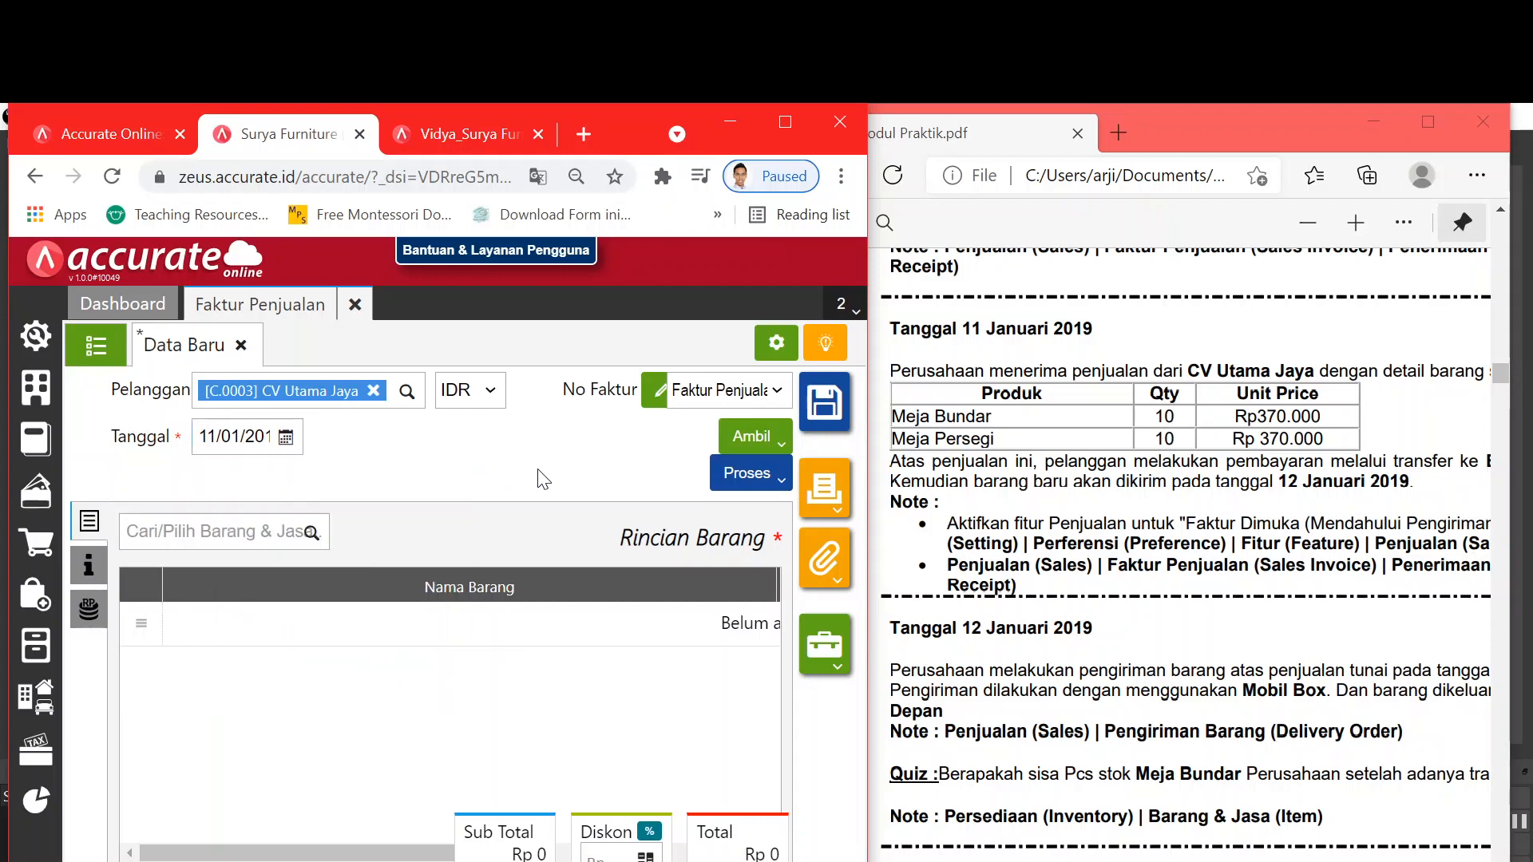
Step: Add the item Meja Bundar to the invoice with a quantity of 10 PCS
left_click(311, 533)
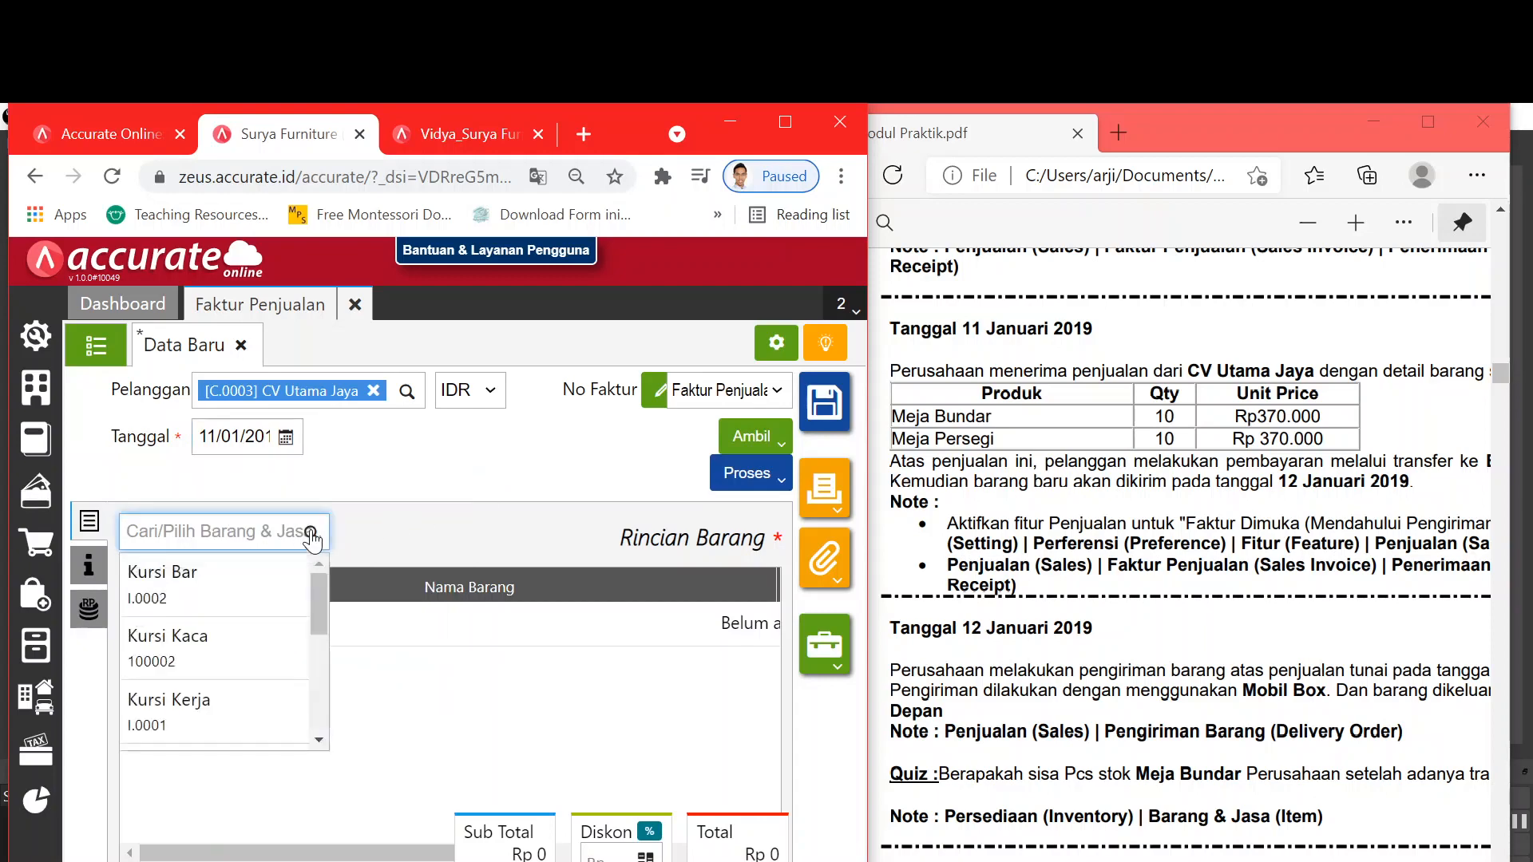
type("bun")
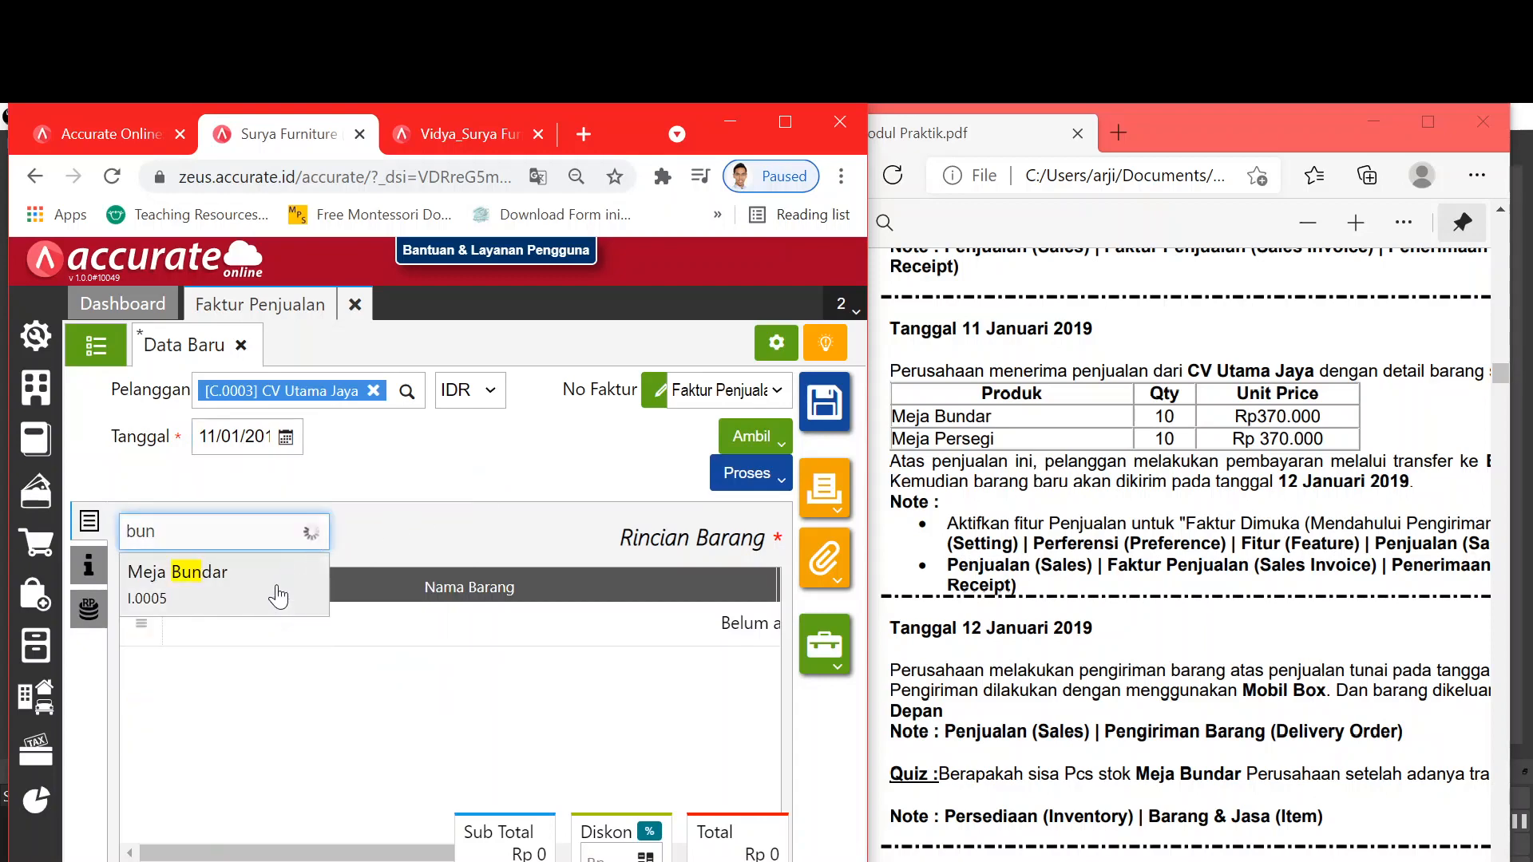
left_click(276, 589)
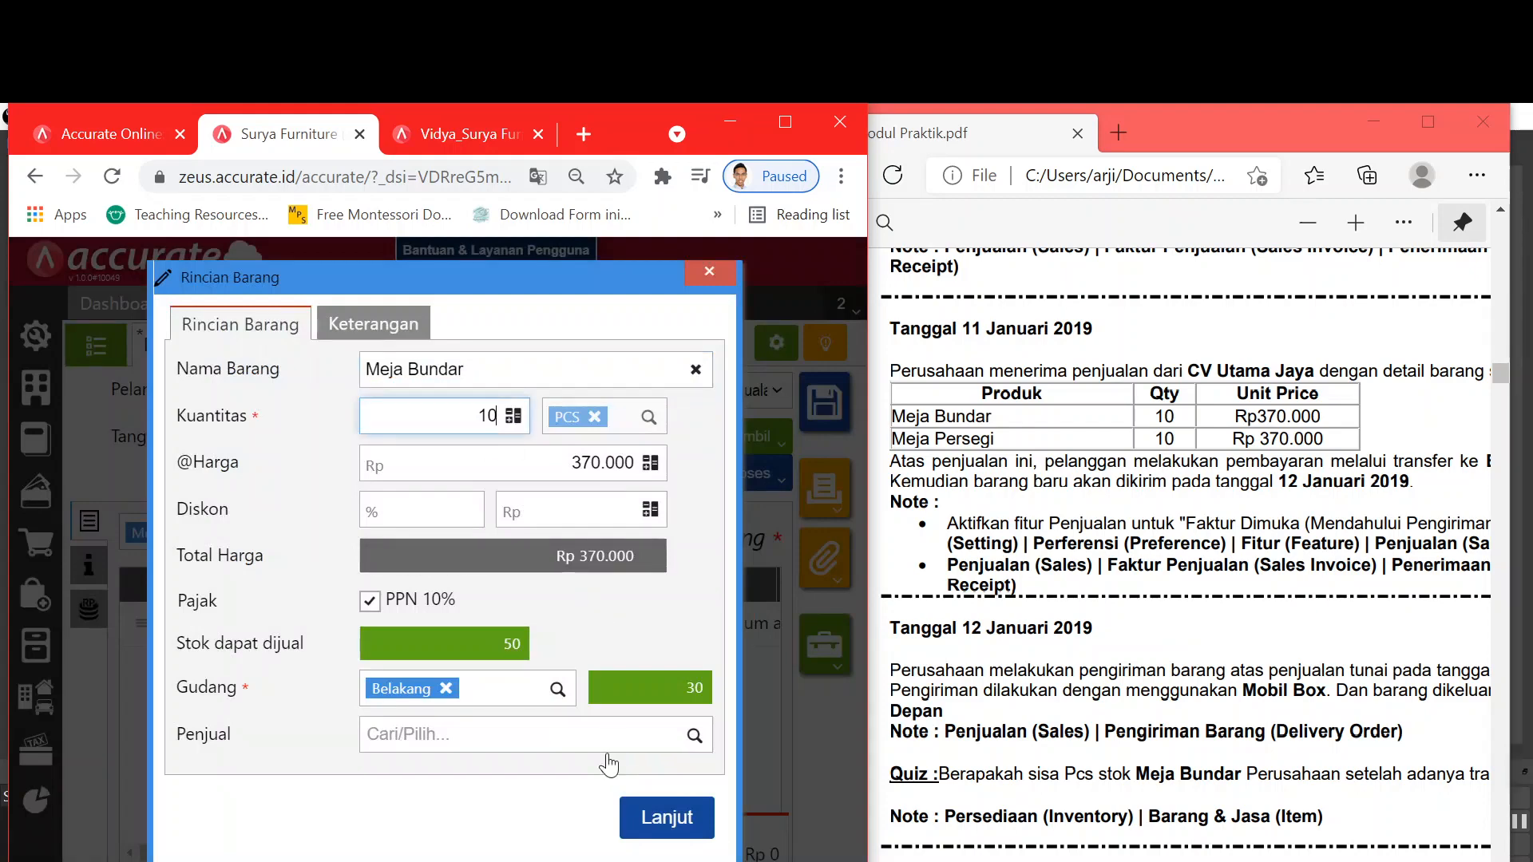
mouse_move(1069, 861)
left_mouse_down()
mouse_move(1174, 860)
mouse_move(1071, 861)
mouse_move(1090, 861)
left_mouse_up()
left_click(480, 806)
left_click(639, 817)
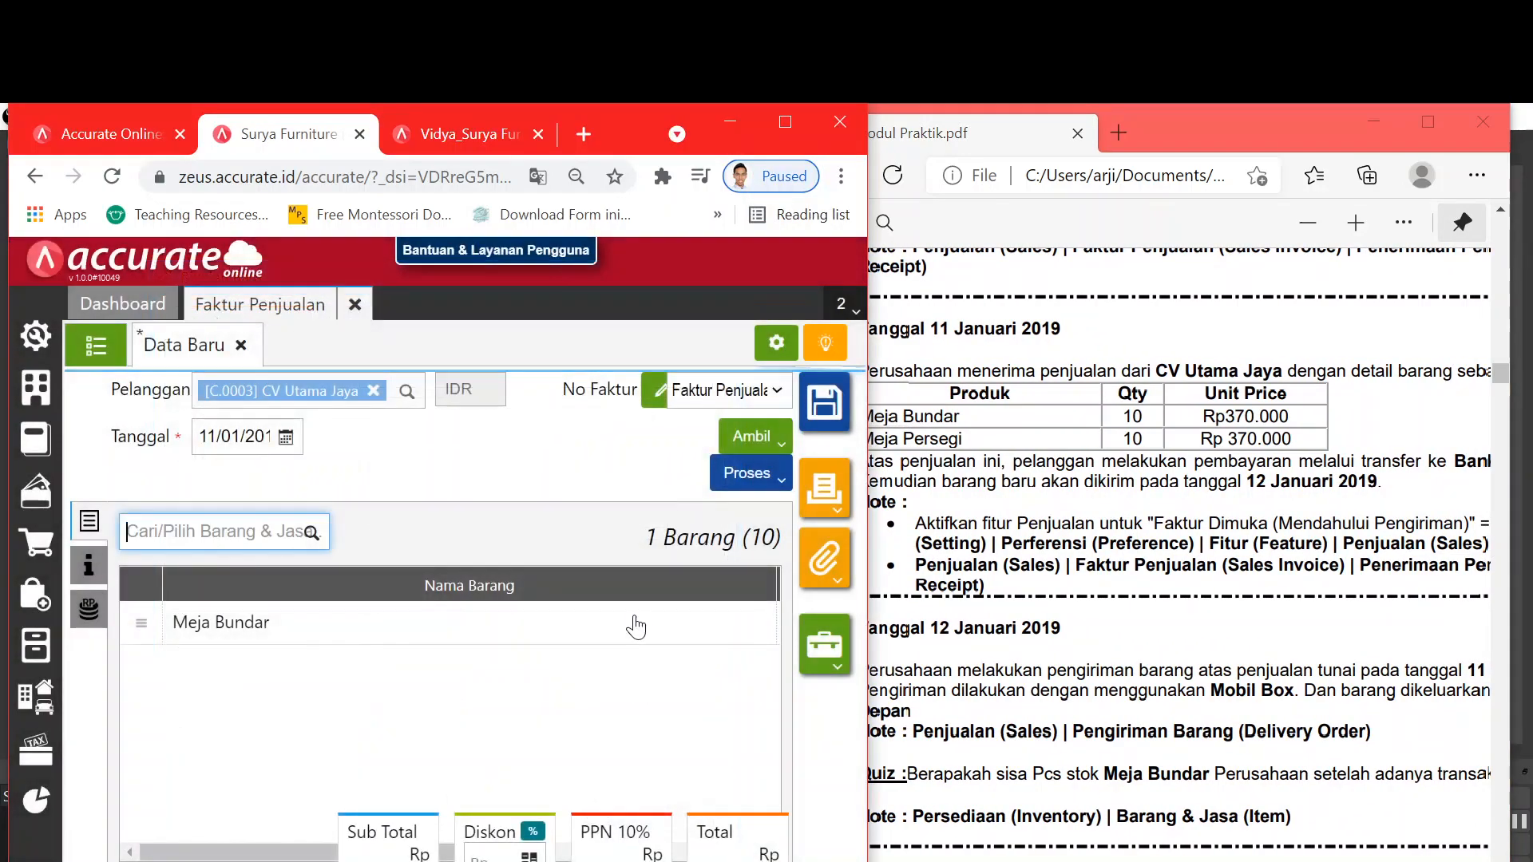
Step: Add the item Meja Persegi to the invoice with a quantity of 10 PCS
left_click(318, 543)
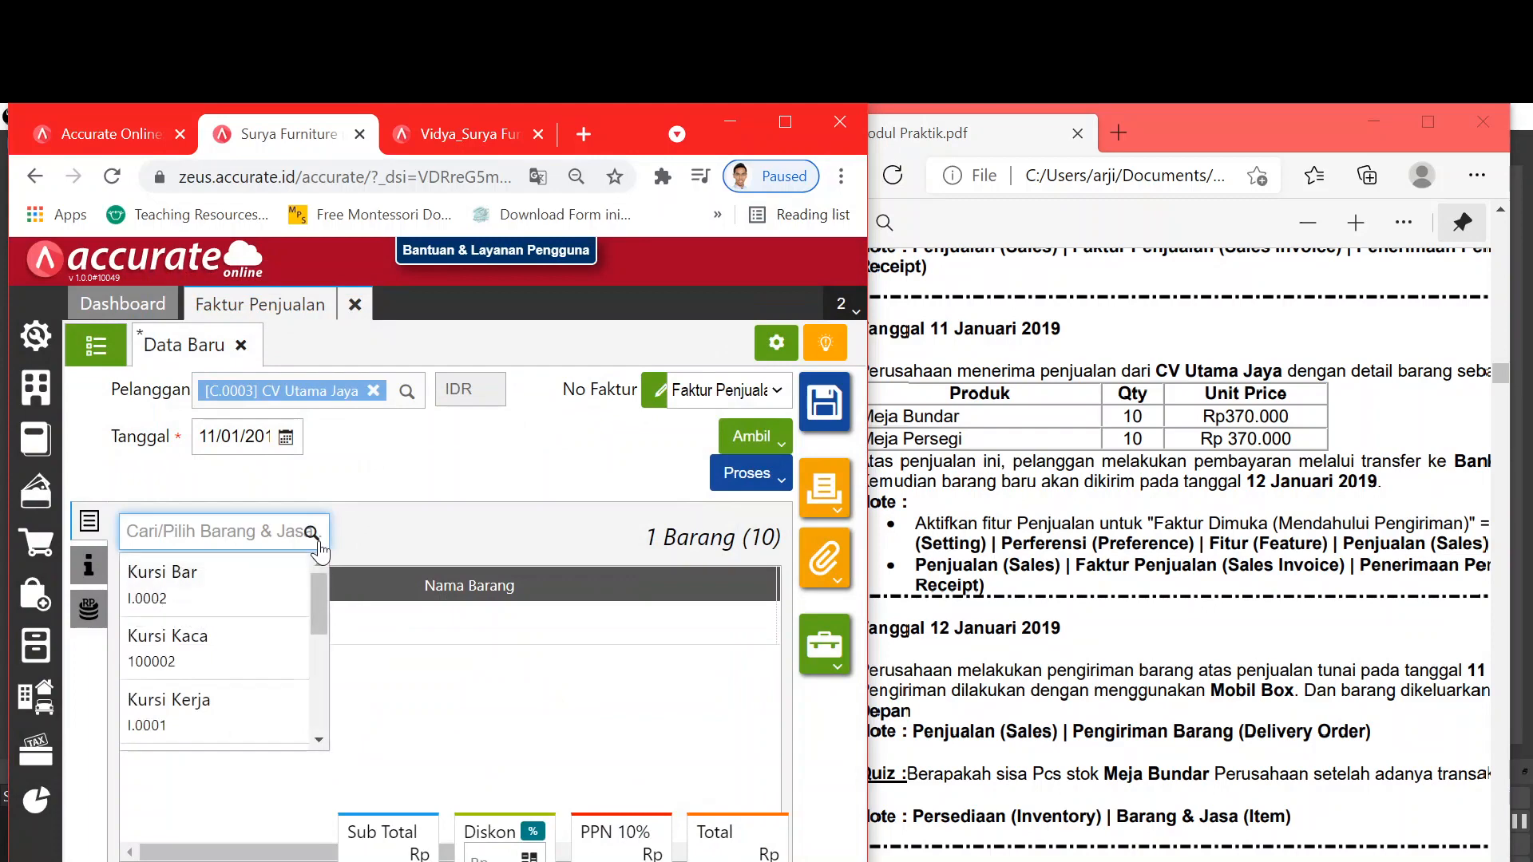
type("pers")
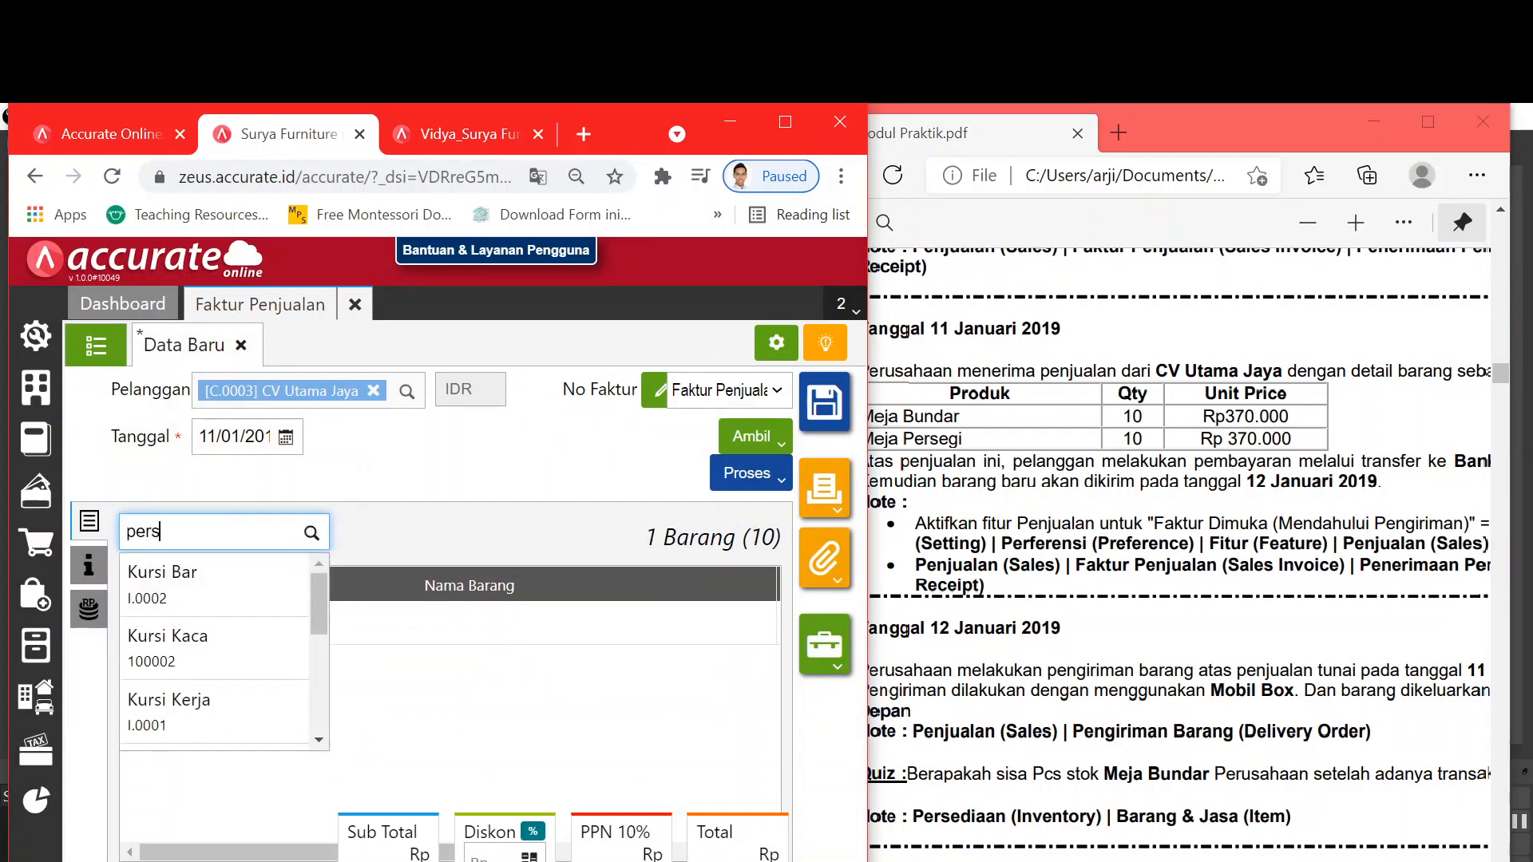
left_click(235, 590)
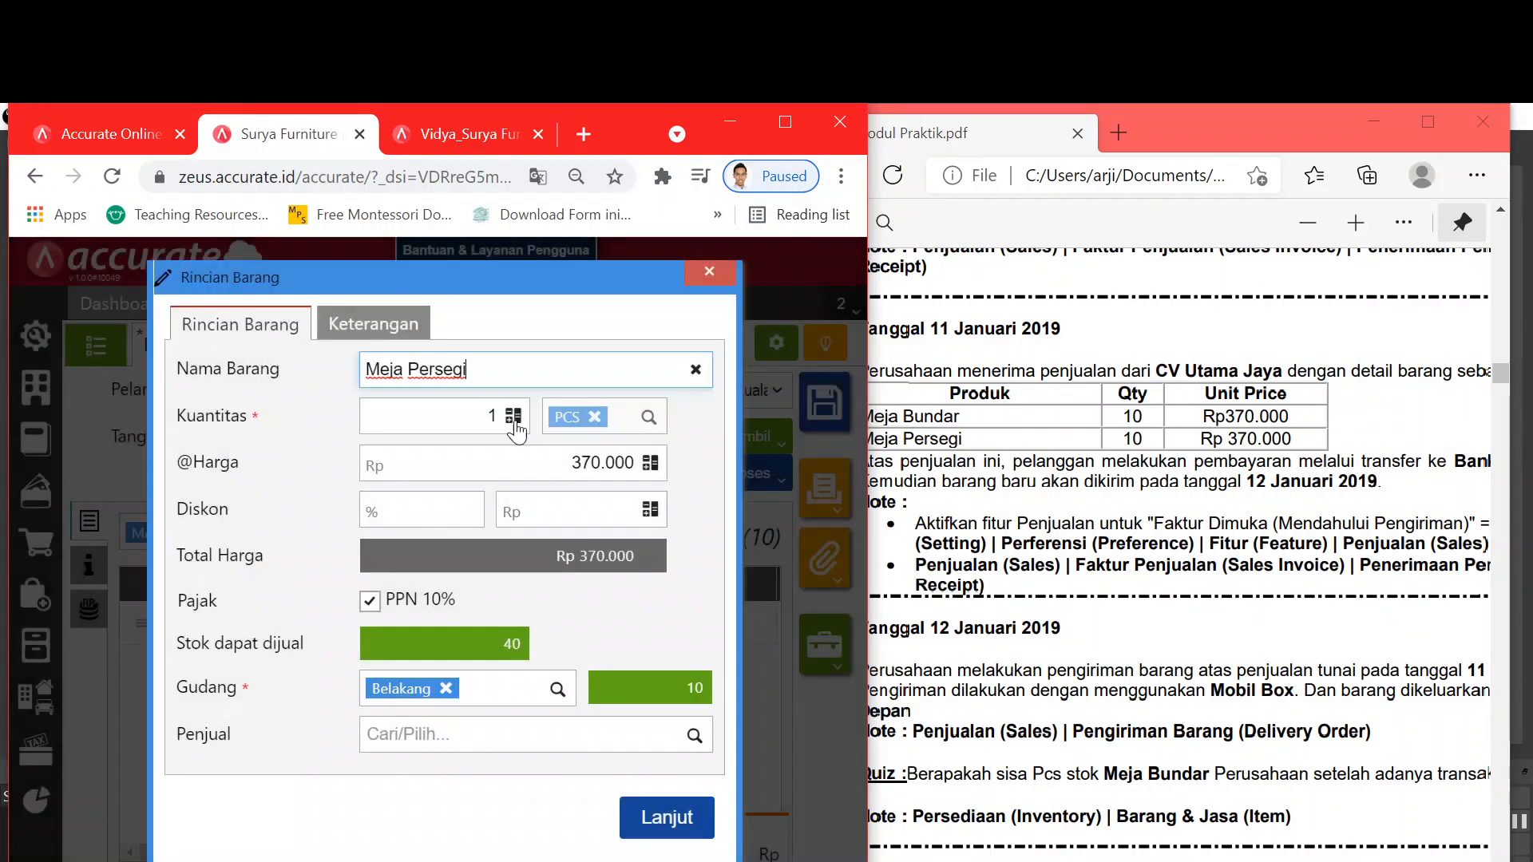
type("0")
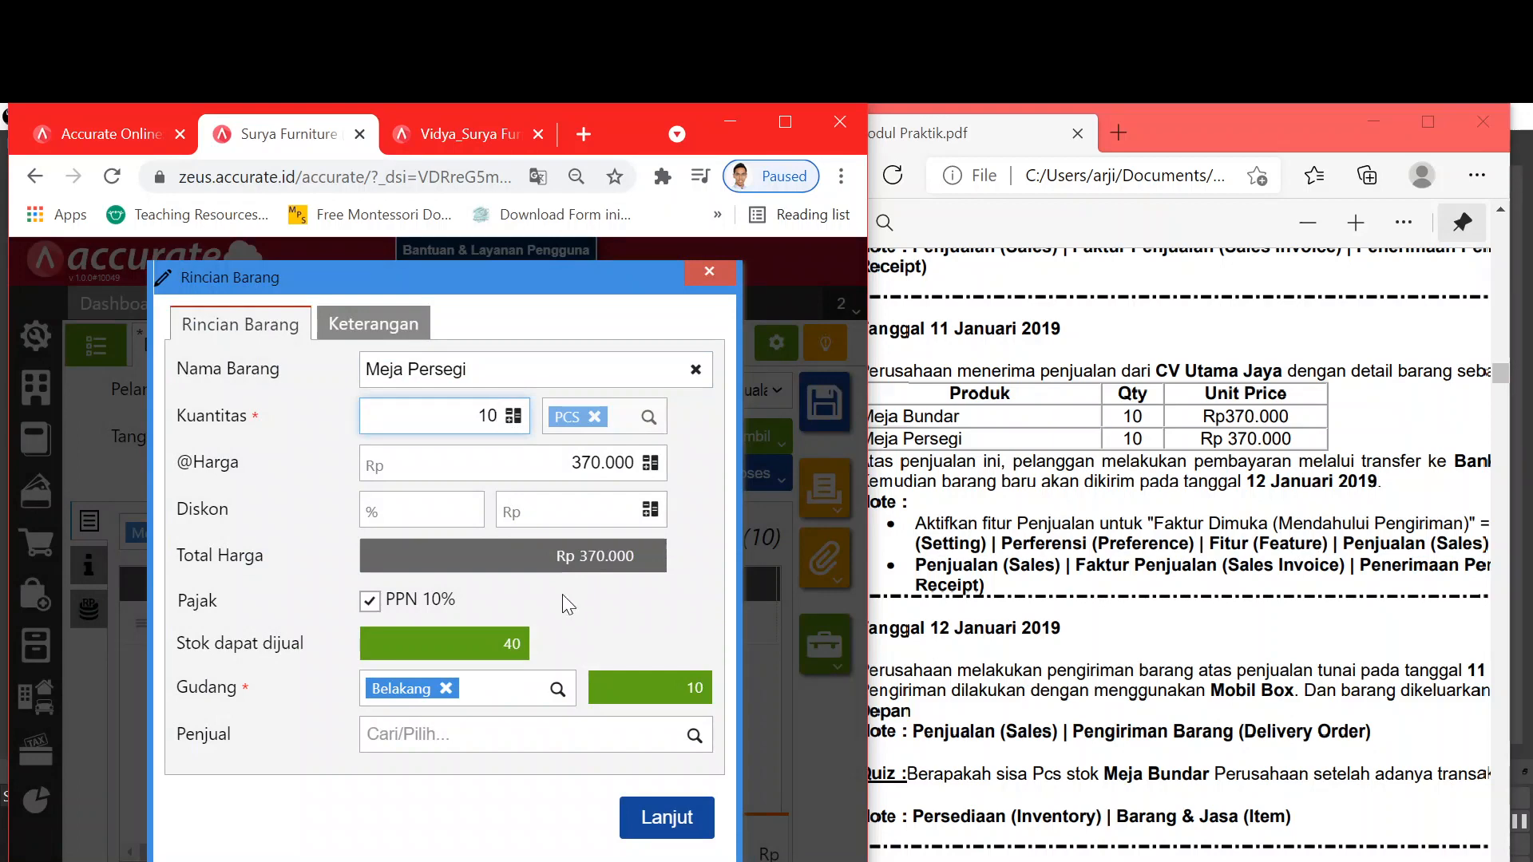
left_click(678, 826)
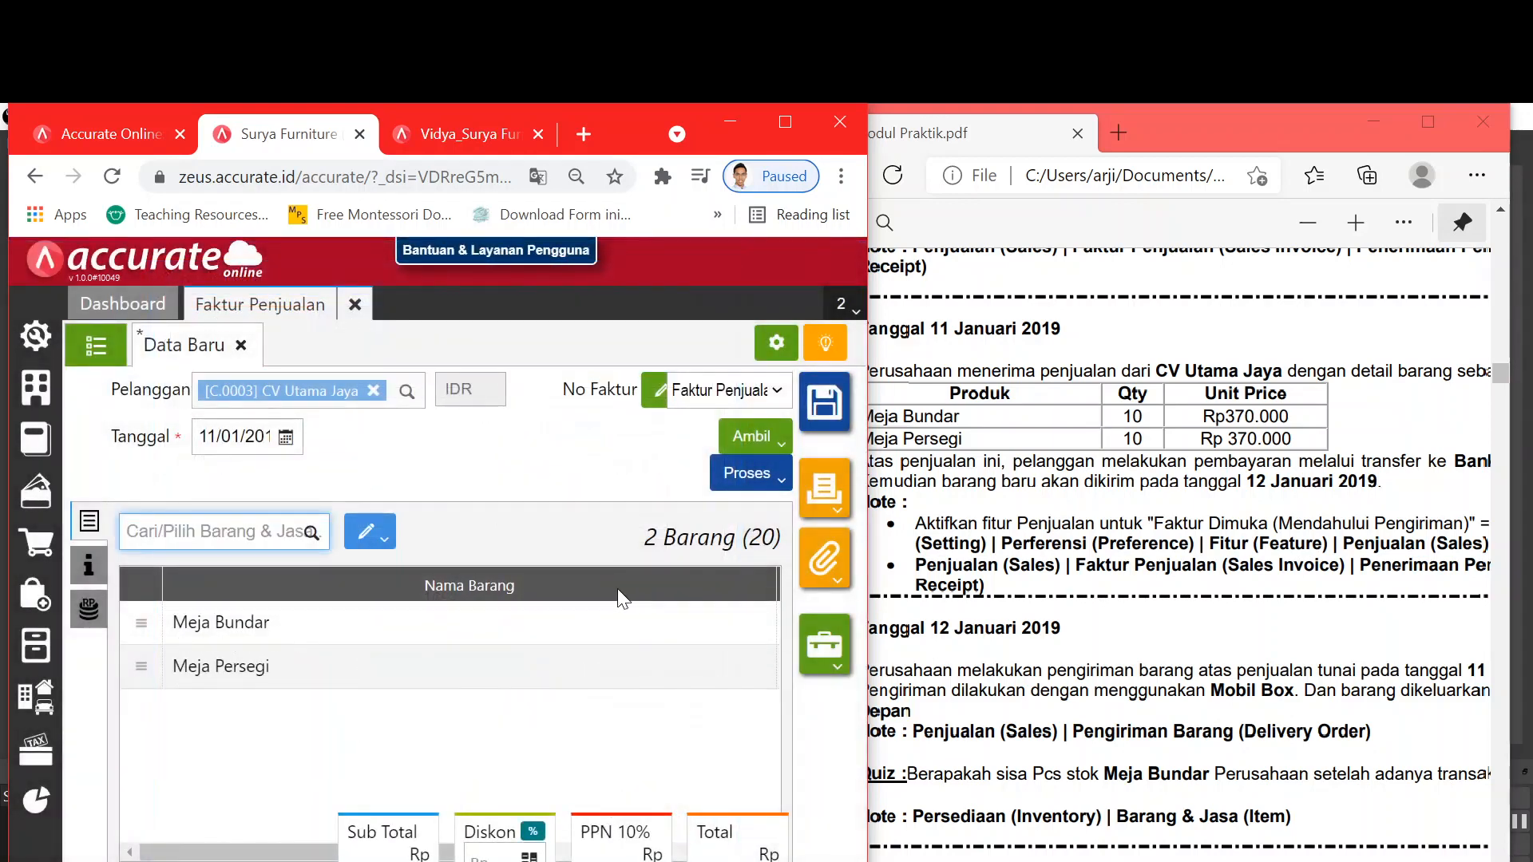
Step: Mark the invoice as Faktur Dimuka (Mendahului Pengiriman) in its additional information (Info lainnya)
left_click(90, 565)
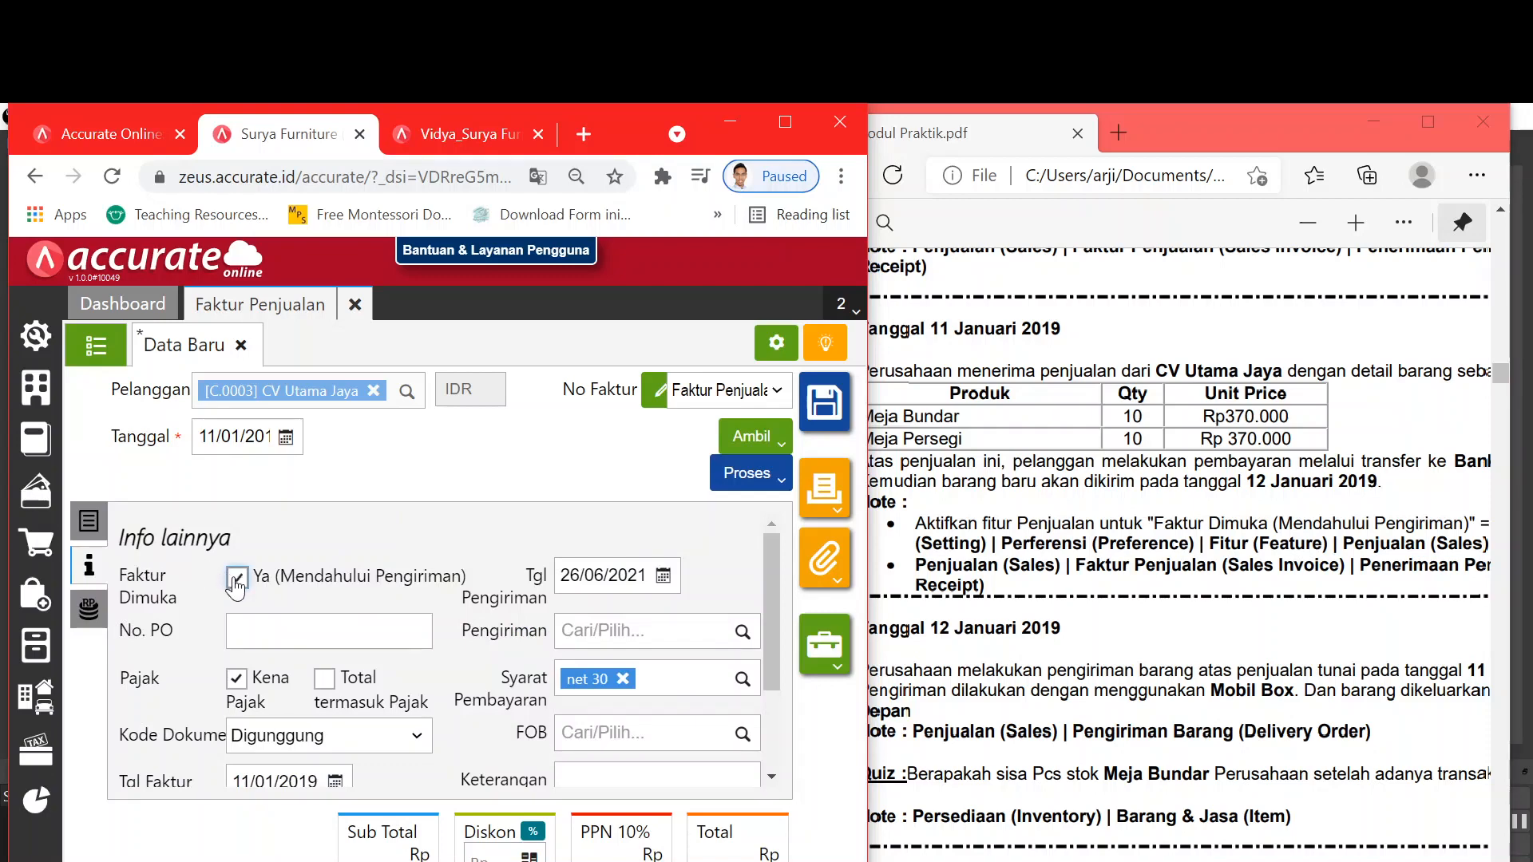
Step: Check the 11 January 2019 transaction in Modul Praktik.pdf and set the sales invoice's Tgl Pengiriman to 12/01/2019
left_click(329, 632)
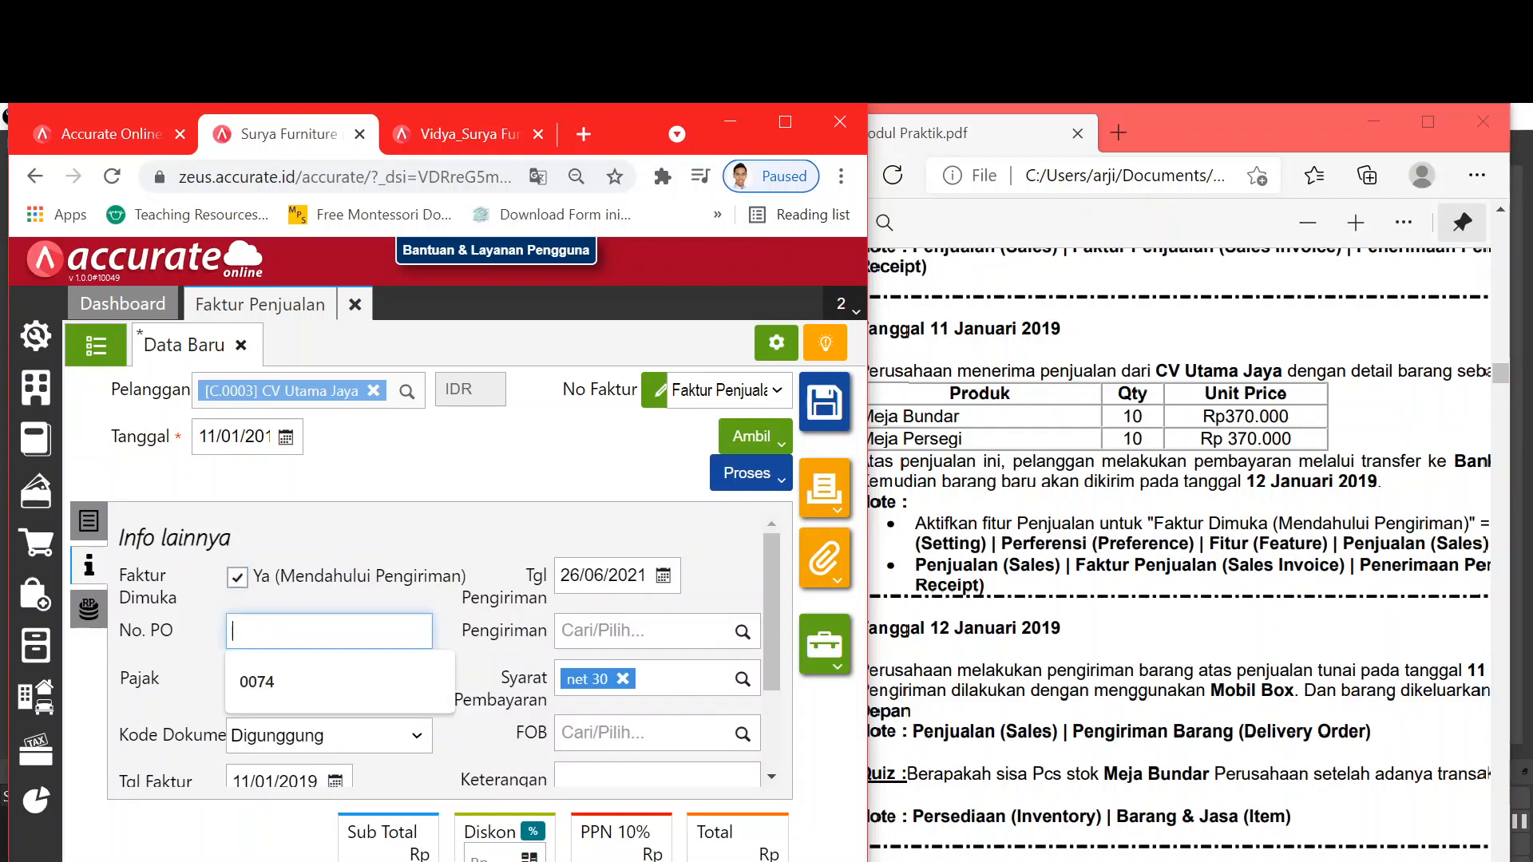
left_click(1118, 483)
scroll(1130, 551, "right", 3)
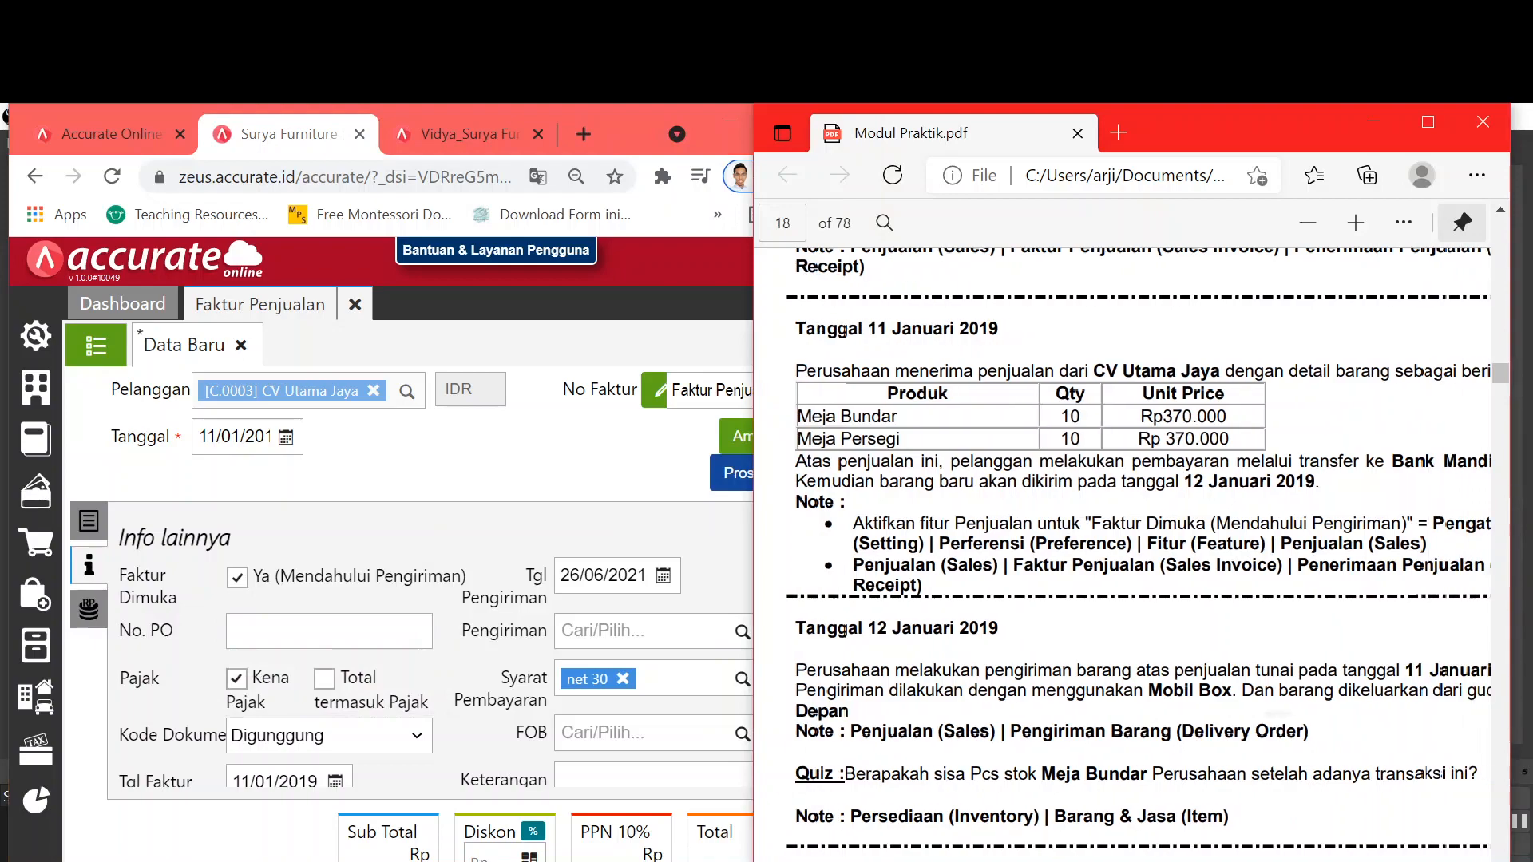
scroll(1148, 548, "left", 3)
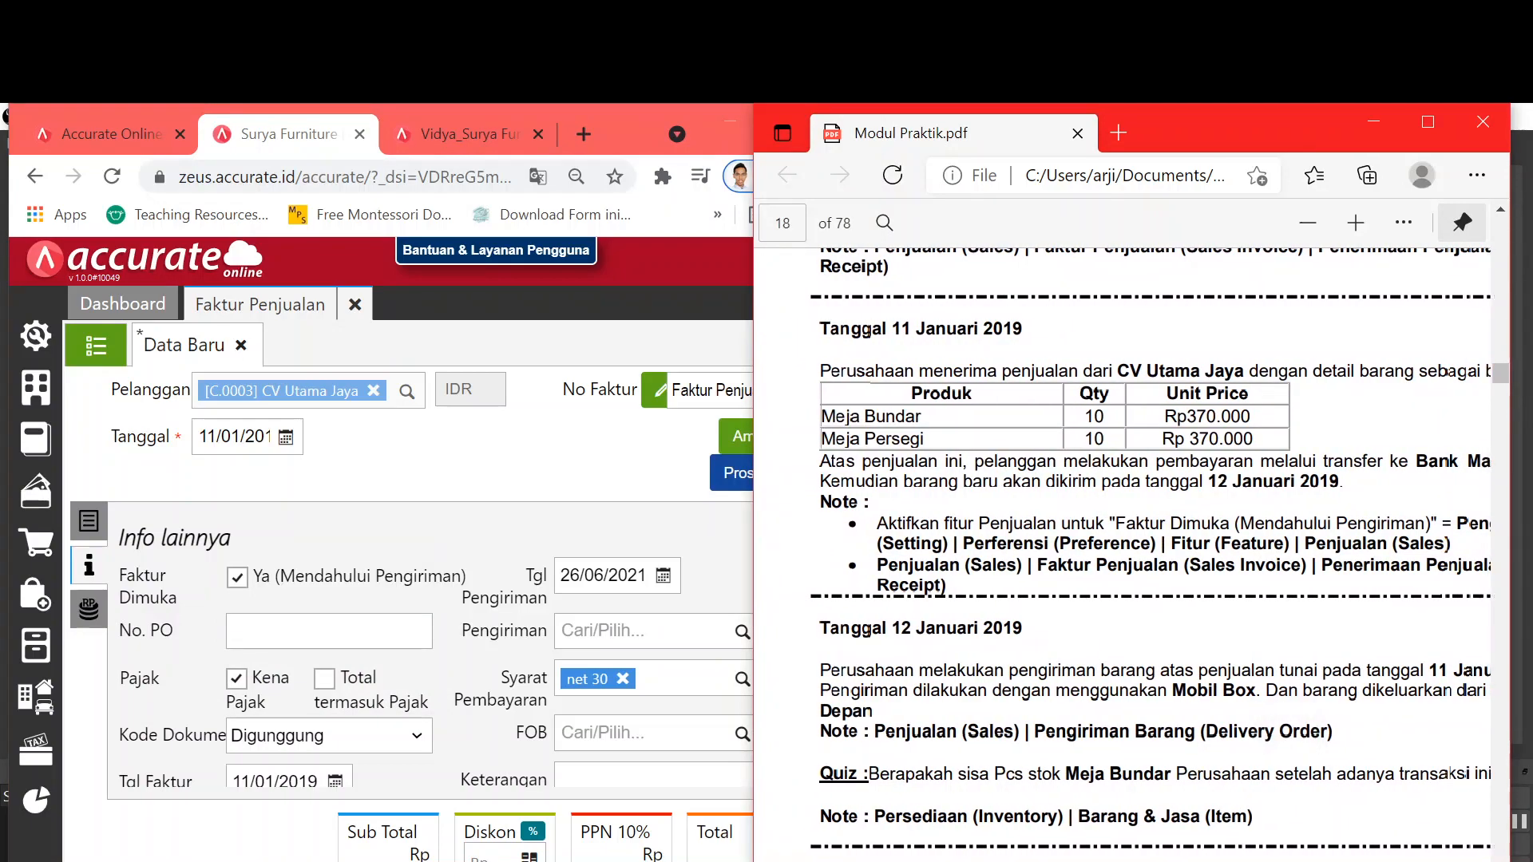
left_click(534, 589)
left_click(663, 577)
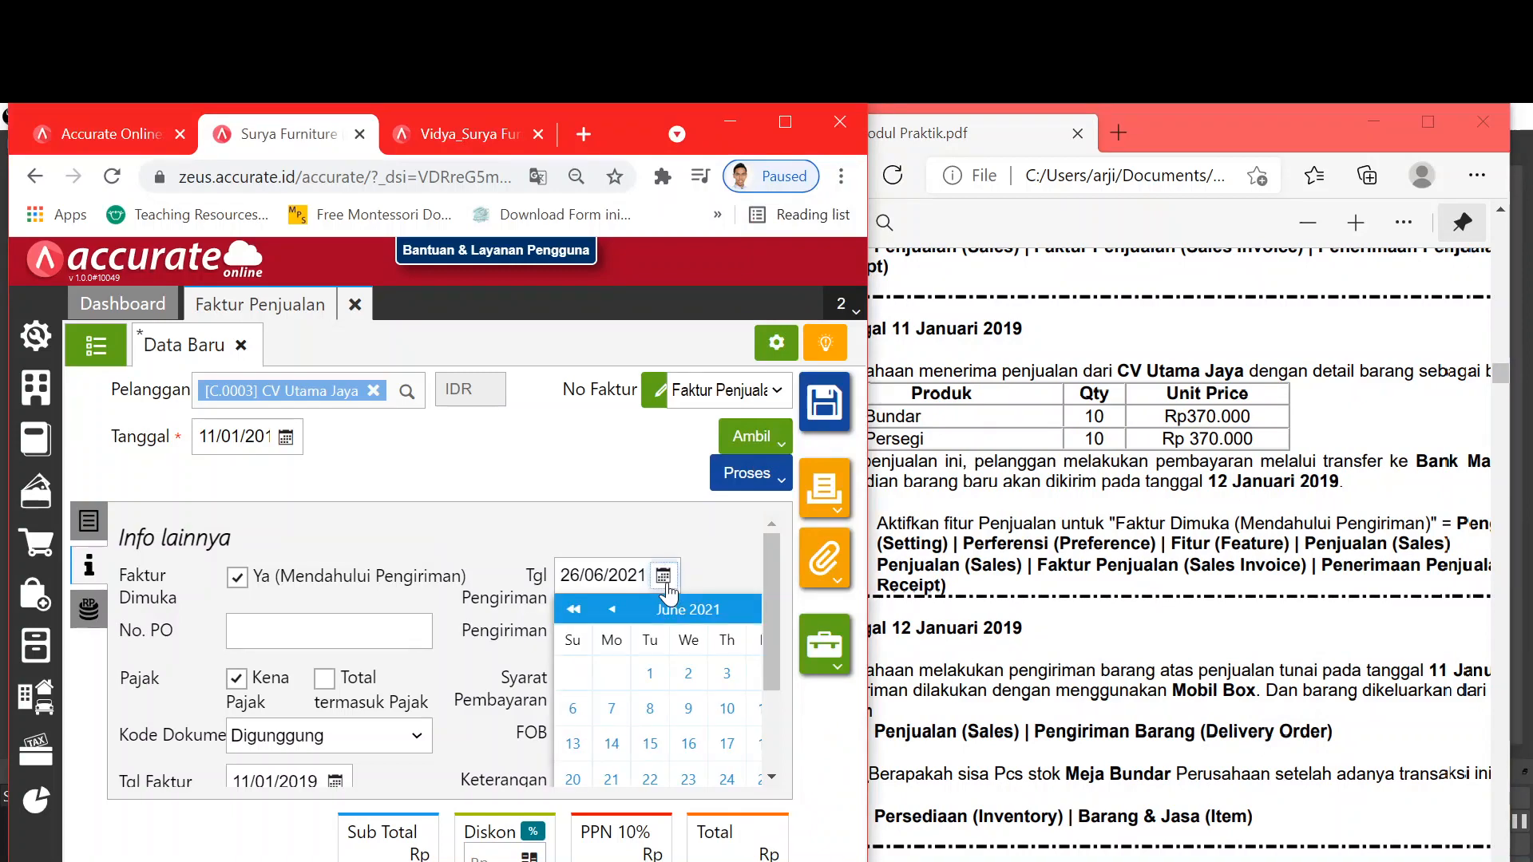
left_click(662, 577)
type("12/01/2")
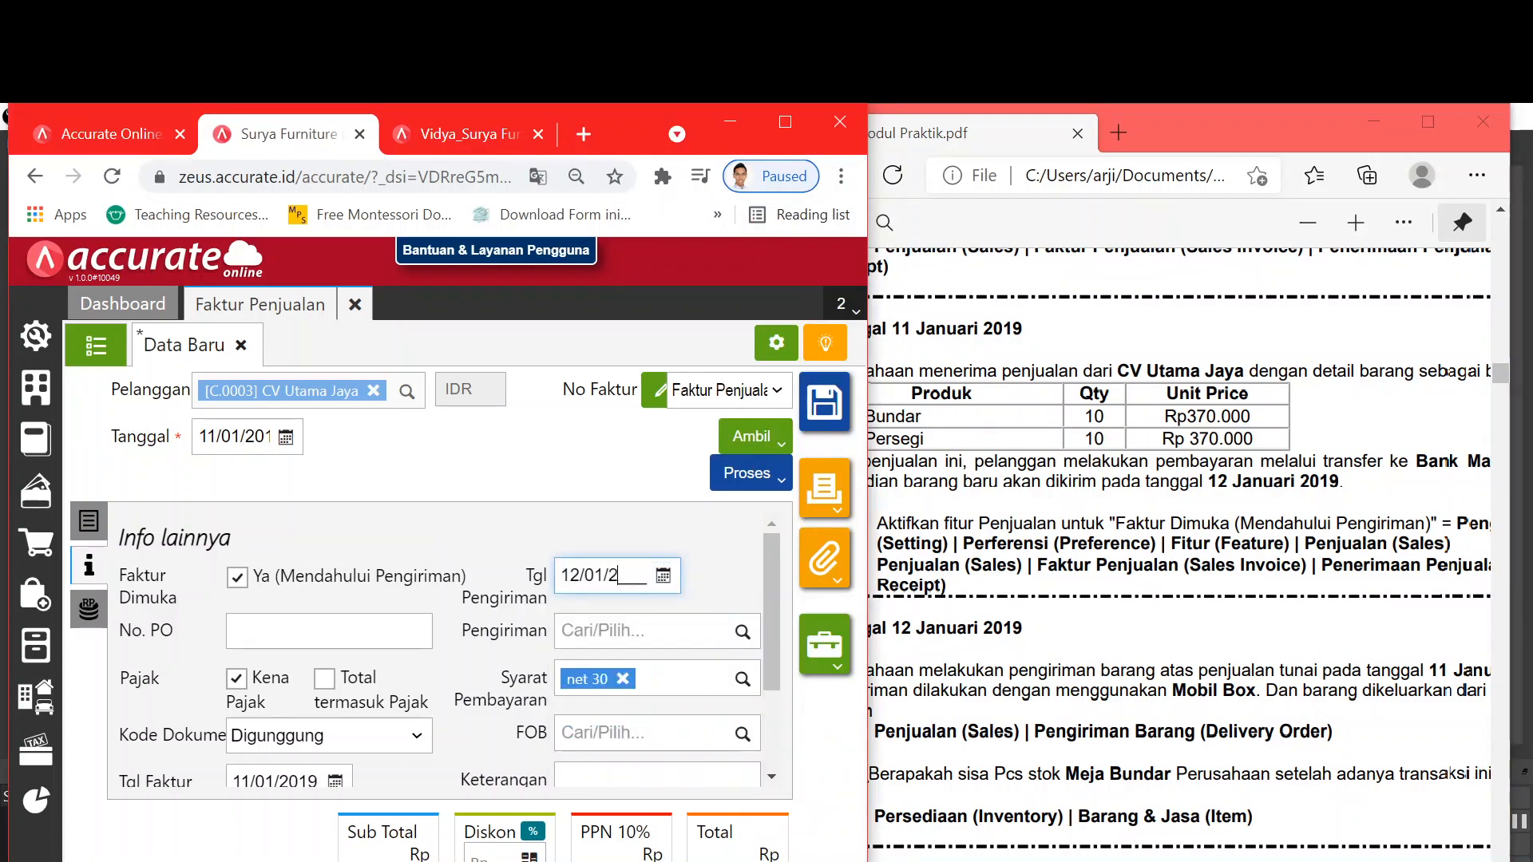
type("019")
Step: Maximize the Accurate Online window and process the CV Utama Jaya sales invoice into a Penerimaan Penjualan payment
left_click(780, 134)
left_click(1357, 427)
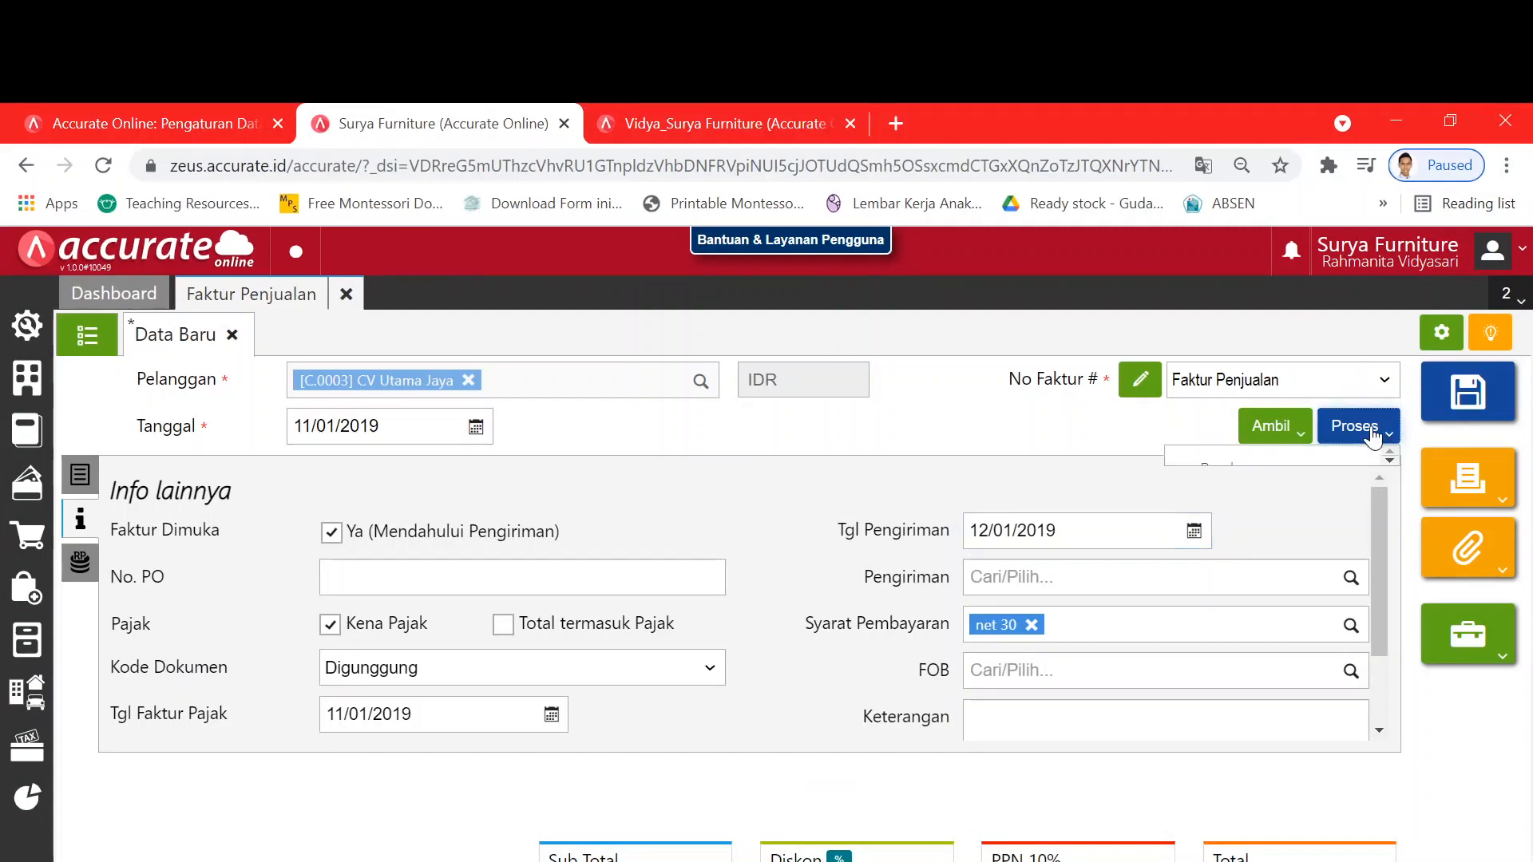
left_click(1325, 469)
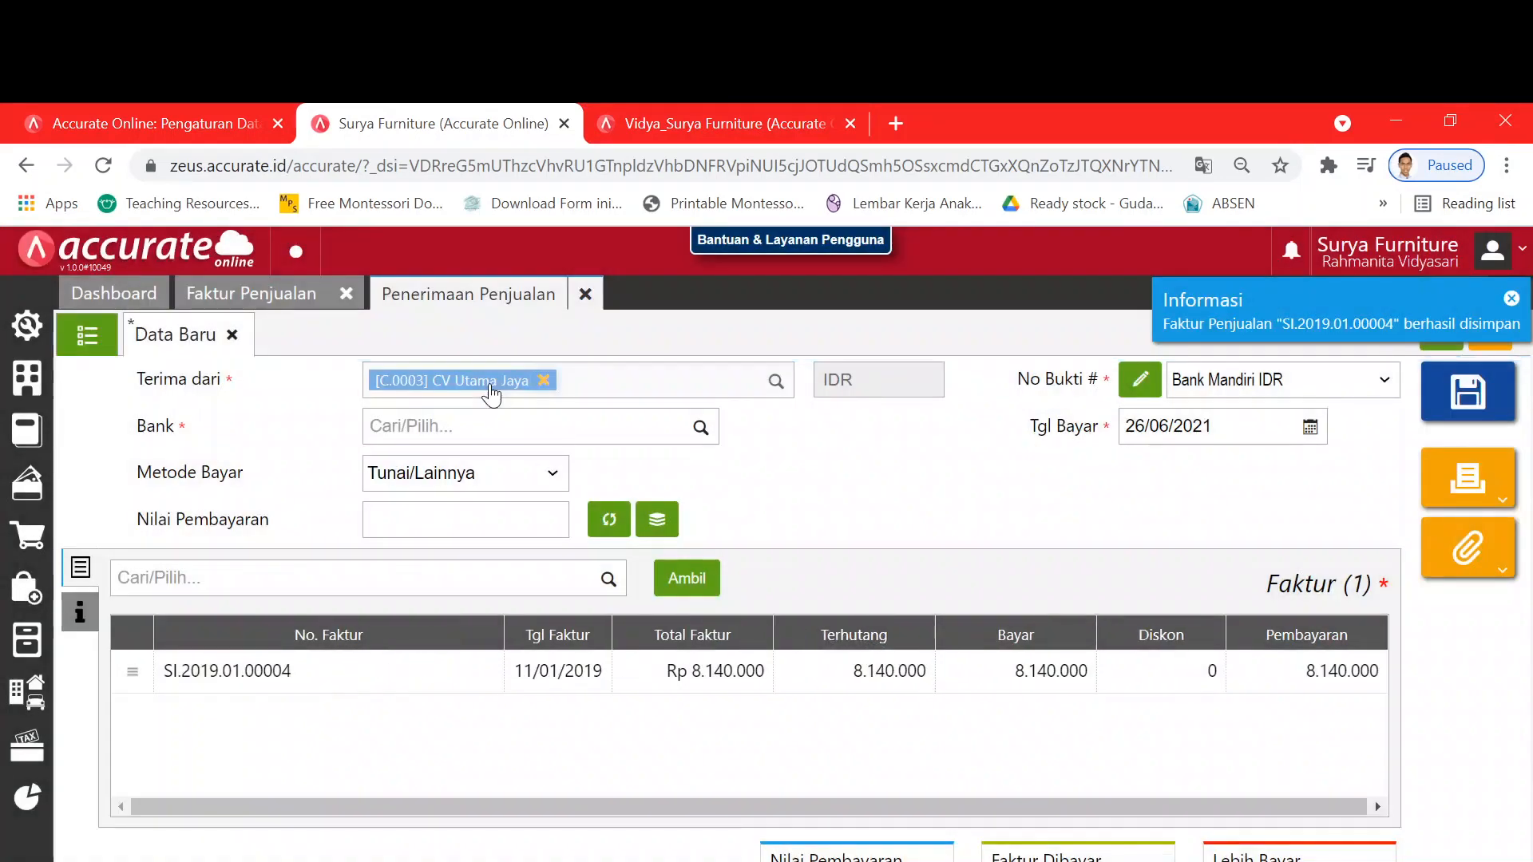
Step: Set the receipt's bank to Bank Mandiri IDR and its payment method to Transfer Bank
left_click(695, 439)
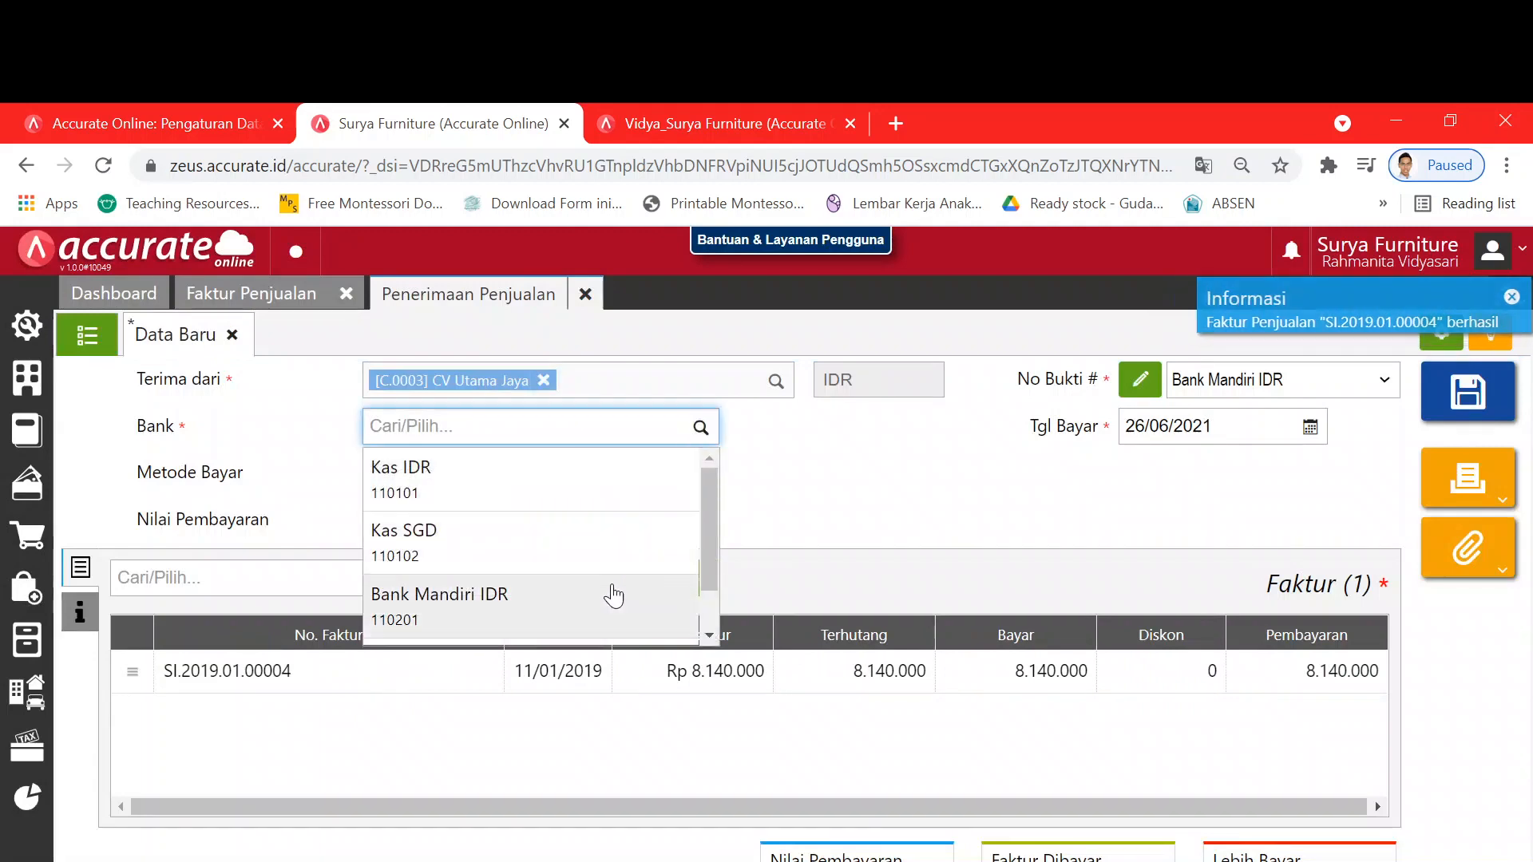
left_click(609, 593)
left_click(548, 487)
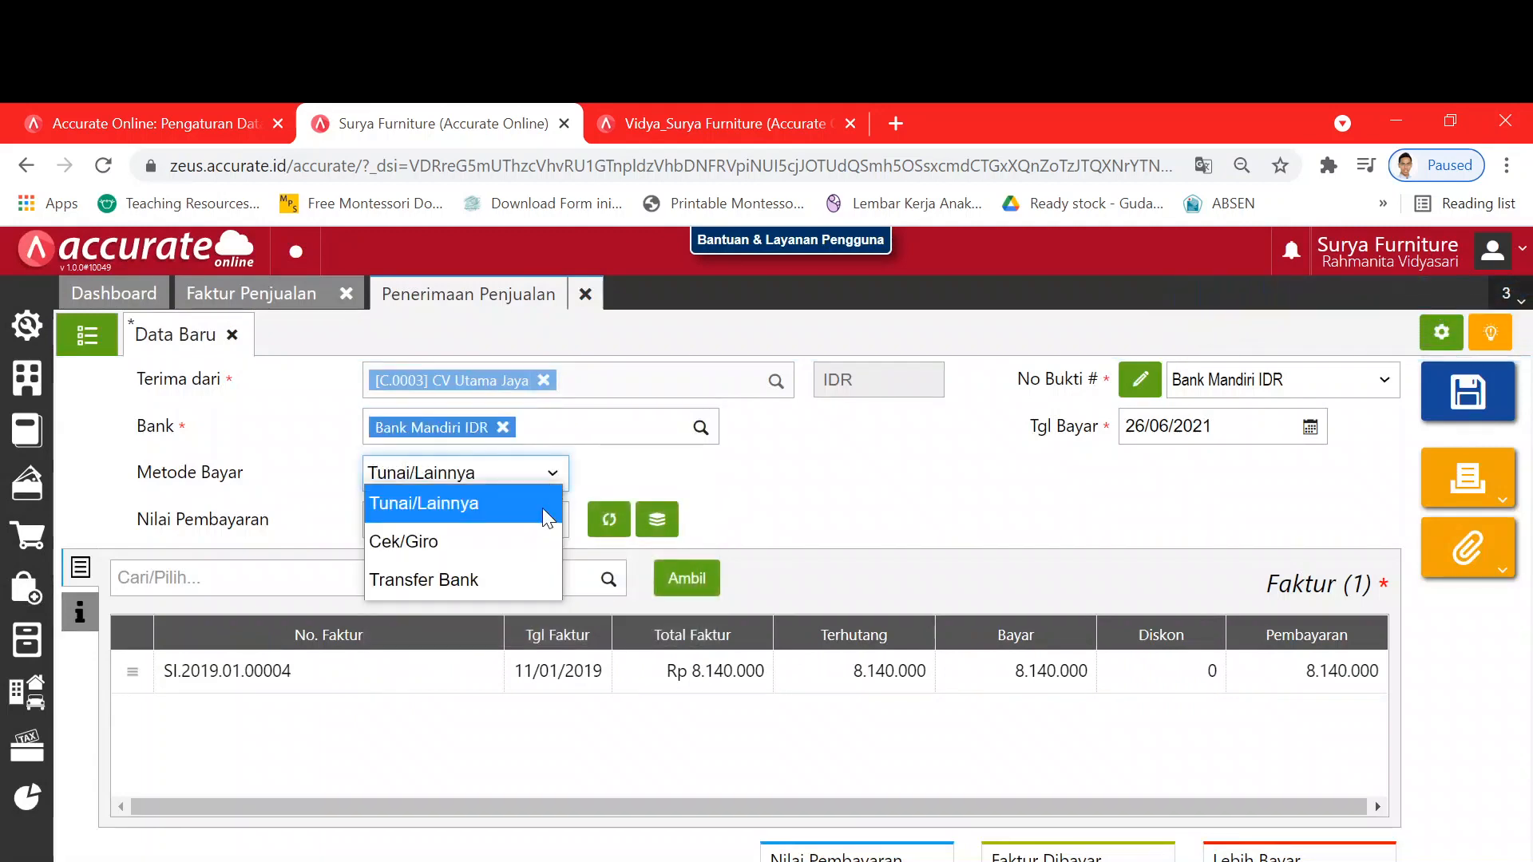
left_click(538, 590)
Step: Set the receipt's Tgl Bayar to 11/01/2019 and fill Nilai Pembayaran automatically with the invoice total of 8.140.000
left_click(1070, 427)
type("11")
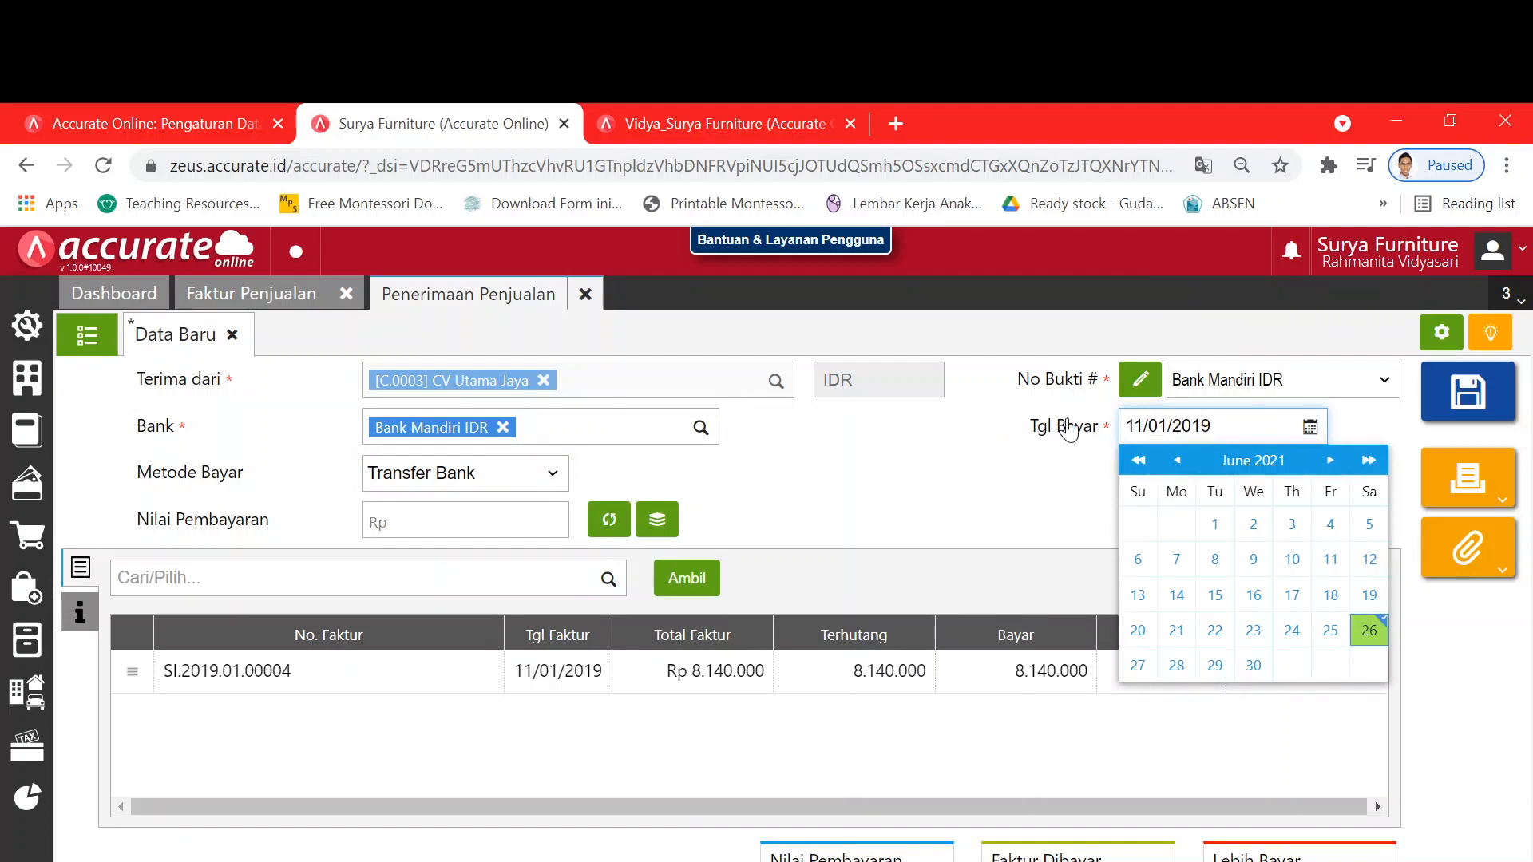
type("/01/2019")
left_click(609, 519)
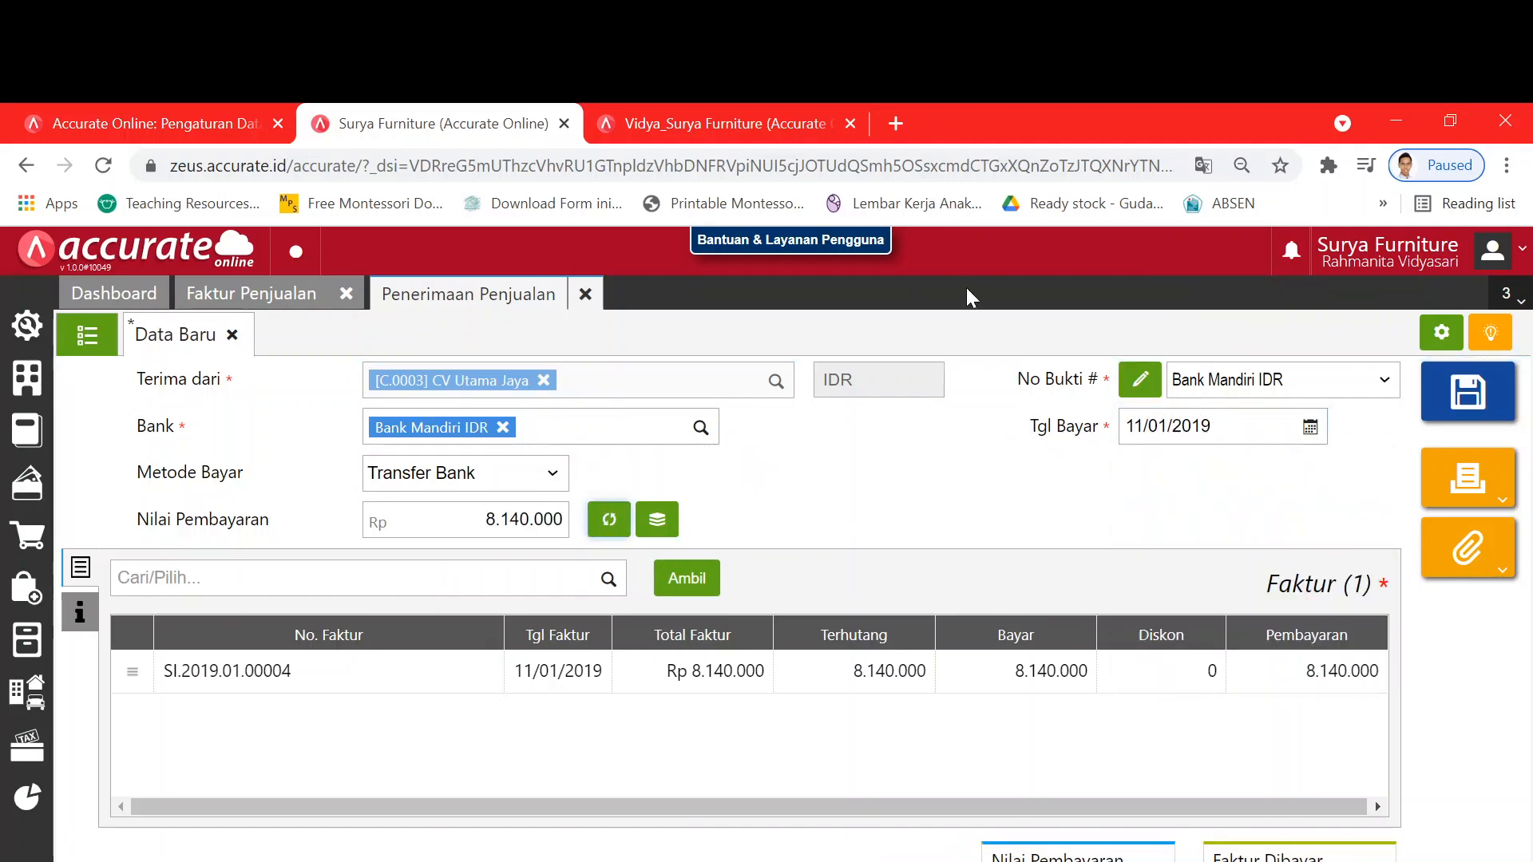
Step: Compare the receipt with the 11 January 2019 transaction in Modul Praktik.pdf and save it
left_click(788, 861)
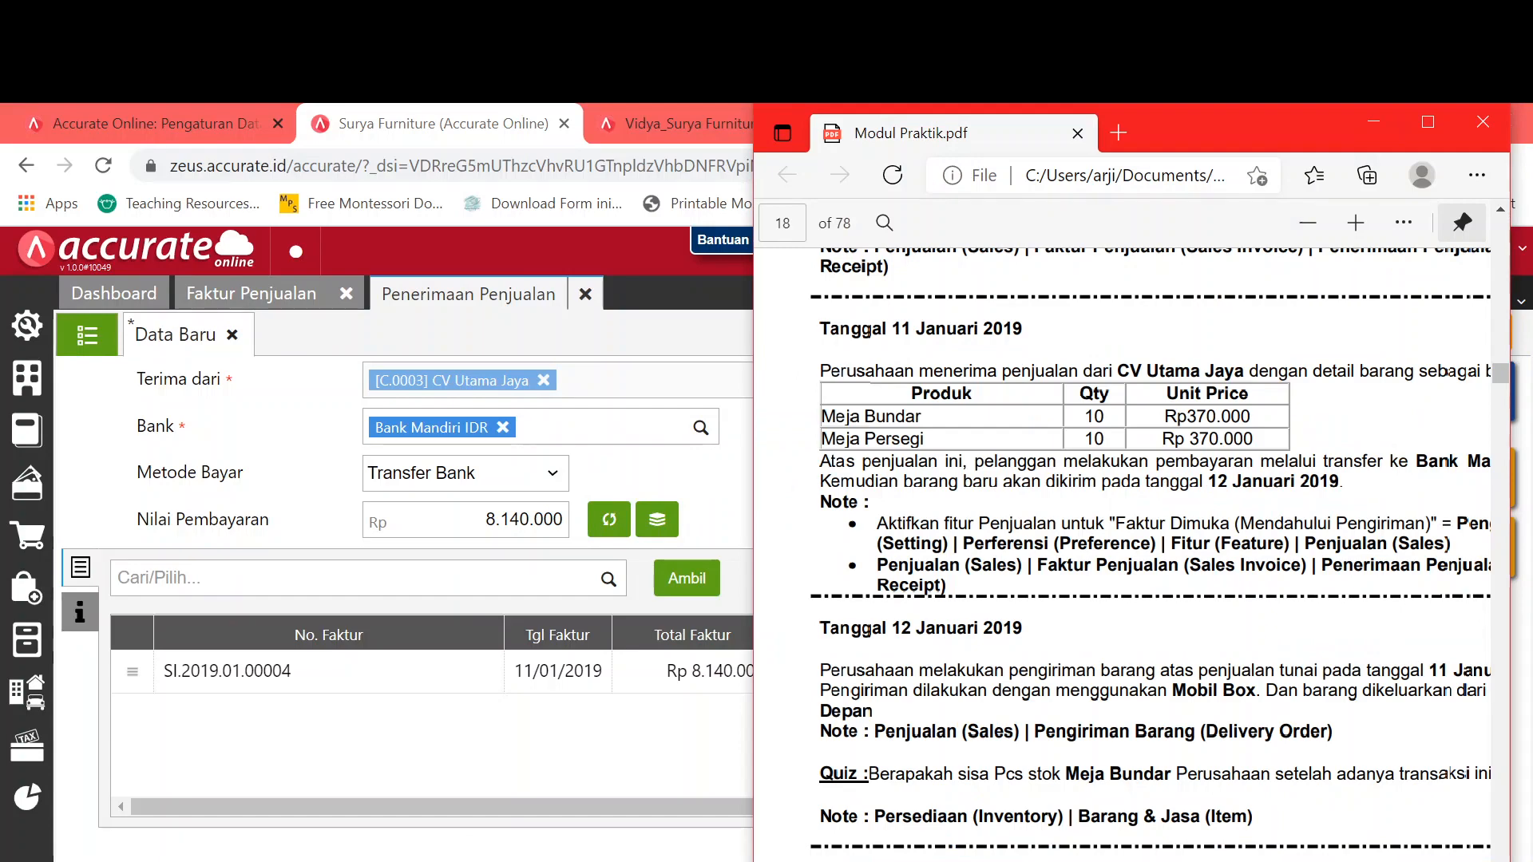
scroll(1122, 548, "right", 3)
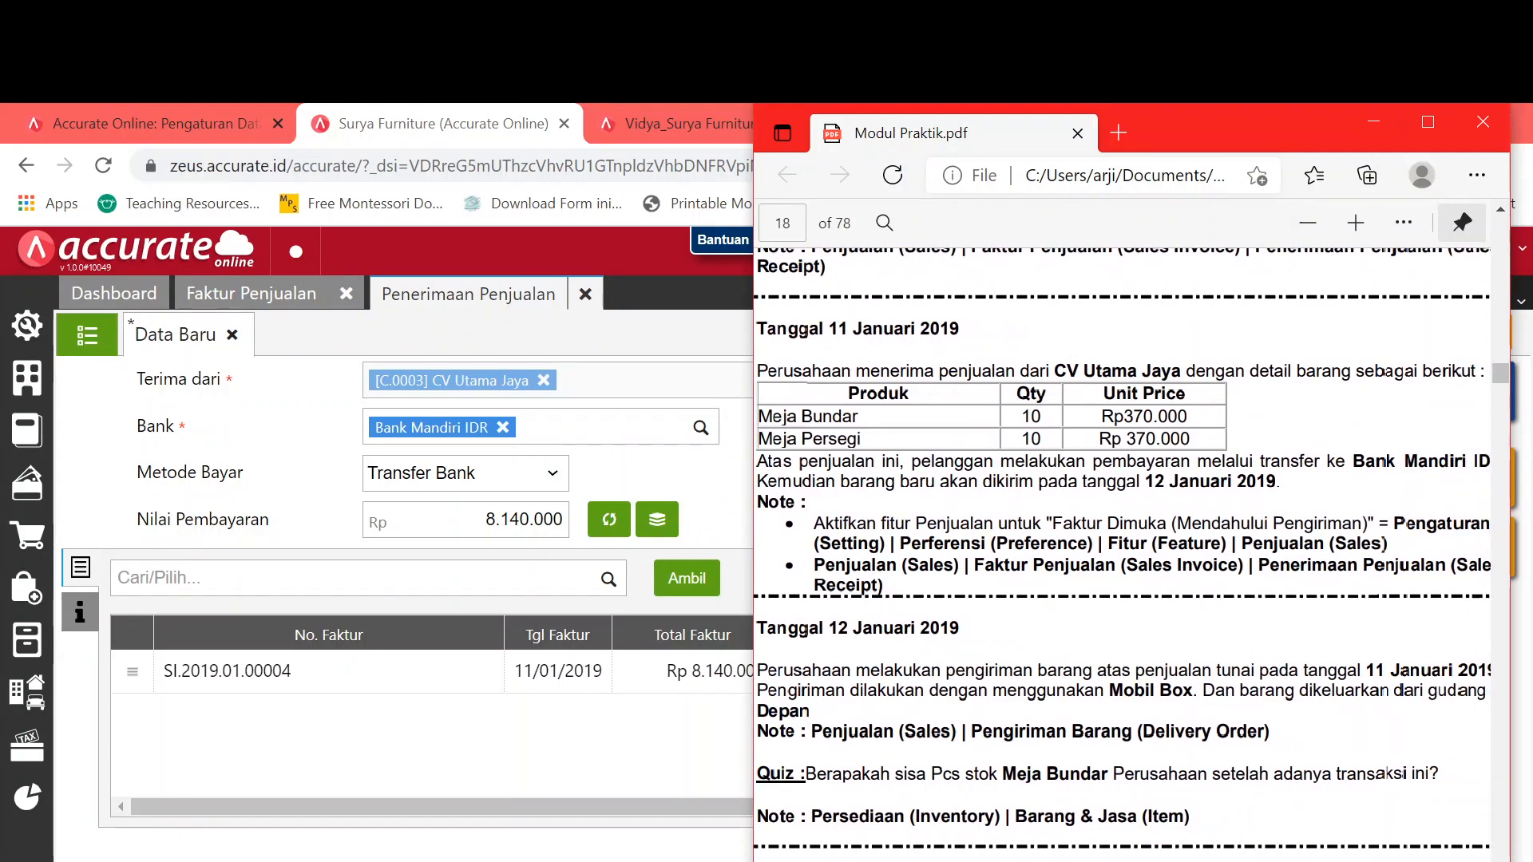
scroll(1122, 549, "left", 2)
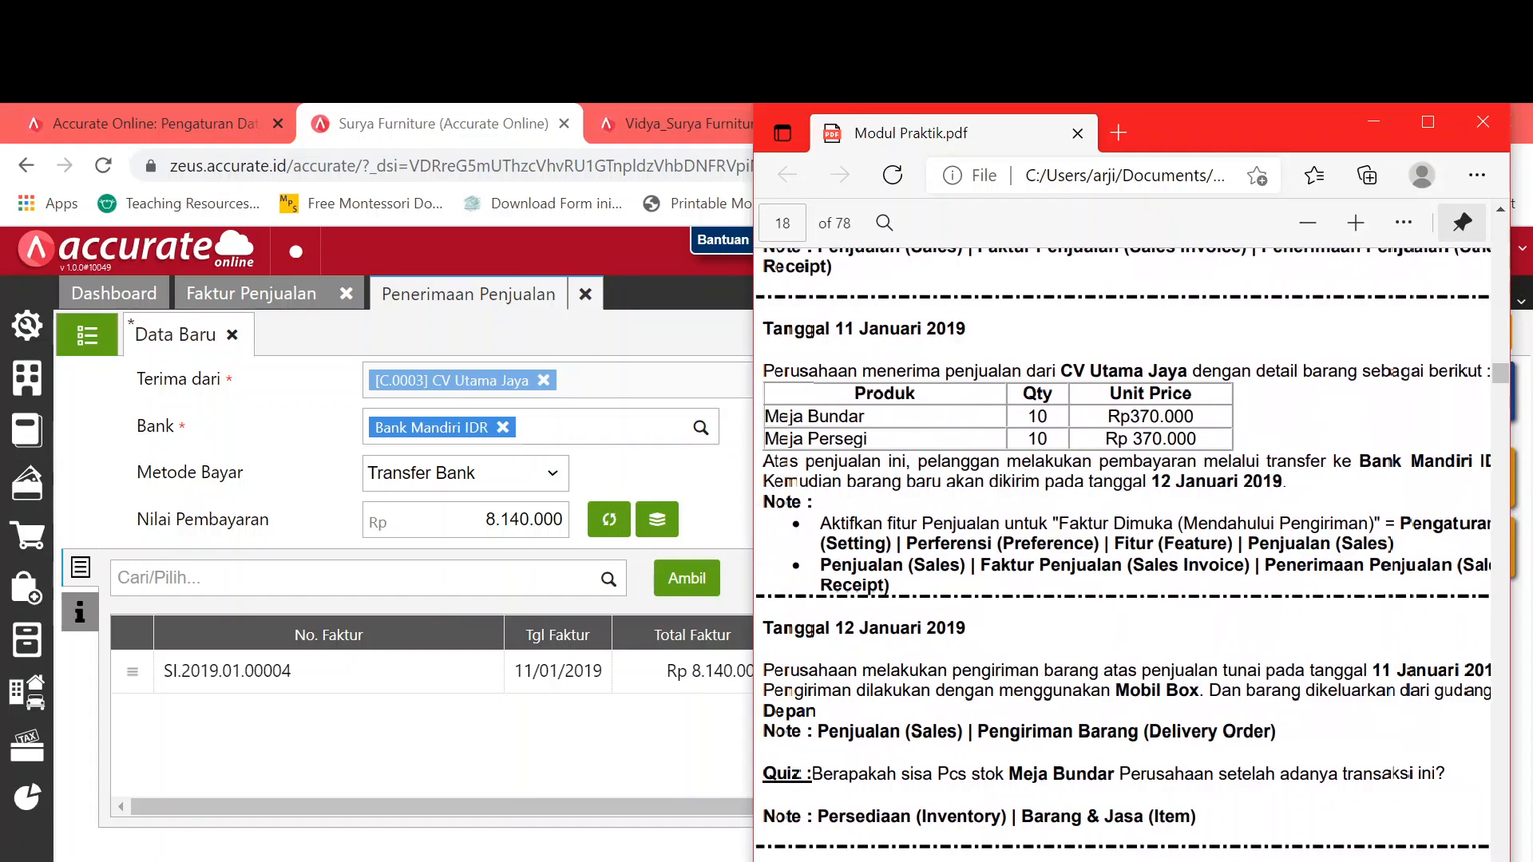
key("alt+Tab")
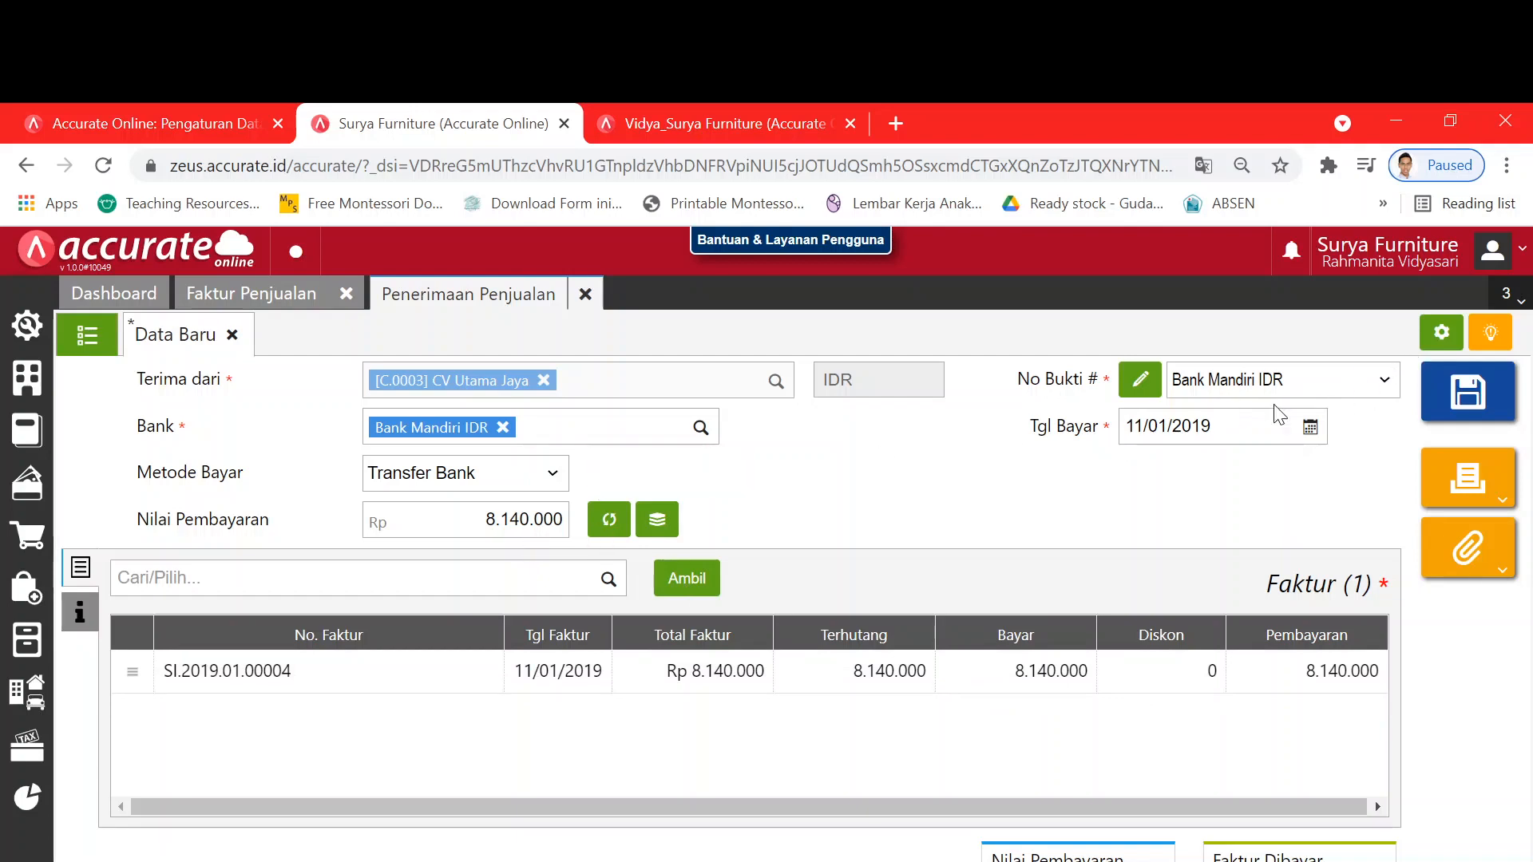
left_click(1468, 391)
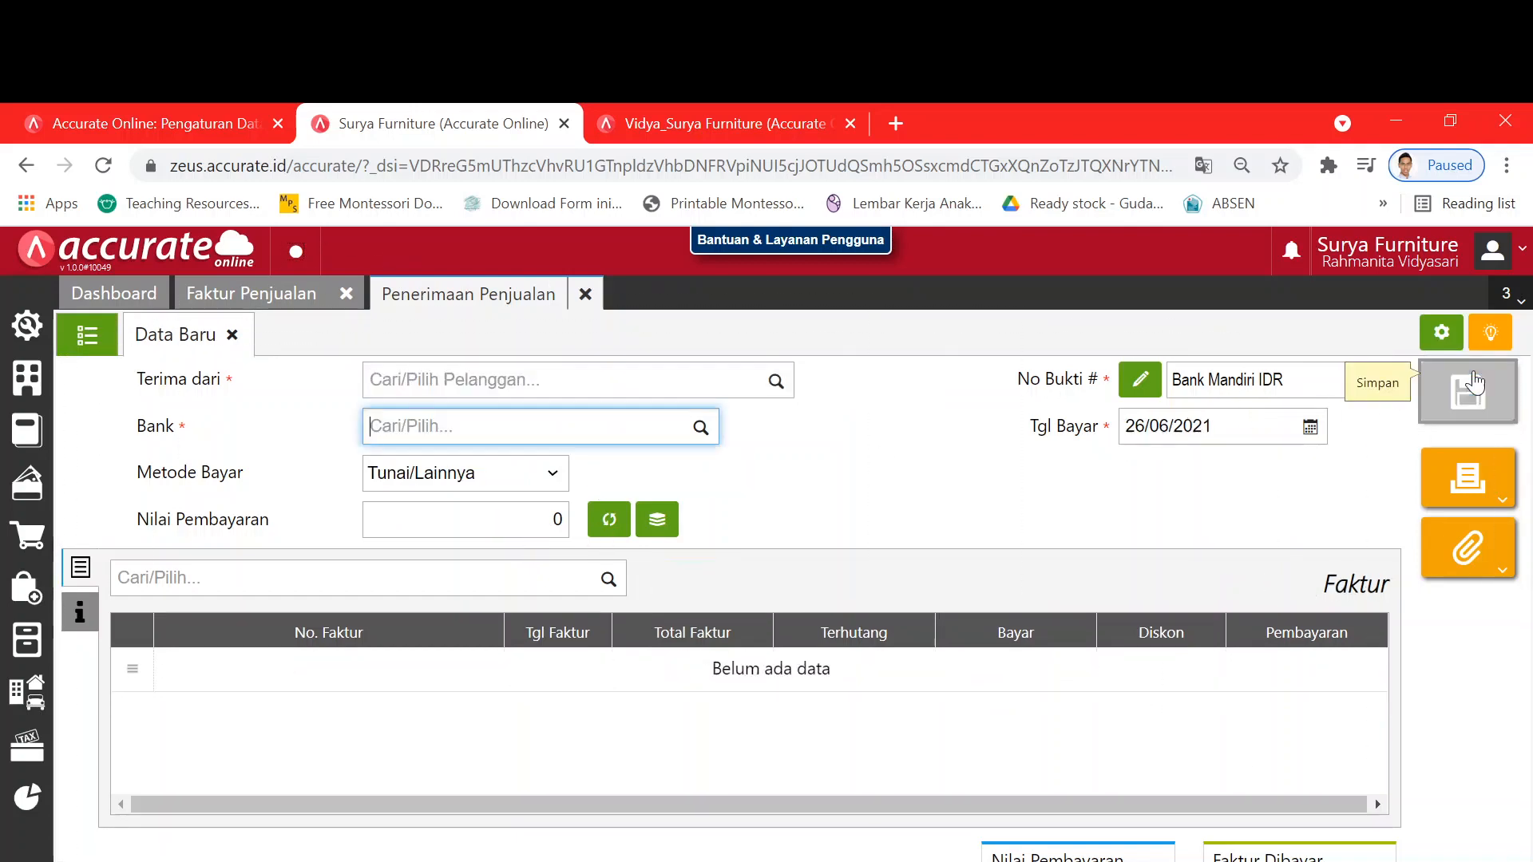
Step: Close the Penerimaan Penjualan form, review the sales invoice list, and close Faktur Penjualan
left_click(585, 294)
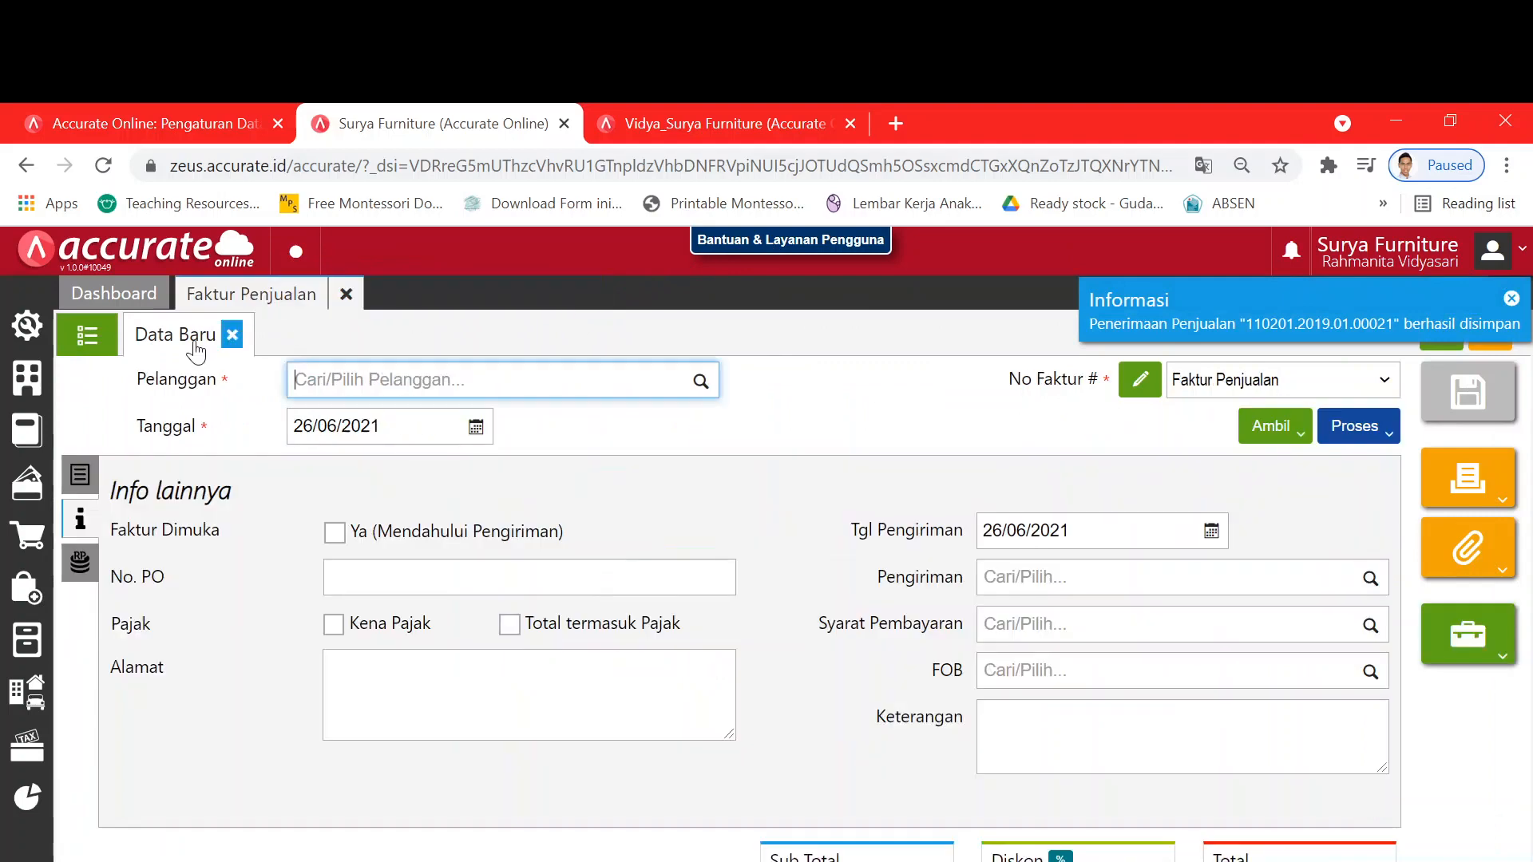
left_click(87, 335)
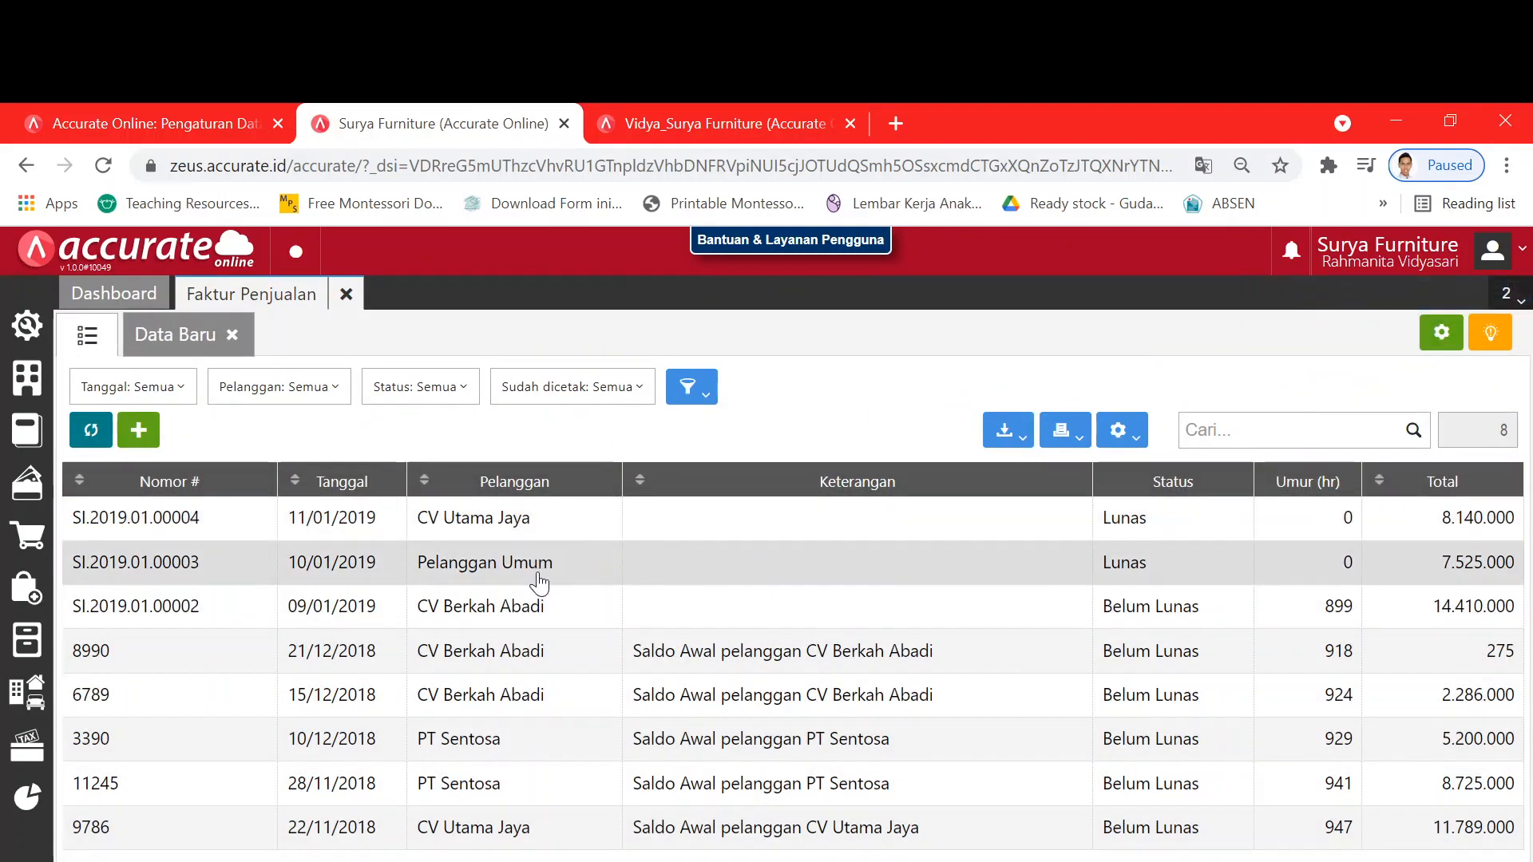
left_click(346, 294)
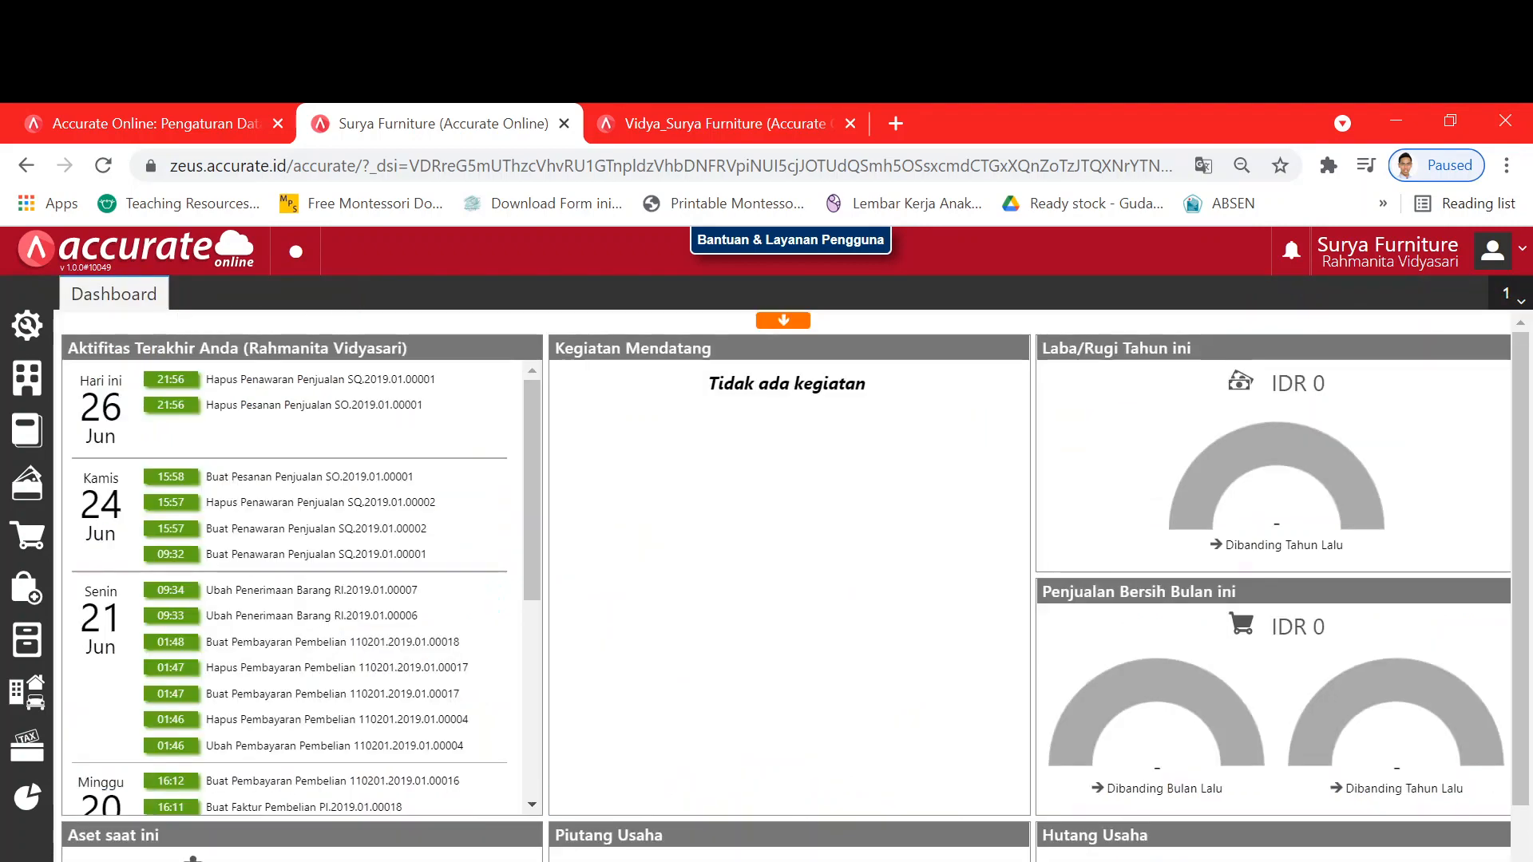
Step: Read the 12 January 2019 transaction in Modul Praktik.pdf and open a new Pengiriman Pesanan form in Accurate Online
key("alt+Tab")
key("alt+Tab")
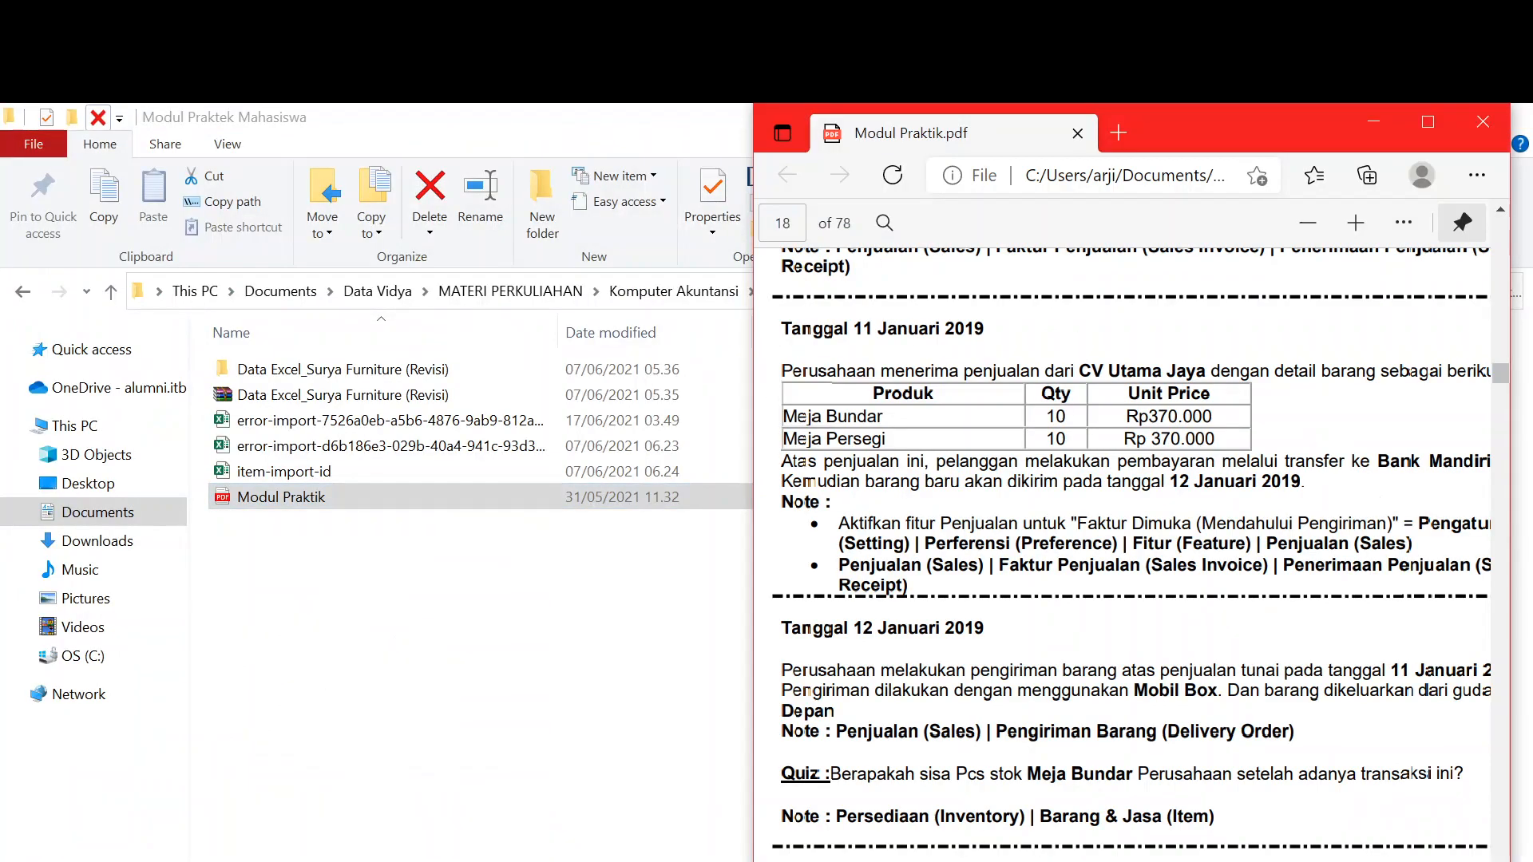
key("alt+Tab")
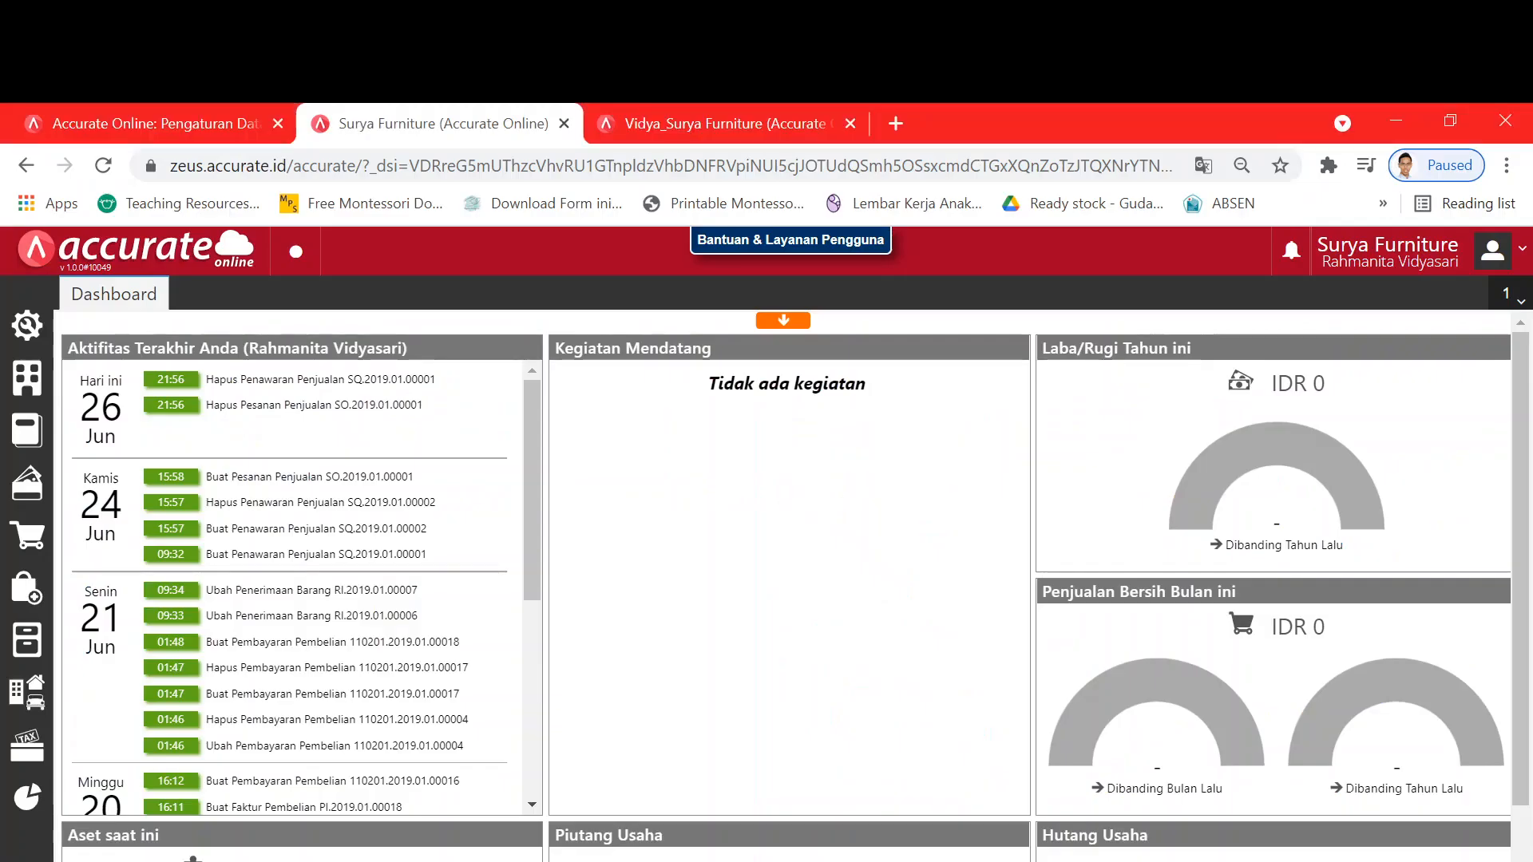
key("alt+Tab")
scroll(1122, 519, "down", 4)
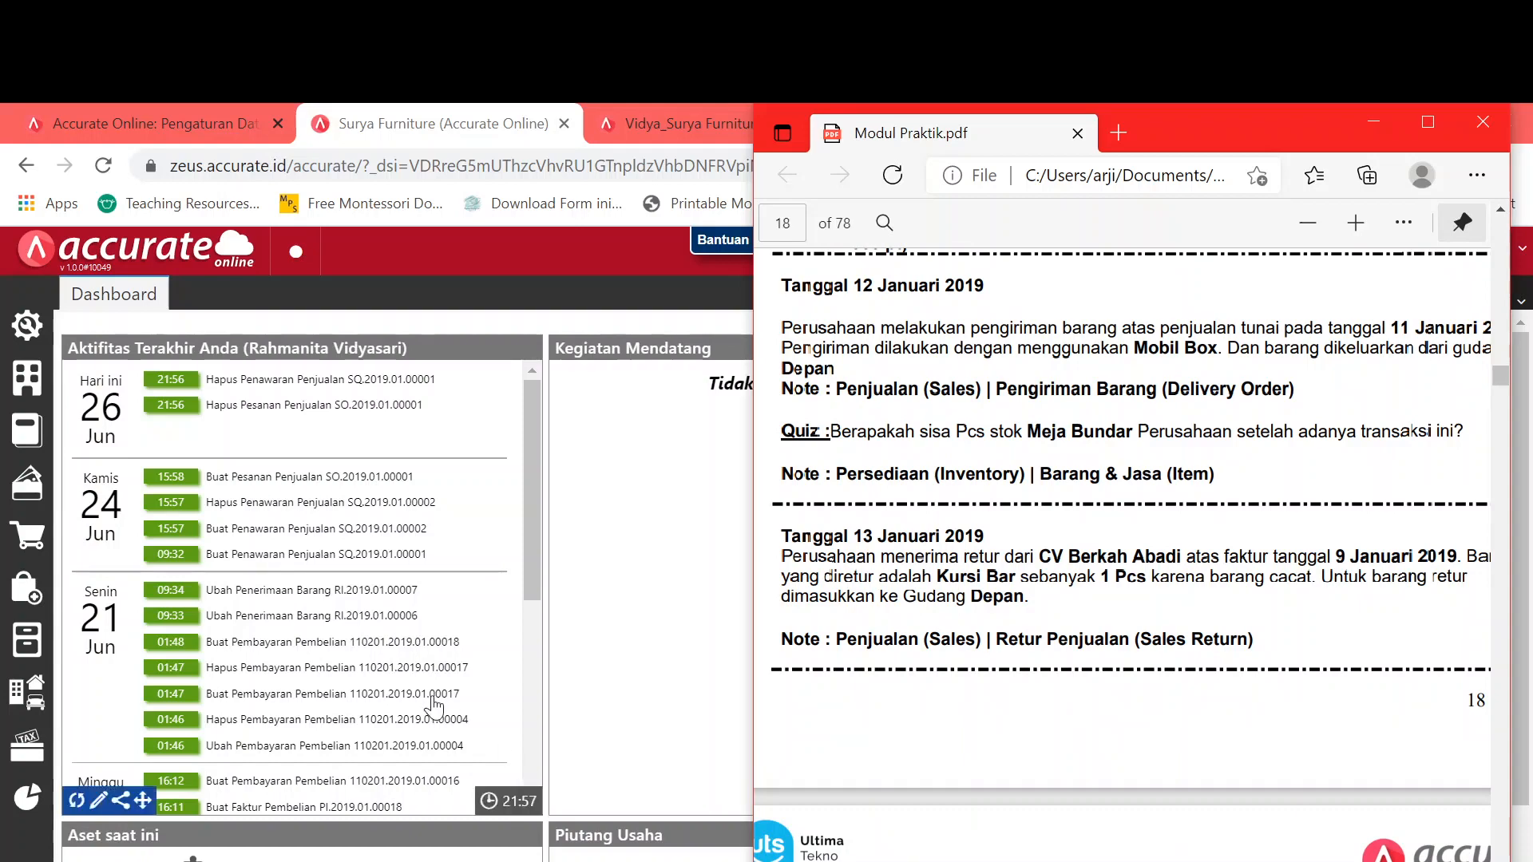
left_click(28, 535)
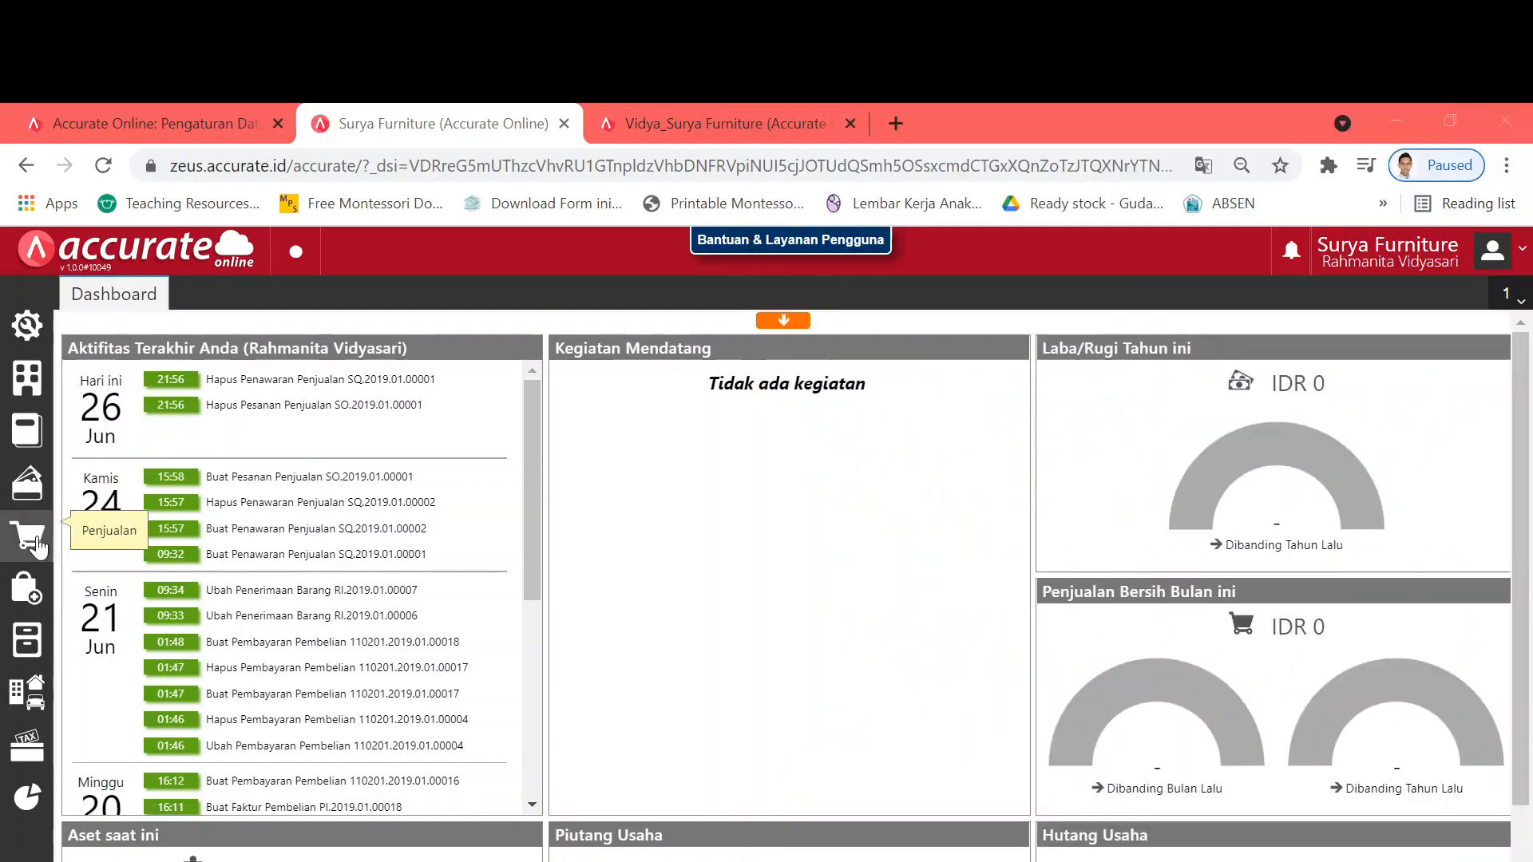
left_click(453, 536)
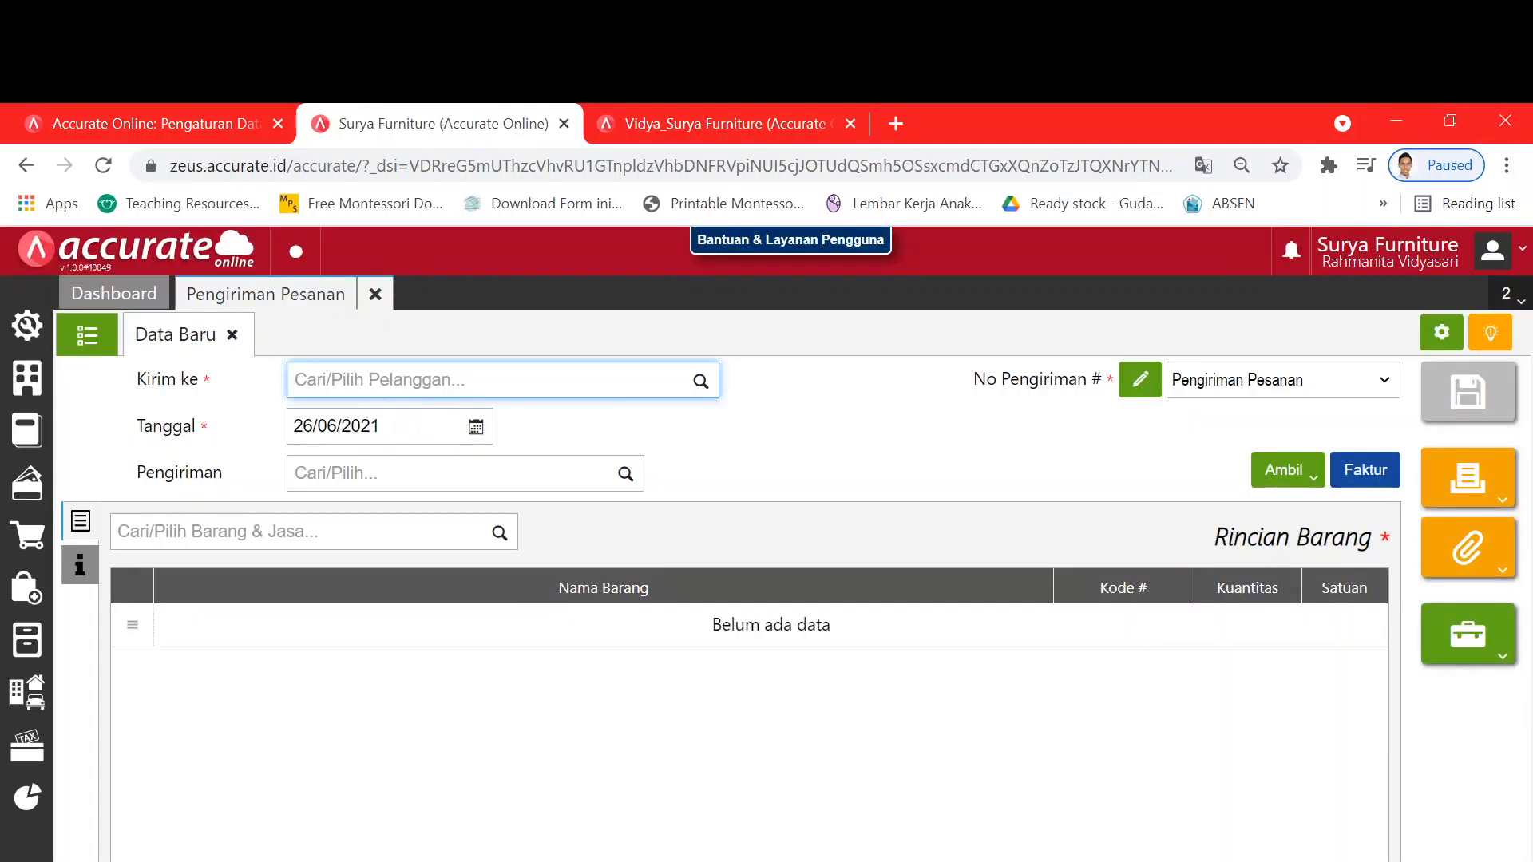
Step: Set the delivery's customer to CV Utama Jaya and its date to 12/01/2019
type("ut")
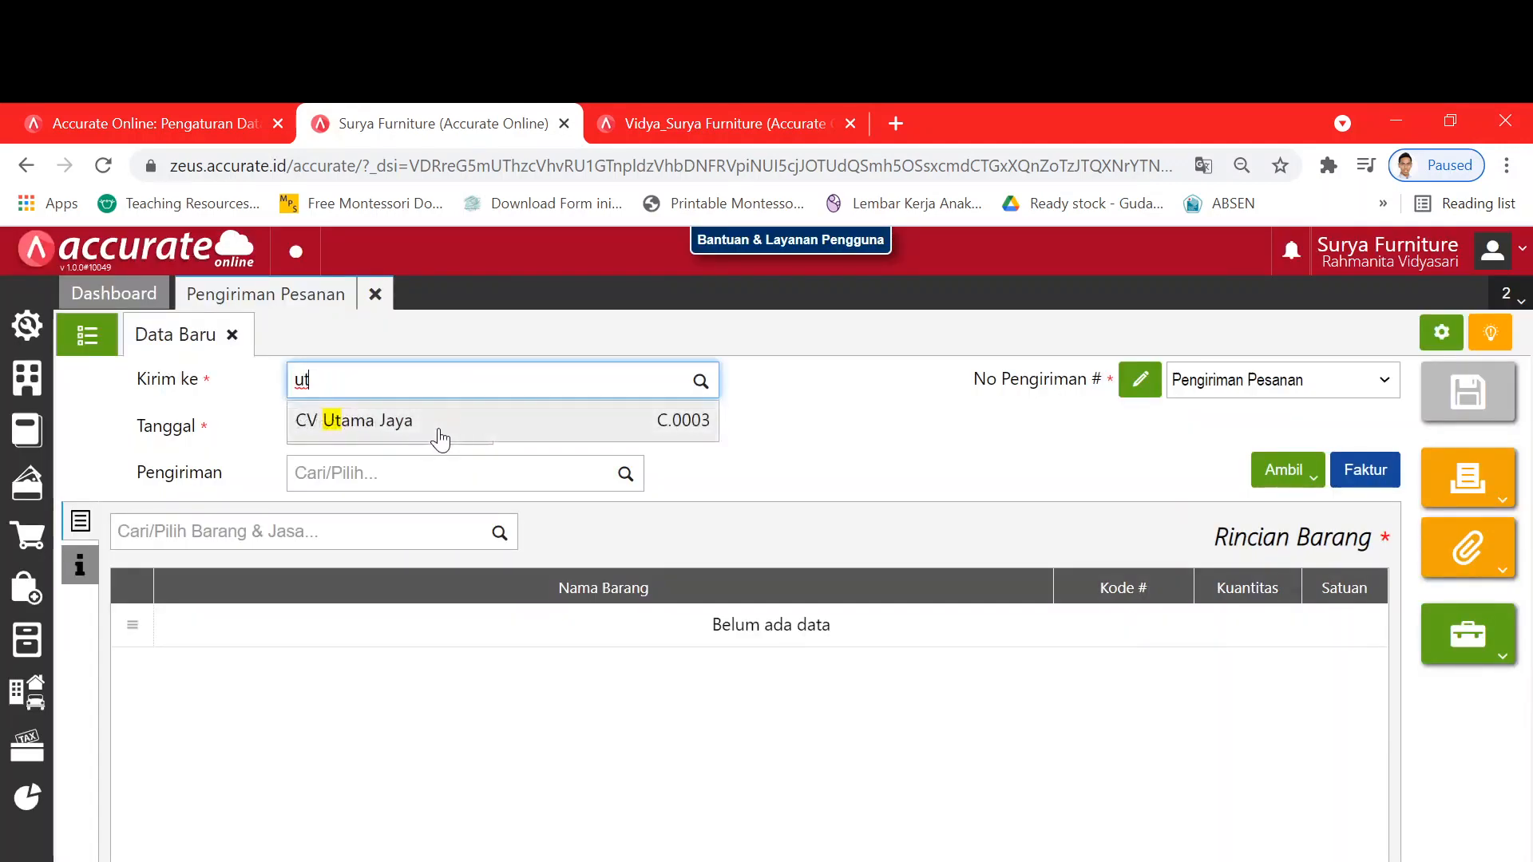
left_click(435, 419)
type("2/0")
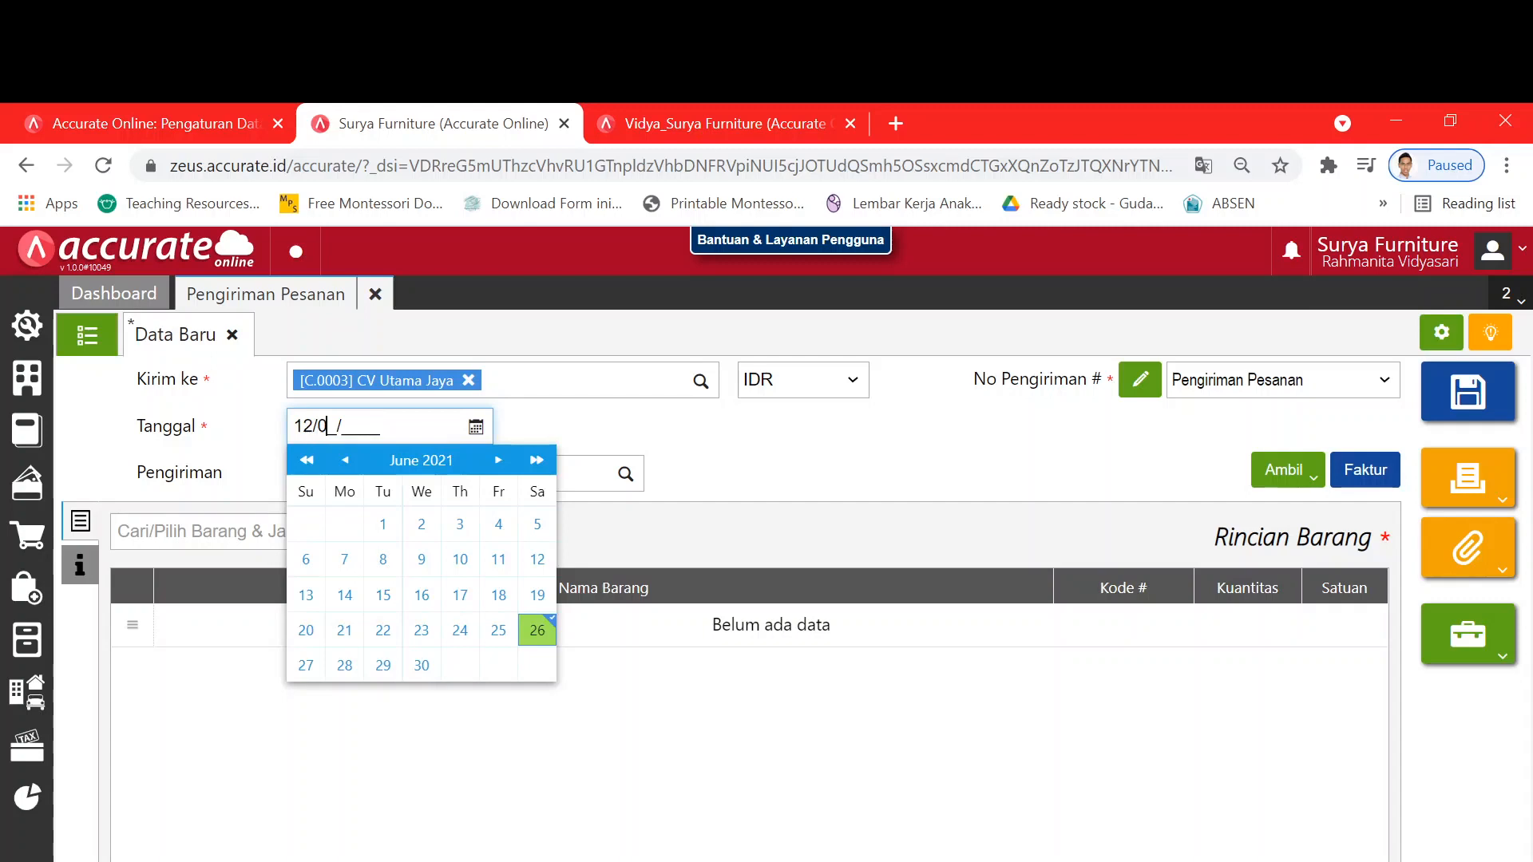
type("1/2019")
left_click(747, 498)
Step: Copy the items from the Faktur Dimuka dated 11/01/2019 into the delivery and set its shipping method to Mobil Box
left_click(1309, 482)
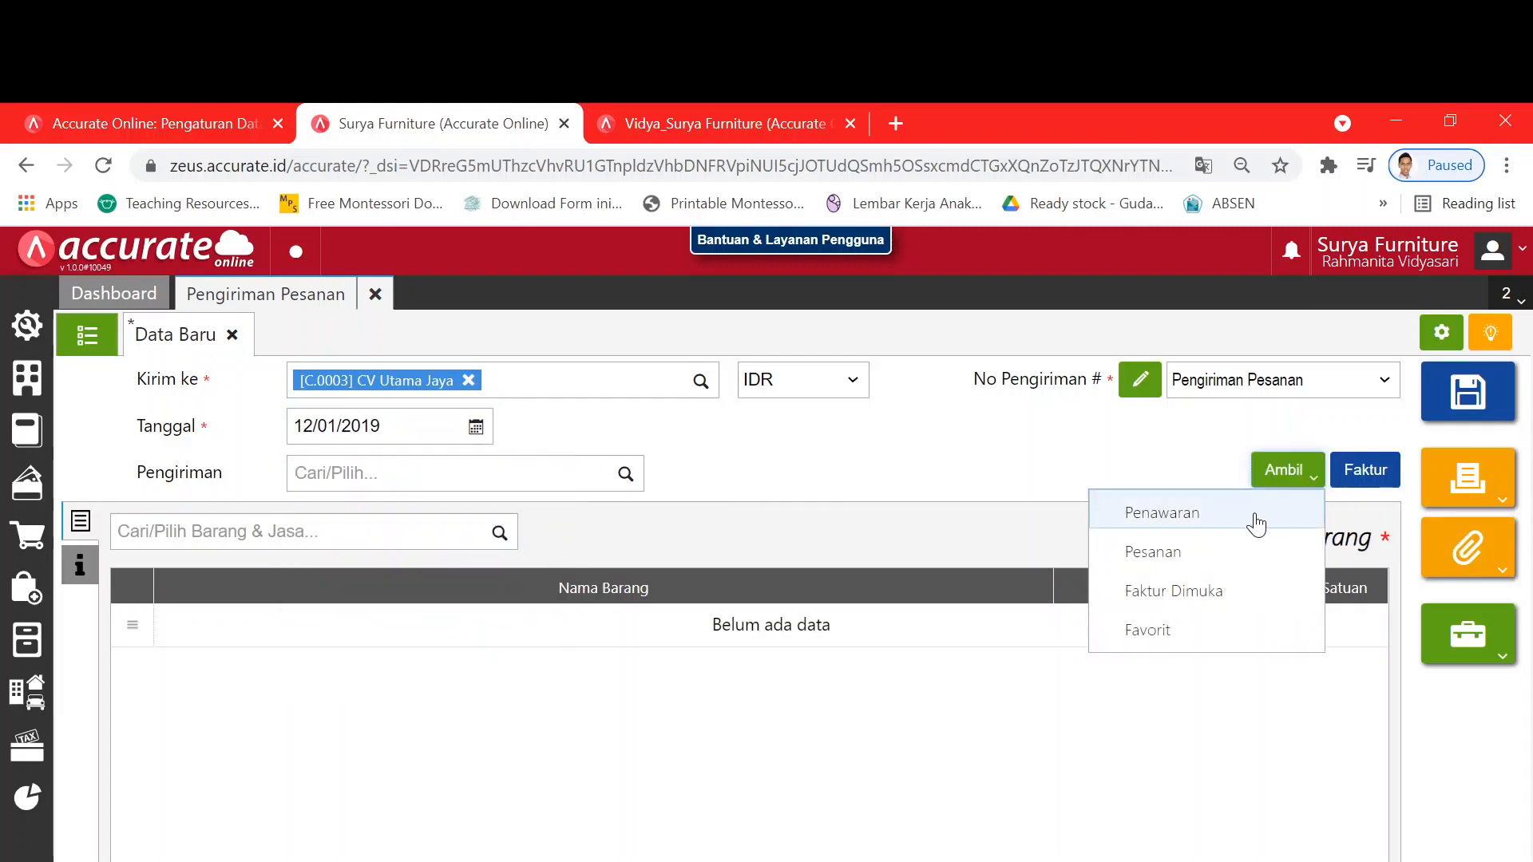
left_click(1216, 594)
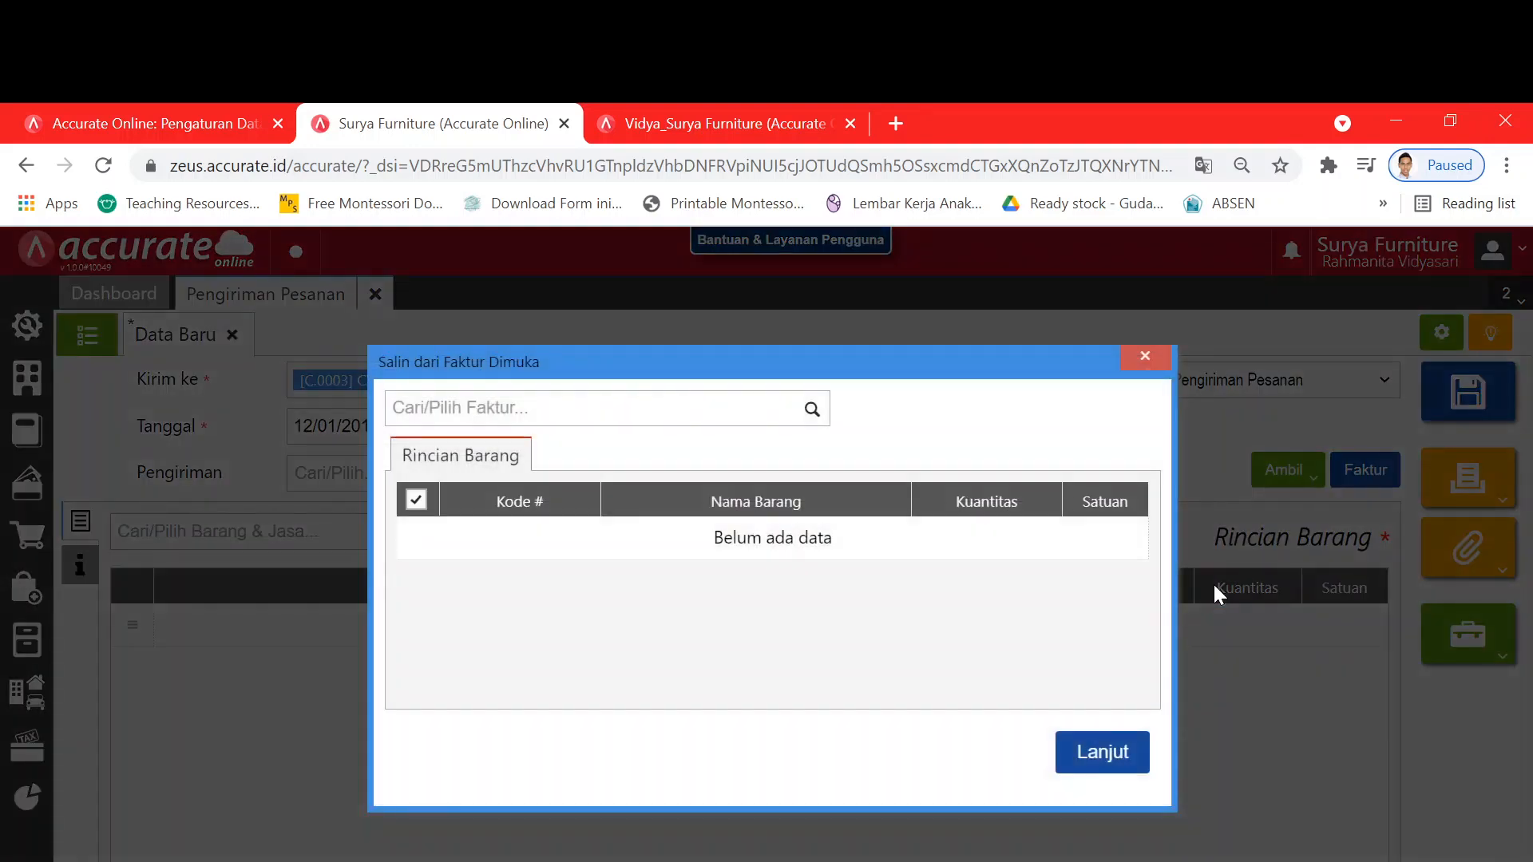
left_click(814, 409)
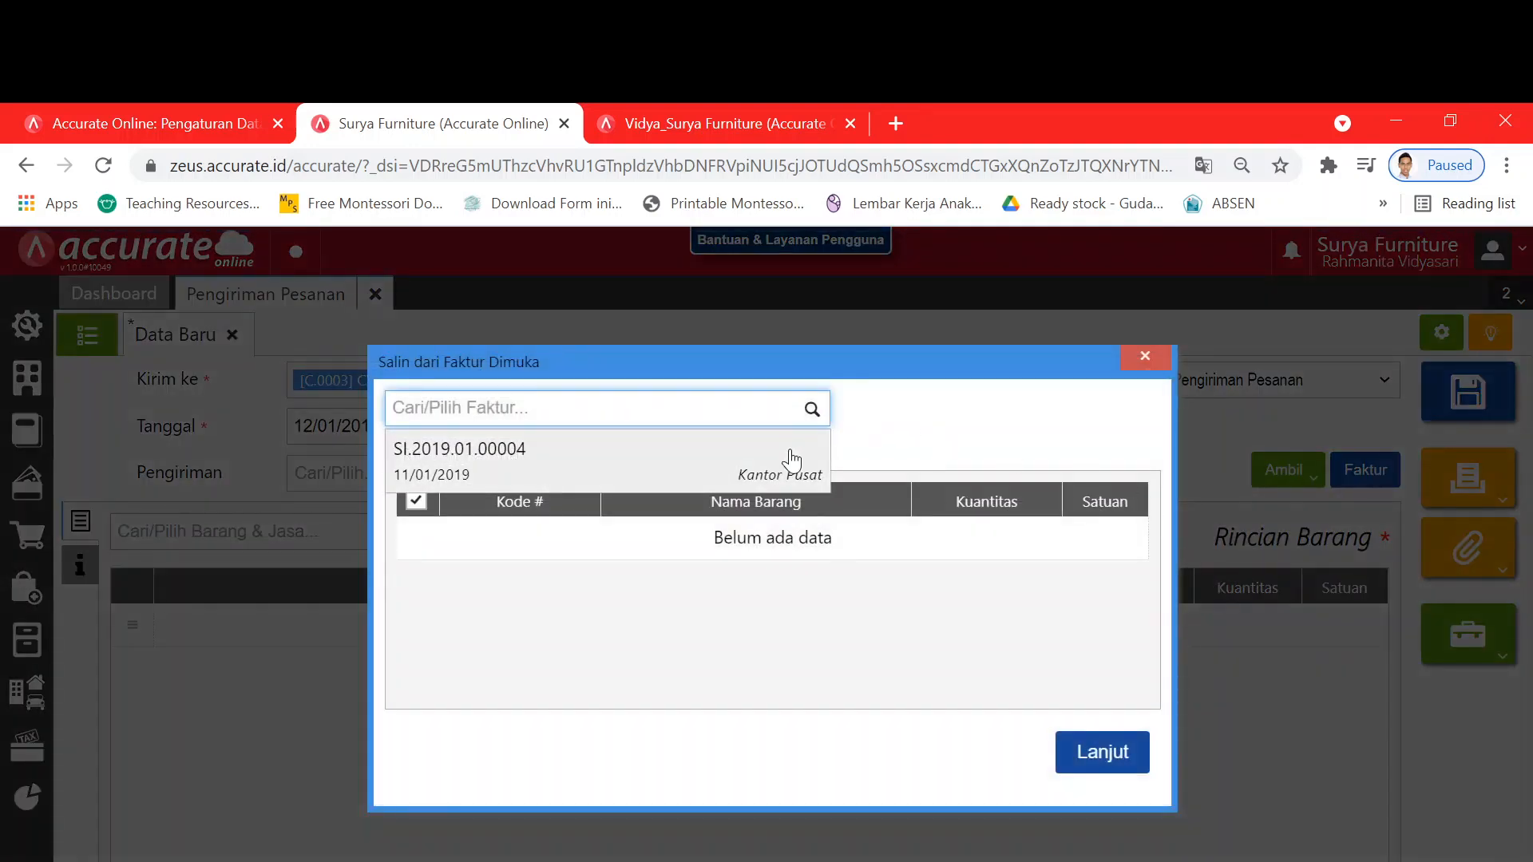
left_click(791, 457)
left_click(1111, 790)
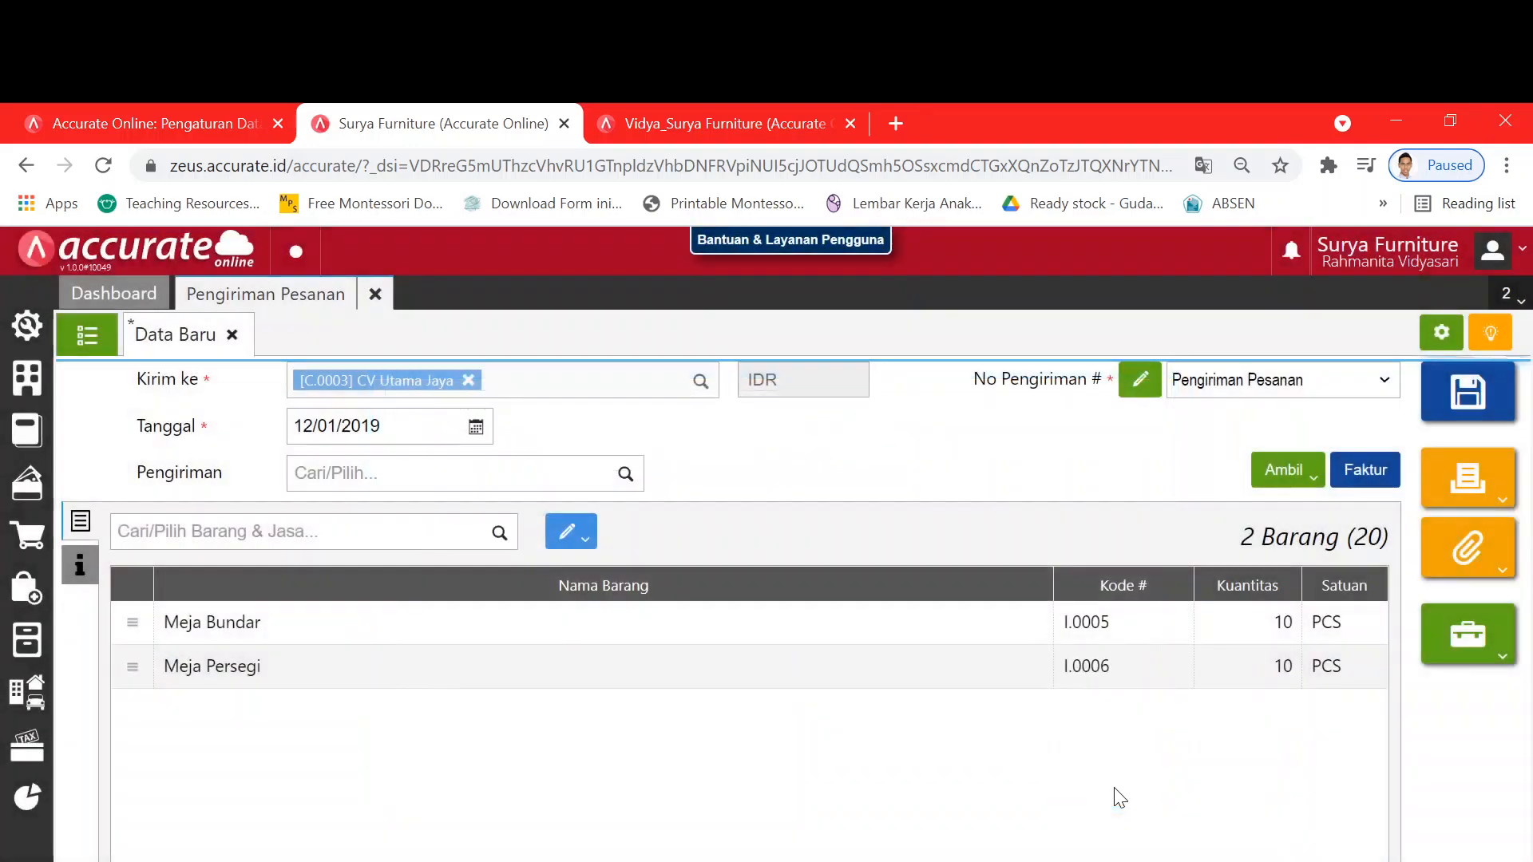
left_click(625, 476)
left_click(595, 515)
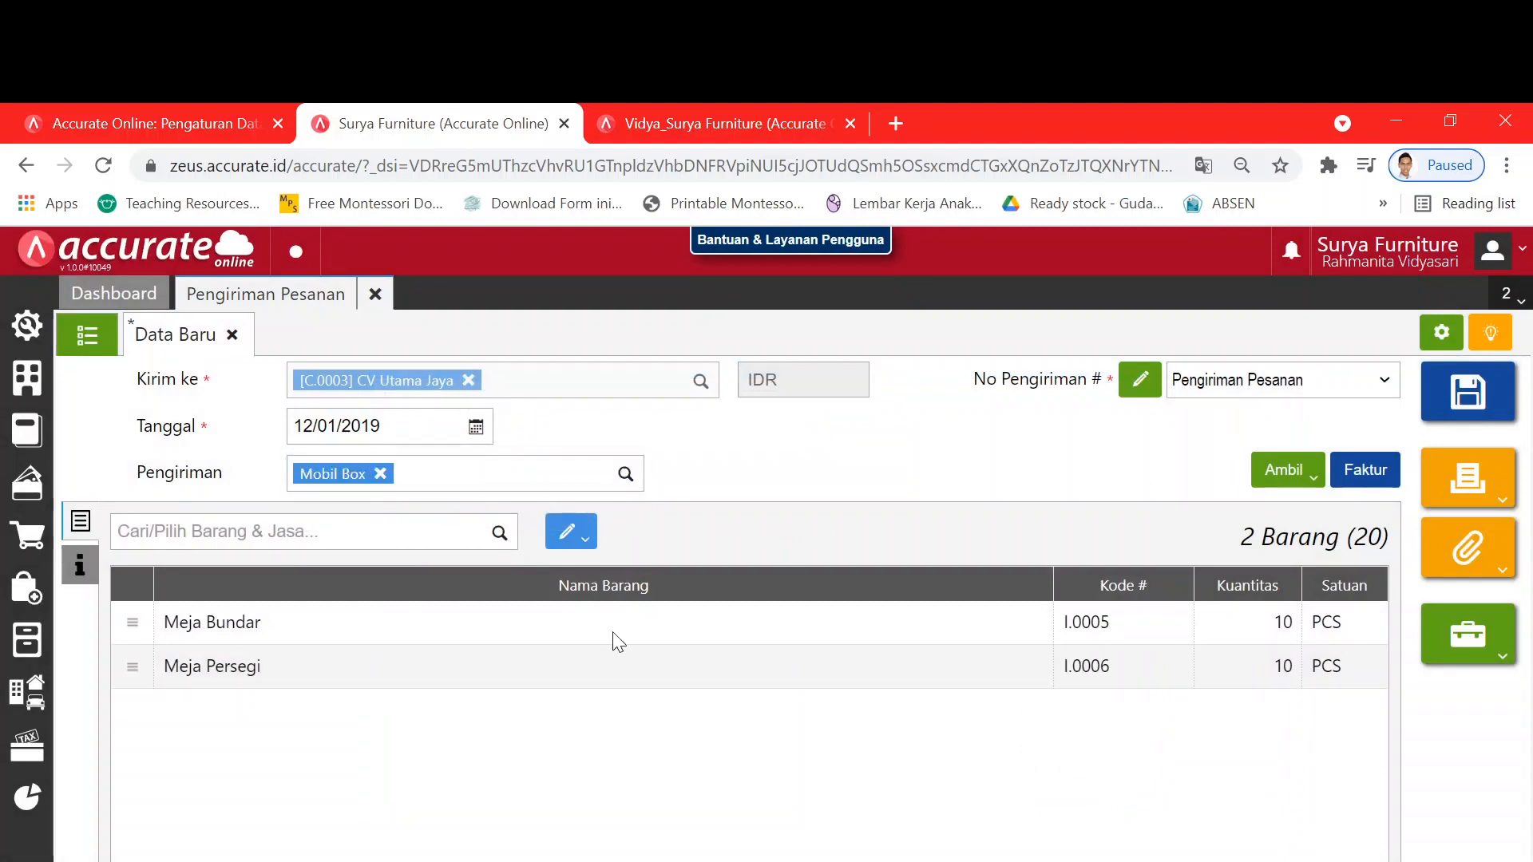
Step: Check the issuing warehouse for the 12 January 2019 delivery in Modul Praktik.pdf and set Meja Bundar's Gudang to Depan in Accurate Online
key("alt+Tab")
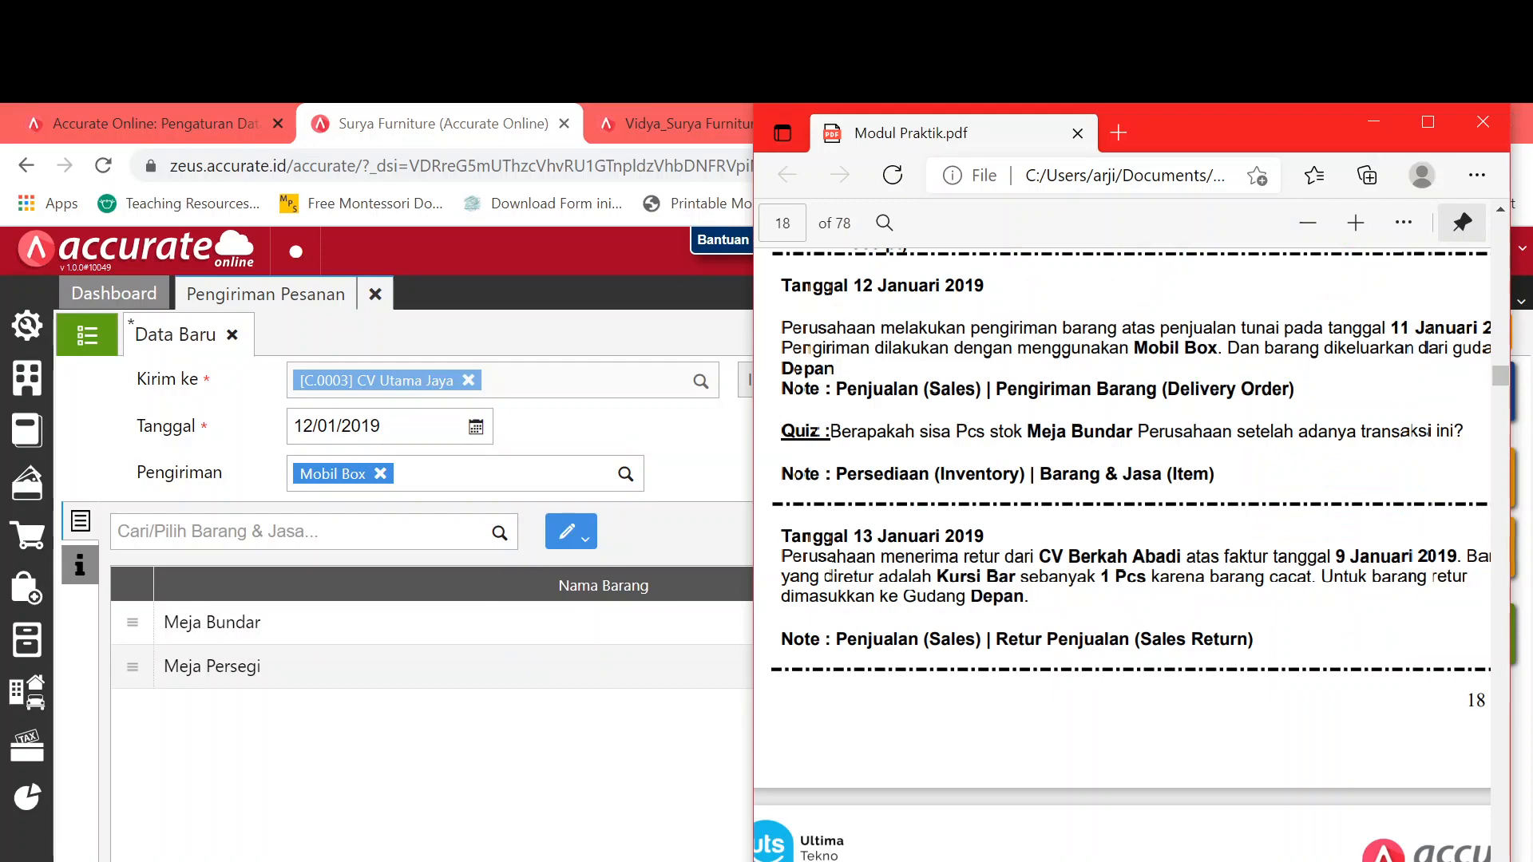
scroll(1121, 519, "right", 1)
scroll(1121, 518, "left", 1)
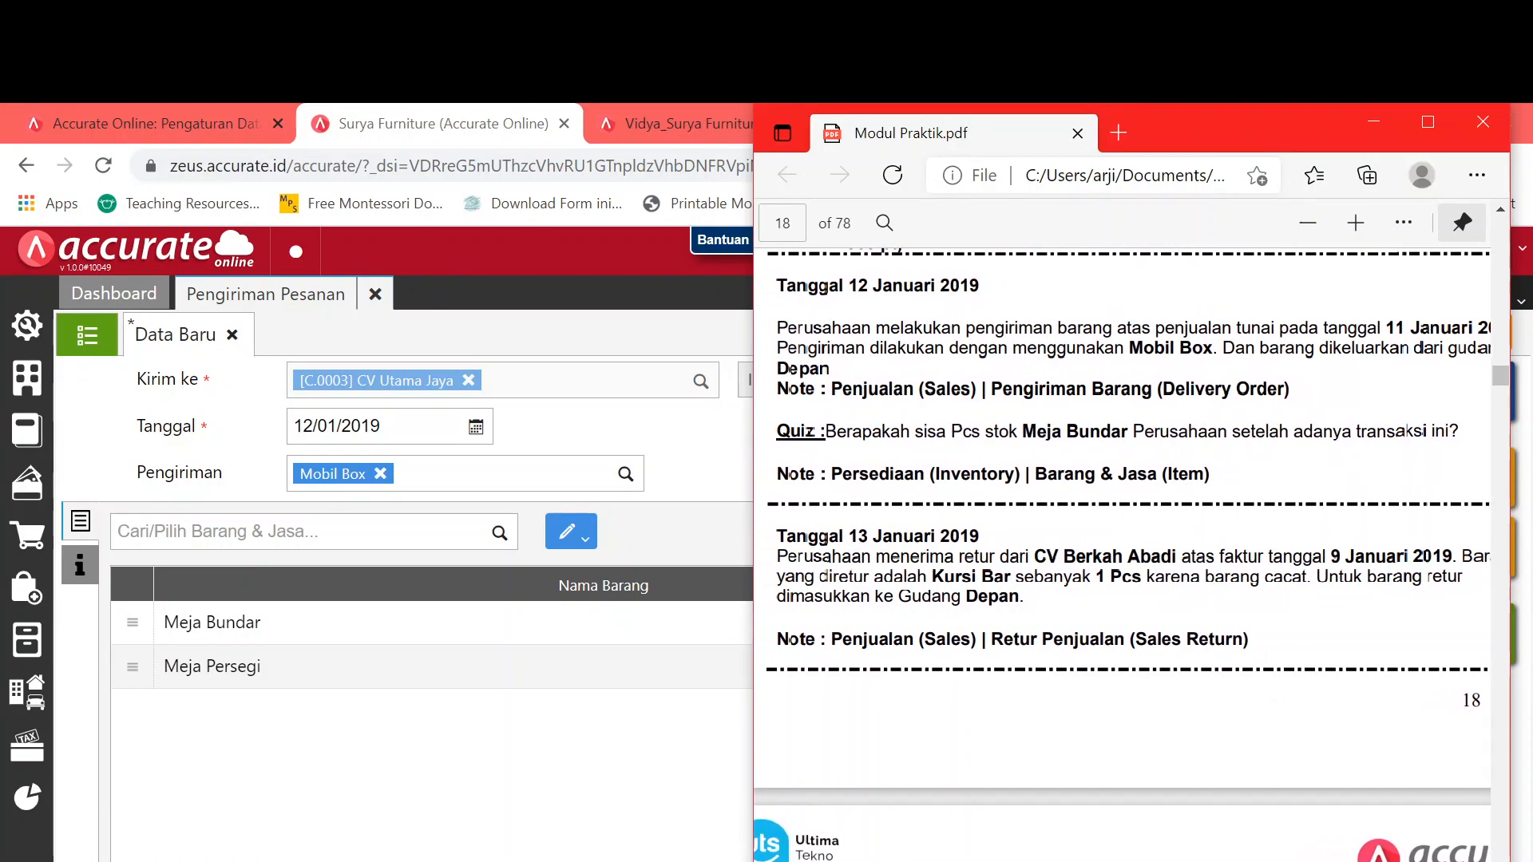
left_click(324, 770)
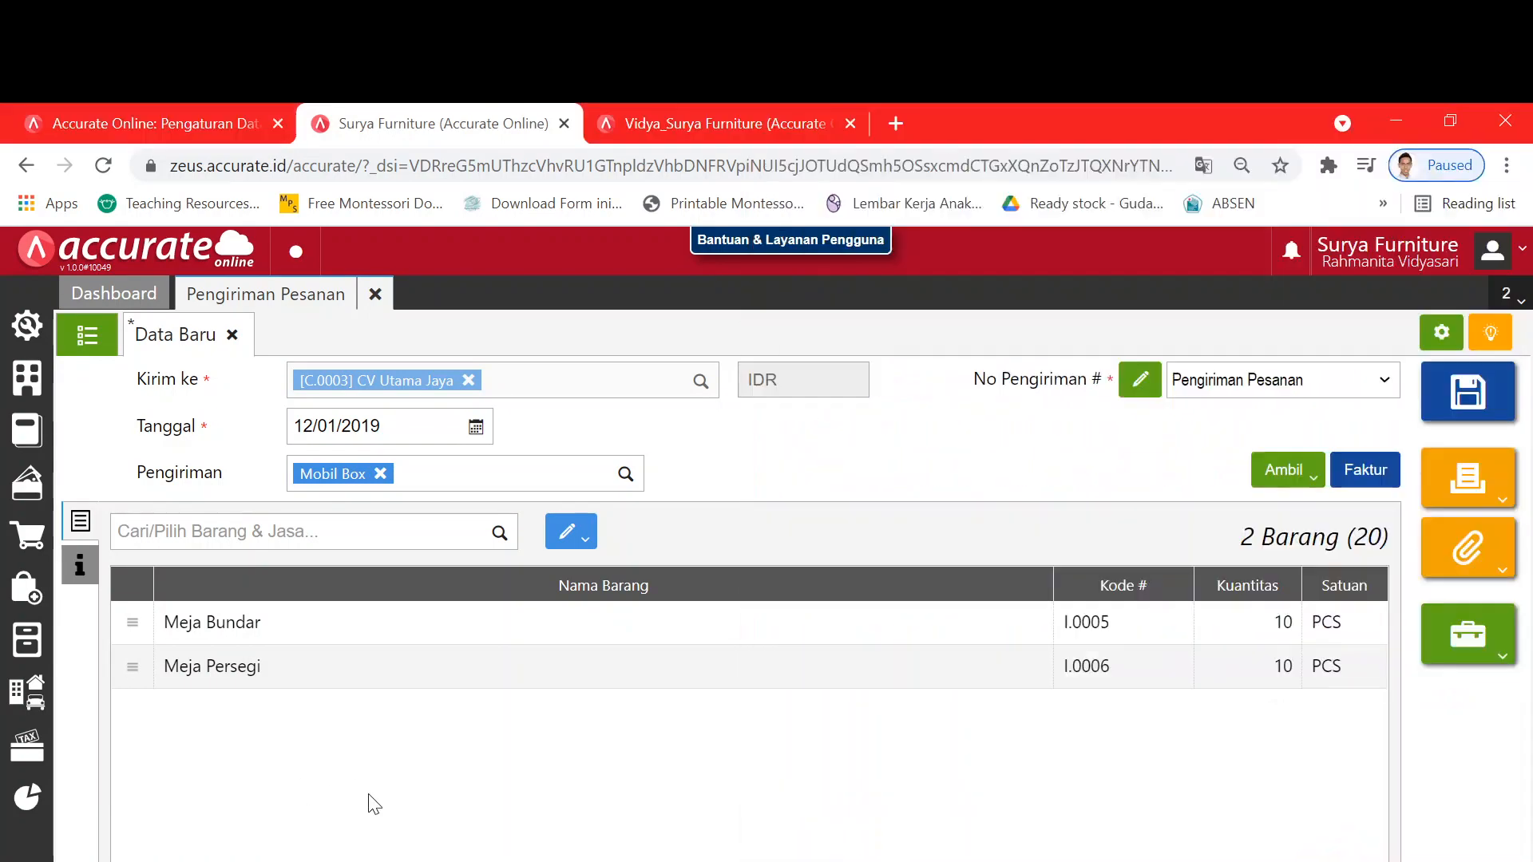
left_click(304, 625)
left_click(773, 563)
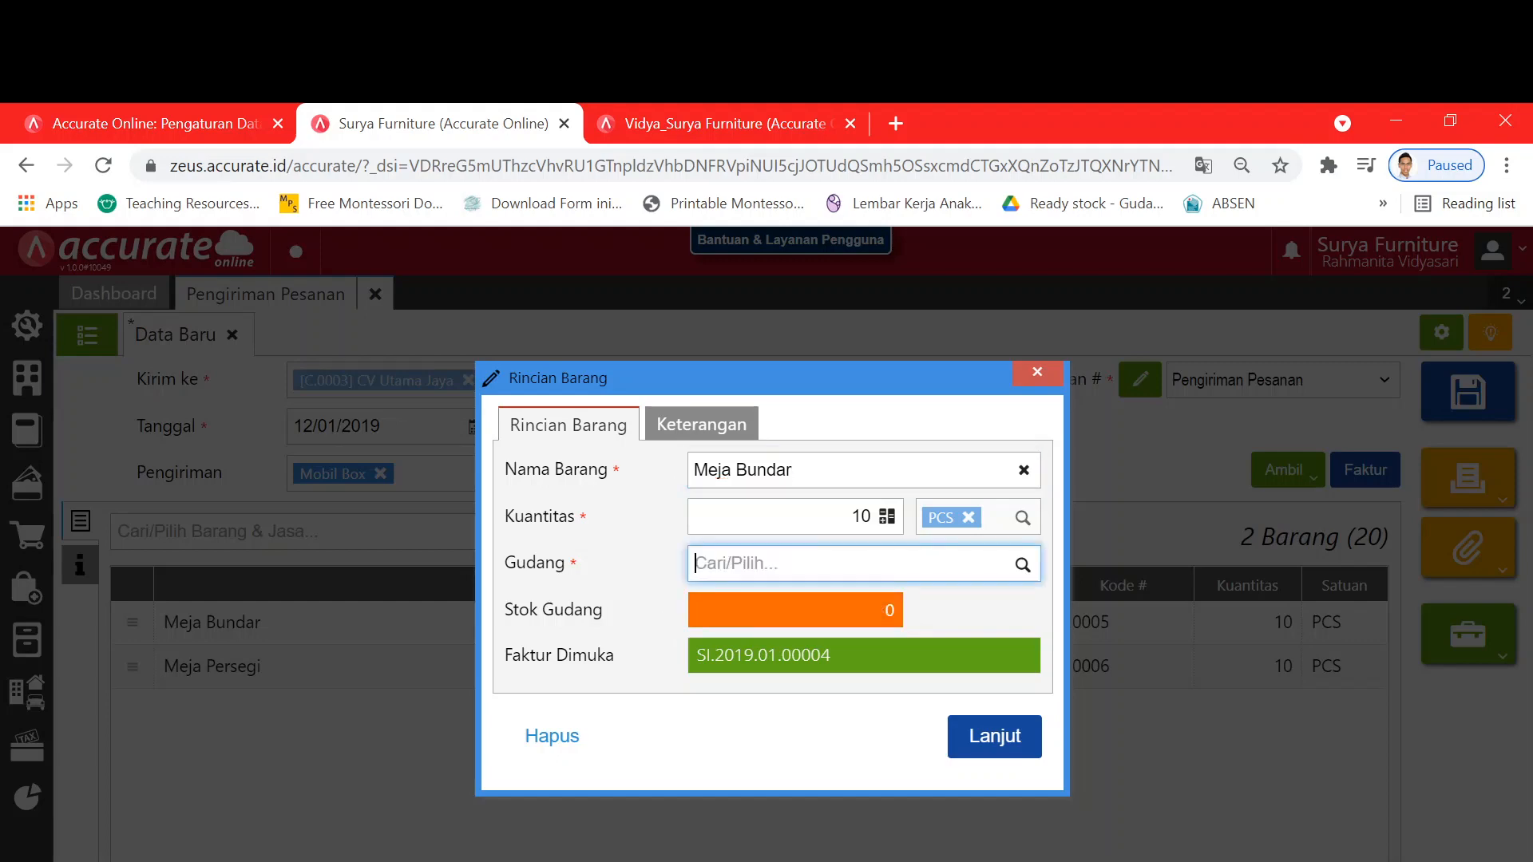
type("de")
left_click(771, 605)
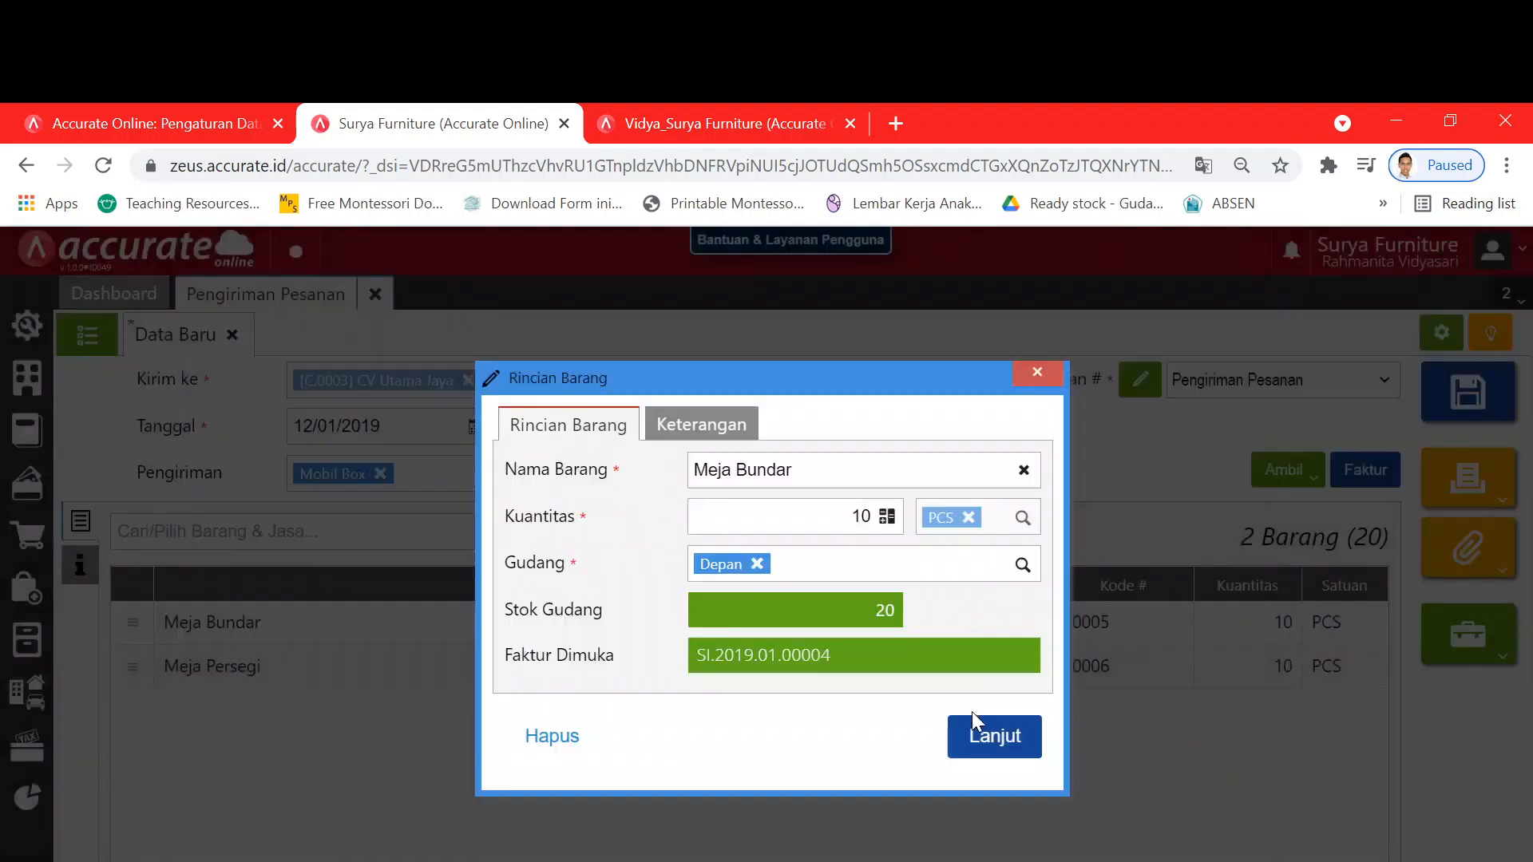
left_click(983, 731)
Step: Replace the Gudang of the Meja Persegi delivery line with Depan
left_click(372, 671)
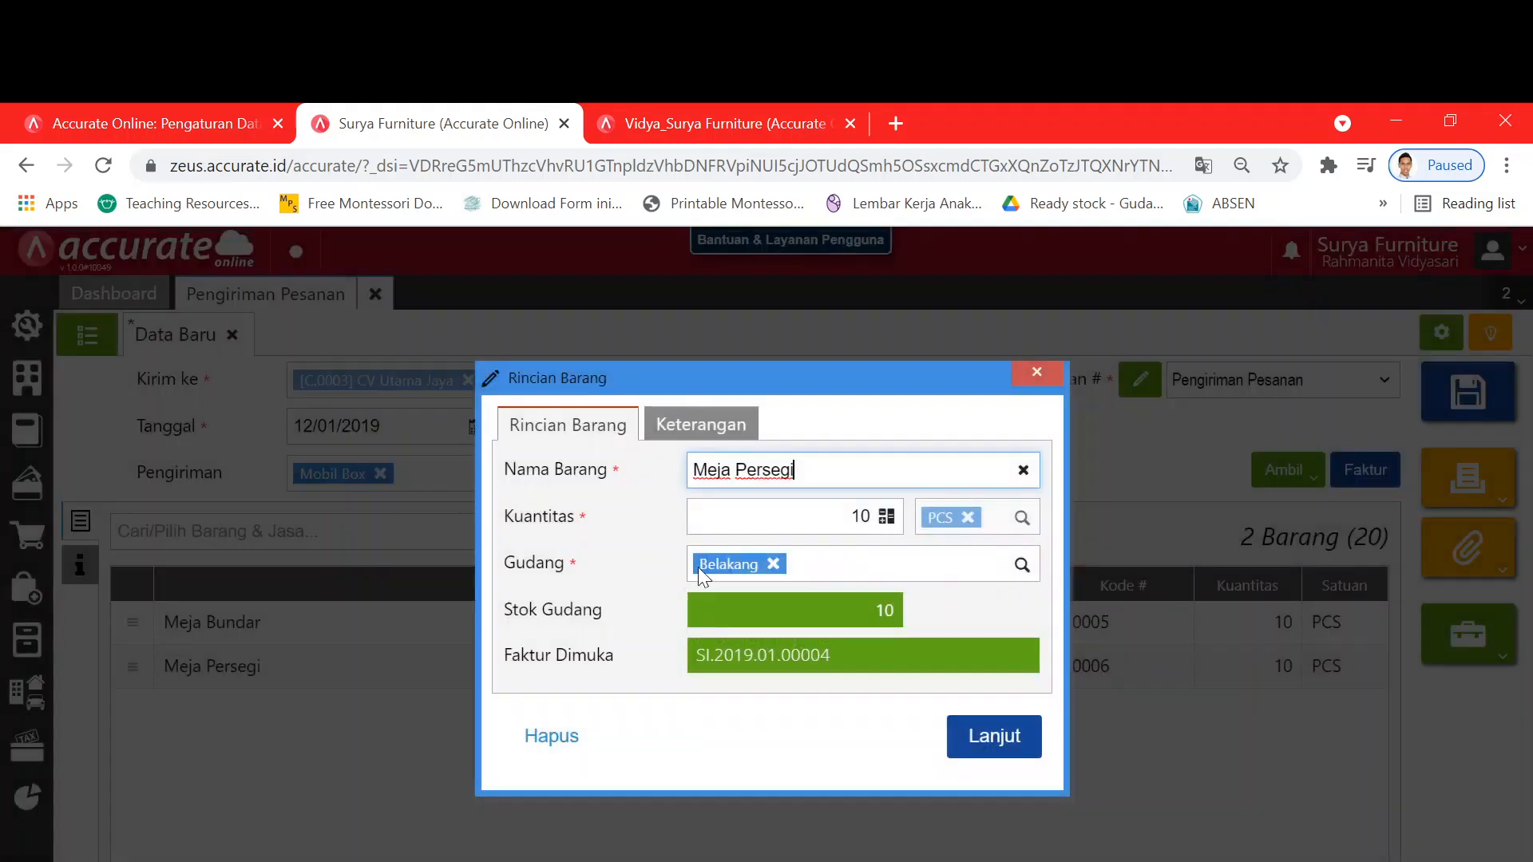
left_click(772, 564)
type("d")
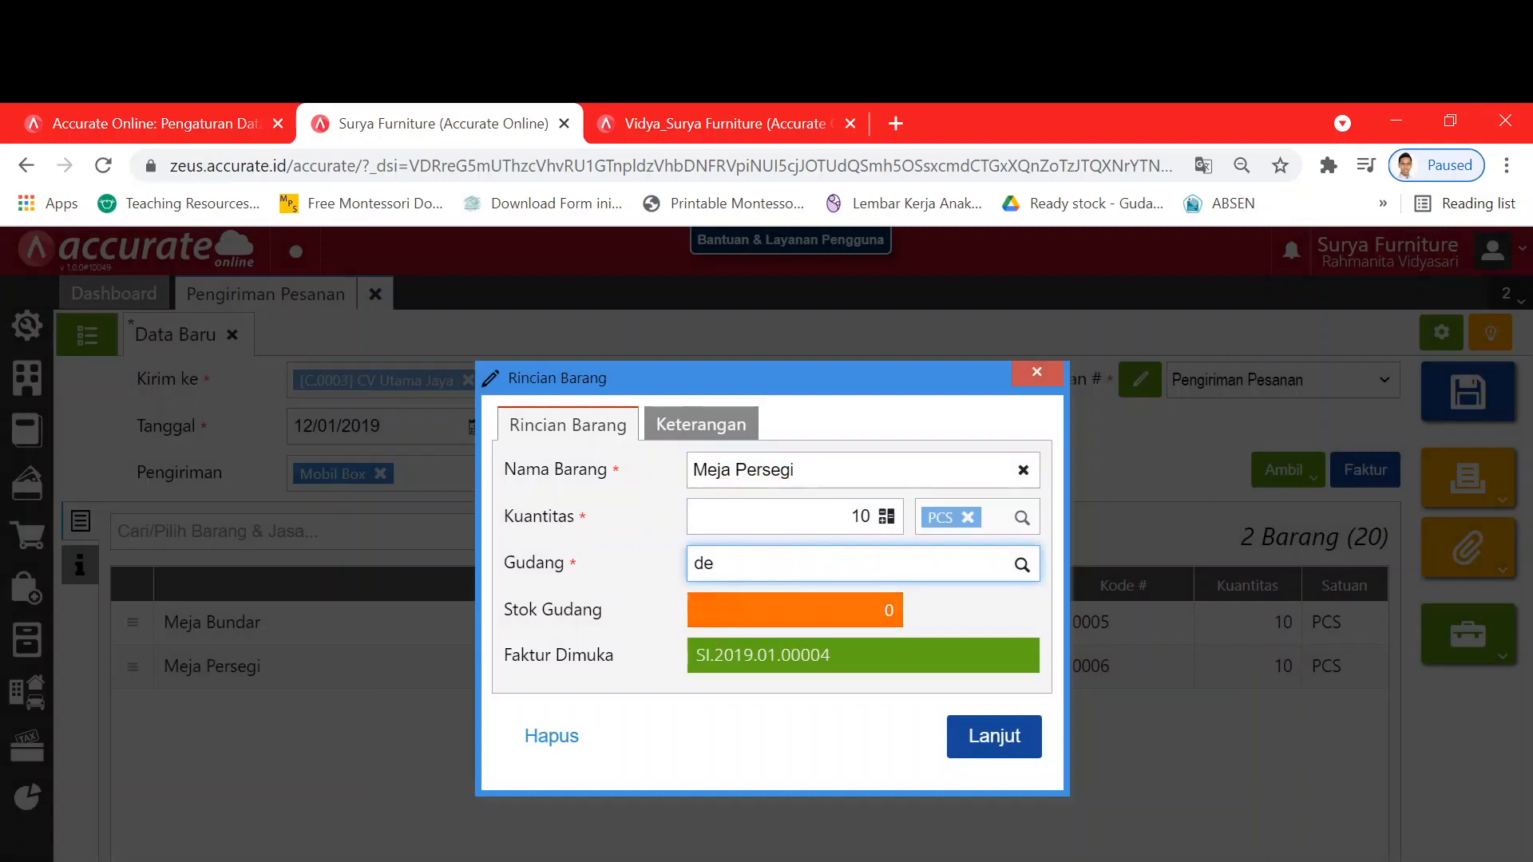
type("e")
left_click(832, 610)
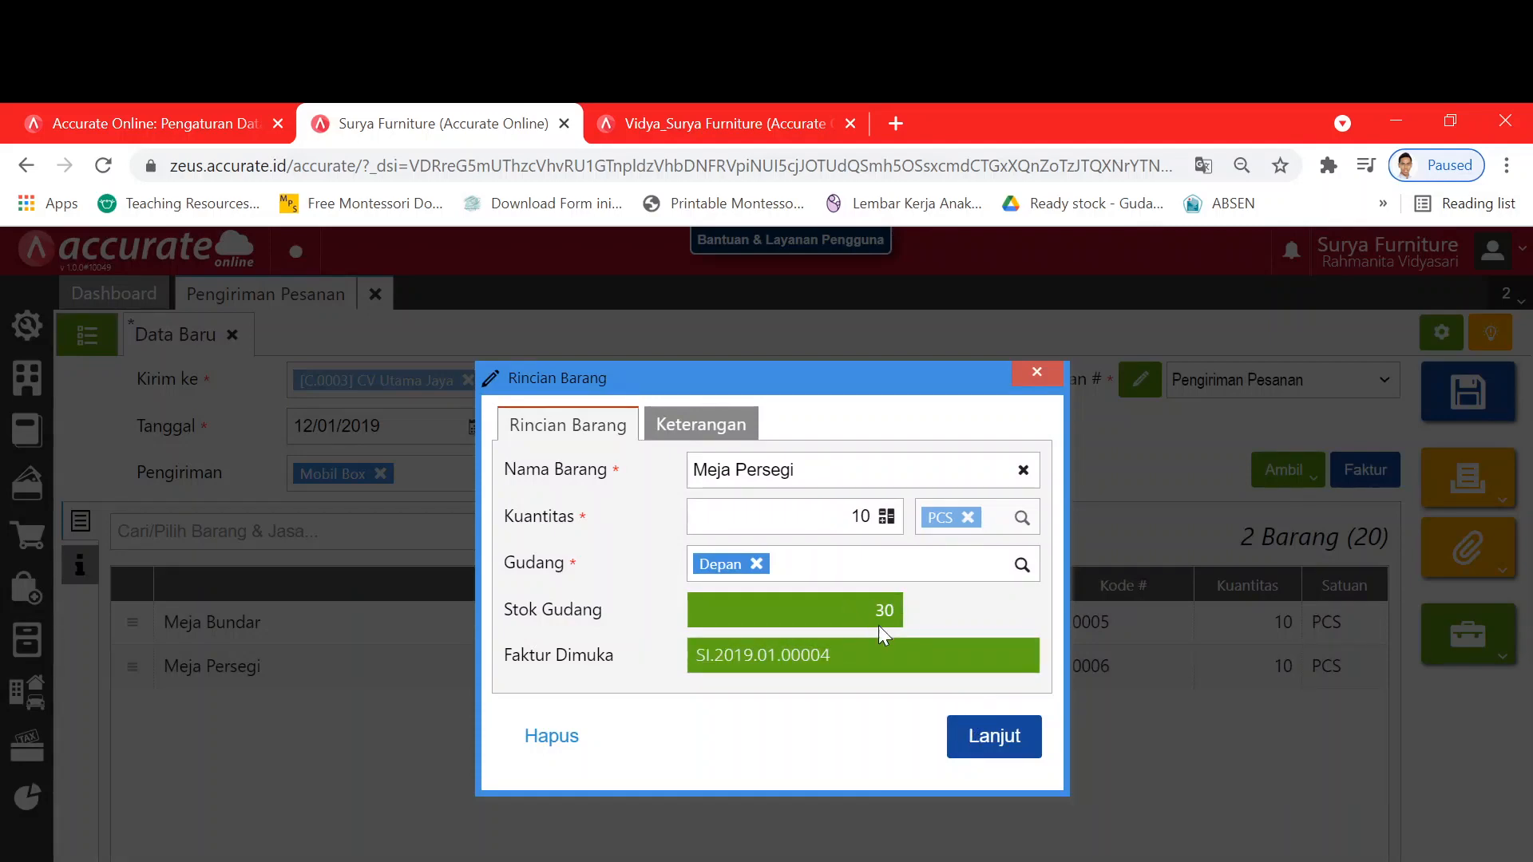
left_click(975, 746)
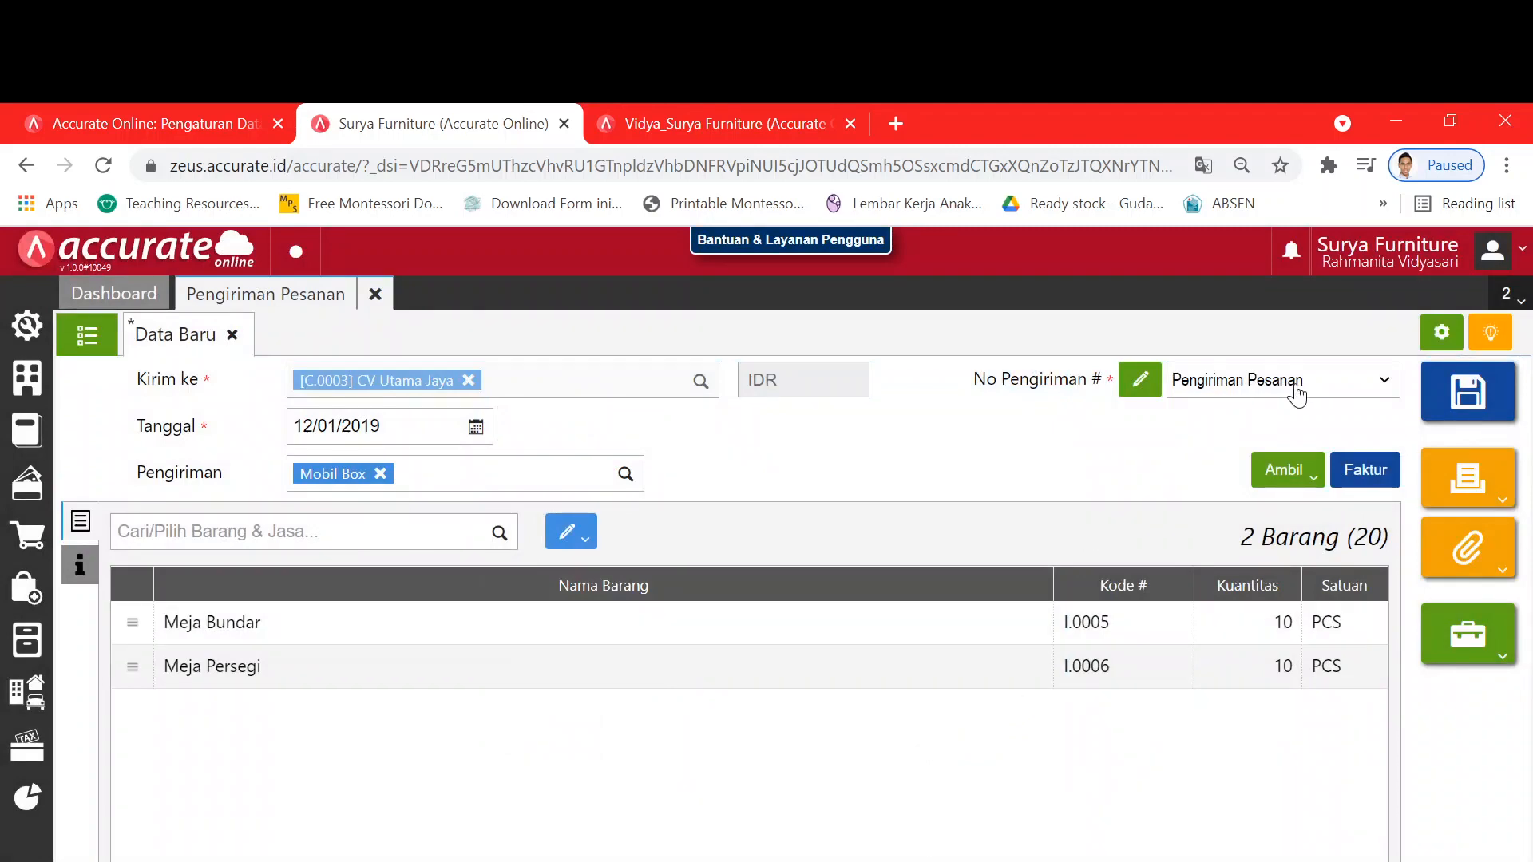
Step: Recheck the delivery against Modul Praktik.pdf, save it in Accurate Online, and close Pengiriman Pesanan
key("alt+Tab")
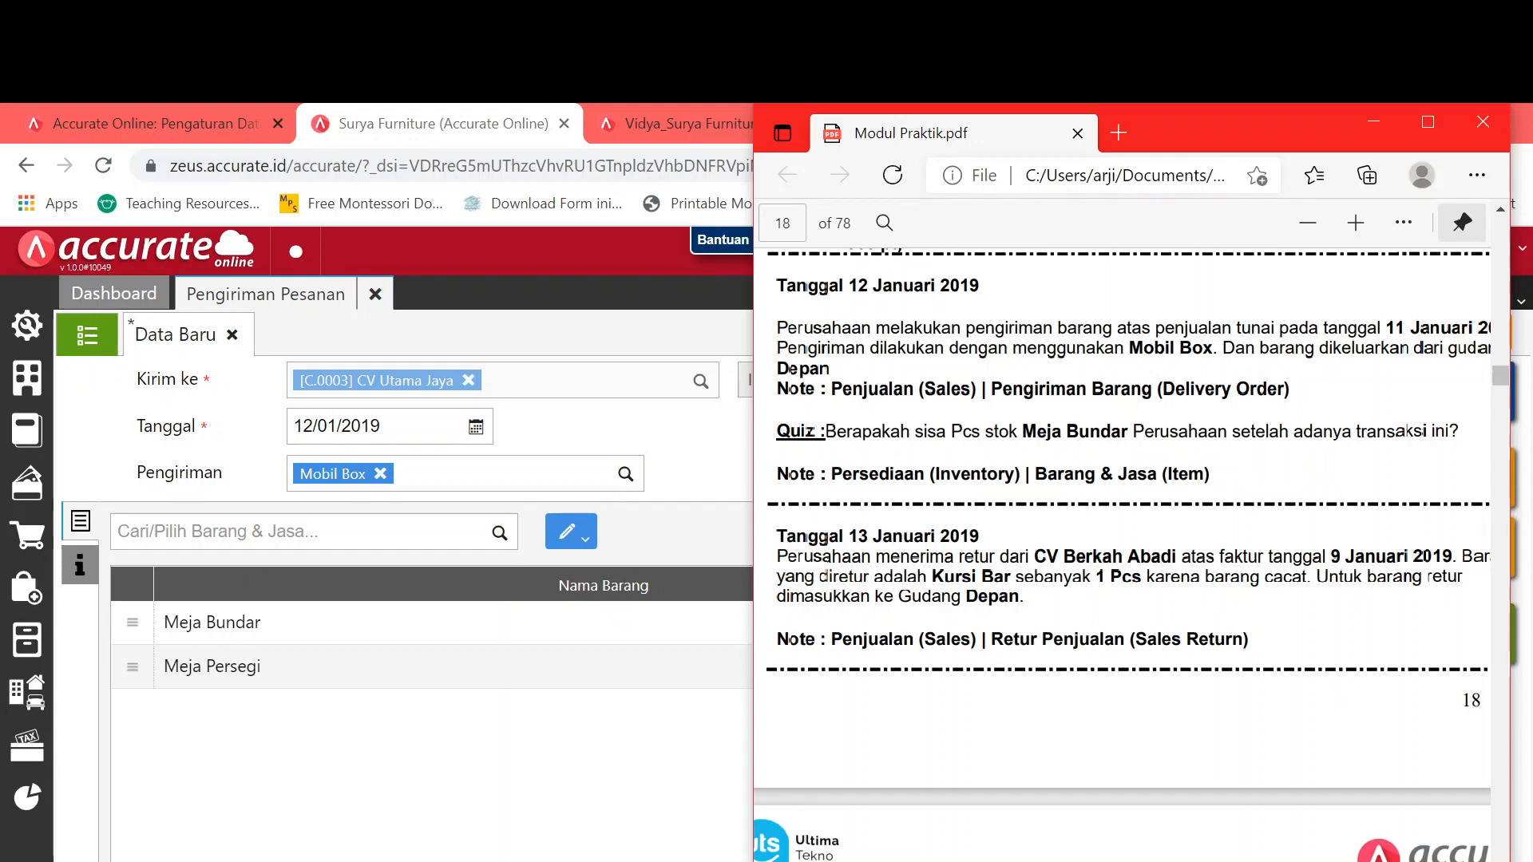
key("alt+Tab")
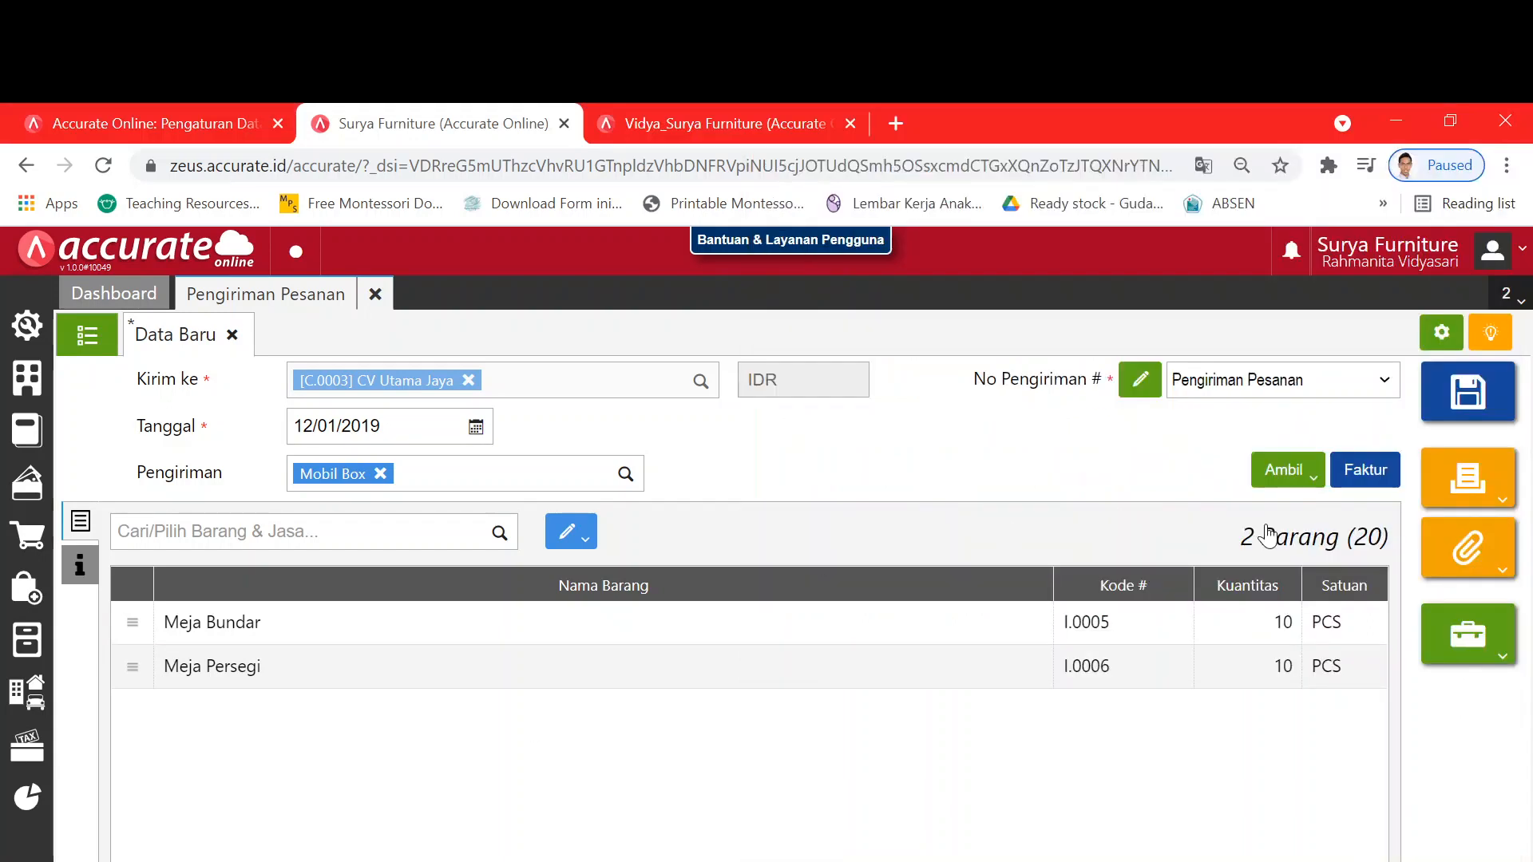
left_click(1487, 397)
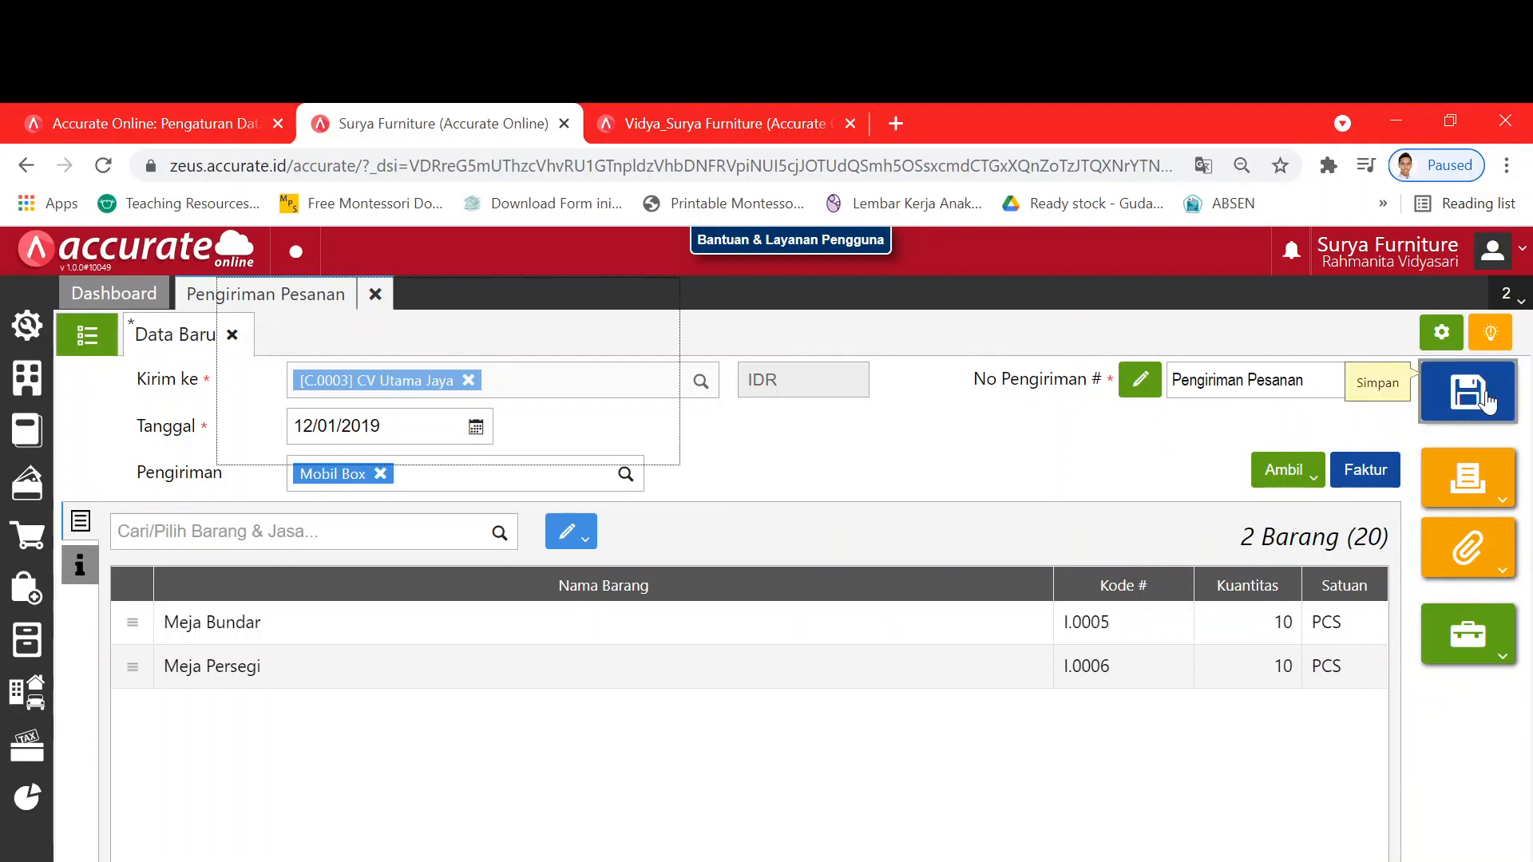
left_click(230, 335)
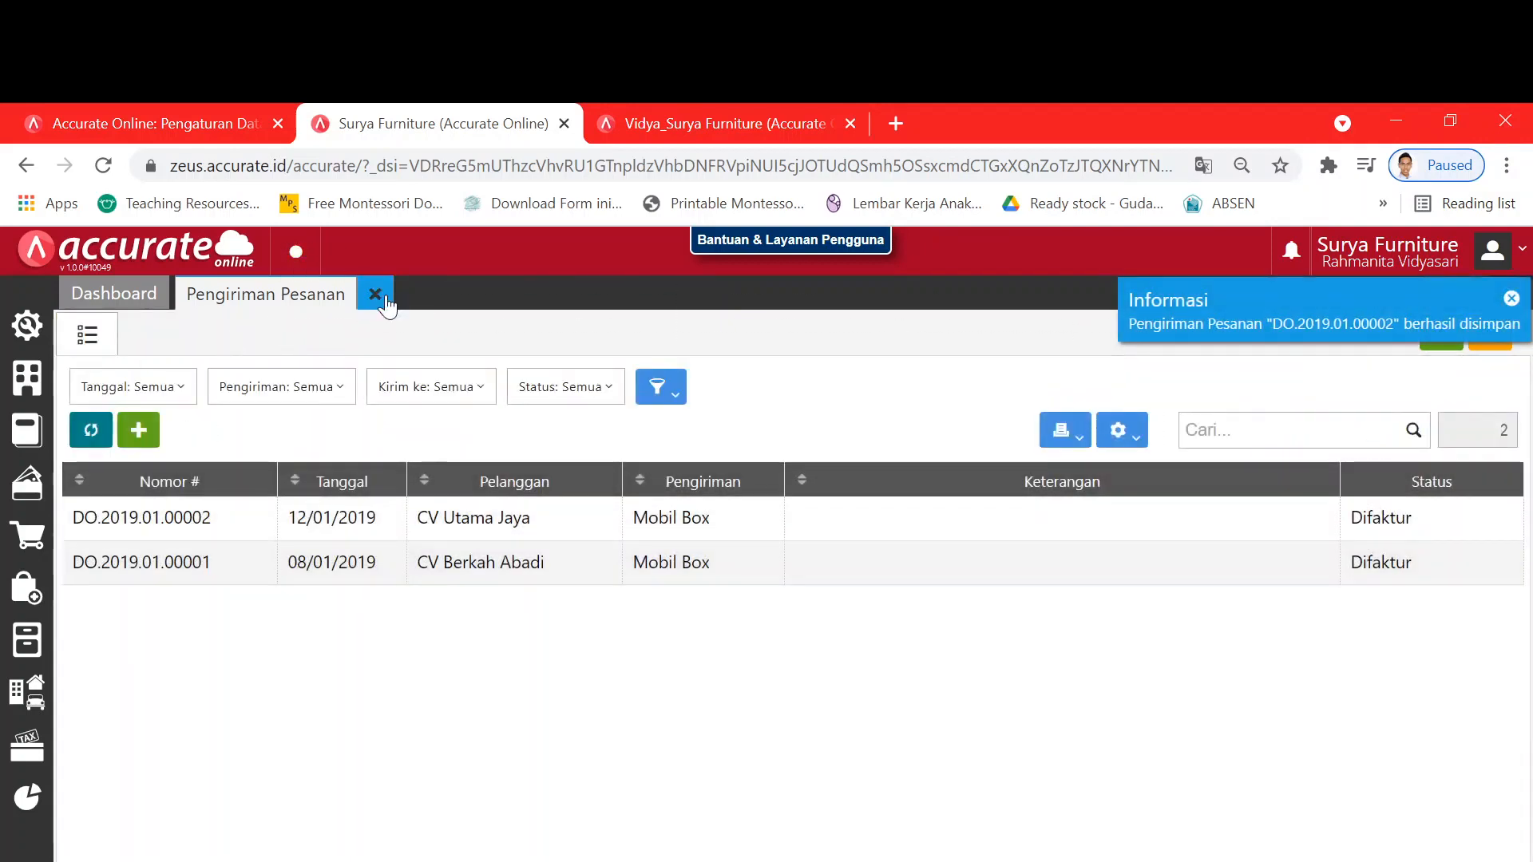
left_click(375, 295)
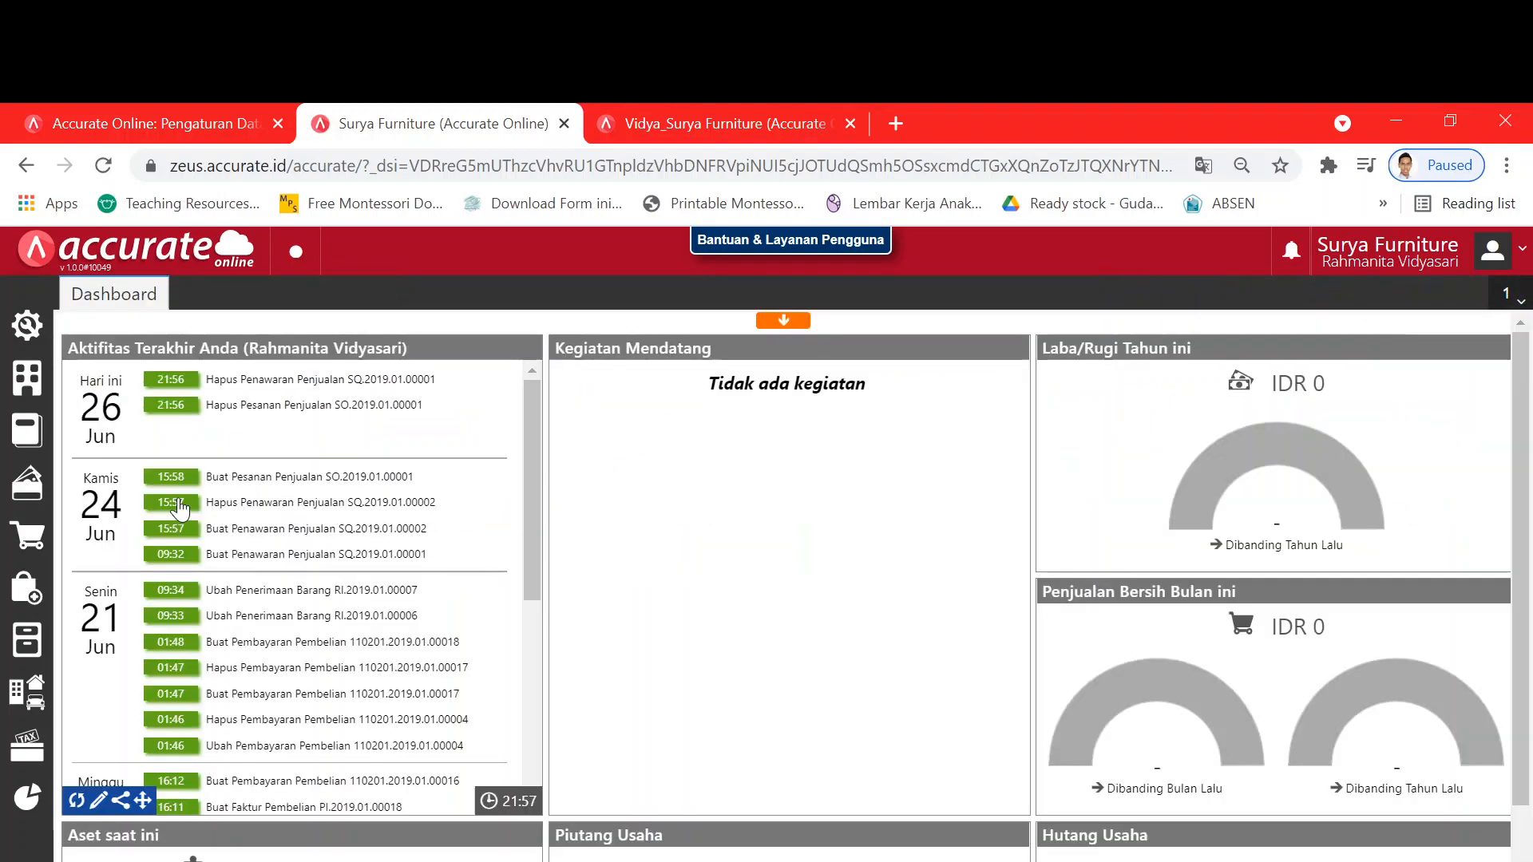
Step: Look up Meja Bundar's stock balance in Barang & Jasa to answer the module's quiz, and close the item records
left_click(32, 656)
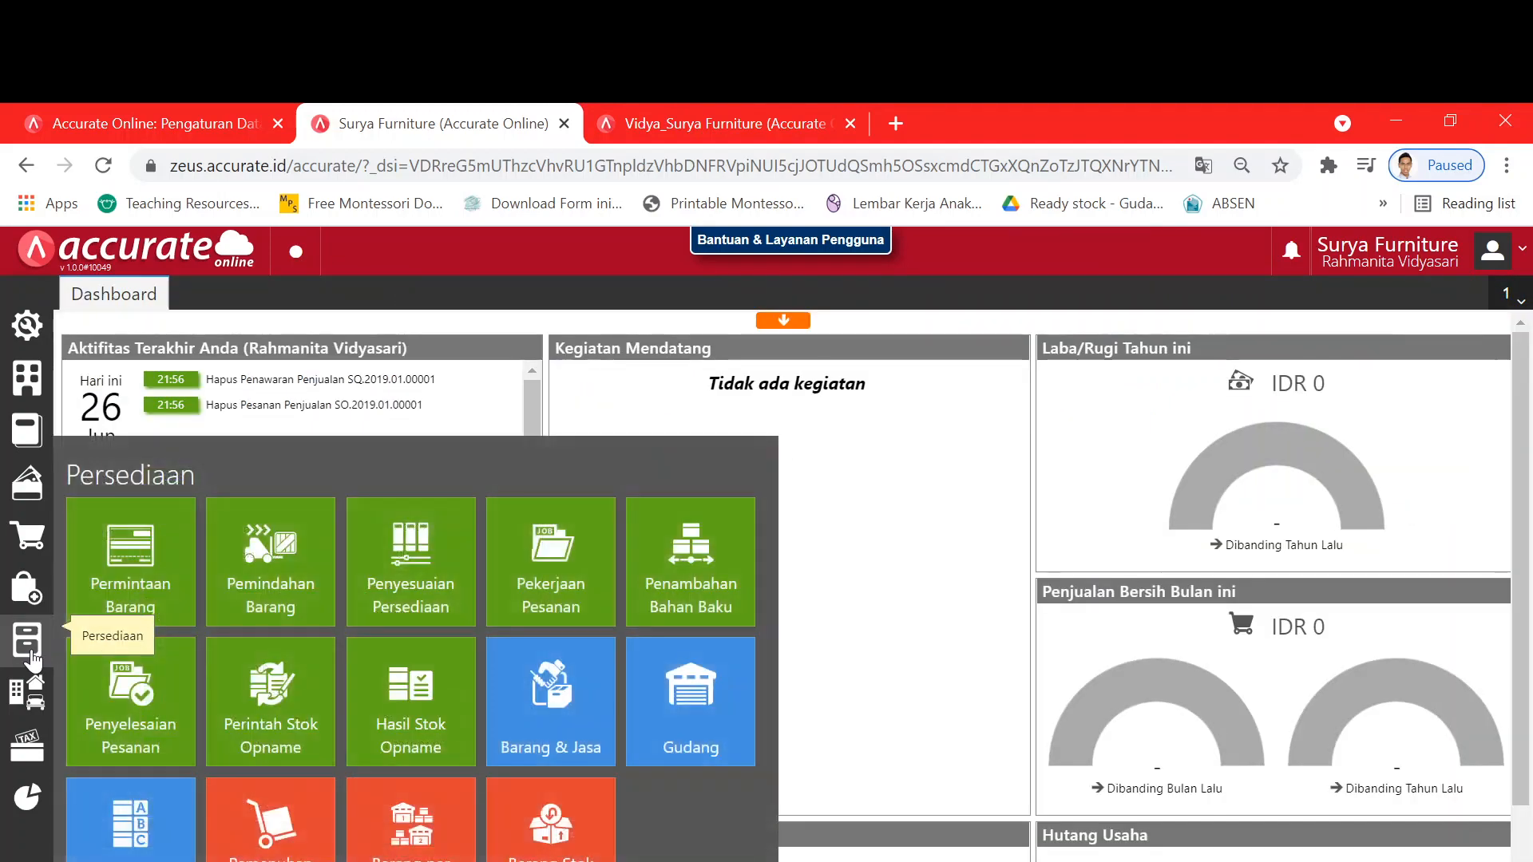
left_click(557, 692)
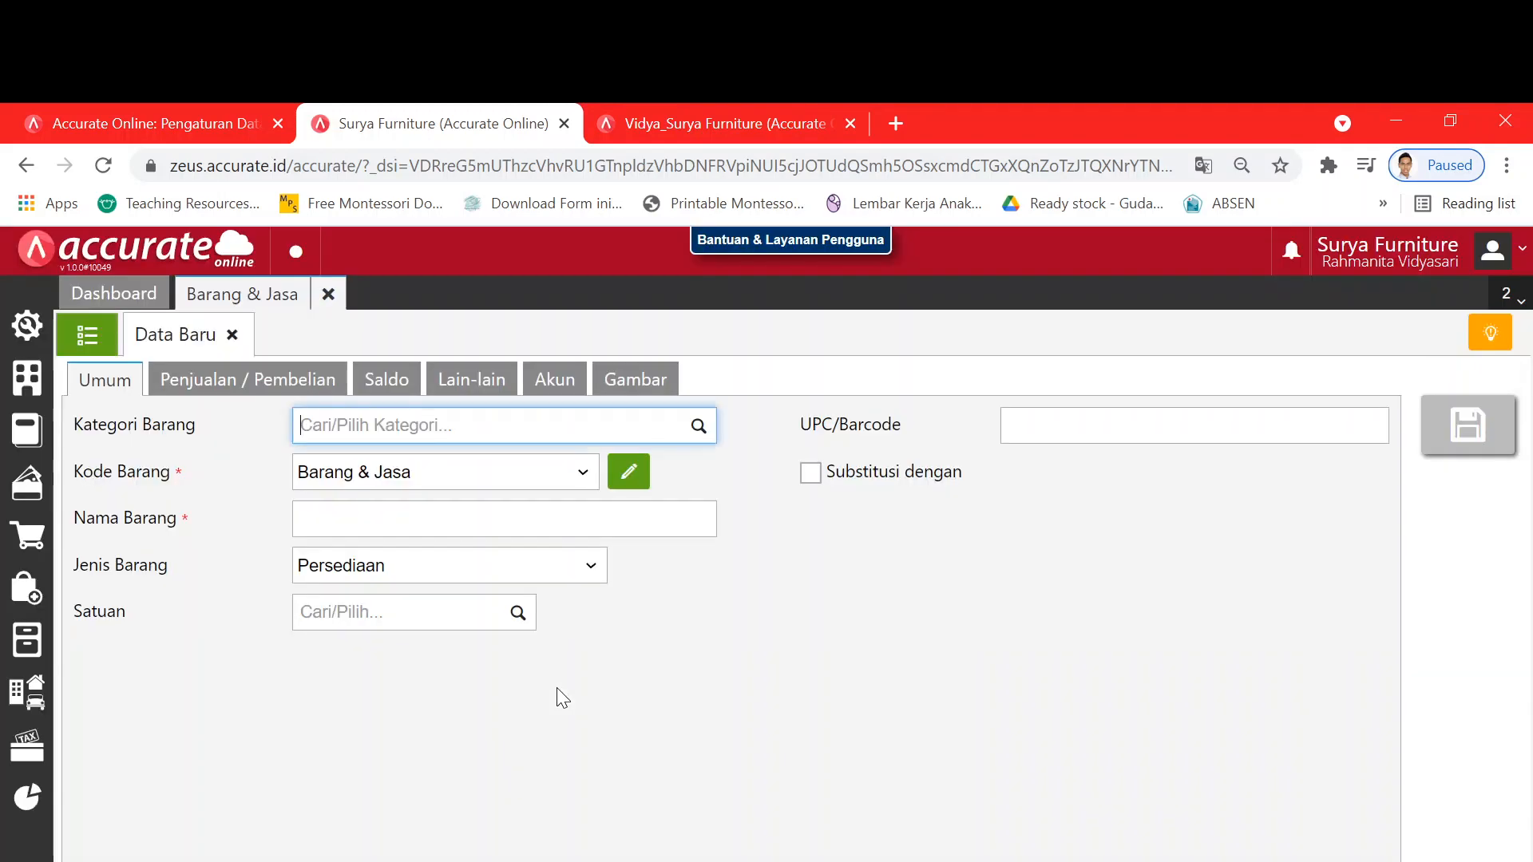
left_click(86, 336)
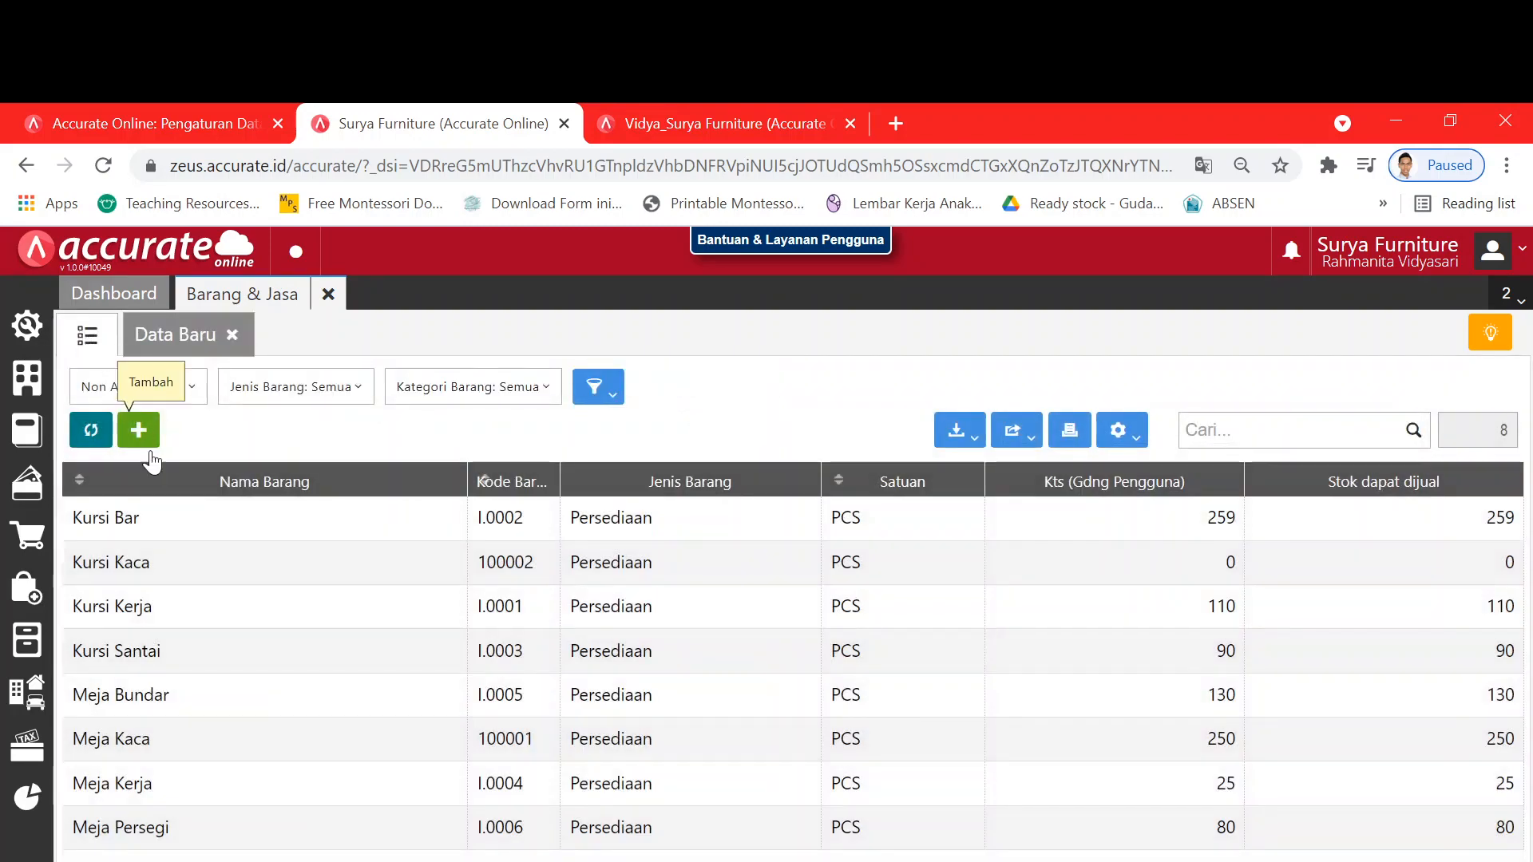
key("alt+Tab")
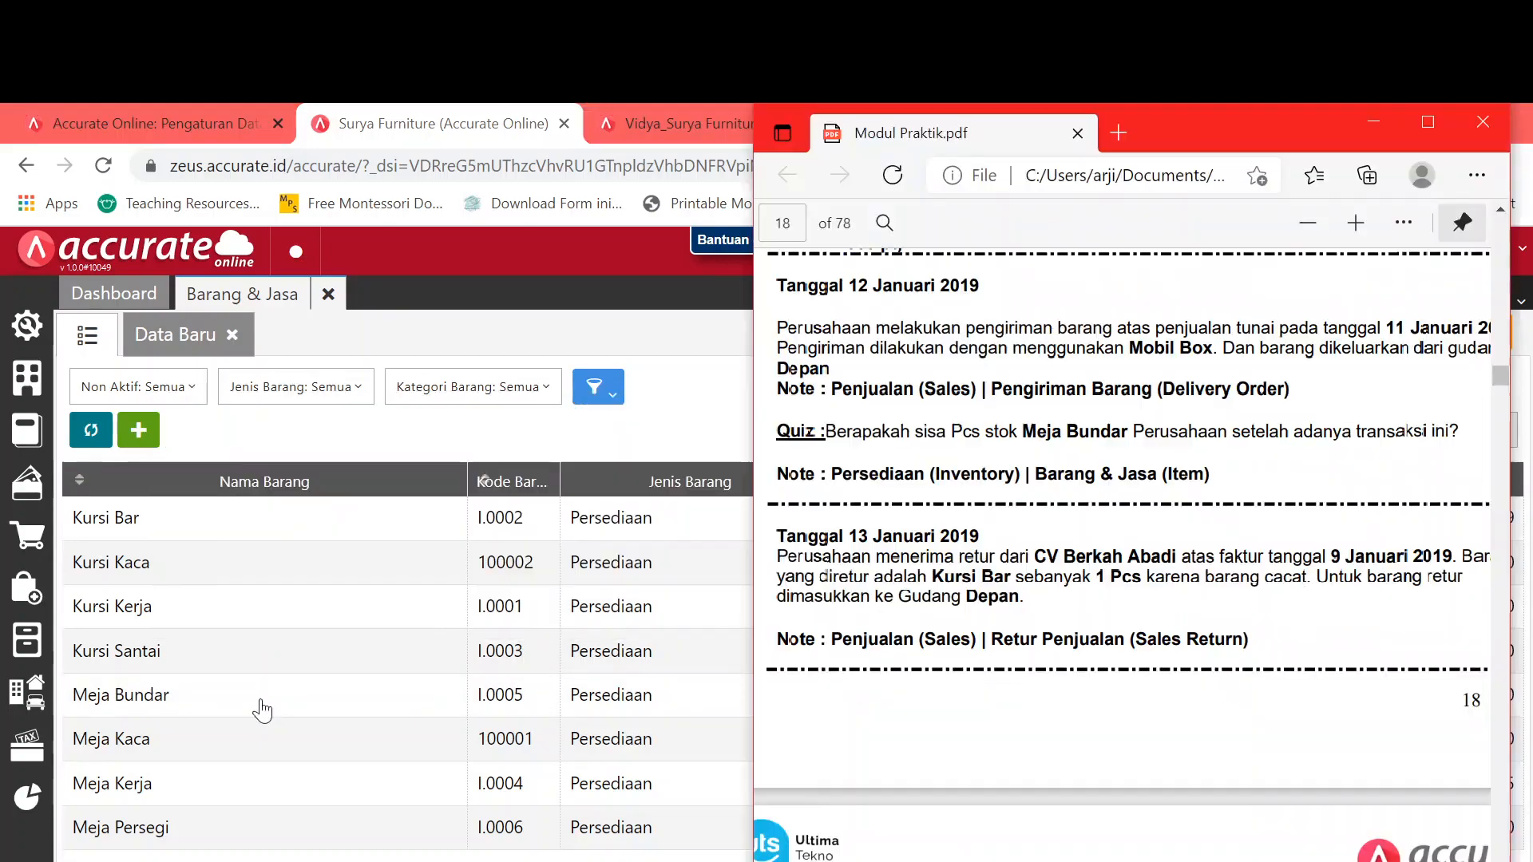
key("alt+Tab")
left_click(260, 699)
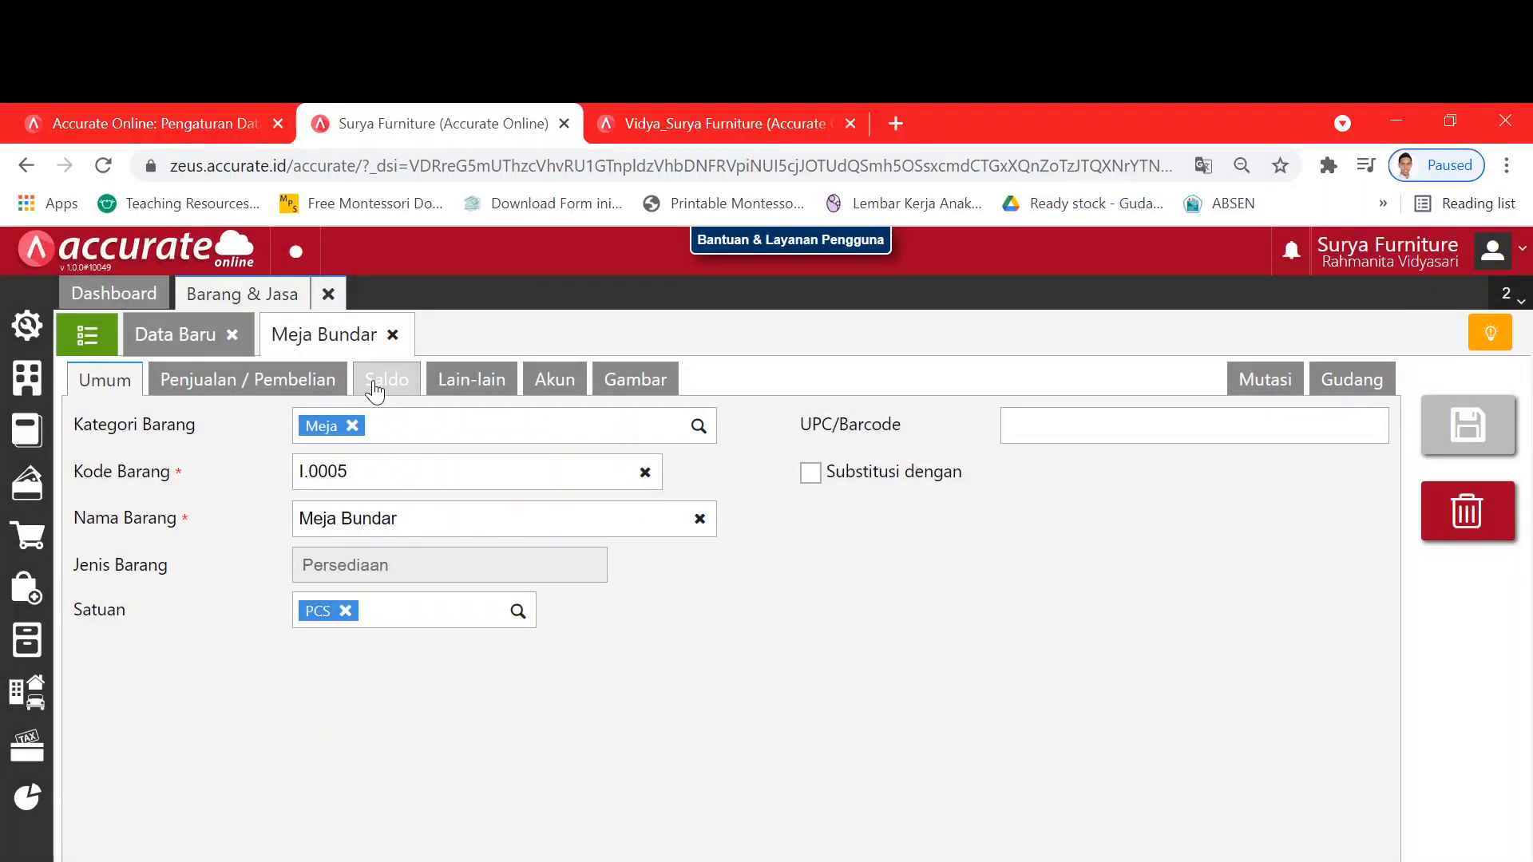
left_click(375, 390)
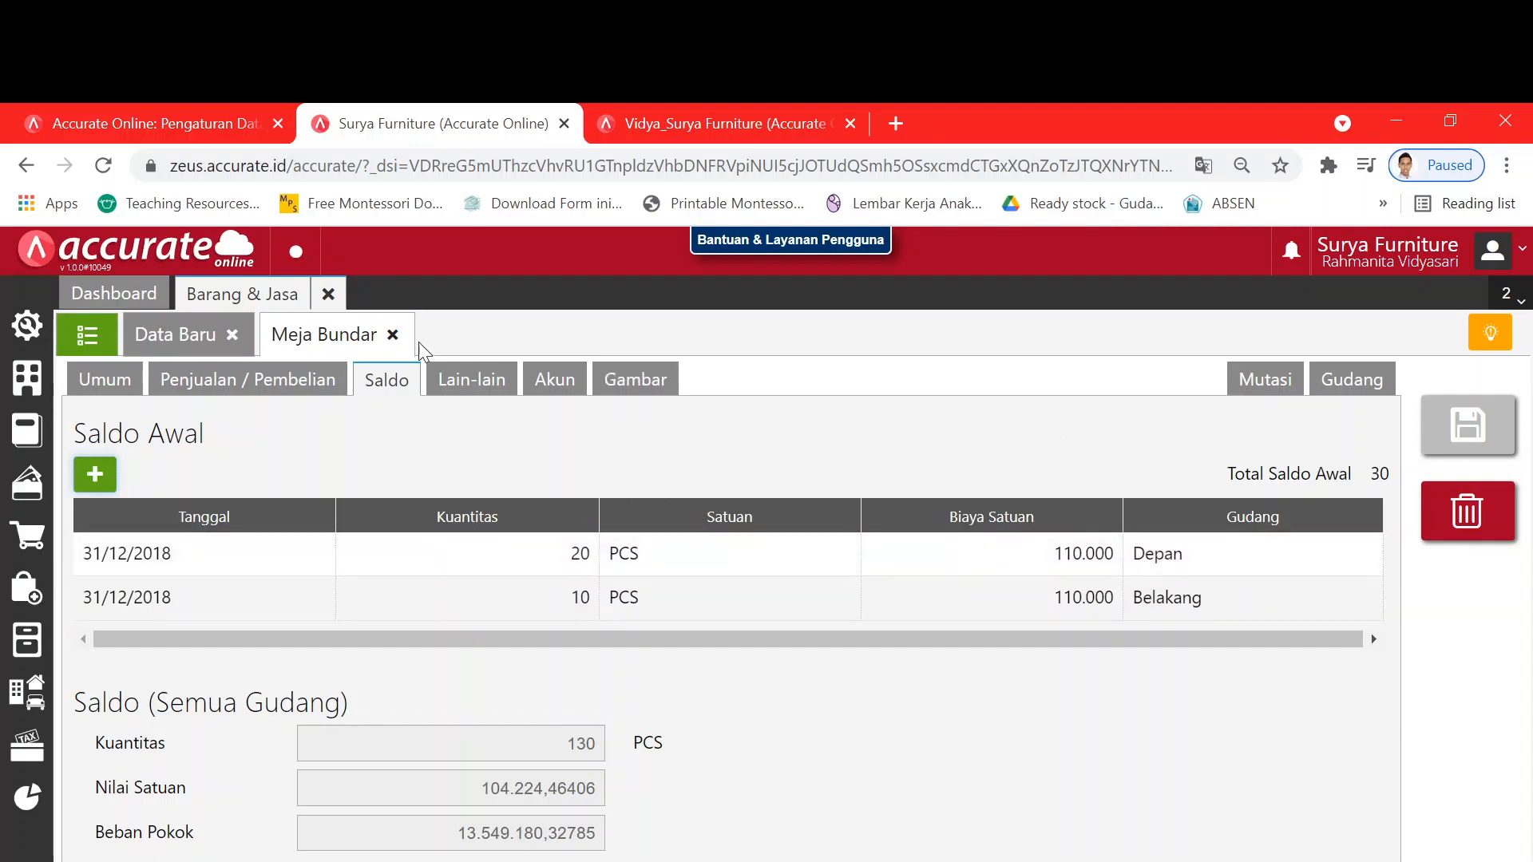
left_click(391, 340)
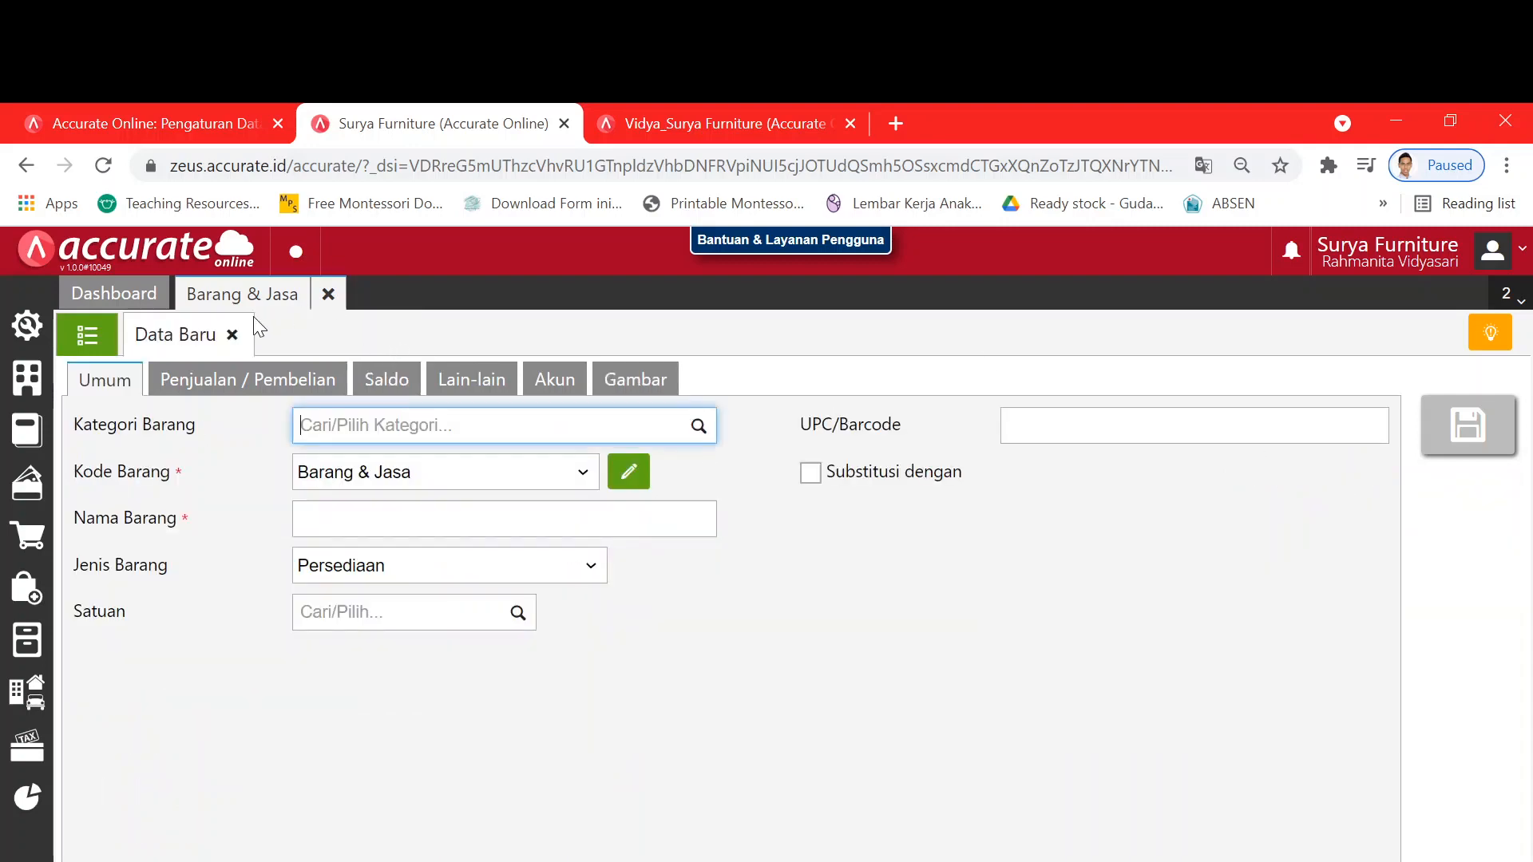
left_click(231, 335)
left_click(328, 294)
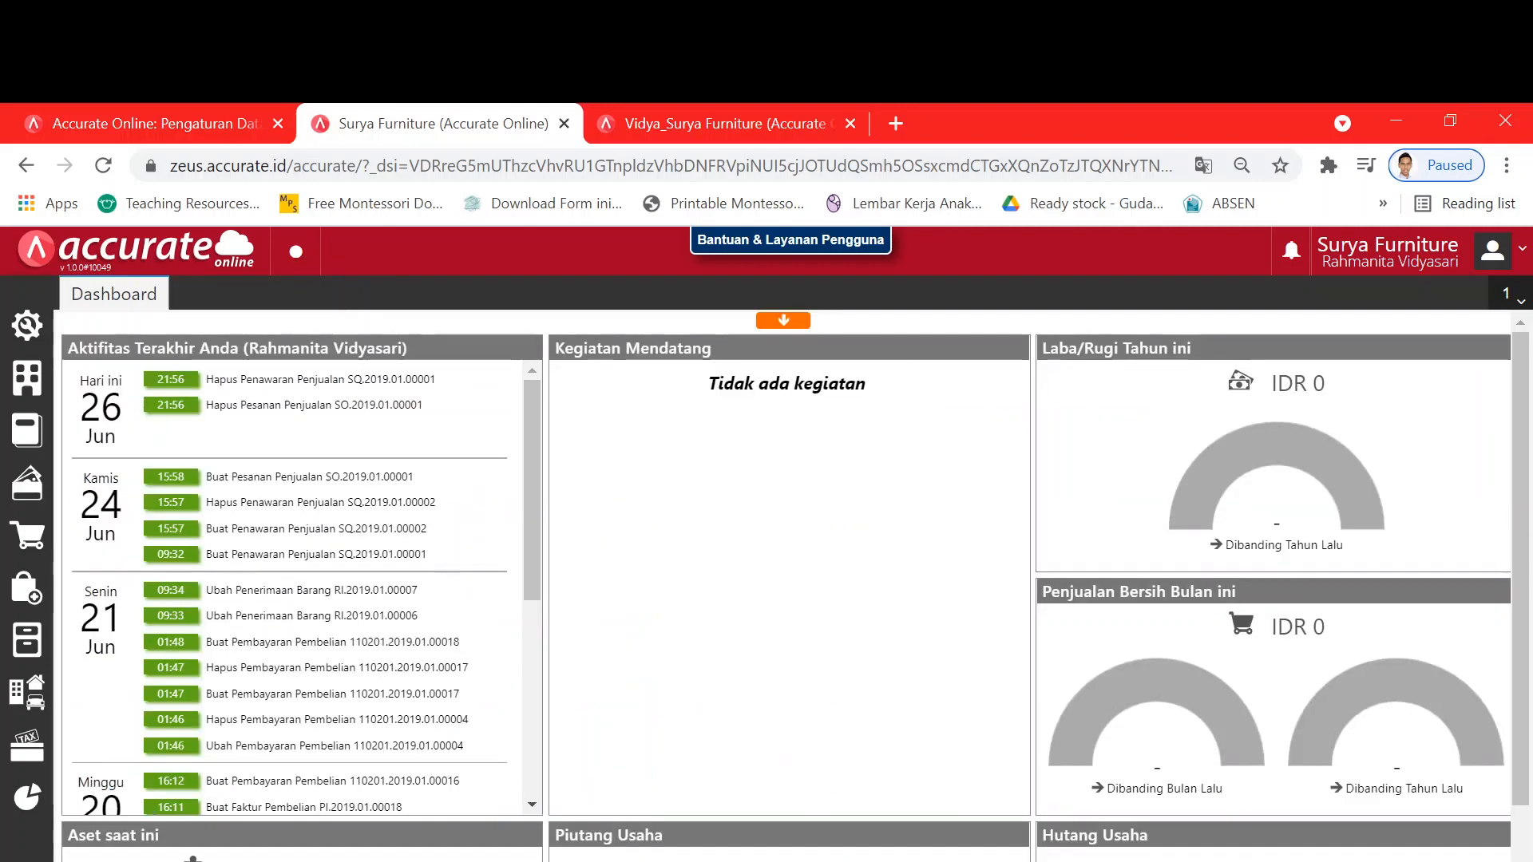
Step: Read the 13 January 2019 transaction in Modul Praktik.pdf and open a new Retur Penjualan form in Accurate Online
key("alt+Tab")
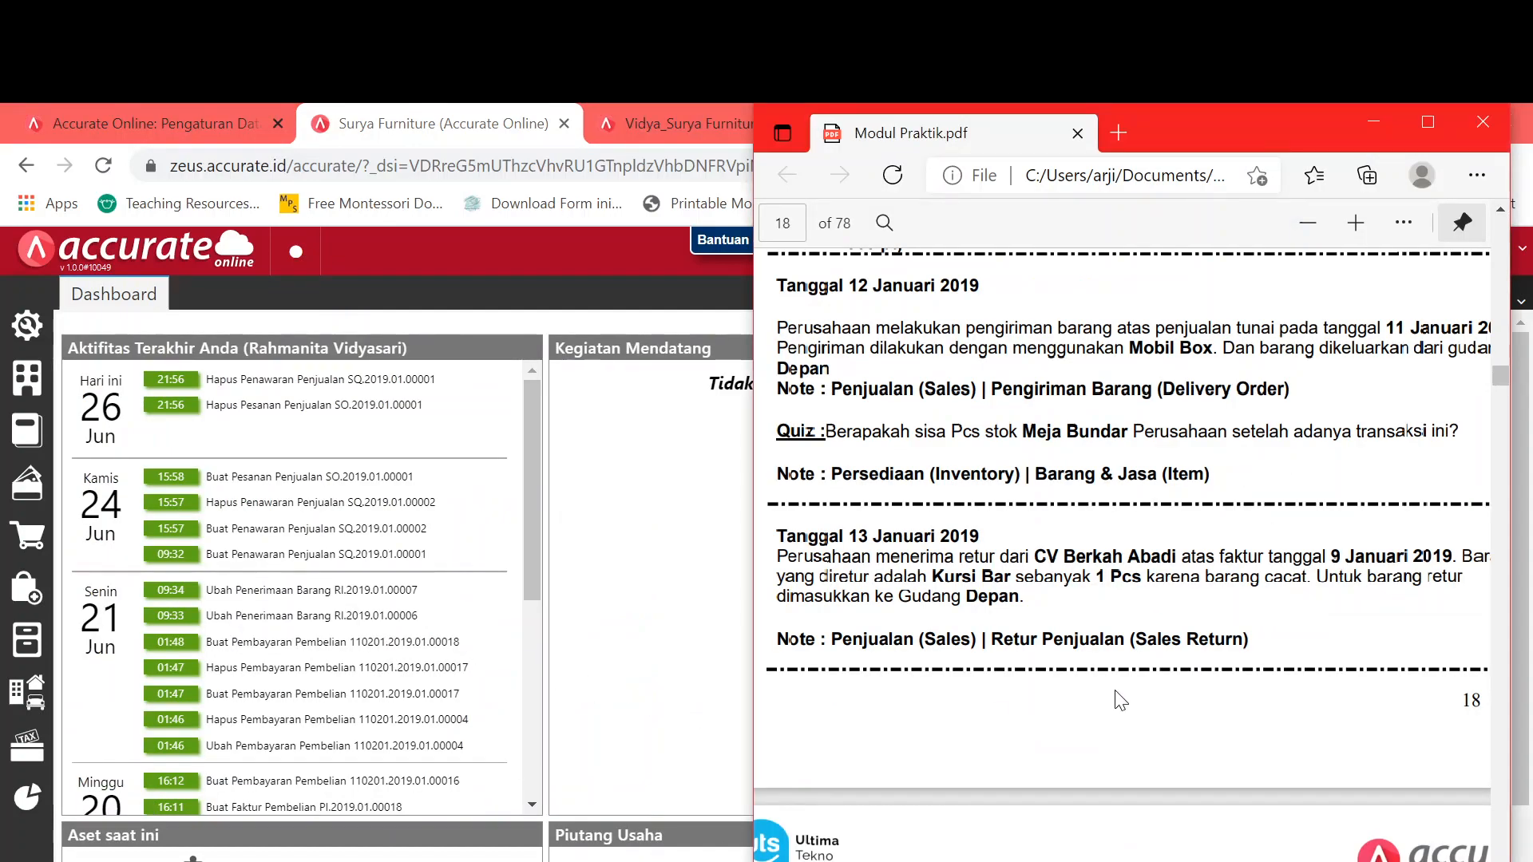
scroll(1121, 519, "down", 3)
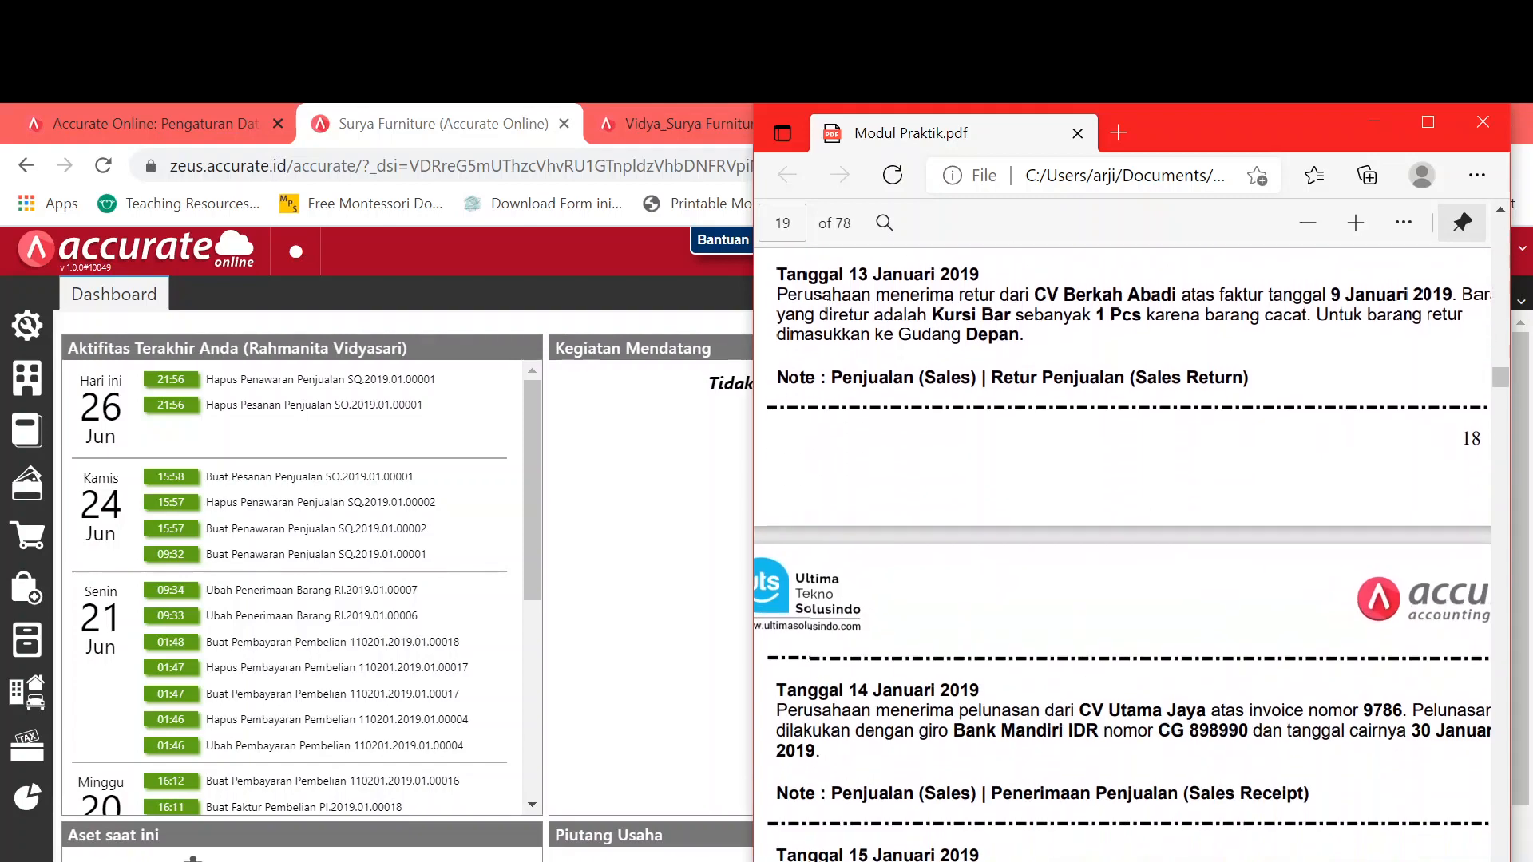
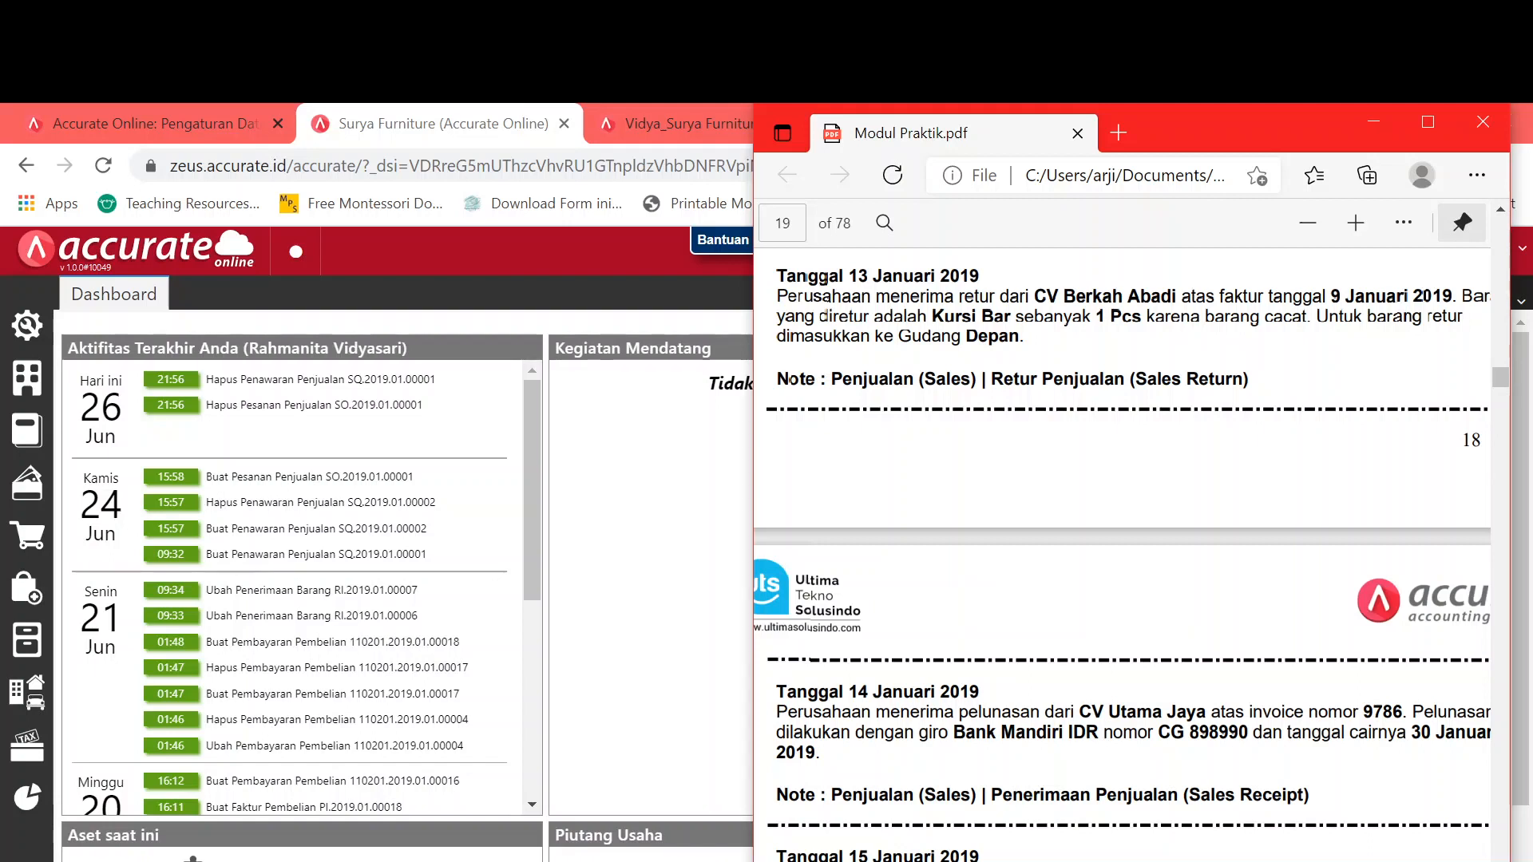
left_click(696, 635)
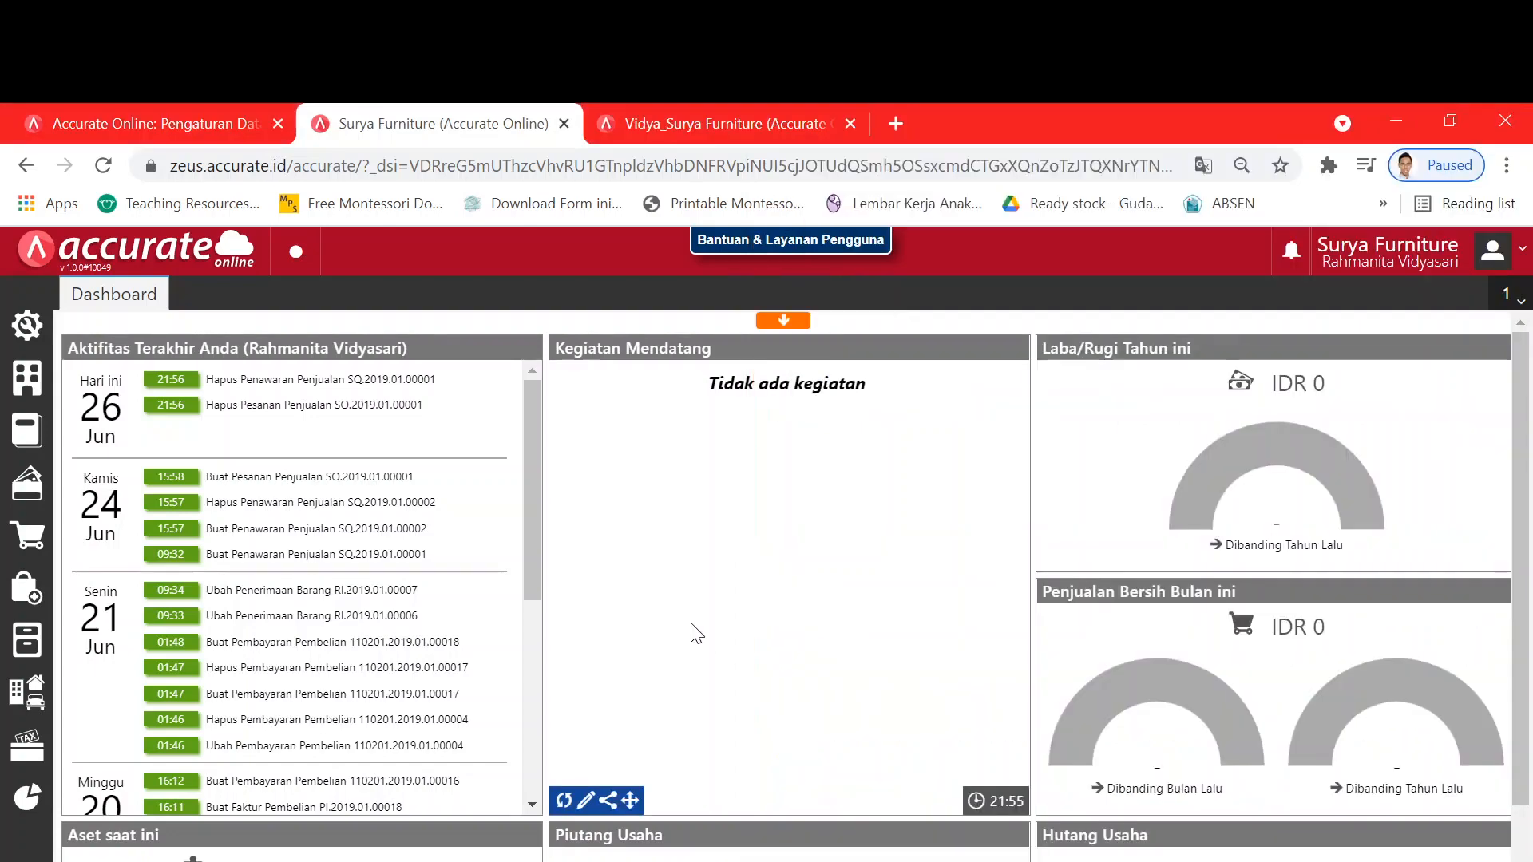
left_click(36, 531)
left_click(261, 684)
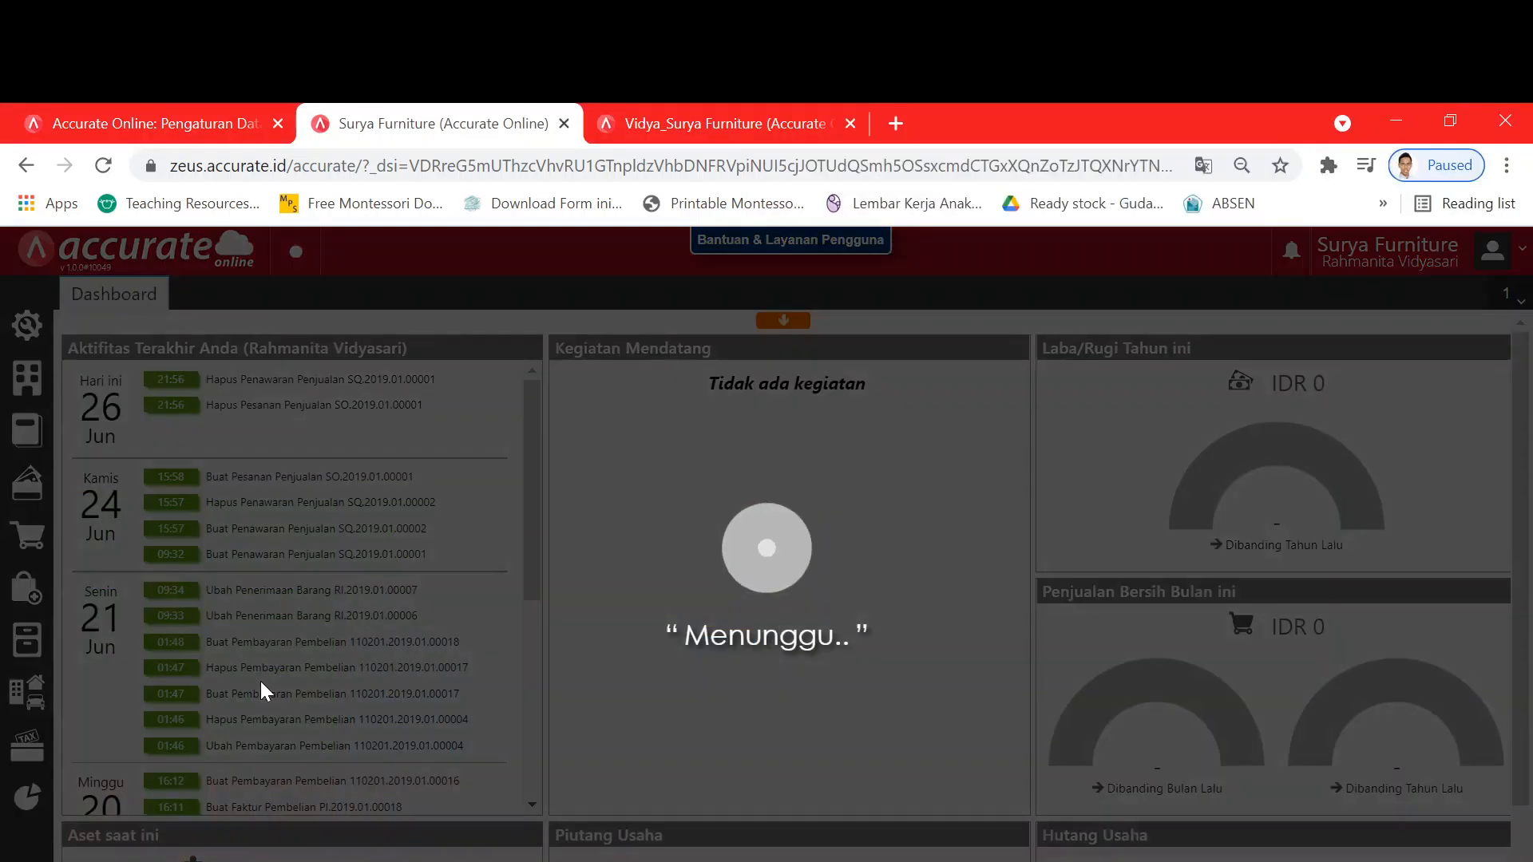
Step: Set the sales return's customer to CV Berkah Abadi and its date to 13/01/2019
type("b")
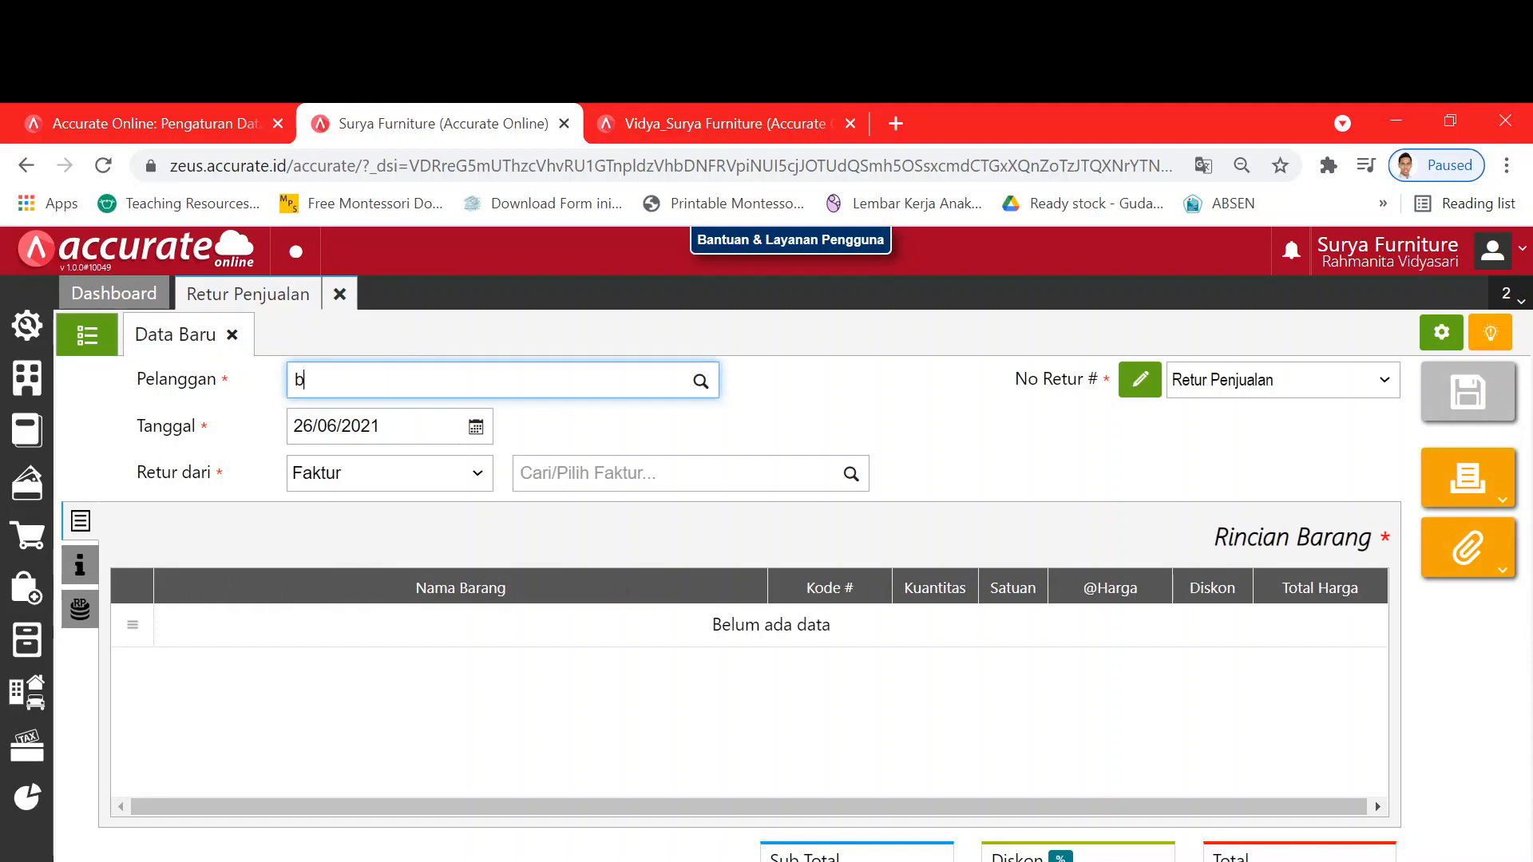
type("erk")
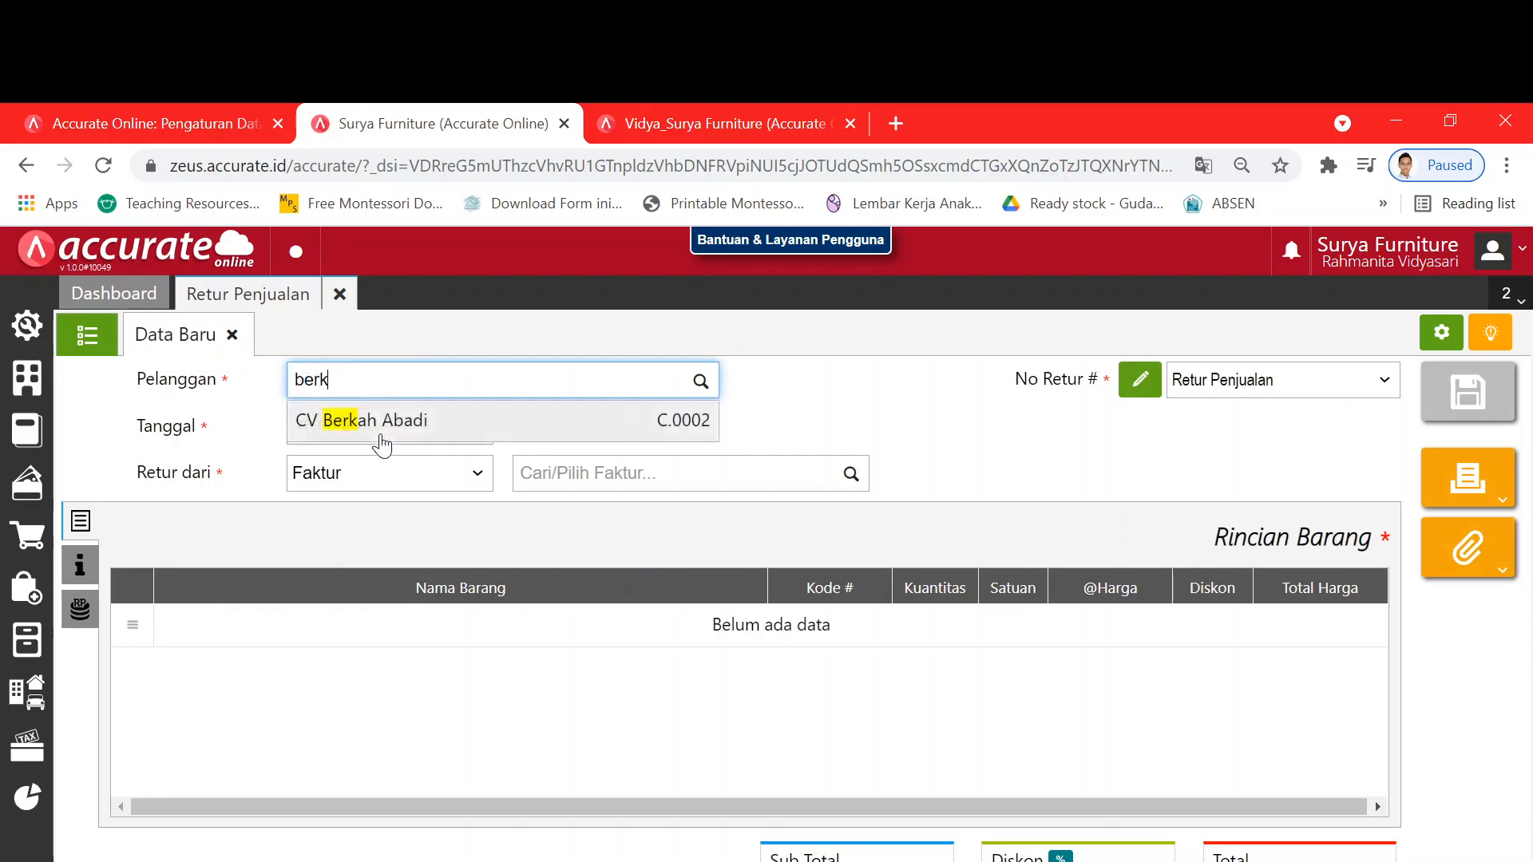
left_click(371, 423)
type("13/01/")
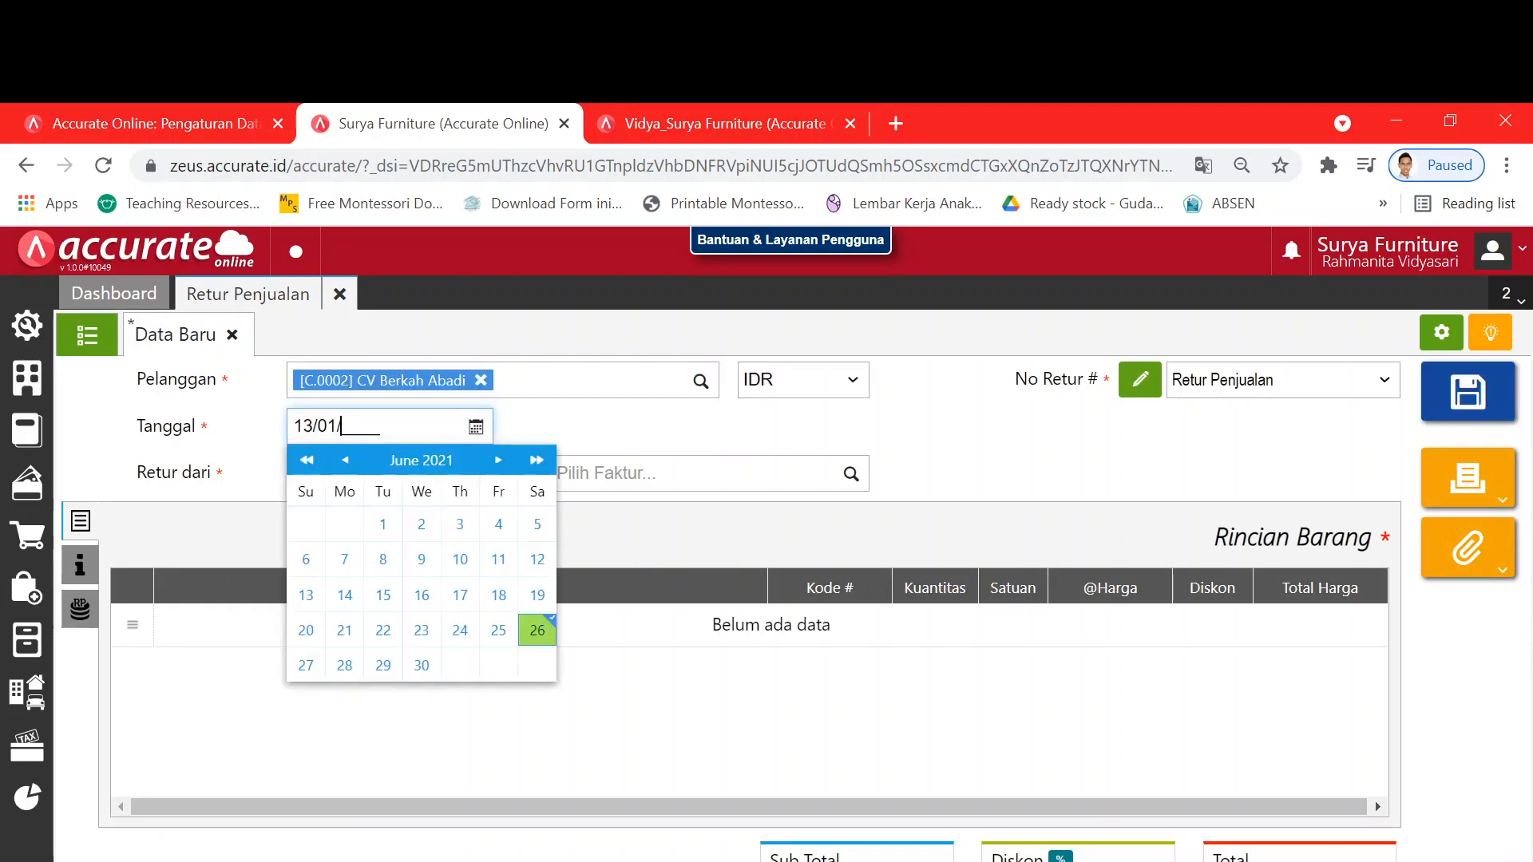
type("2019")
Step: Check the returned invoice's date in Modul Praktik.pdf and base the return on the Faktur dated 09/01/2019
key("alt+Tab")
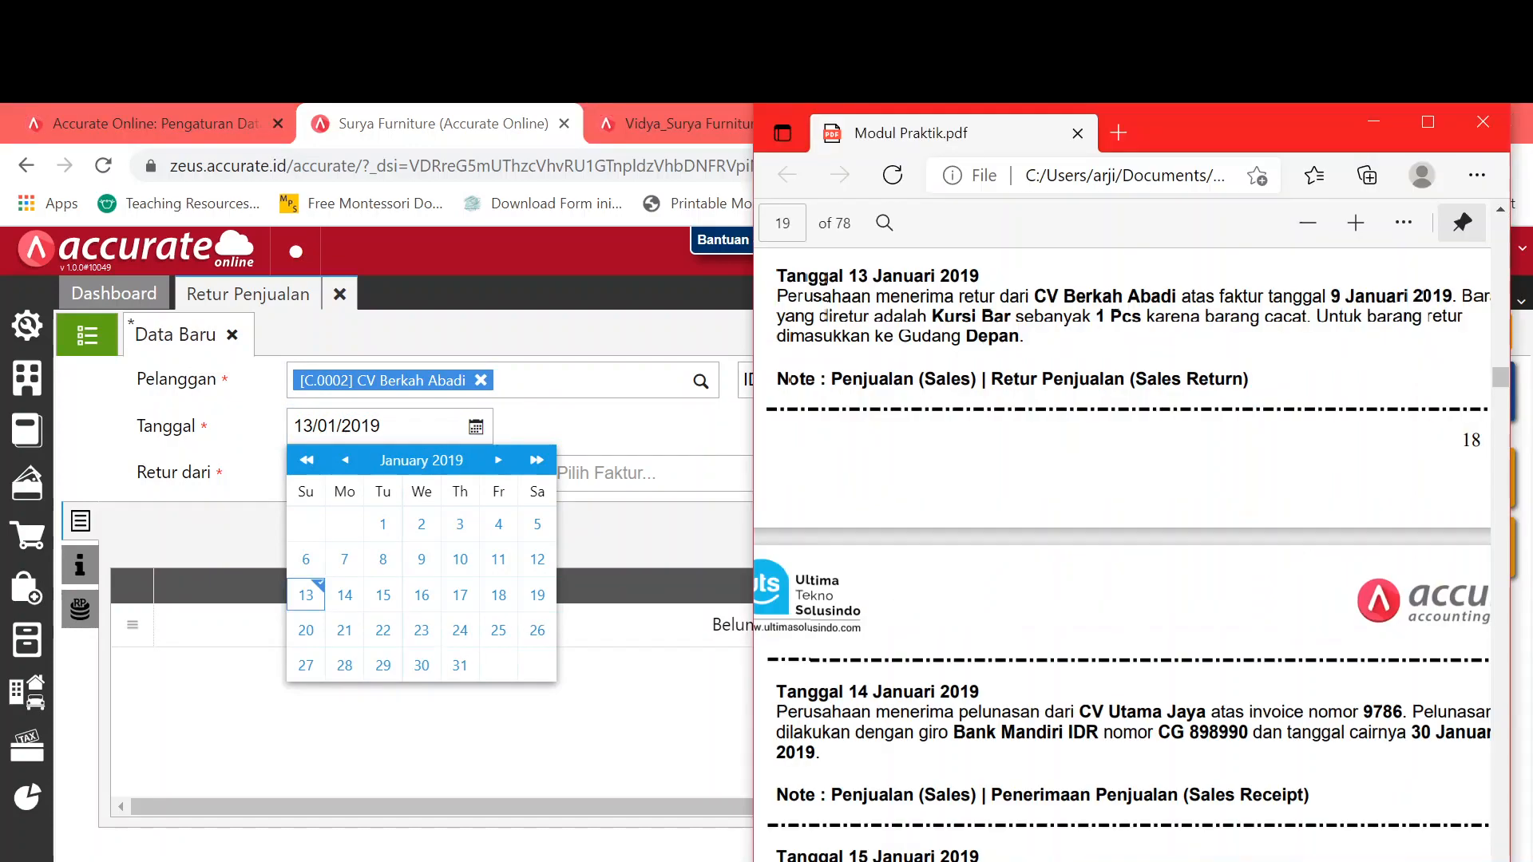
key("alt+Tab")
left_click(617, 446)
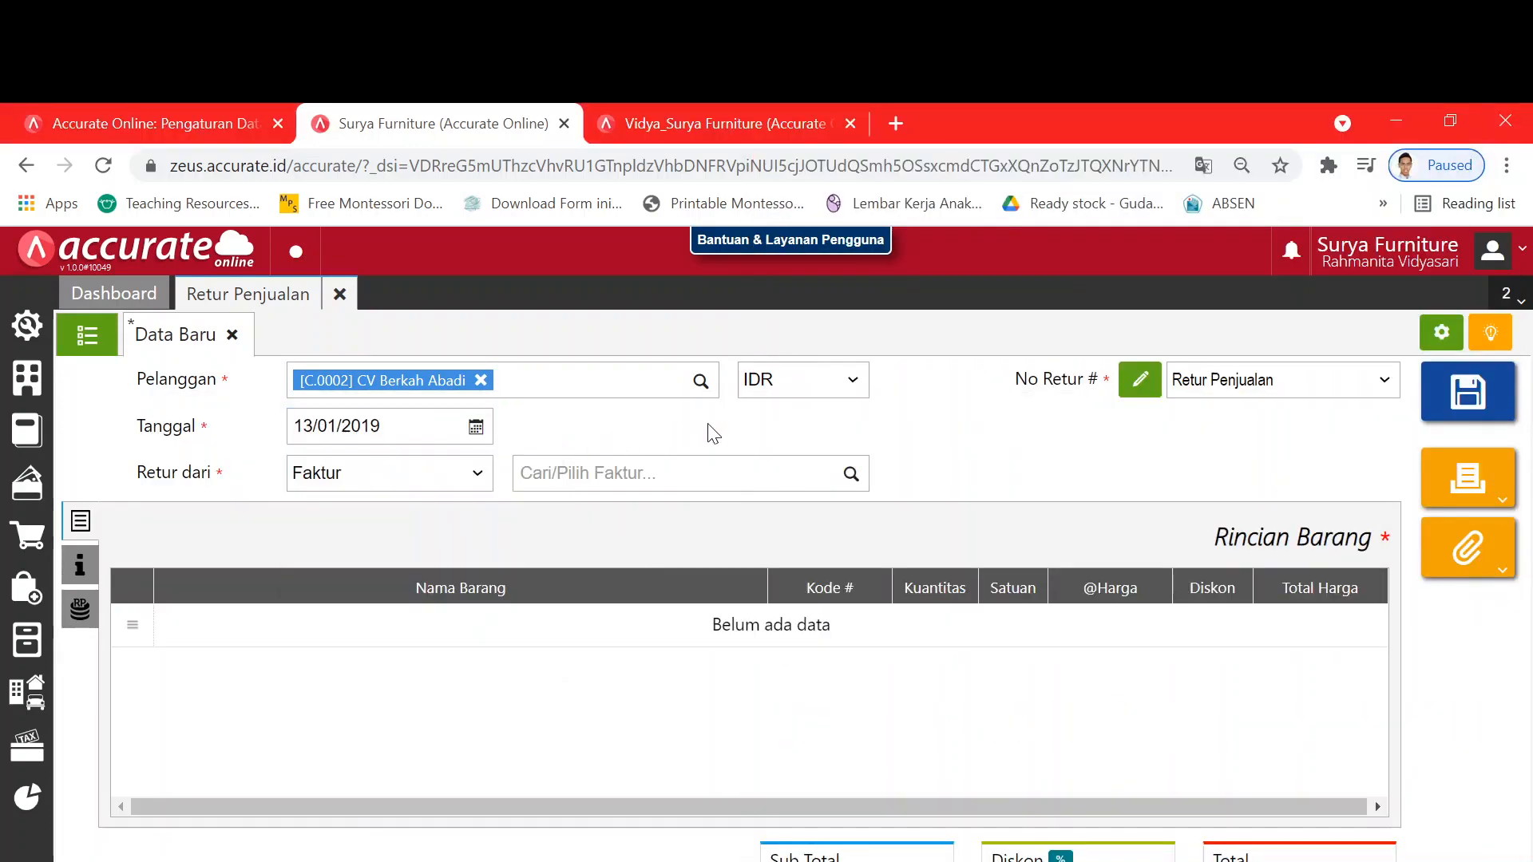
left_click(850, 479)
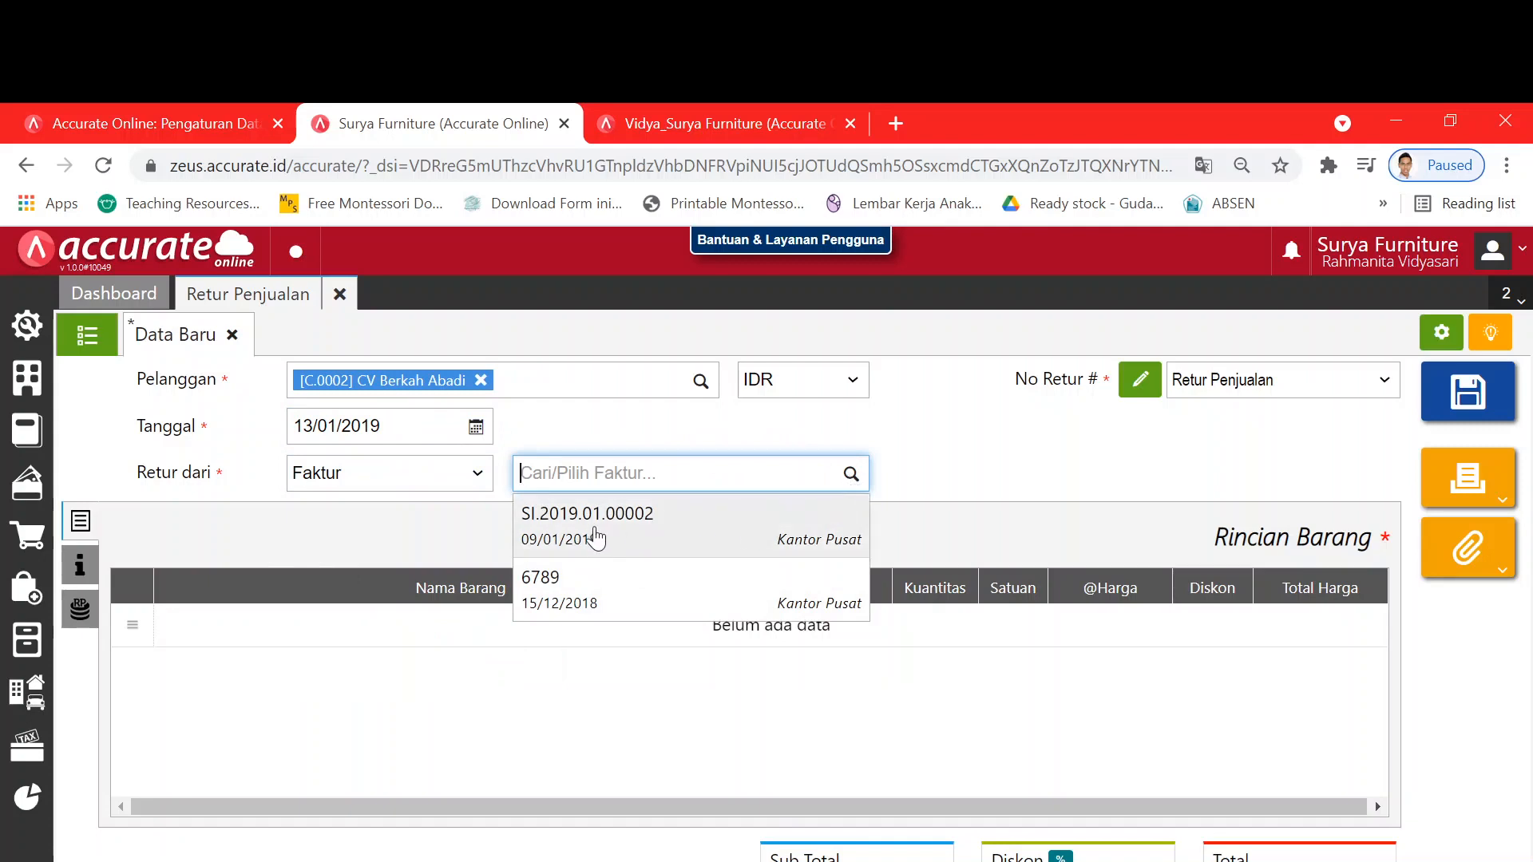
left_click(553, 540)
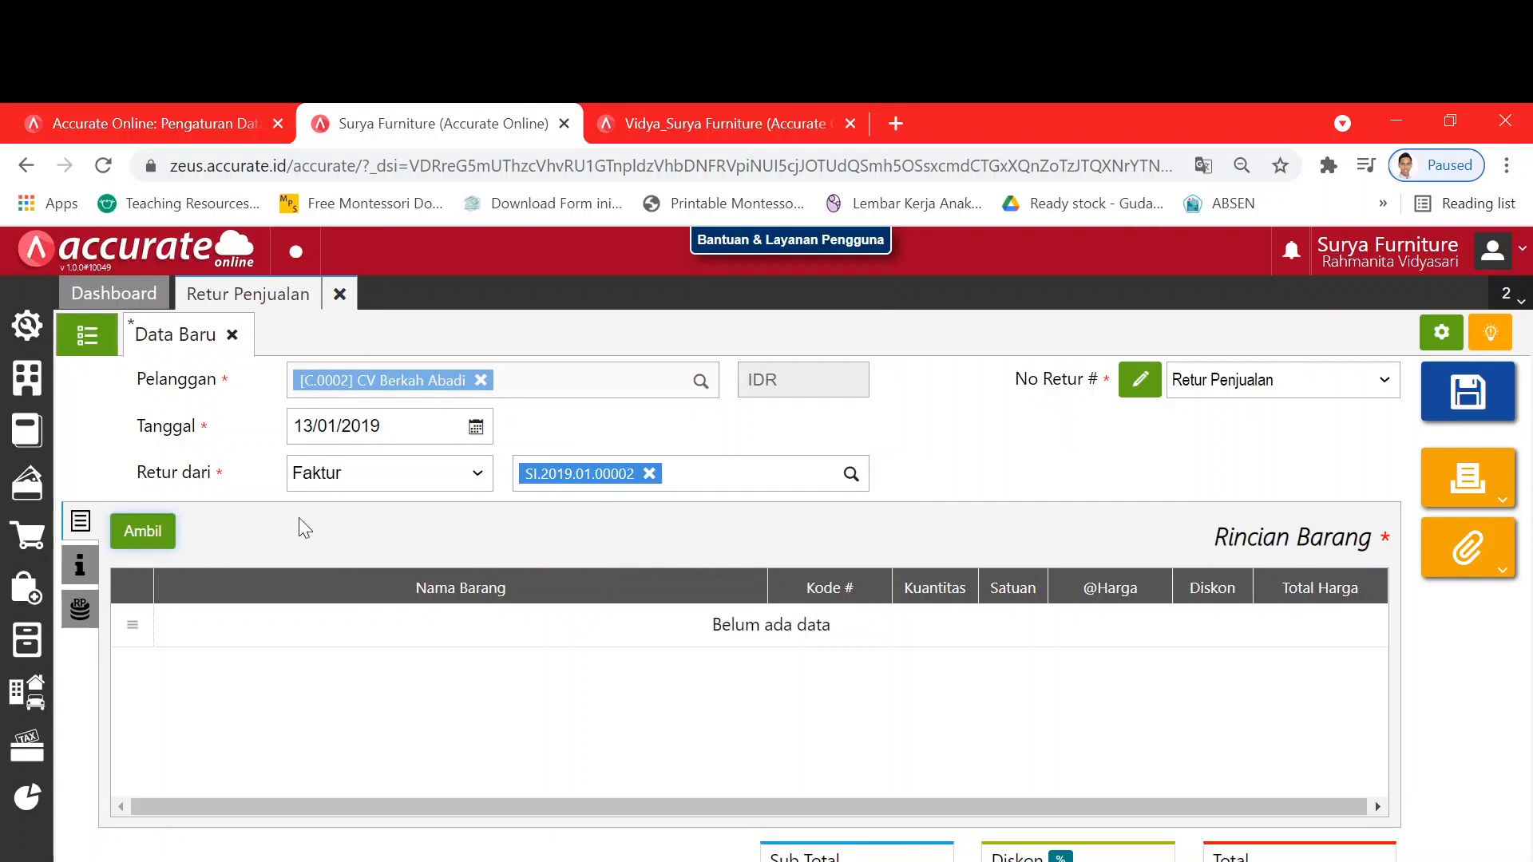
Step: Bring only Kursi Bar from the returned invoice into the sales return, leaving out Kursi Kerja and Kursi Santai
left_click(147, 531)
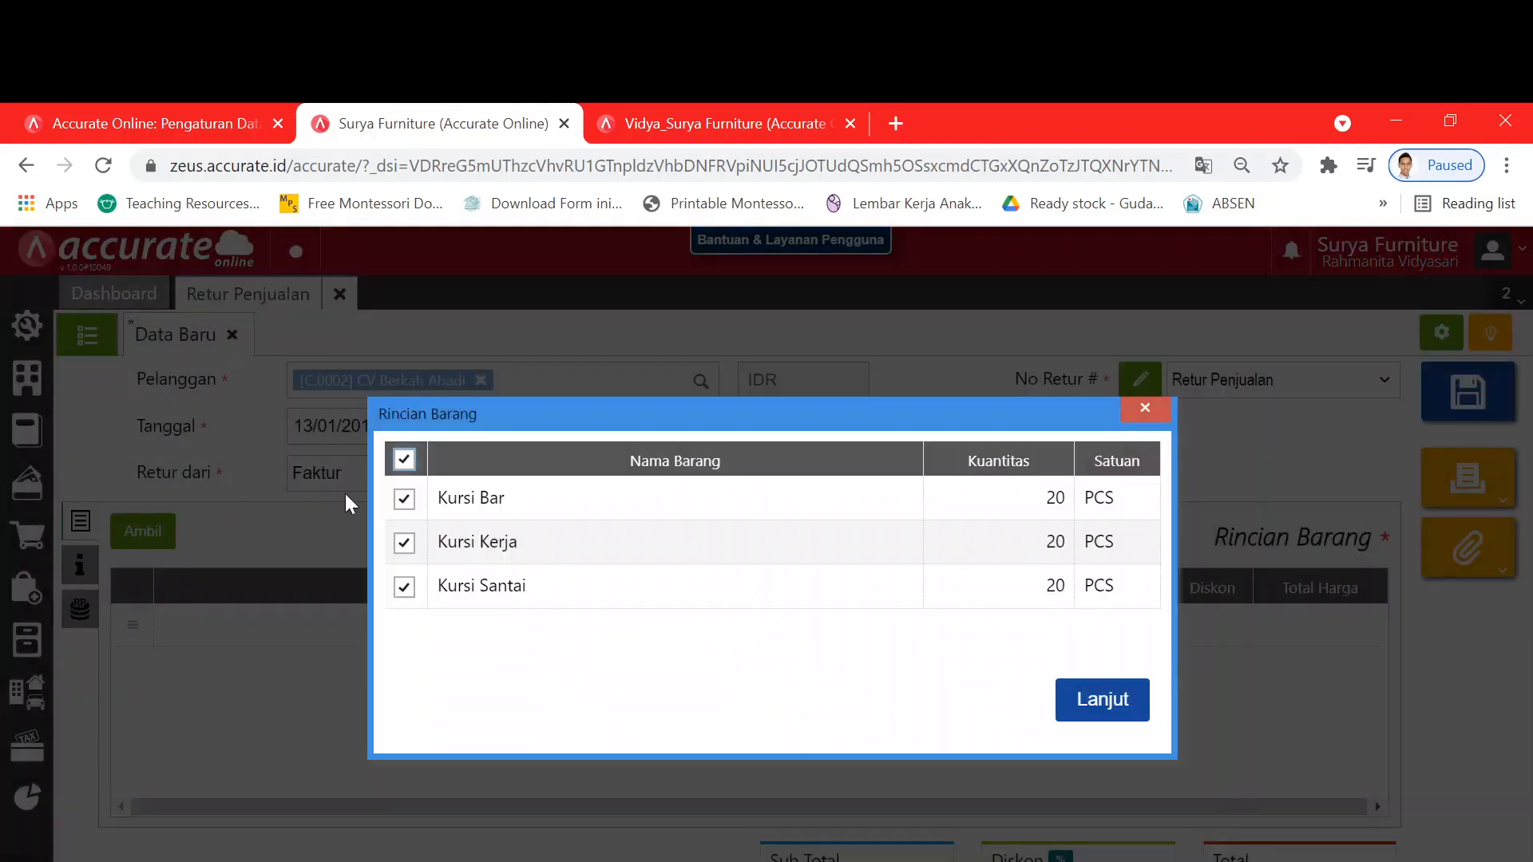
left_click(404, 543)
left_click(404, 586)
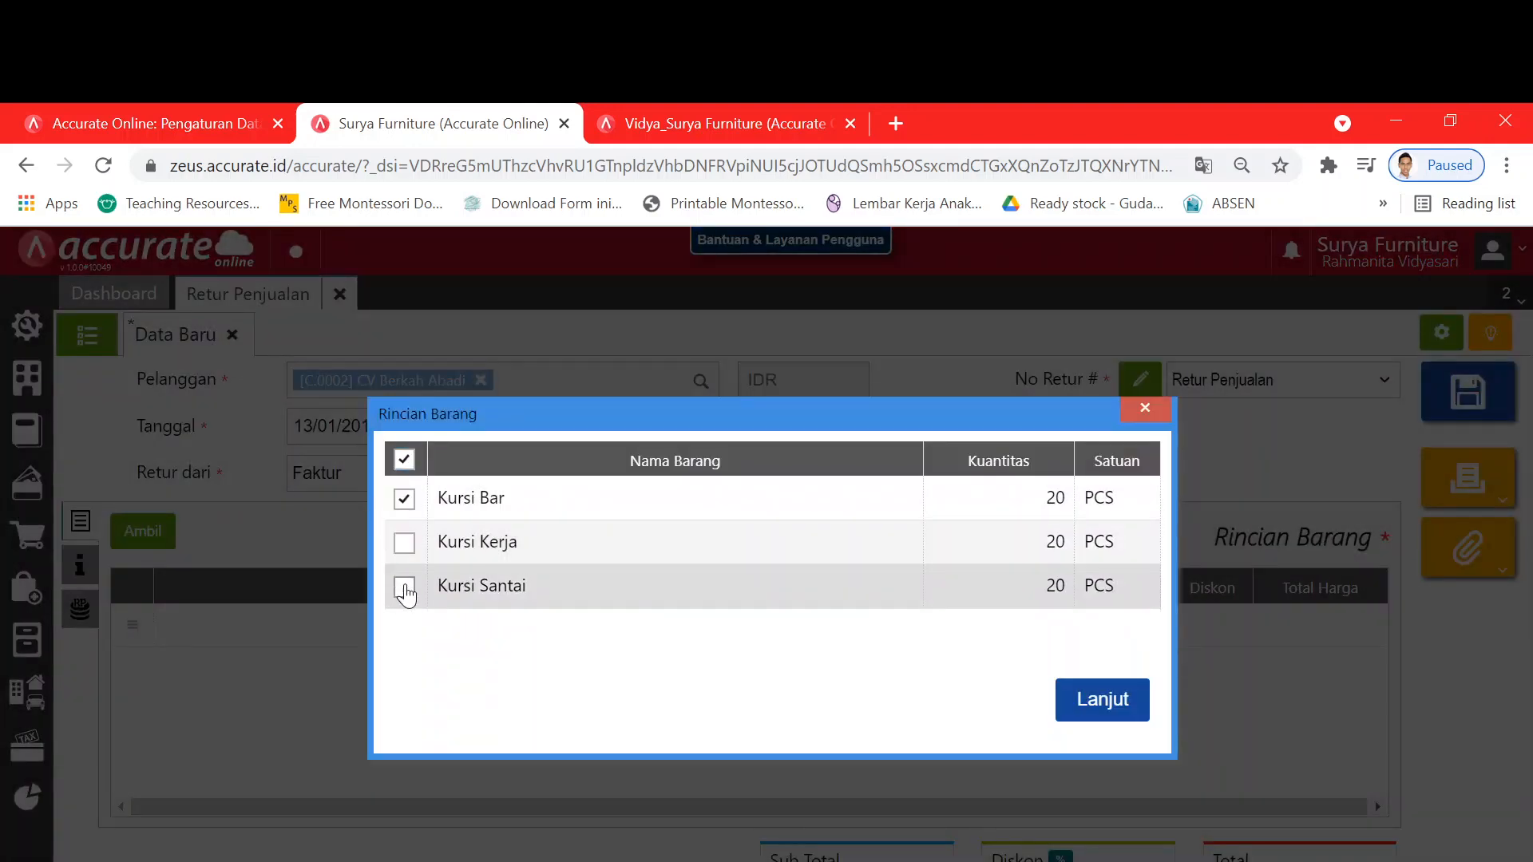
left_click(1077, 713)
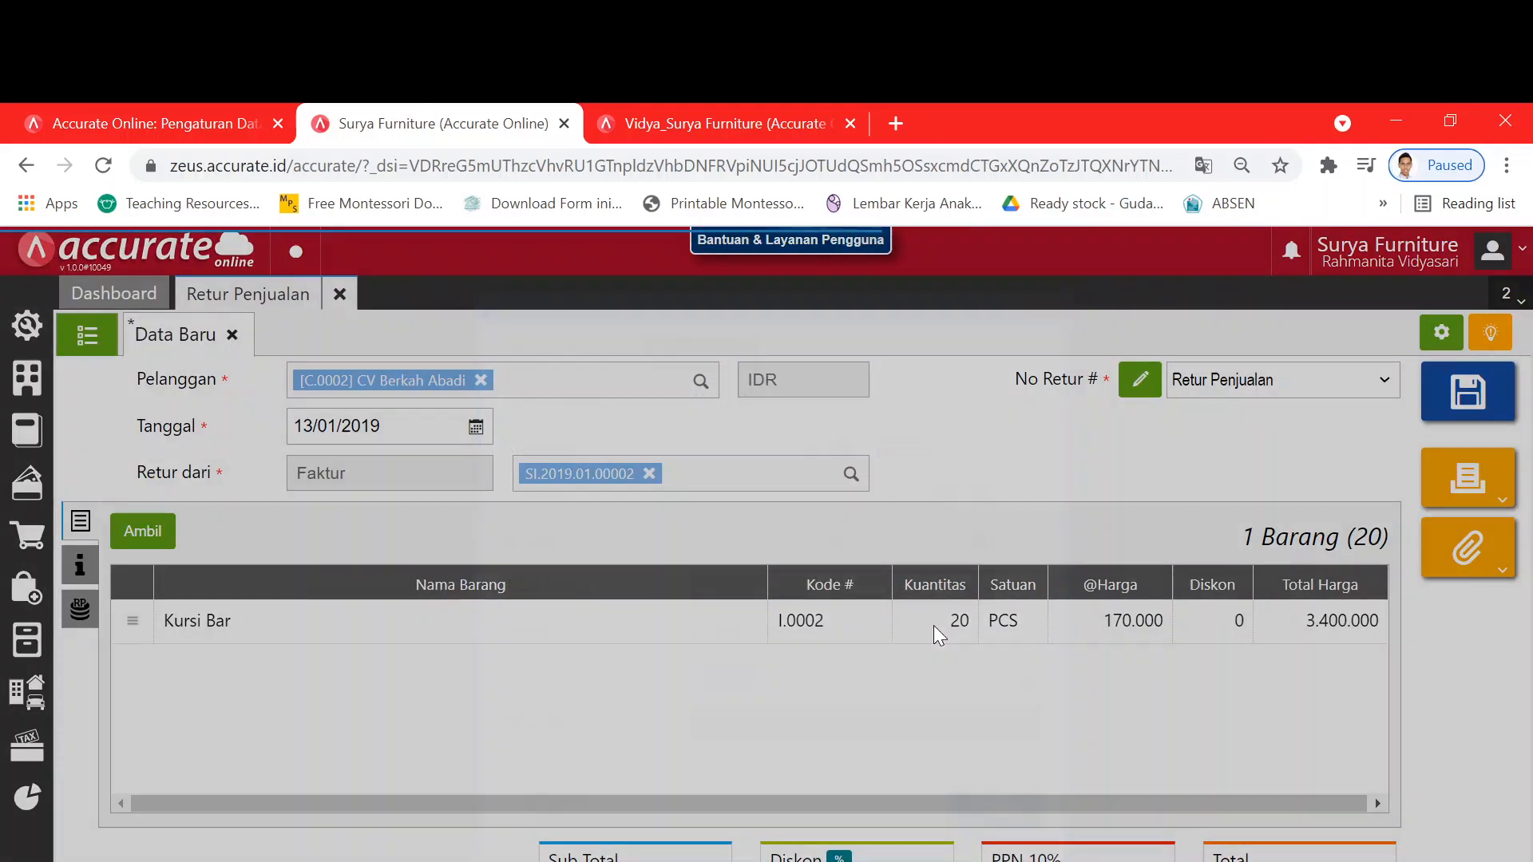
Step: Set Kursi Bar's returned quantity to 1 PCS and check its warehouse against the 13 January entry in Modul Praktik.pdf
left_click(933, 625)
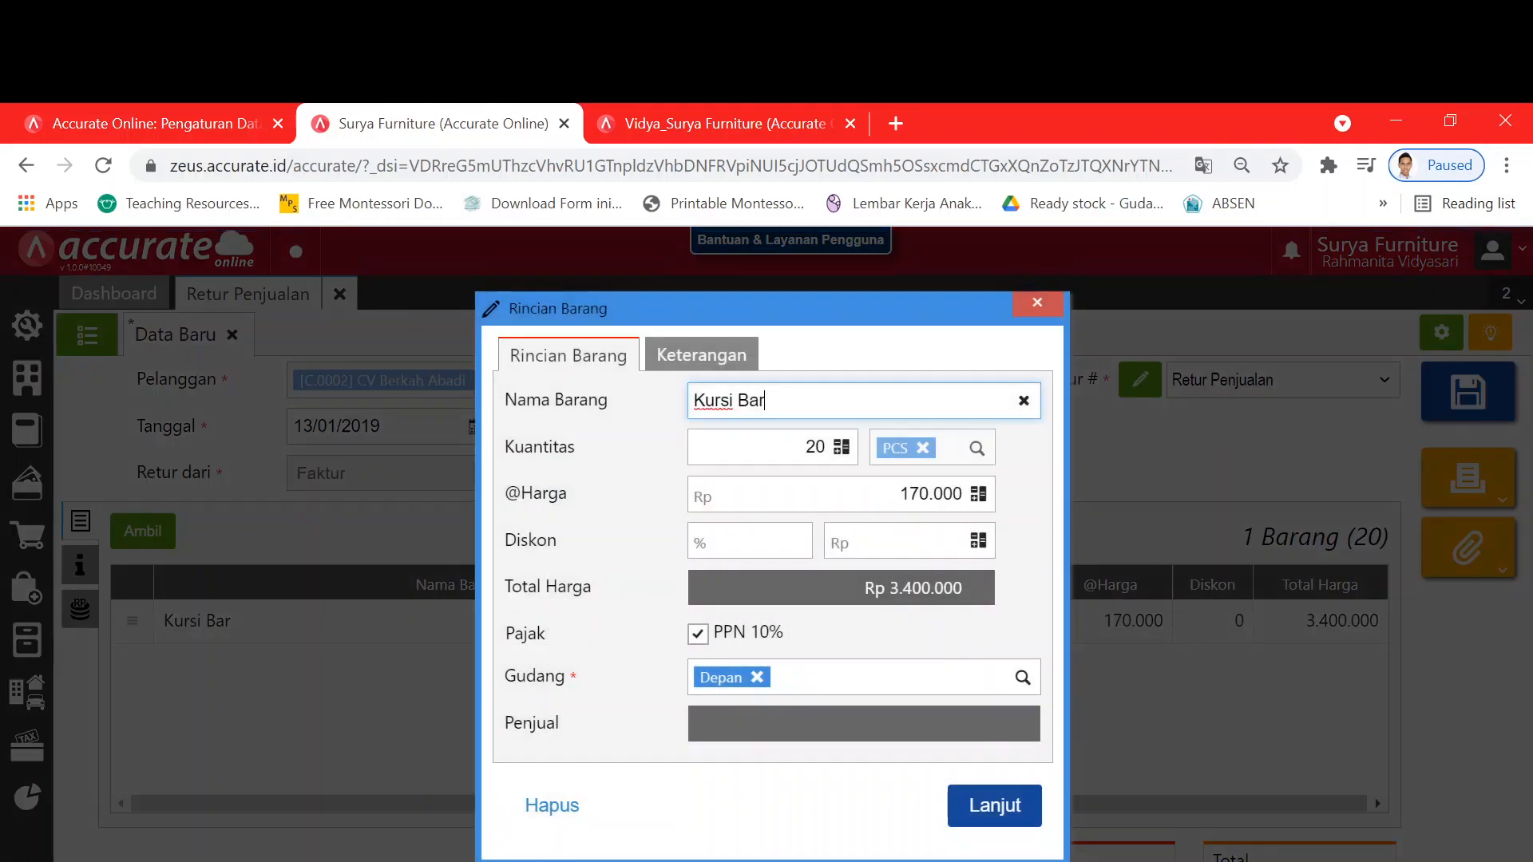
left_click(834, 459)
type("1")
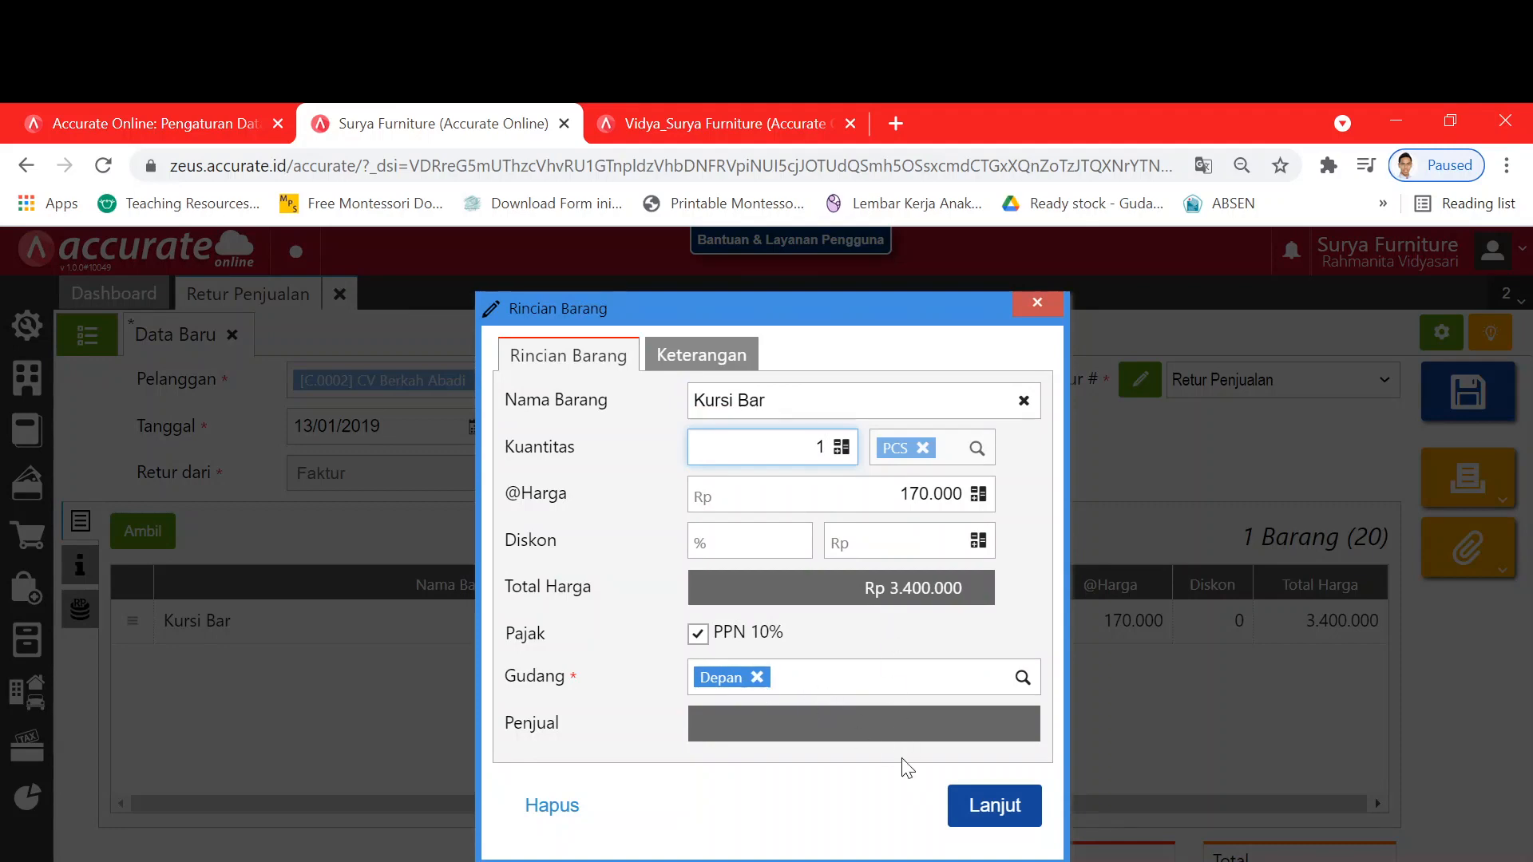
left_click(957, 805)
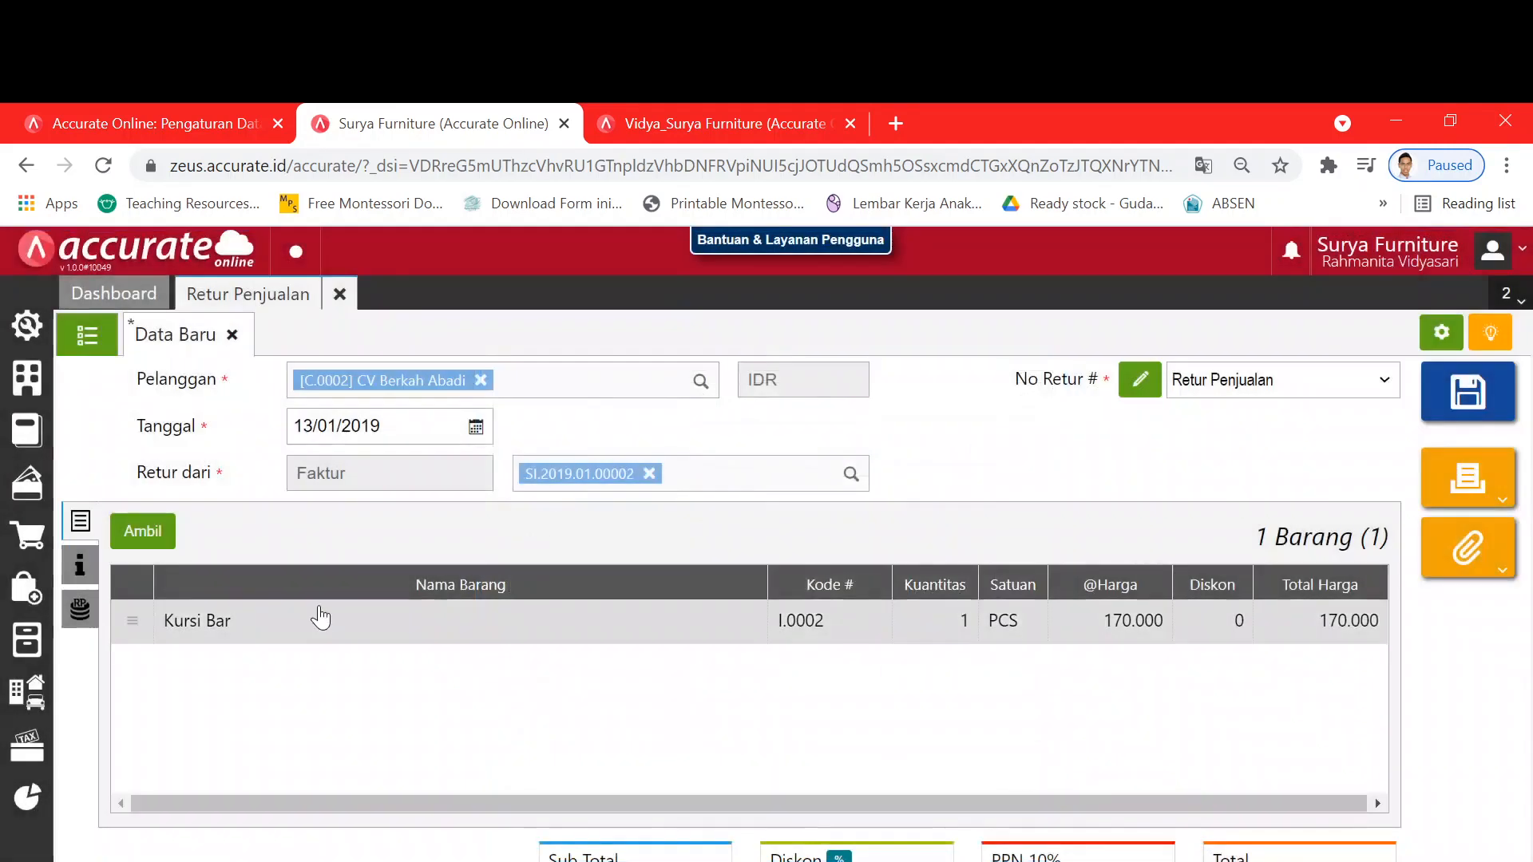
key("alt+Tab")
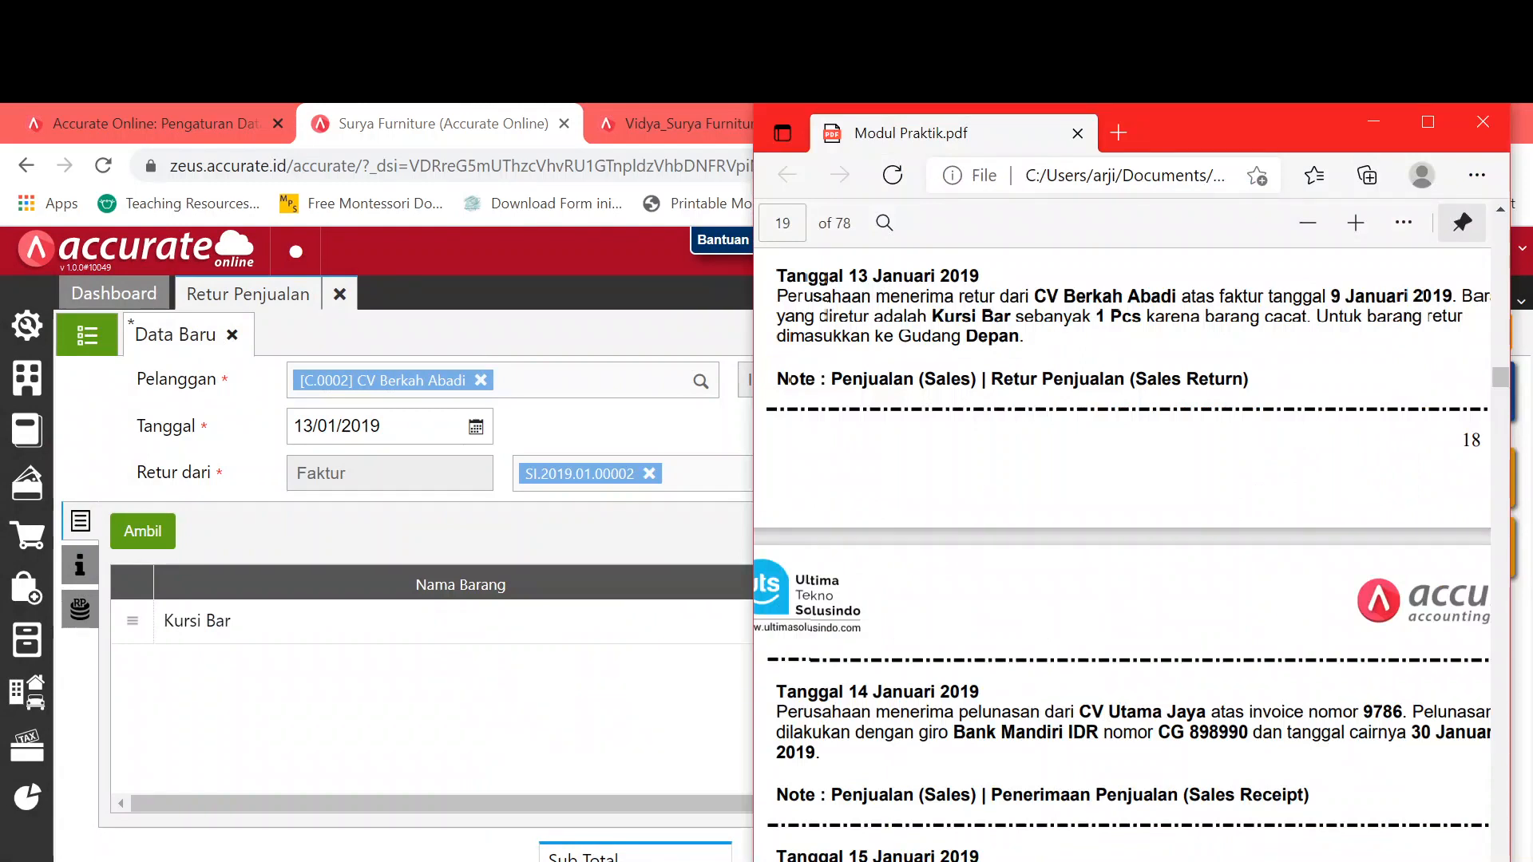
left_click(511, 688)
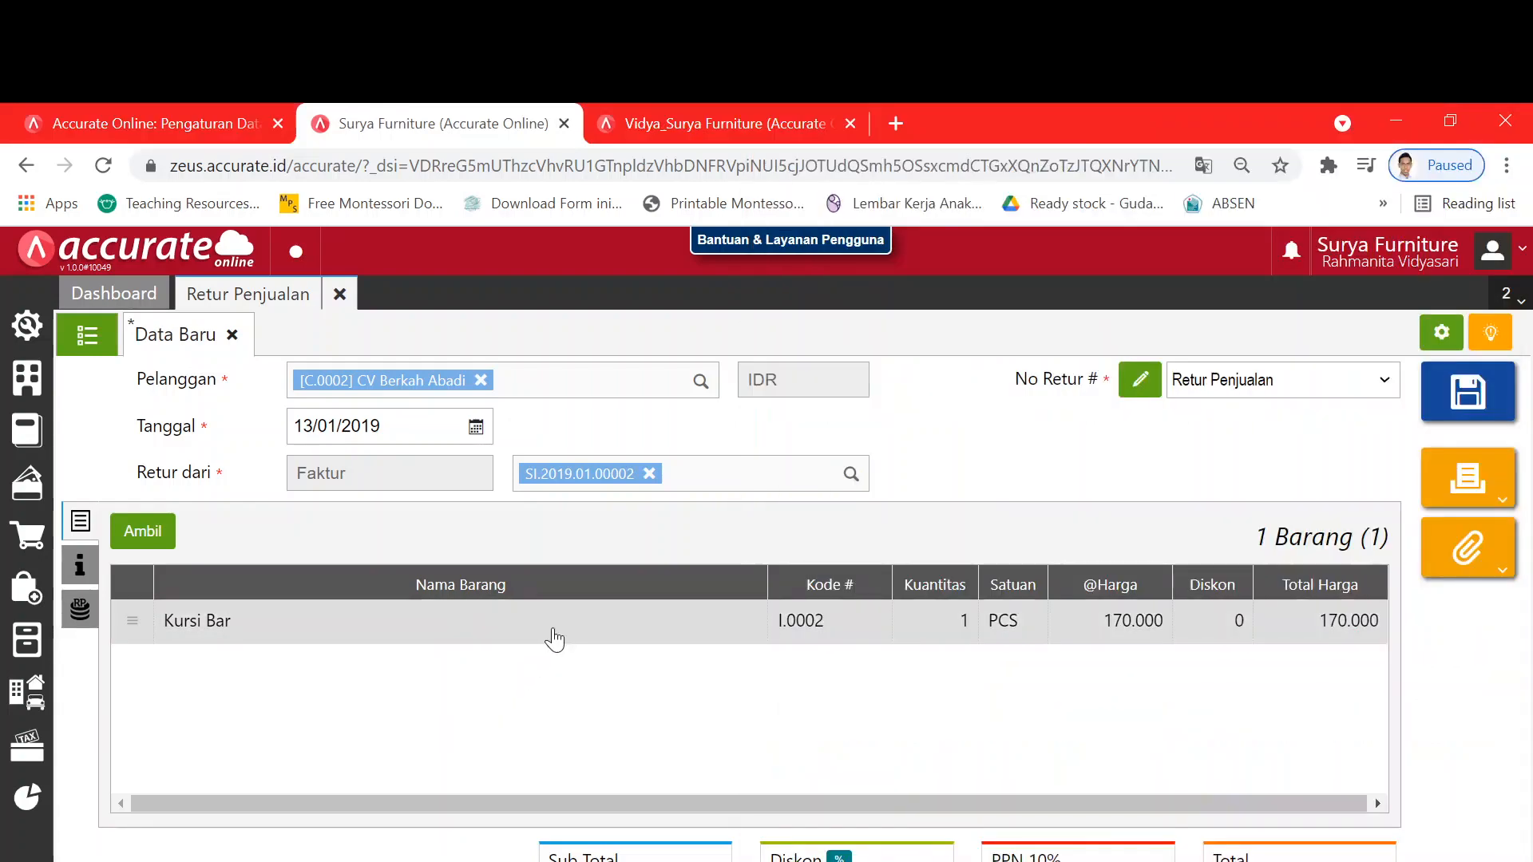
left_click(584, 618)
left_click(992, 805)
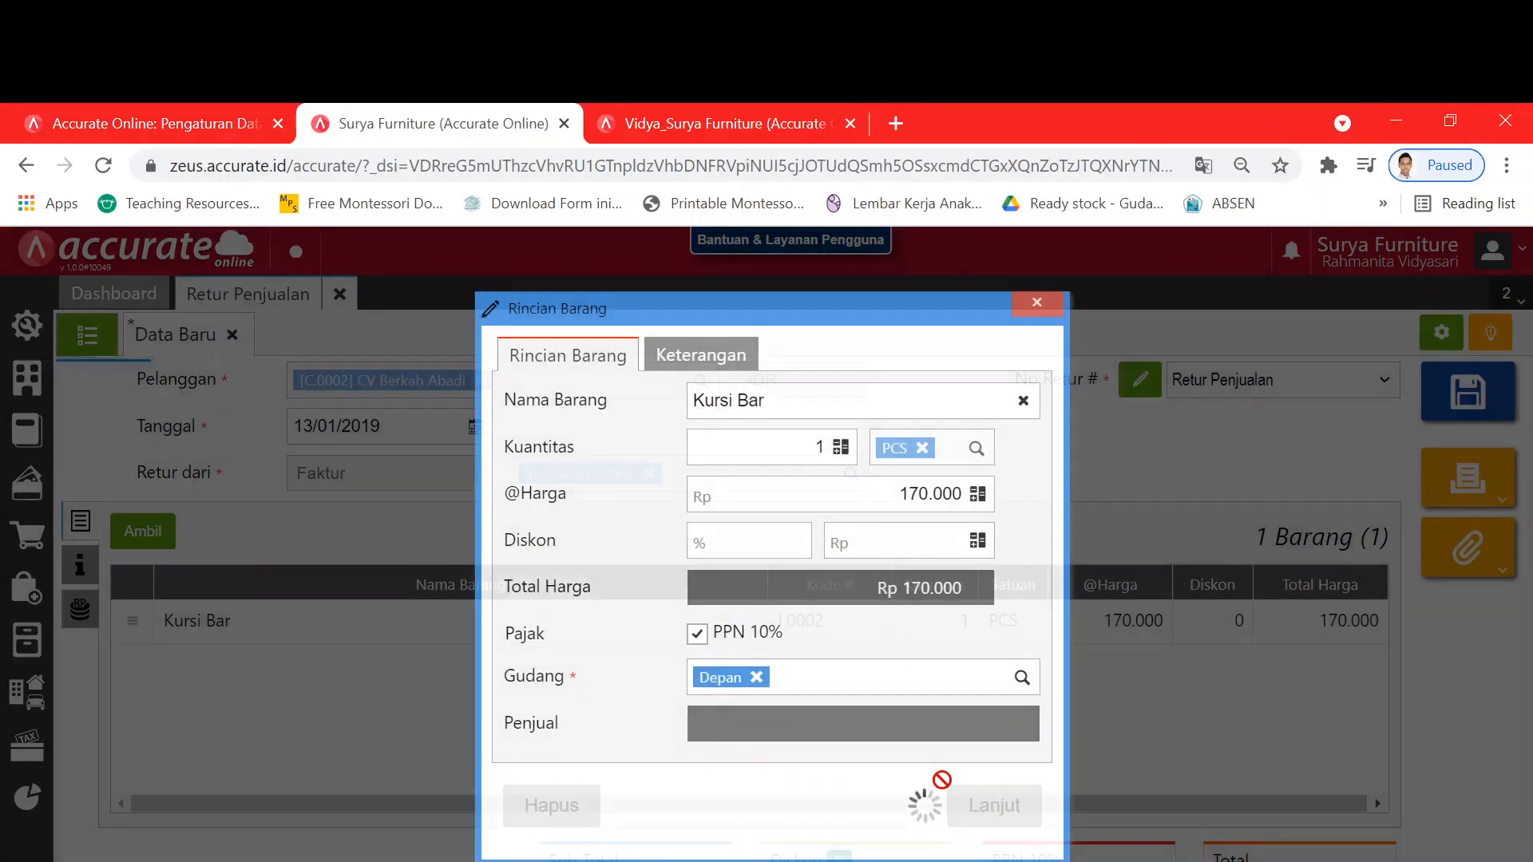
Step: Enter "Kursi Bar 1 Cacat" as the Keterangan in the sales return's additional information
left_click(79, 564)
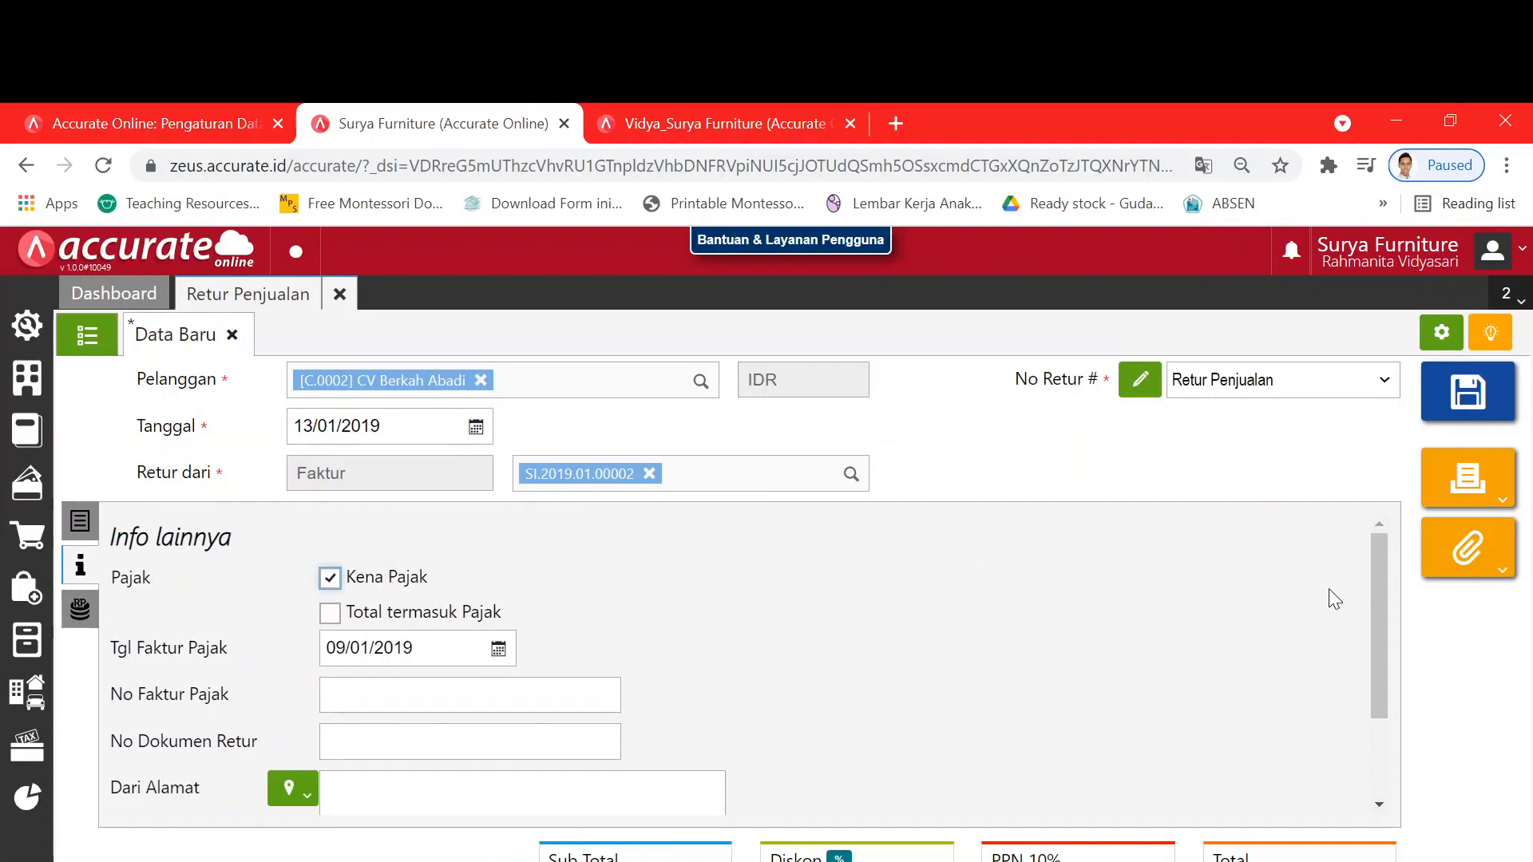
left_click_drag(1377, 595, 1397, 717)
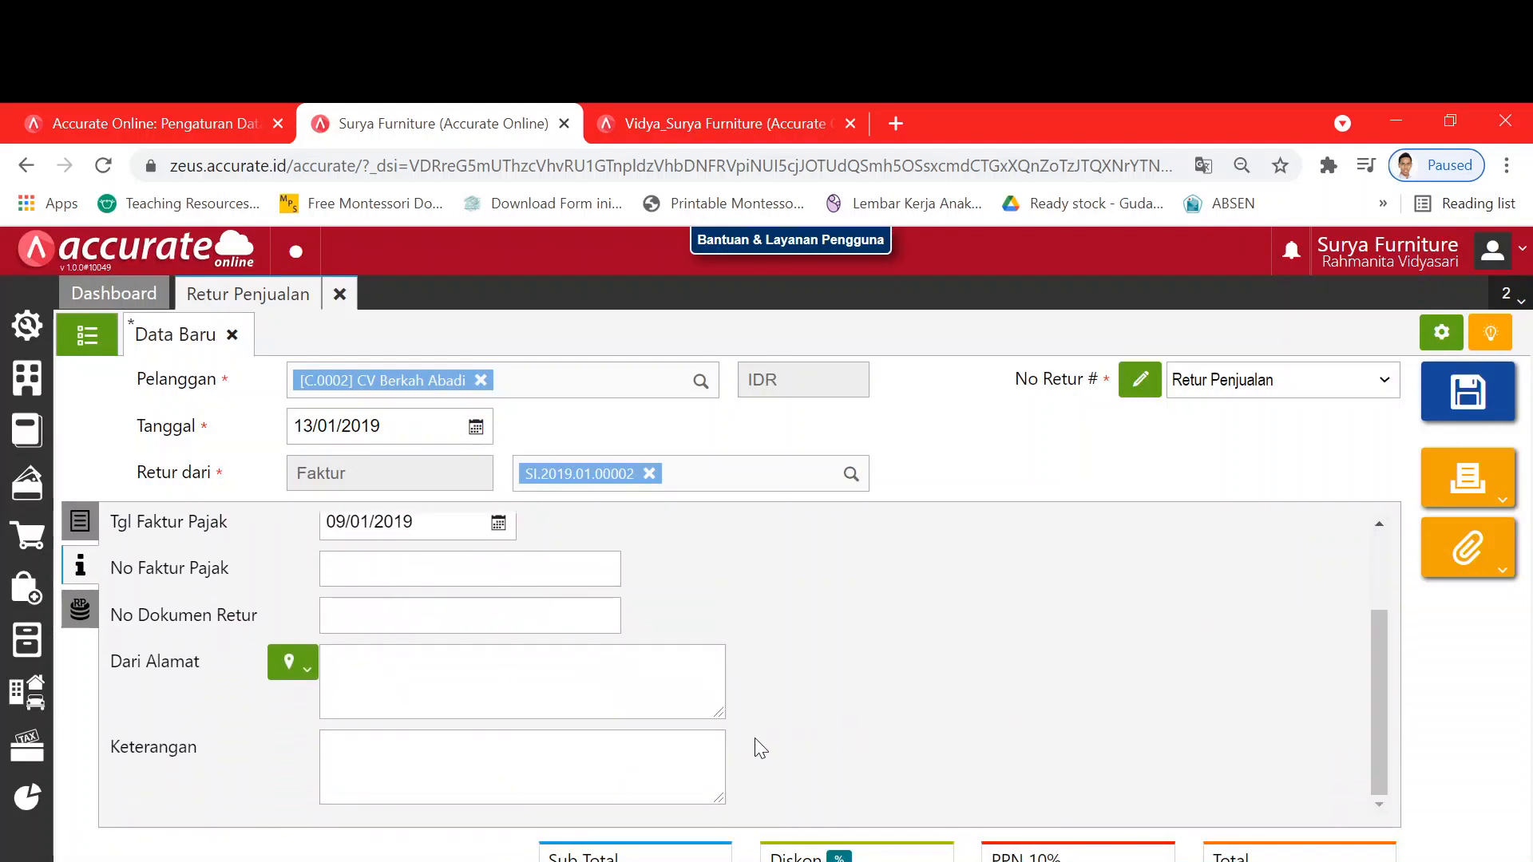
left_click(702, 751)
type("Kur")
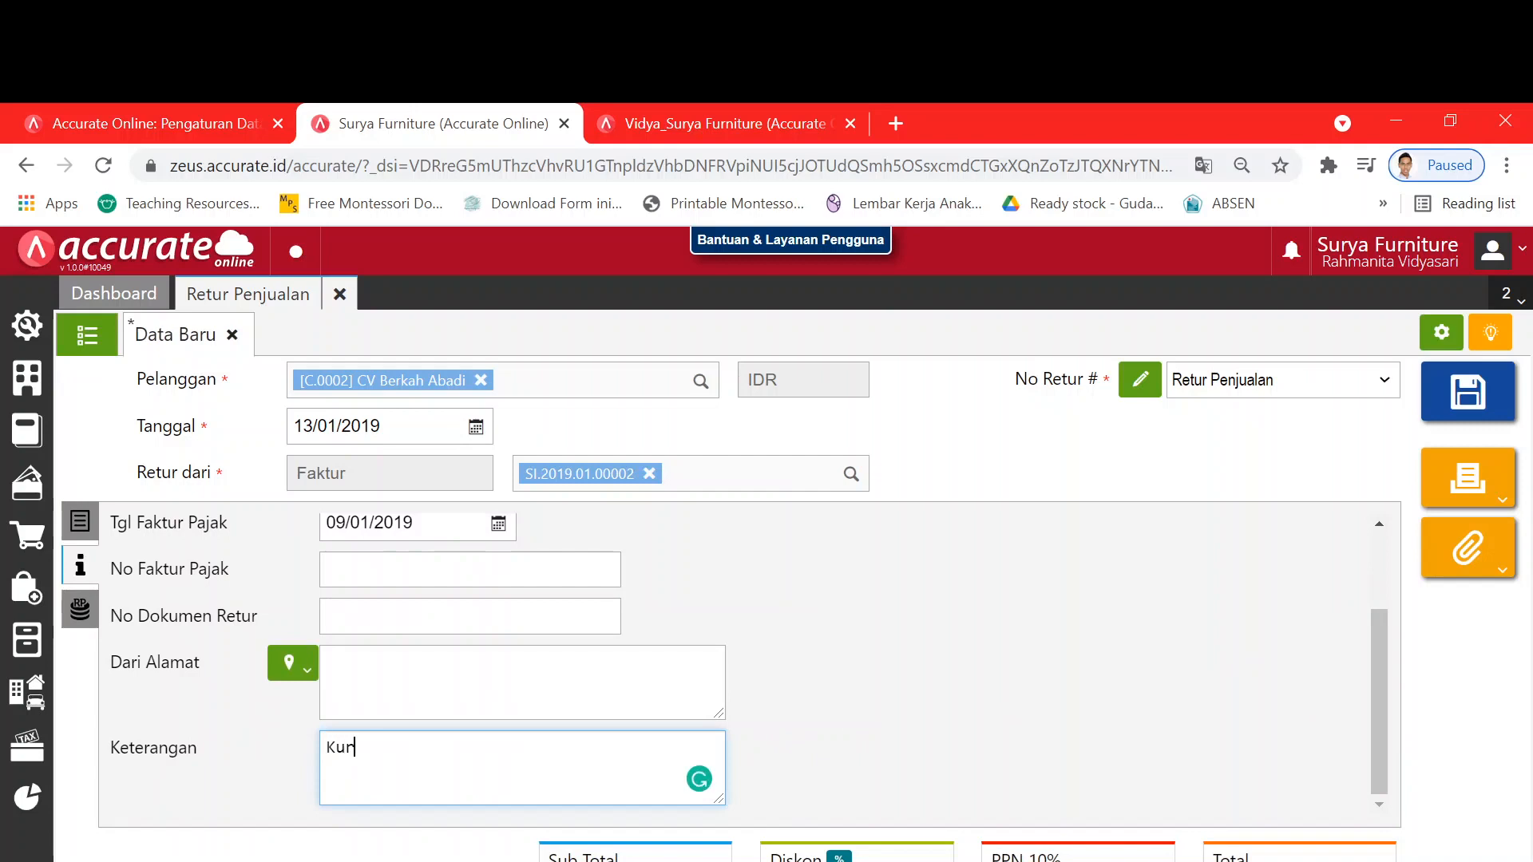
type("si Bar 1 Cacat")
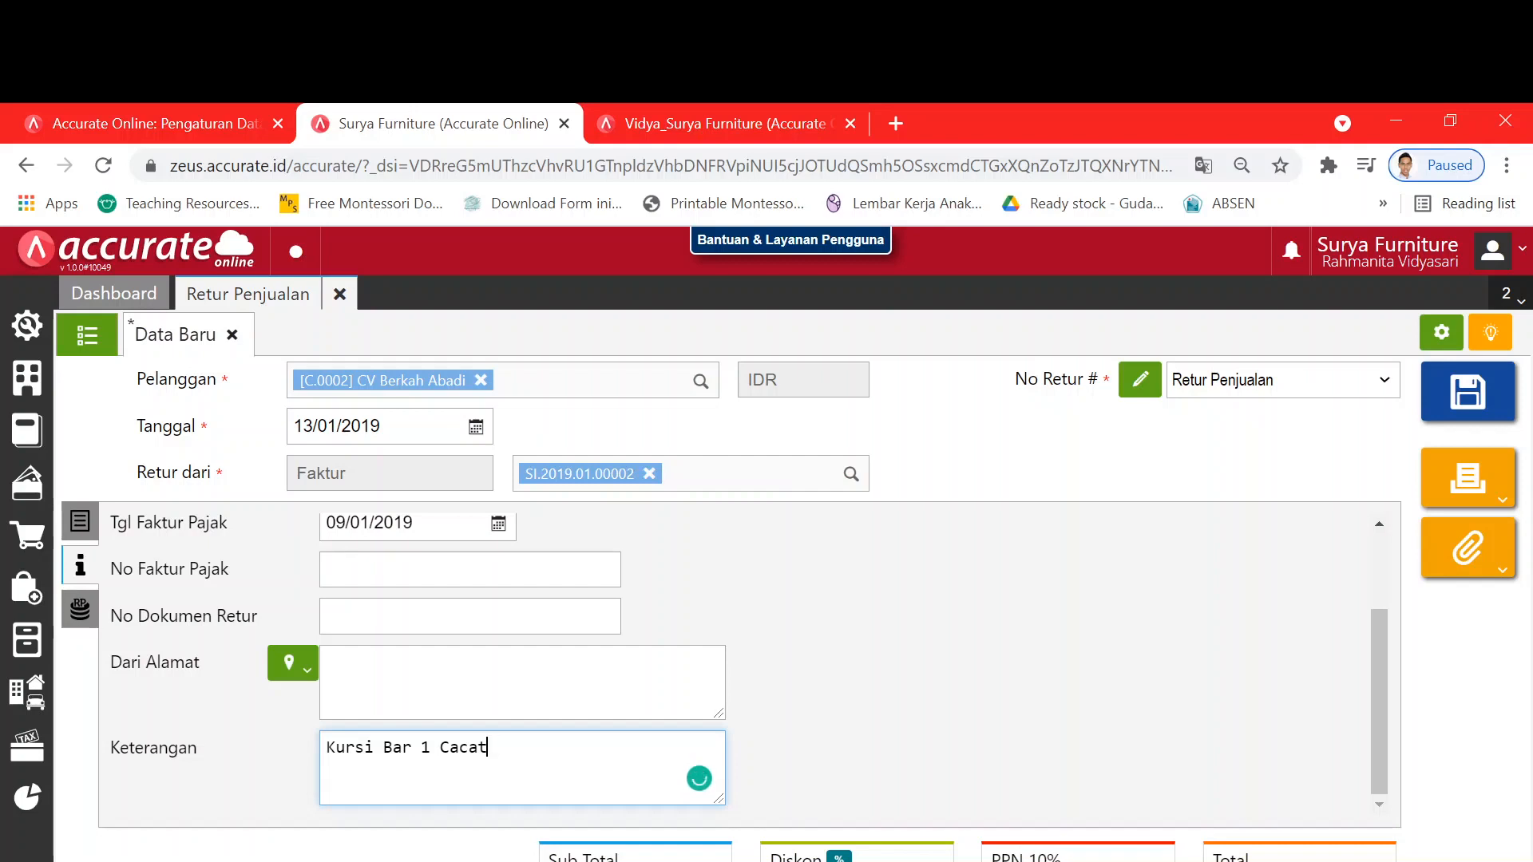
Step: Save the sales return, check it in the Retur Penjualan list, and close the Retur Penjualan module
left_click(1467, 392)
left_click(87, 335)
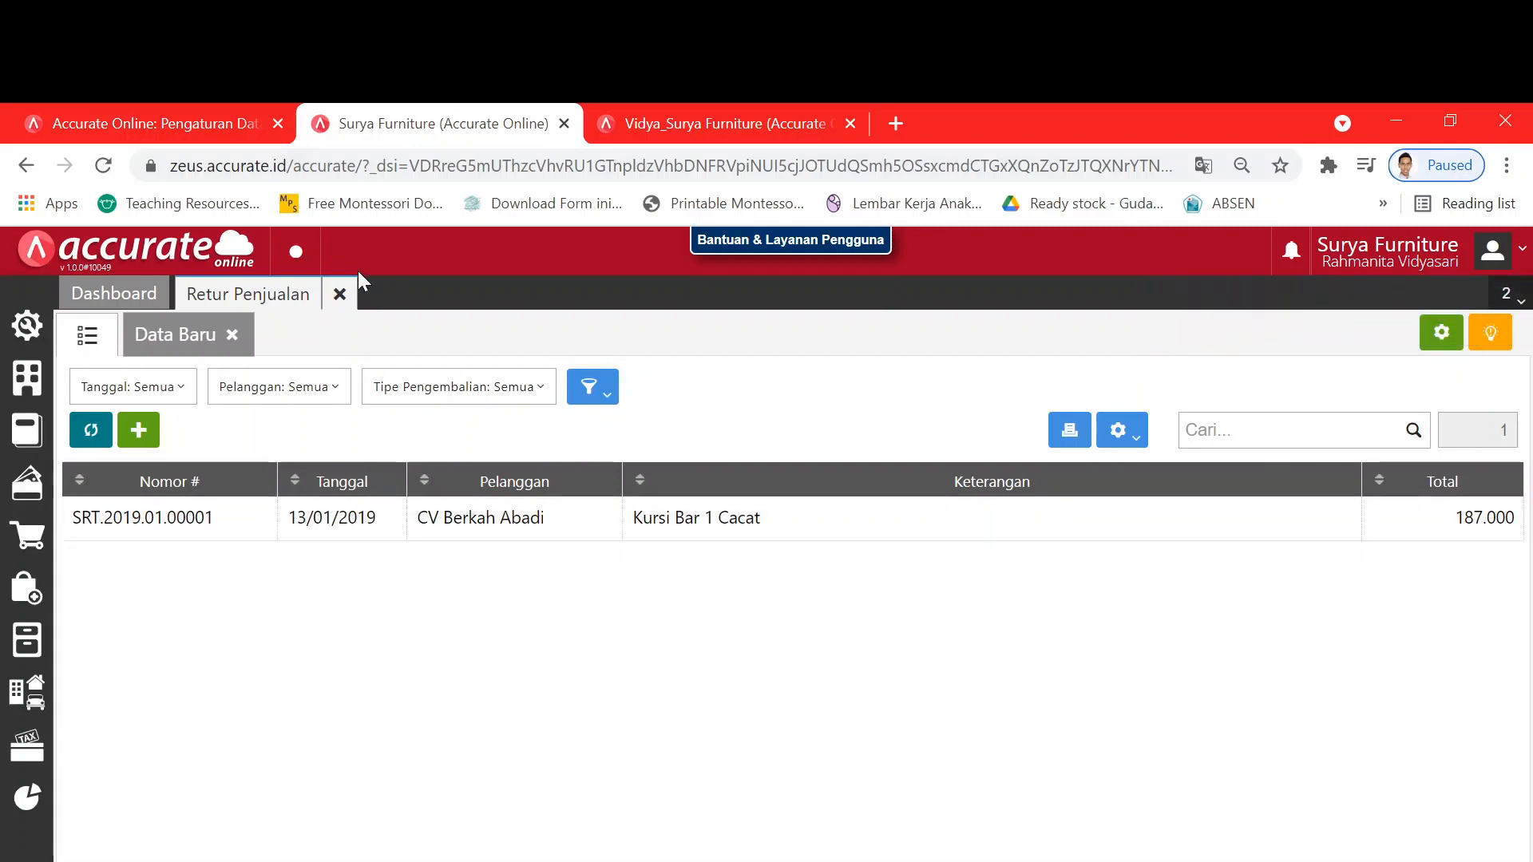
left_click(340, 294)
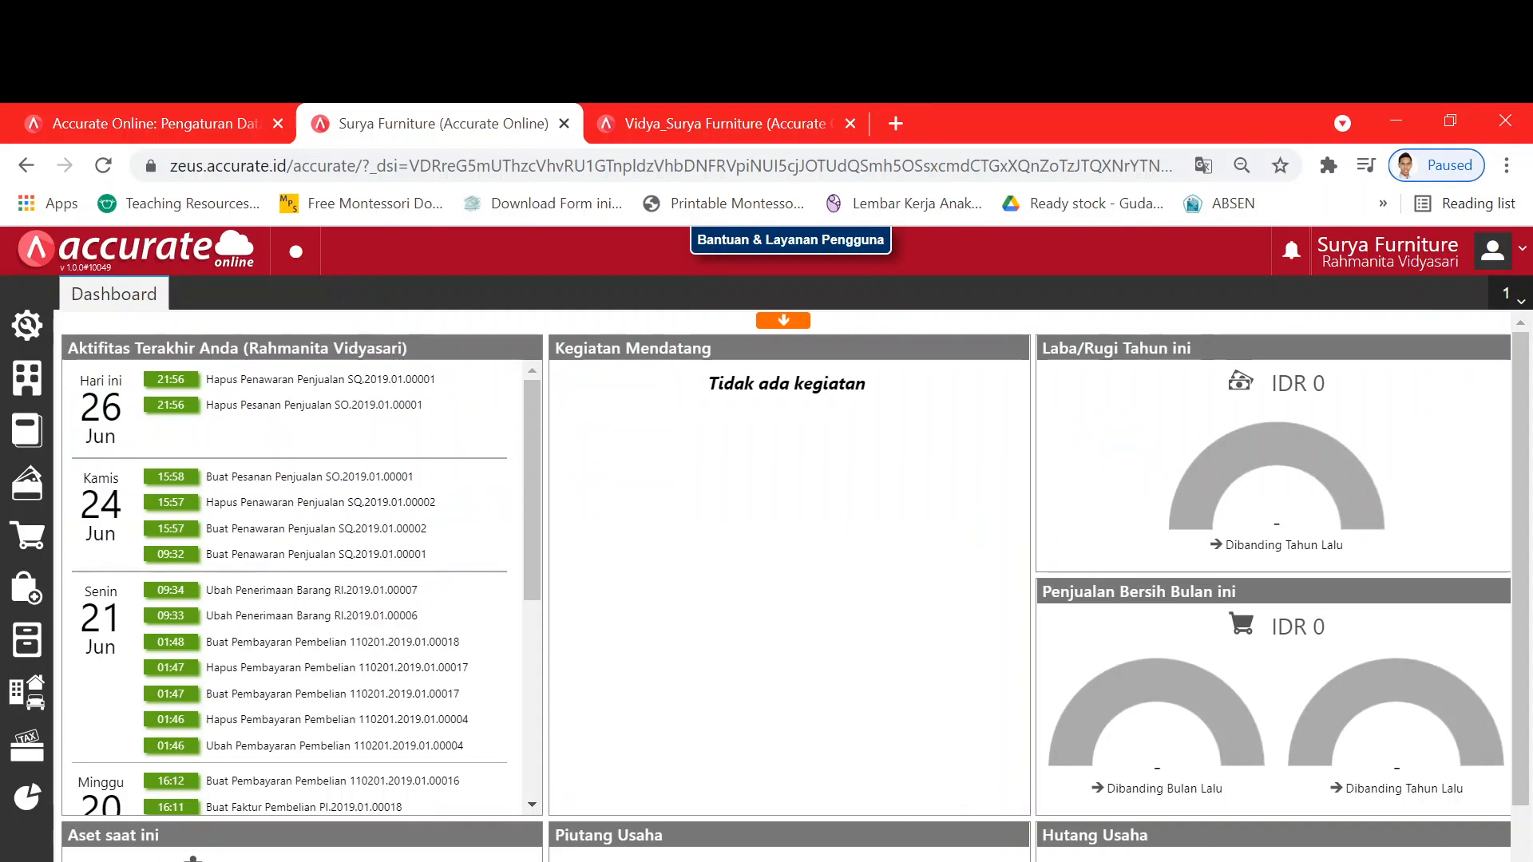
Step: Read the 14 January 2019 transaction in Modul Praktik.pdf and open a new Penerimaan Penjualan form beside it in Accurate Online
key("alt+Tab")
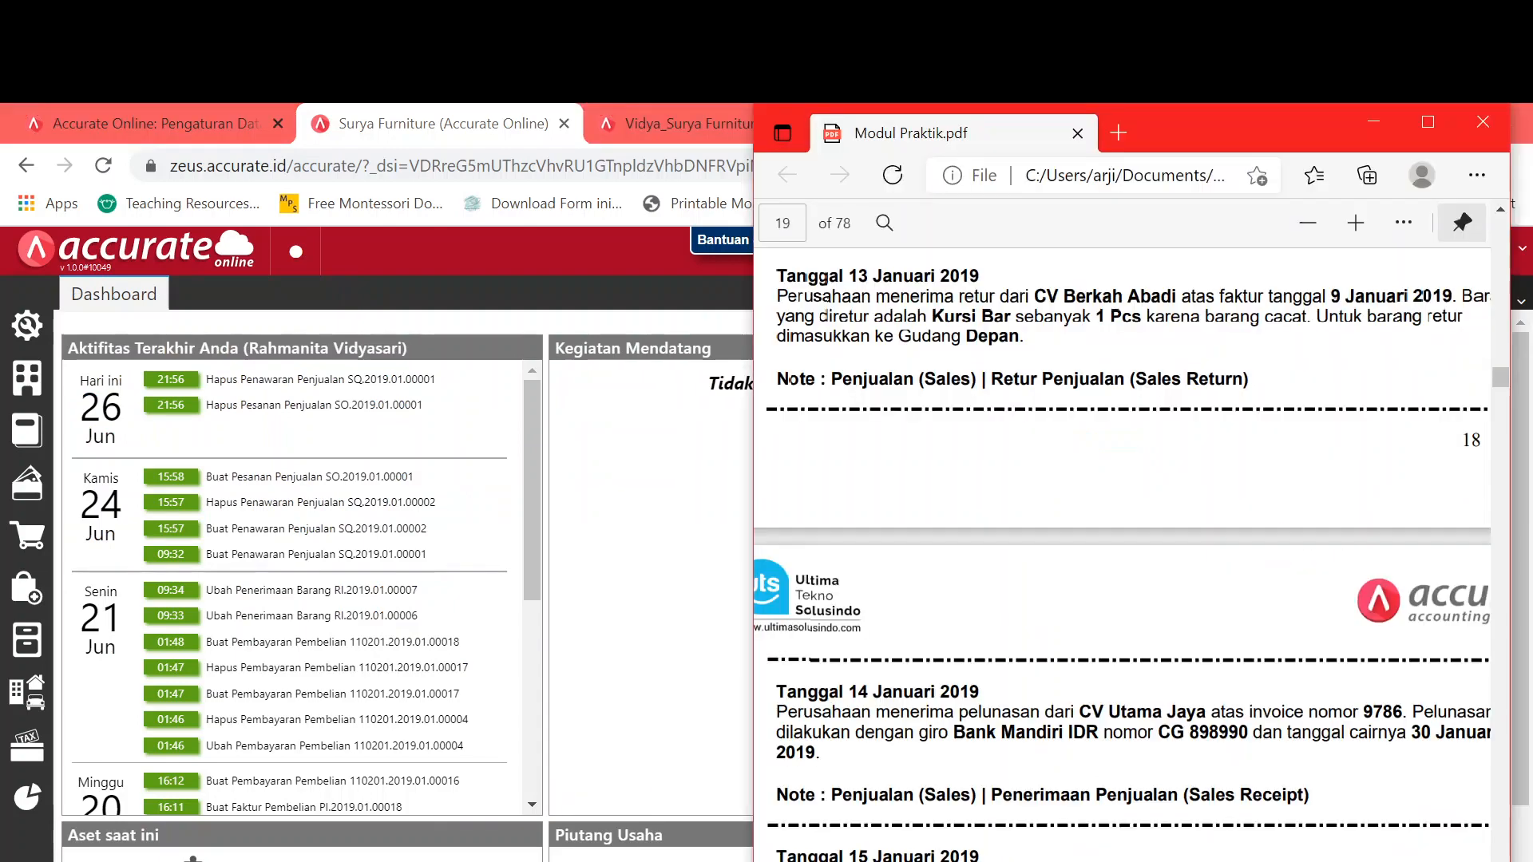
scroll(1112, 459, "down", 5)
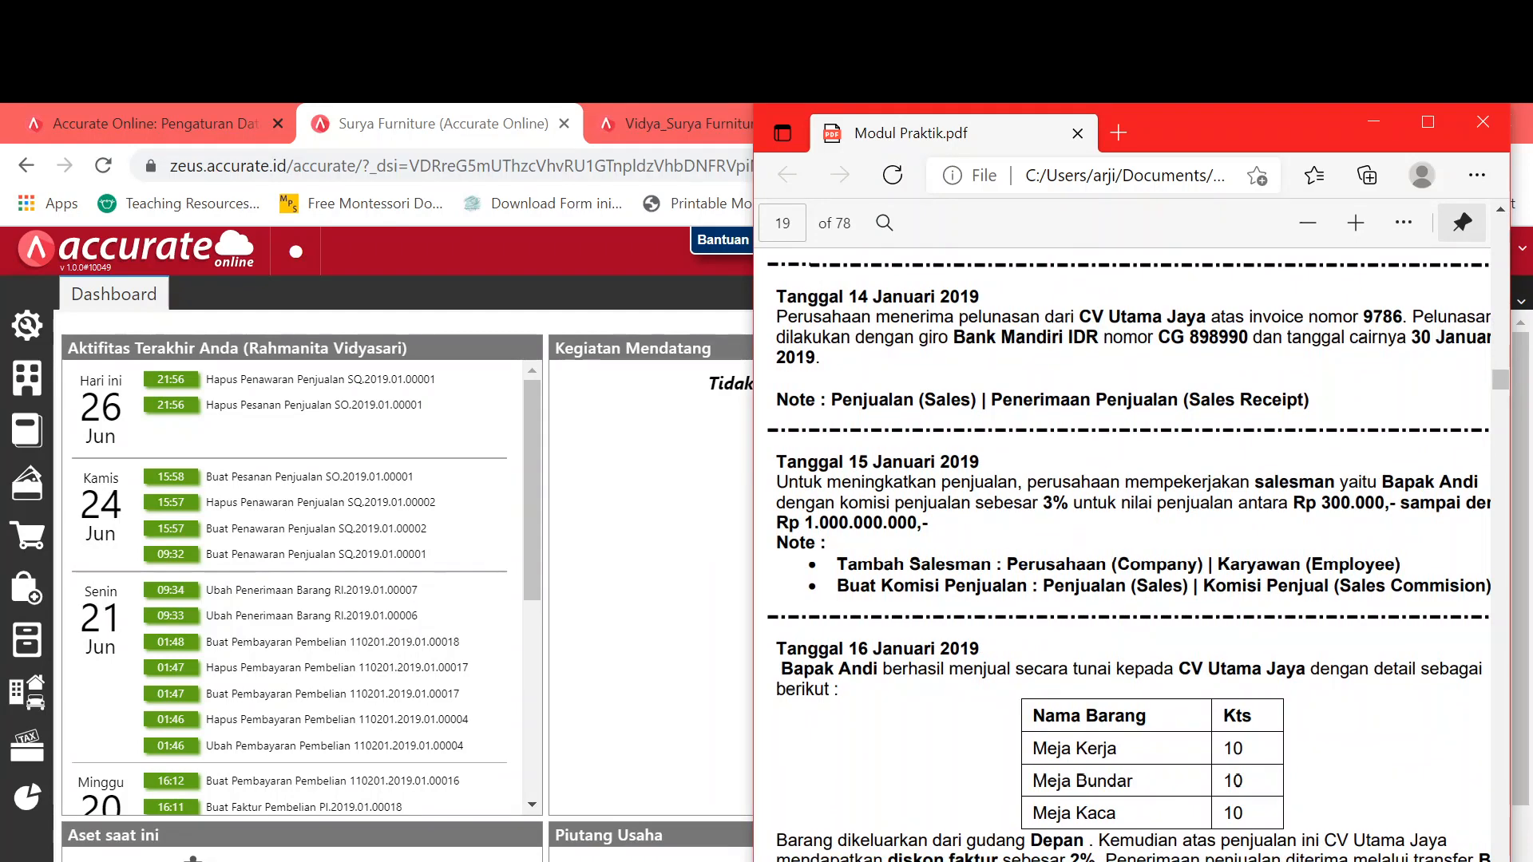
scroll(1269, 714, "right", 1)
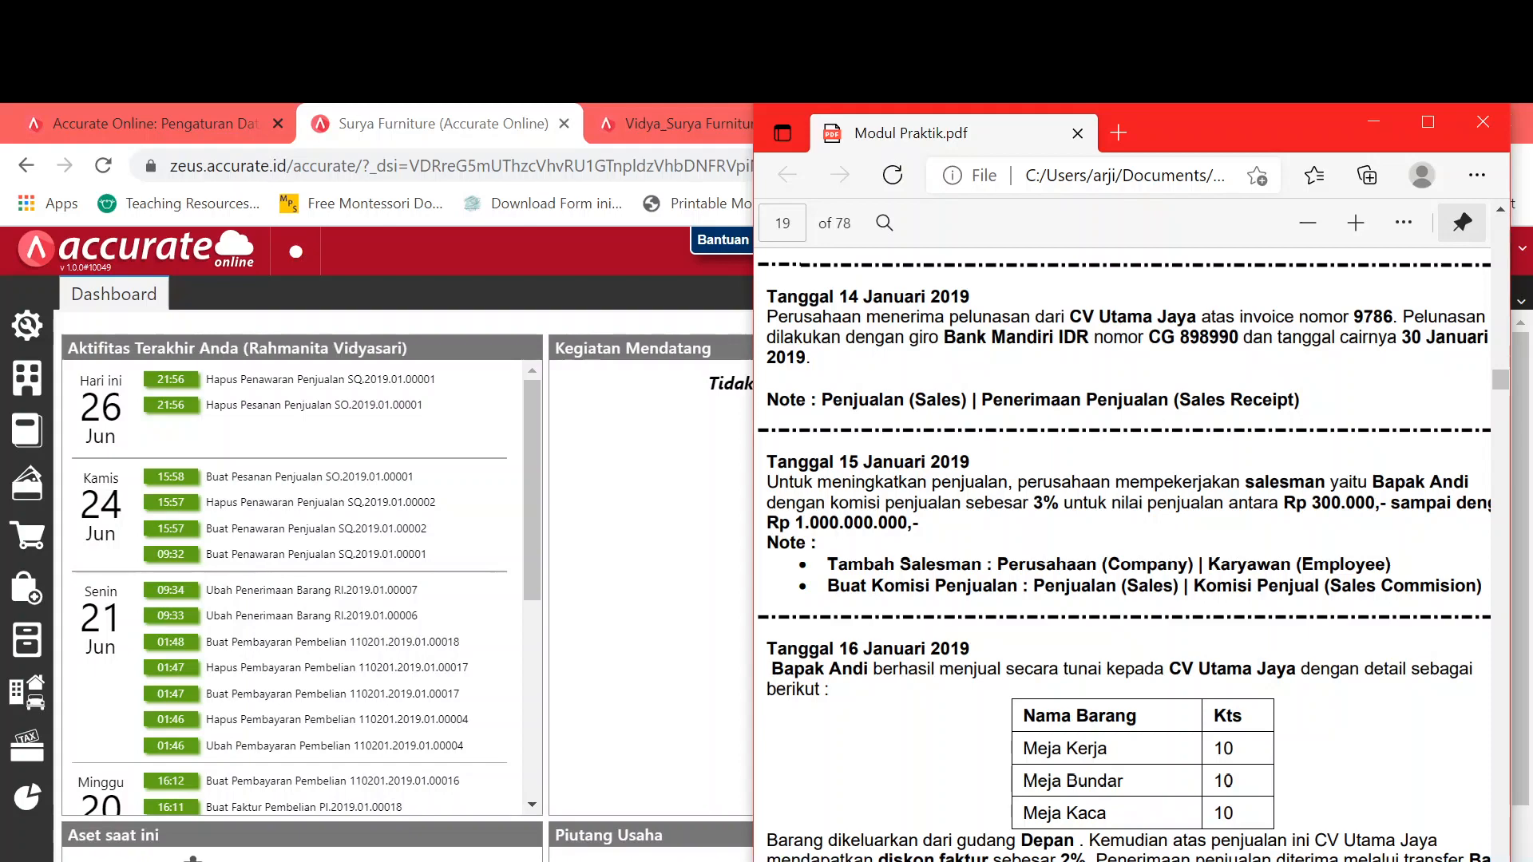
left_click(27, 538)
left_click(27, 538)
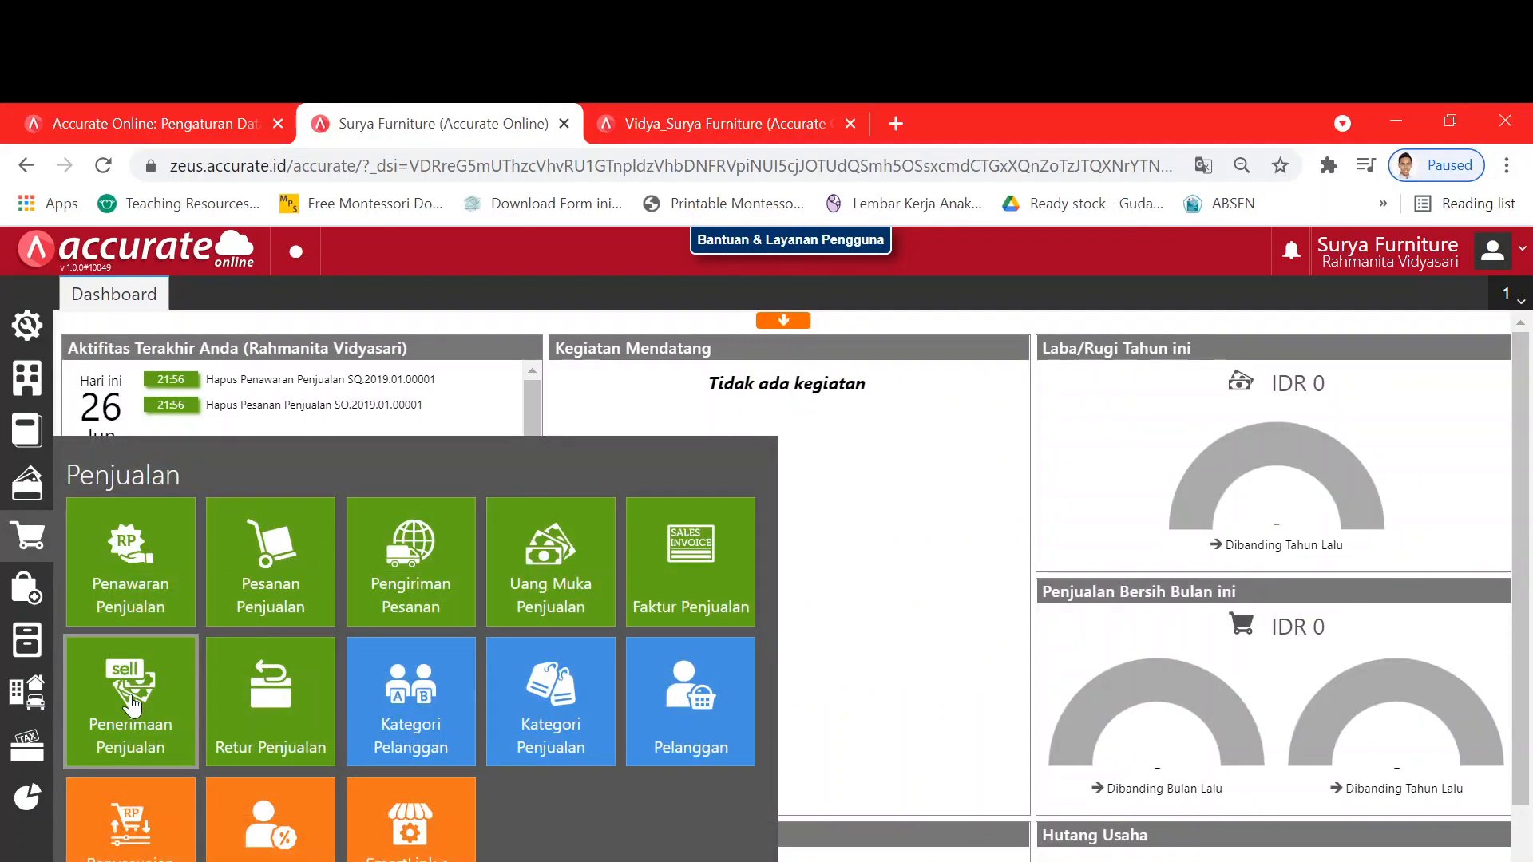
left_click(154, 685)
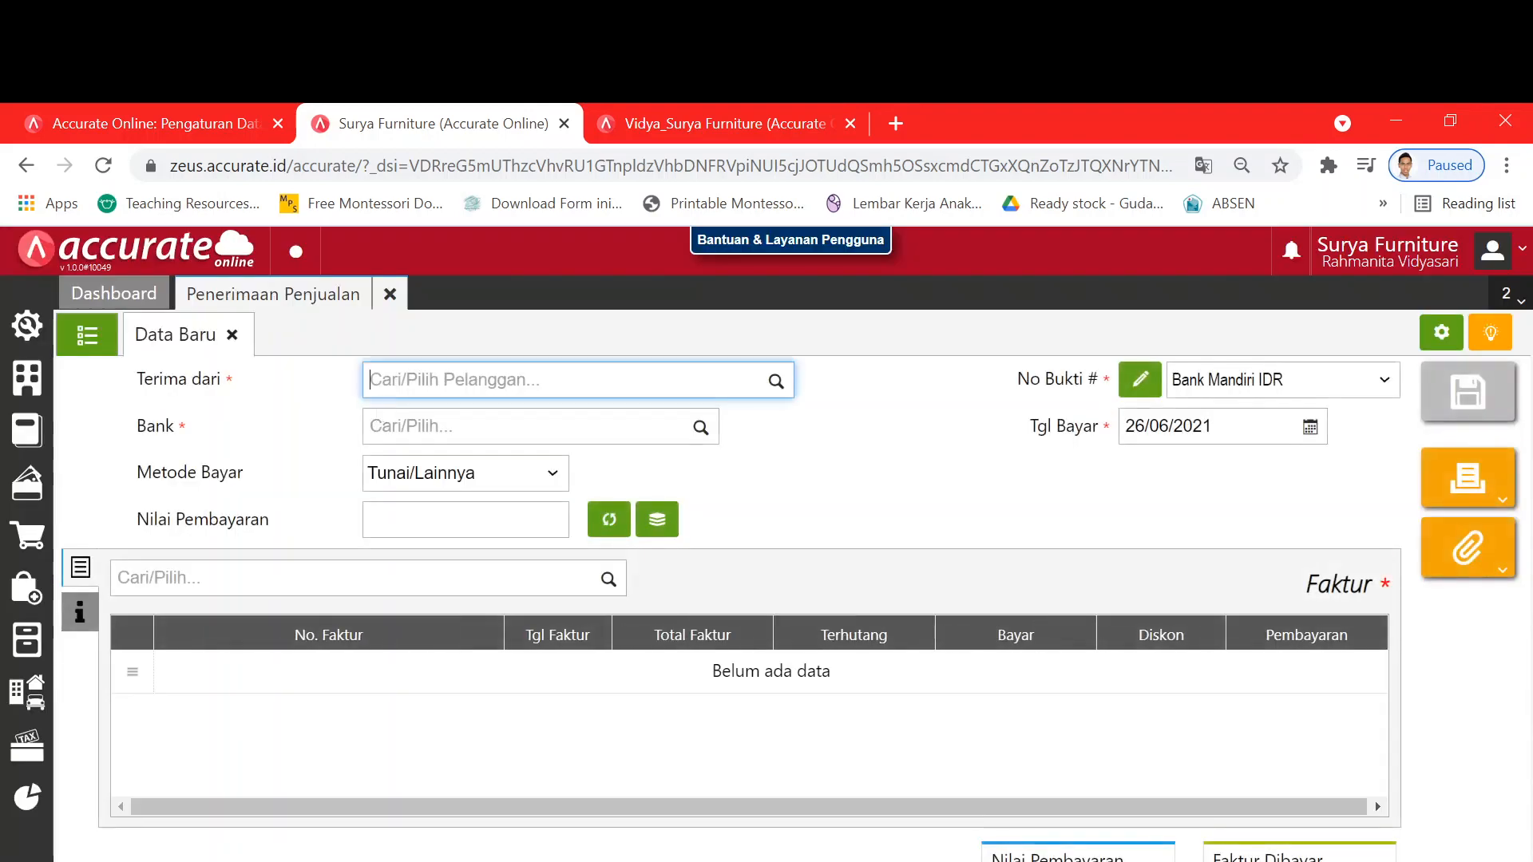
left_click(1450, 120)
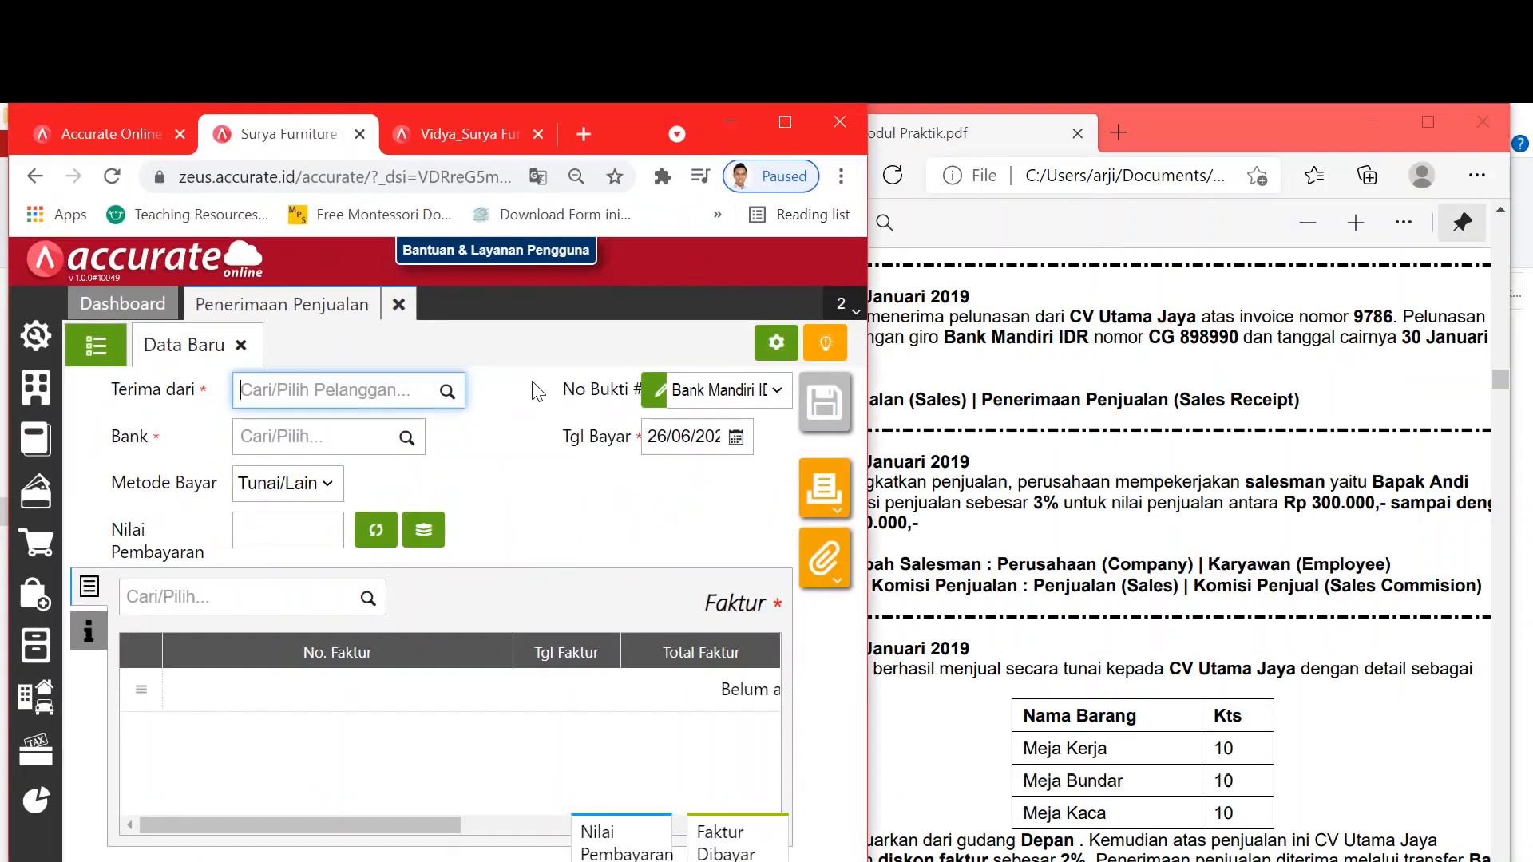
Step: Set CV Utama Jaya as the customer the sales receipt is received from
type("utaa")
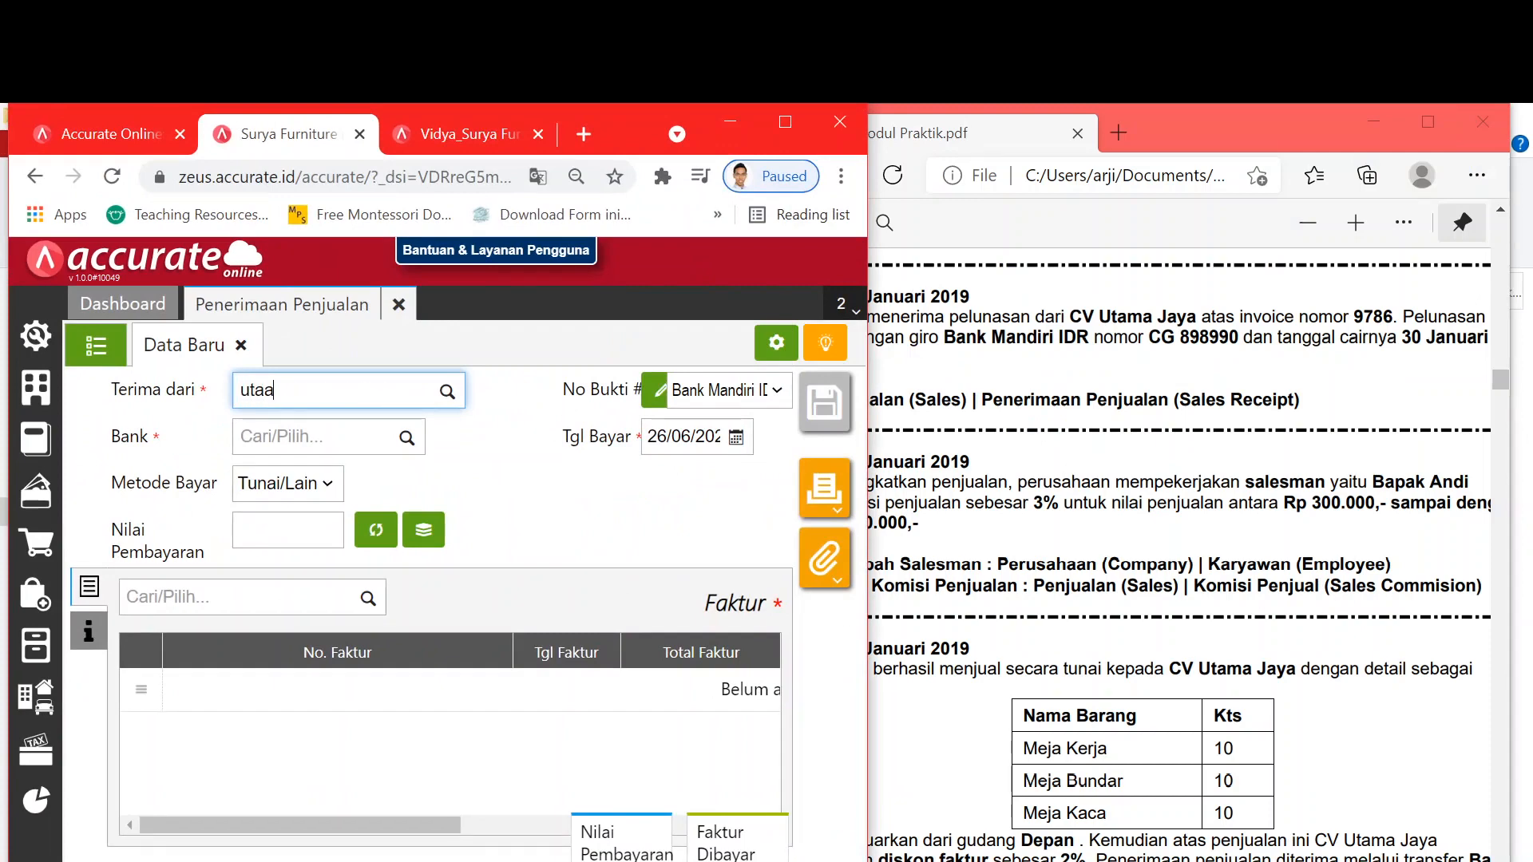
left_click(1118, 559)
scroll(1118, 559, "left", 2)
left_click(336, 391)
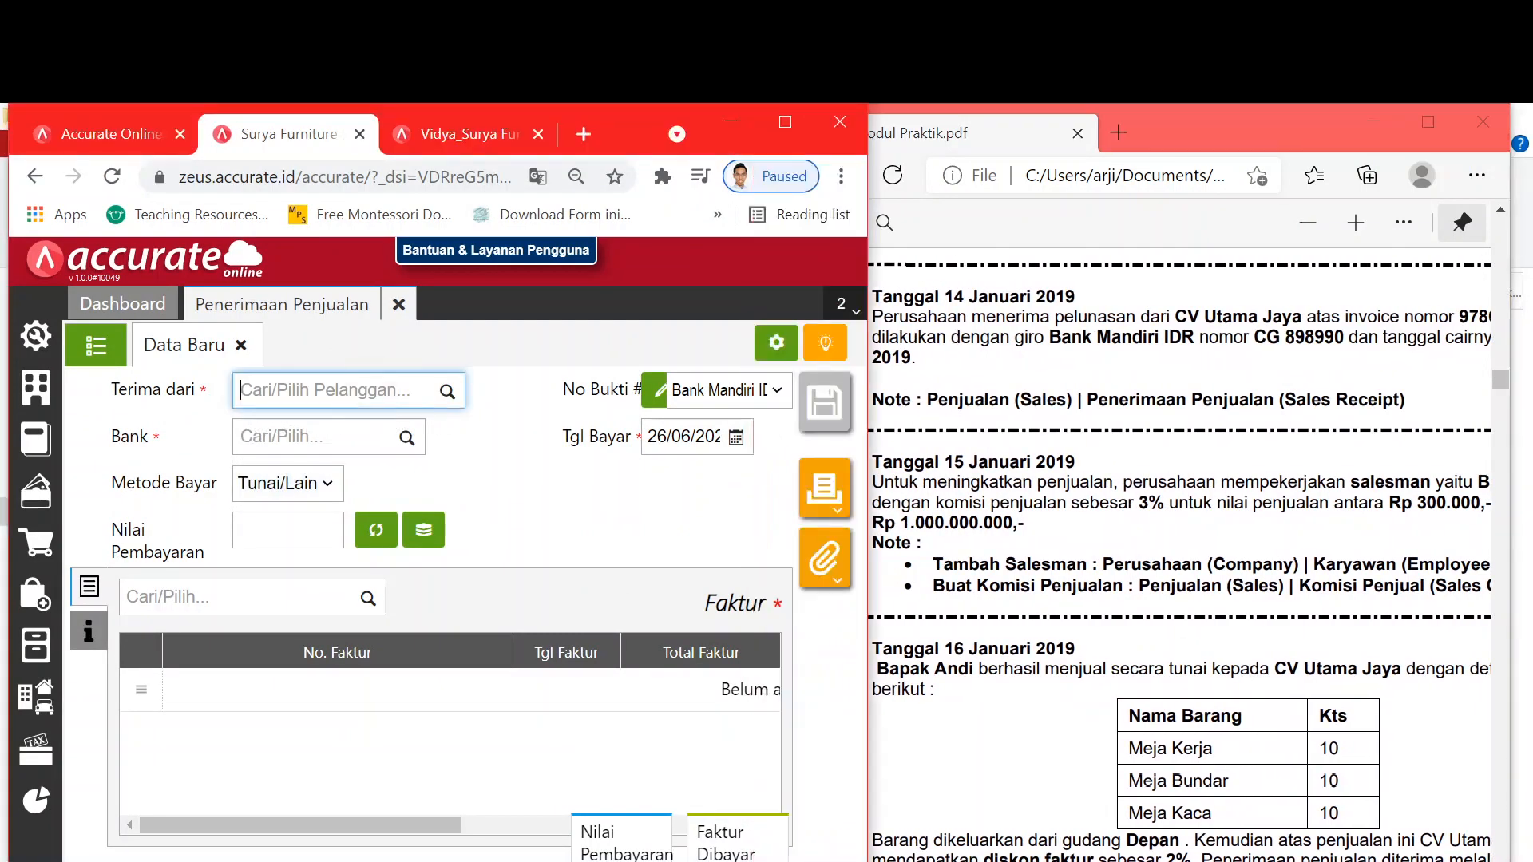
type("utama")
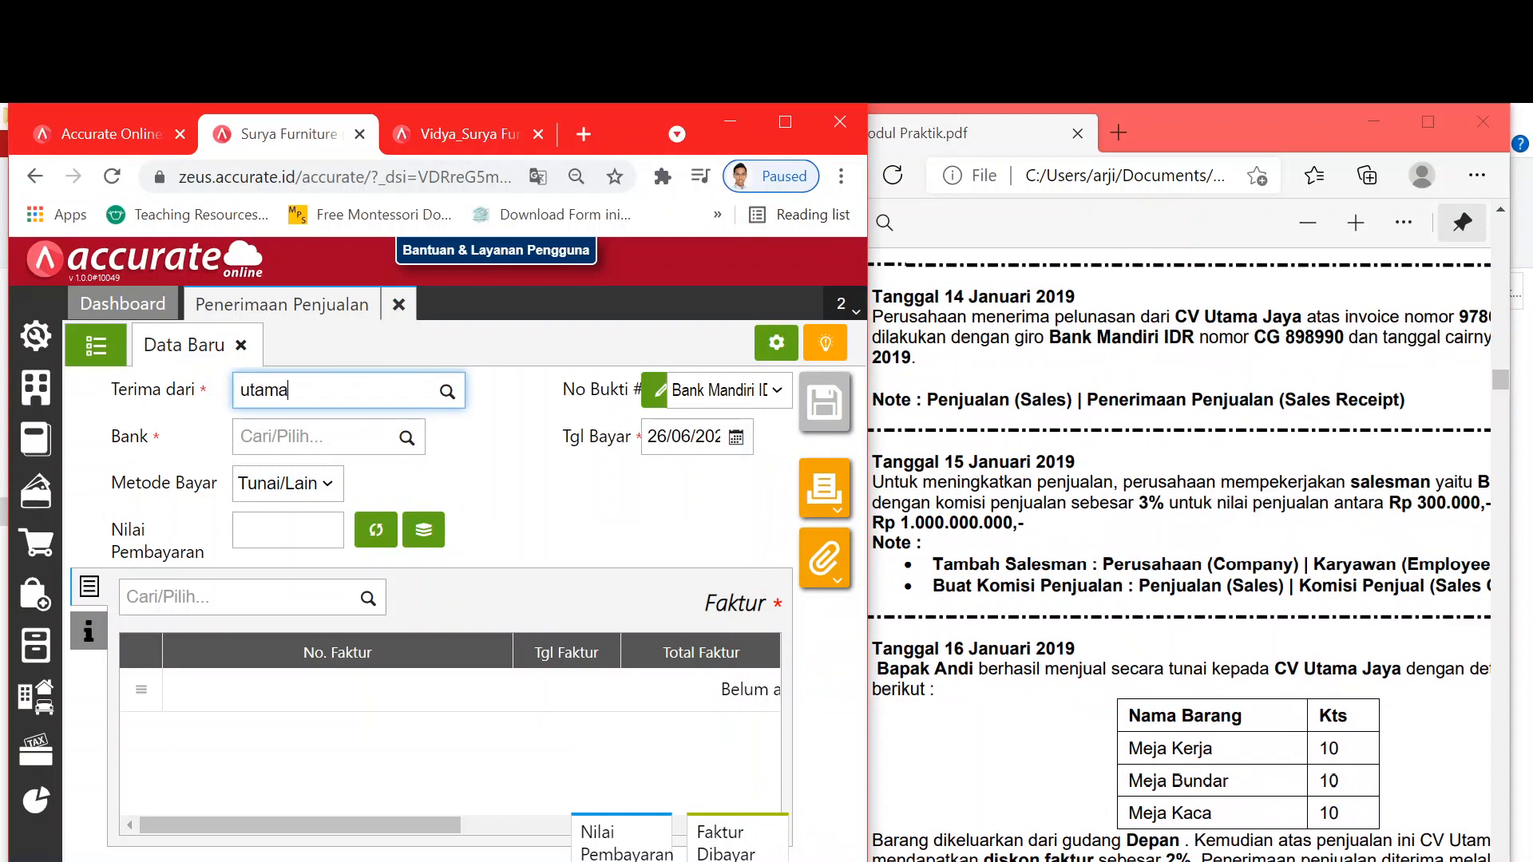
left_click(276, 435)
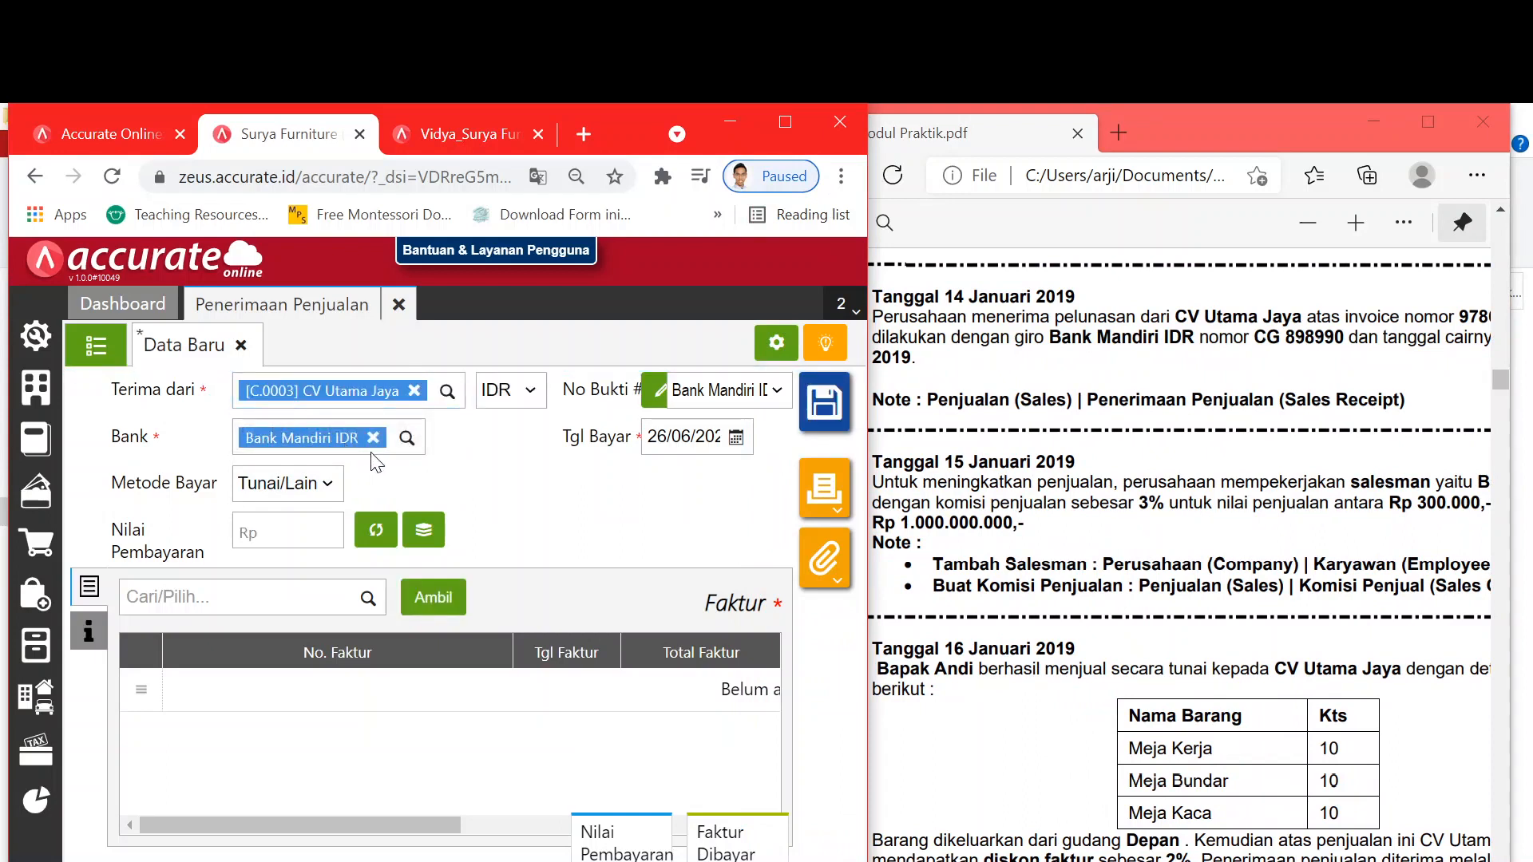
Step: Set the receipt's payment method to Cek/Giro with the number CG 898990
left_click(329, 485)
left_click(315, 549)
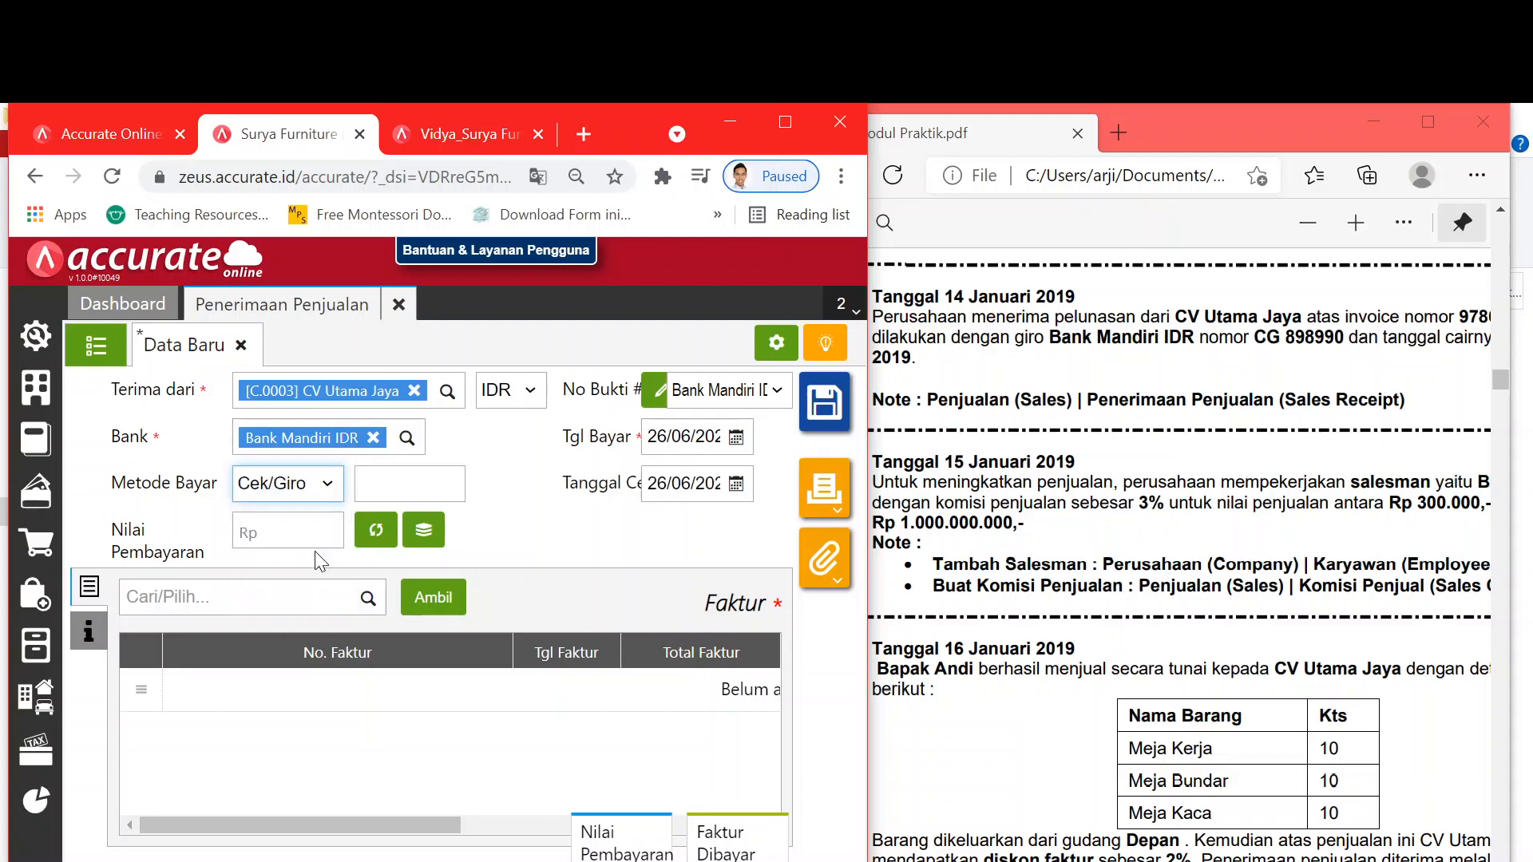
left_click(447, 485)
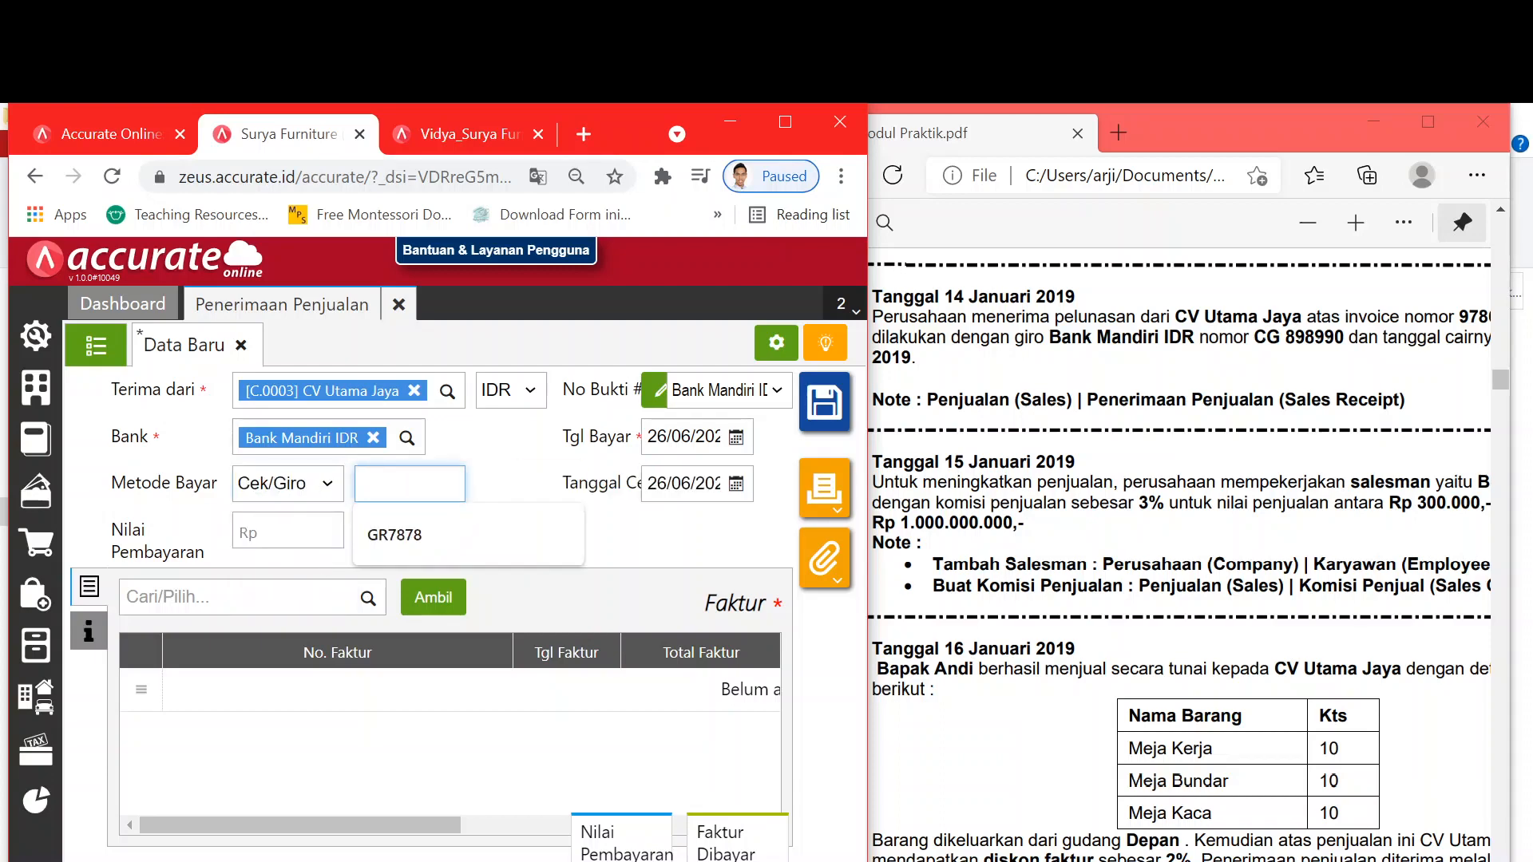
type("CG")
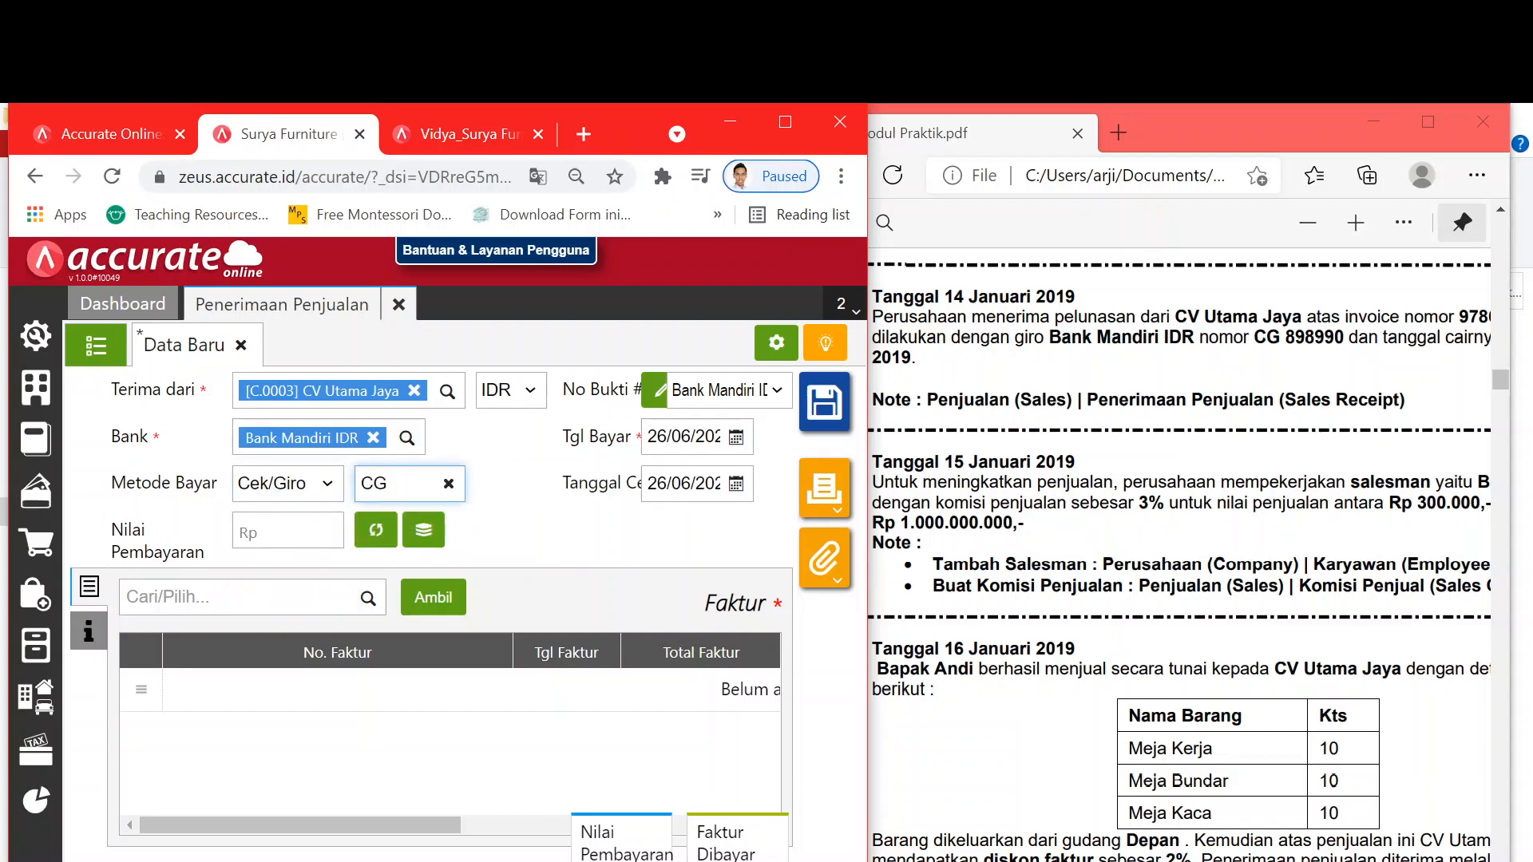
type(" 898990")
Step: Set the payment date to 14/01/2019 and the giro date to 30/01/2019, checking the clearing date in Modul Praktik.pdf
key("Tab")
type("14")
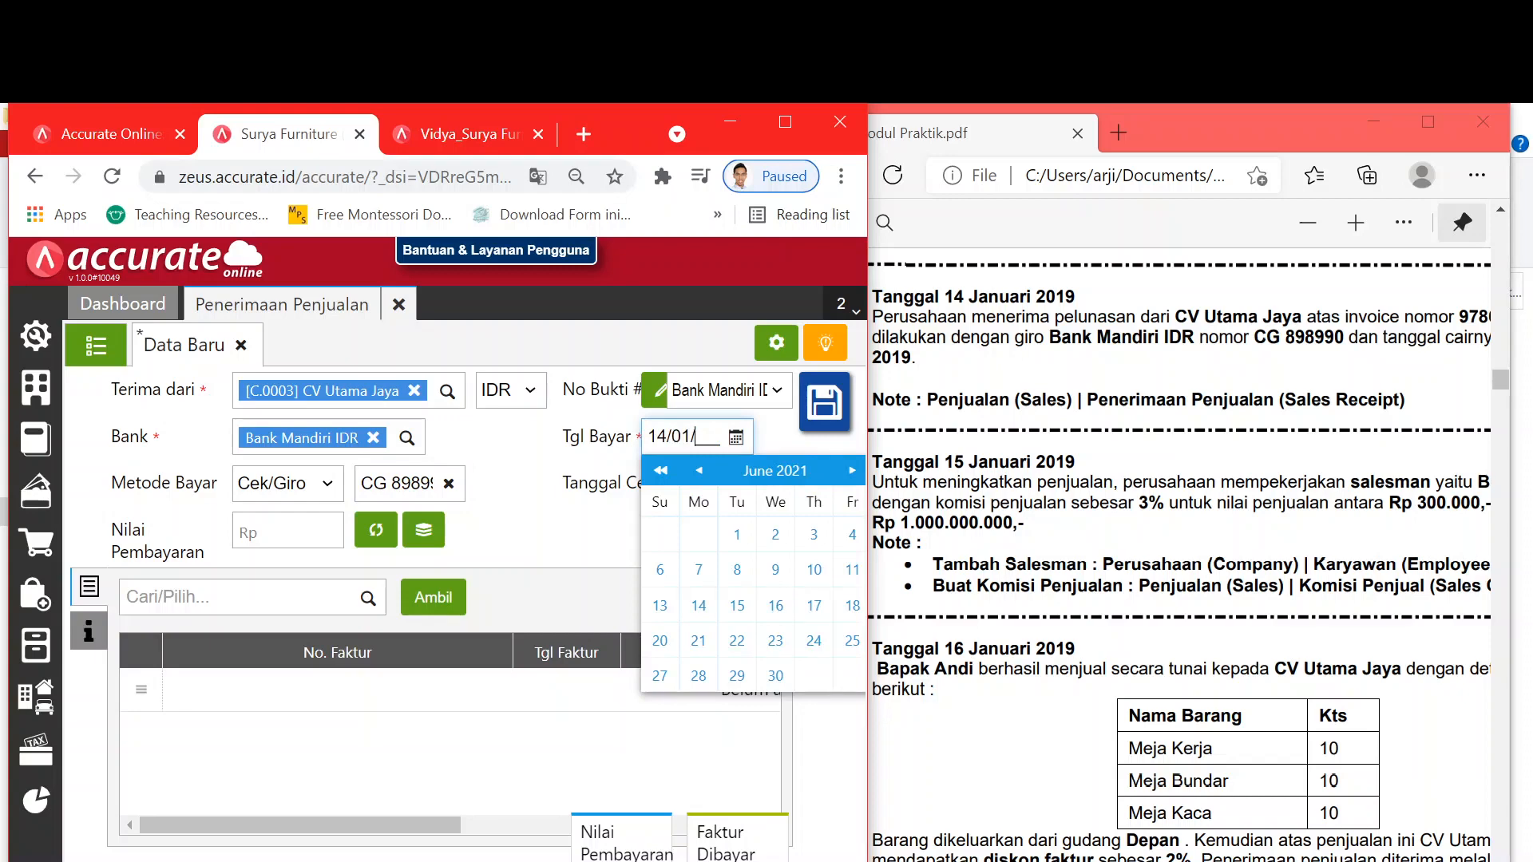
key("Tab")
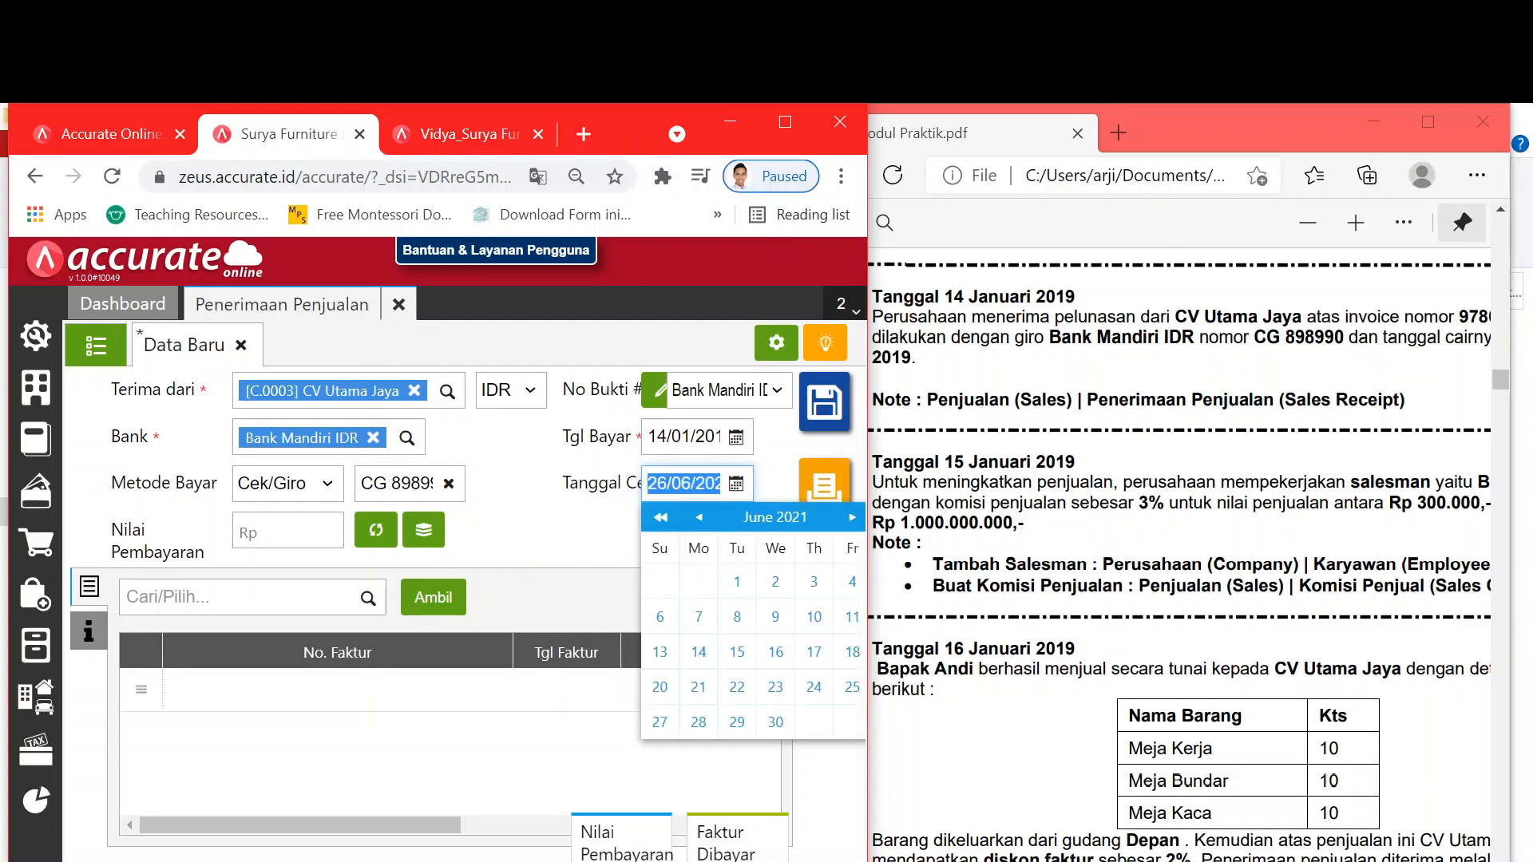
key("alt+Tab")
scroll(1142, 551, "right", 1)
scroll(1141, 550, "left", 1)
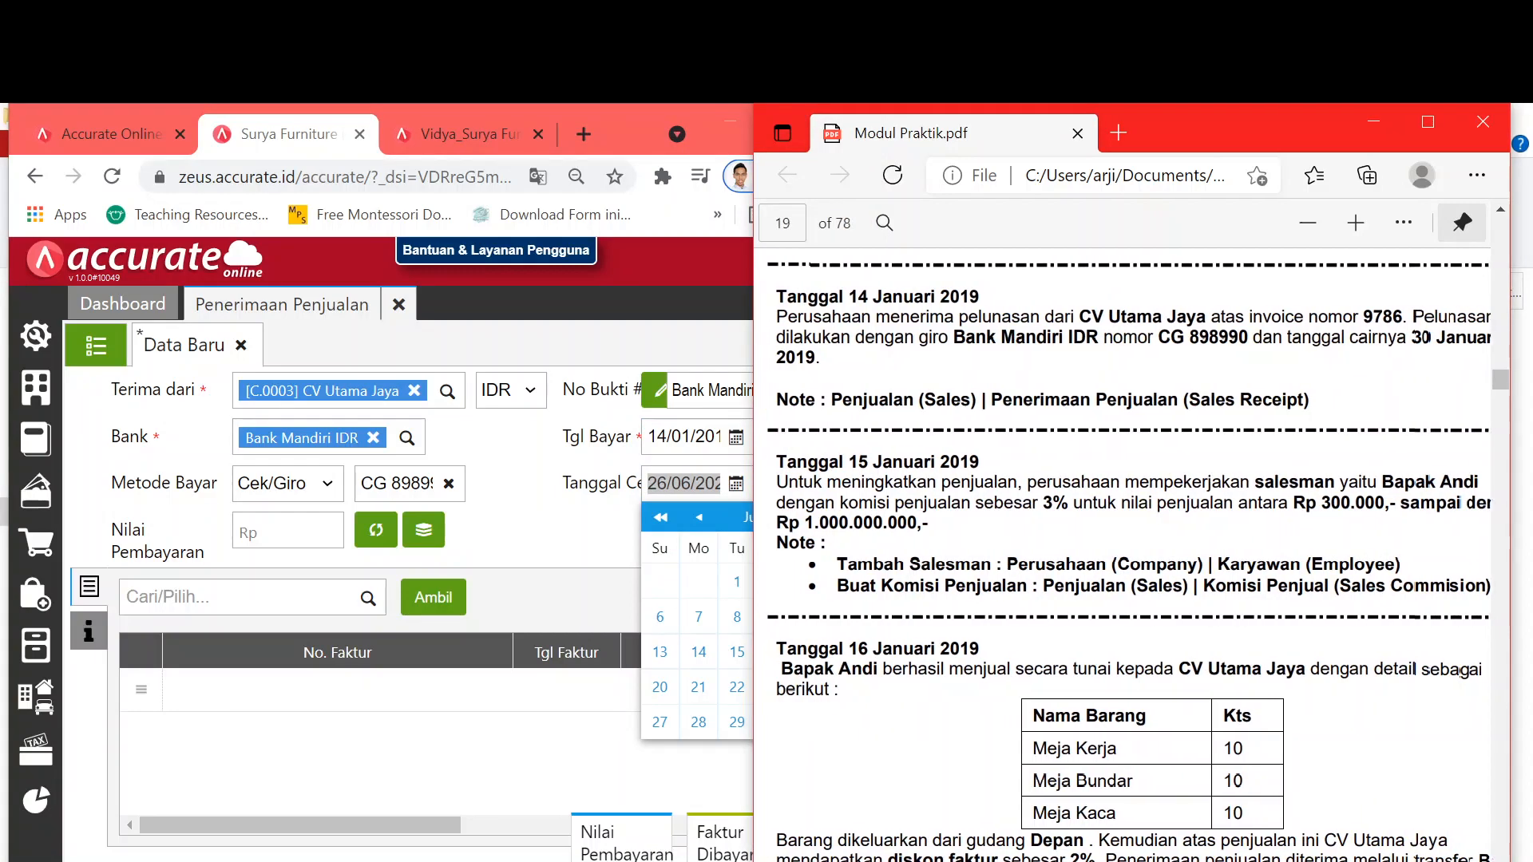
key("alt+Tab")
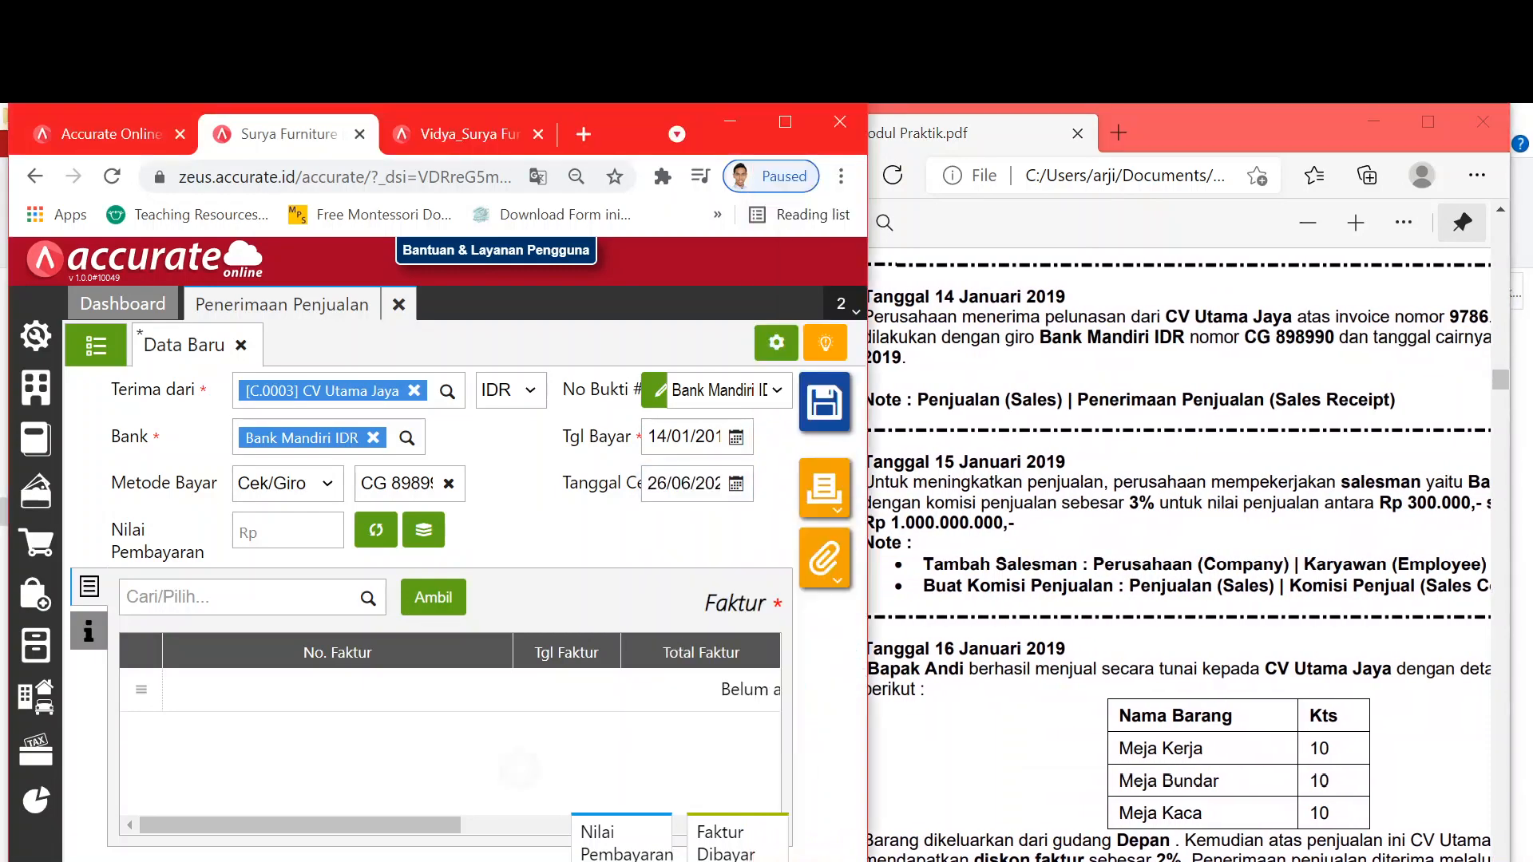
type("30")
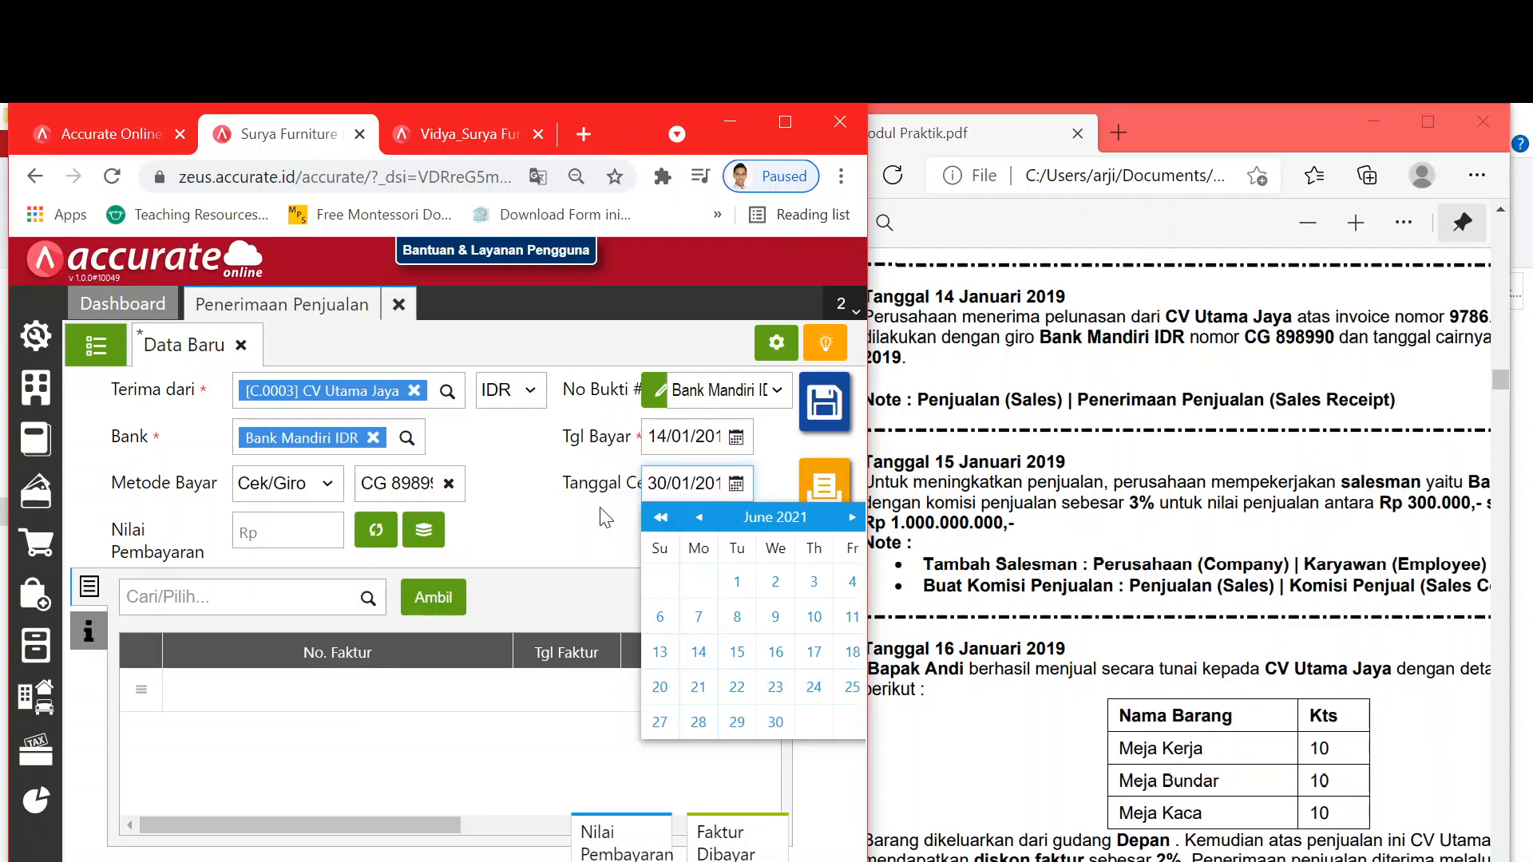
left_click(572, 555)
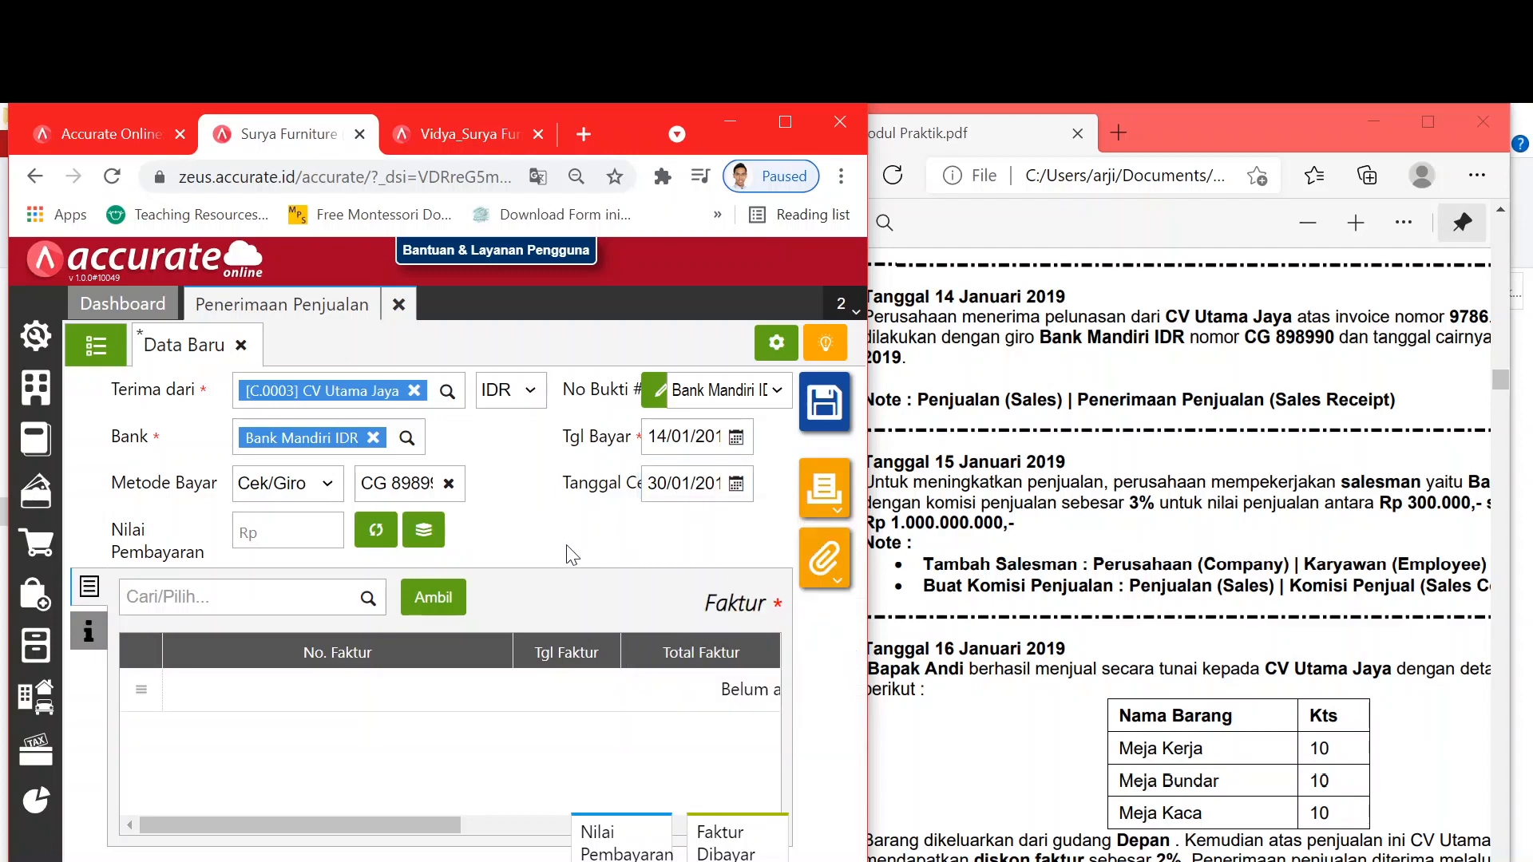
Step: Bring CV Utama Jaya's unpaid invoice 9786 into the sales receipt, checking it against Modul Praktik.pdf
left_click(423, 600)
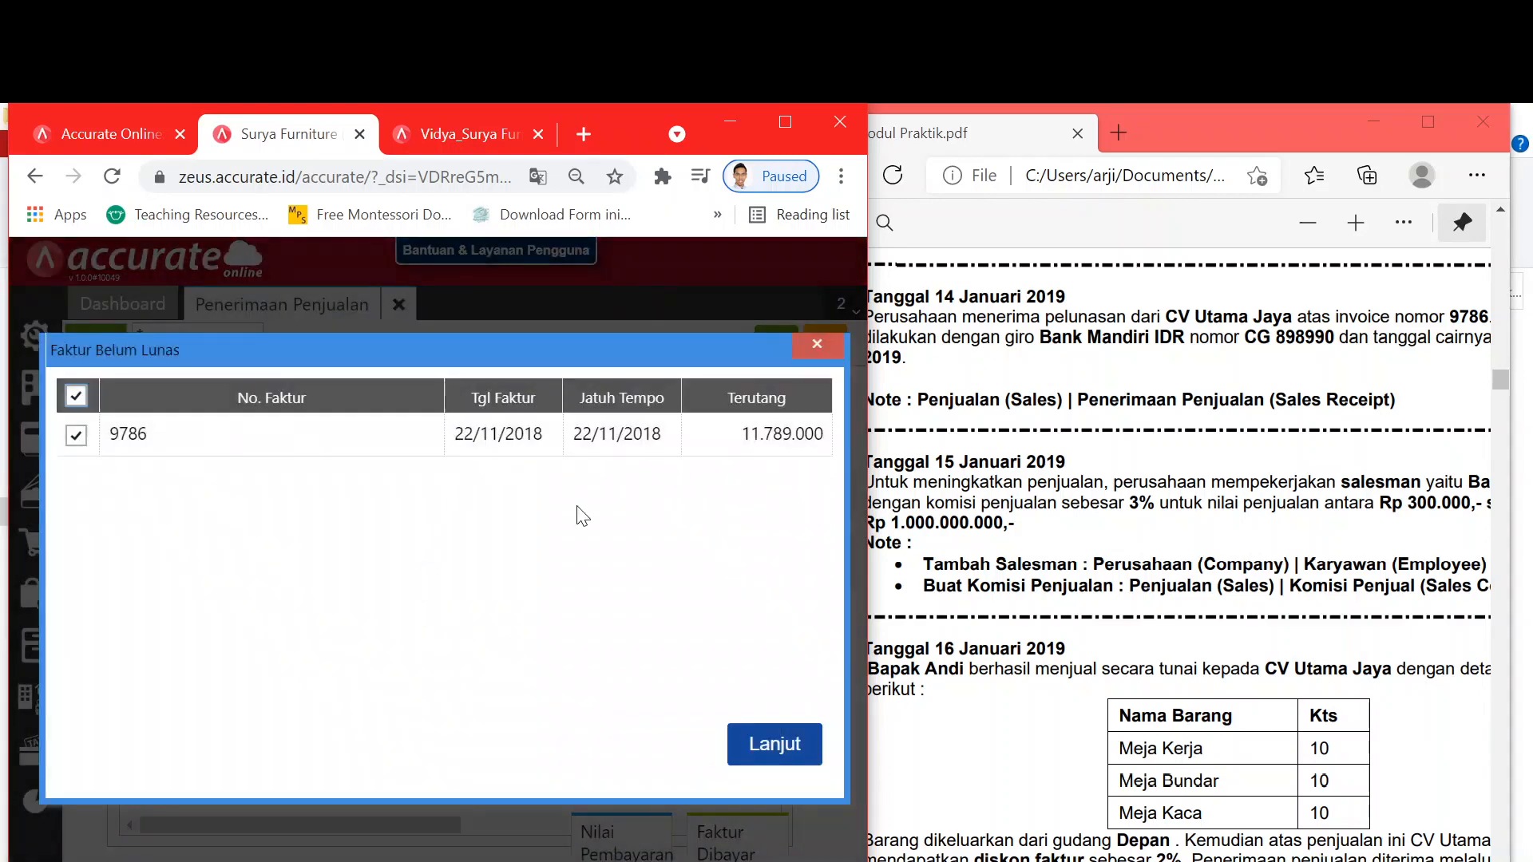
left_click(768, 744)
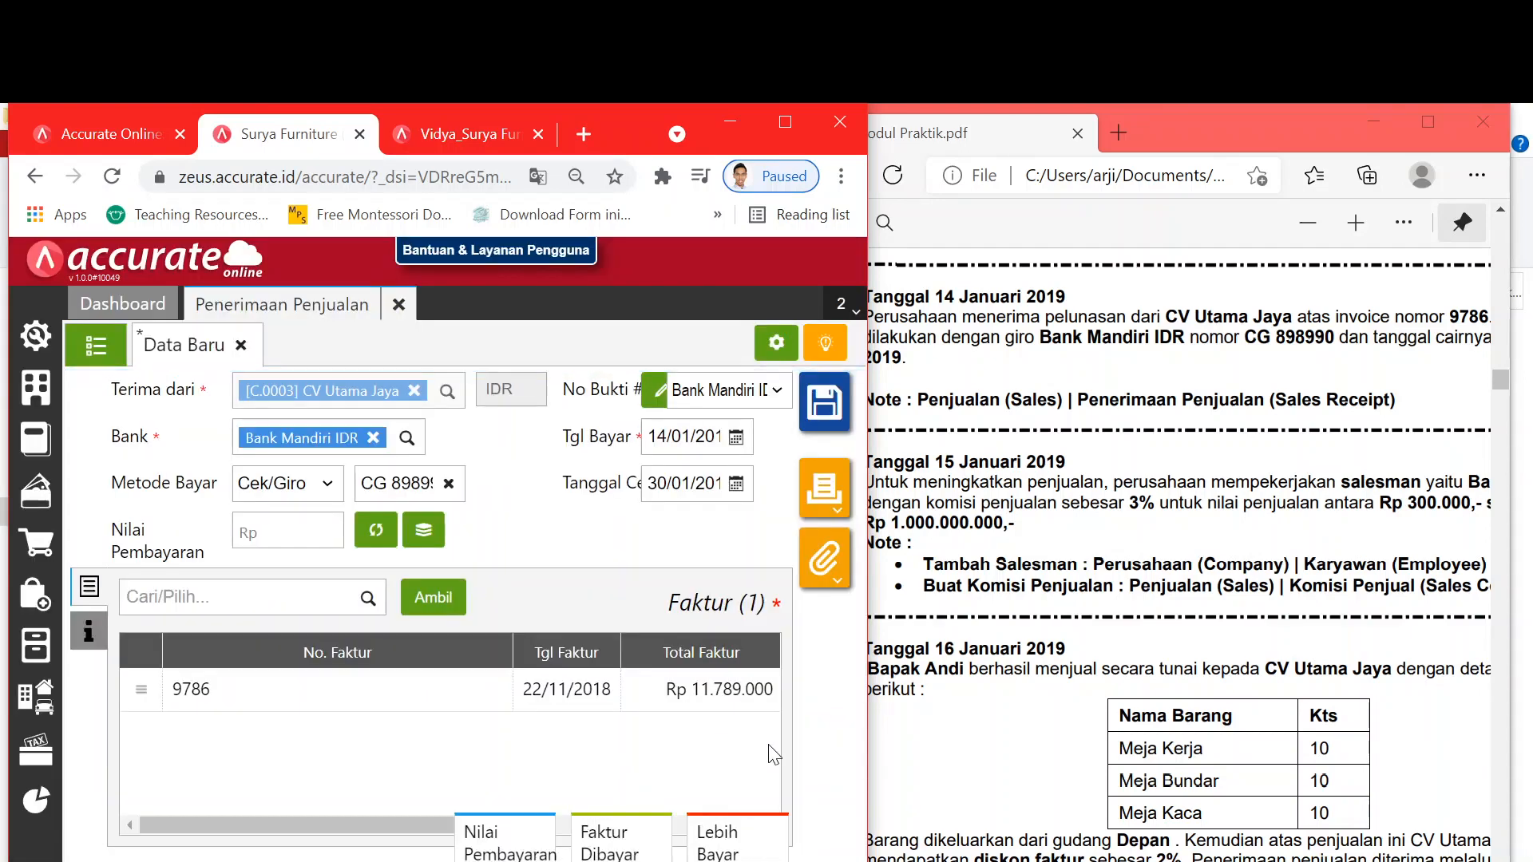
left_click(874, 588)
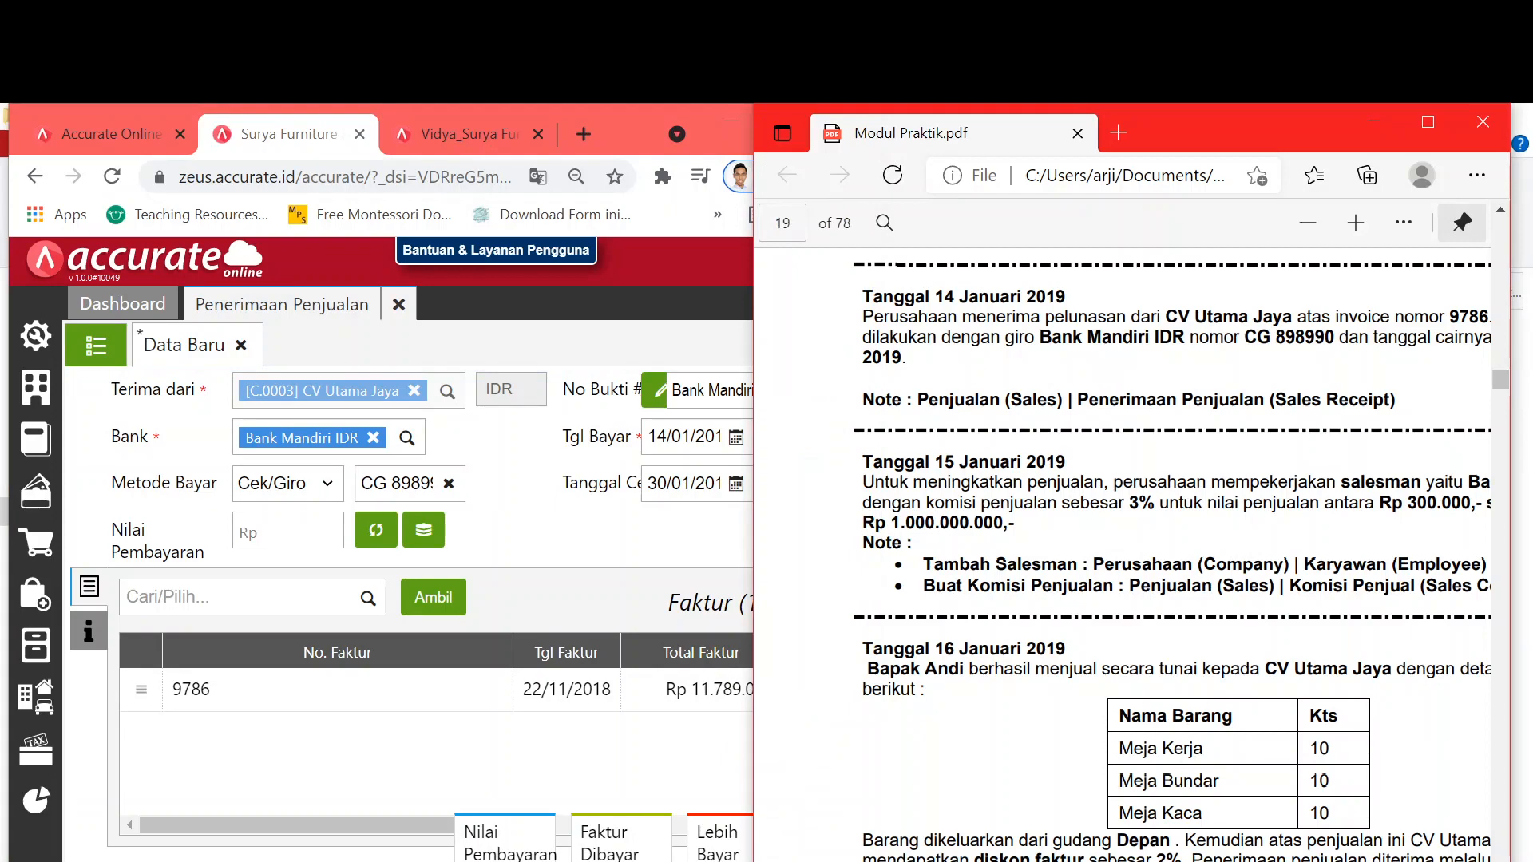
left_click(632, 563)
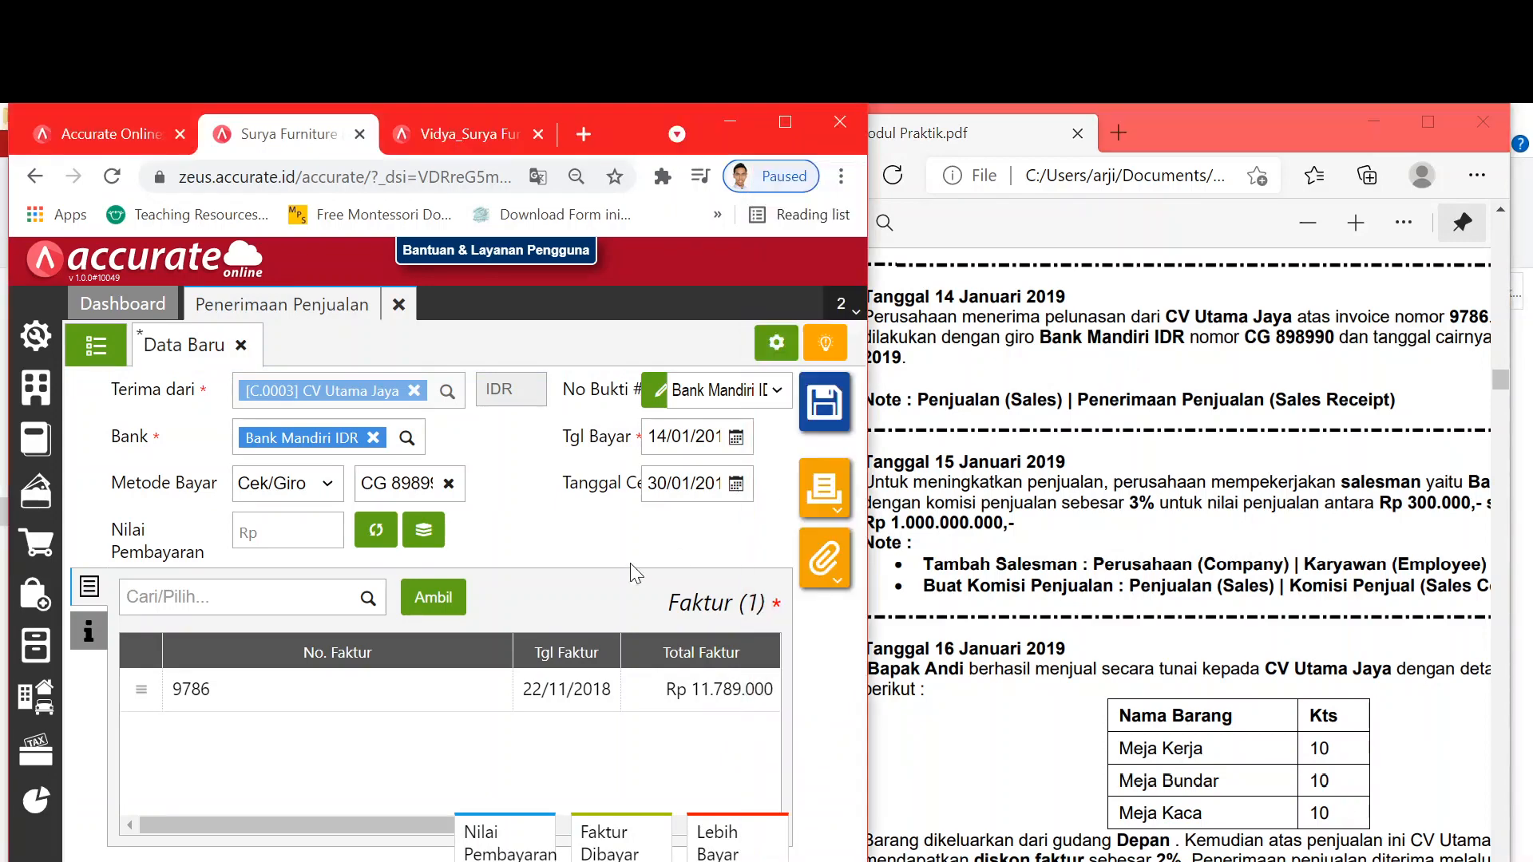
Step: Set the payment amount to the invoice's full Rp 11.789.000, save the sales receipt and close its entry form
left_click(369, 533)
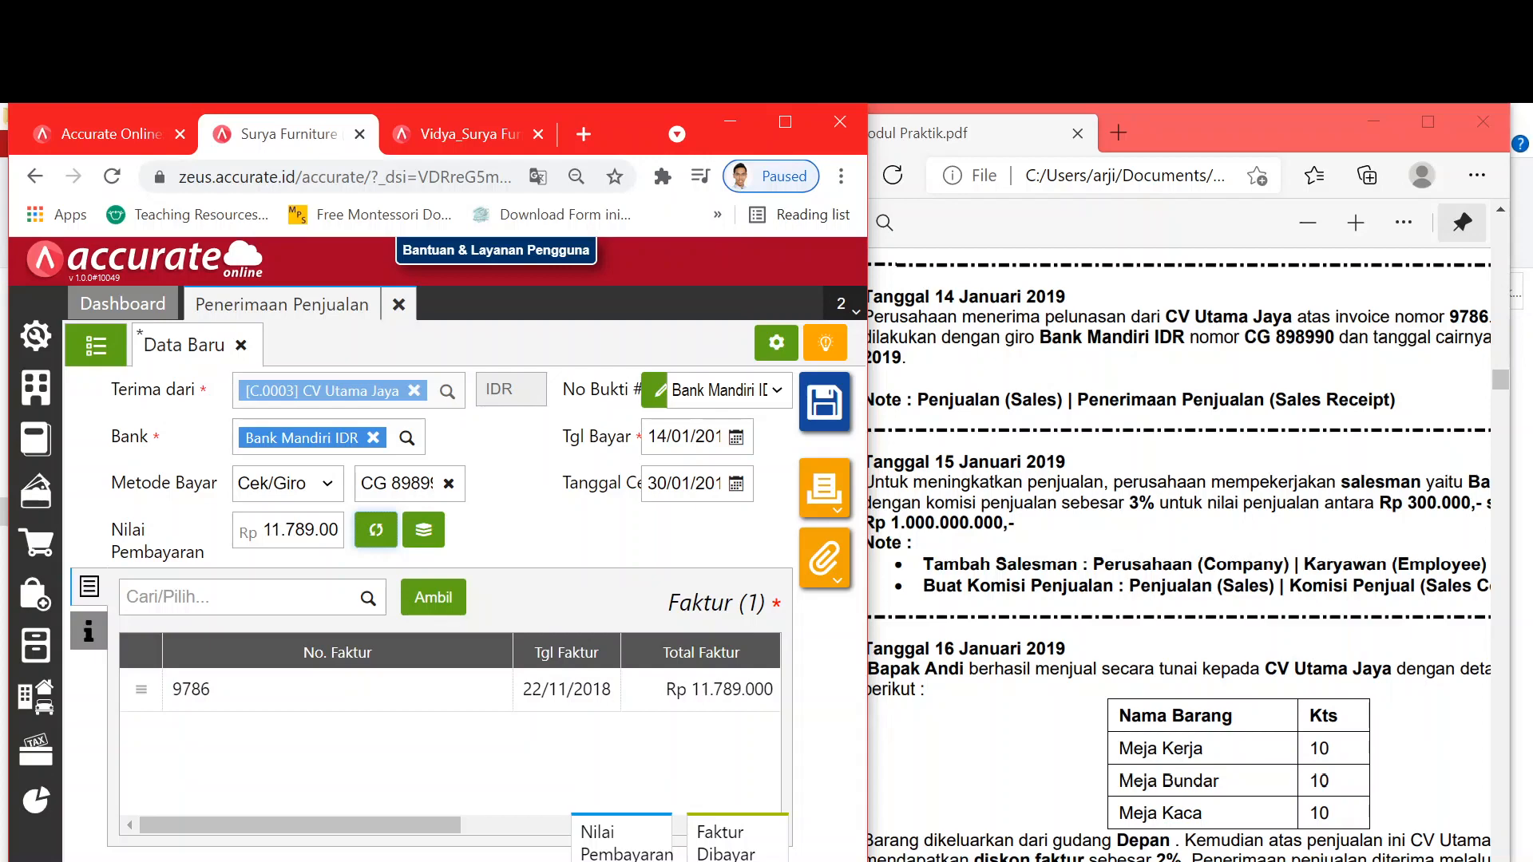
left_click(830, 409)
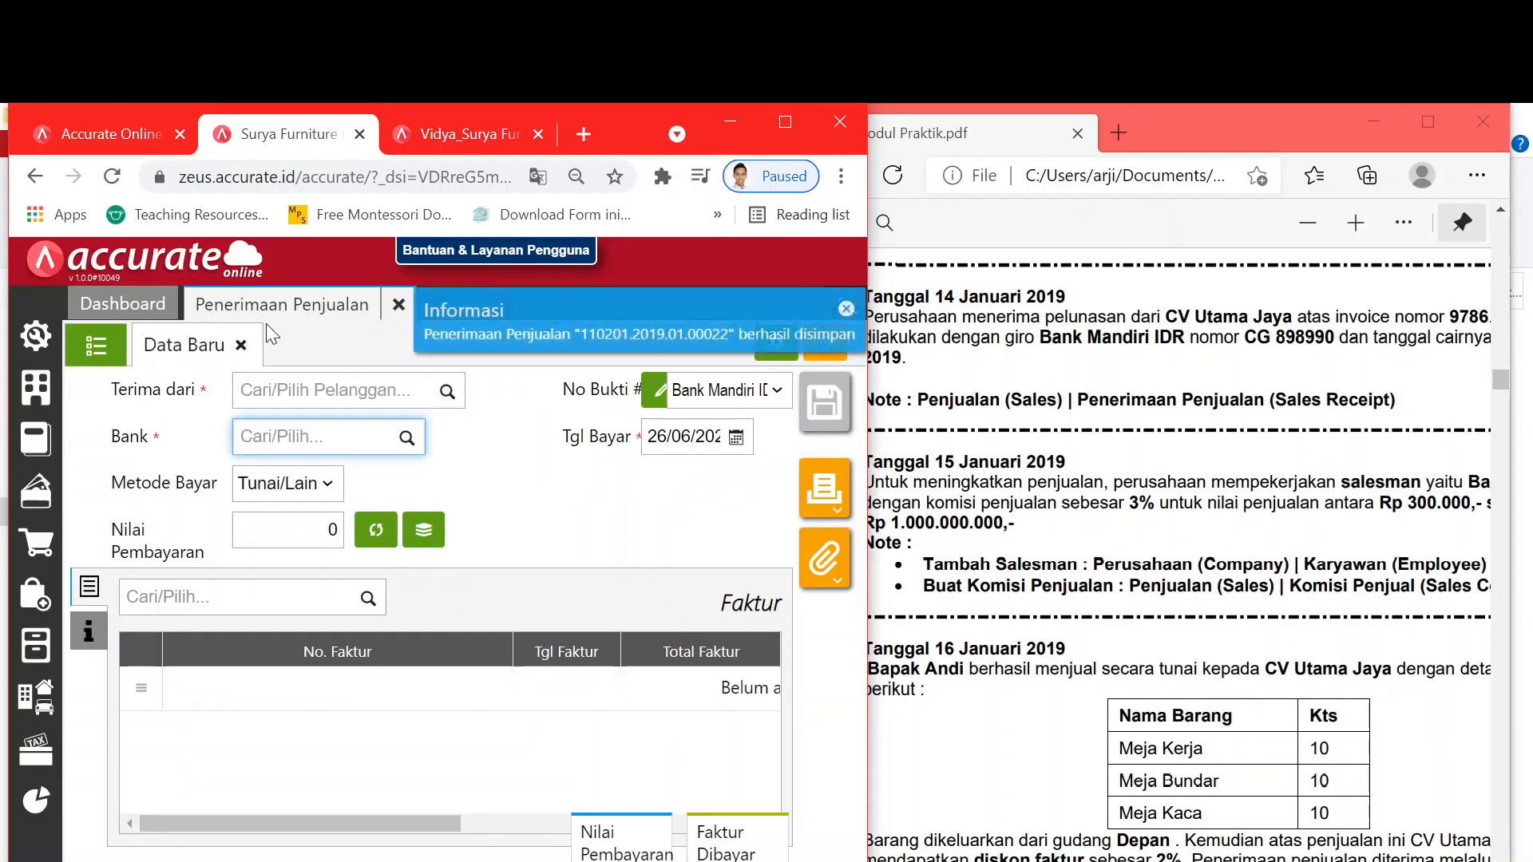
left_click(241, 345)
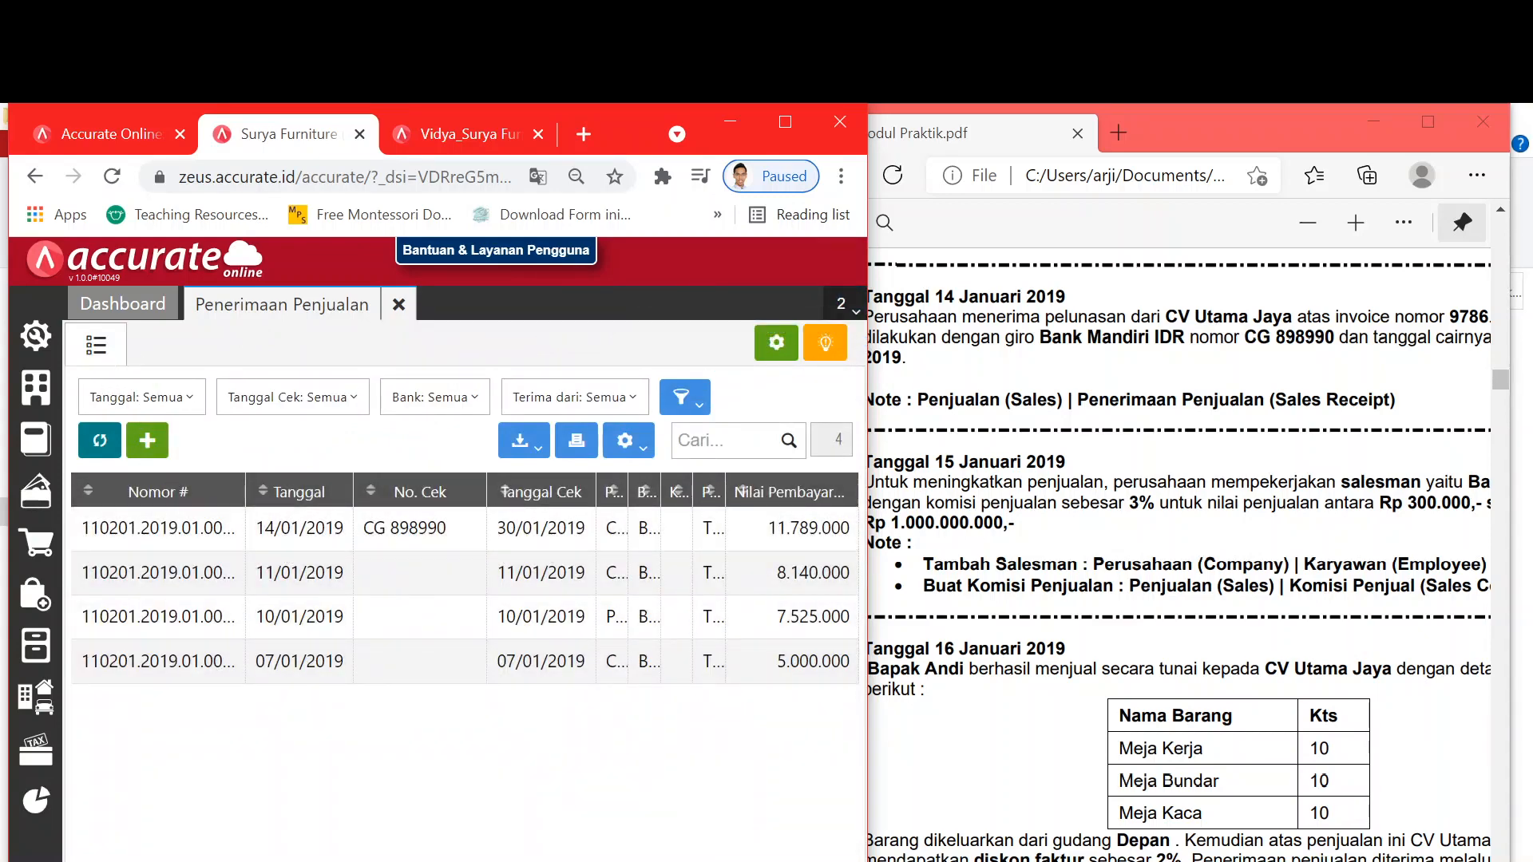
Step: Read the 15 January 2019 task in Modul Praktik.pdf for the new salesman and the sales commission terms
left_click(982, 375)
scroll(1172, 558, "down", 3)
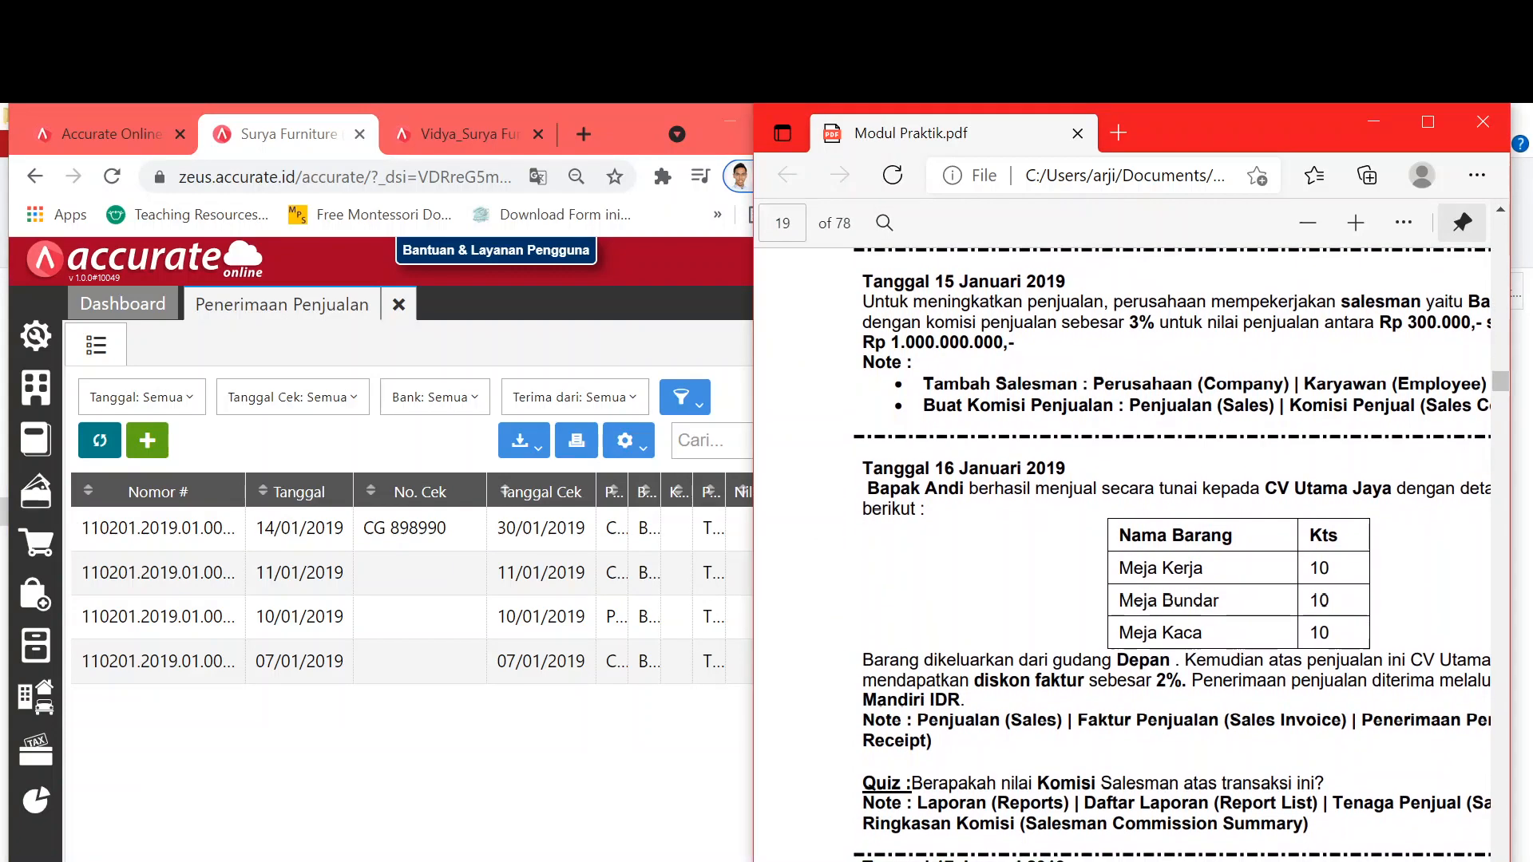
scroll(1161, 554, "right", 2)
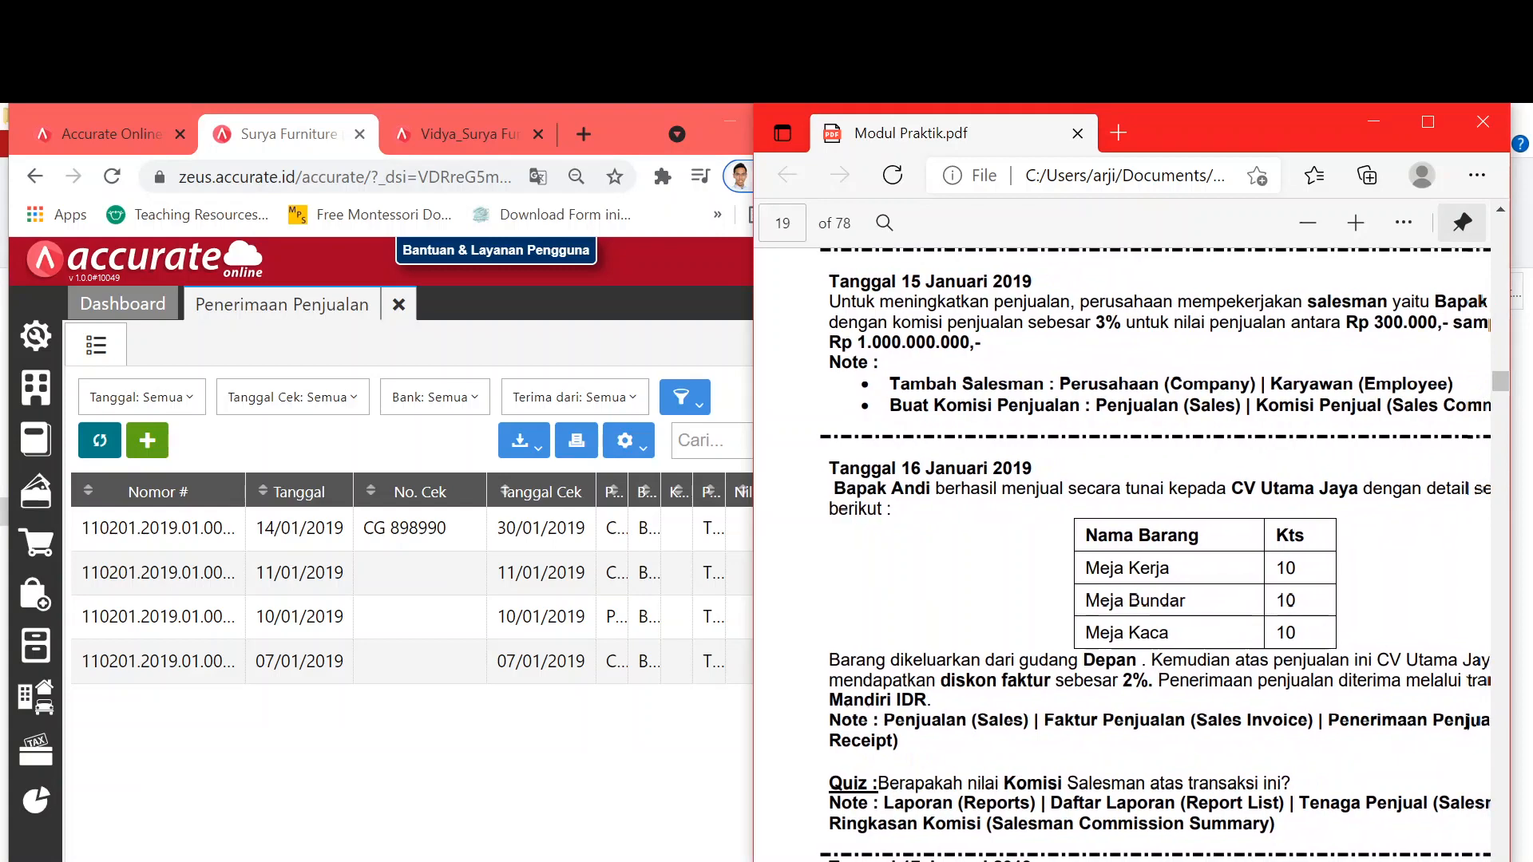
scroll(1162, 554, "right", 4)
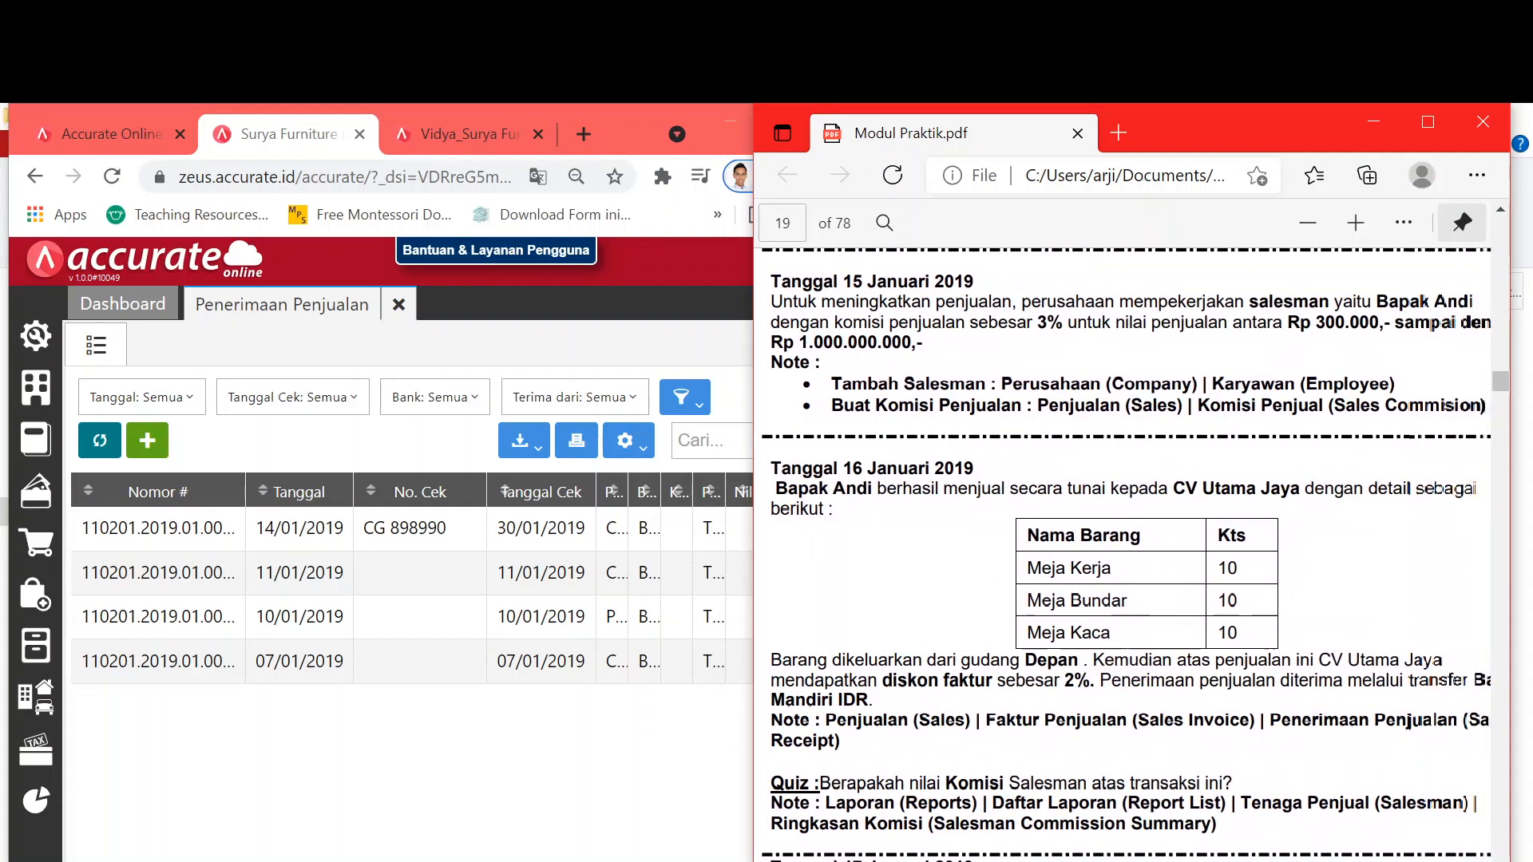
scroll(1161, 554, "left", 3)
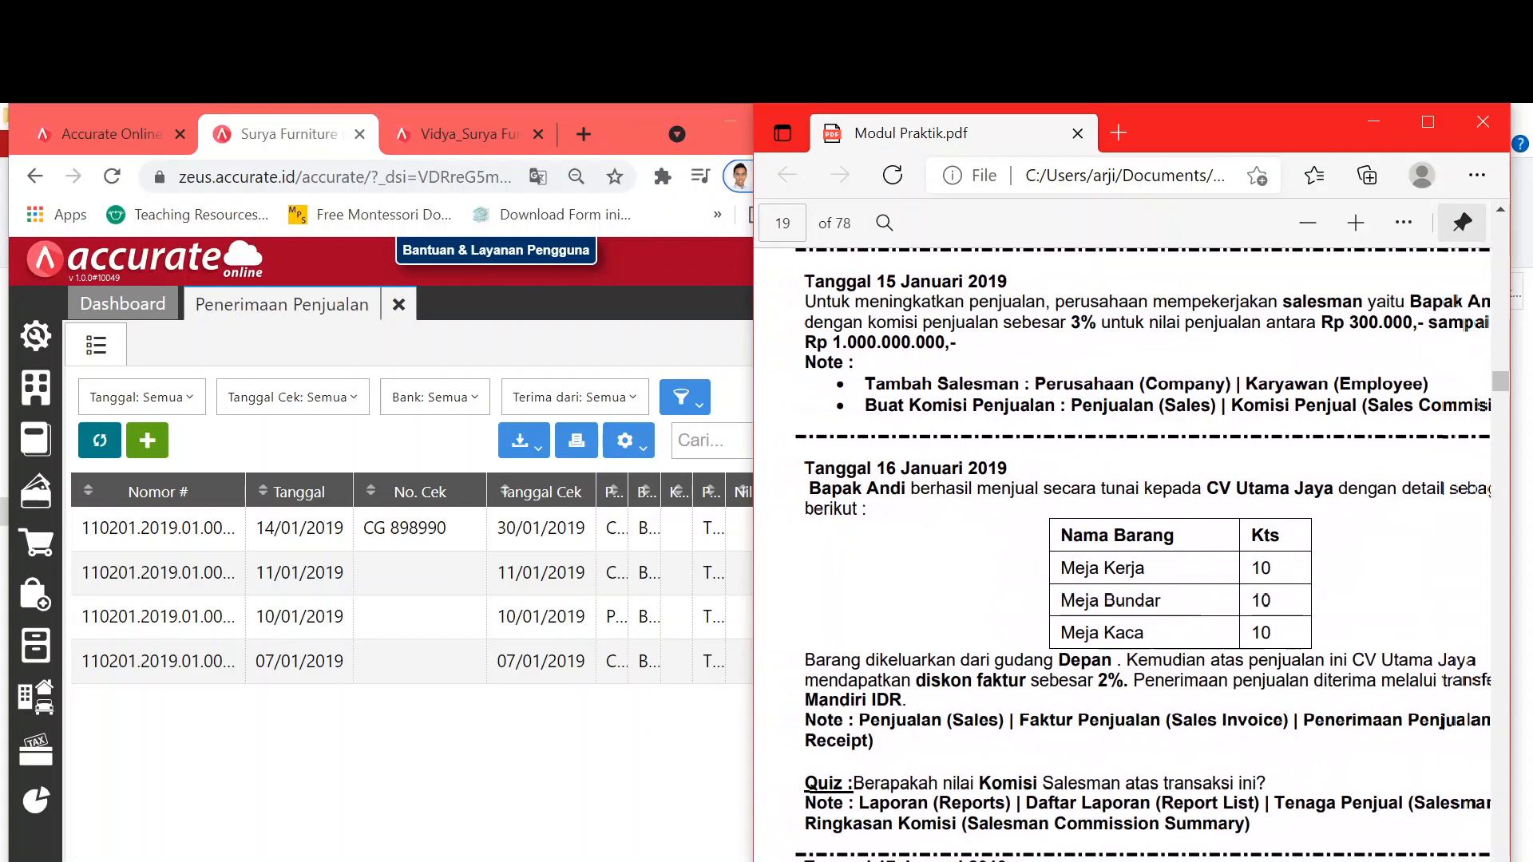
scroll(1250, 556, "right", 3)
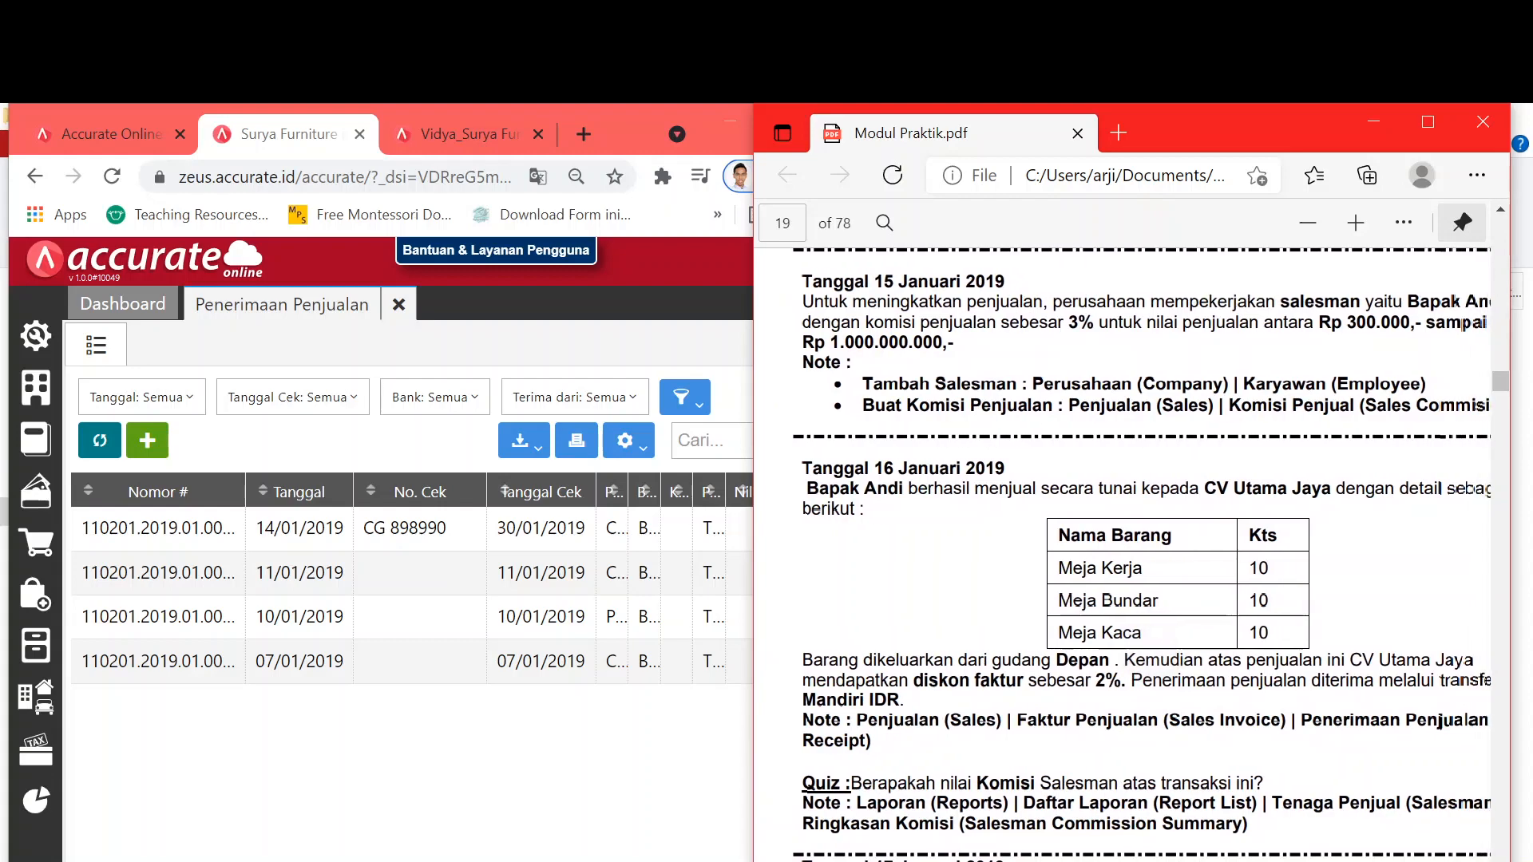
scroll(1132, 554, "right", 2)
scroll(1132, 554, "left", 3)
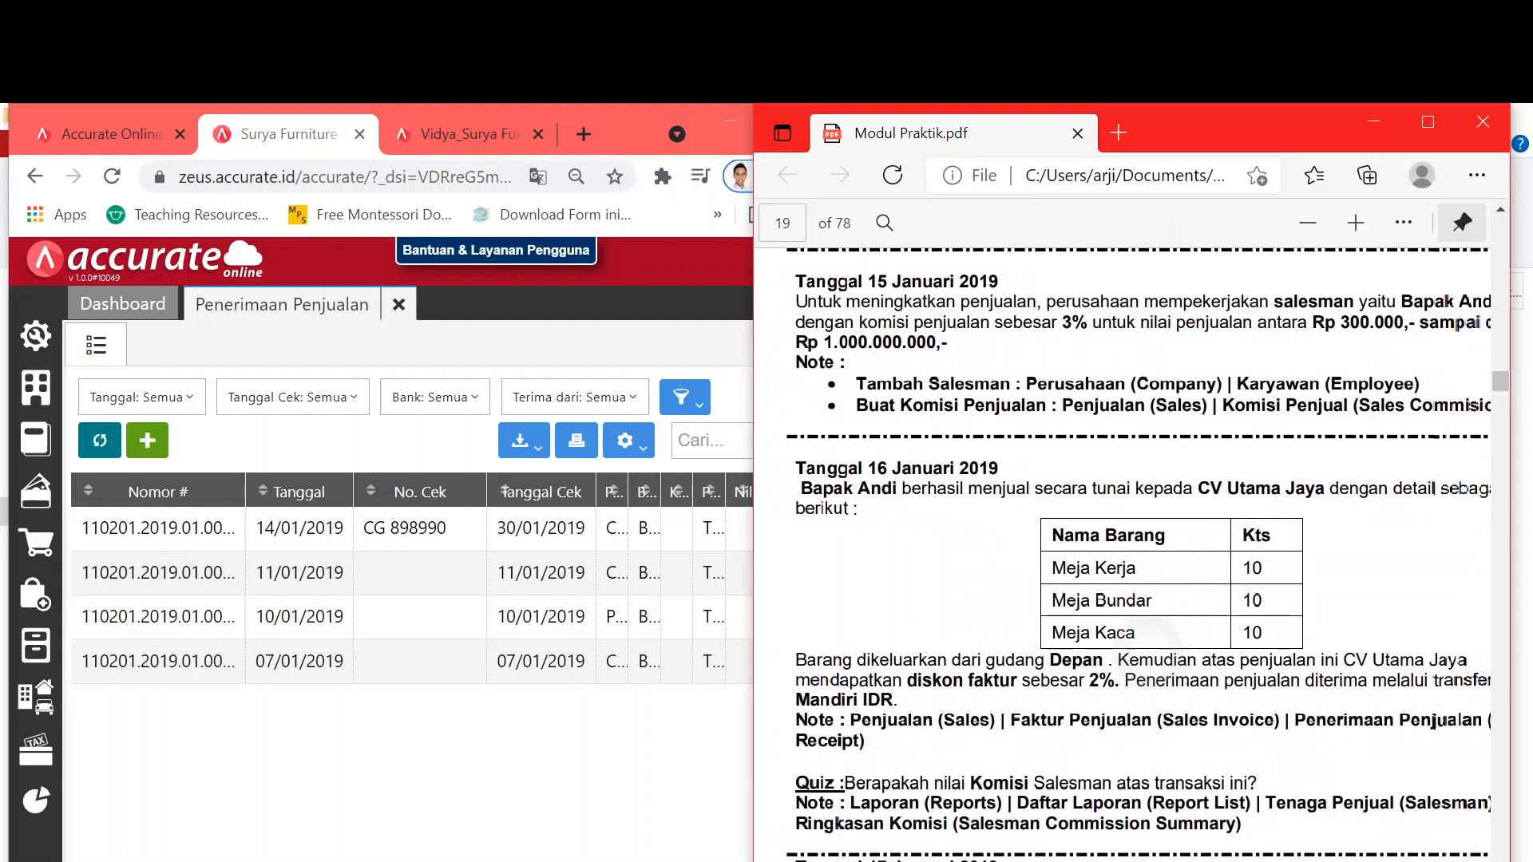
scroll(1132, 554, "left", 3)
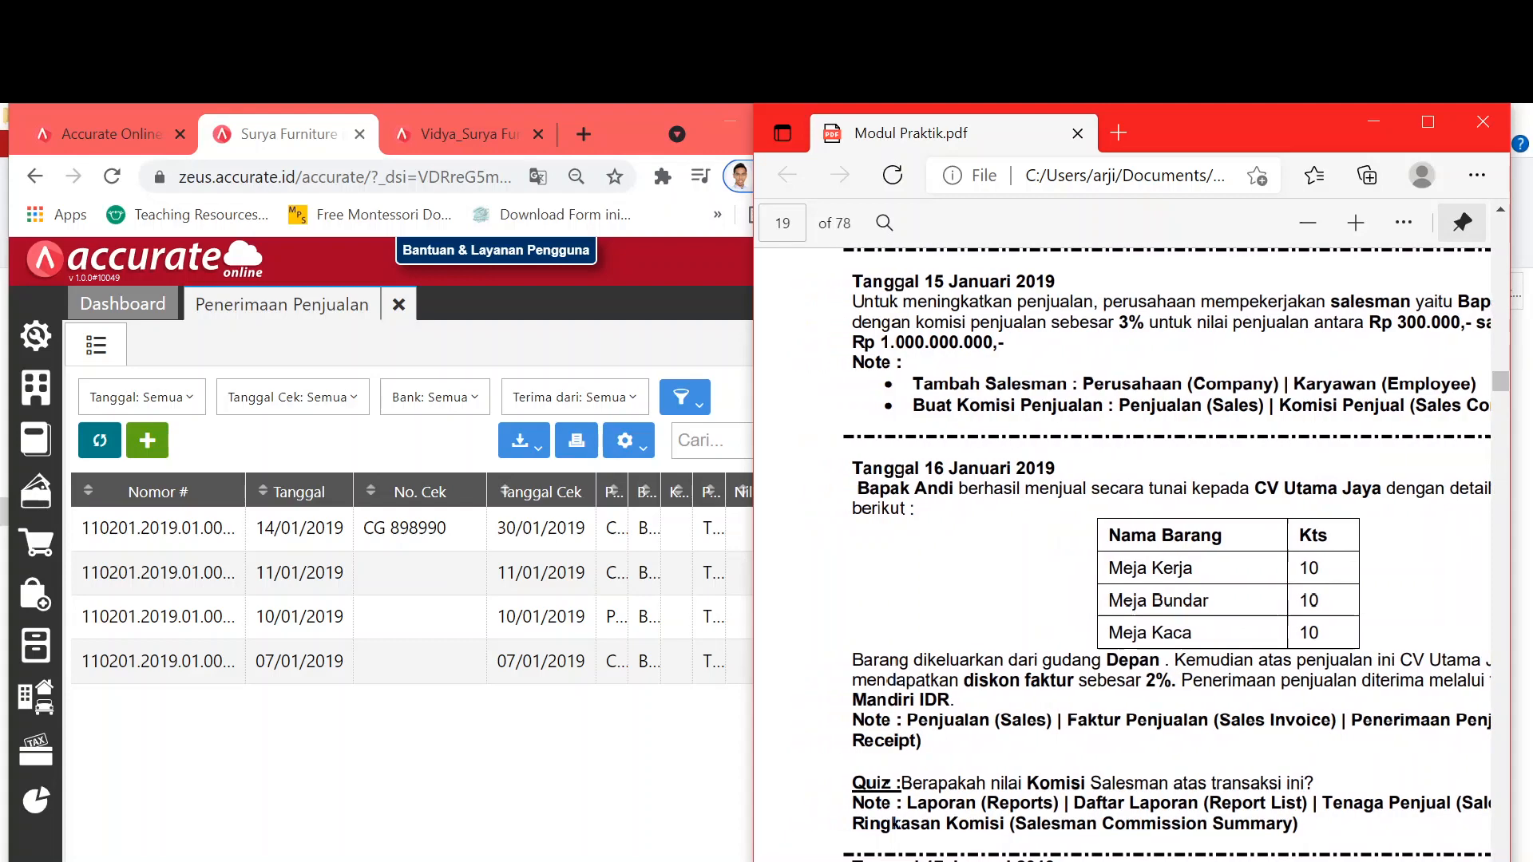
scroll(1132, 554, "right", 2)
scroll(1132, 554, "right", 1)
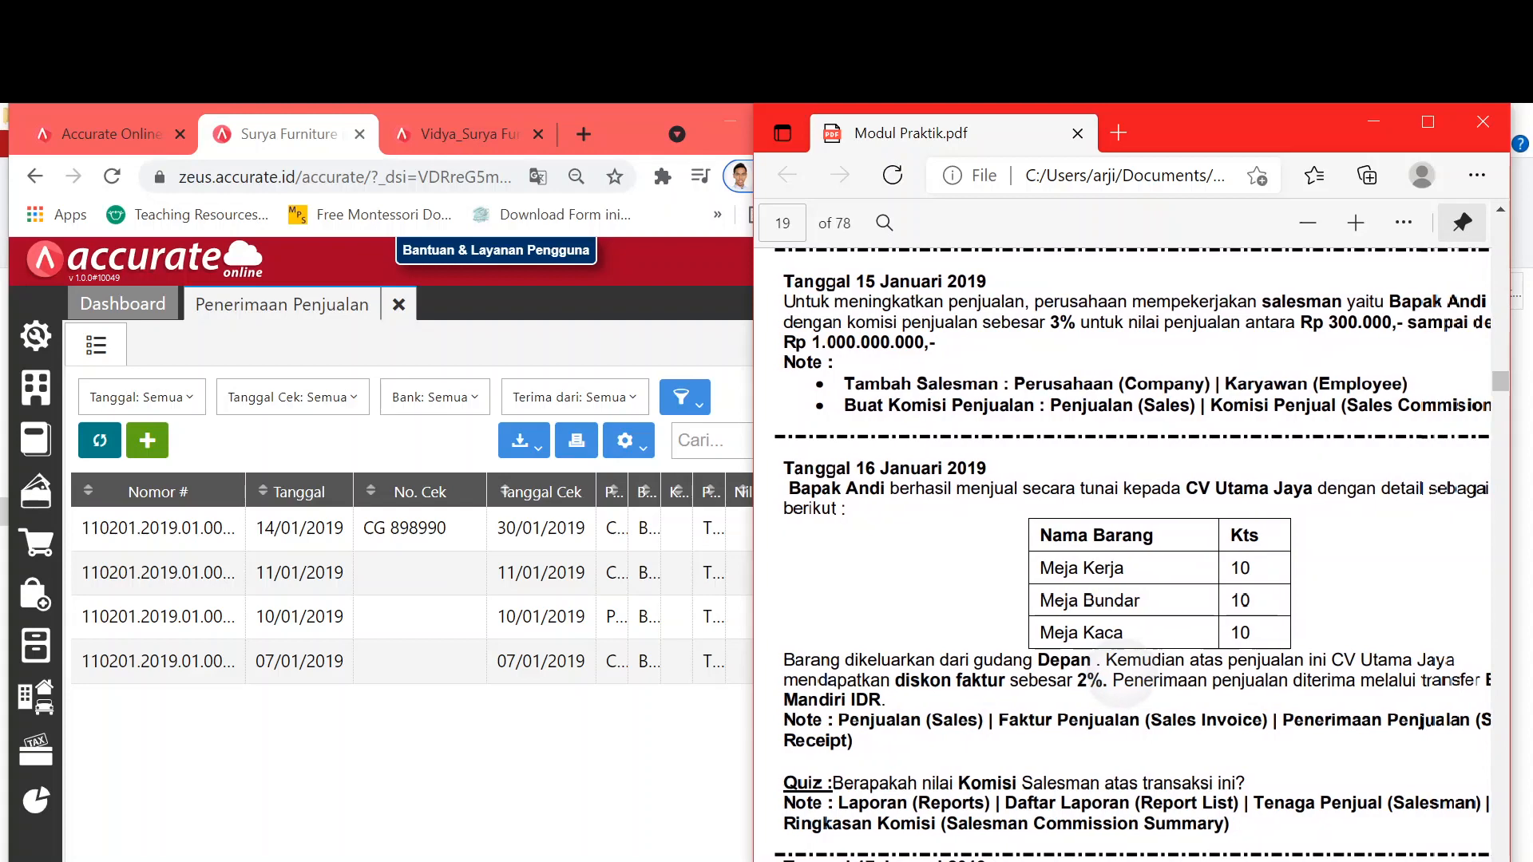
scroll(1132, 554, "right", 1)
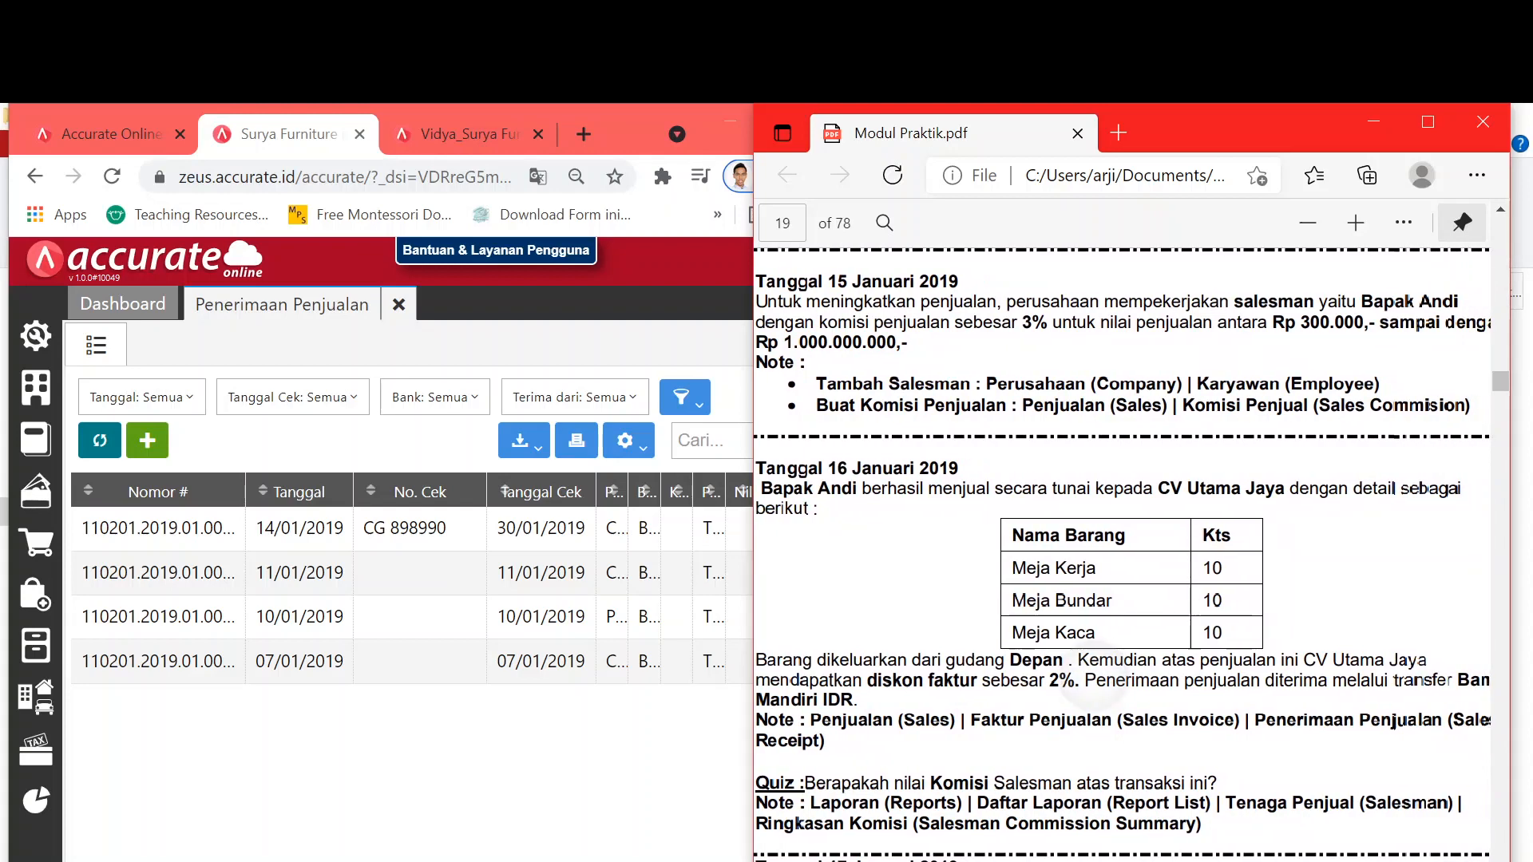
scroll(1107, 673, "right", 1)
scroll(1107, 673, "left", 1)
scroll(1108, 673, "left", 3)
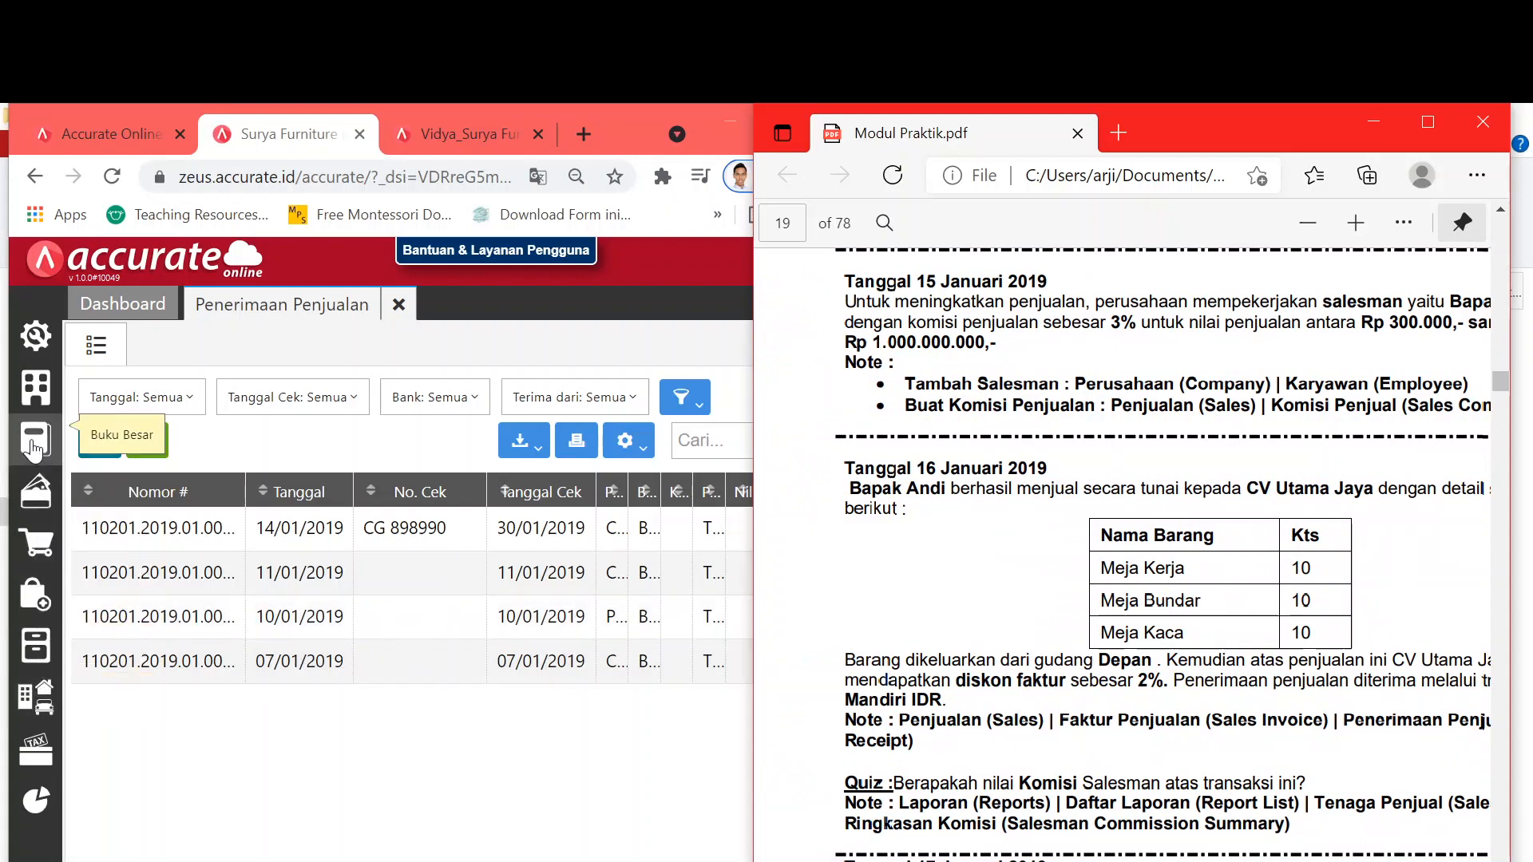
Step: Start a new Karyawan record in Accurate Online with the salutation Bapak and enter the salesman's name
left_click(35, 389)
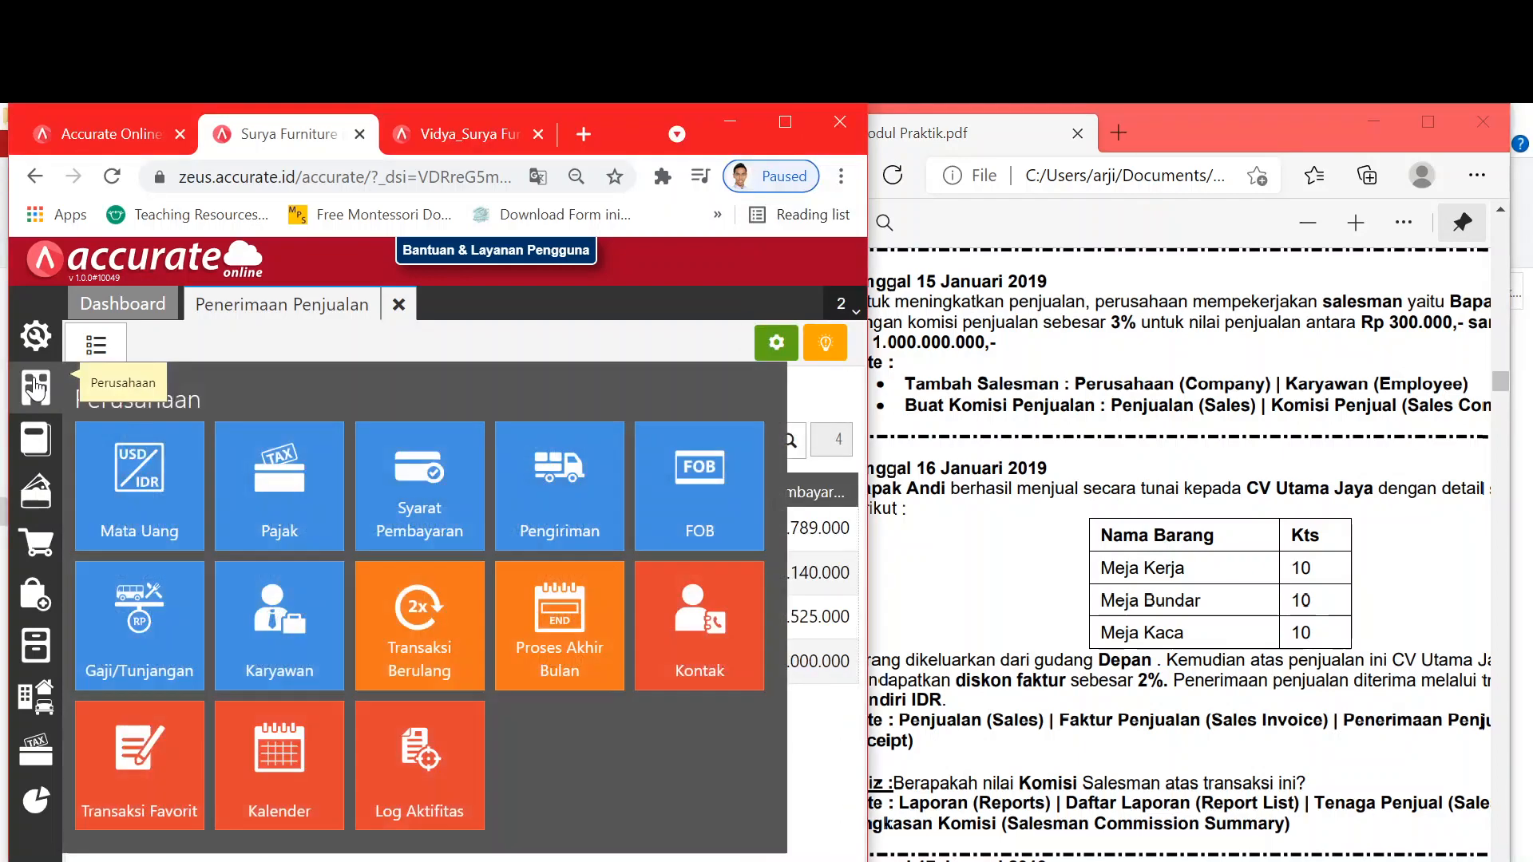
left_click(323, 625)
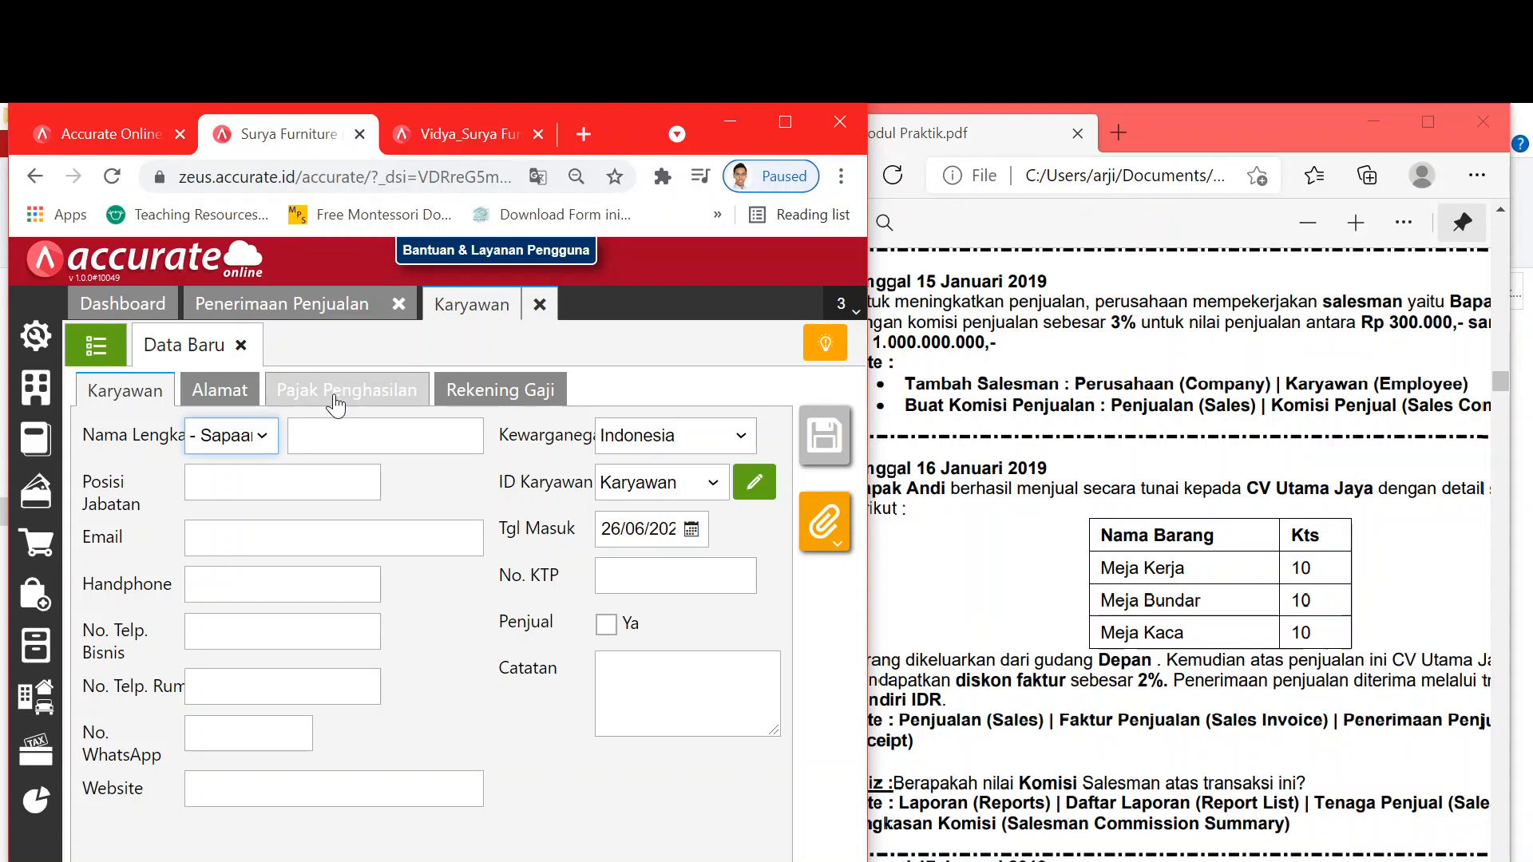
left_click(252, 435)
left_click(253, 503)
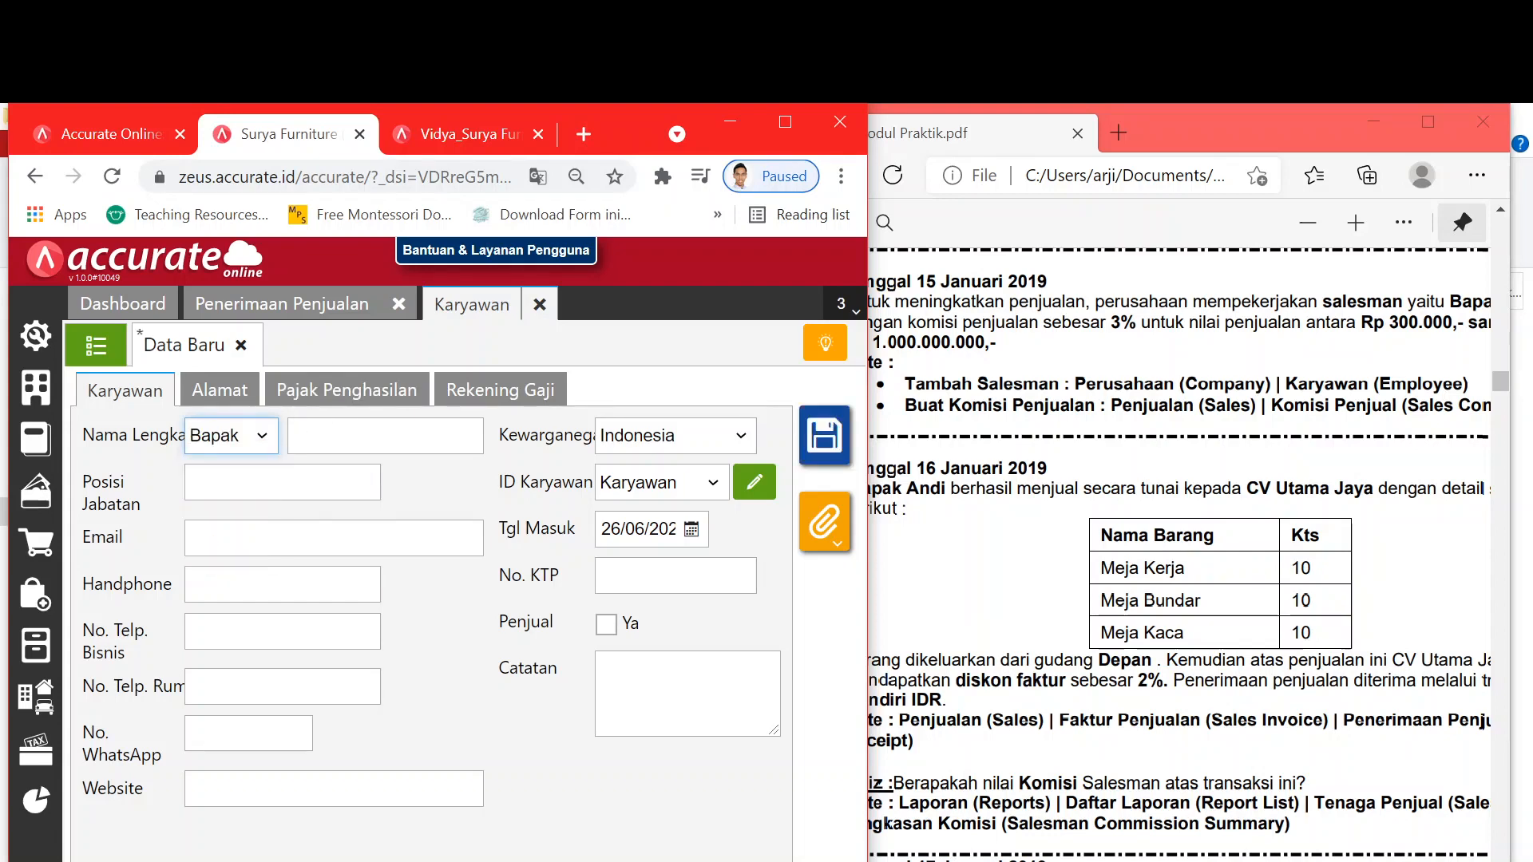
left_click(359, 436)
type("Andi")
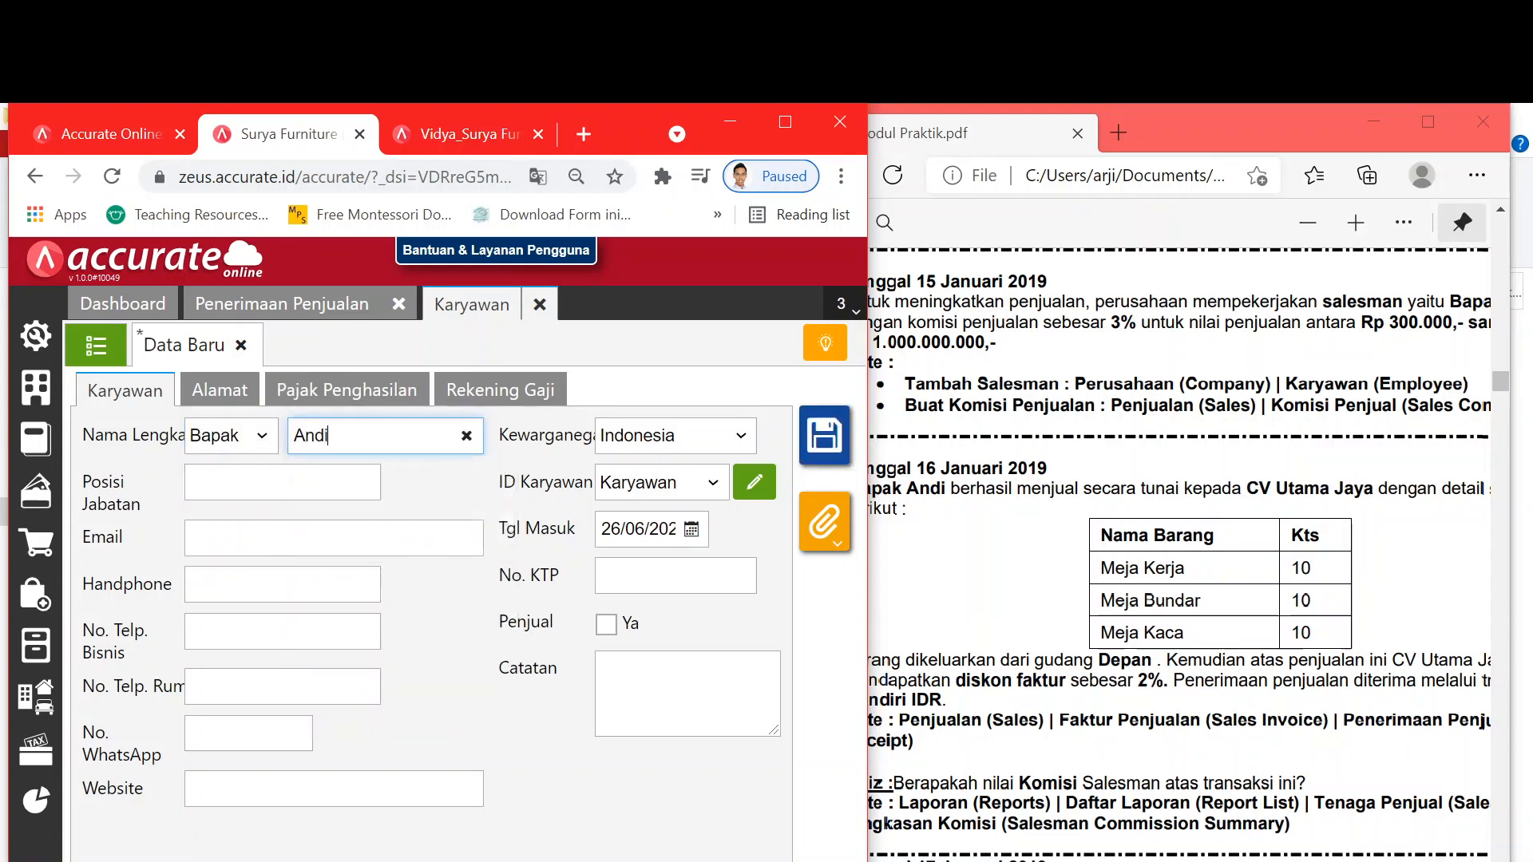
Step: Mark the new employee as Penjual, save the record and close the employee list
key("alt+Tab")
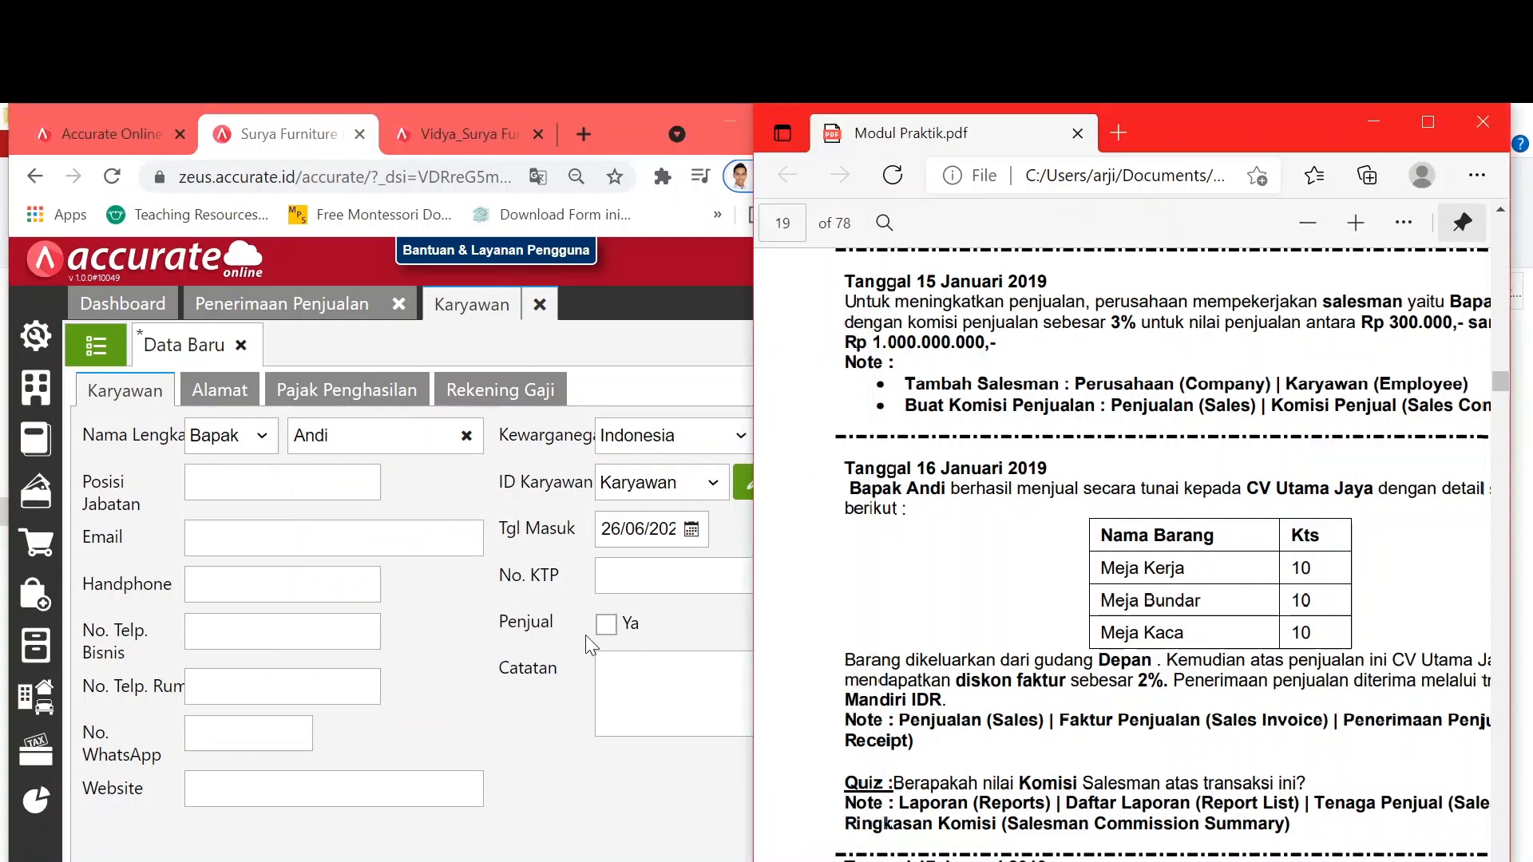
left_click(552, 661)
left_click(603, 625)
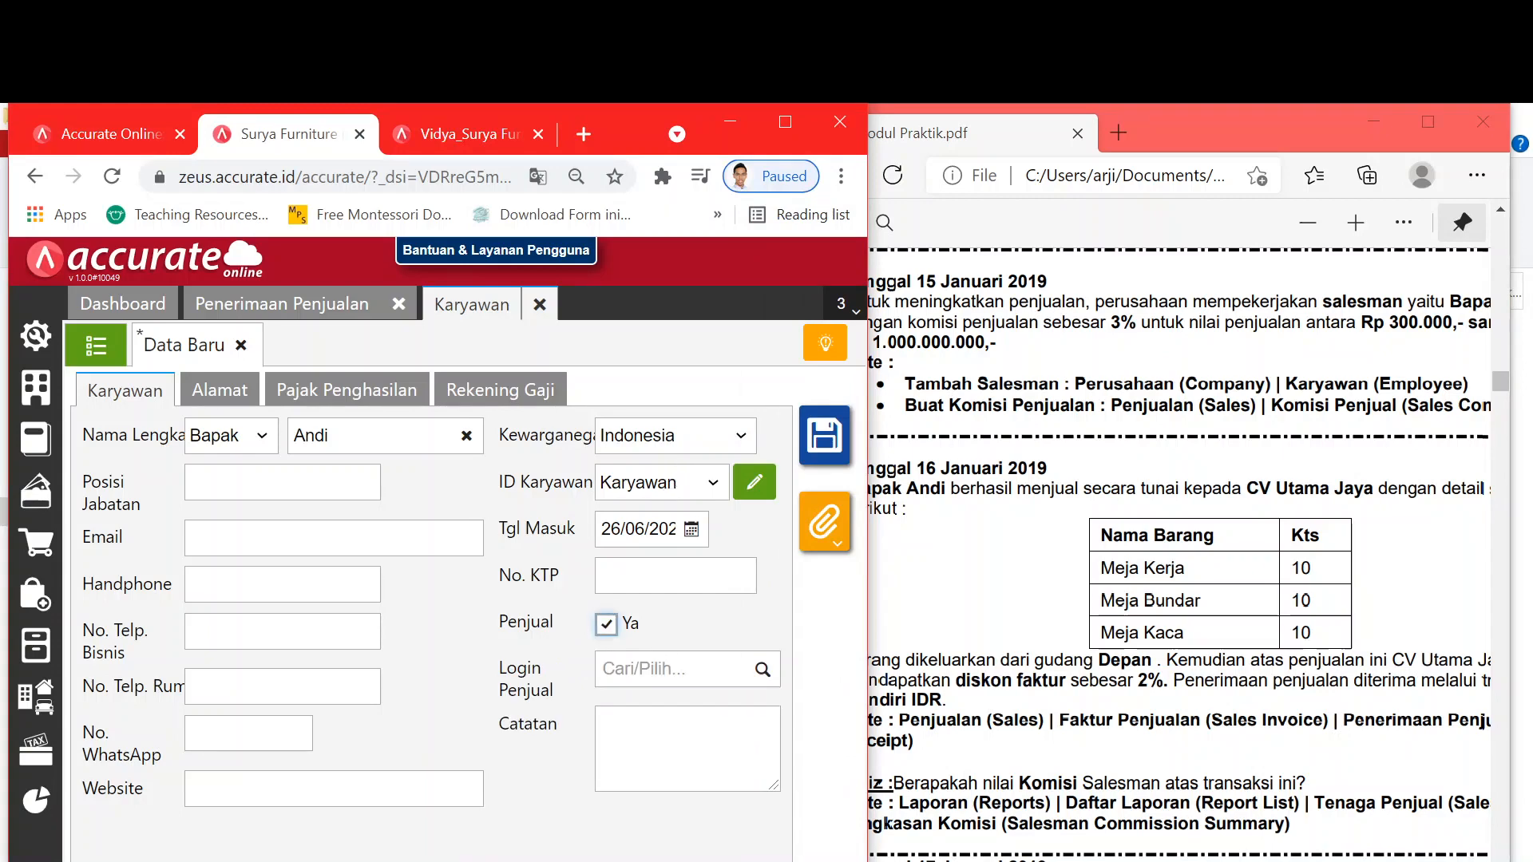
left_click(608, 627)
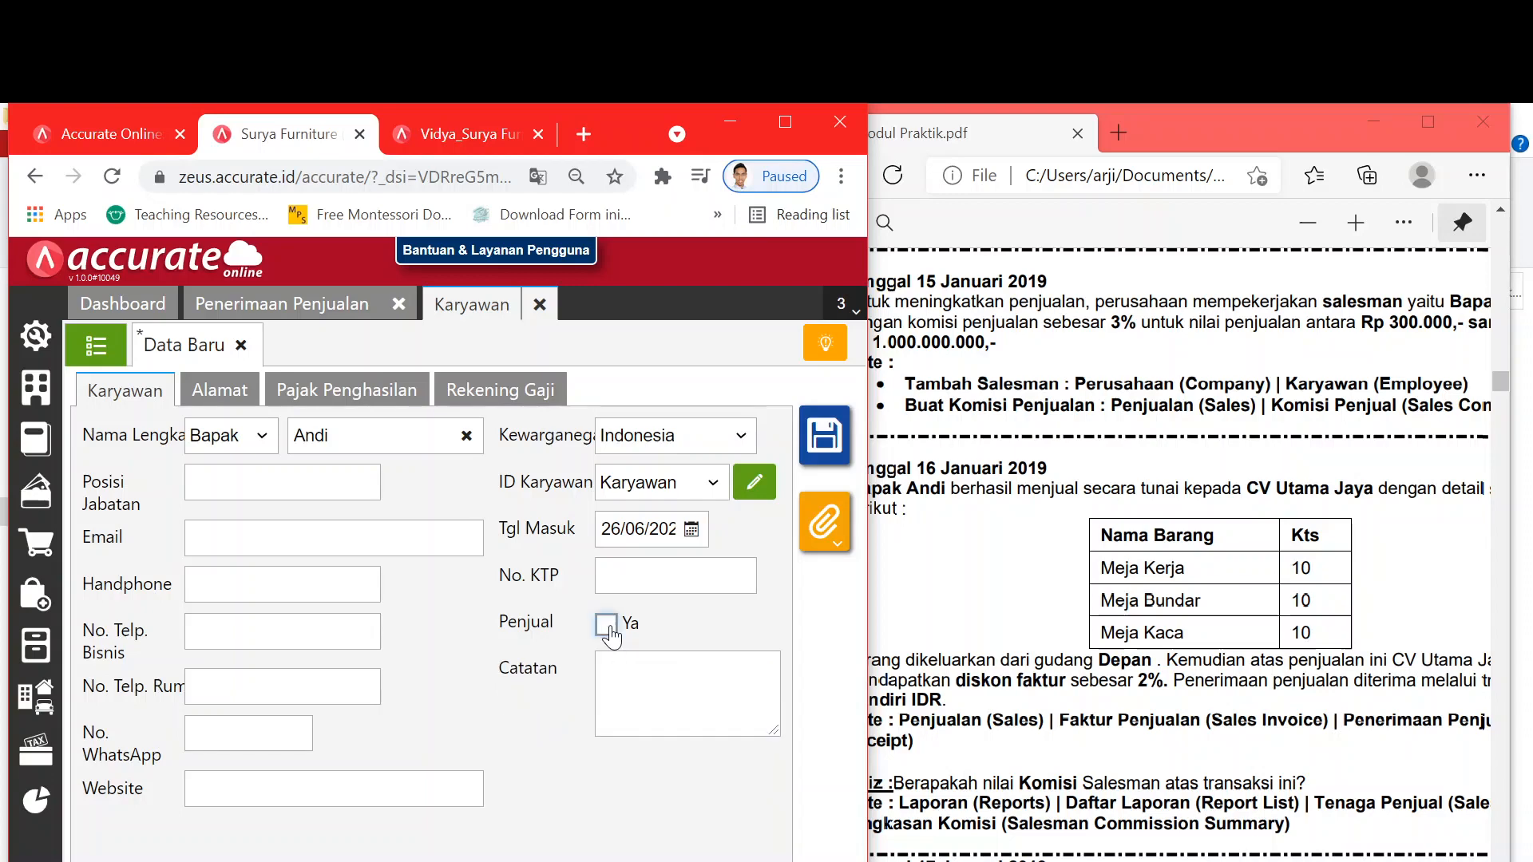
left_click(608, 626)
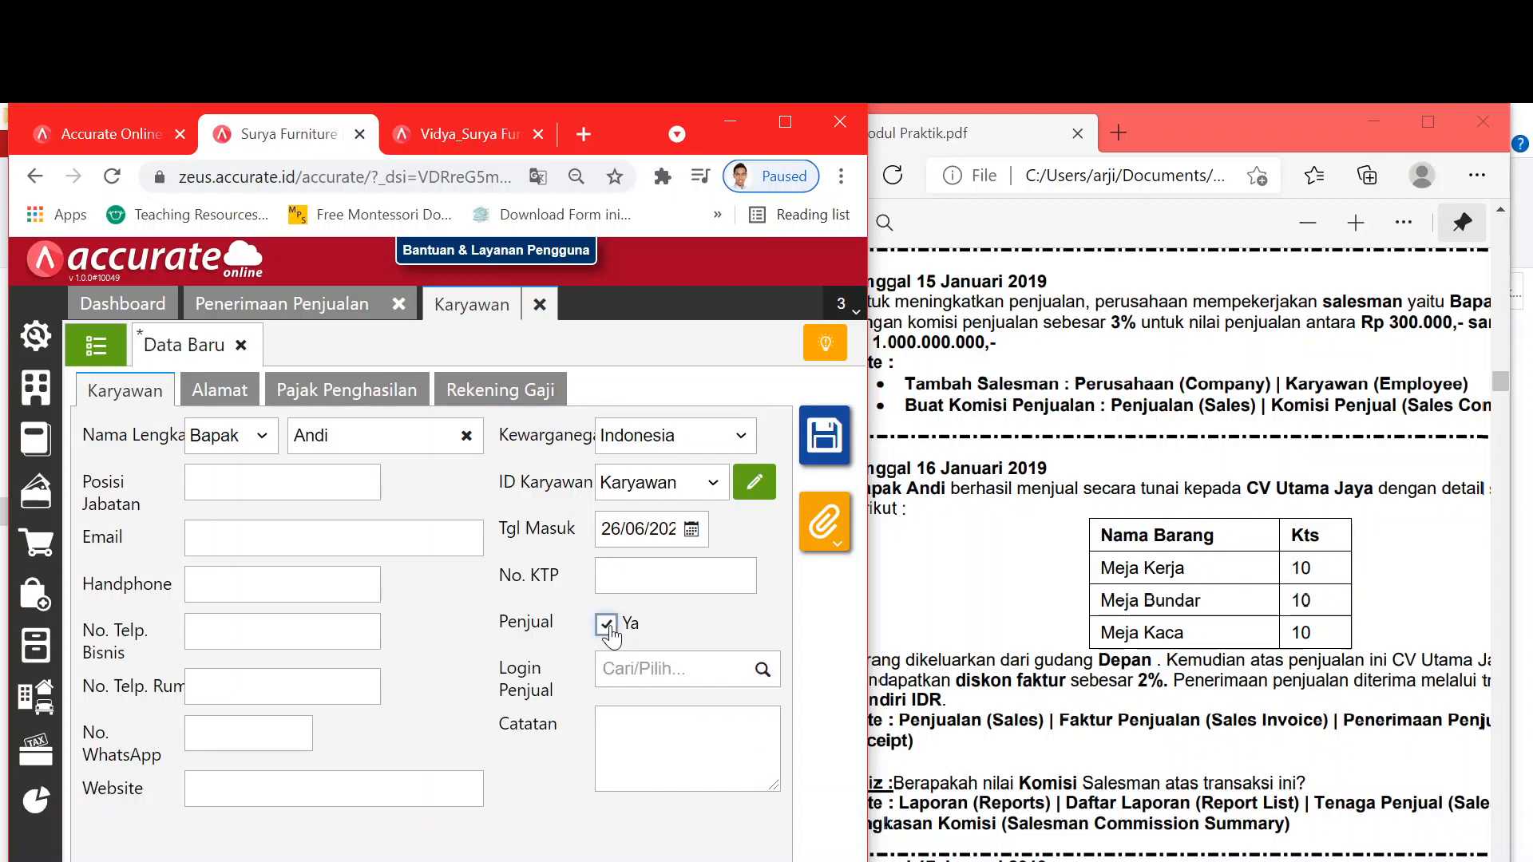
left_click(818, 435)
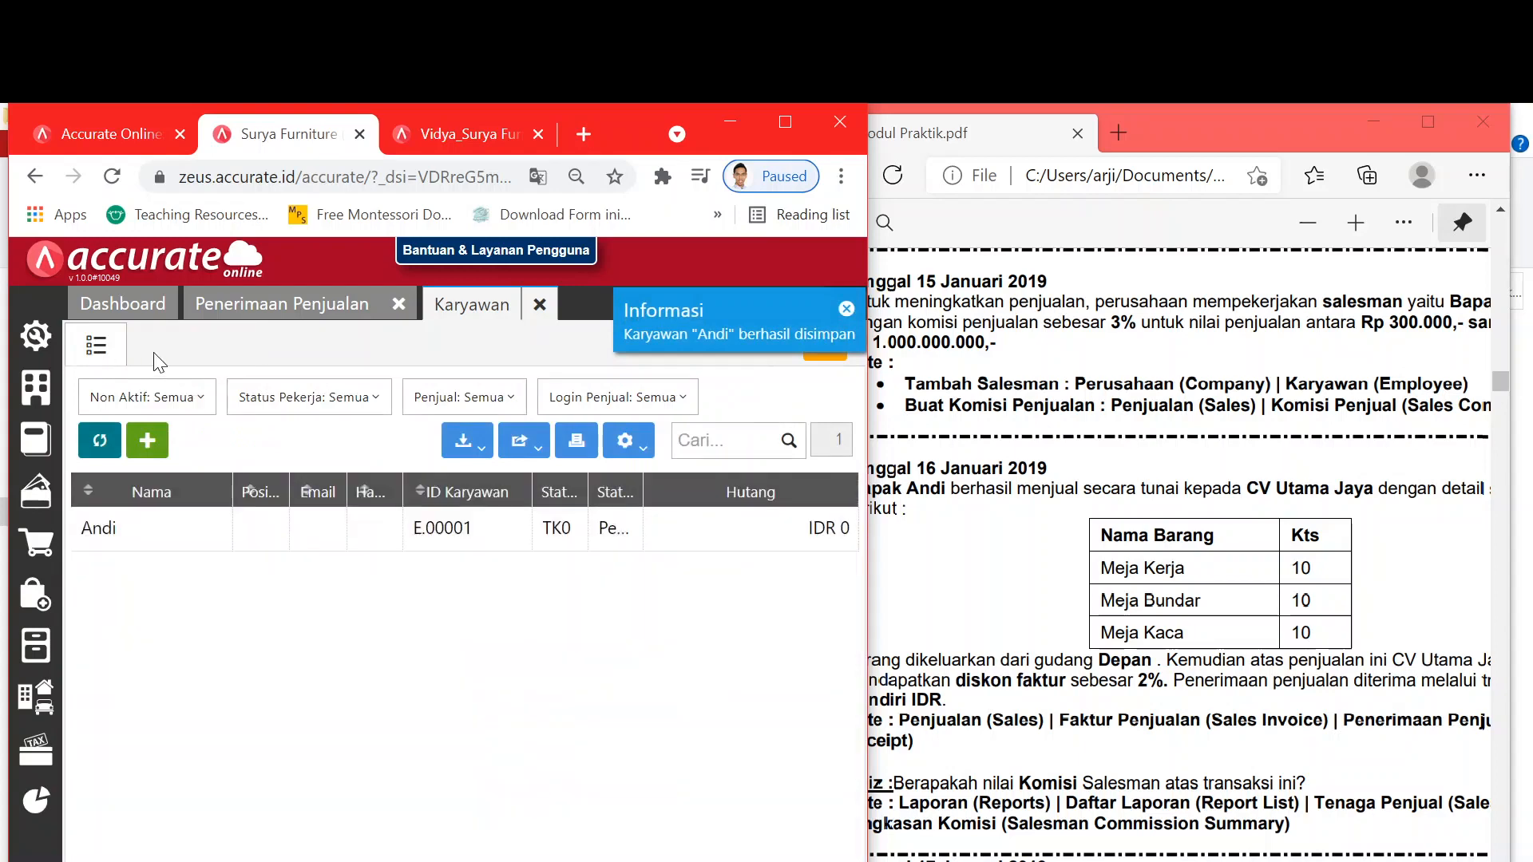
left_click(540, 306)
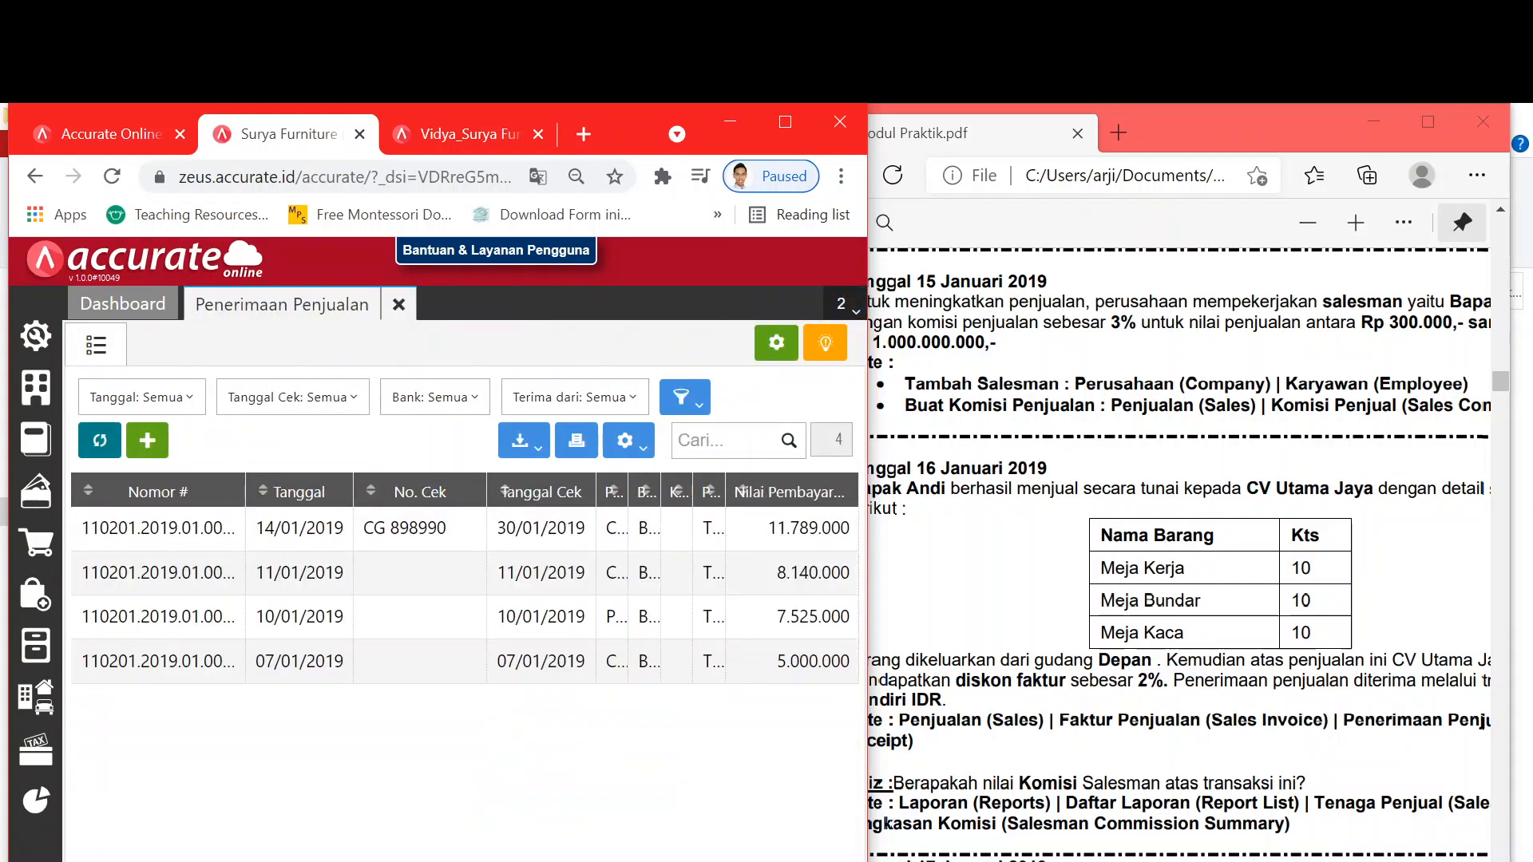
Step: Close the Penerimaan Penjualan list and open a new Komisi Penjual form in a maximized window
left_click(398, 304)
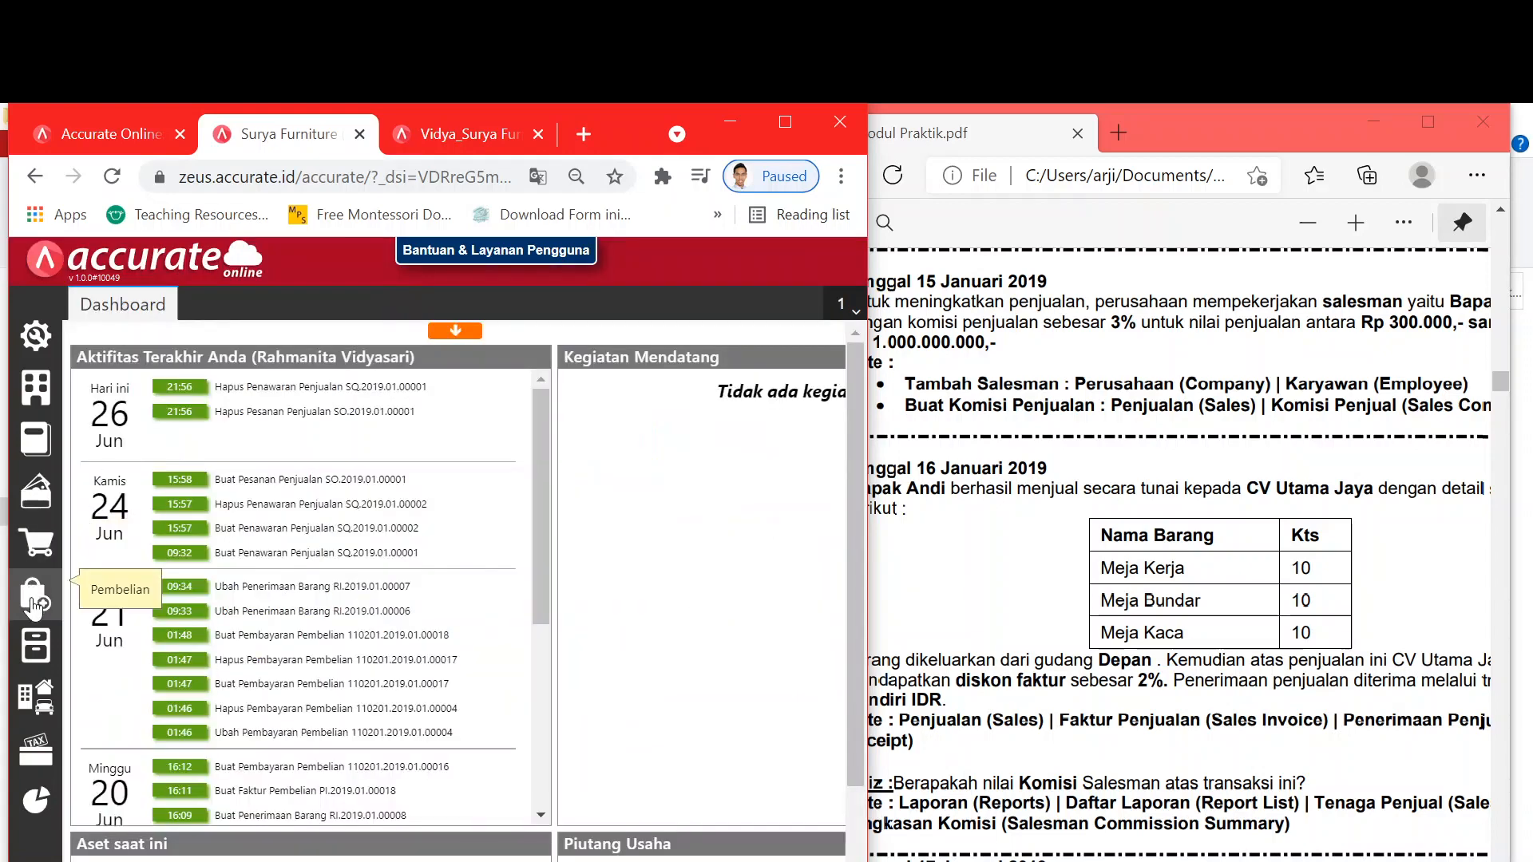
left_click(47, 554)
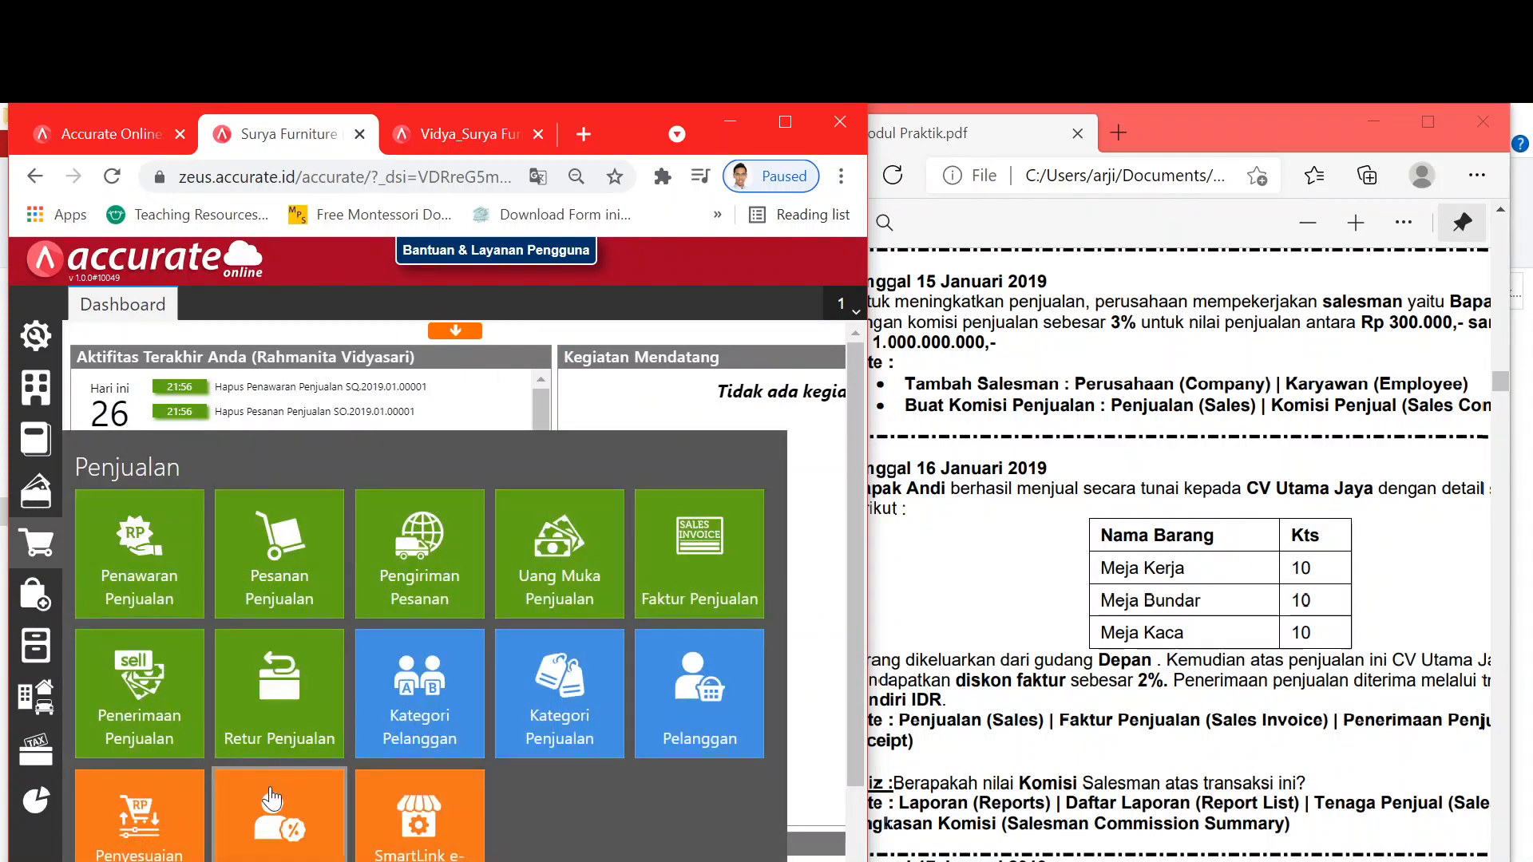
left_click(275, 804)
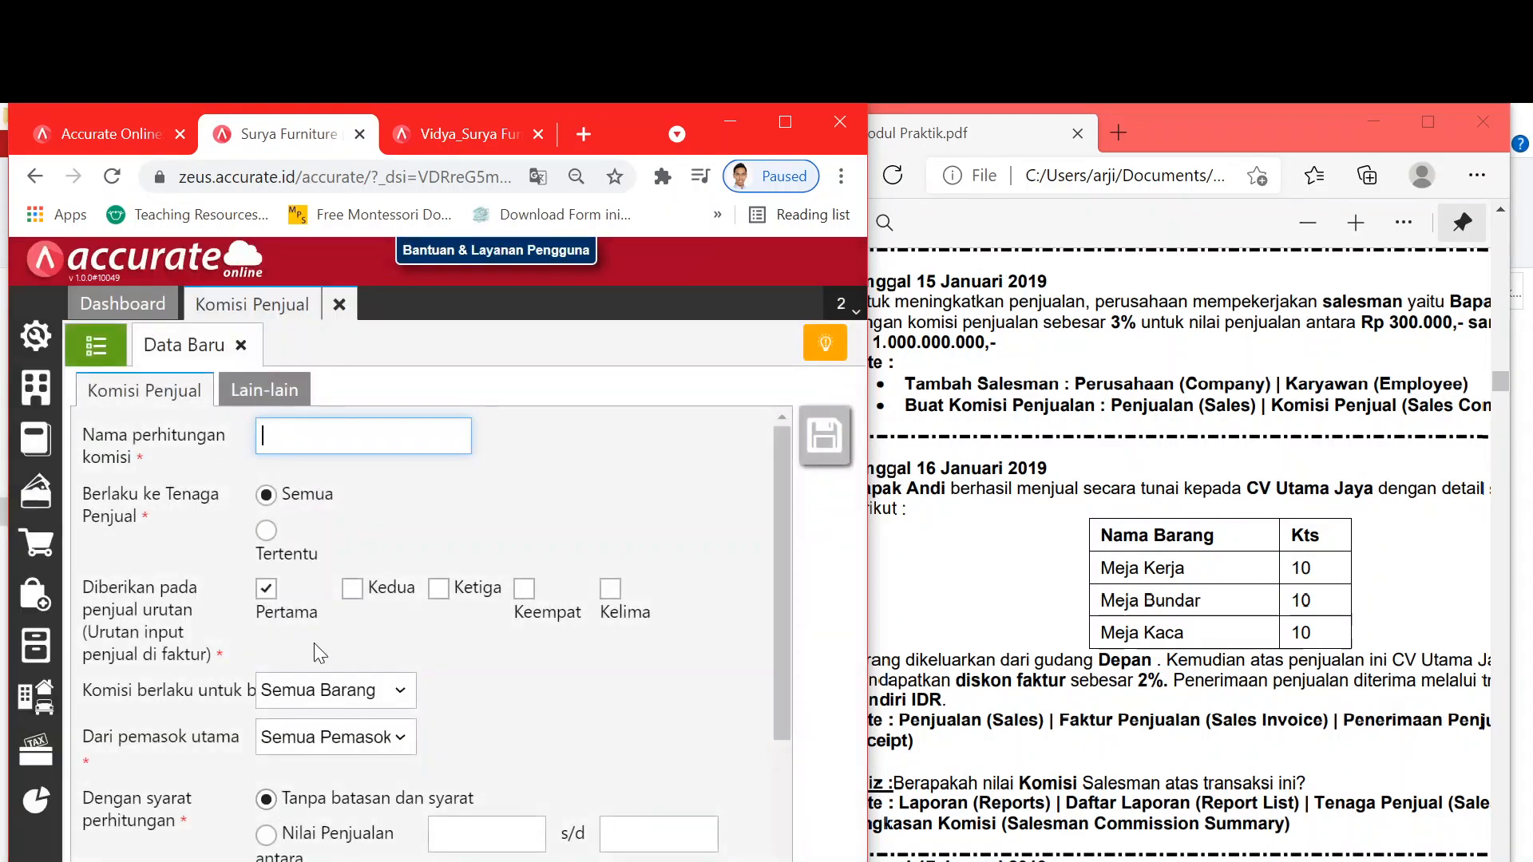
left_click(785, 122)
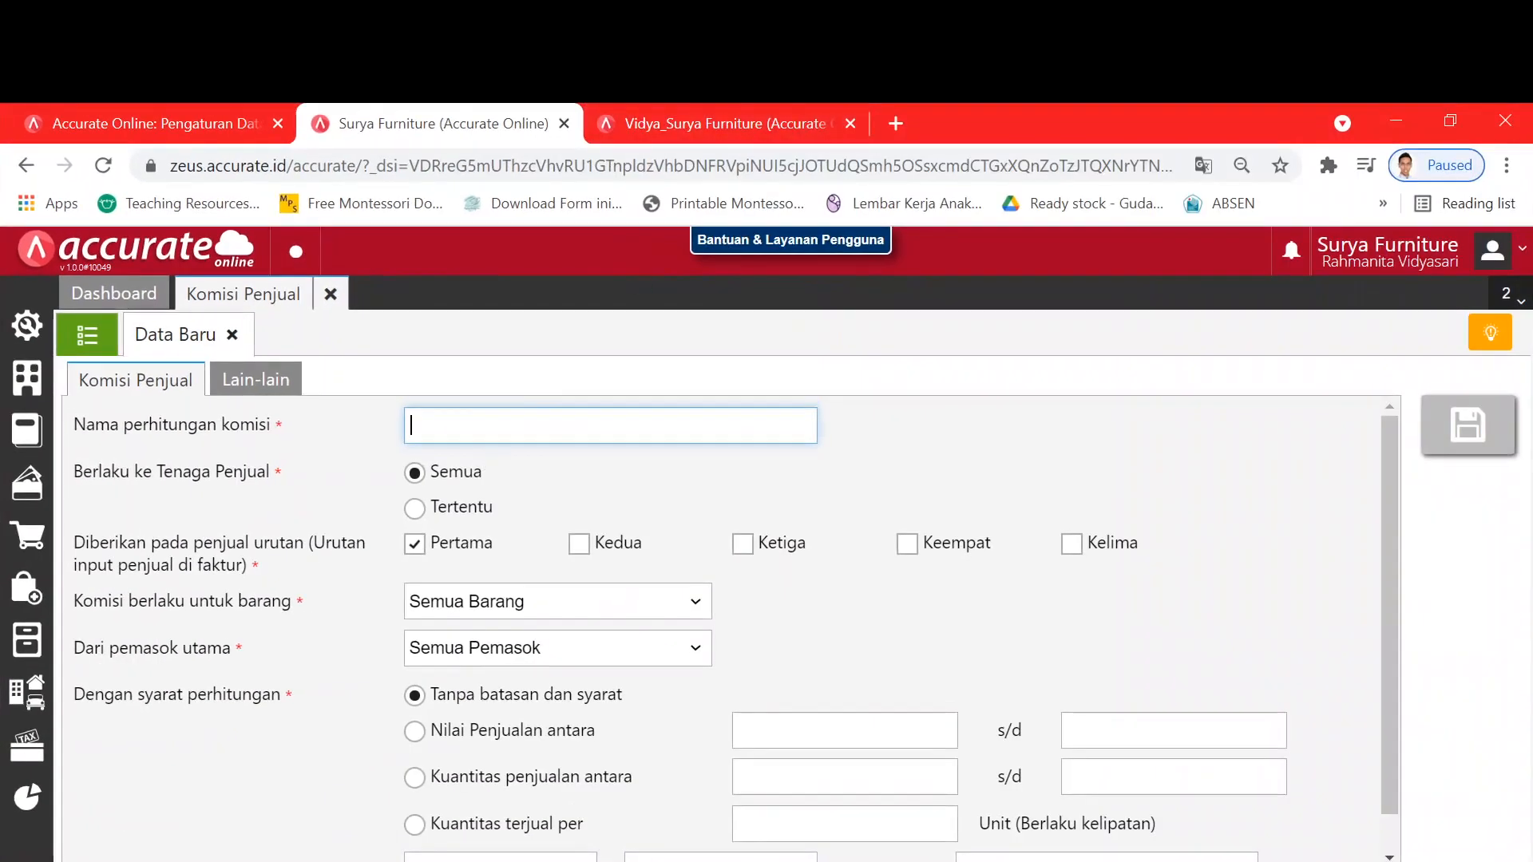
Step: Name the commission calculation "Komisi untuk Bapak" plus the salesman's name, and apply it only to that salesman with Tertentu
type("Komisi un")
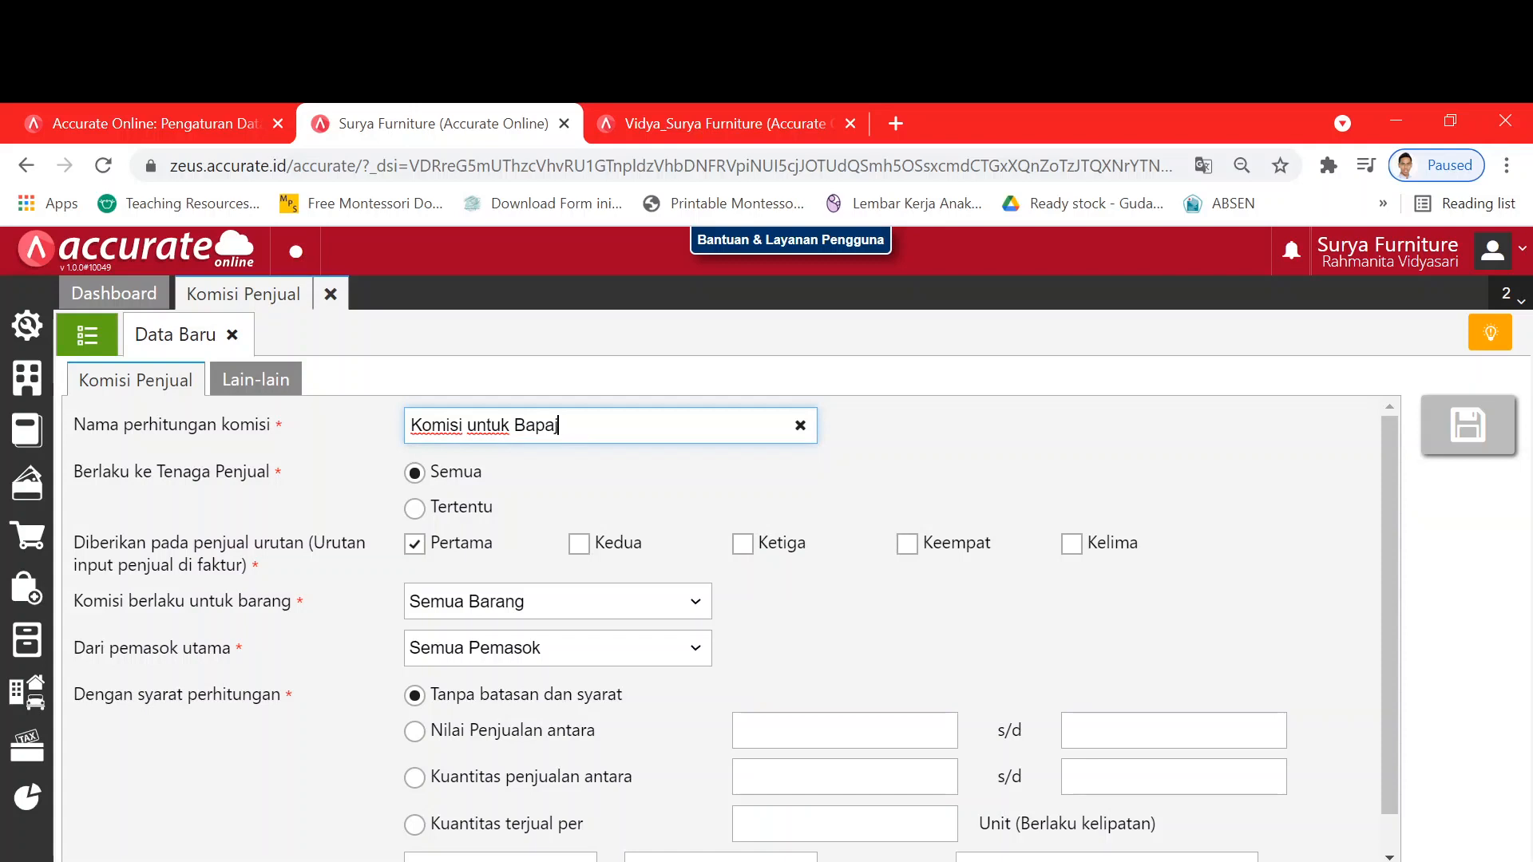
type("tuk Bapak ANdi")
left_click(416, 511)
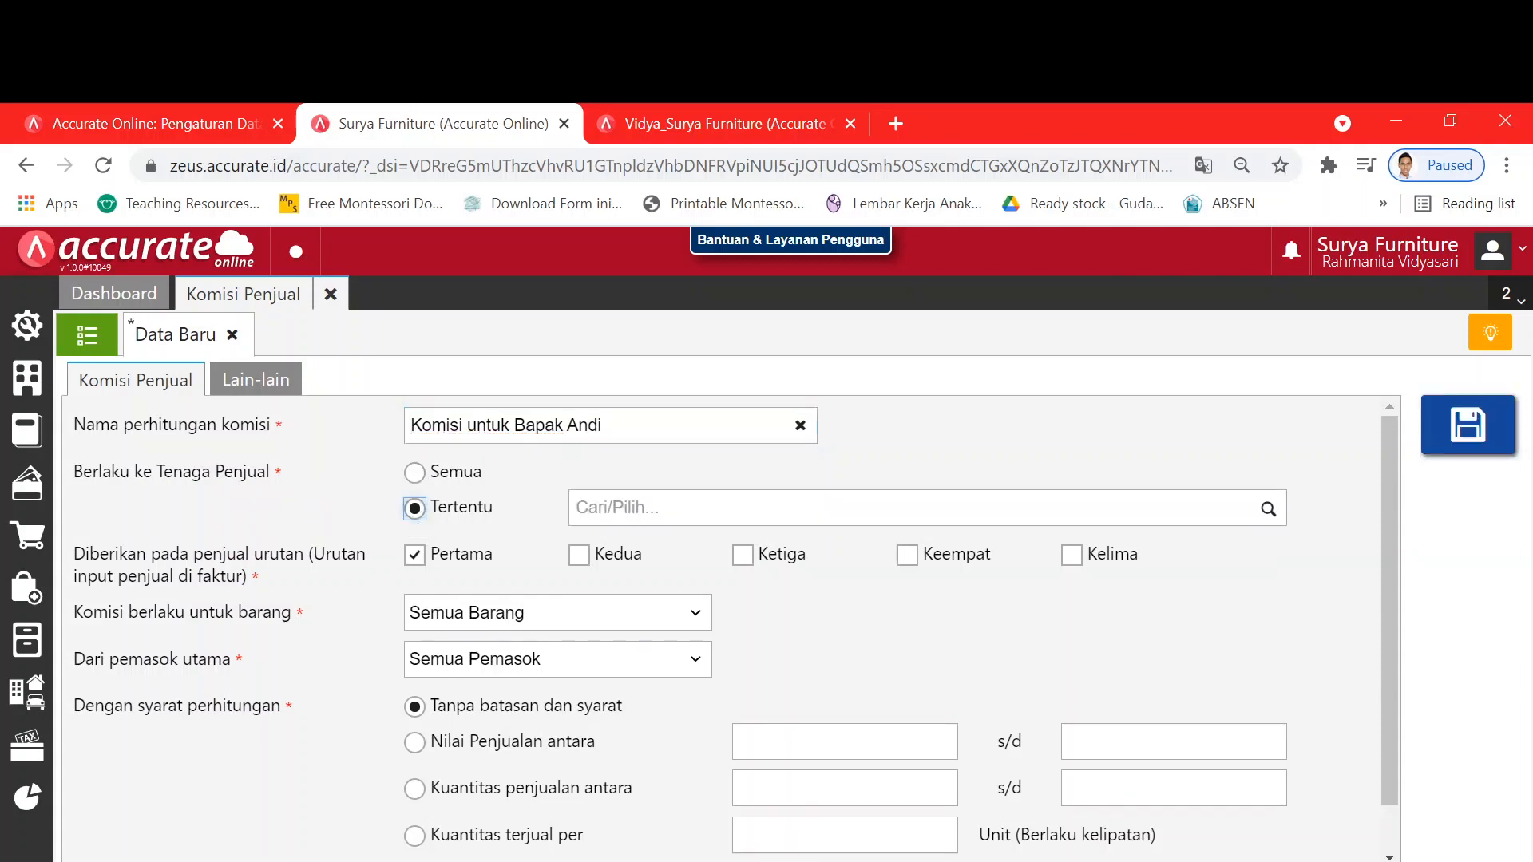
left_click(1267, 507)
left_click(1163, 558)
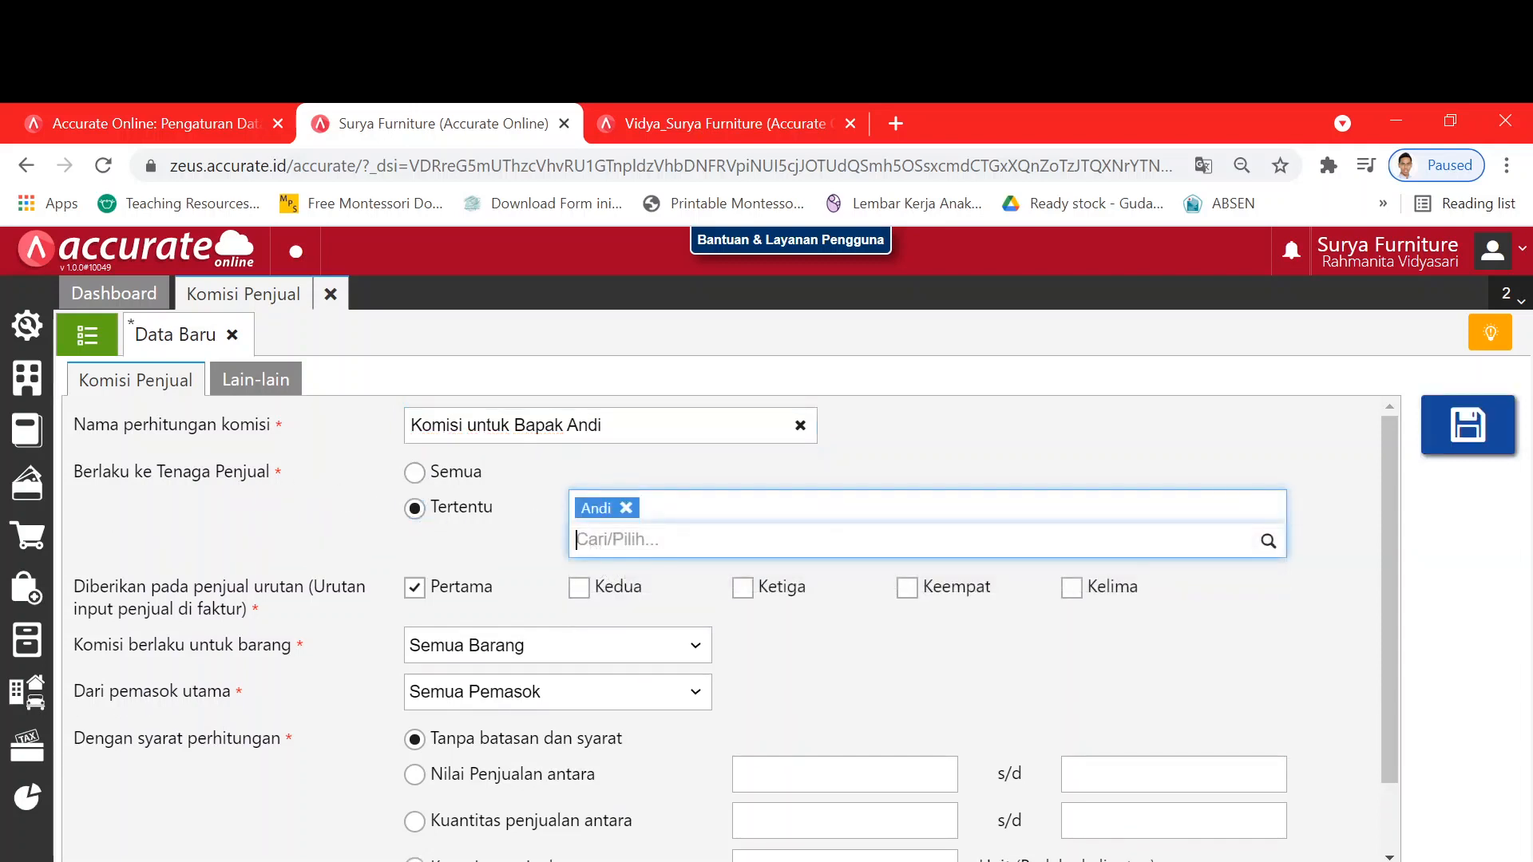
left_click(295, 543)
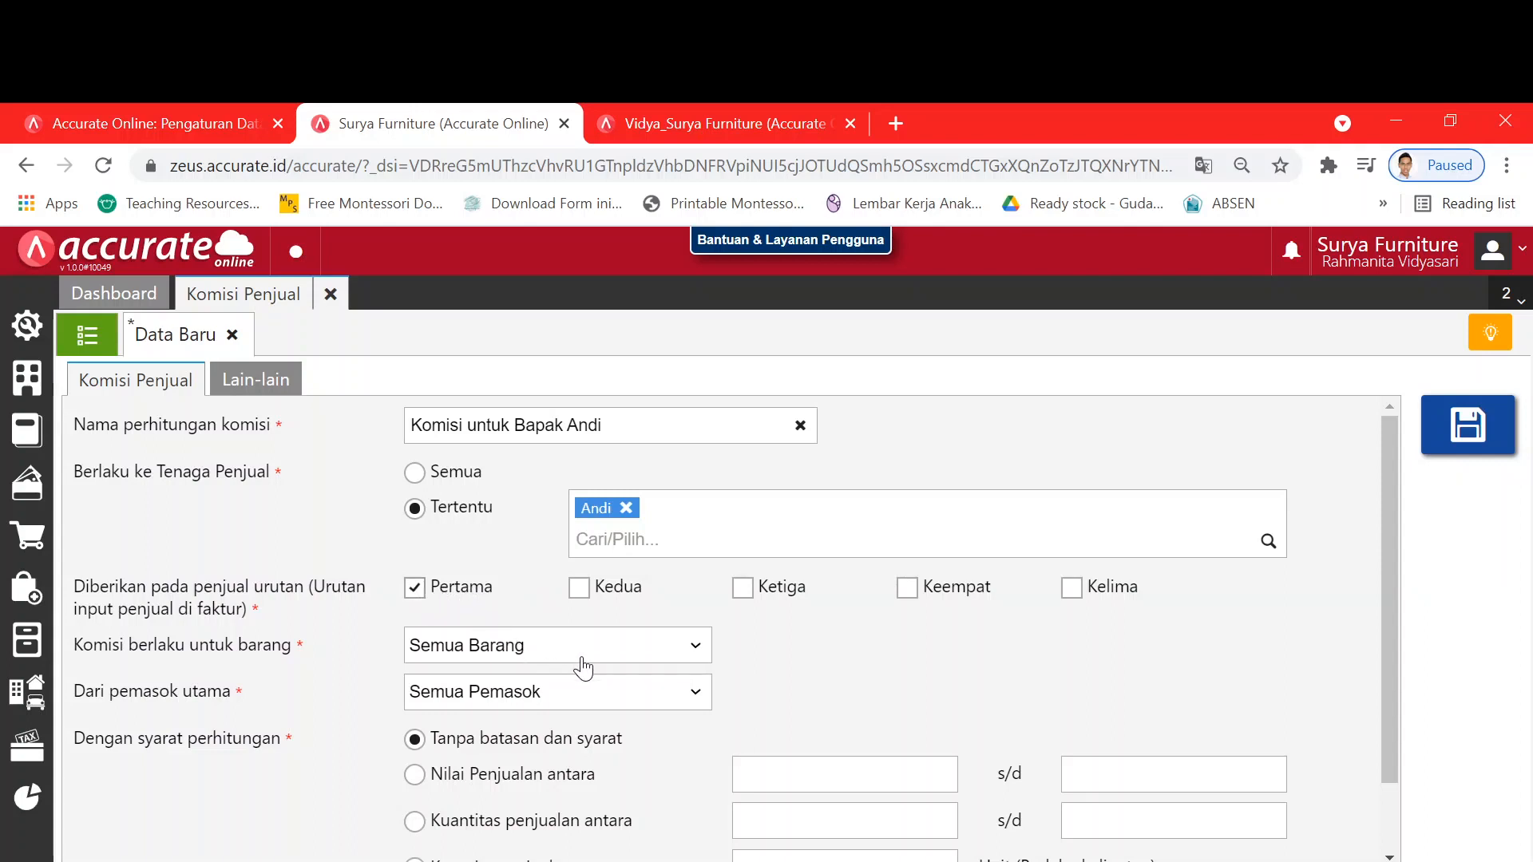
Step: Limit the commission calculation to a Nilai Penjualan between 300.000 and 1.000.000.000
scroll(589, 754, "down", 1)
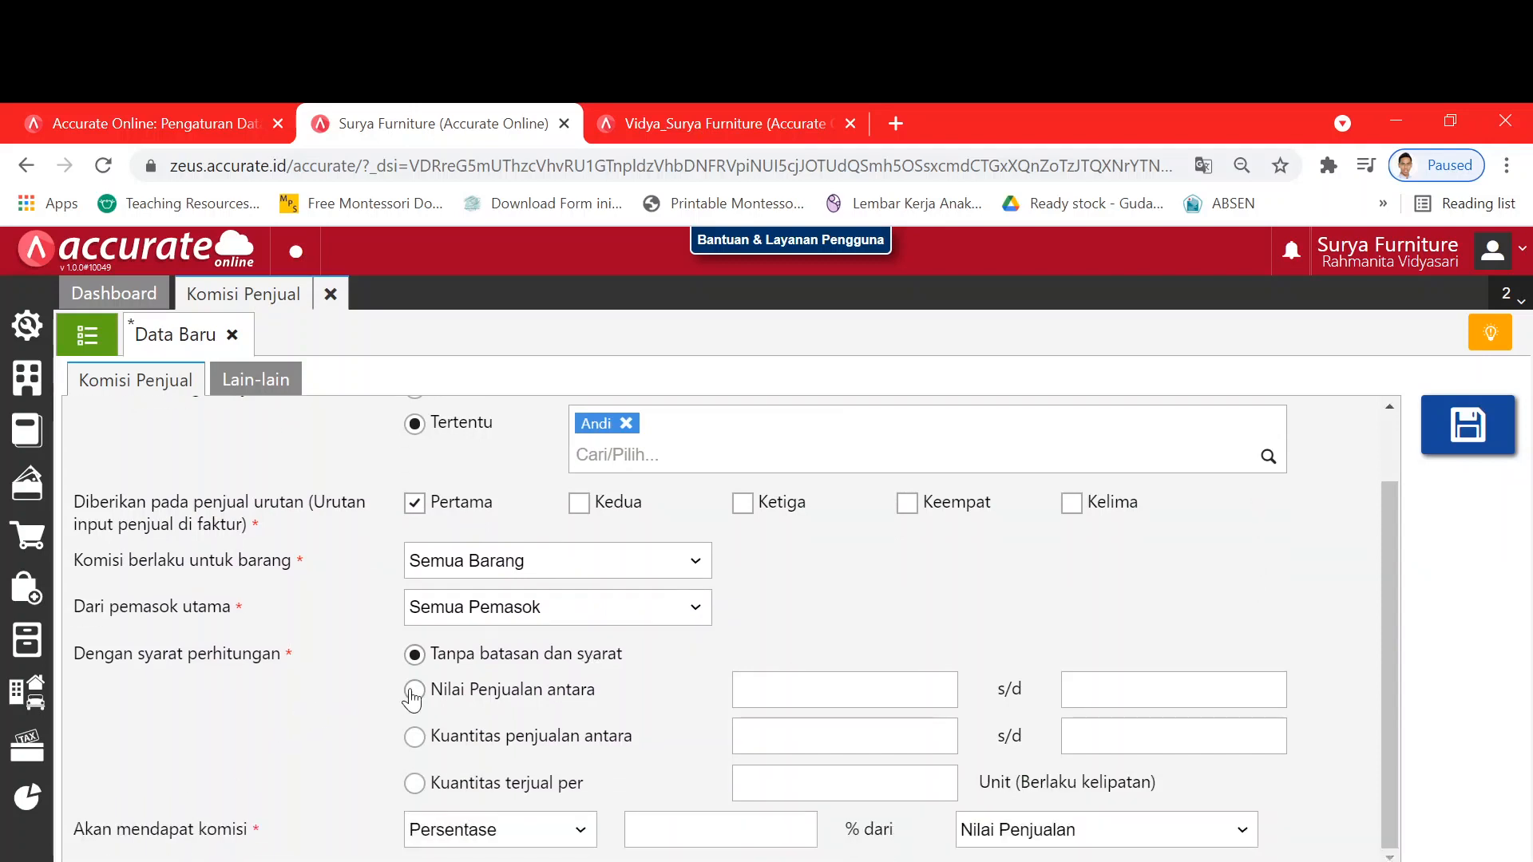
left_click(413, 690)
left_click(751, 688)
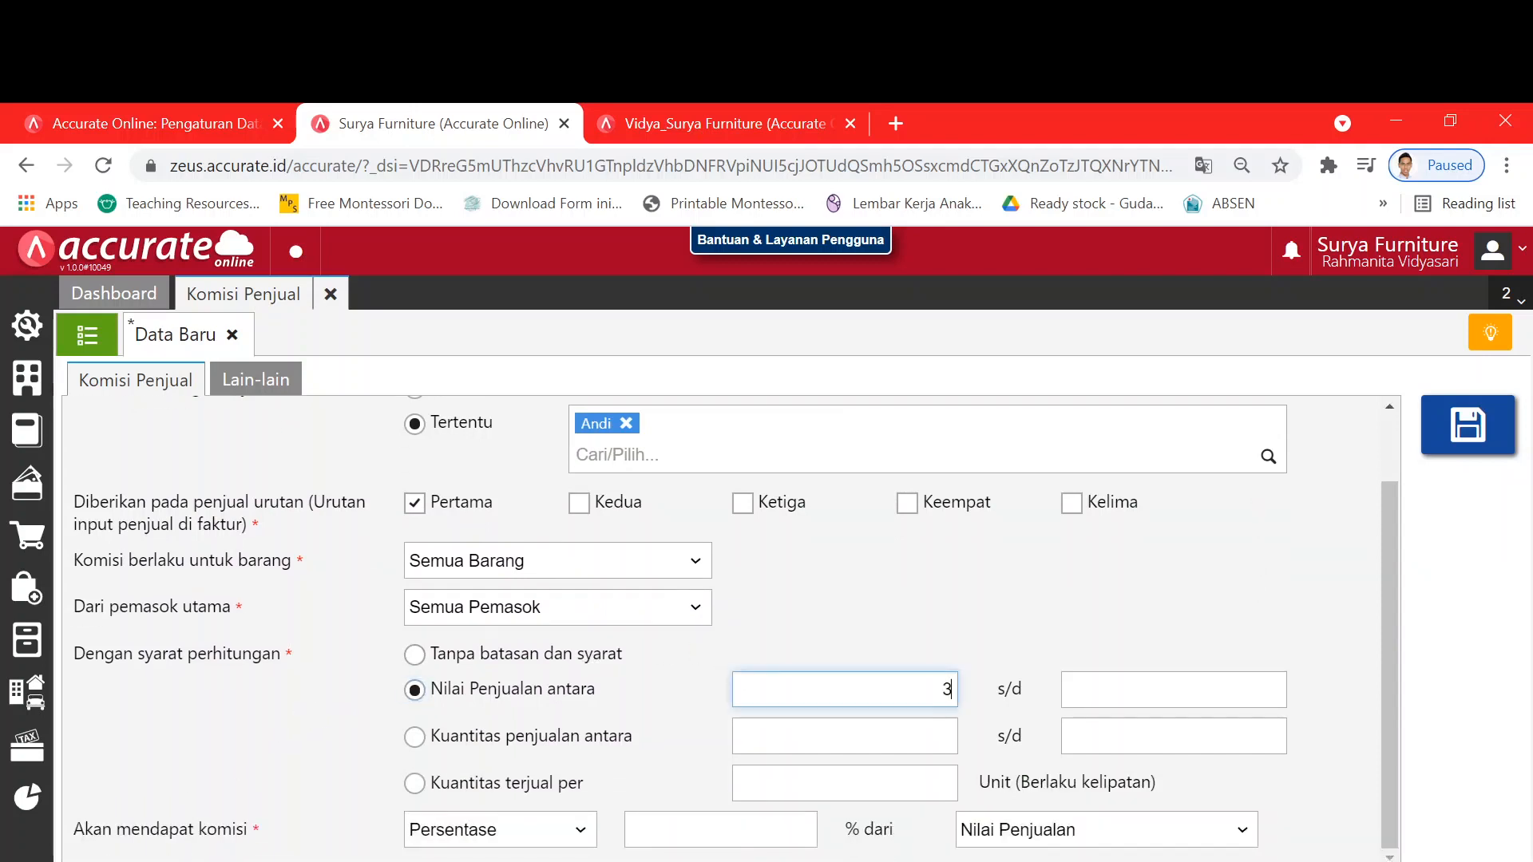
key("Tab")
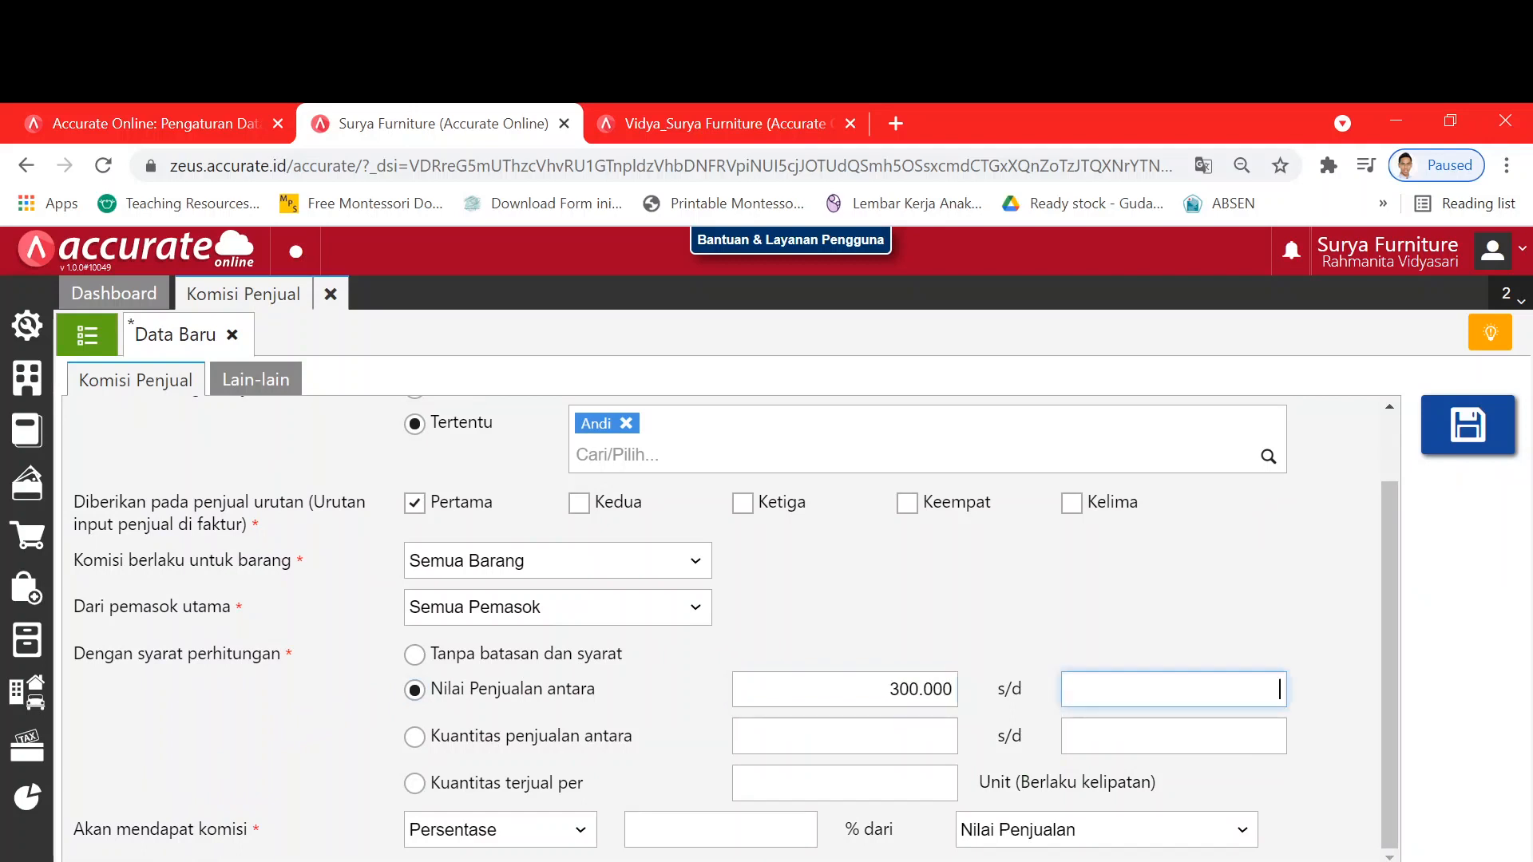
type("100.000.000")
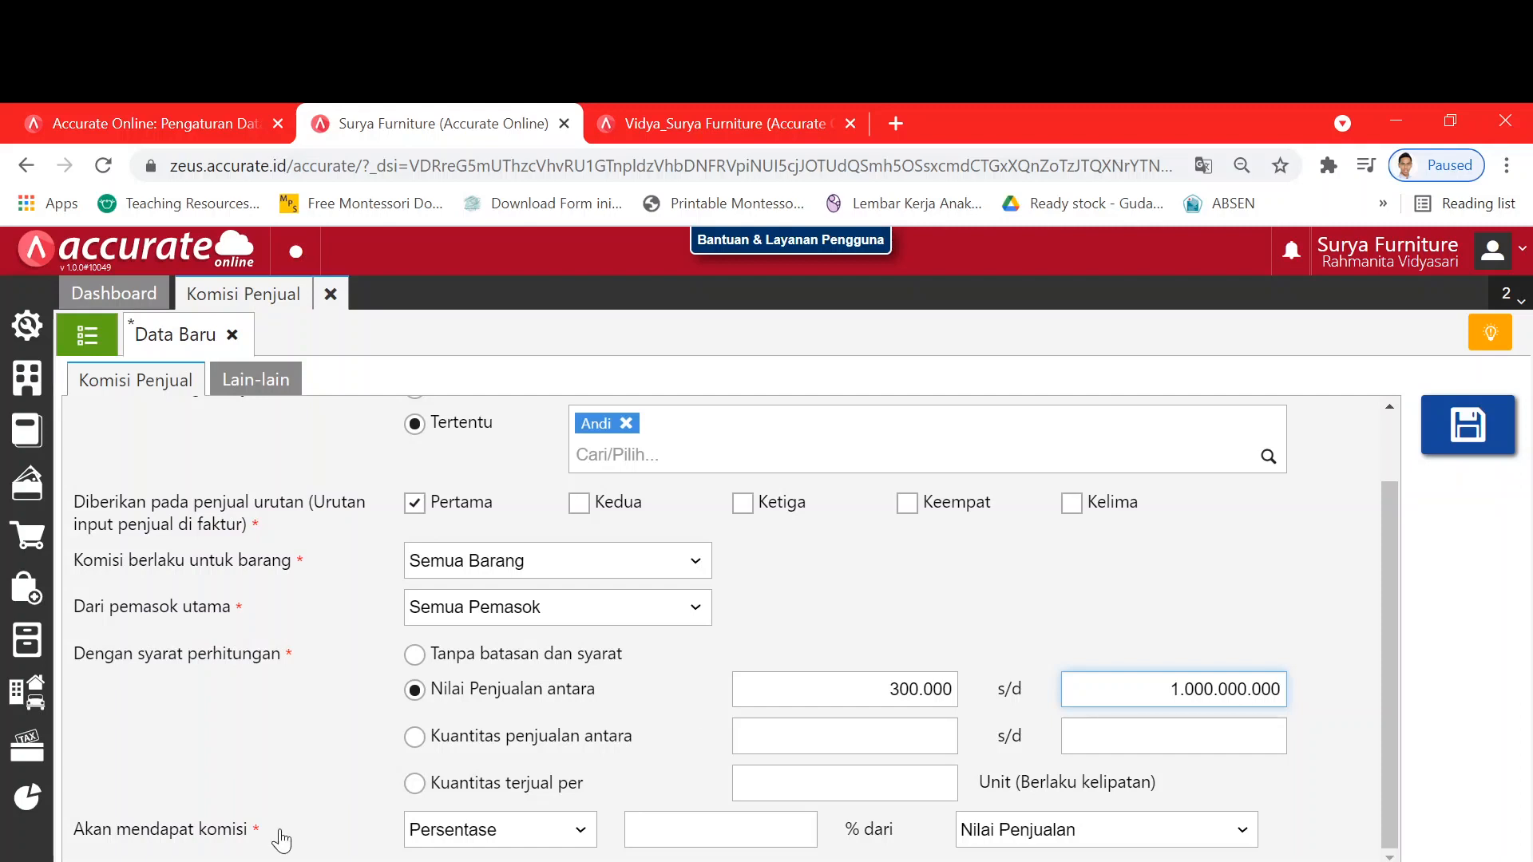
Step: Set the commission to a Persentase of 3% of Nilai Penjualan
left_click(561, 839)
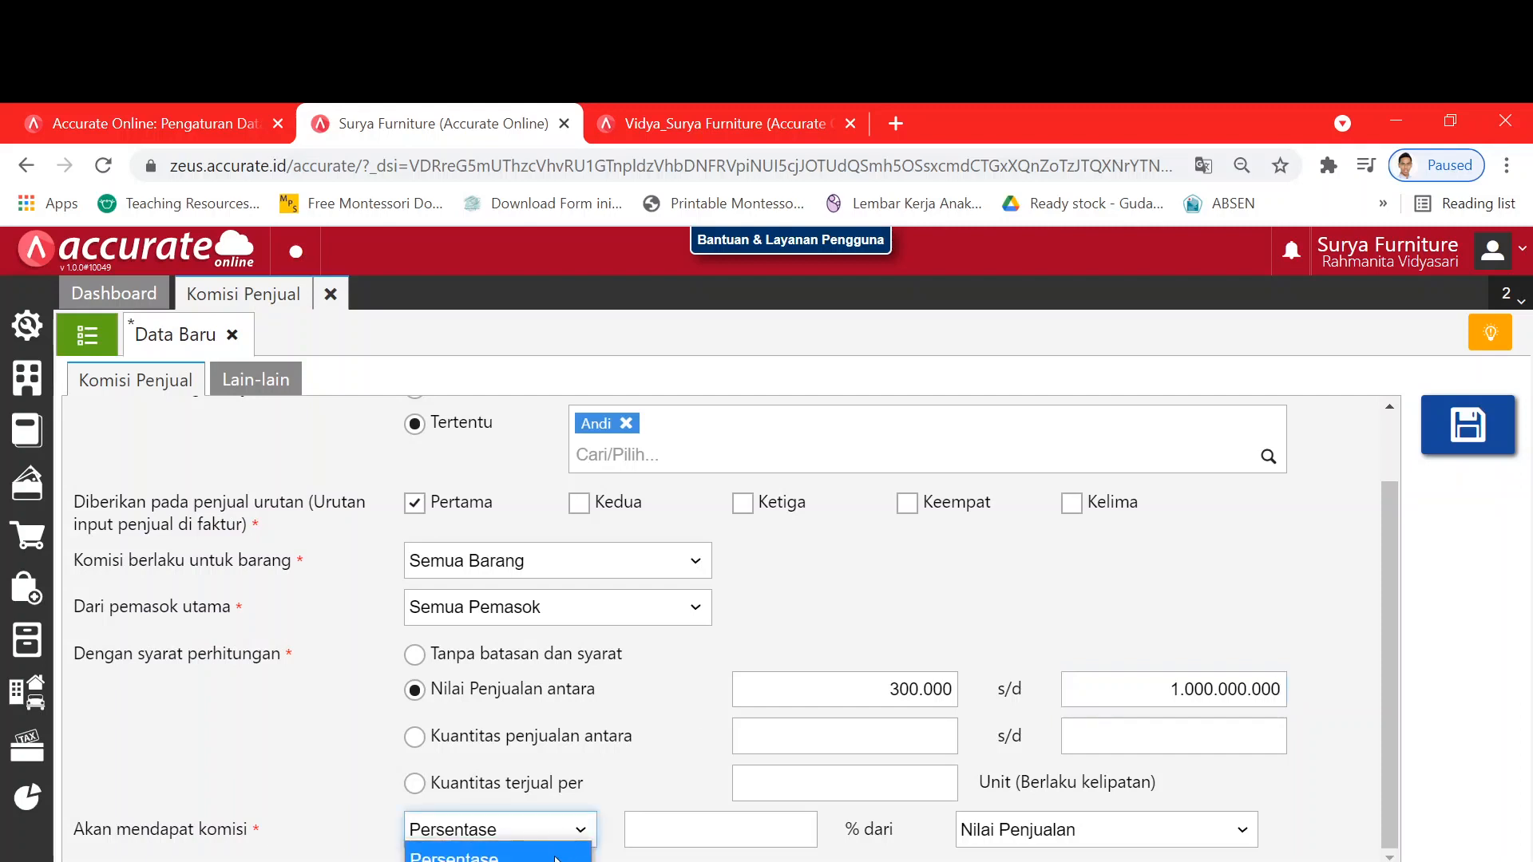
left_click(556, 858)
key("Tab")
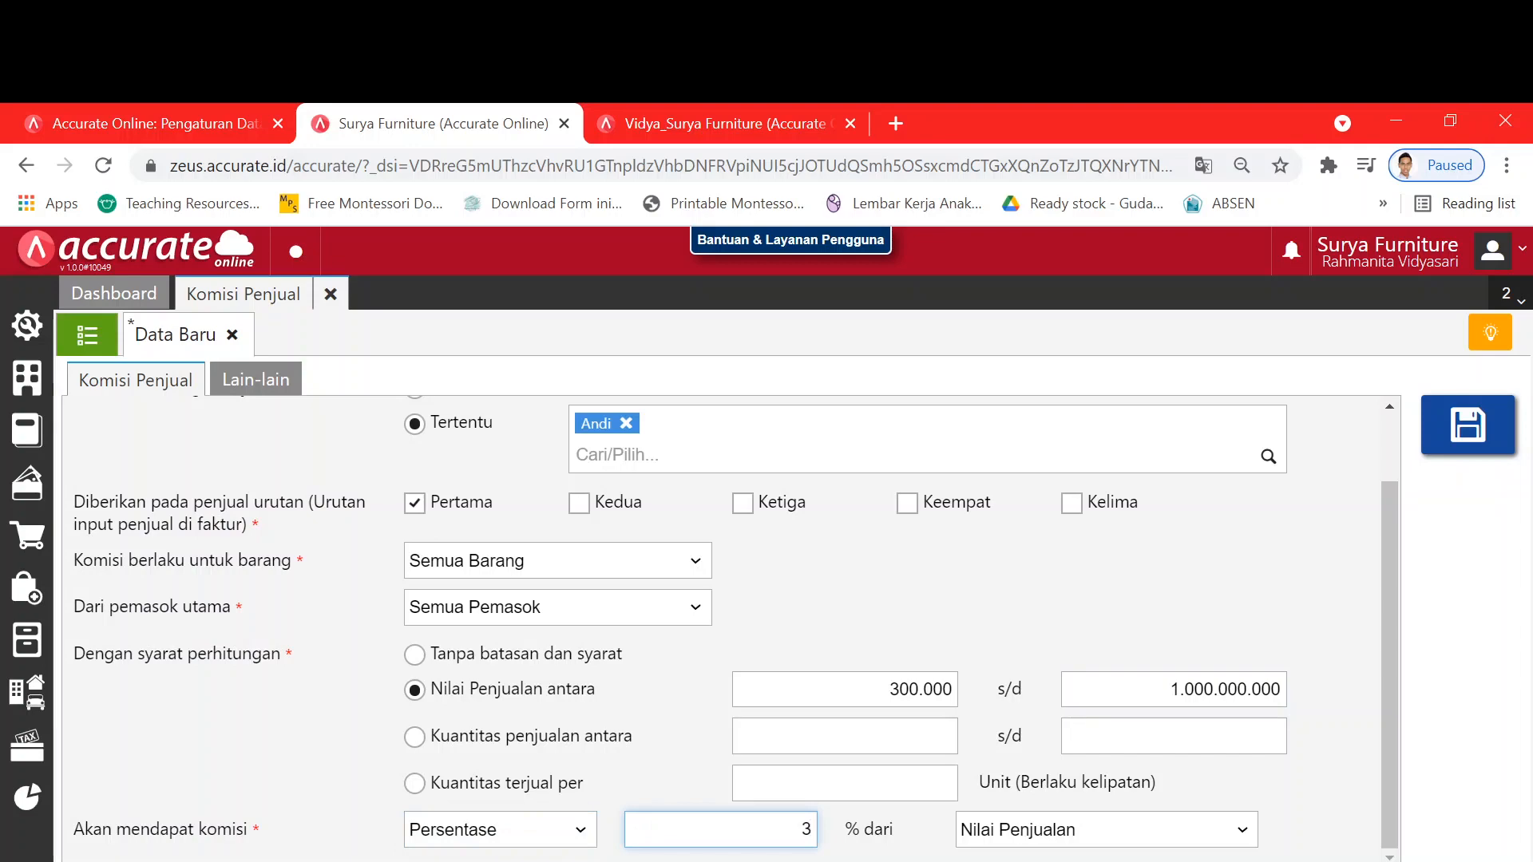
type("3")
left_click(919, 832)
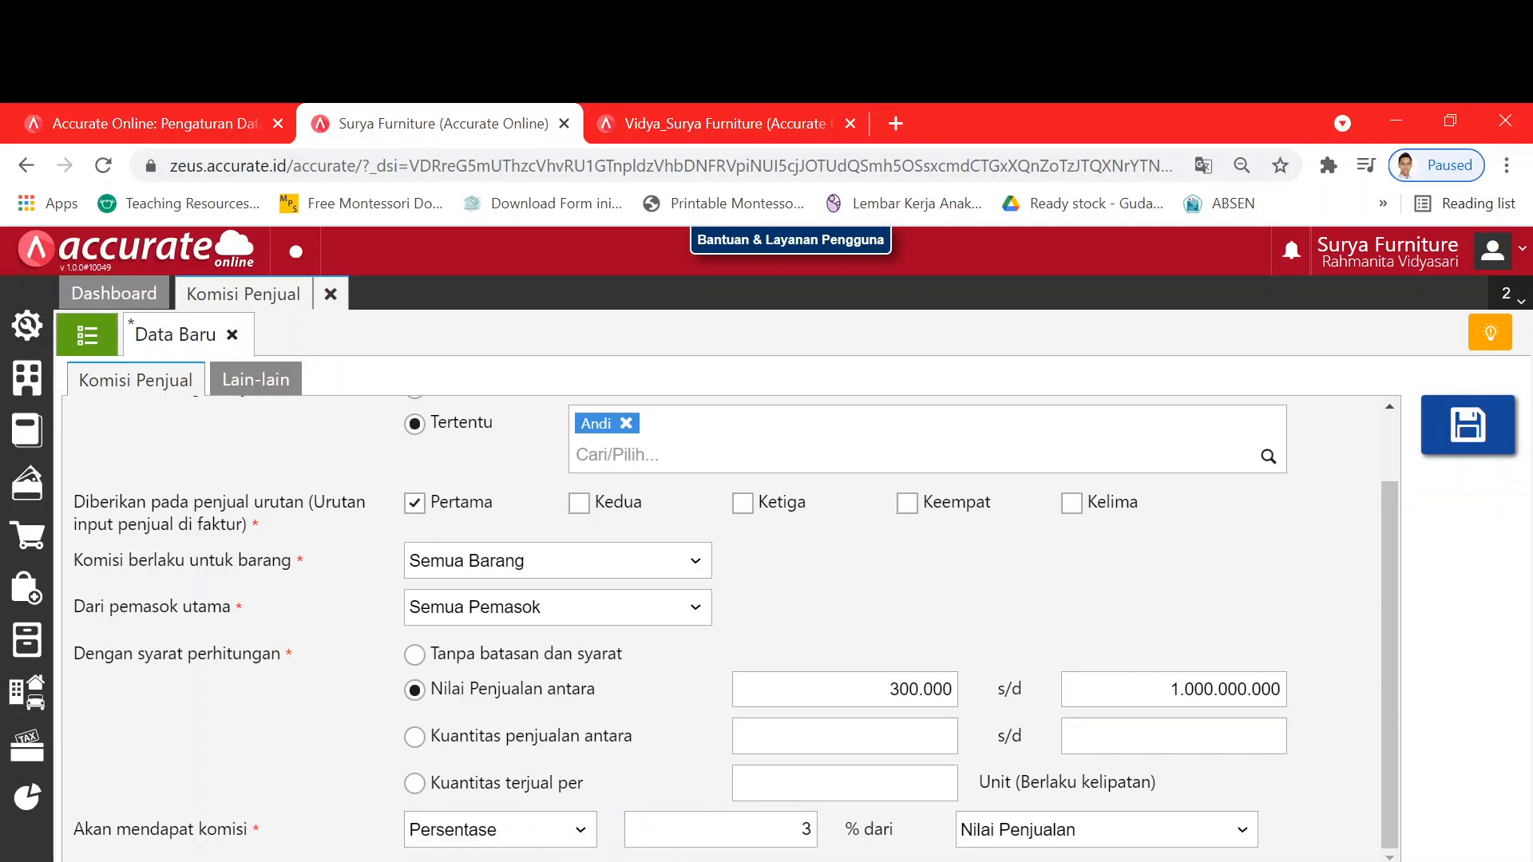
Step: Check the commission terms against the 15 January 2019 task in Modul Praktik.pdf and save the commission record
key("alt+Tab")
scroll(1122, 554, "right", 1)
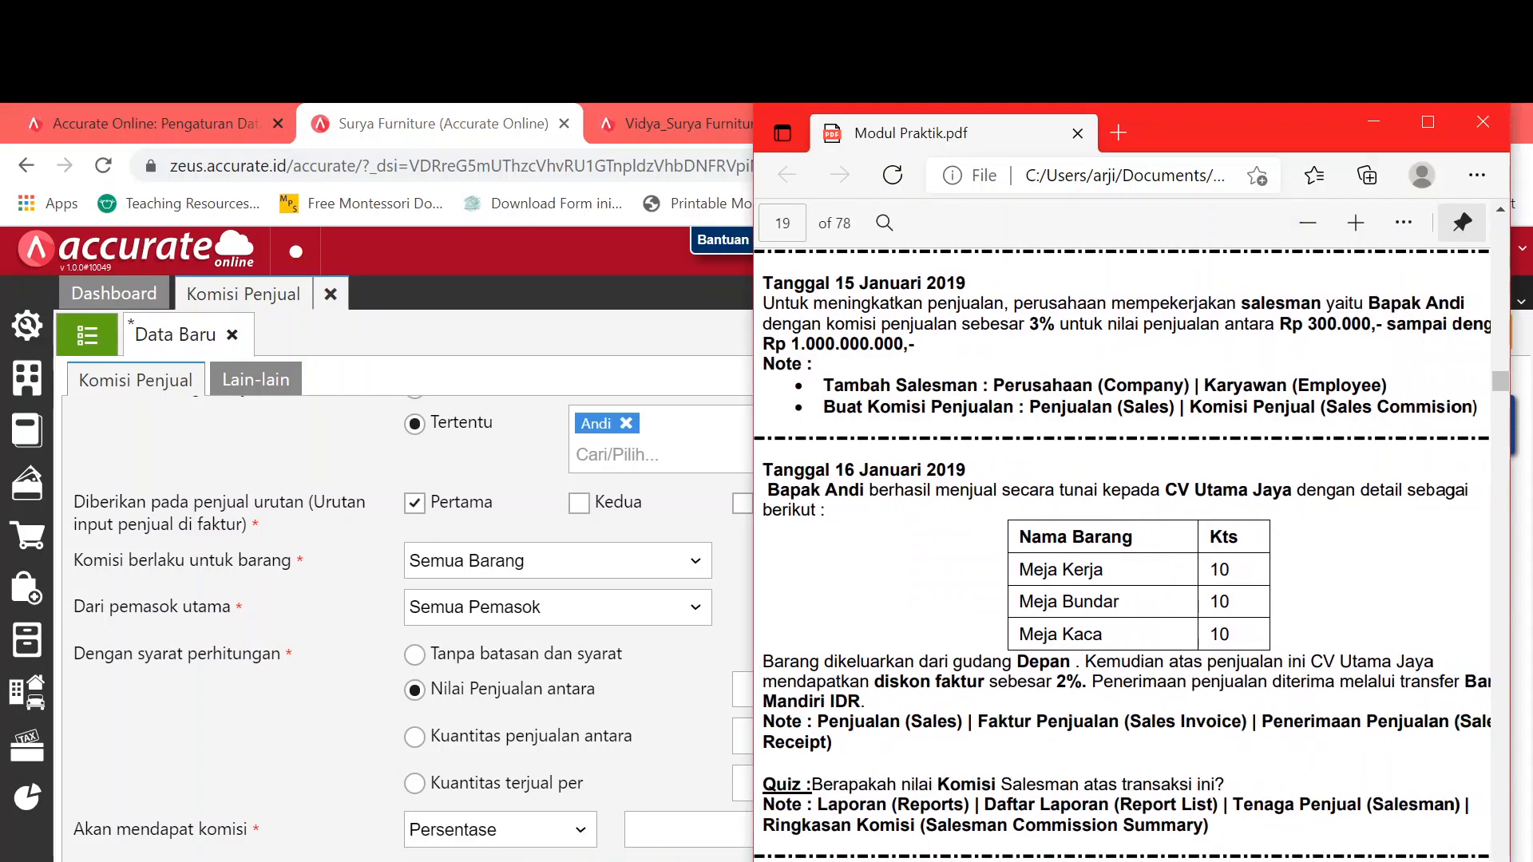
scroll(1121, 554, "down", 1)
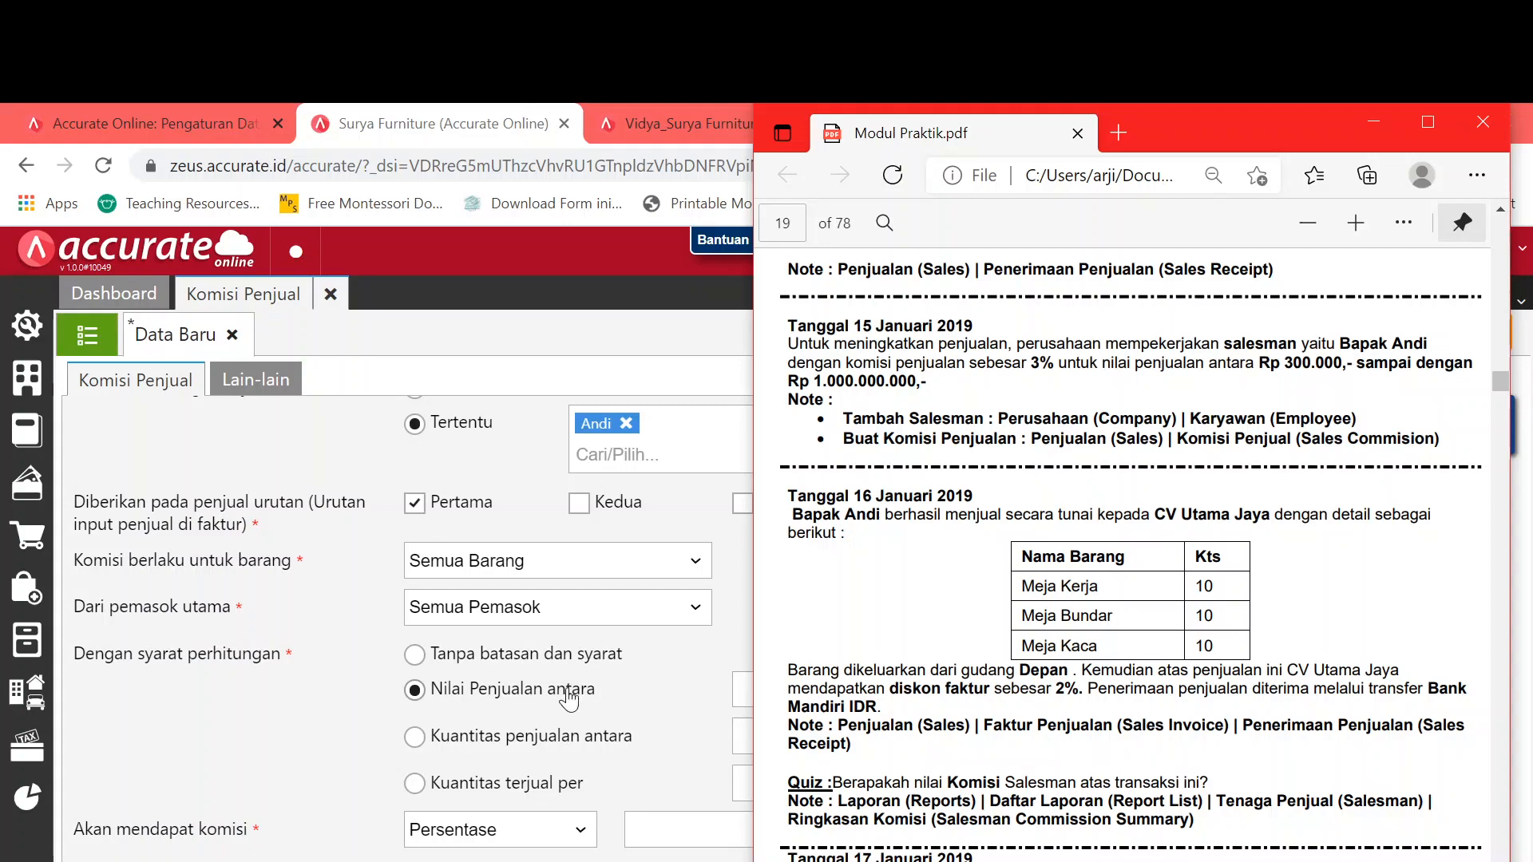
left_click(663, 693)
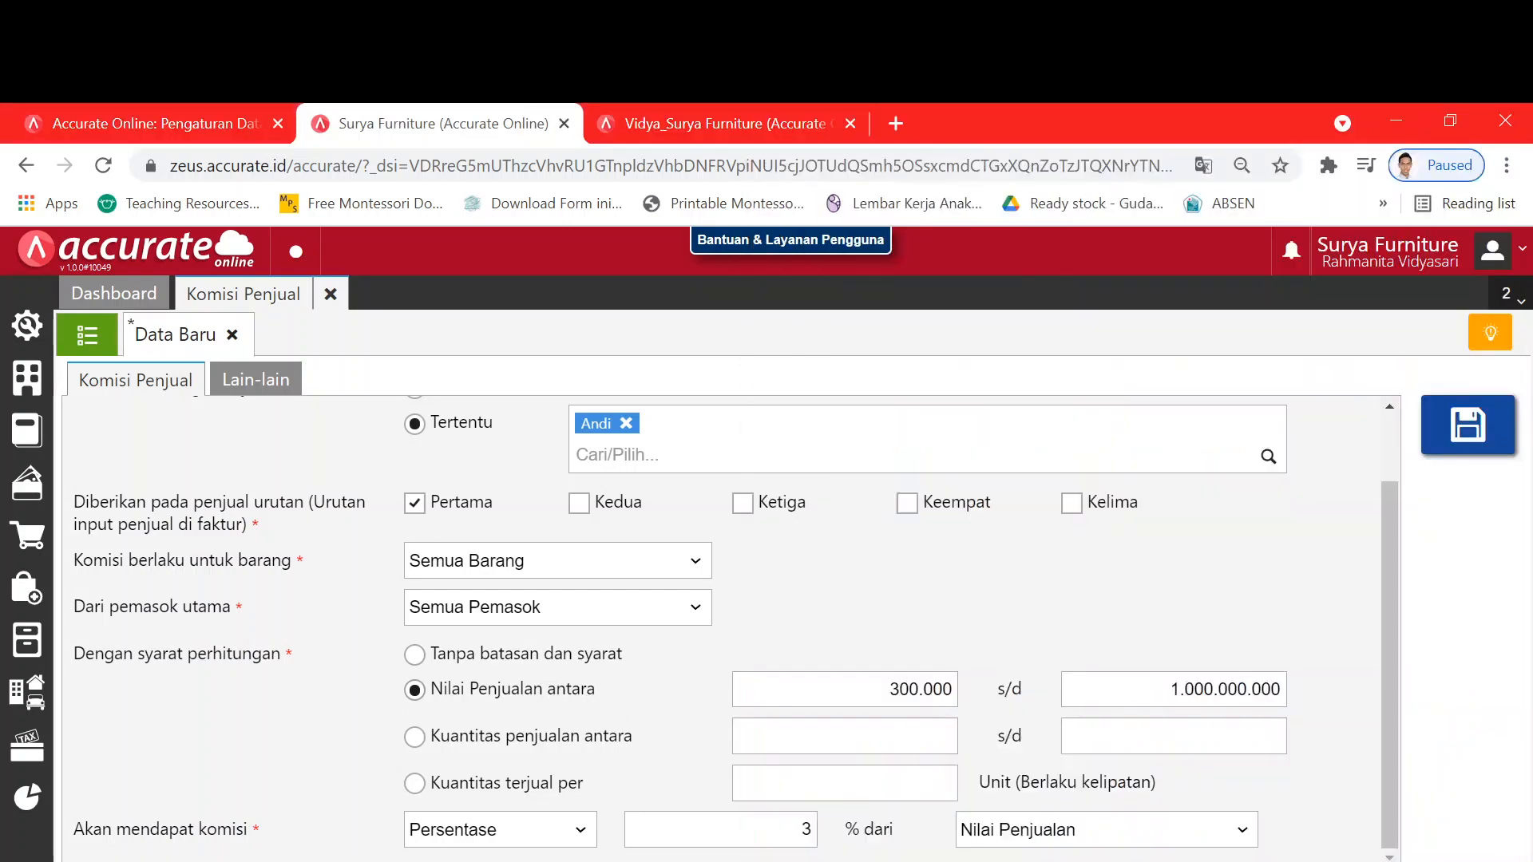
key("alt+Tab")
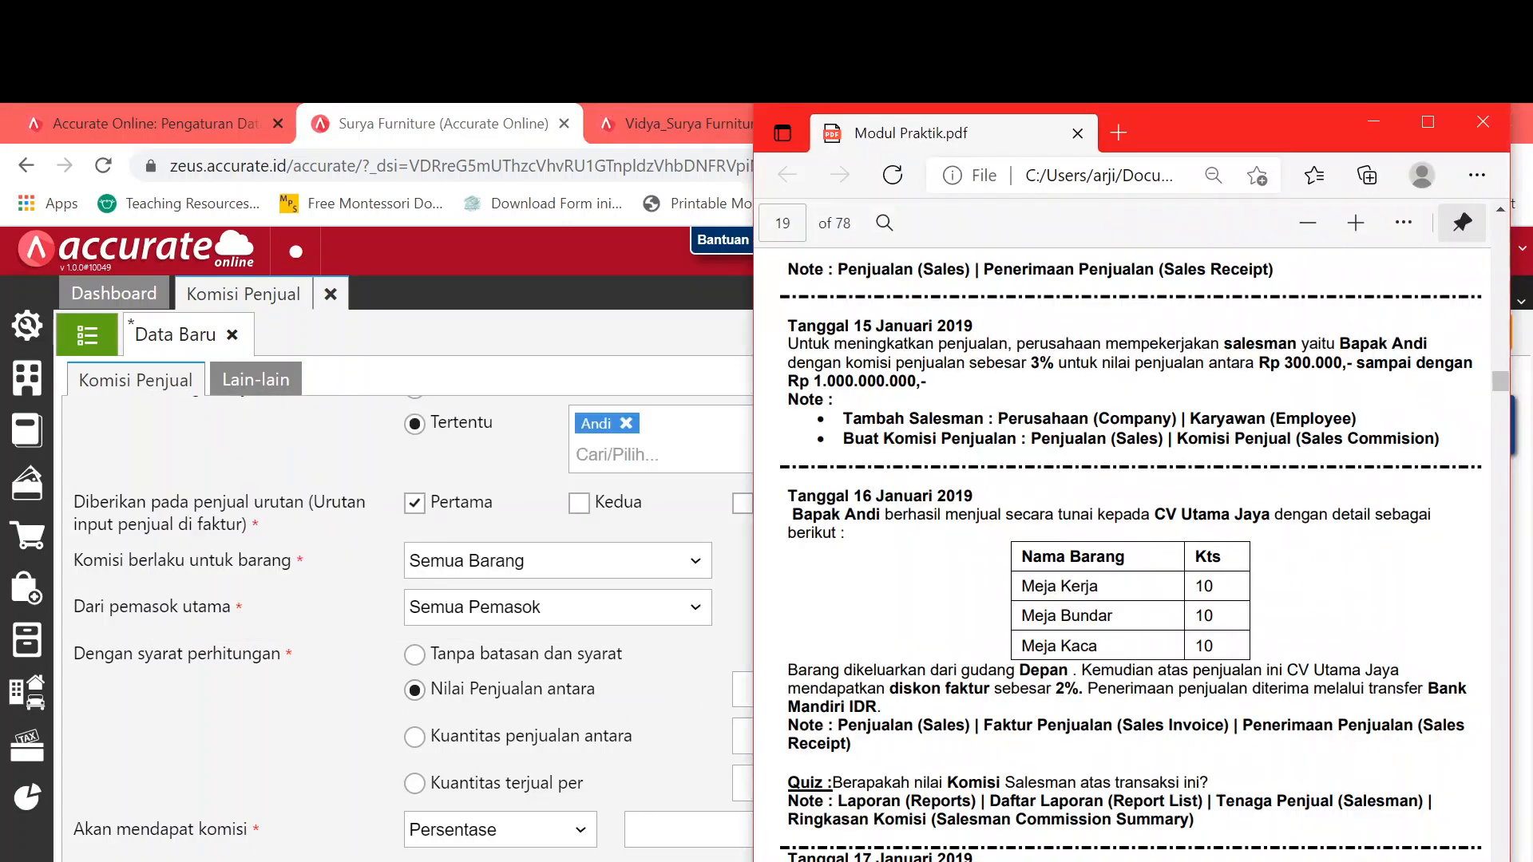
key("alt+Tab")
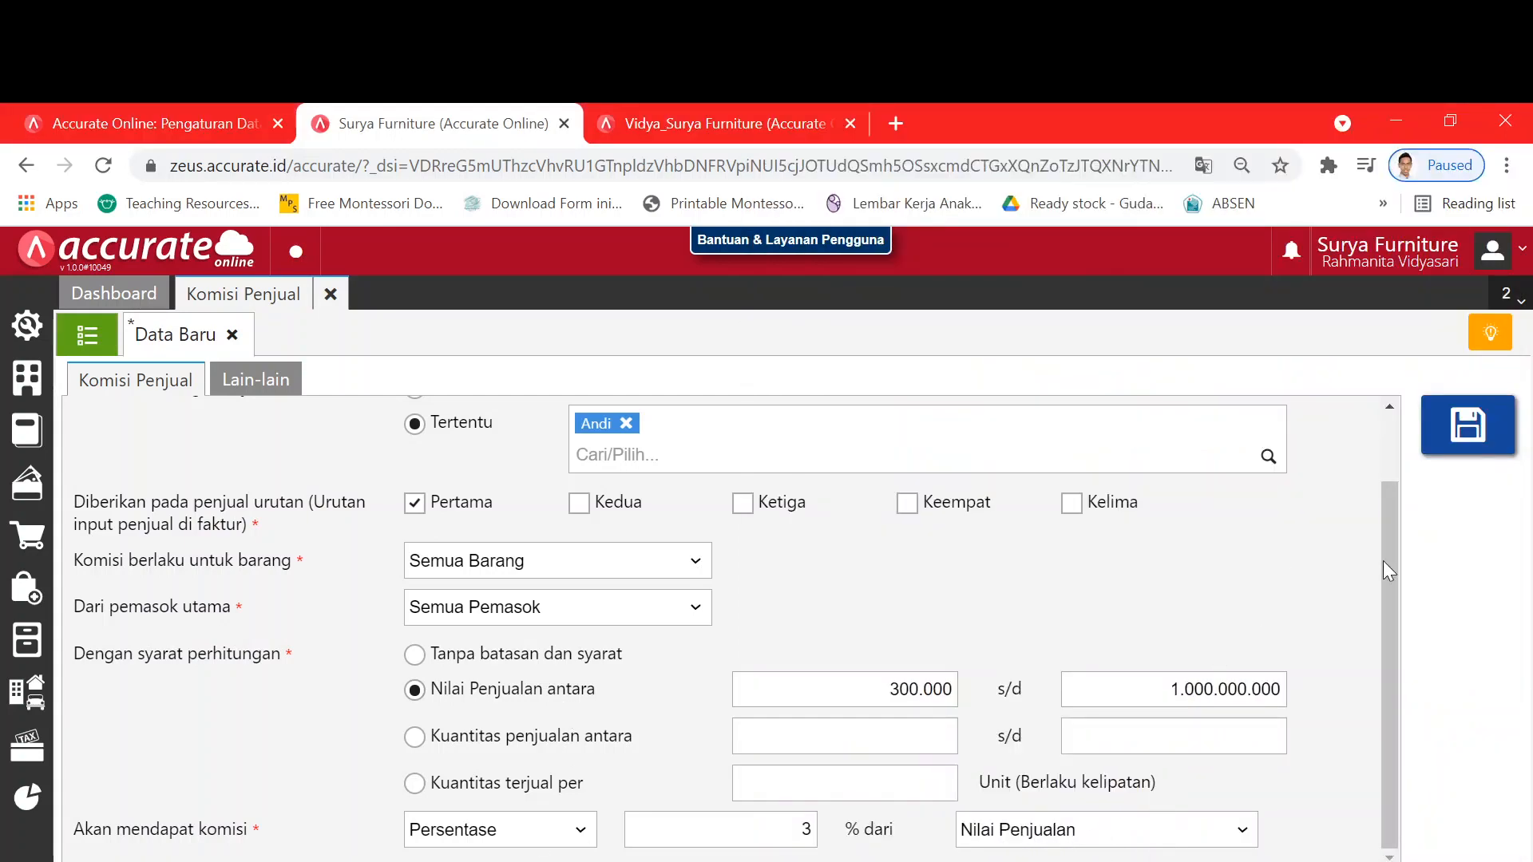
scroll(1396, 568, "up", 1)
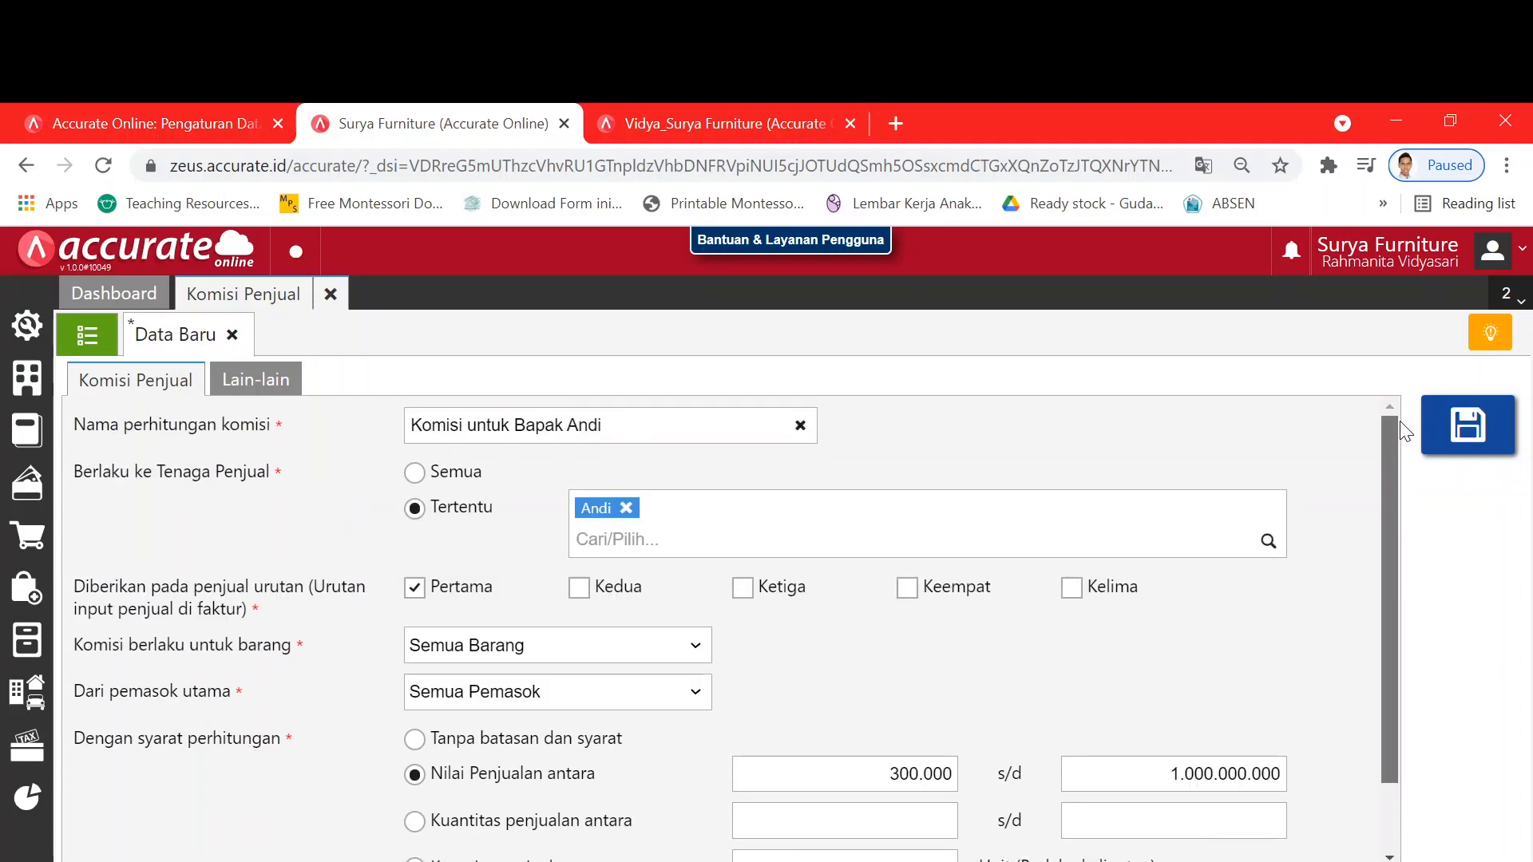
left_click(1487, 429)
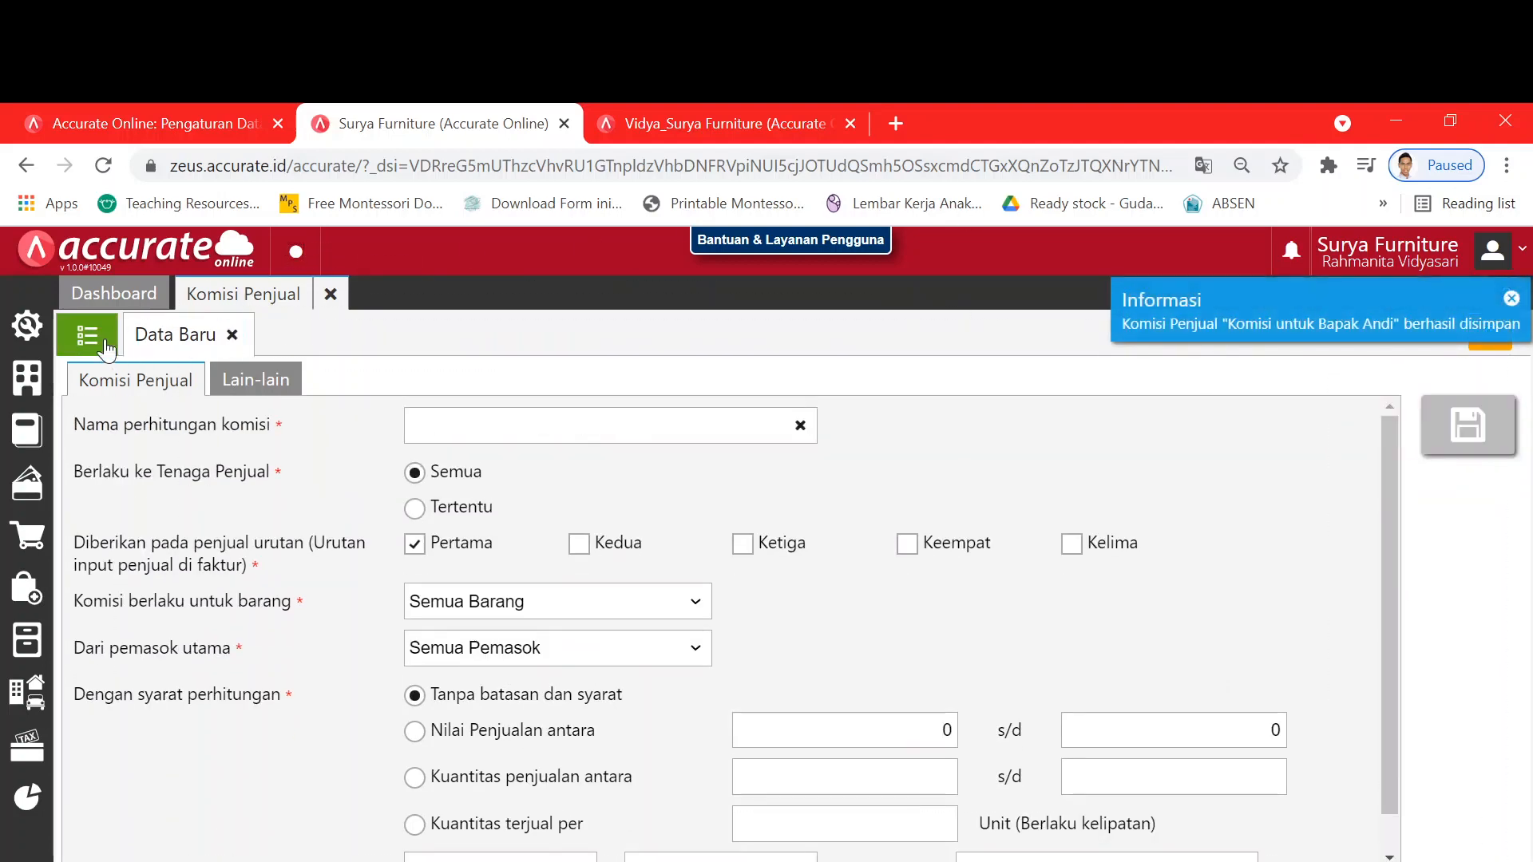
Step: Review the saved record in the Komisi Penjual list and close the Komisi Penjual module
left_click(106, 349)
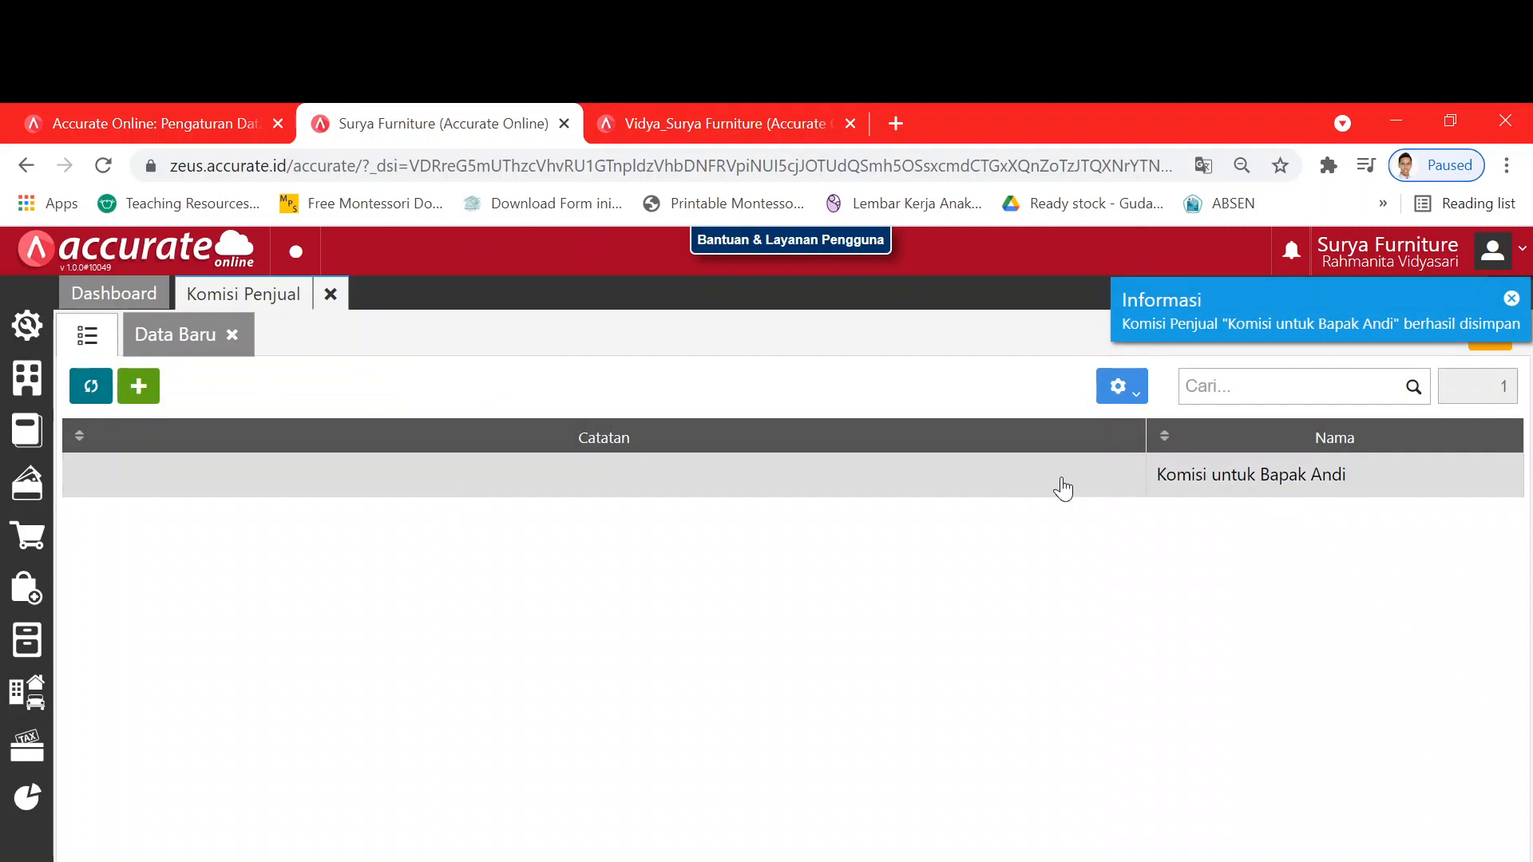
left_click(239, 345)
left_click(330, 293)
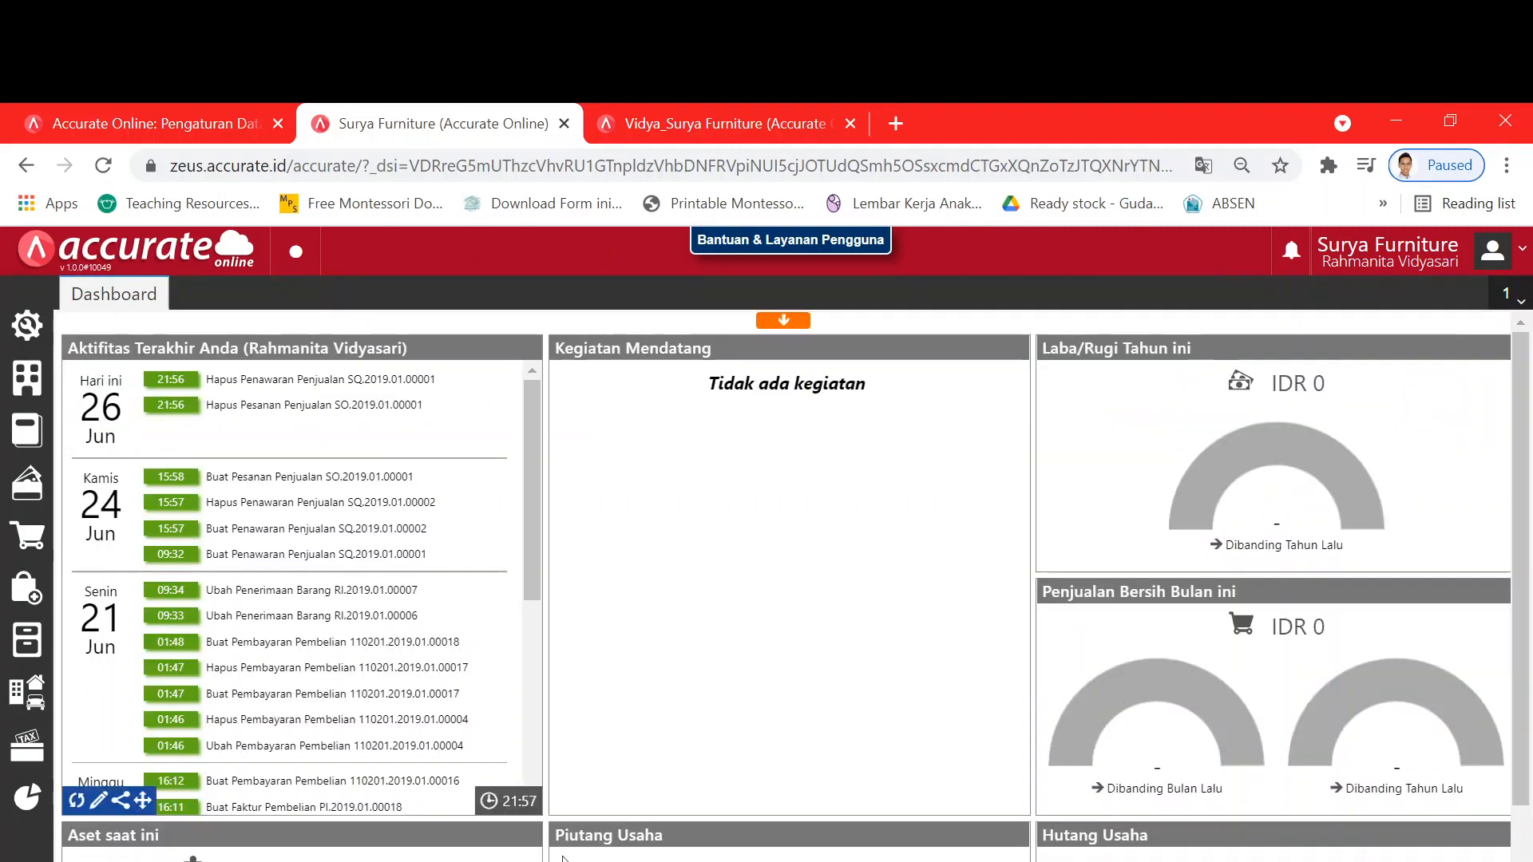
Step: Bring up the 16 January 2019 task in Modul Praktik.pdf and shrink the Accurate Online window to fit beside it
key("alt+Tab")
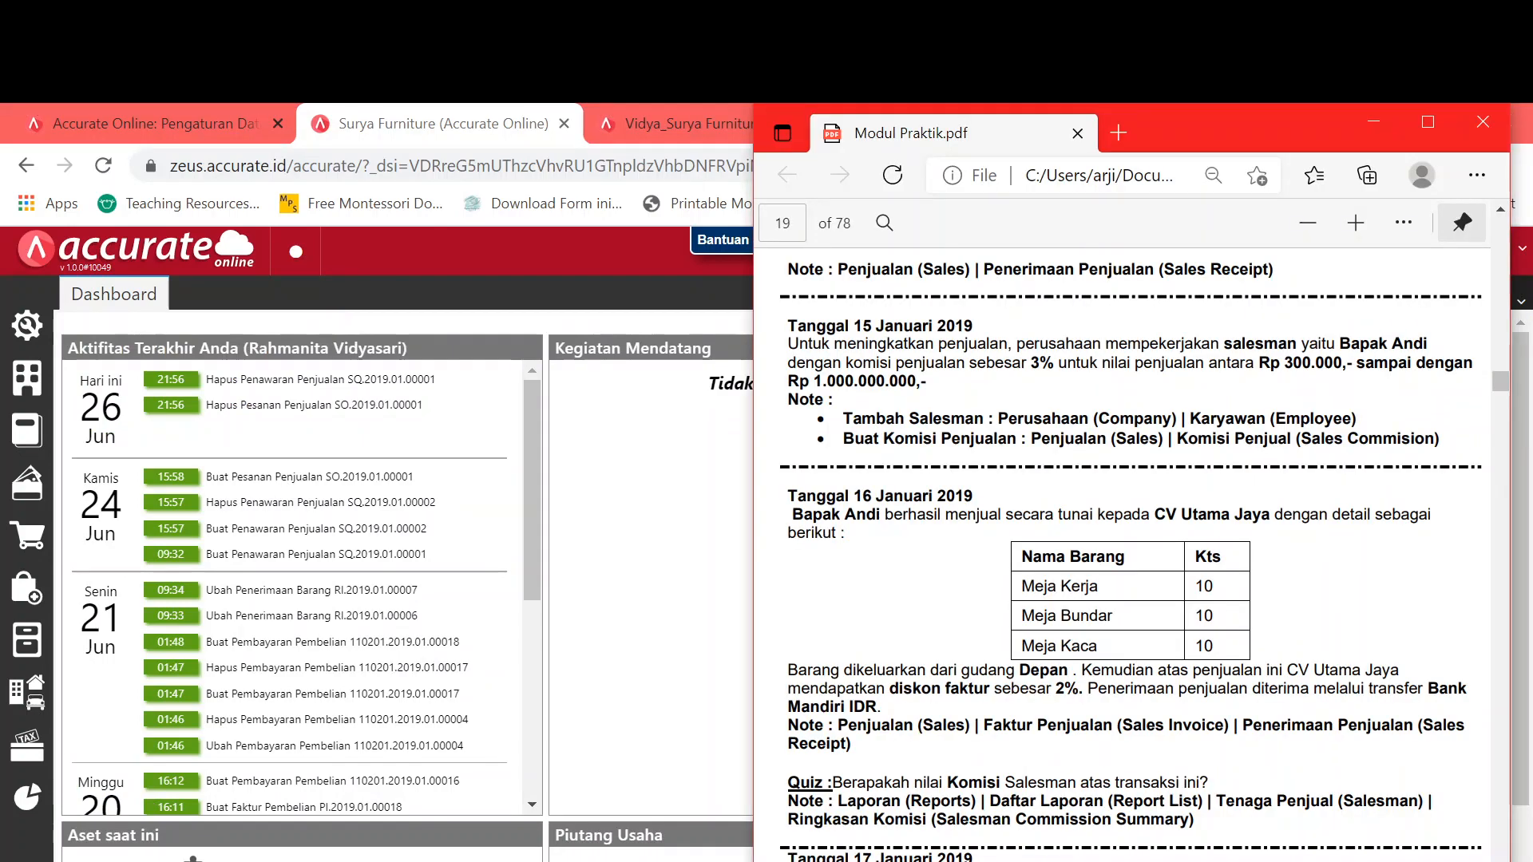
scroll(1158, 527, "down", 3)
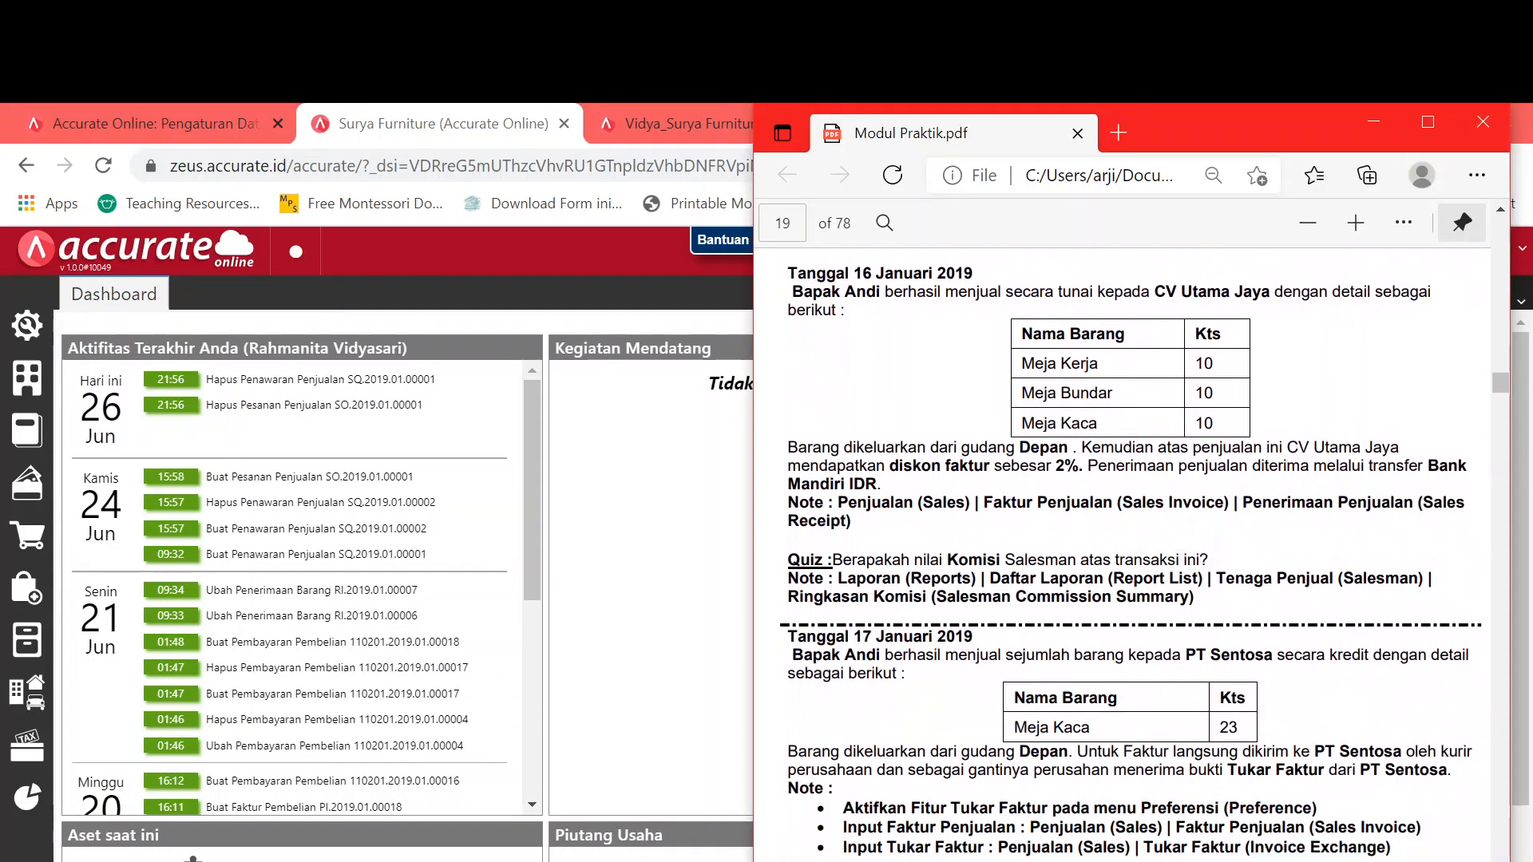
left_click(659, 518)
left_click(1450, 120)
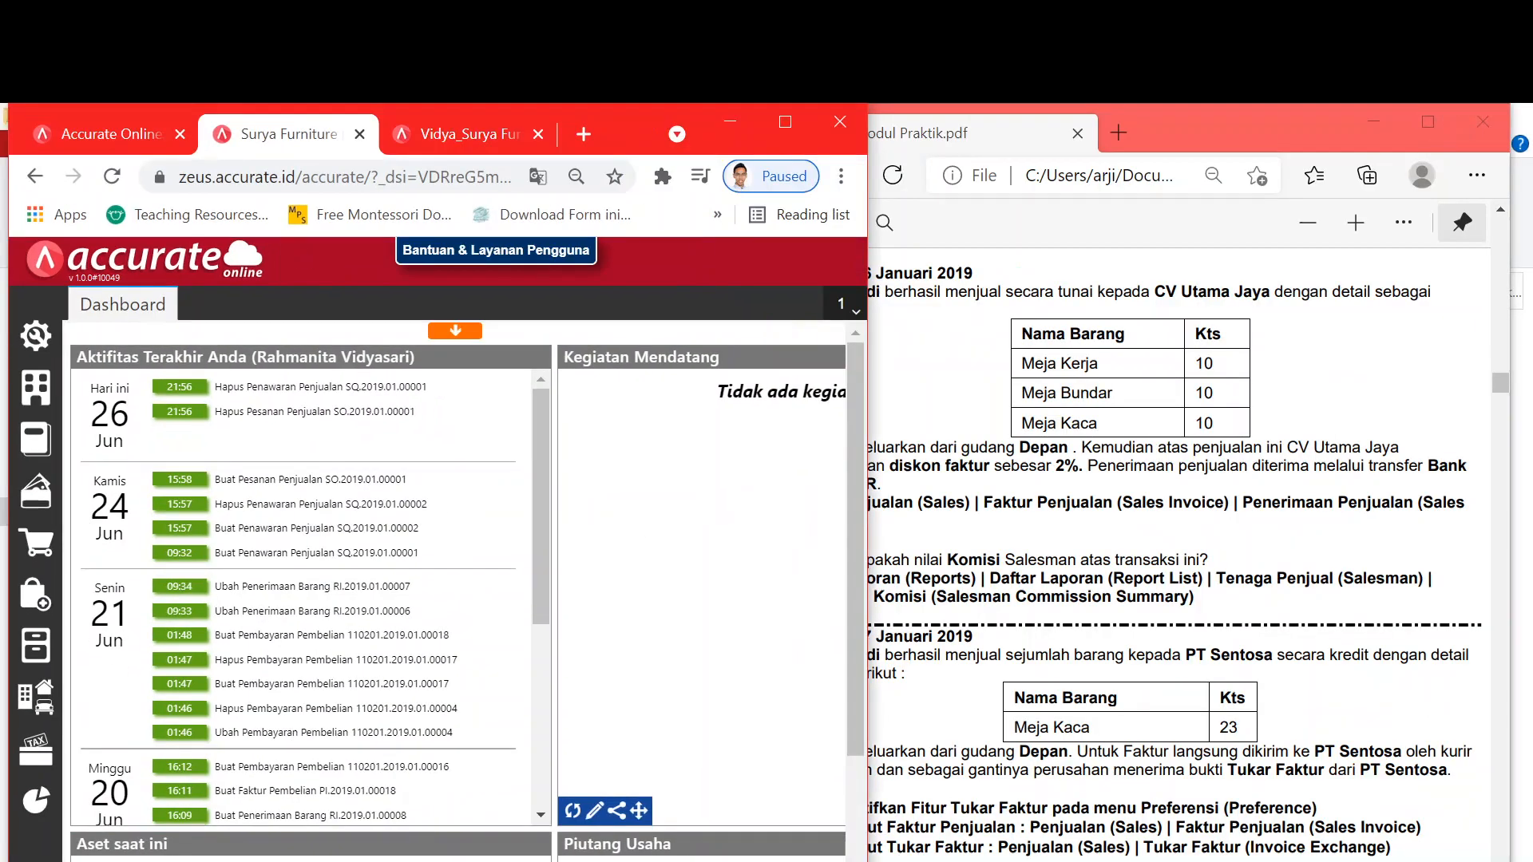
left_click(666, 861)
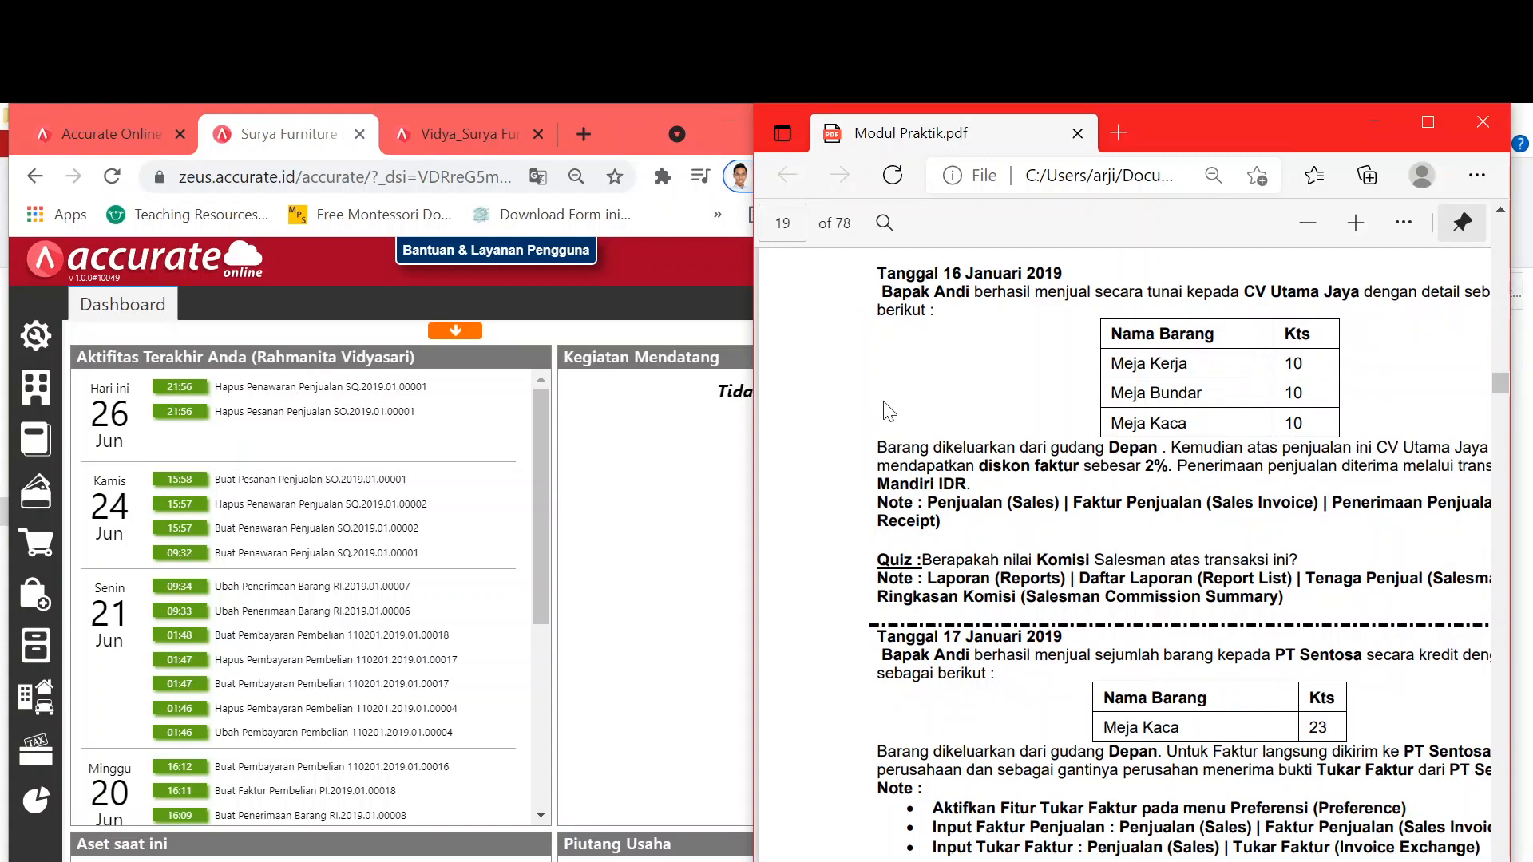
Step: Start a new Faktur Penjualan for the customer CV Utama Jaya, dated 16 January 2019
left_click(29, 550)
left_click(710, 555)
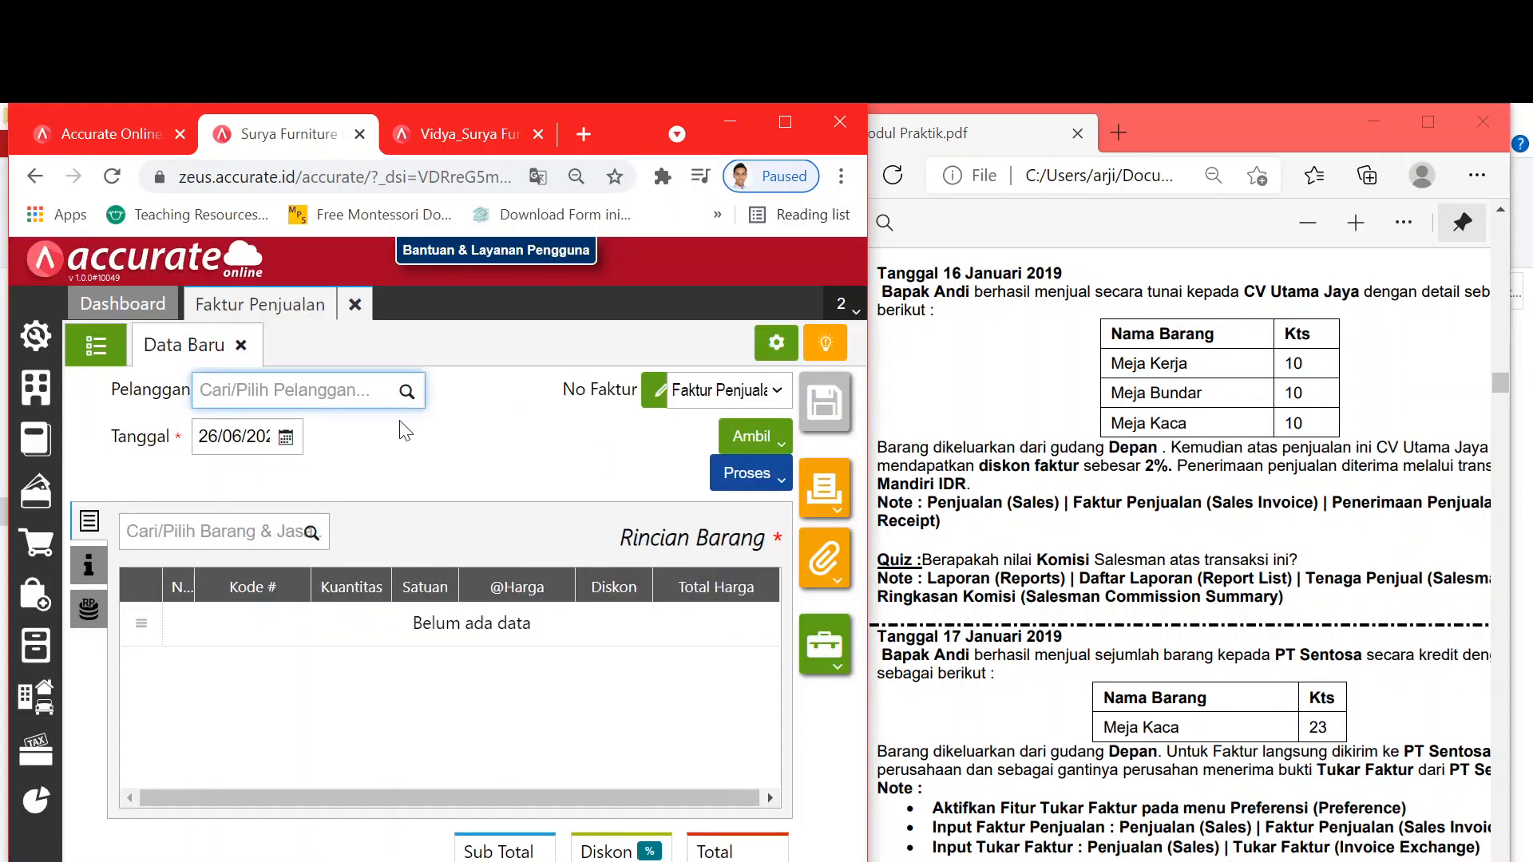
type("ut")
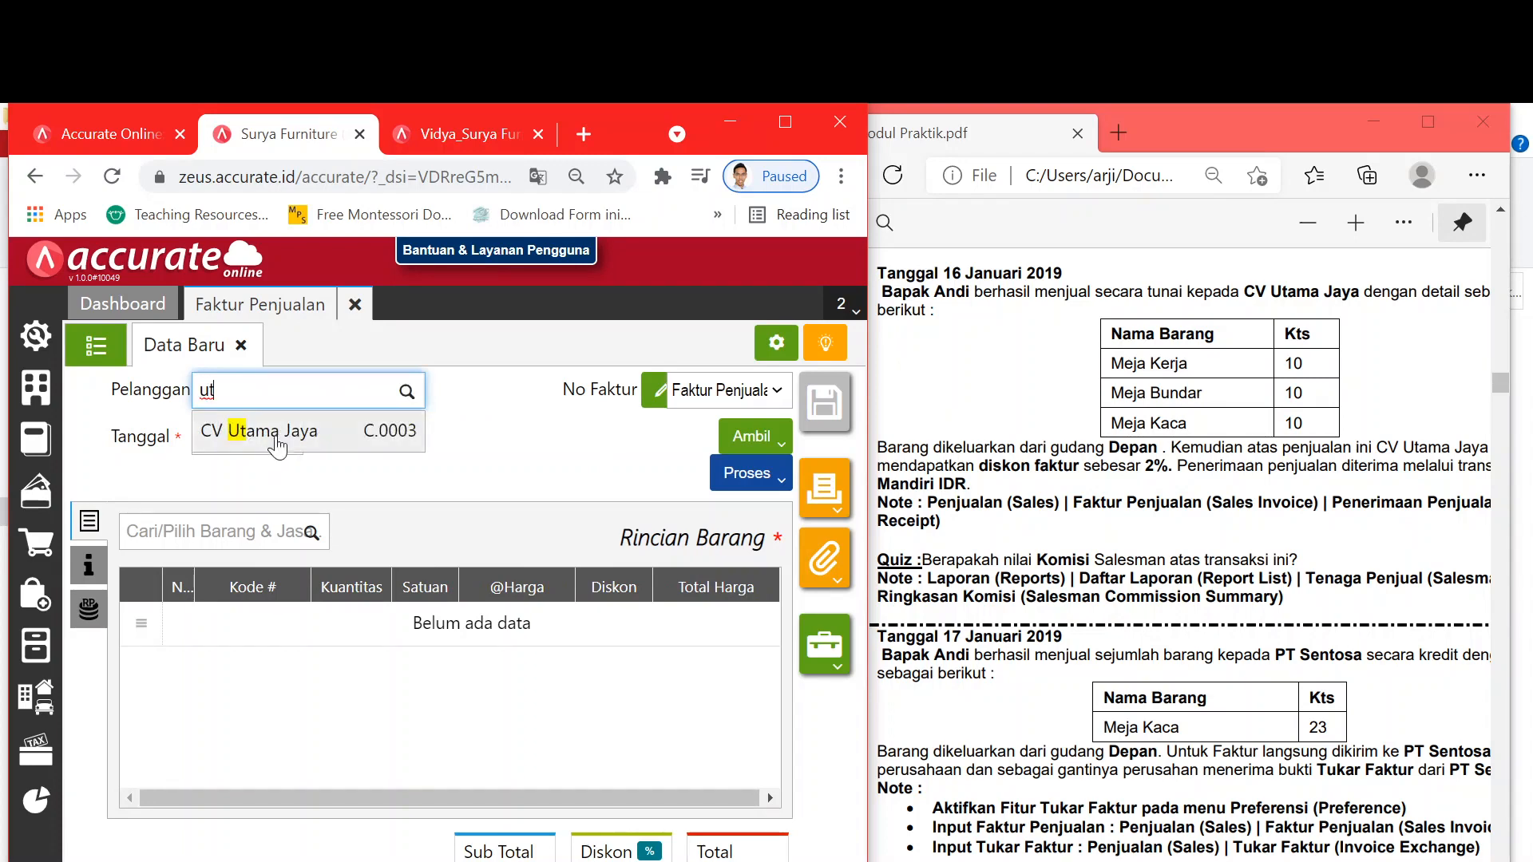
left_click(257, 431)
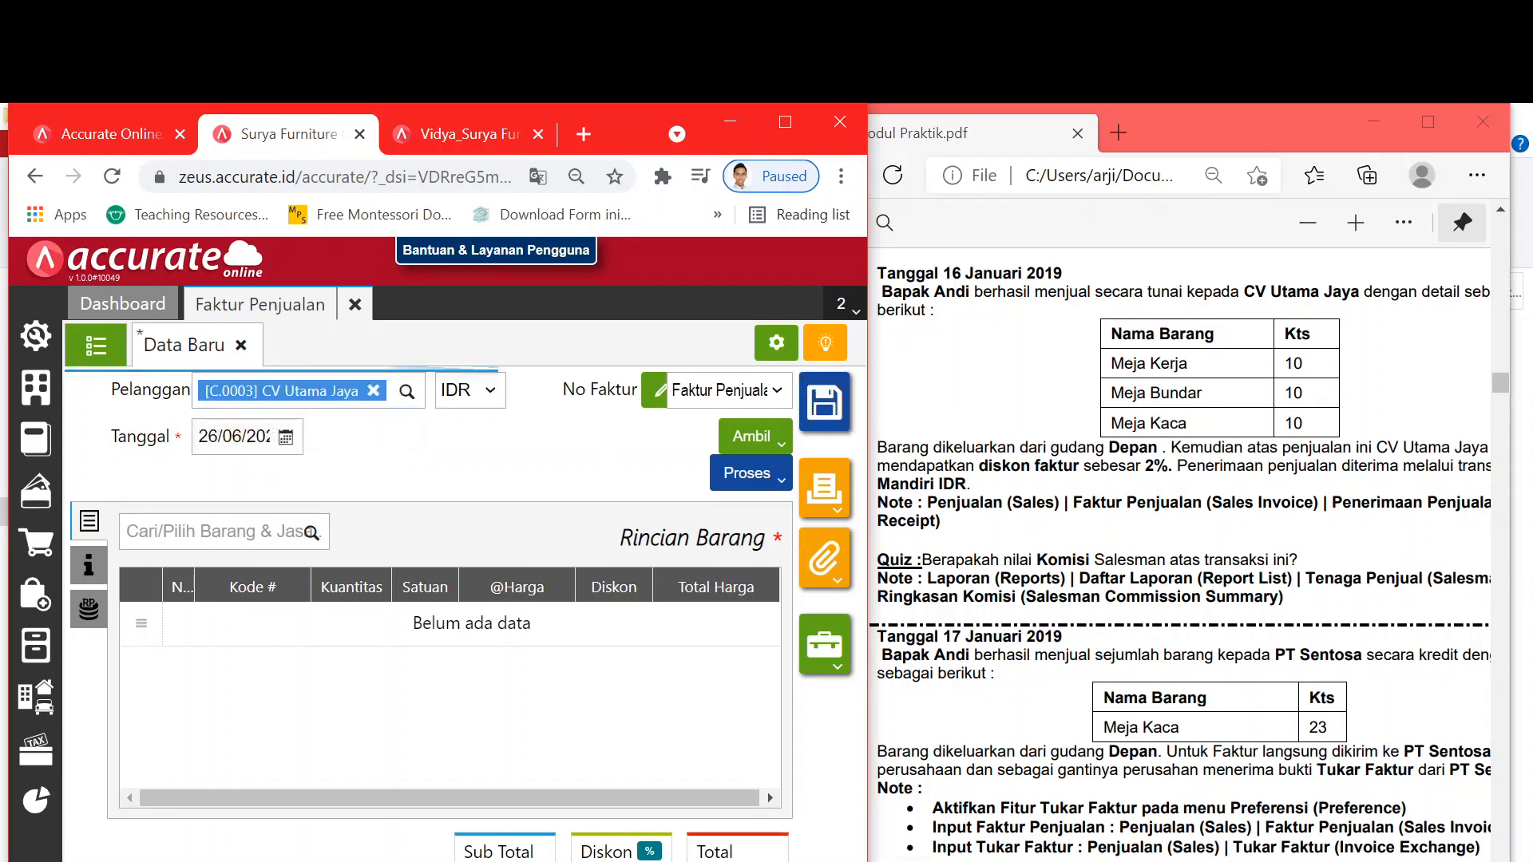
left_click(233, 437)
type("16/01/2")
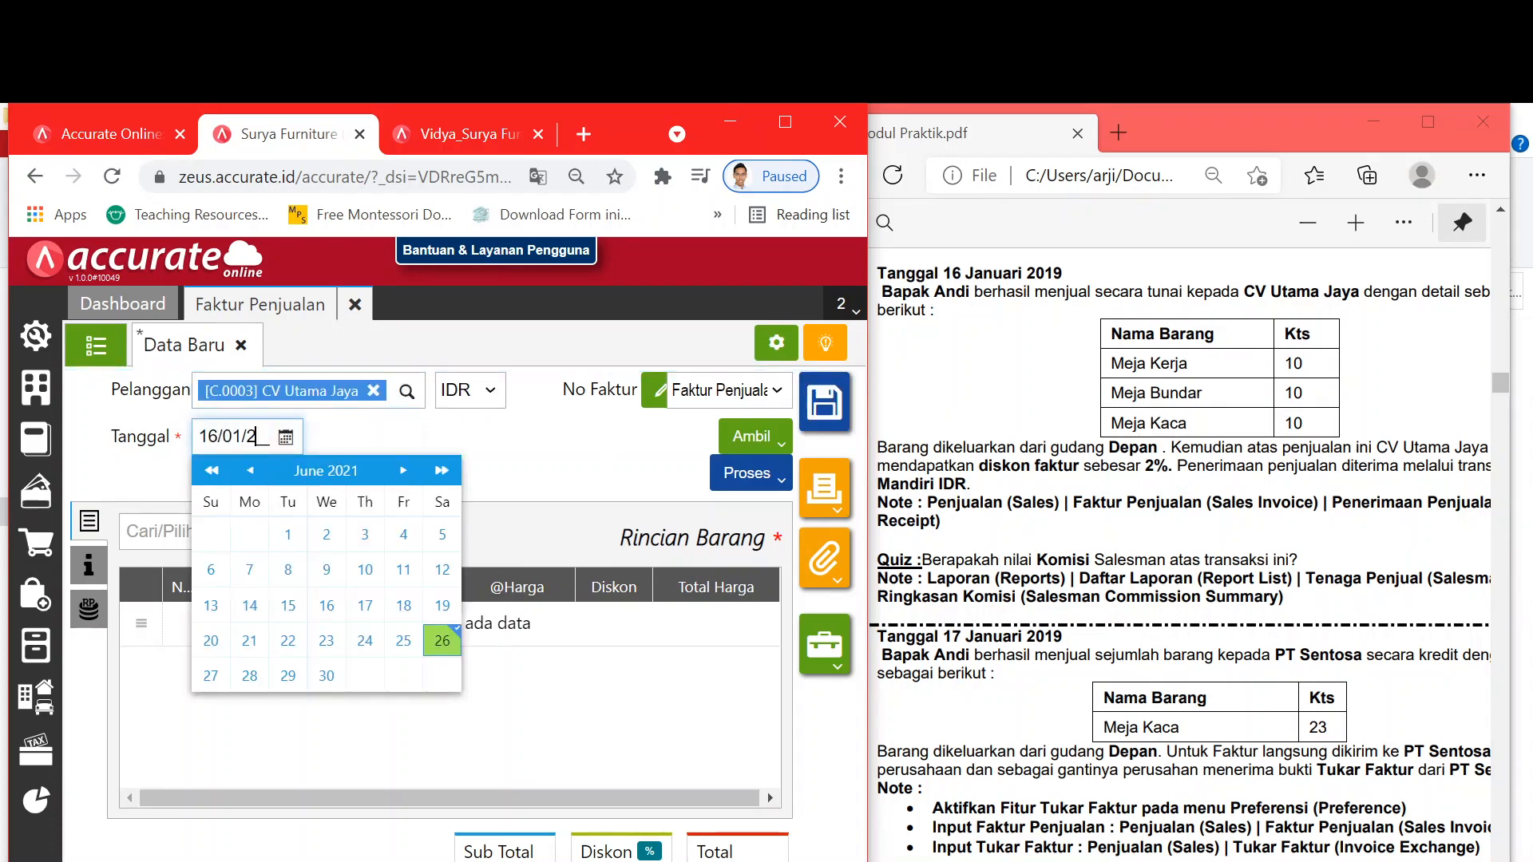
type("01")
left_click(515, 495)
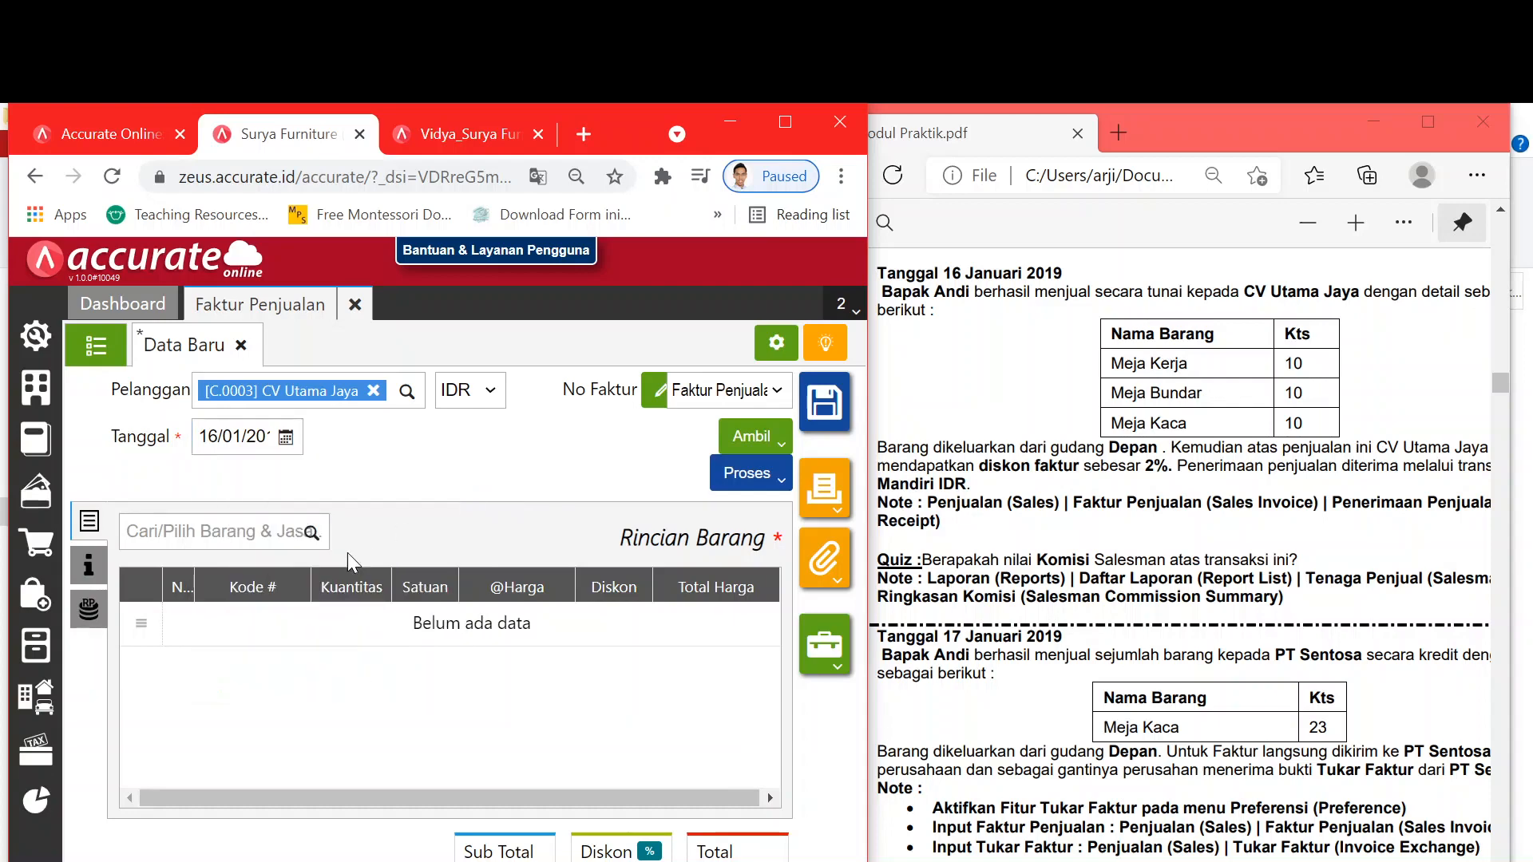
Step: Add 10 PCS of Meja Kerja to the invoice with the new salesman as Penjual
left_click(309, 532)
type("kerj")
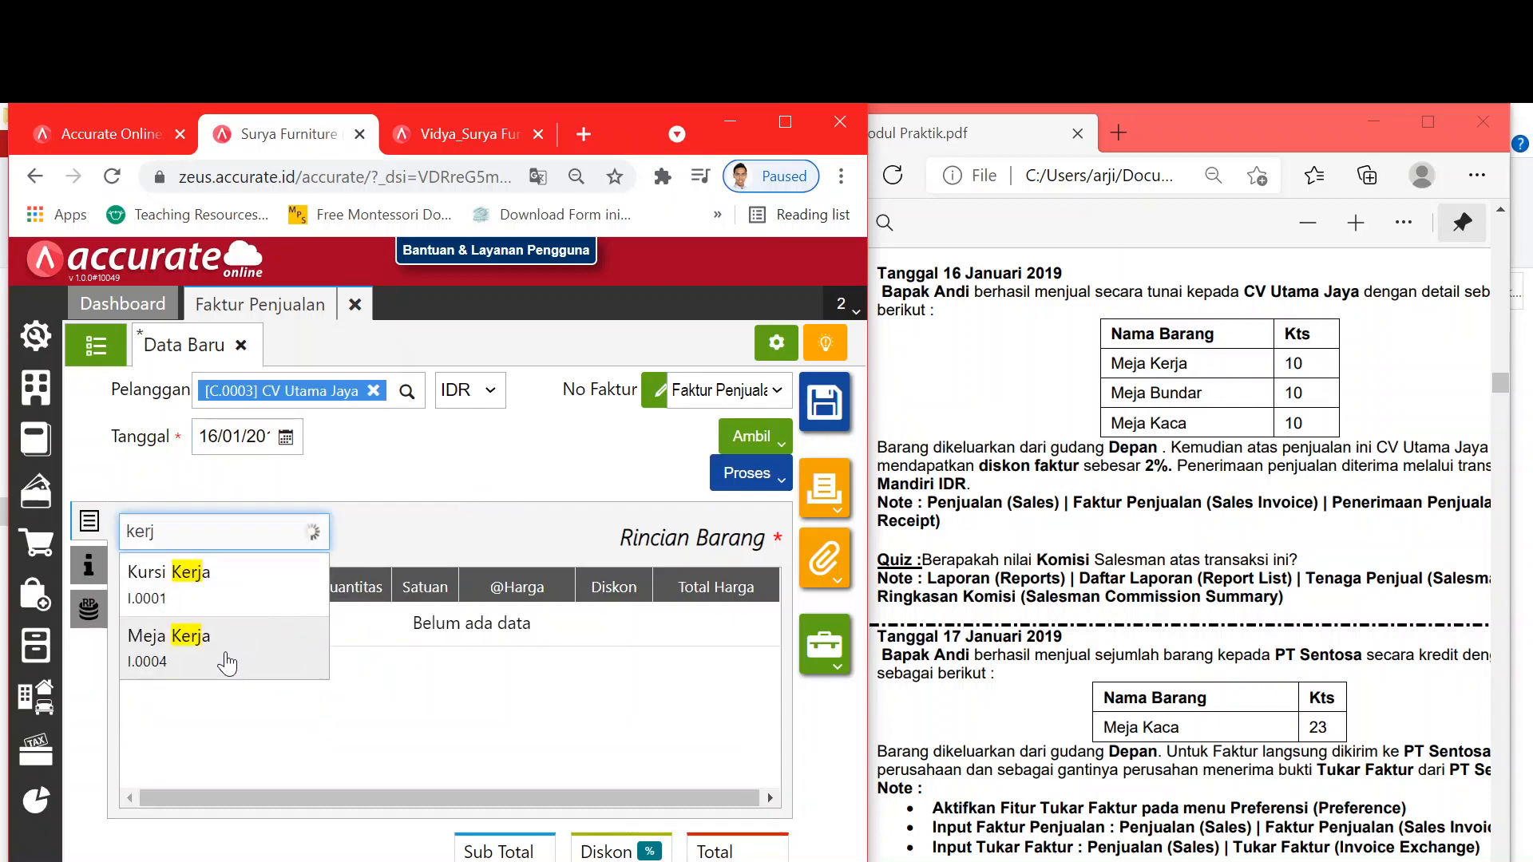
left_click(226, 651)
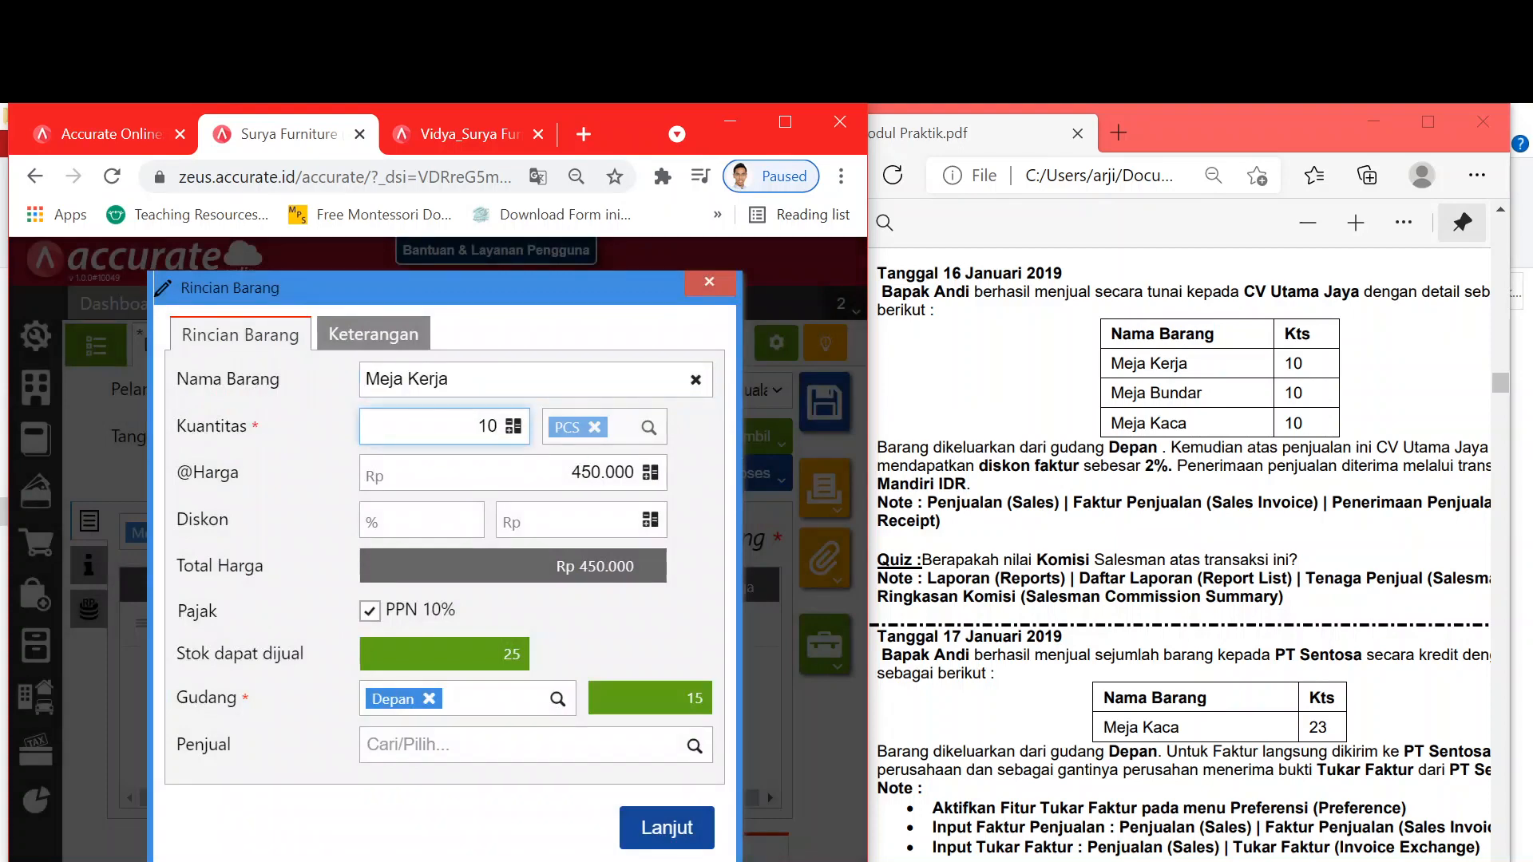
key("alt+Tab")
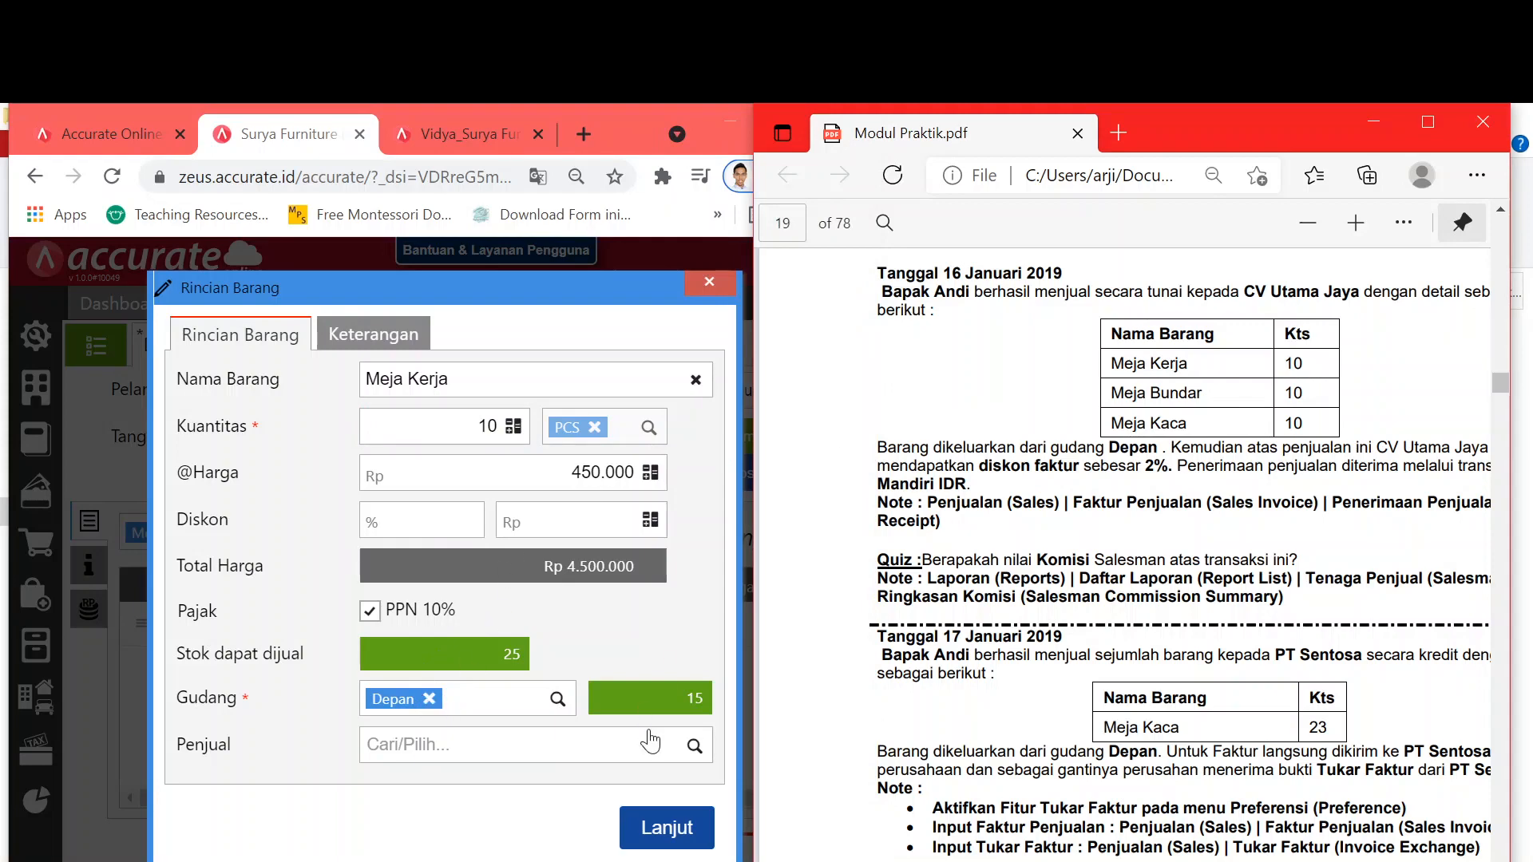
left_click(691, 750)
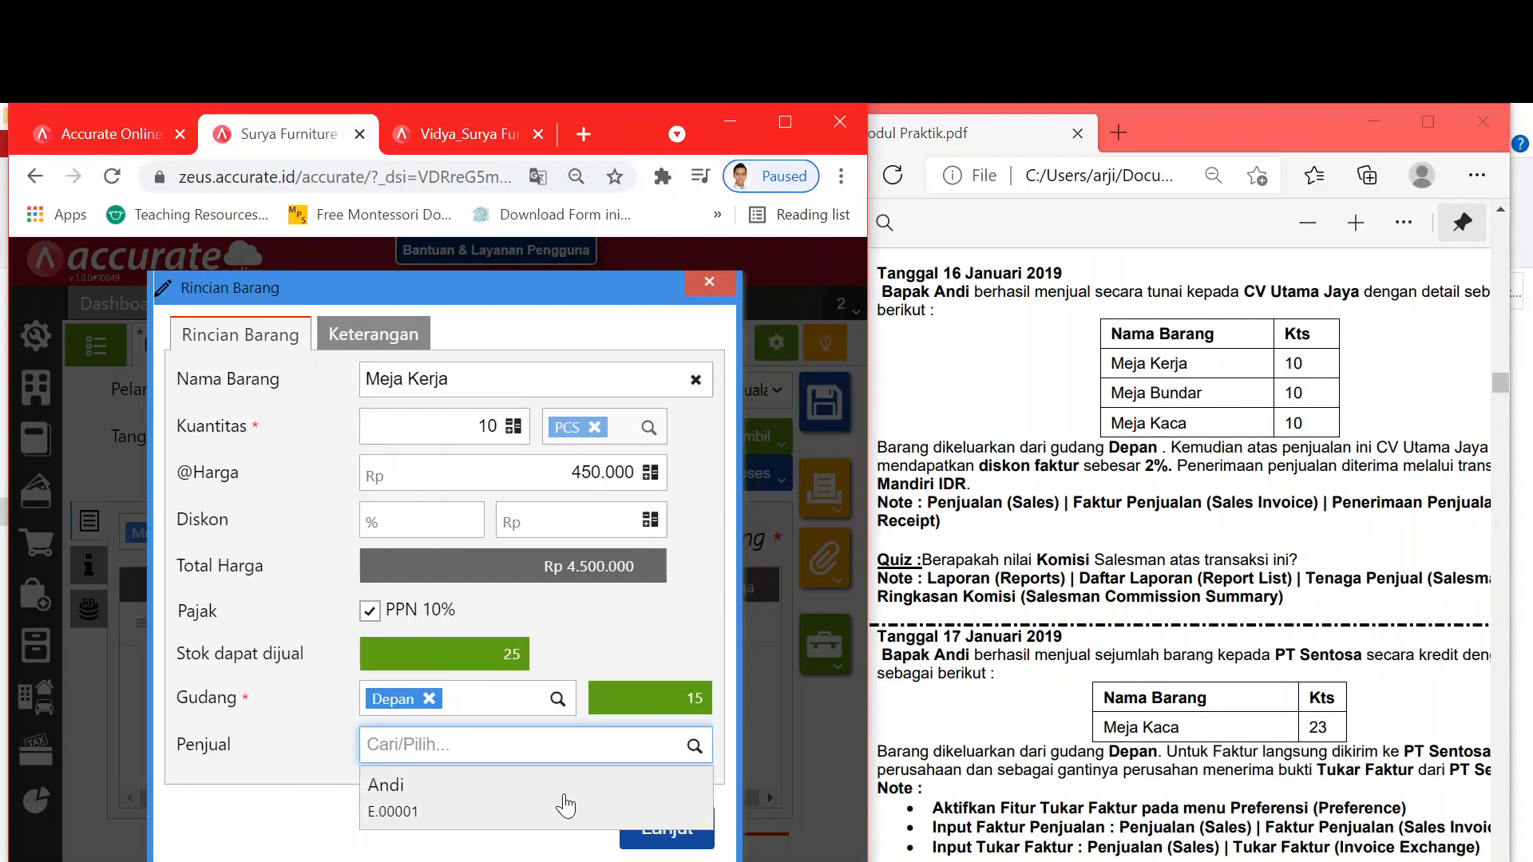
left_click(564, 803)
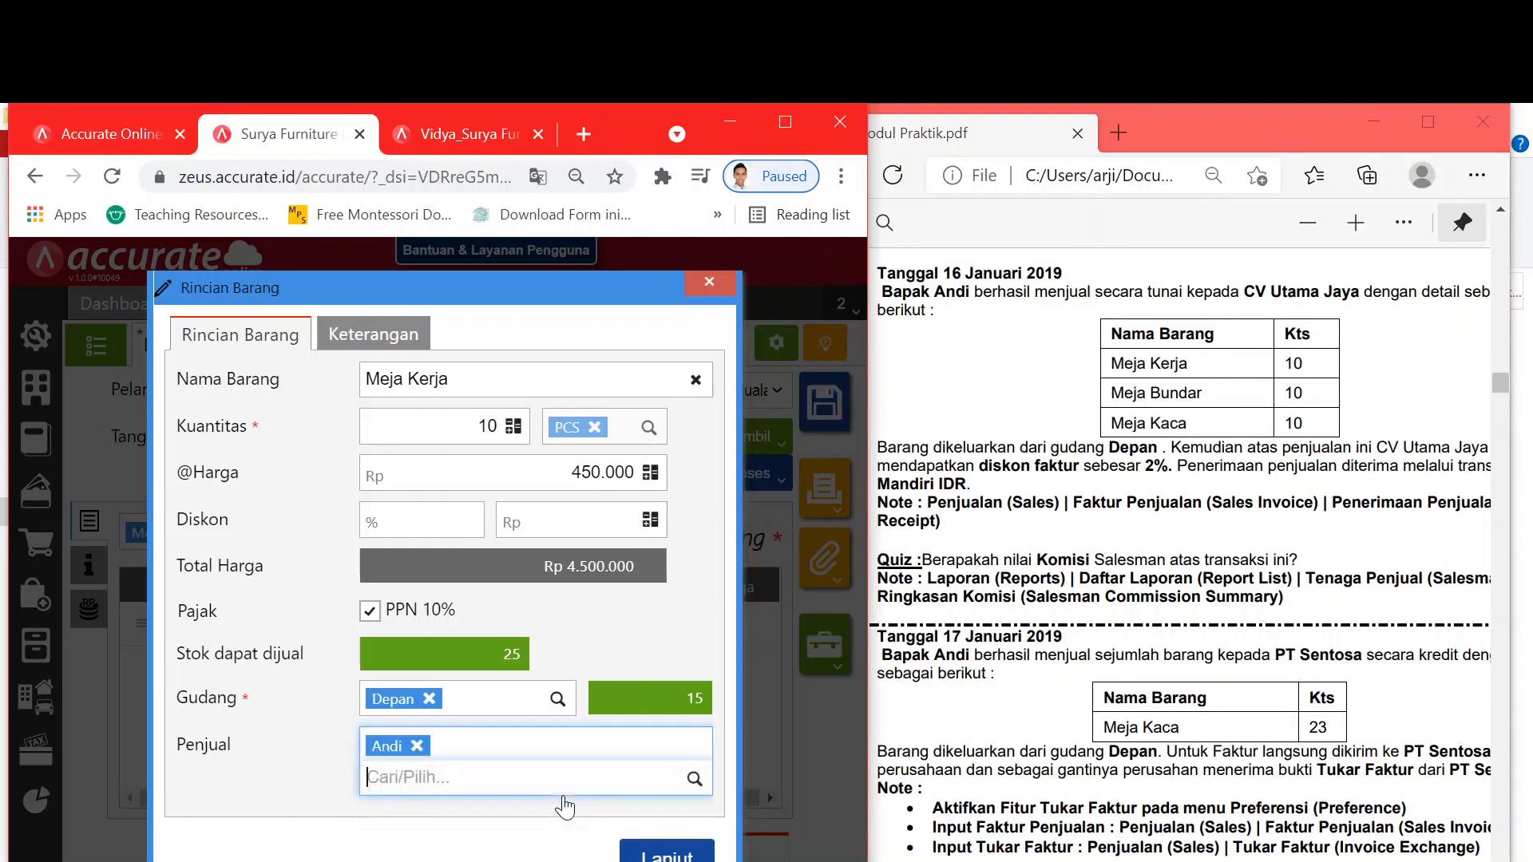
left_click(650, 854)
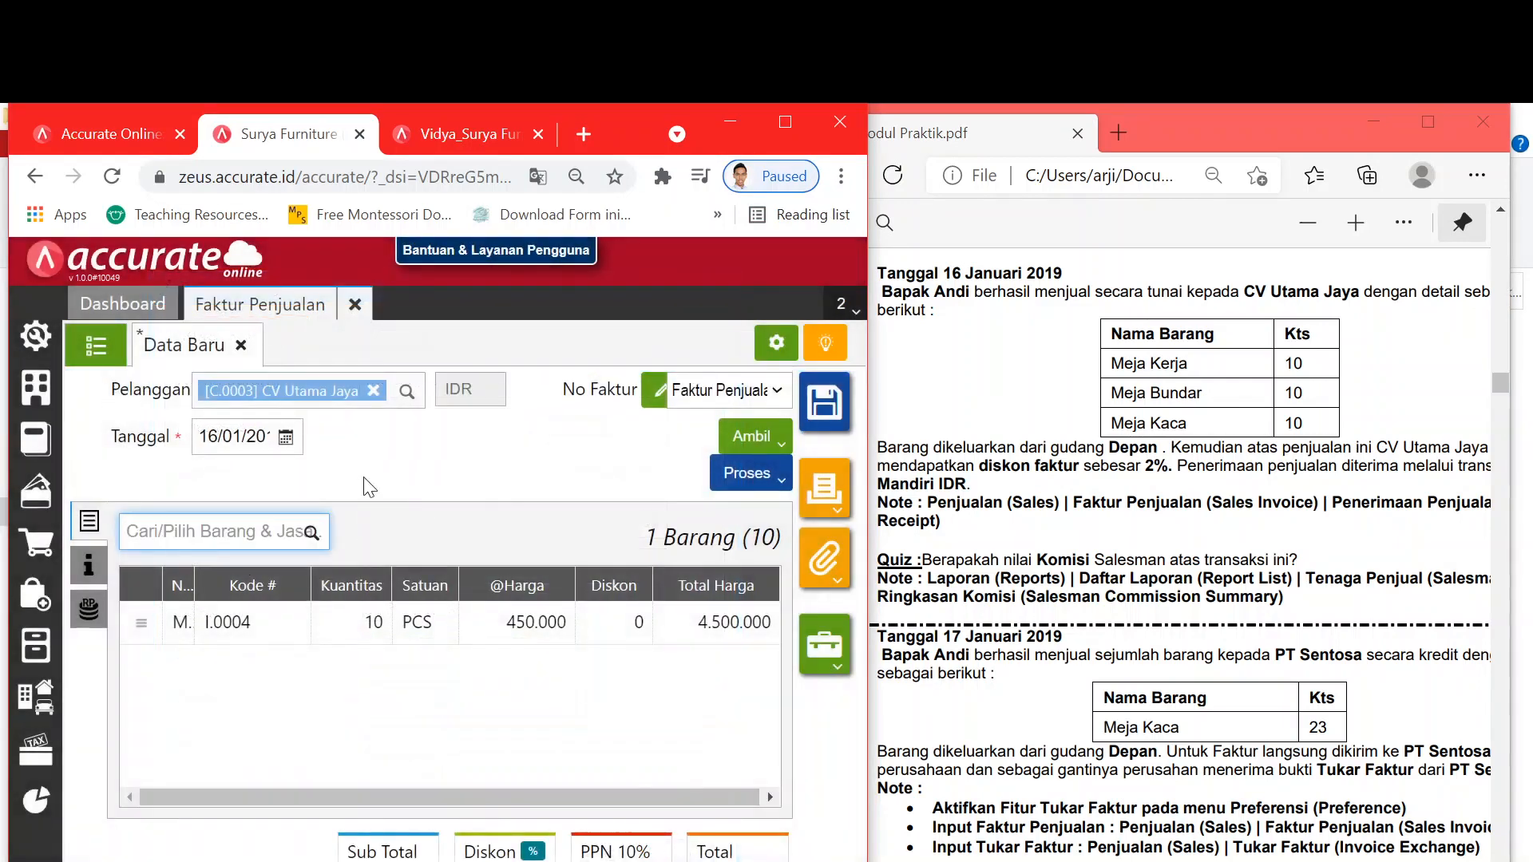
Step: Add 10 PCS of Meja Bundar from the Depan warehouse to the invoice
left_click(310, 533)
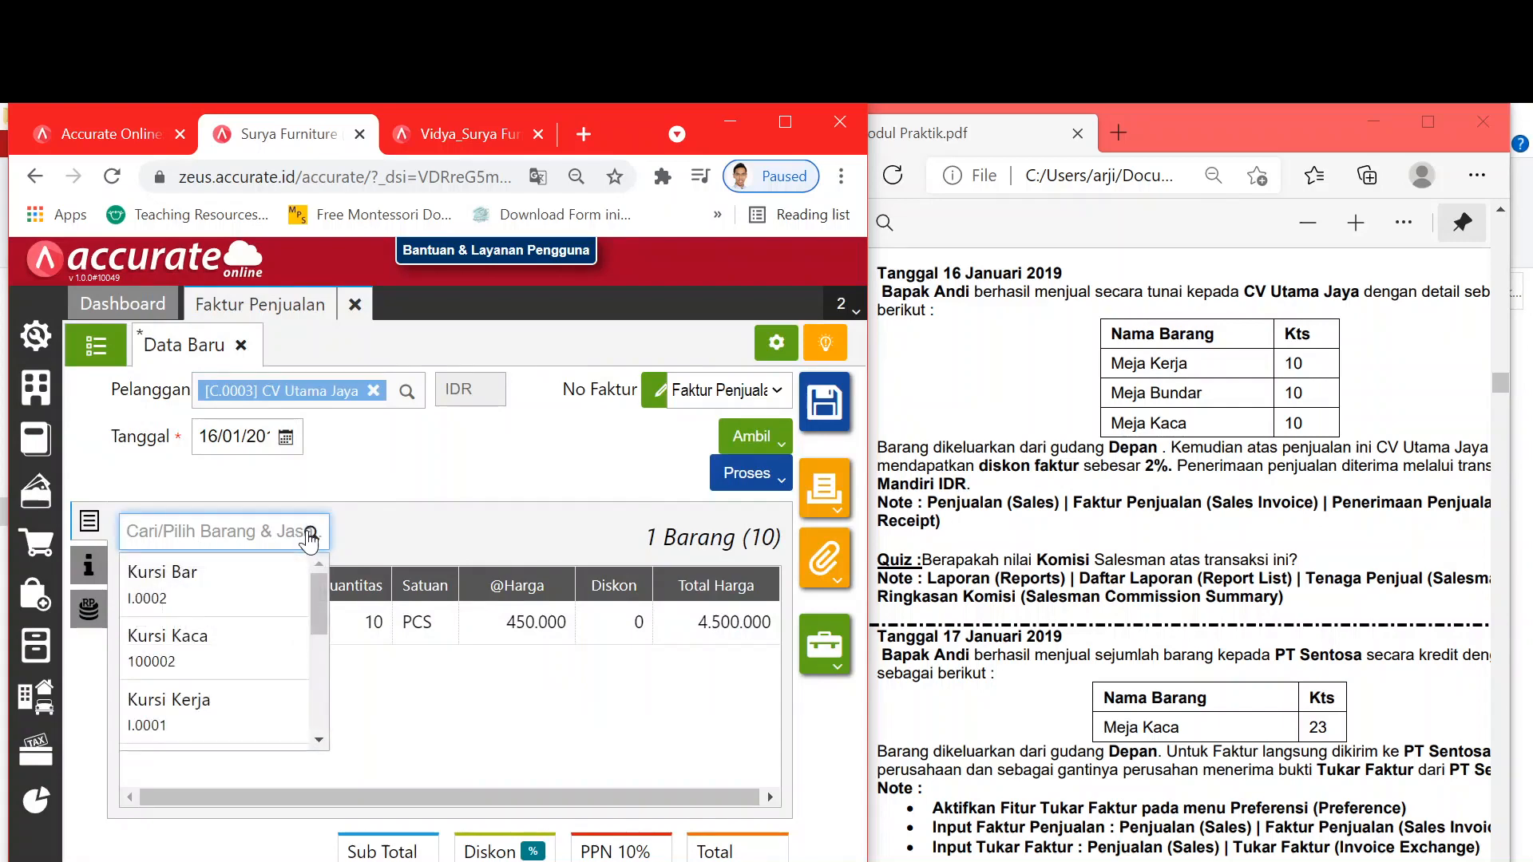
type("bund")
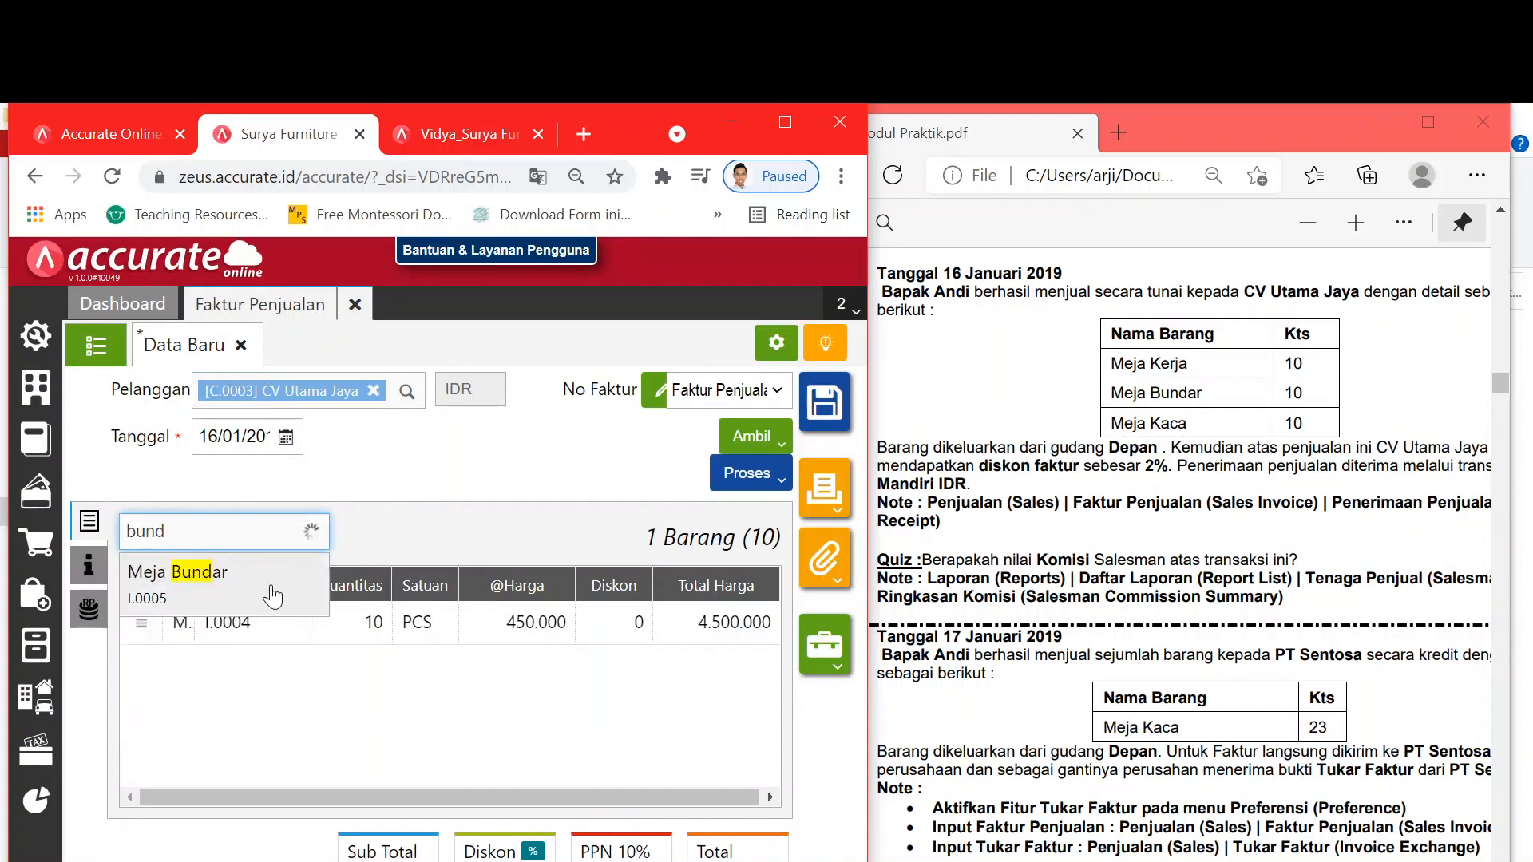
key("Return")
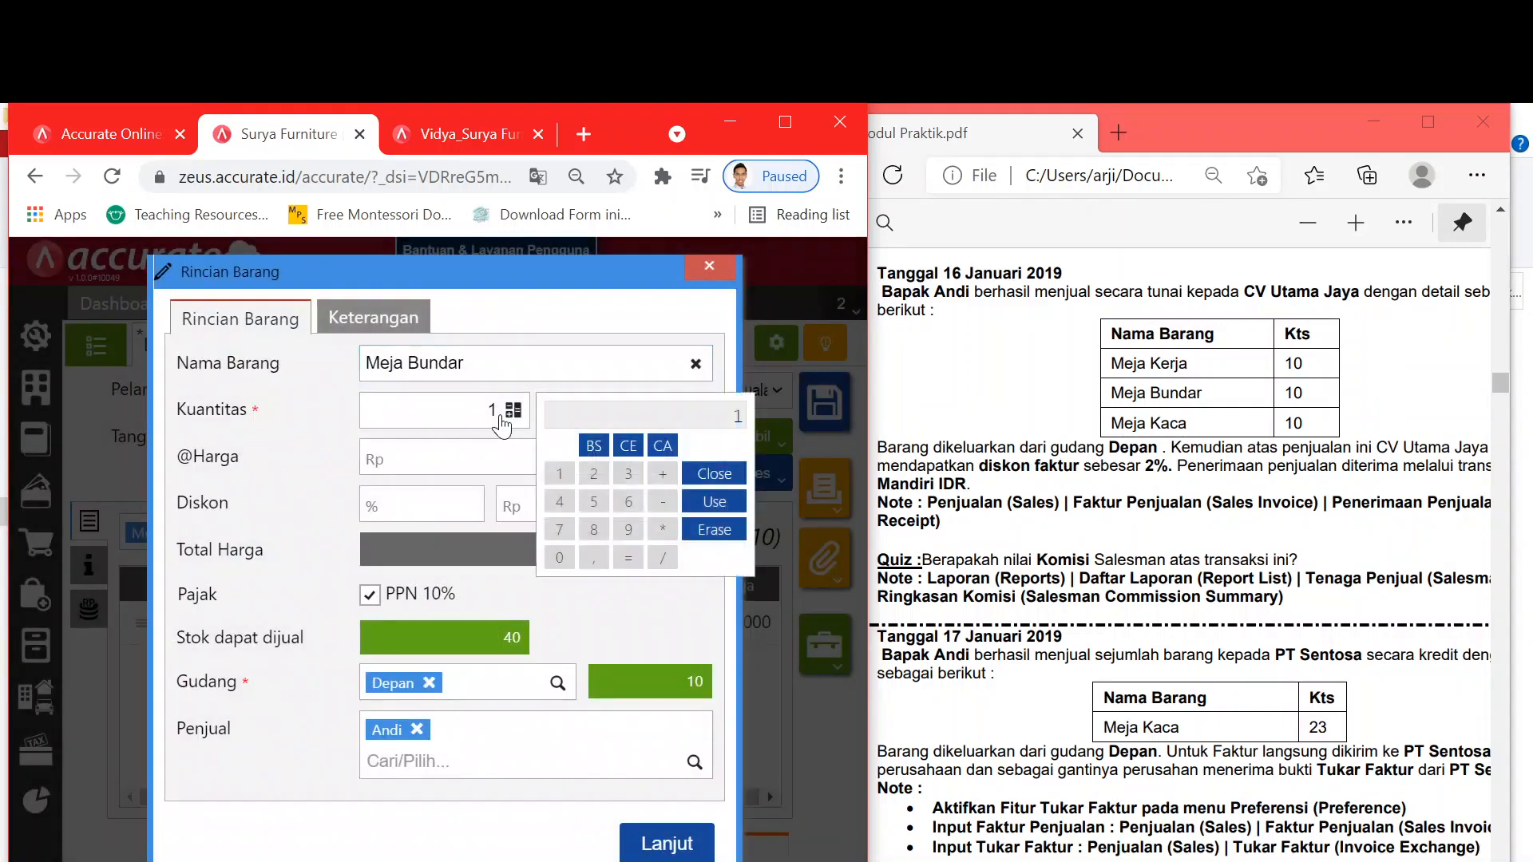
left_click(501, 428)
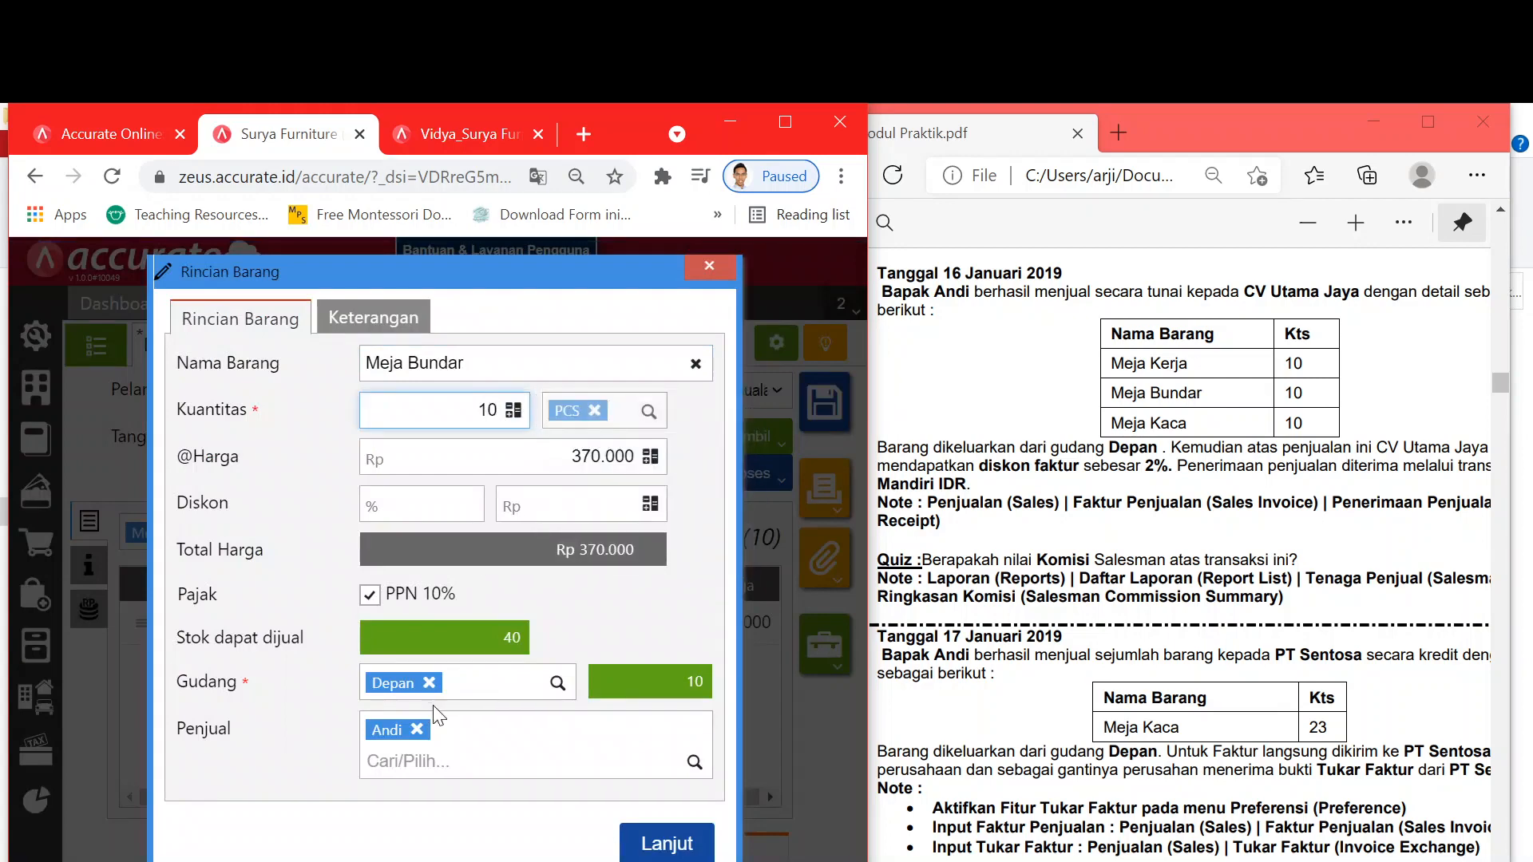
left_click(482, 671)
left_click(487, 759)
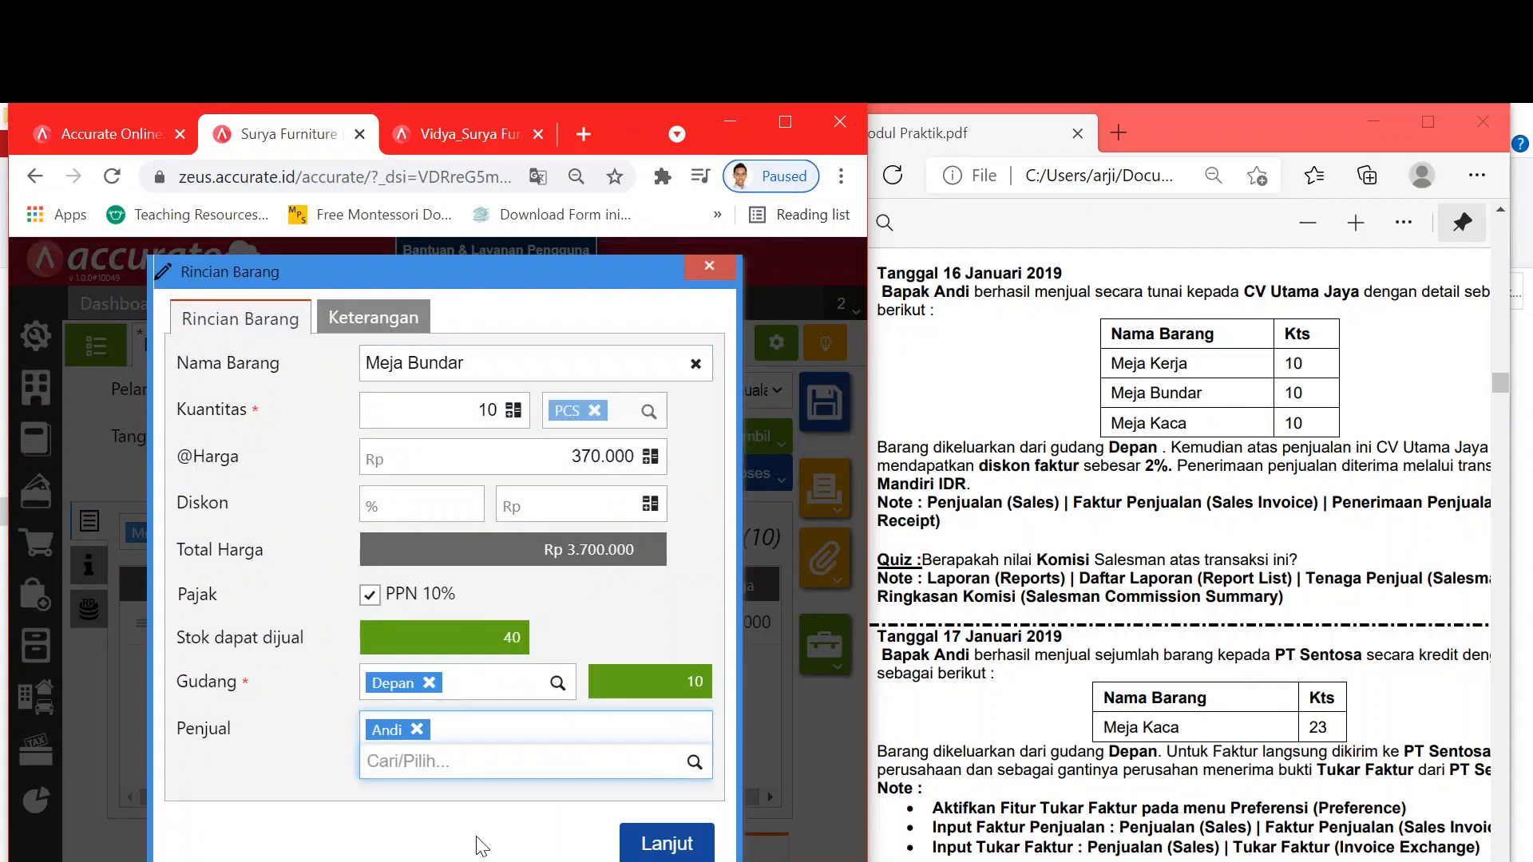
left_click(665, 844)
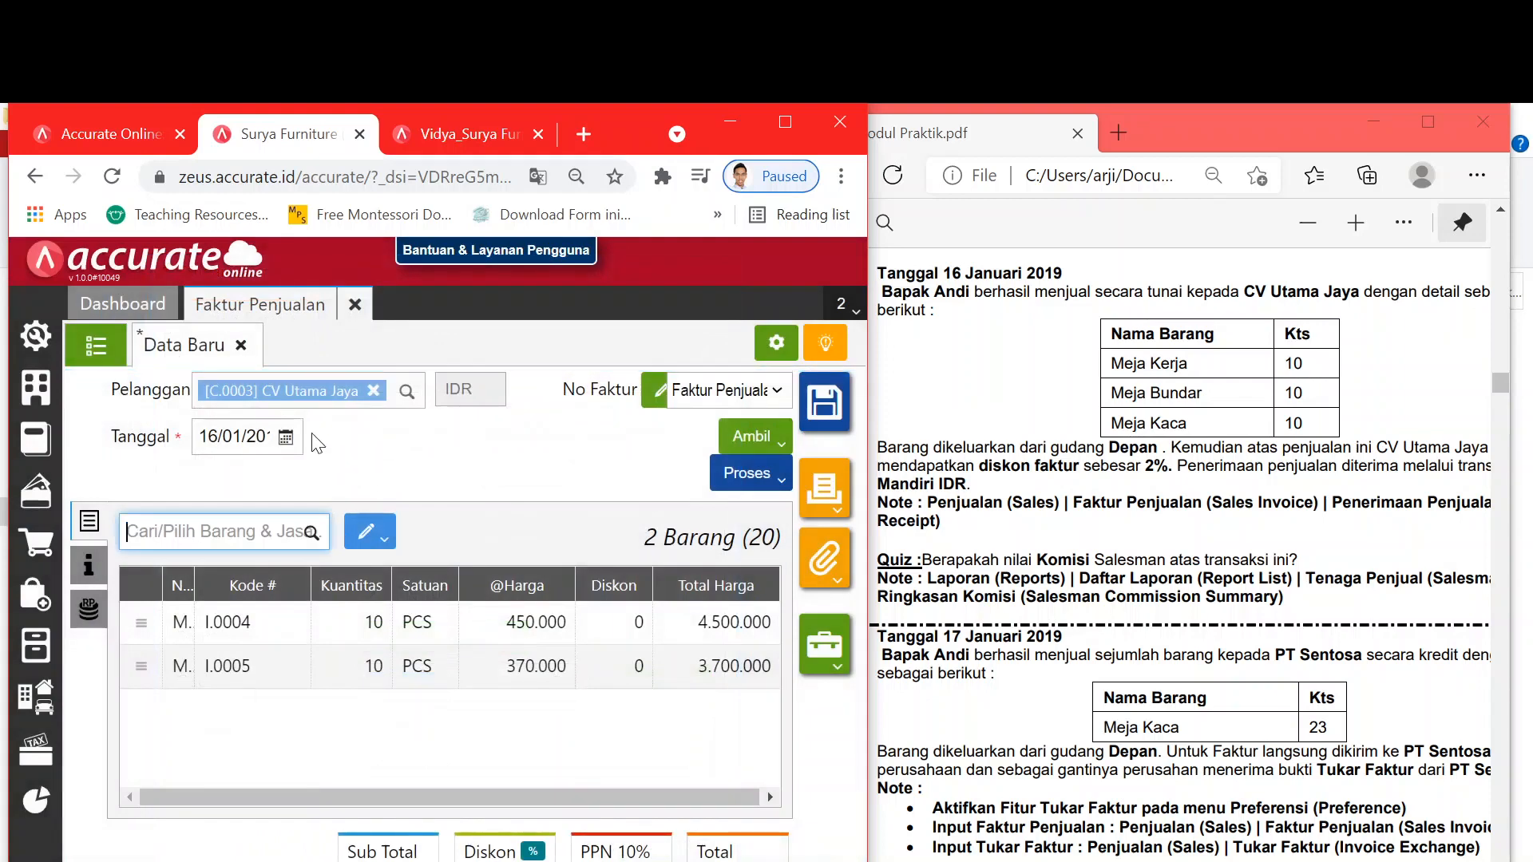
type("kaca")
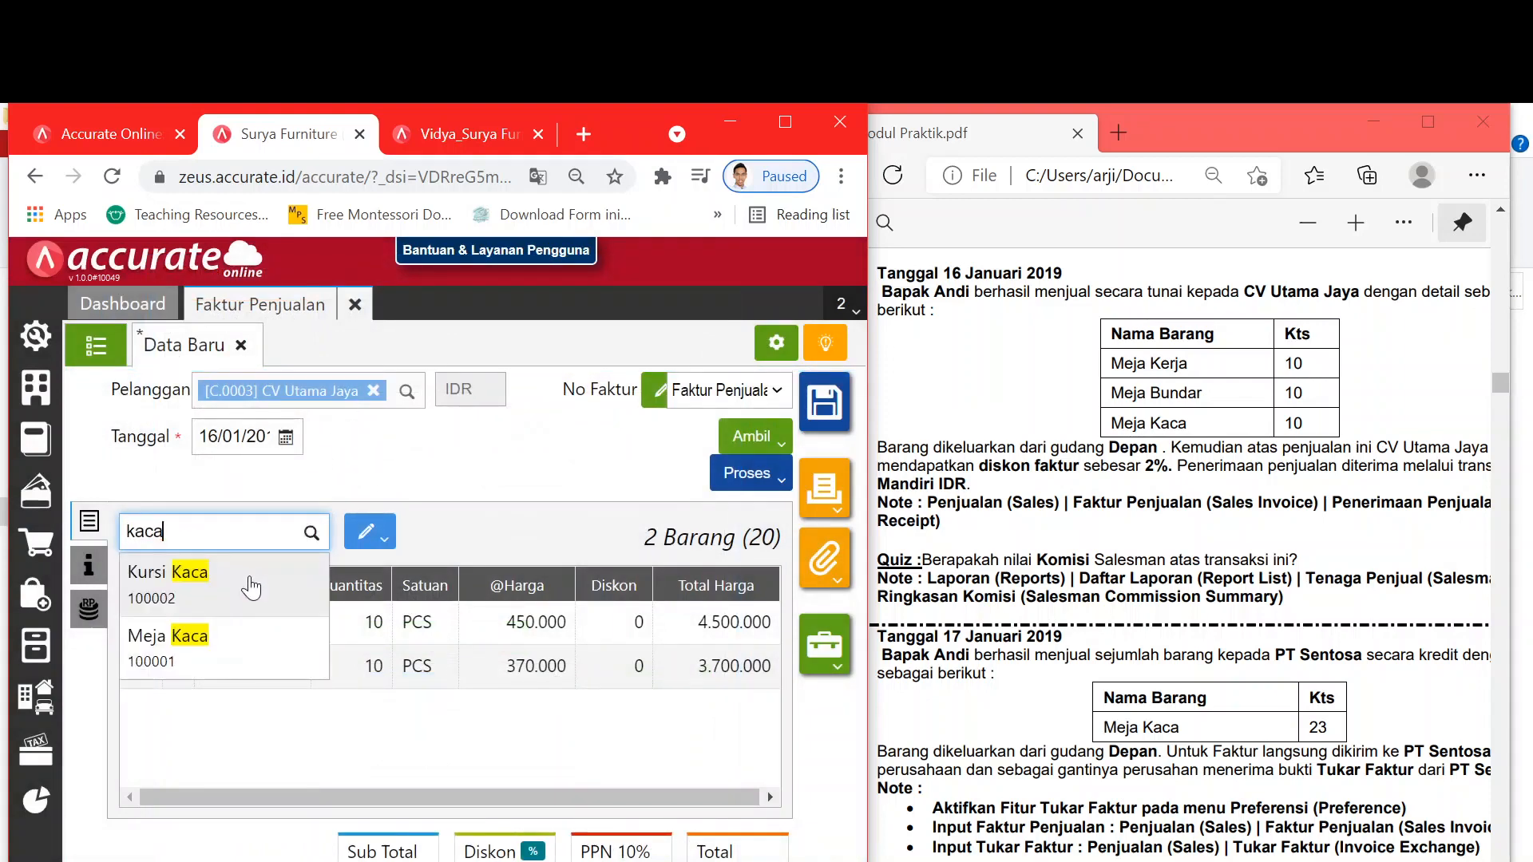
left_click(248, 575)
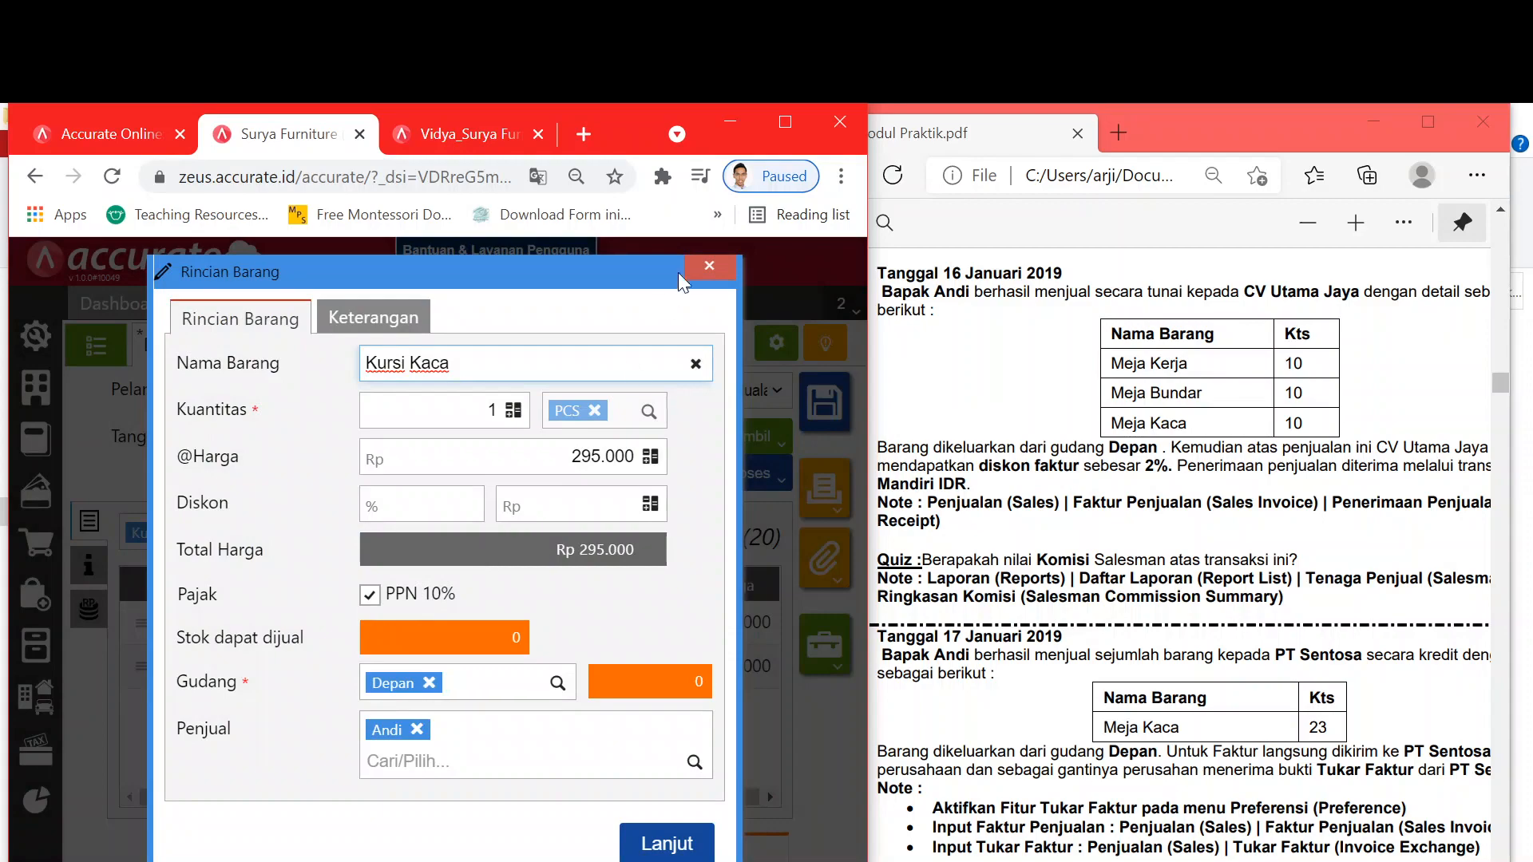
left_click(708, 267)
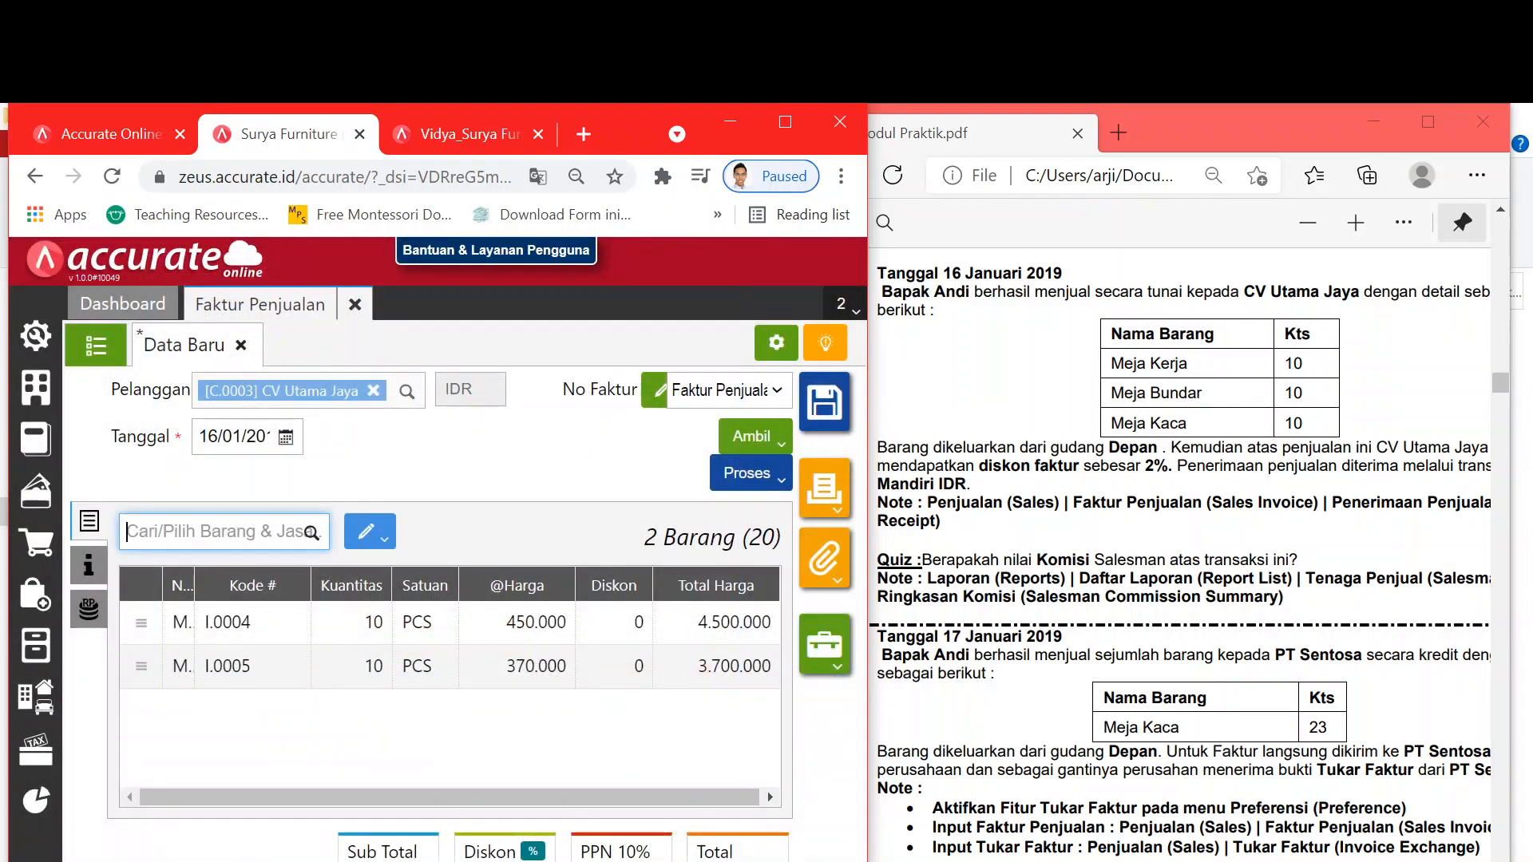
Step: Add 10 PCS of Meja Kaca from the Depan warehouse to the invoice
type("kaca")
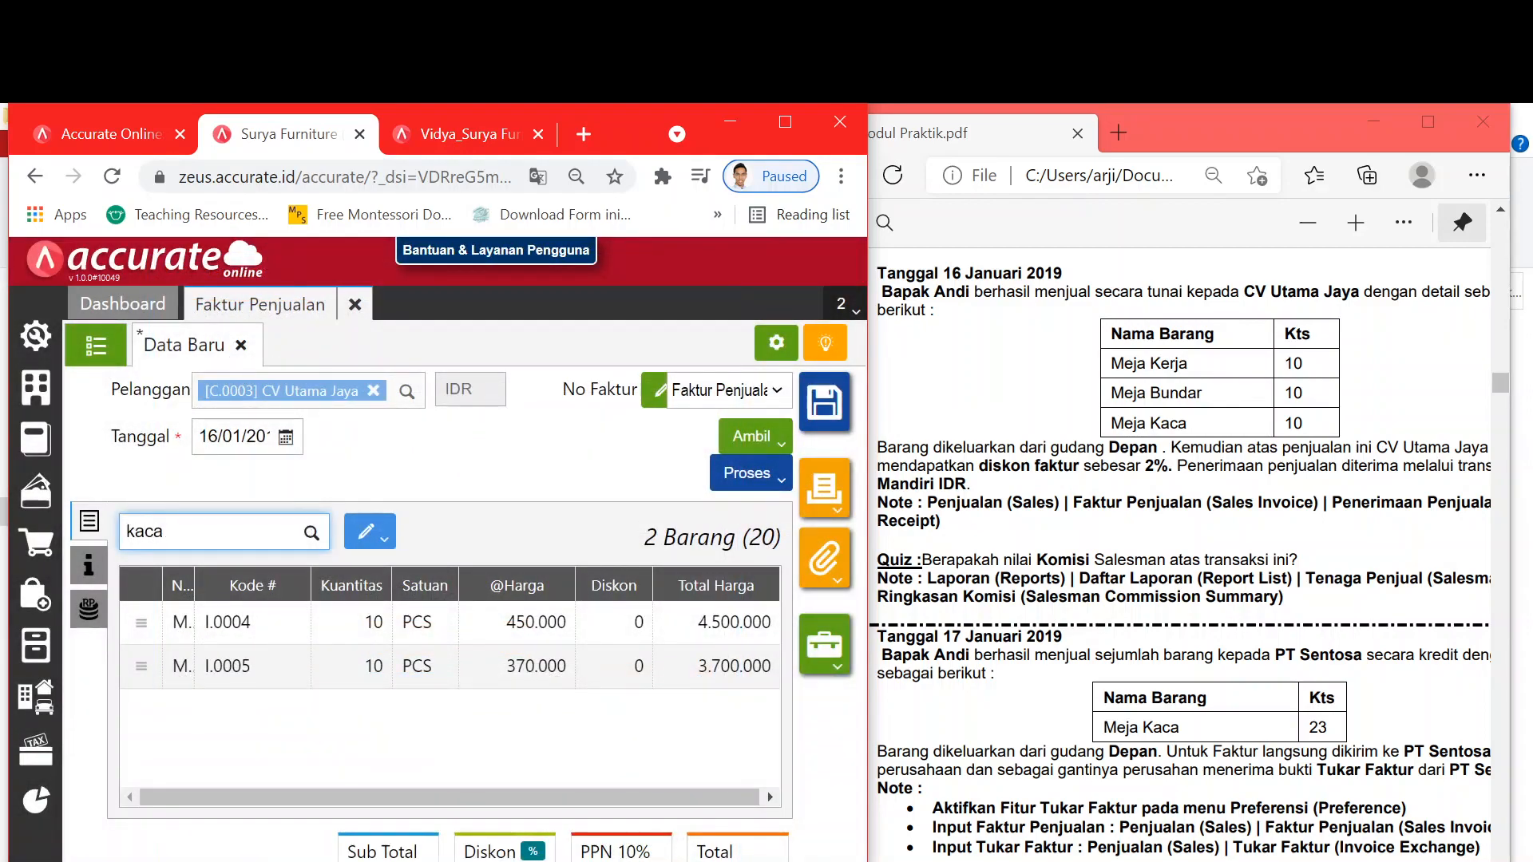
left_click(211, 635)
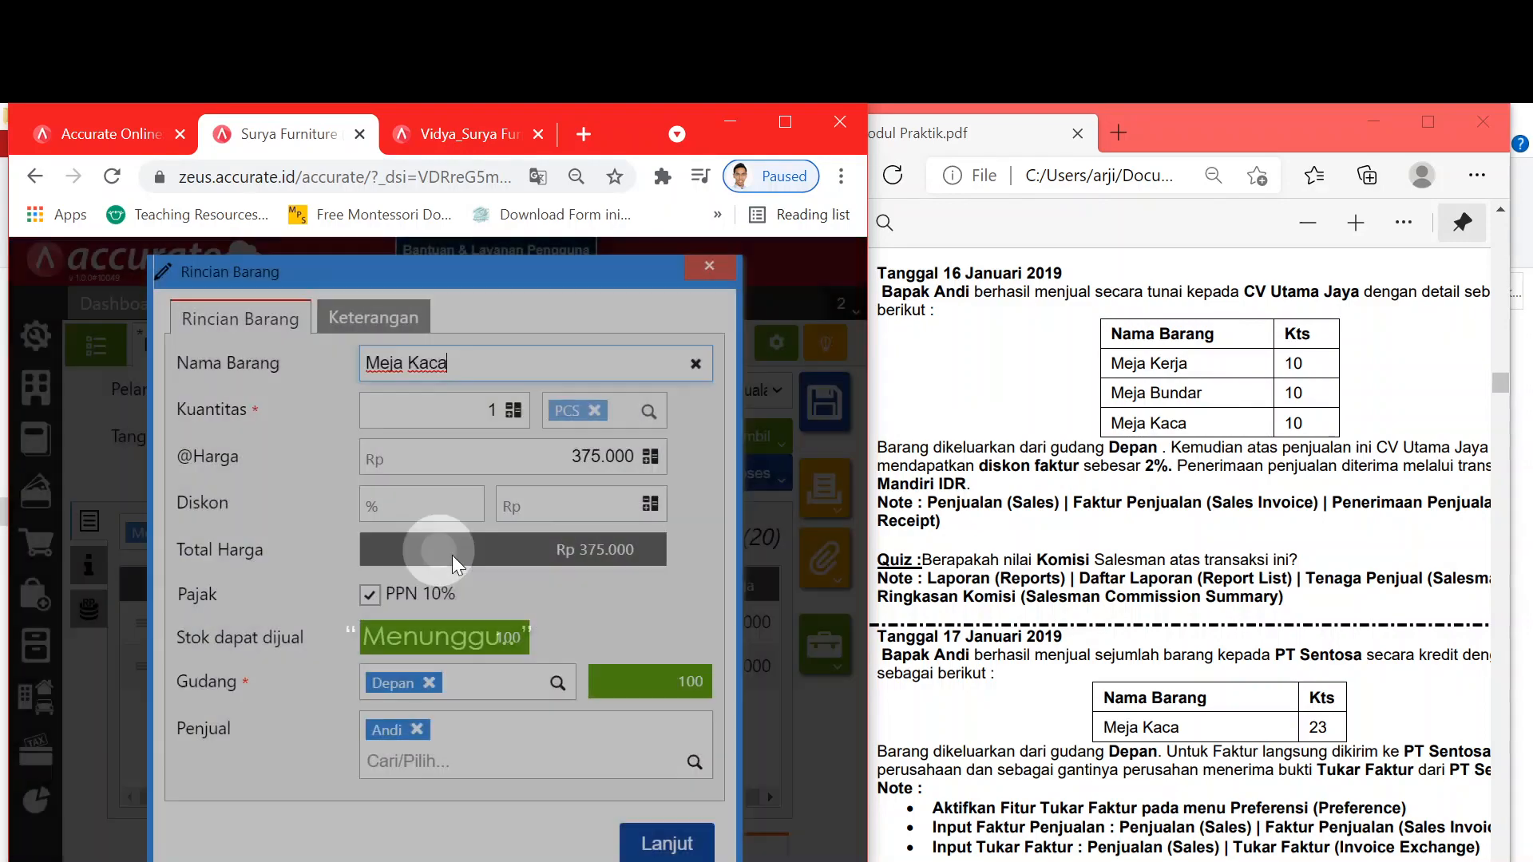
left_click(496, 413)
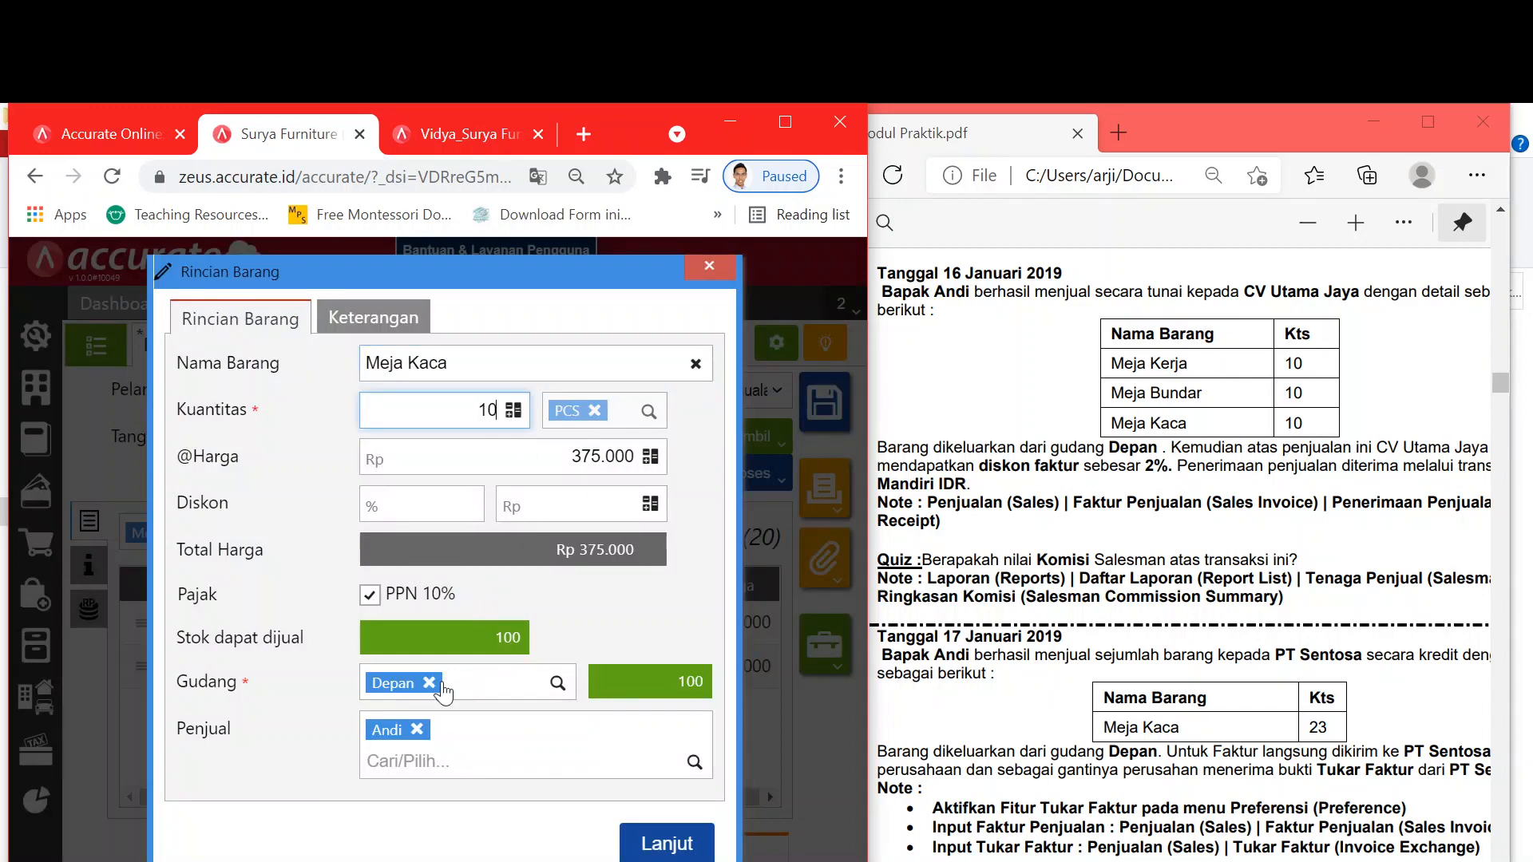
left_click(647, 830)
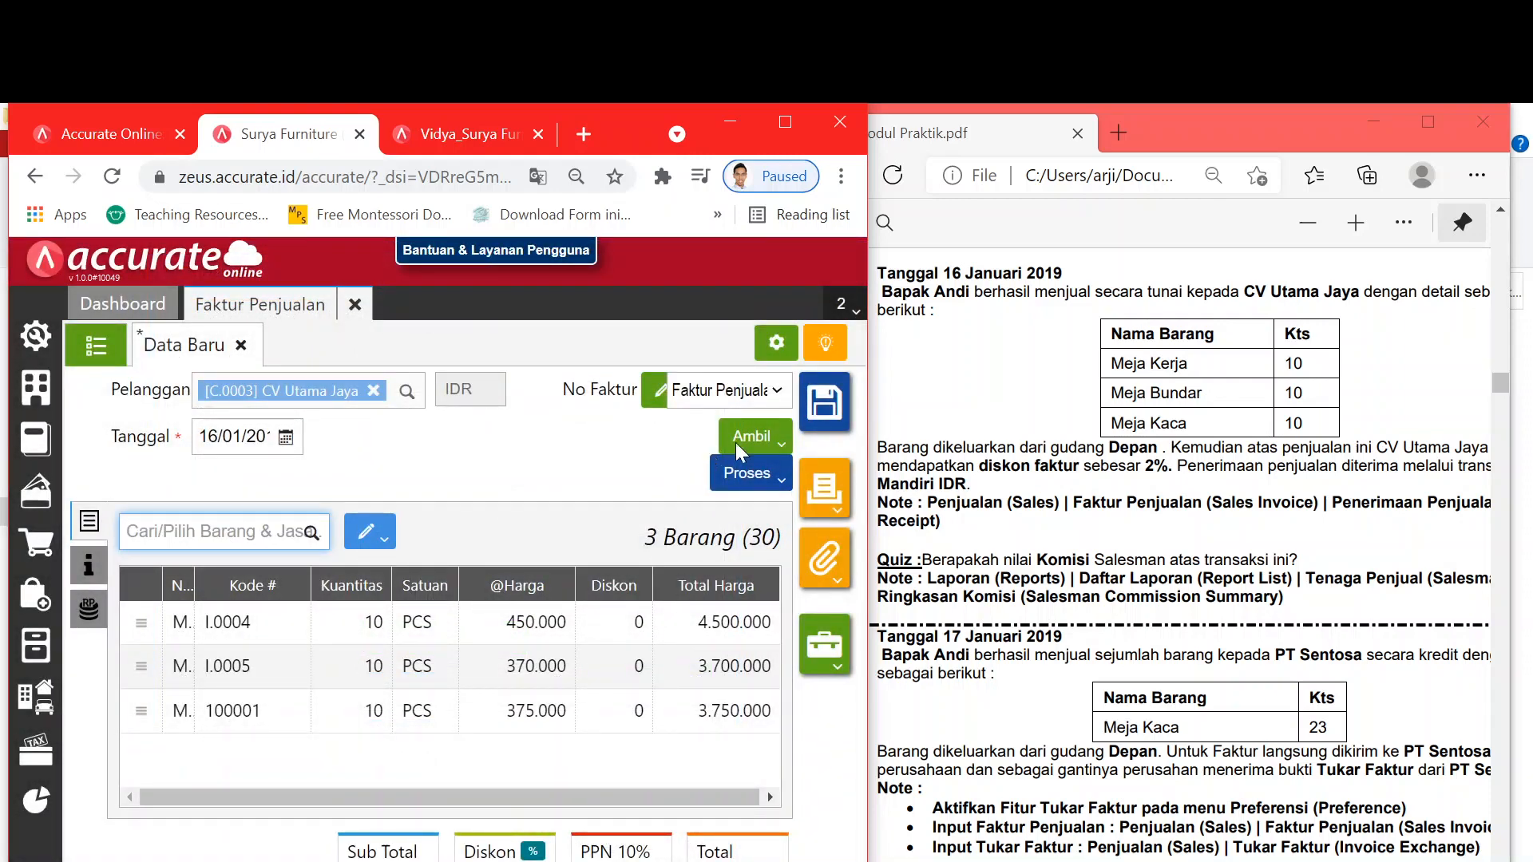
Step: Check the 16 January task in Modul Praktik.pdf, maximize the Accurate Online window and apply a 2% discount to the whole invoice
left_click(1268, 539)
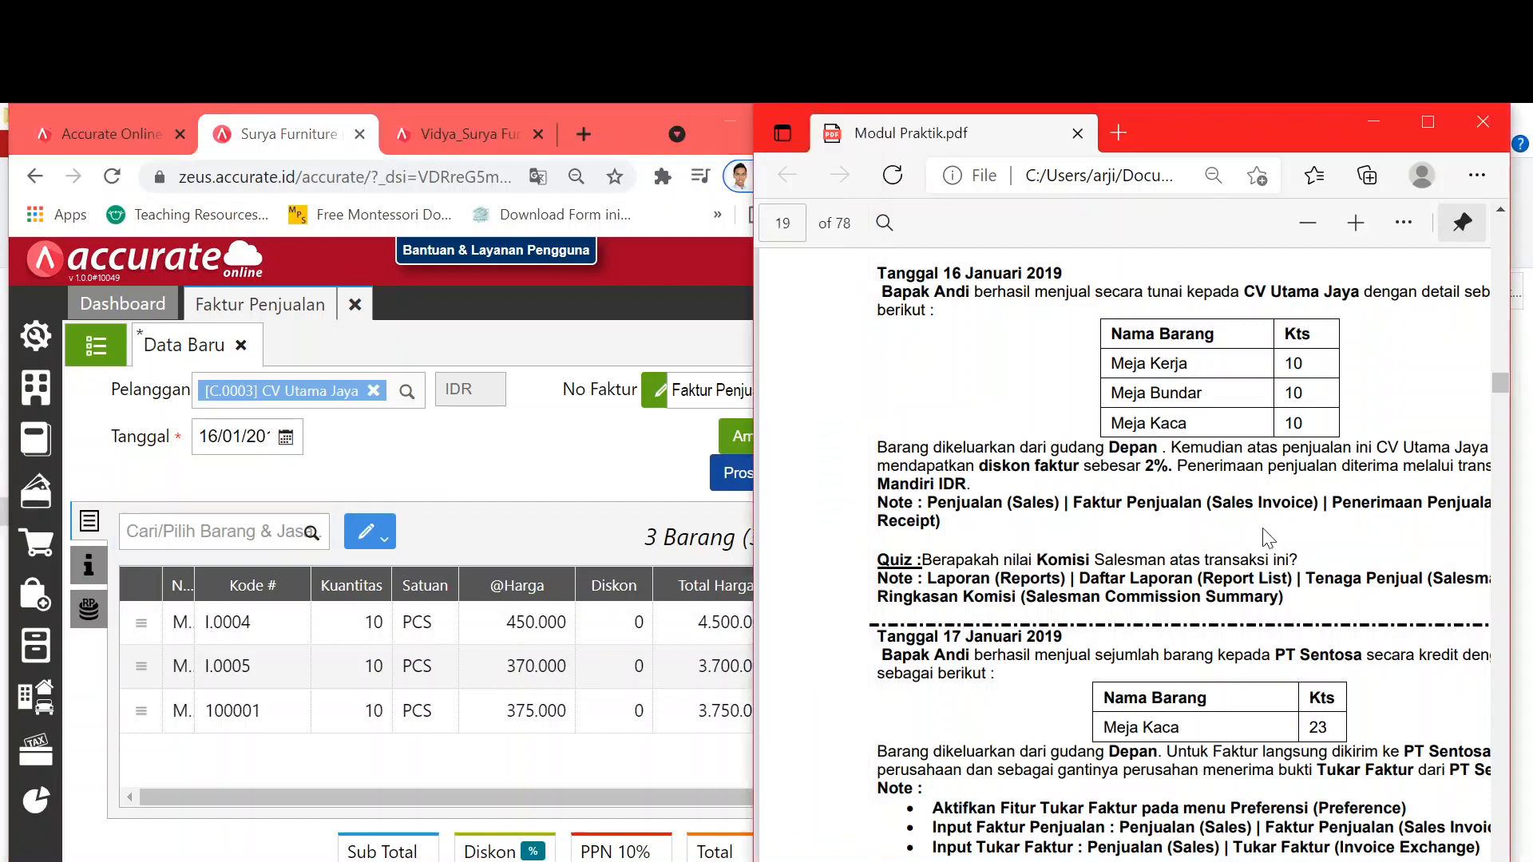
scroll(1267, 539, "right", 3)
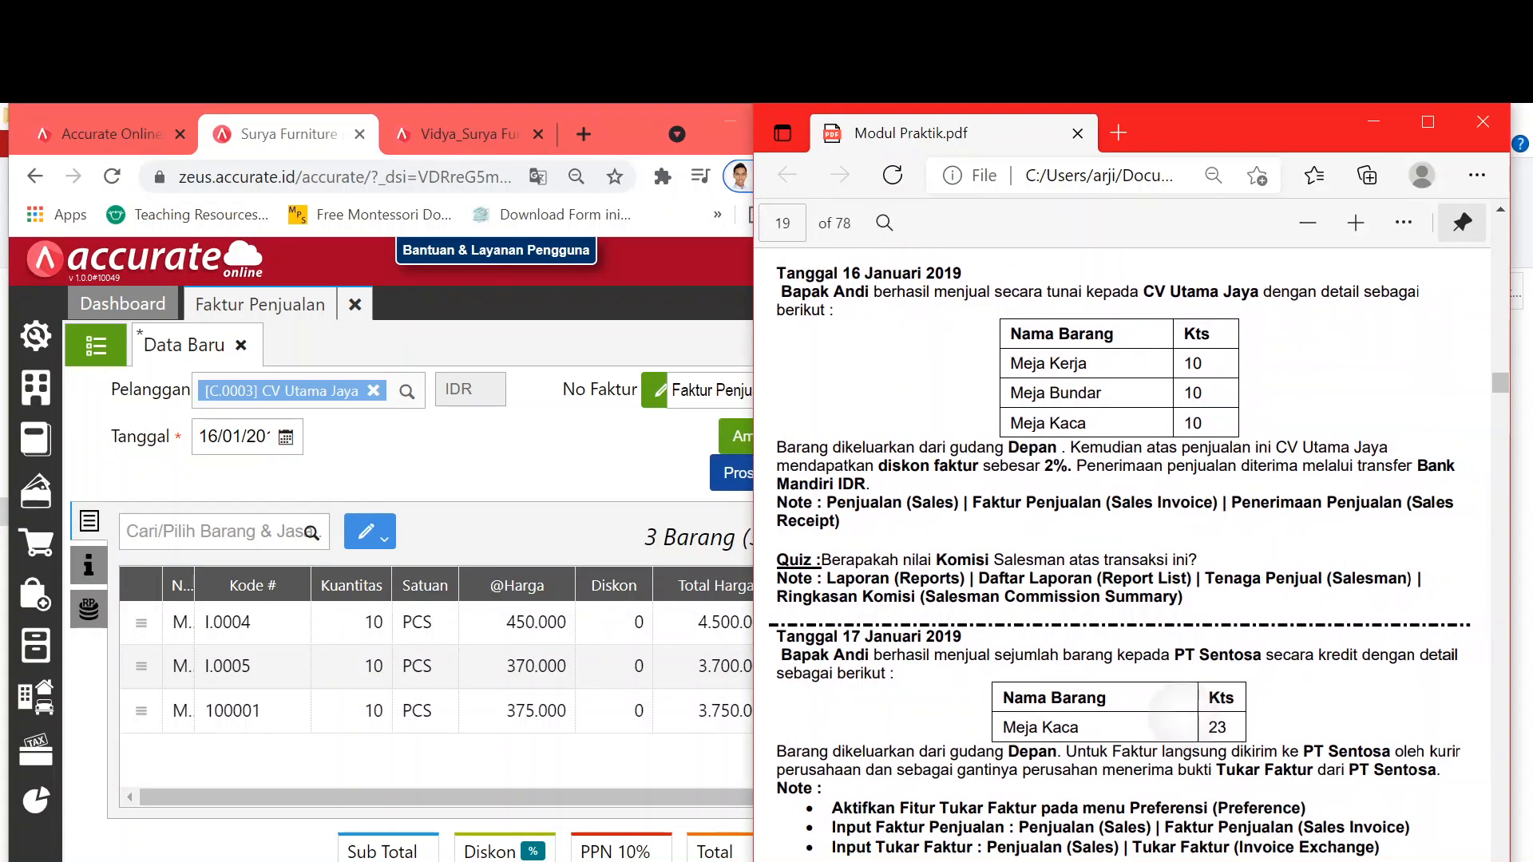
scroll(1122, 559, "left", 1)
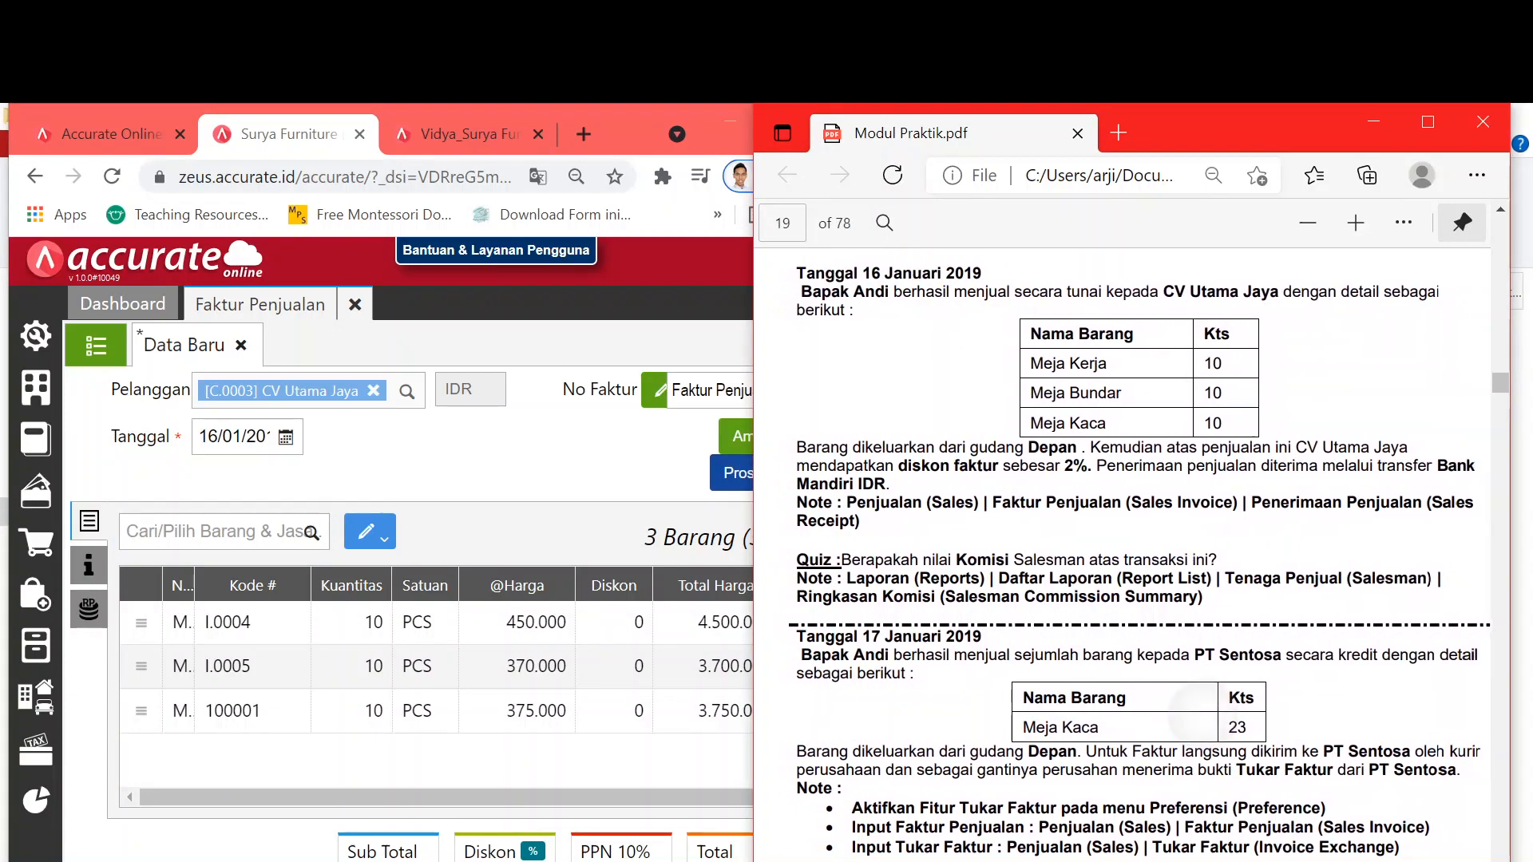
scroll(1122, 559, "left", 3)
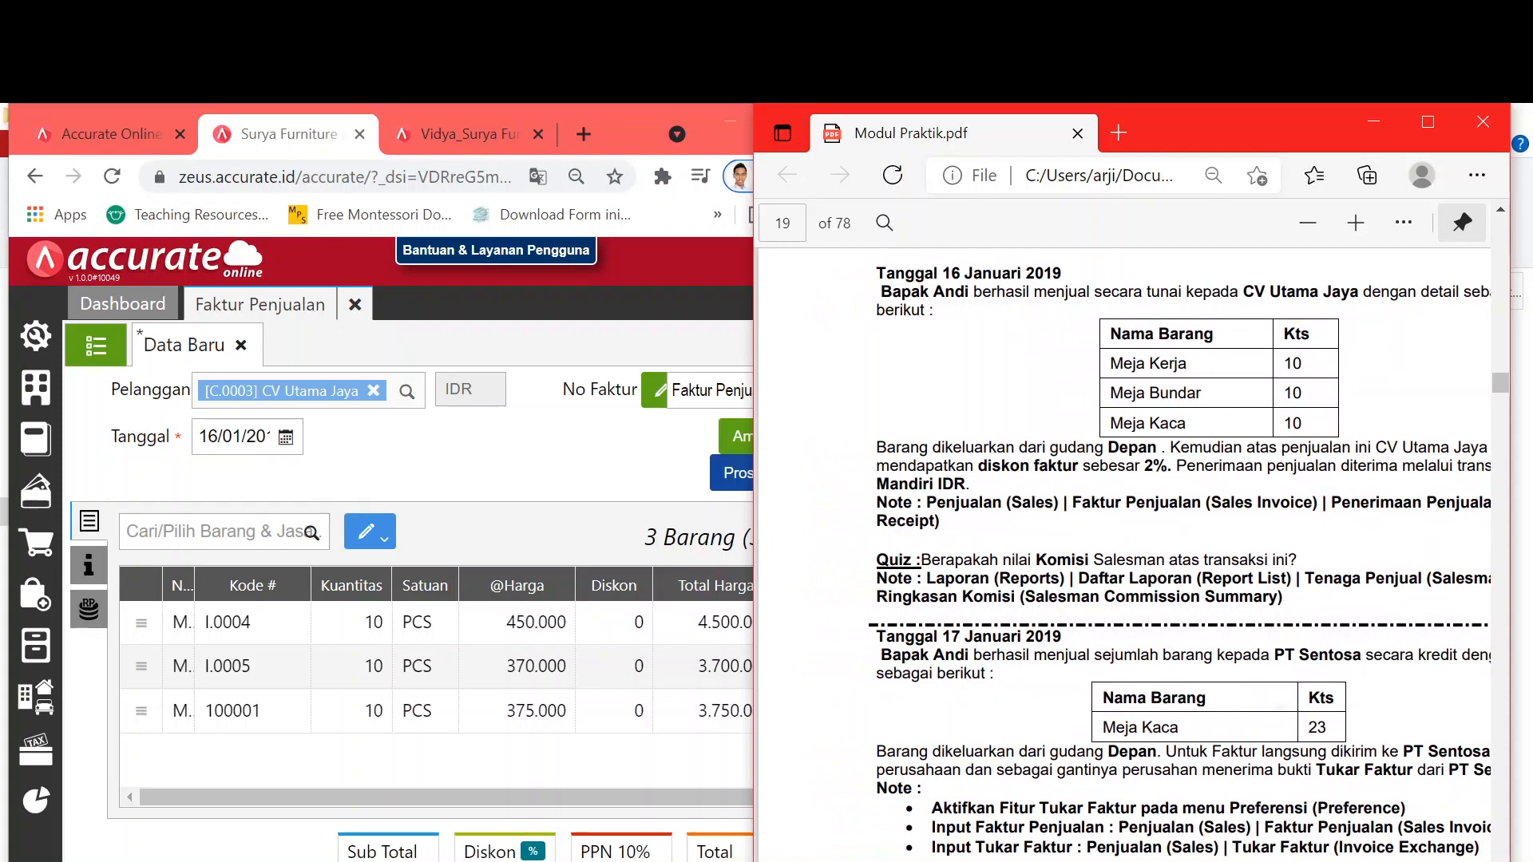
left_click(676, 759)
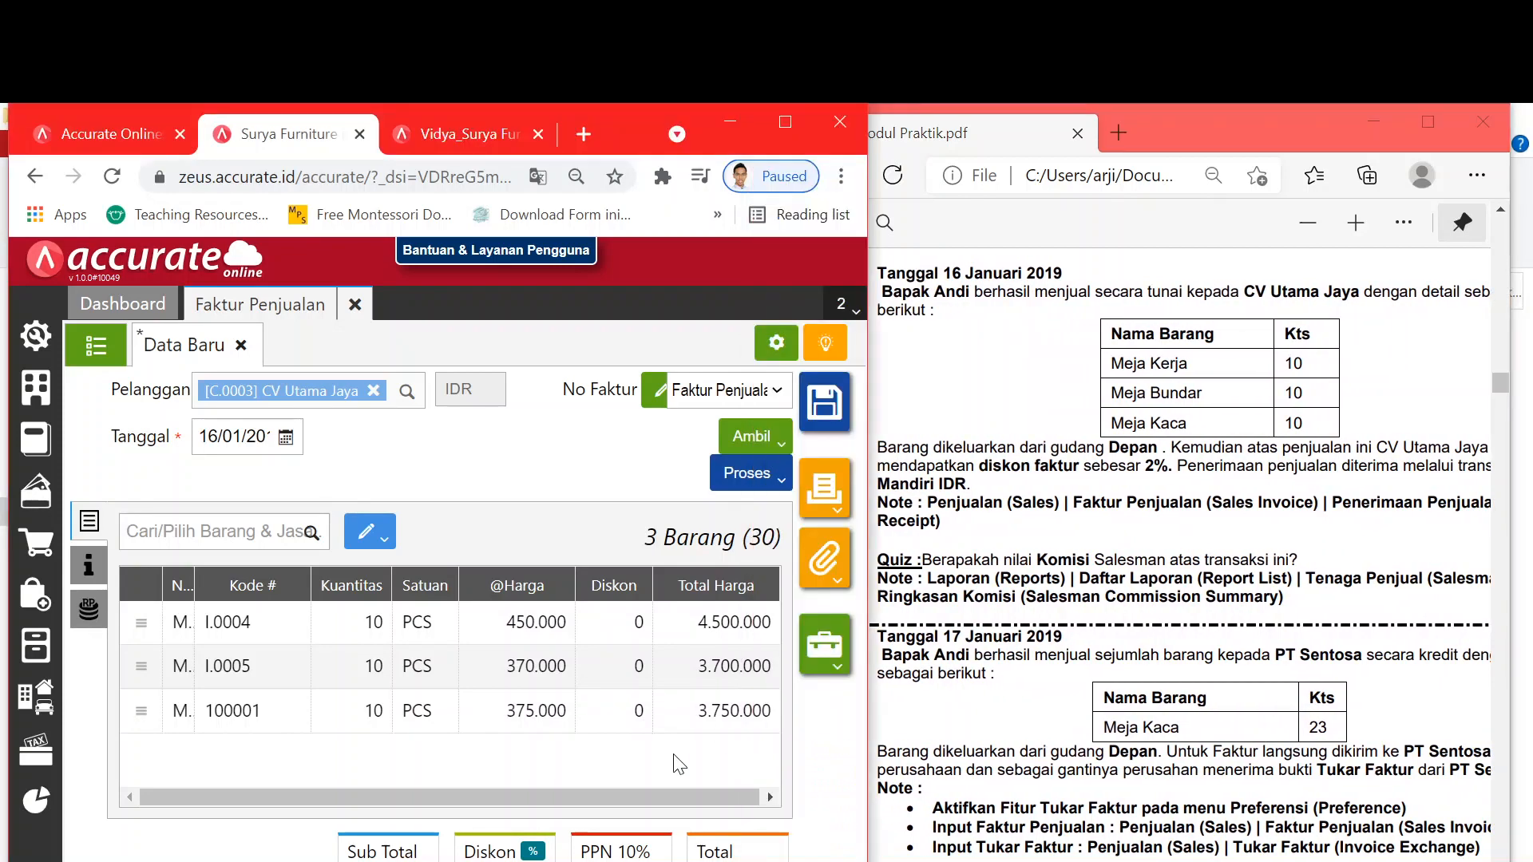
left_click(787, 130)
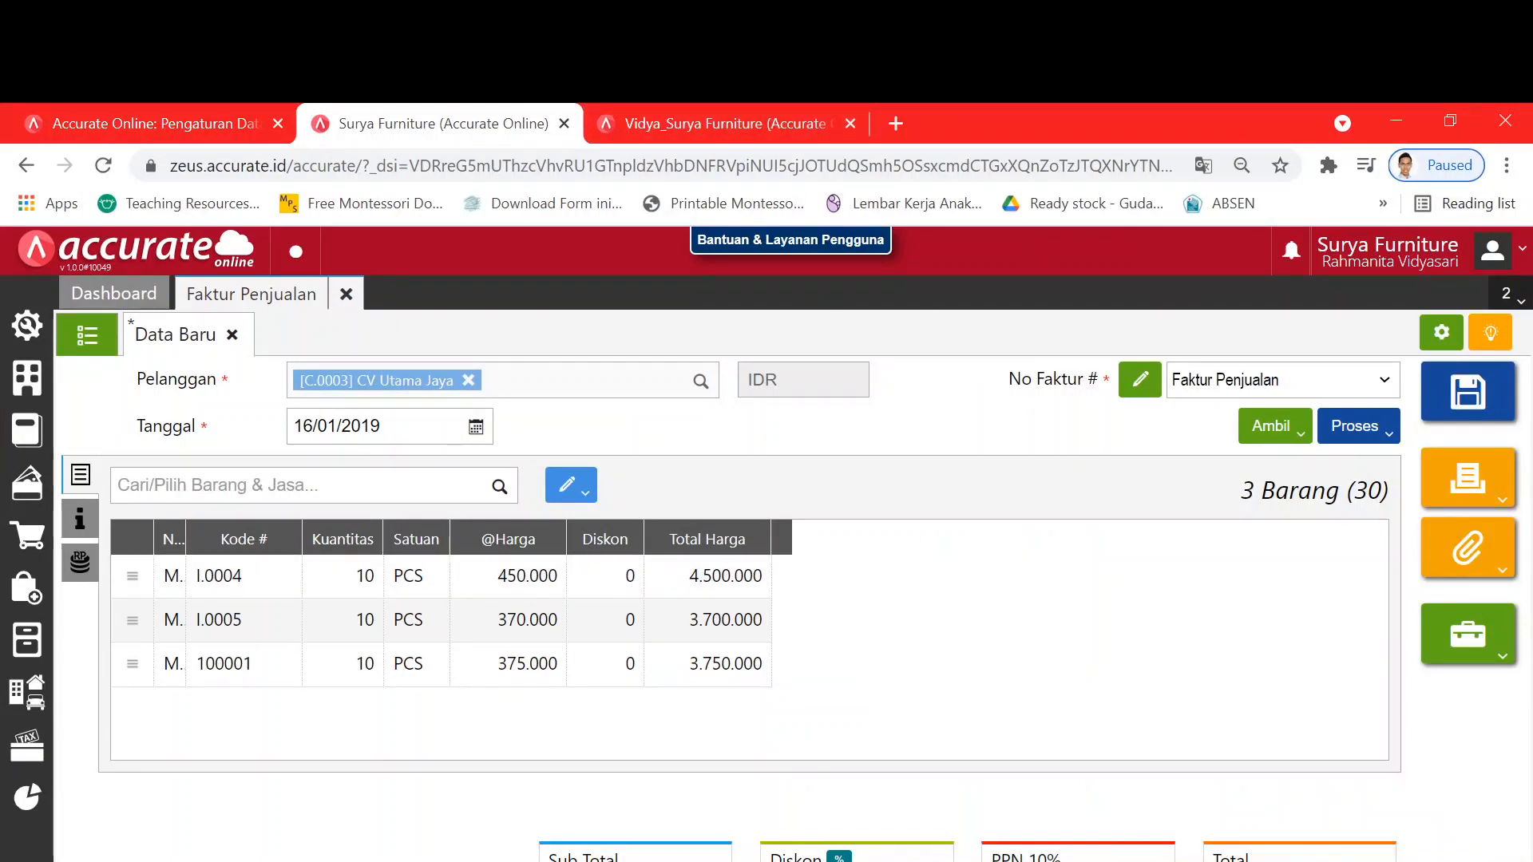
key("alt+Tab")
key("alt+Tab")
left_click(838, 857)
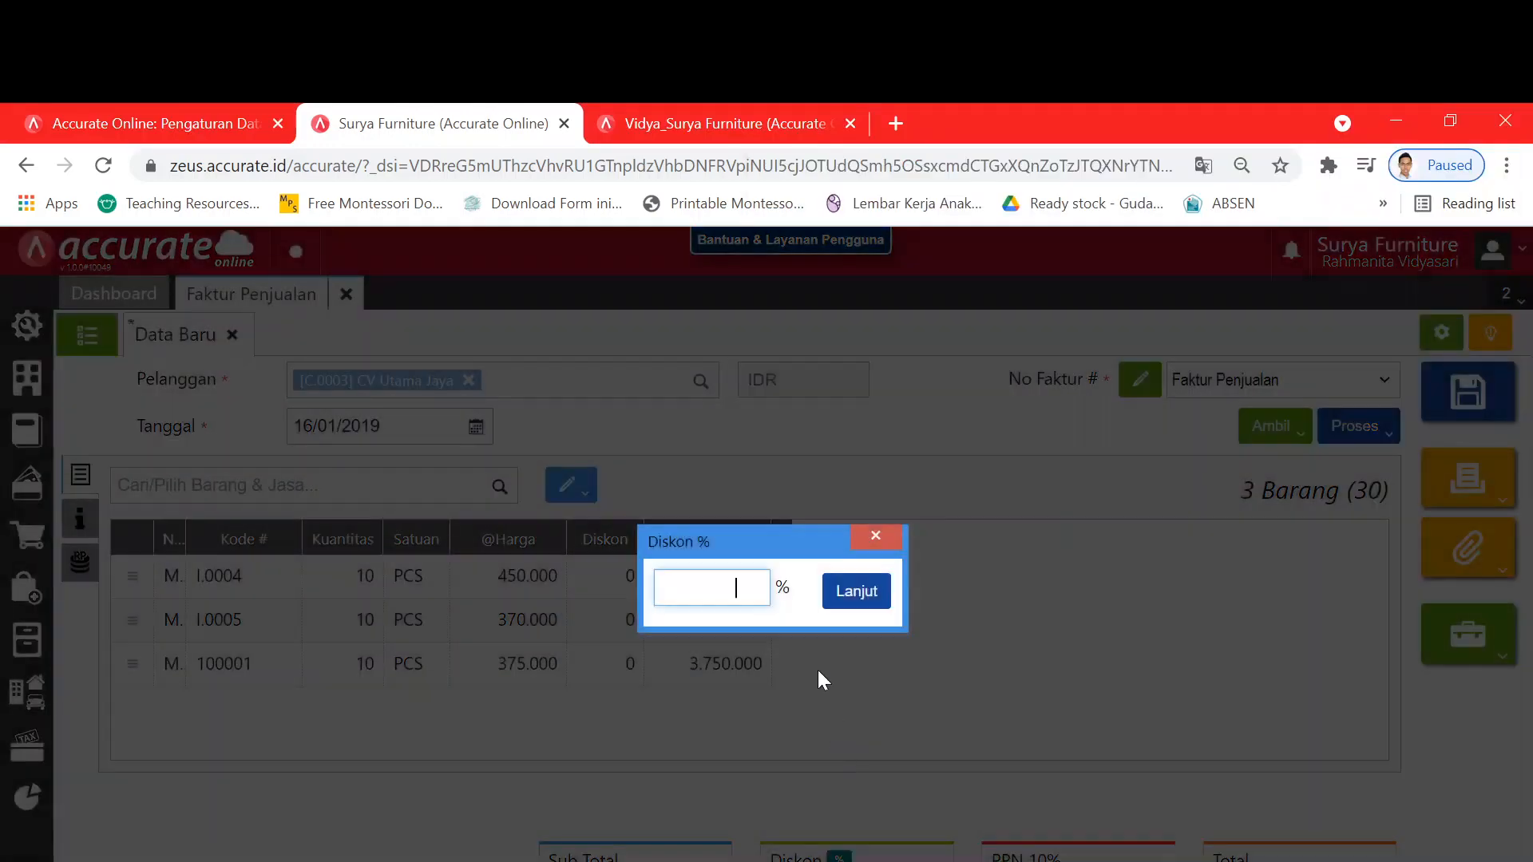
key("Return")
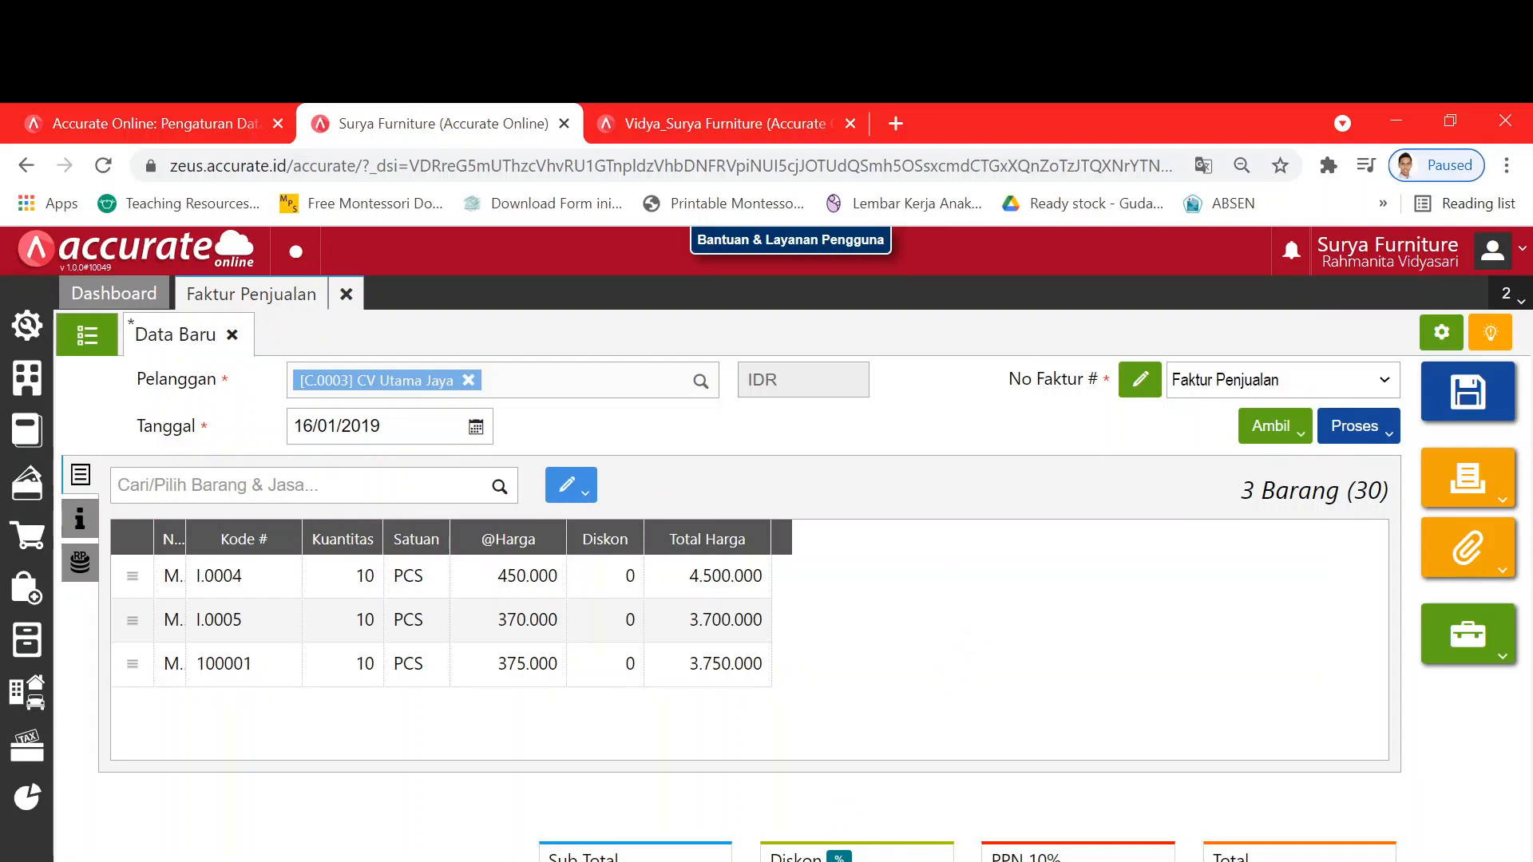
Step: Process the invoice into a Penerimaan Penjualan received in Bank Mandiri IDR with Transfer Bank as Metode Bayar
left_click(1377, 434)
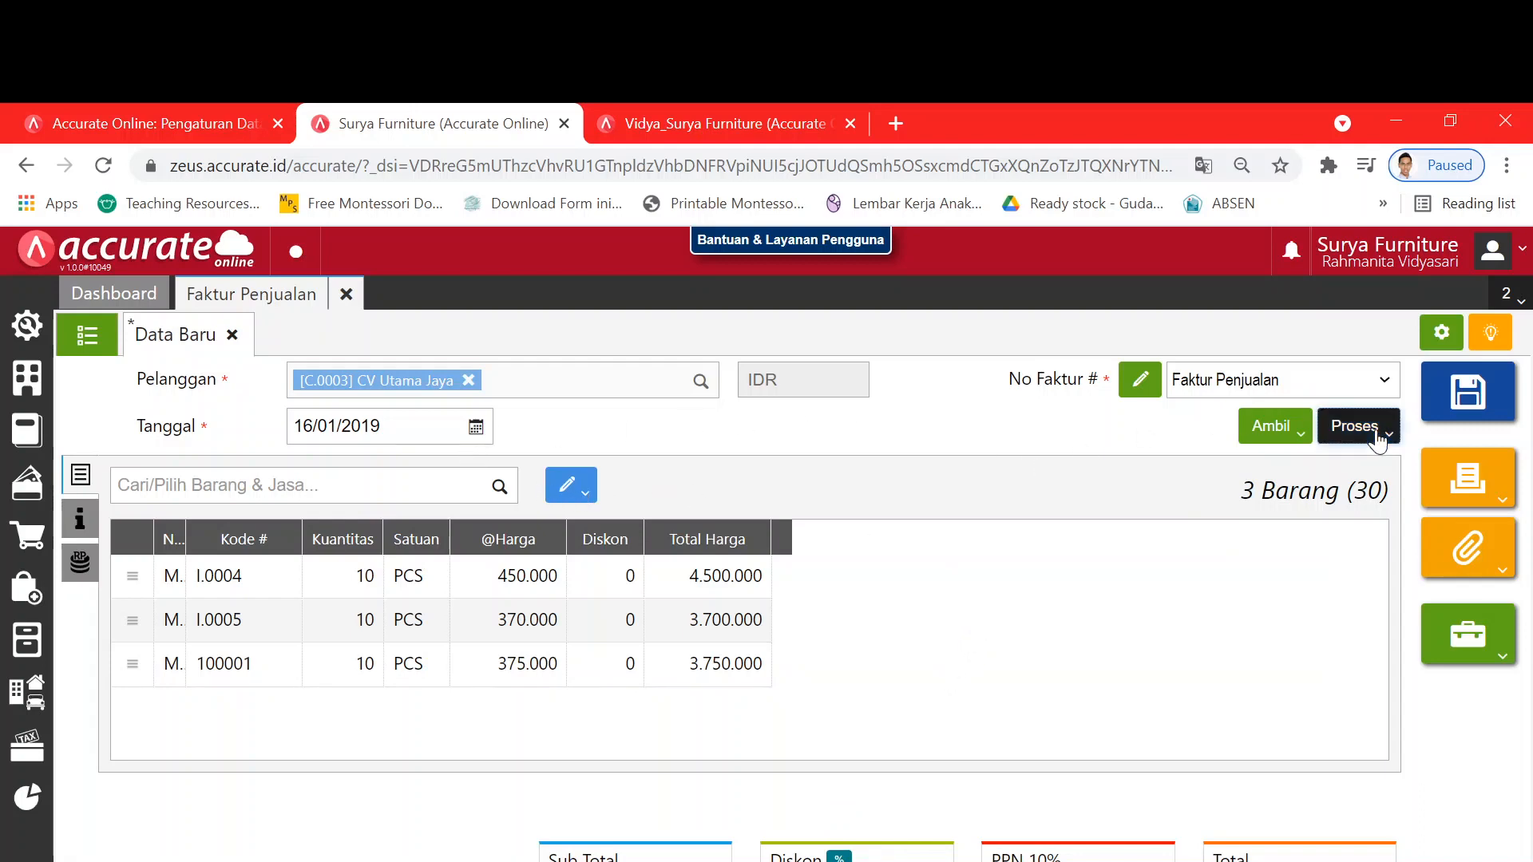
left_click(1333, 470)
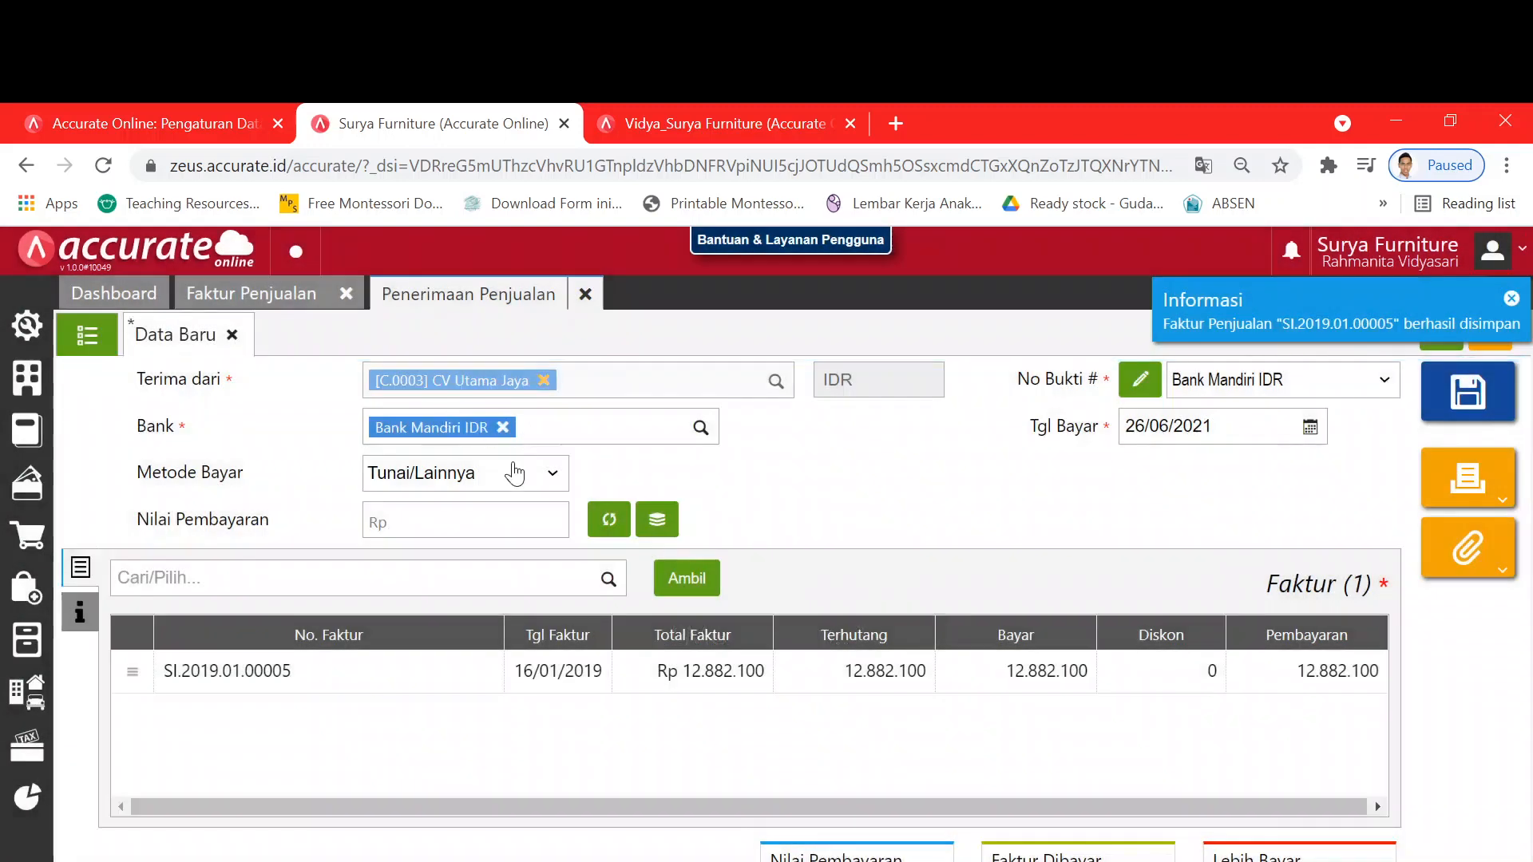
left_click(514, 473)
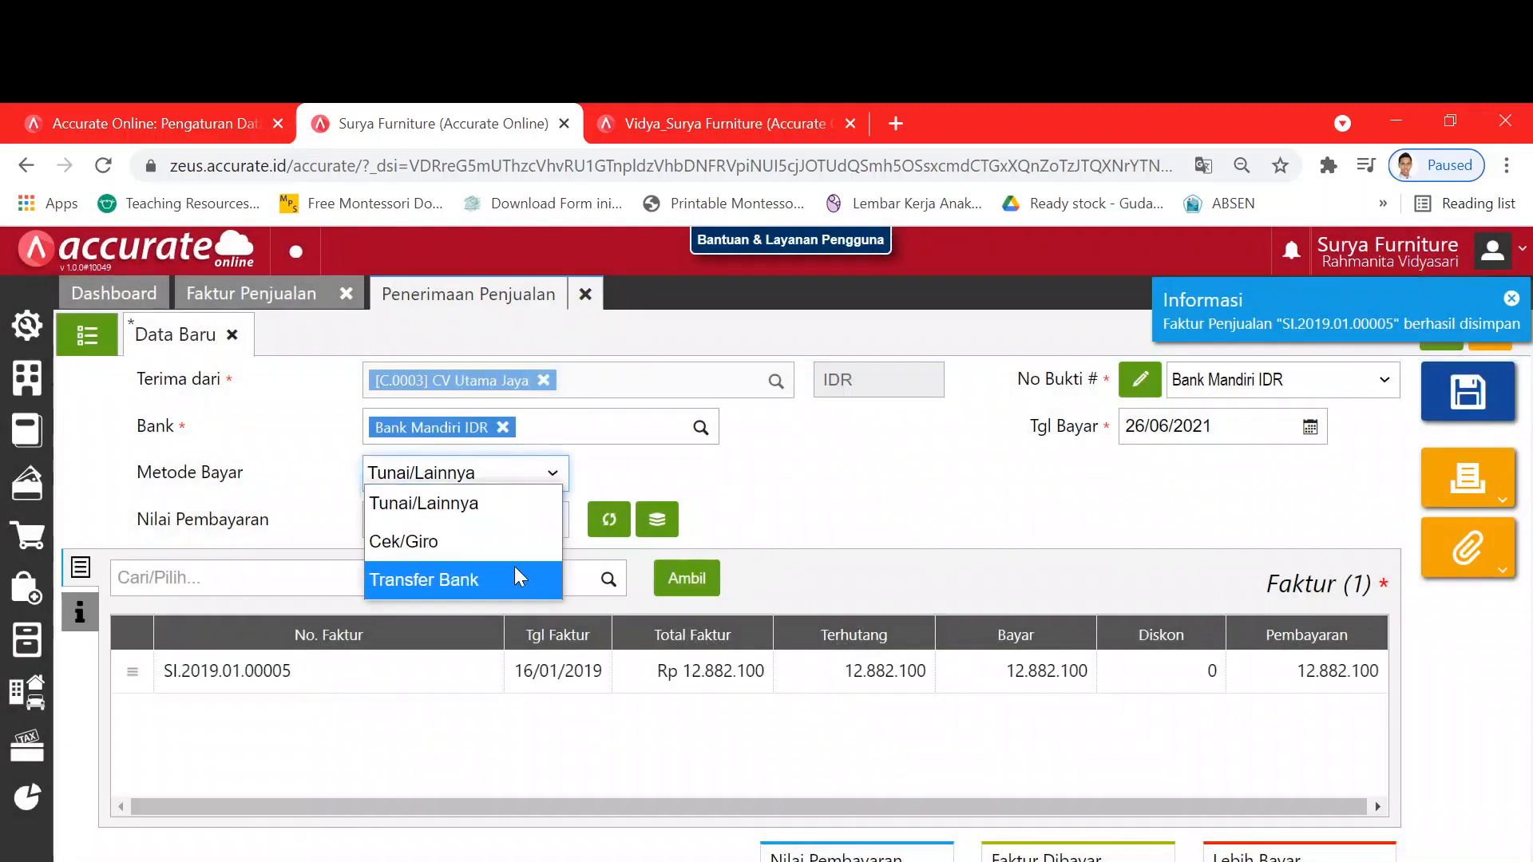
left_click(513, 574)
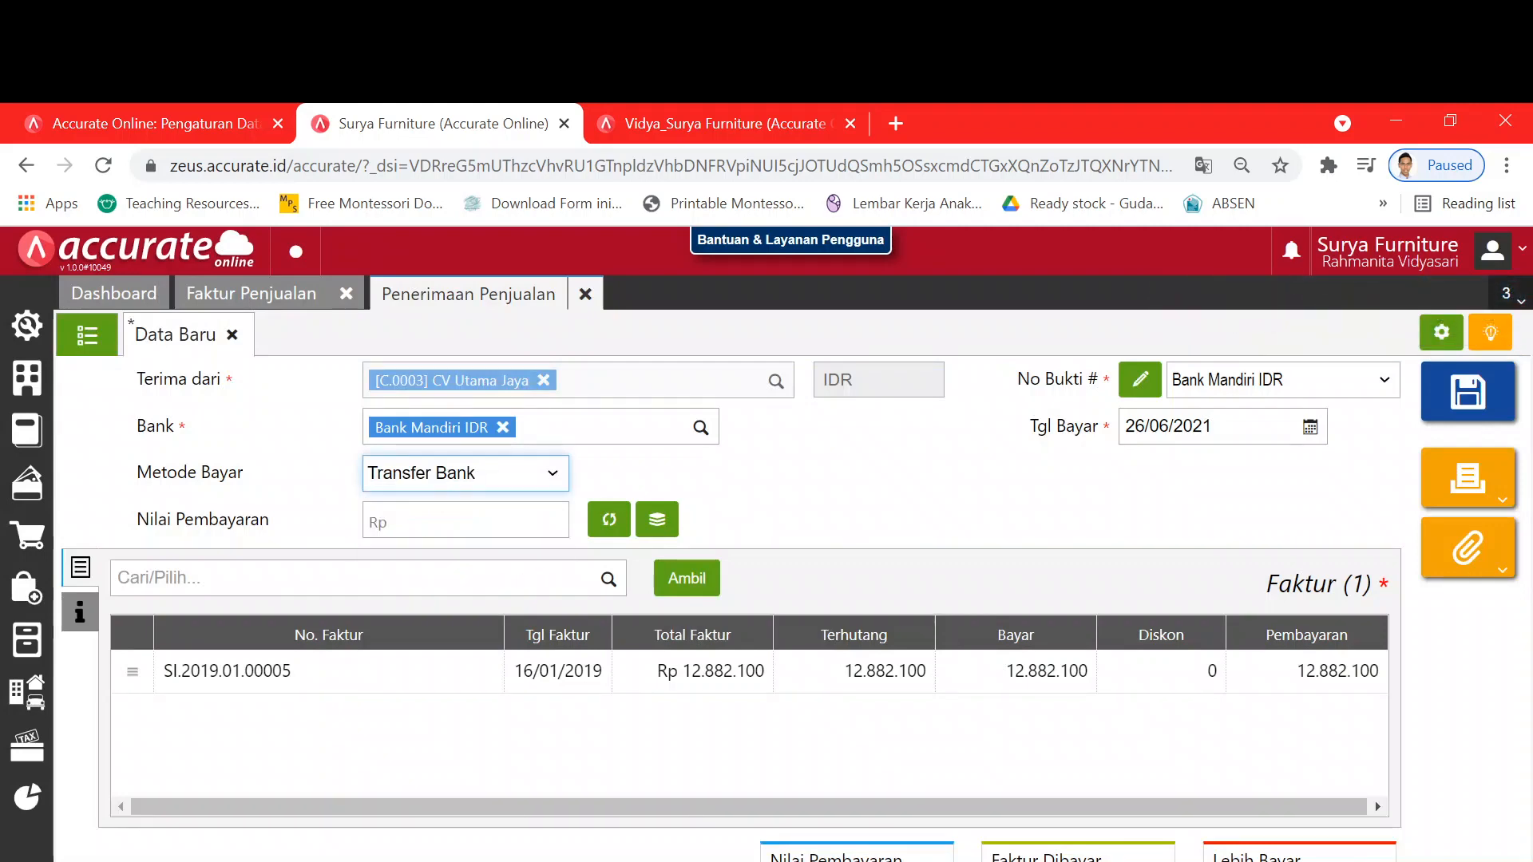
Step: Set the receipt's Tgl Bayar to 16/01/2019 and fill Nilai Pembayaran with the invoice total
left_click(1197, 426)
key("alt+Tab")
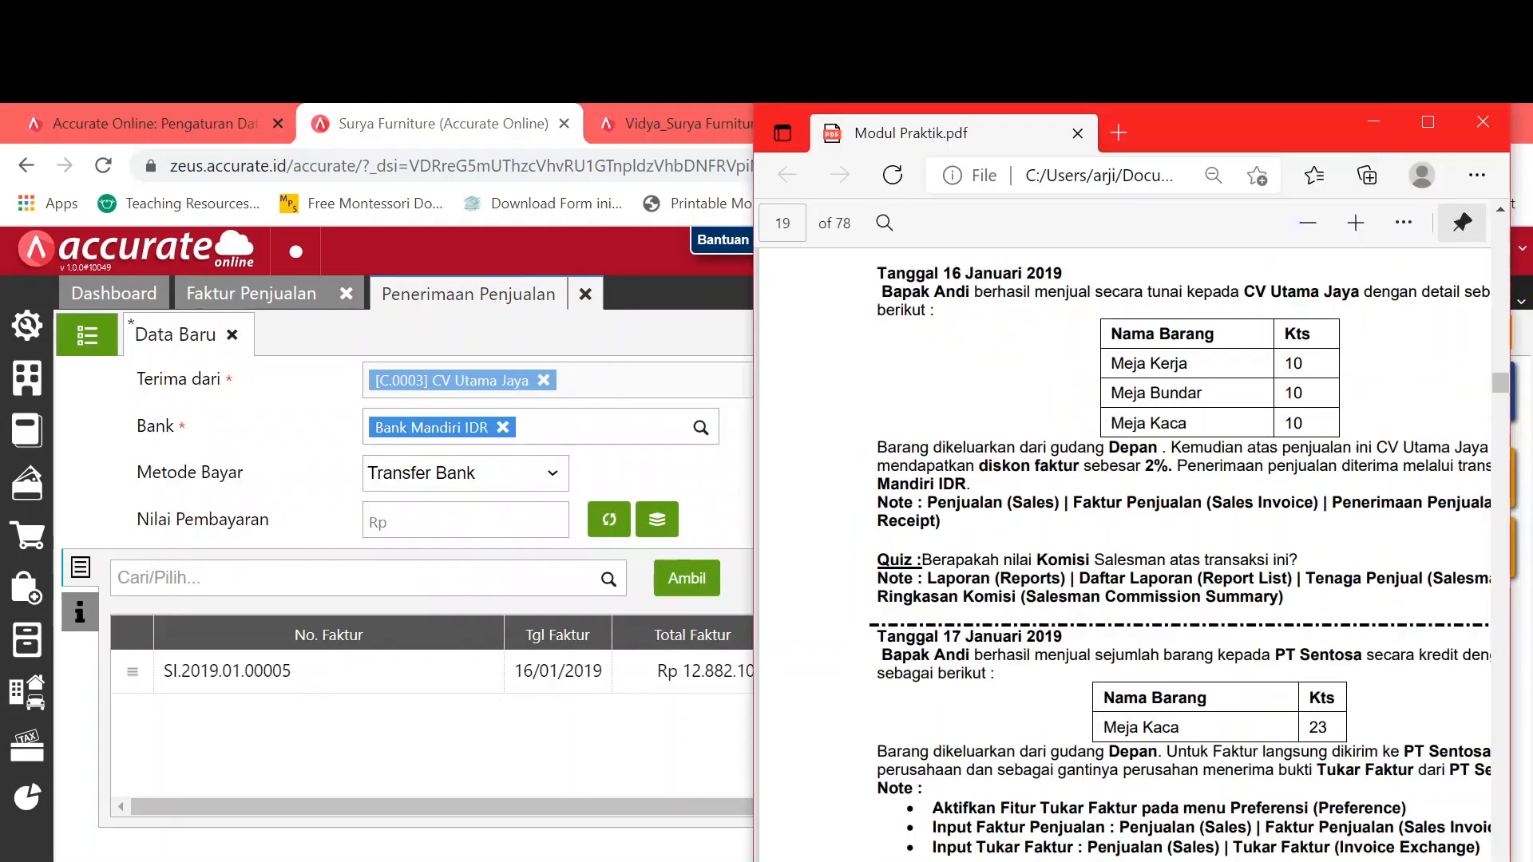
key("alt+Tab")
type("1")
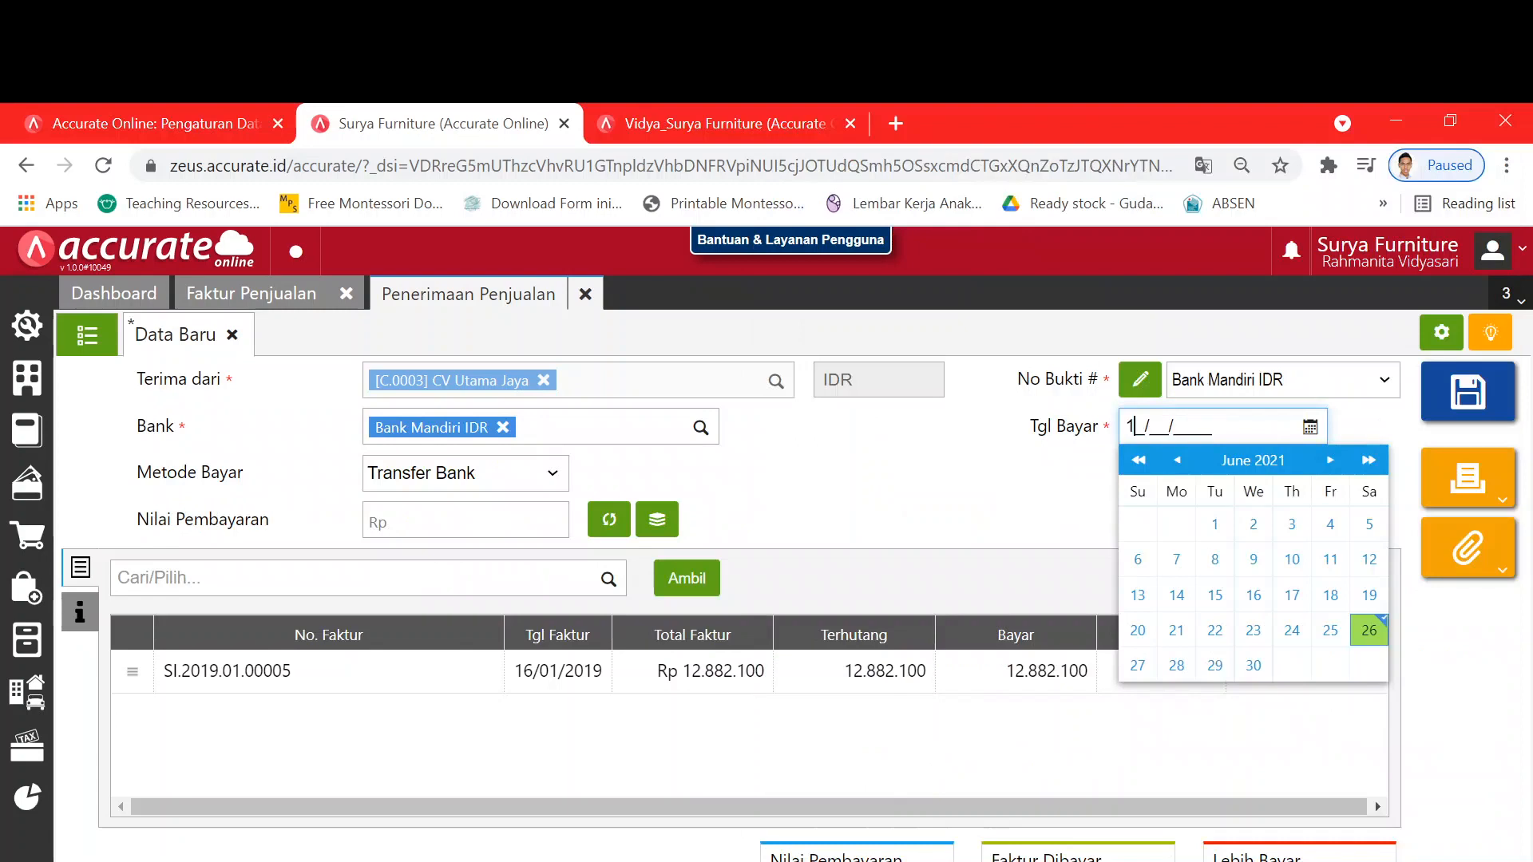
type("6/01/2019")
left_click(929, 511)
left_click(608, 519)
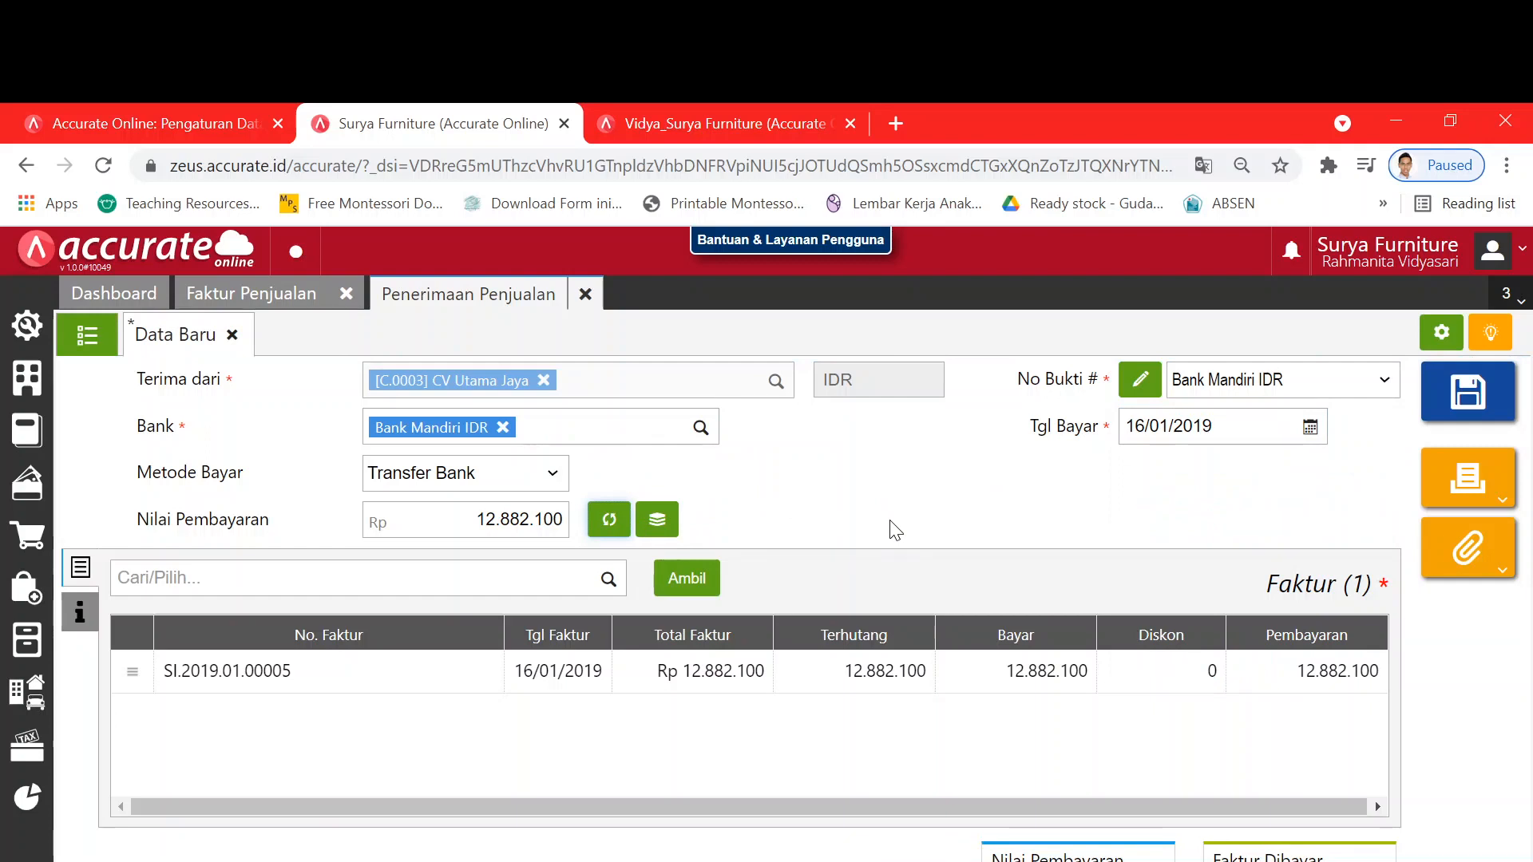
Step: Save the sales receipt and close the Penerimaan Penjualan and Faktur Penjualan modules
key("alt")
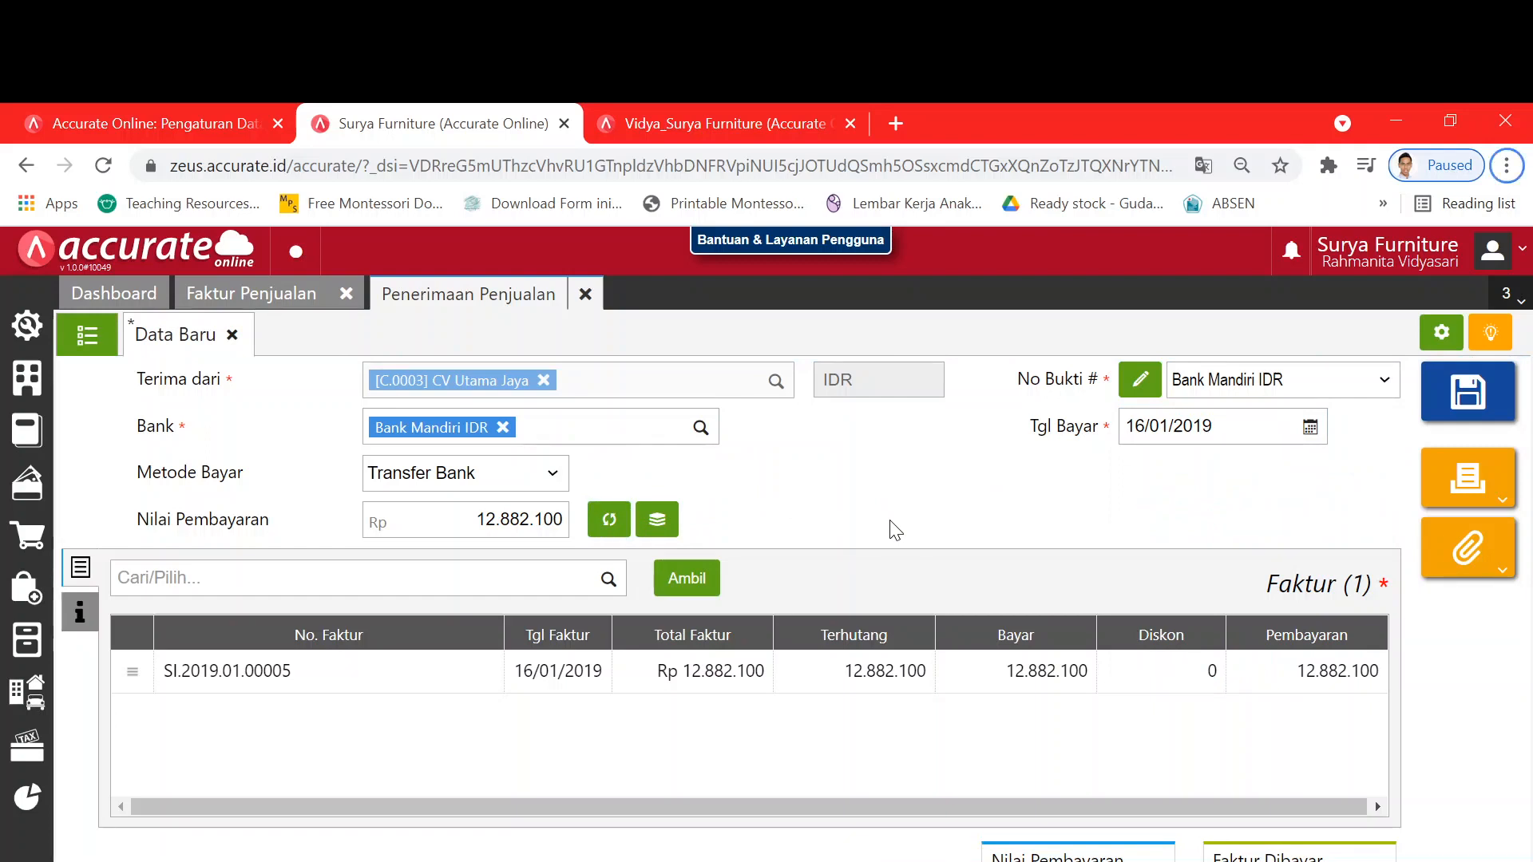
left_click(1459, 393)
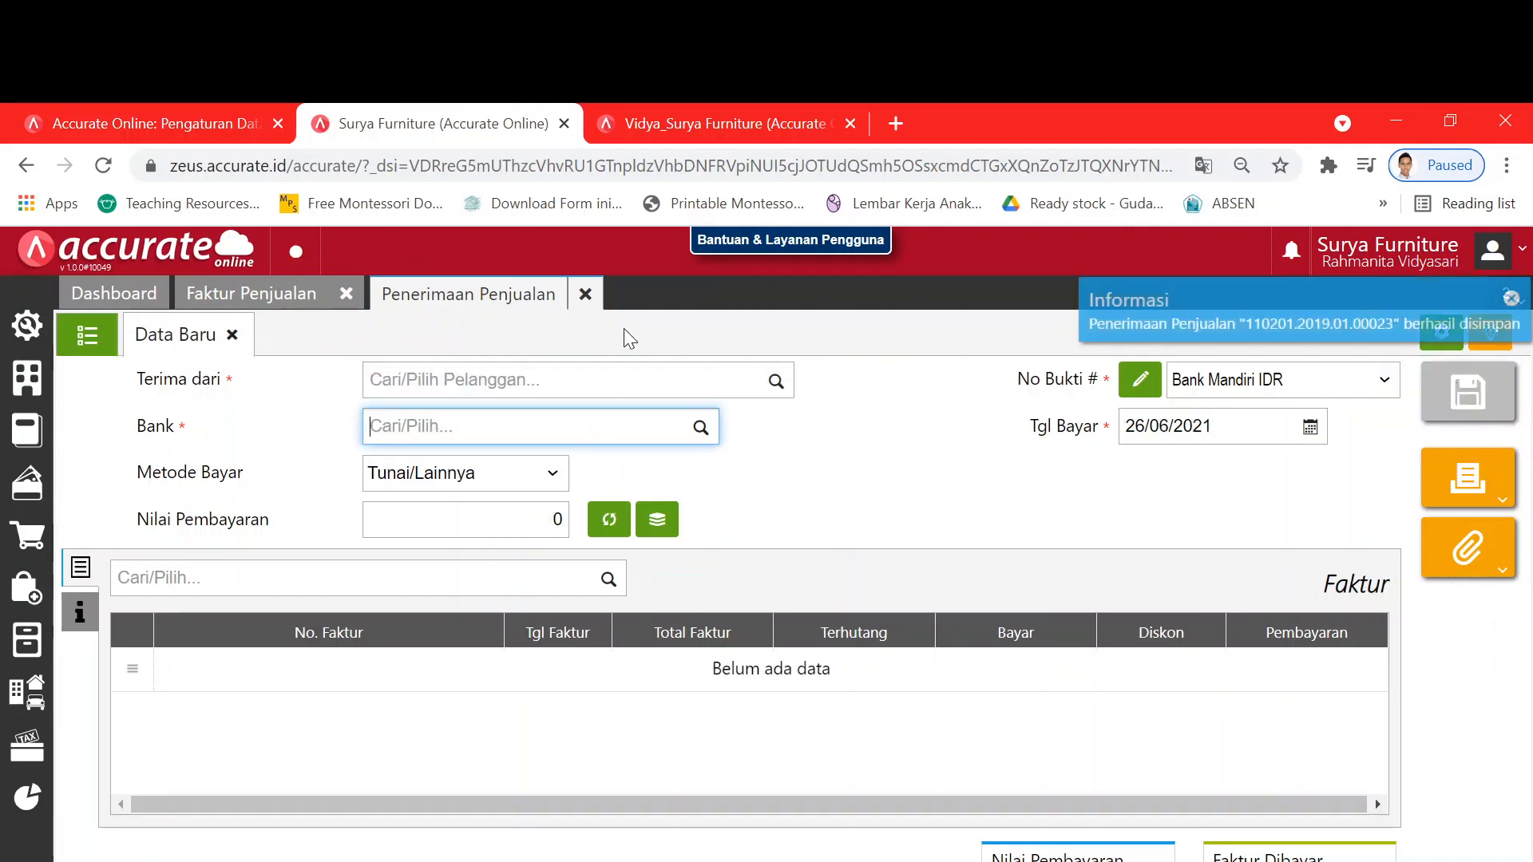
left_click(585, 294)
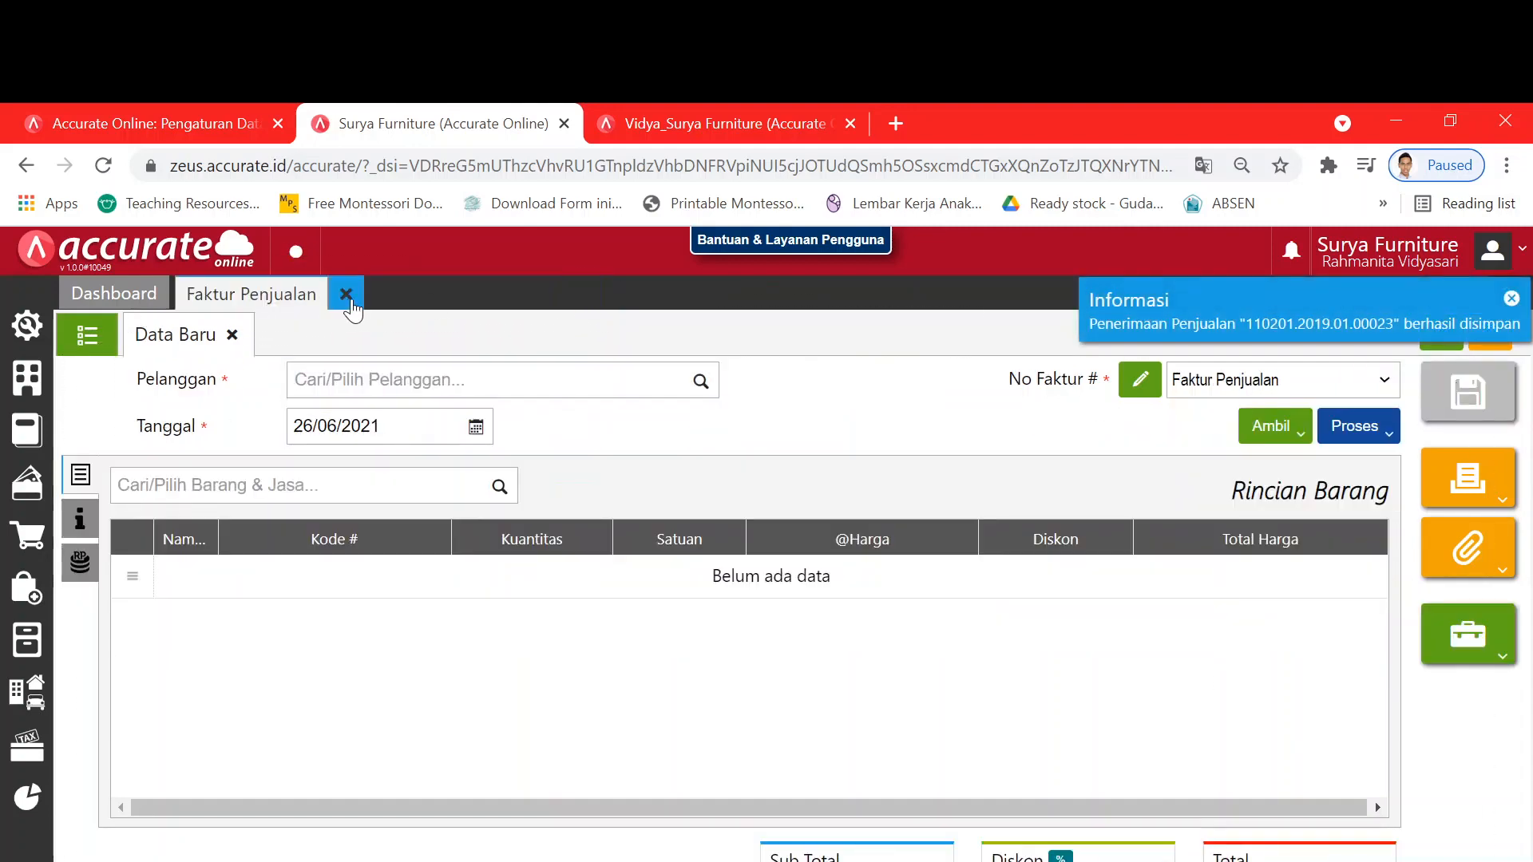
left_click(346, 294)
Step: Show the Tenaga Penjual reports in Daftar Laporan and check the commission quiz in Modul Praktik.pdf
key("alt+Tab")
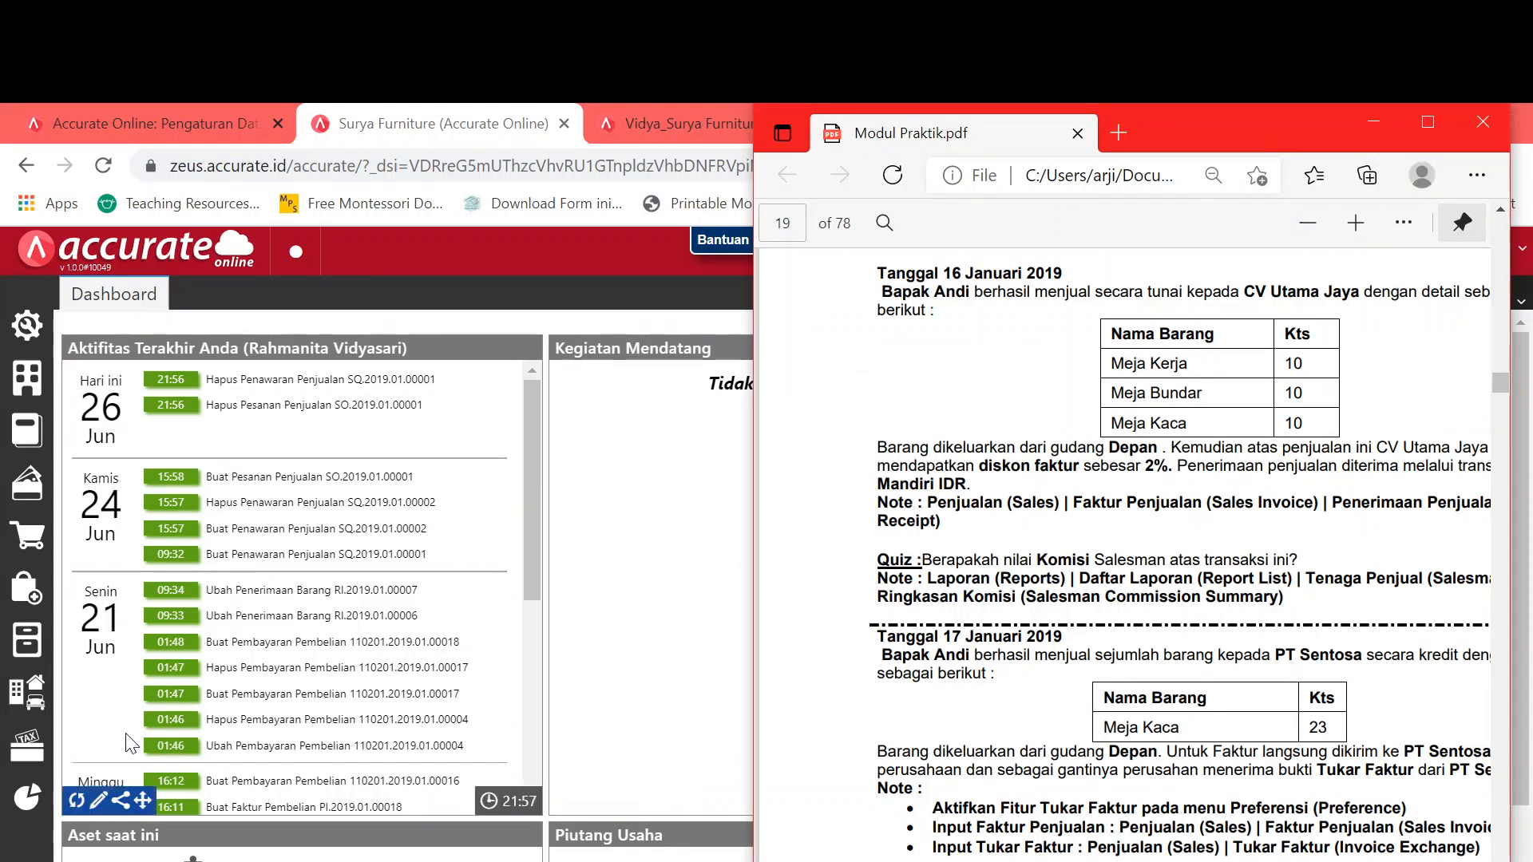
left_click(4, 799)
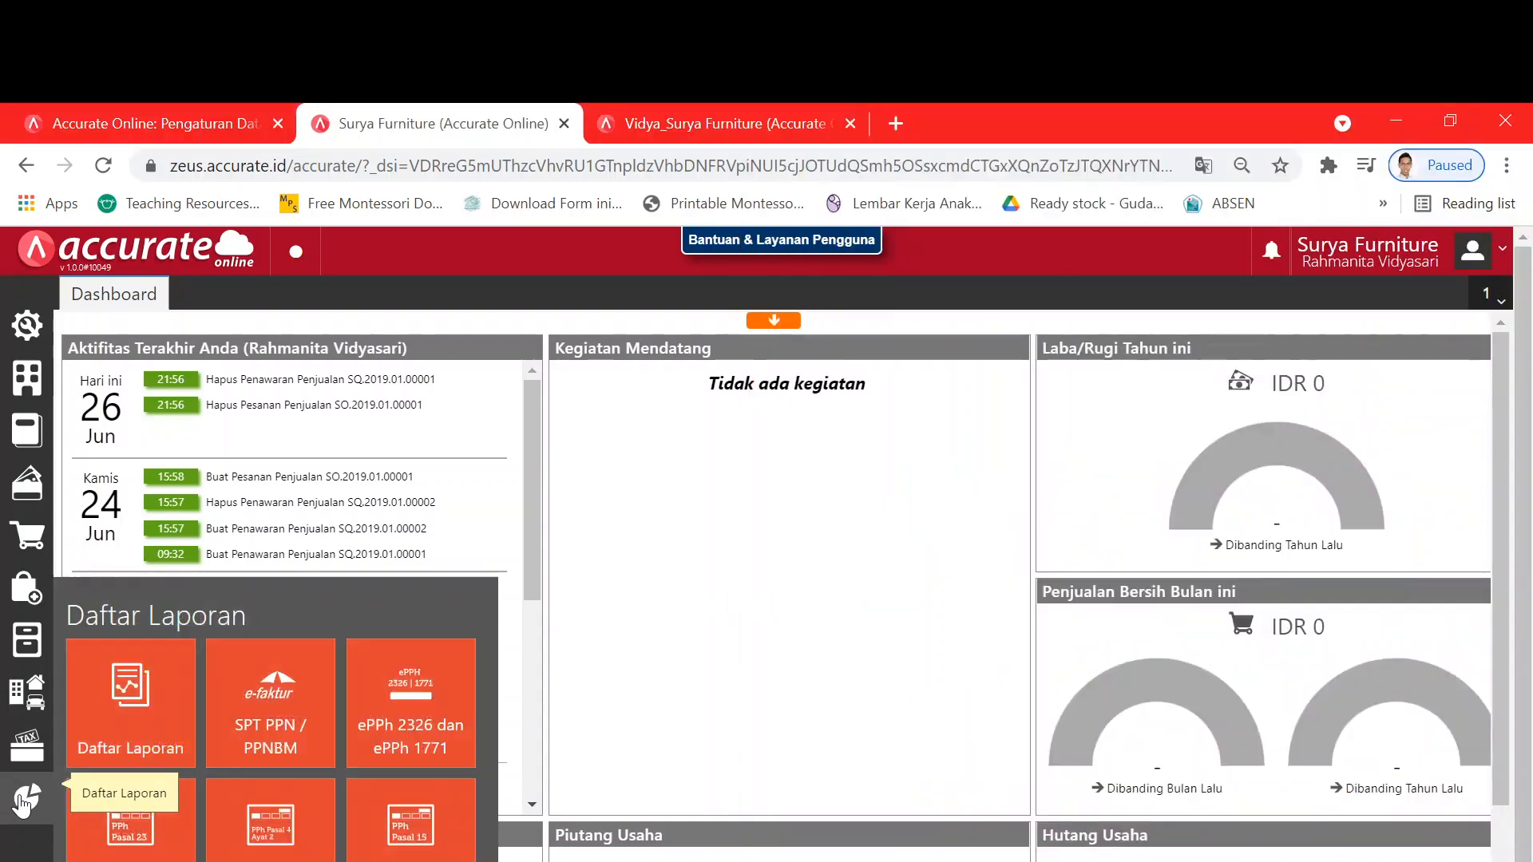
left_click(136, 760)
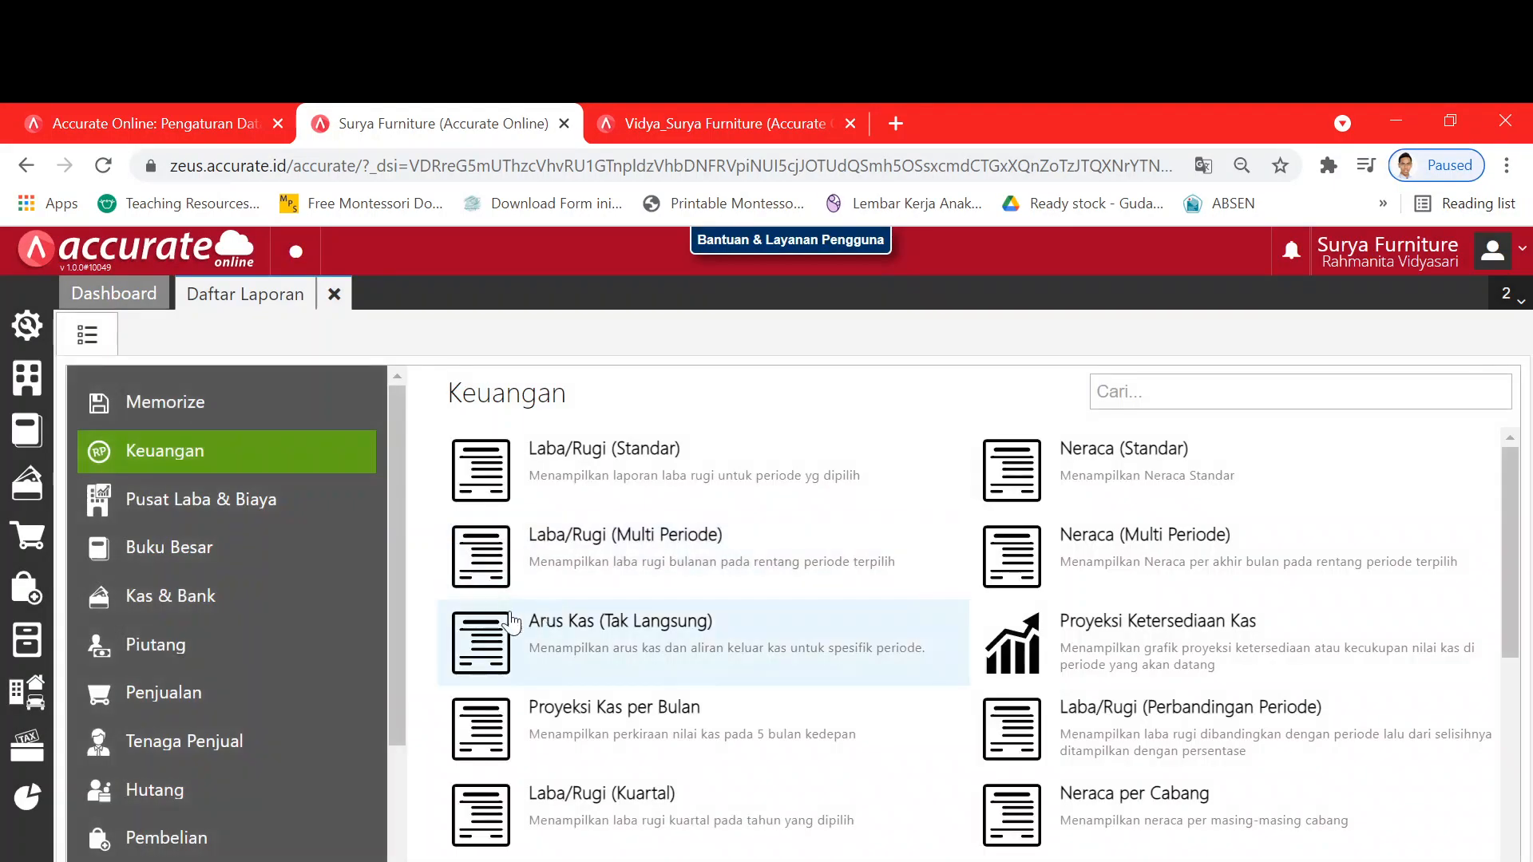
left_click(191, 761)
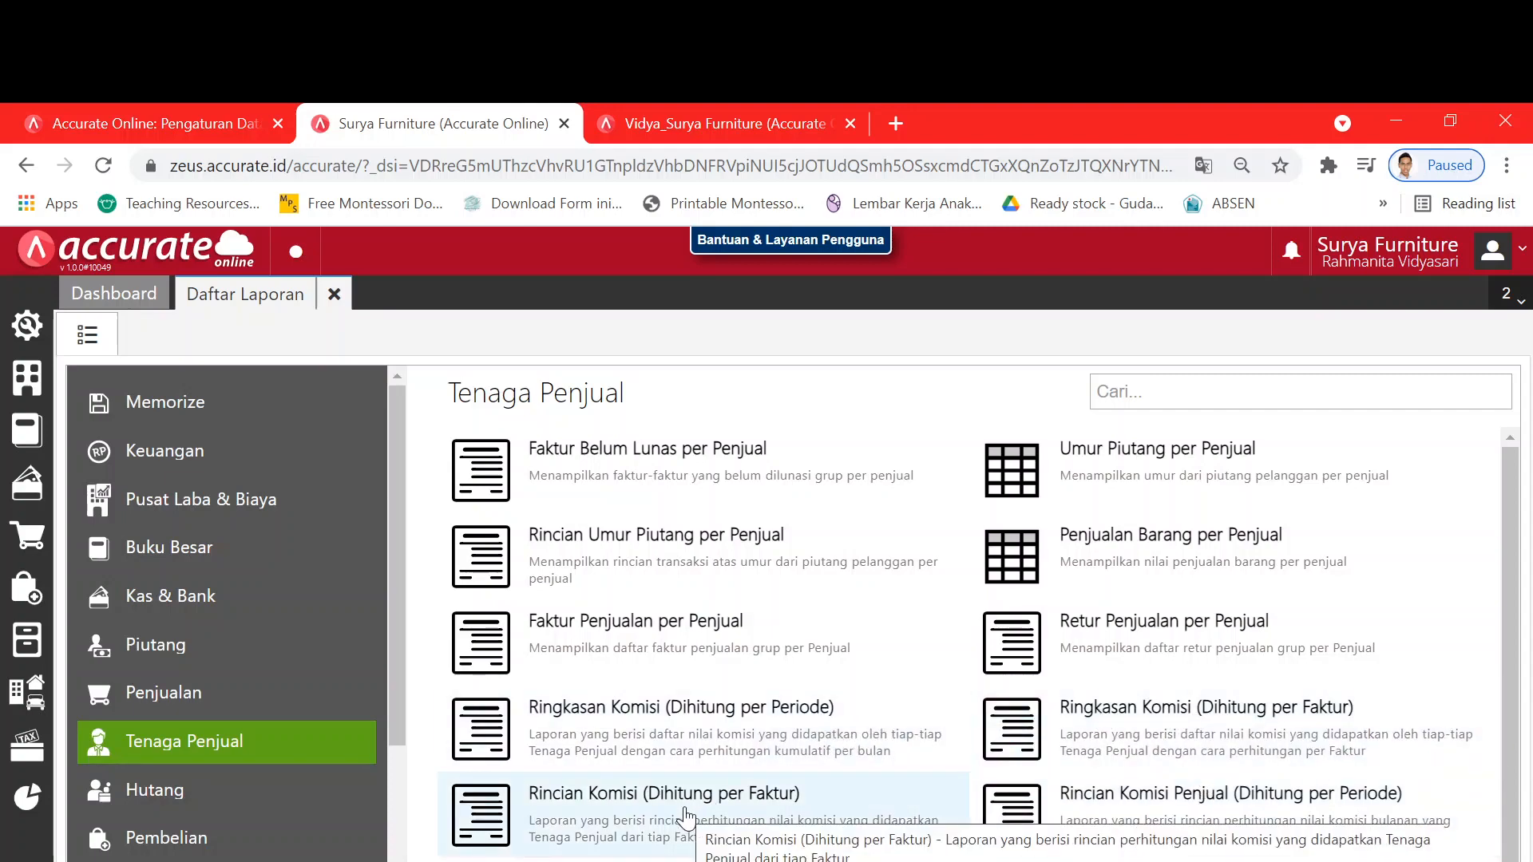
key("alt+Tab")
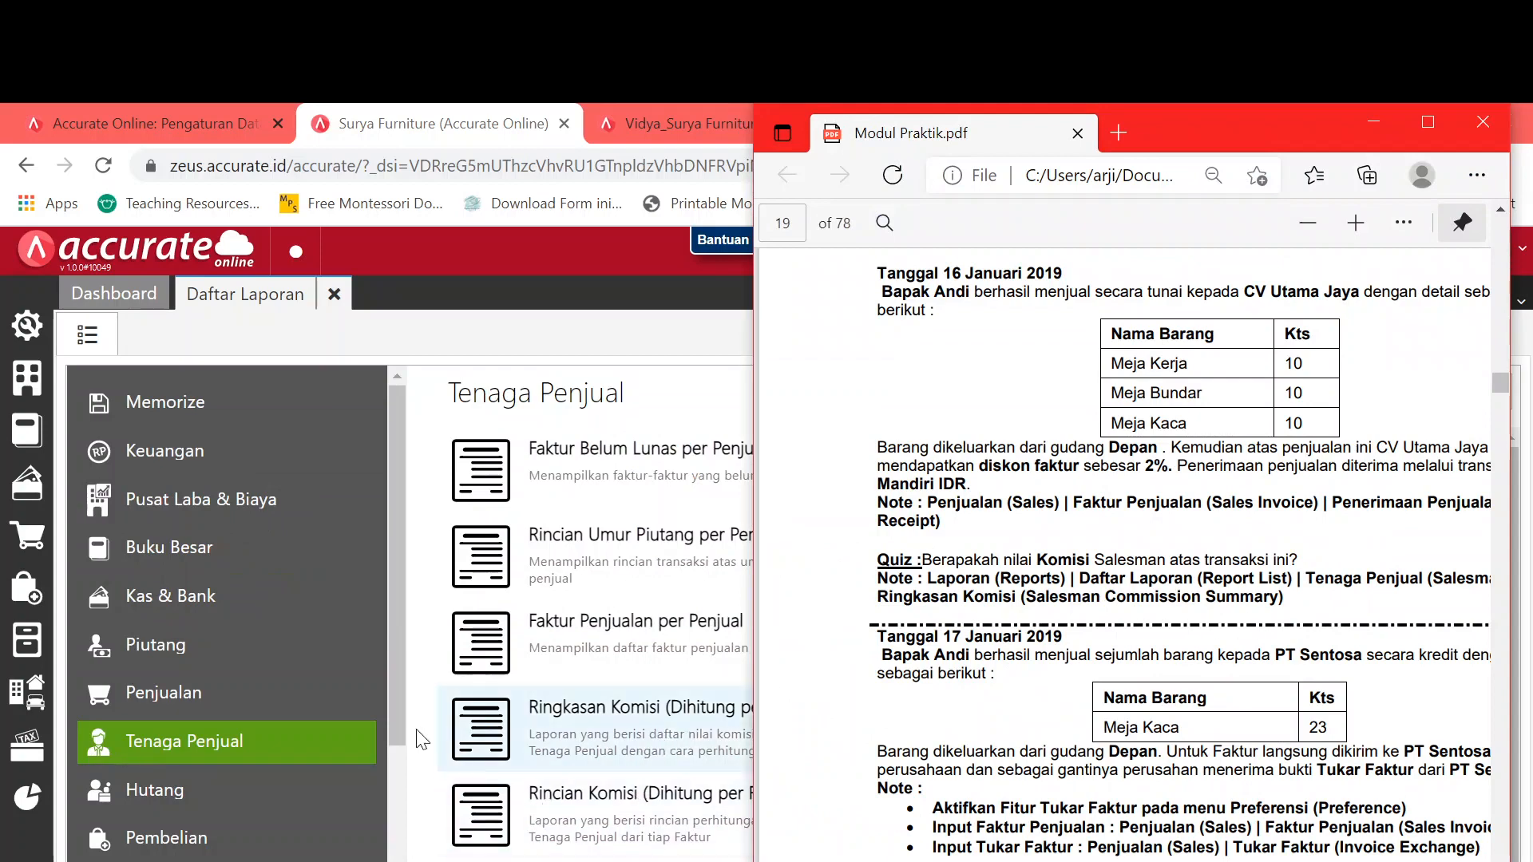
left_click(385, 697)
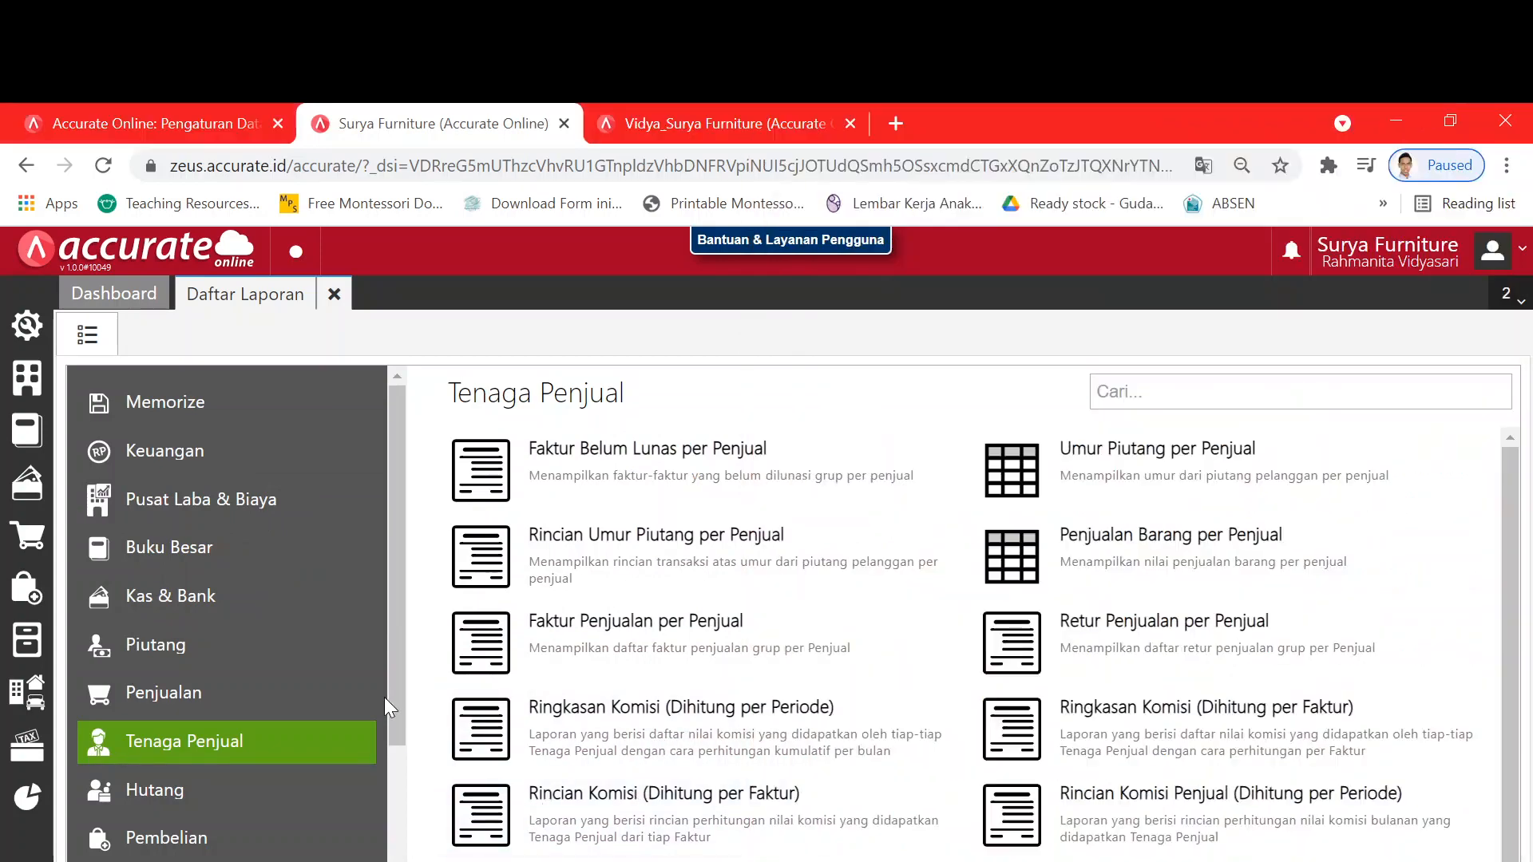
Step: Generate the Ringkasan Komisi (Dihitung per Periode) report for Januari 2019
left_click(835, 717)
left_click(840, 535)
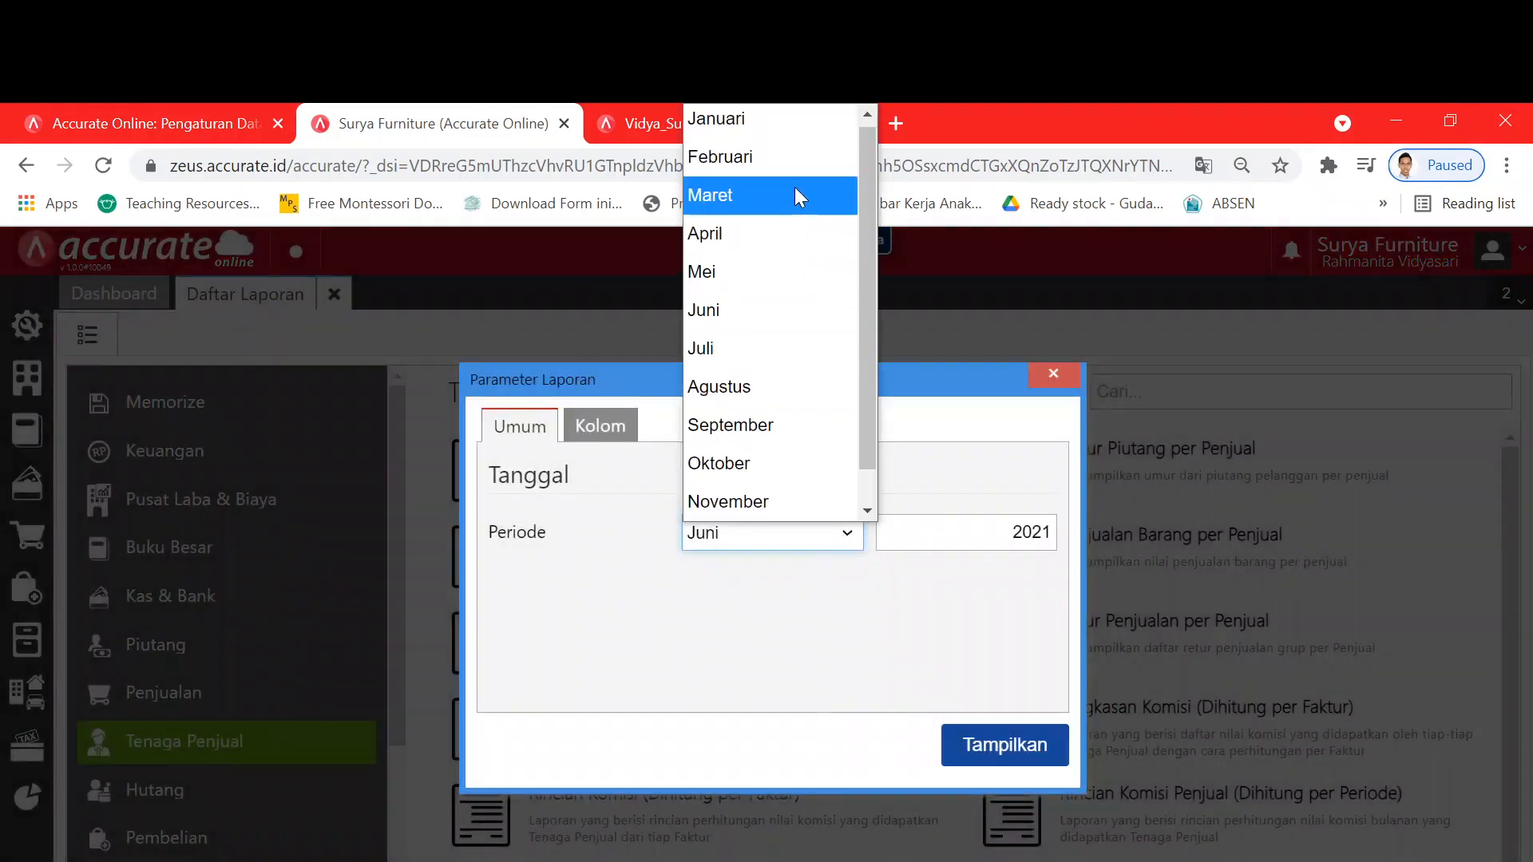
left_click(802, 122)
key("Tab")
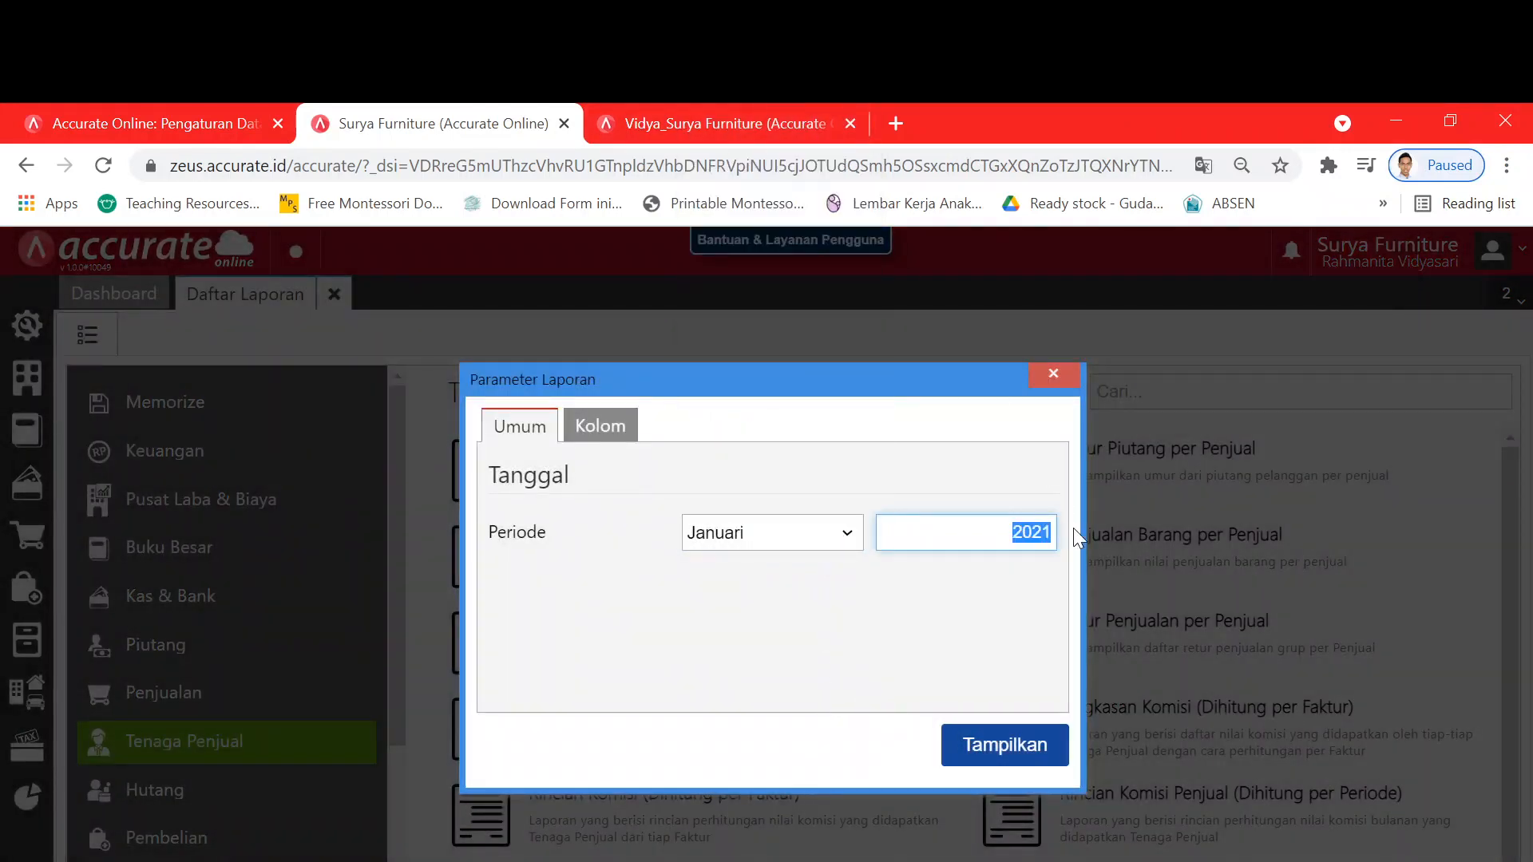
type("2019")
key("Return")
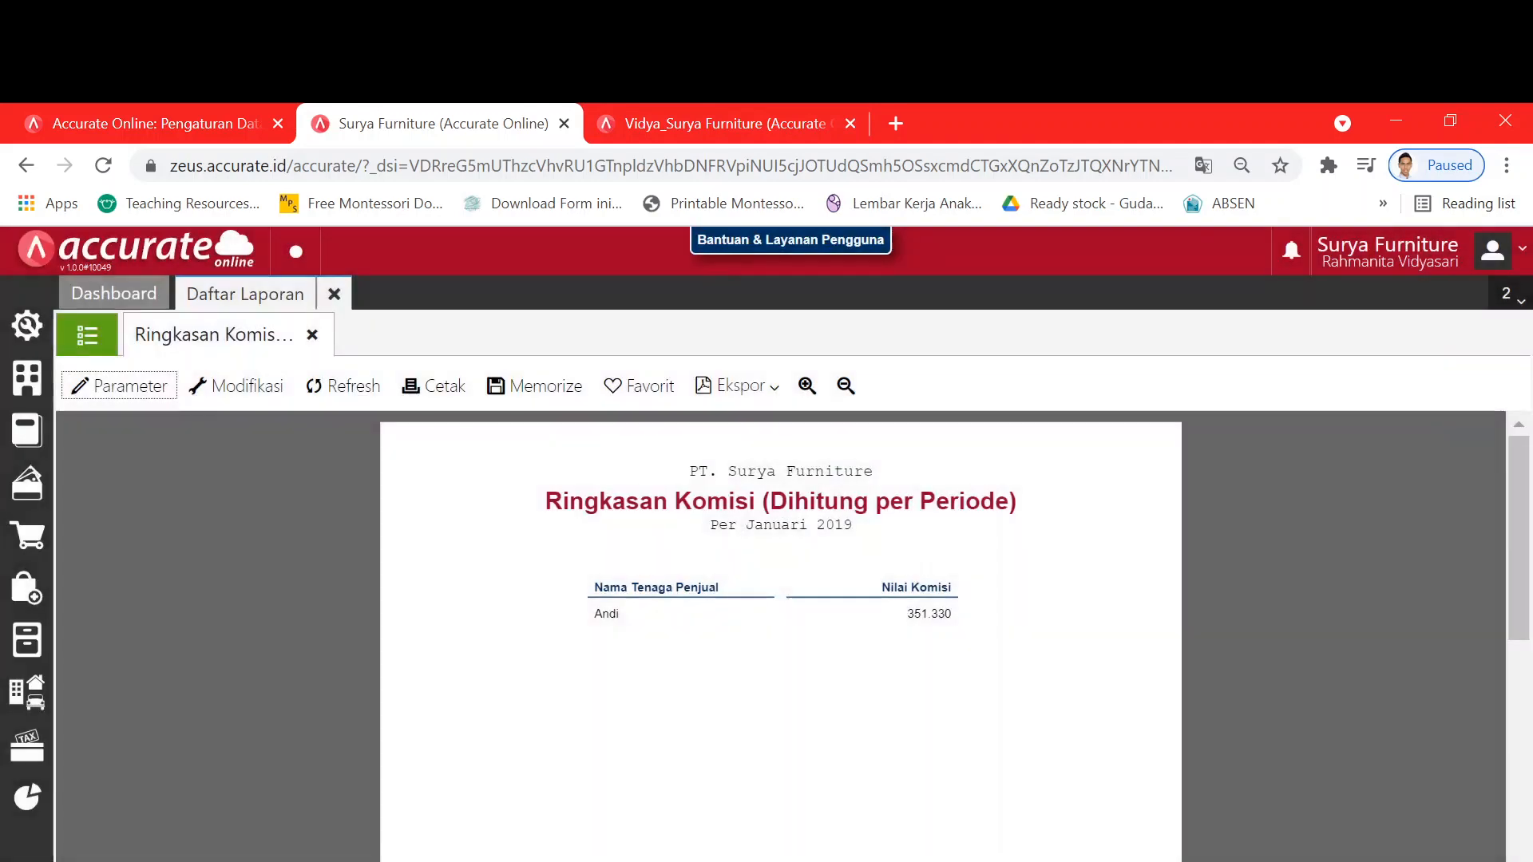